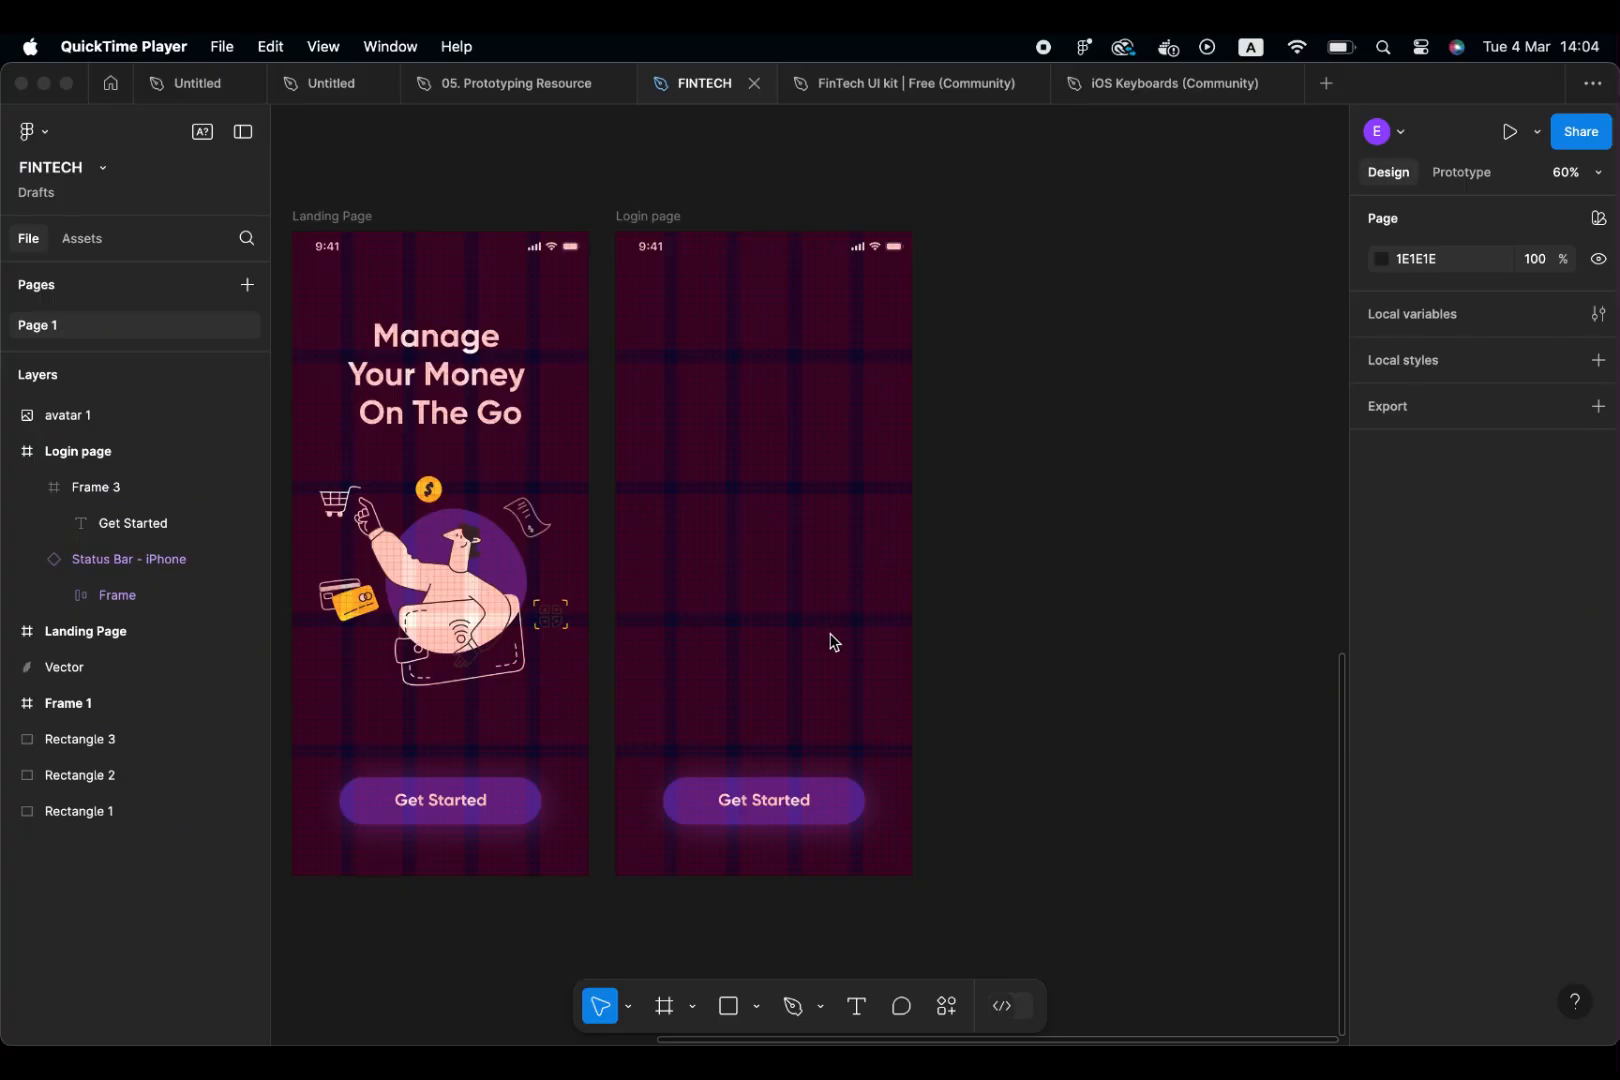
Draw a 110 × 110 circle, horizontally centred near the top of the Login page frame, and move it up to Y 120
{"action": "left_click", "coordinate": [762, 1018]}
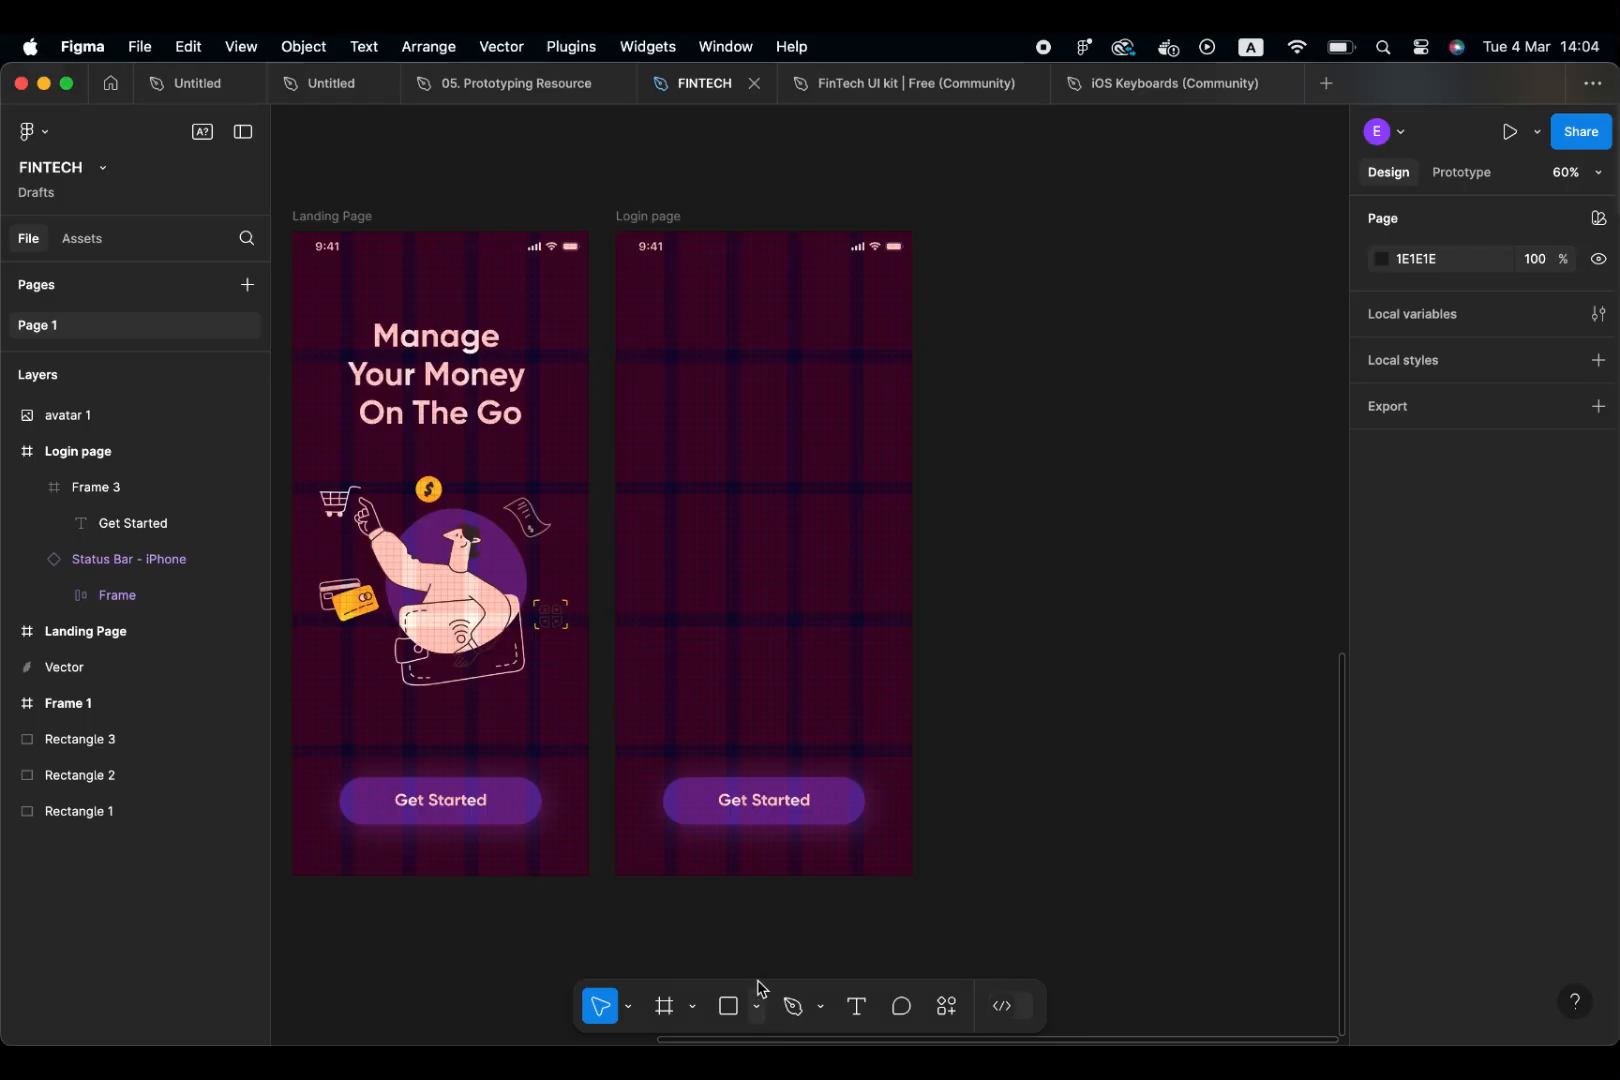
{"action": "left_click", "coordinate": [752, 1014]}
{"action": "left_click", "coordinate": [785, 869]}
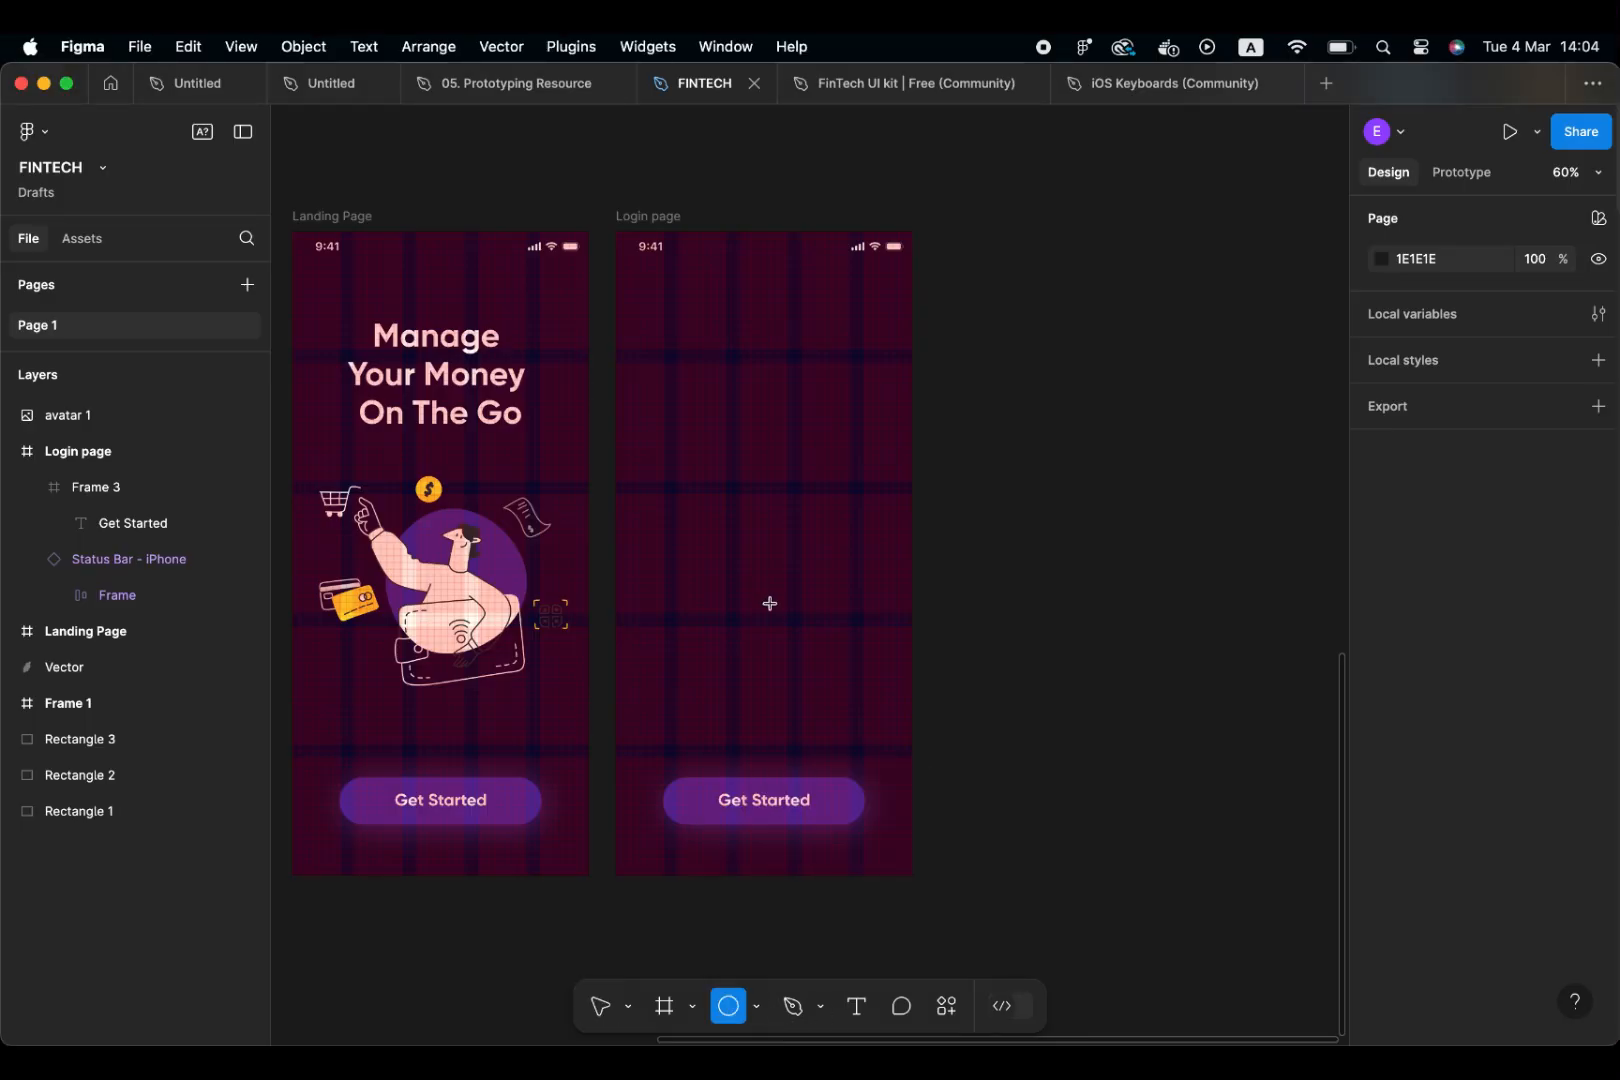
{"action": "mouse_move", "coordinate": [697, 326]}
{"action": "left_mouse_down"}
{"action": "mouse_move", "coordinate": [773, 380]}
{"action": "mouse_move", "coordinate": [772, 362]}
{"action": "left_mouse_up"}
{"action": "left_click", "coordinate": [1421, 336]}
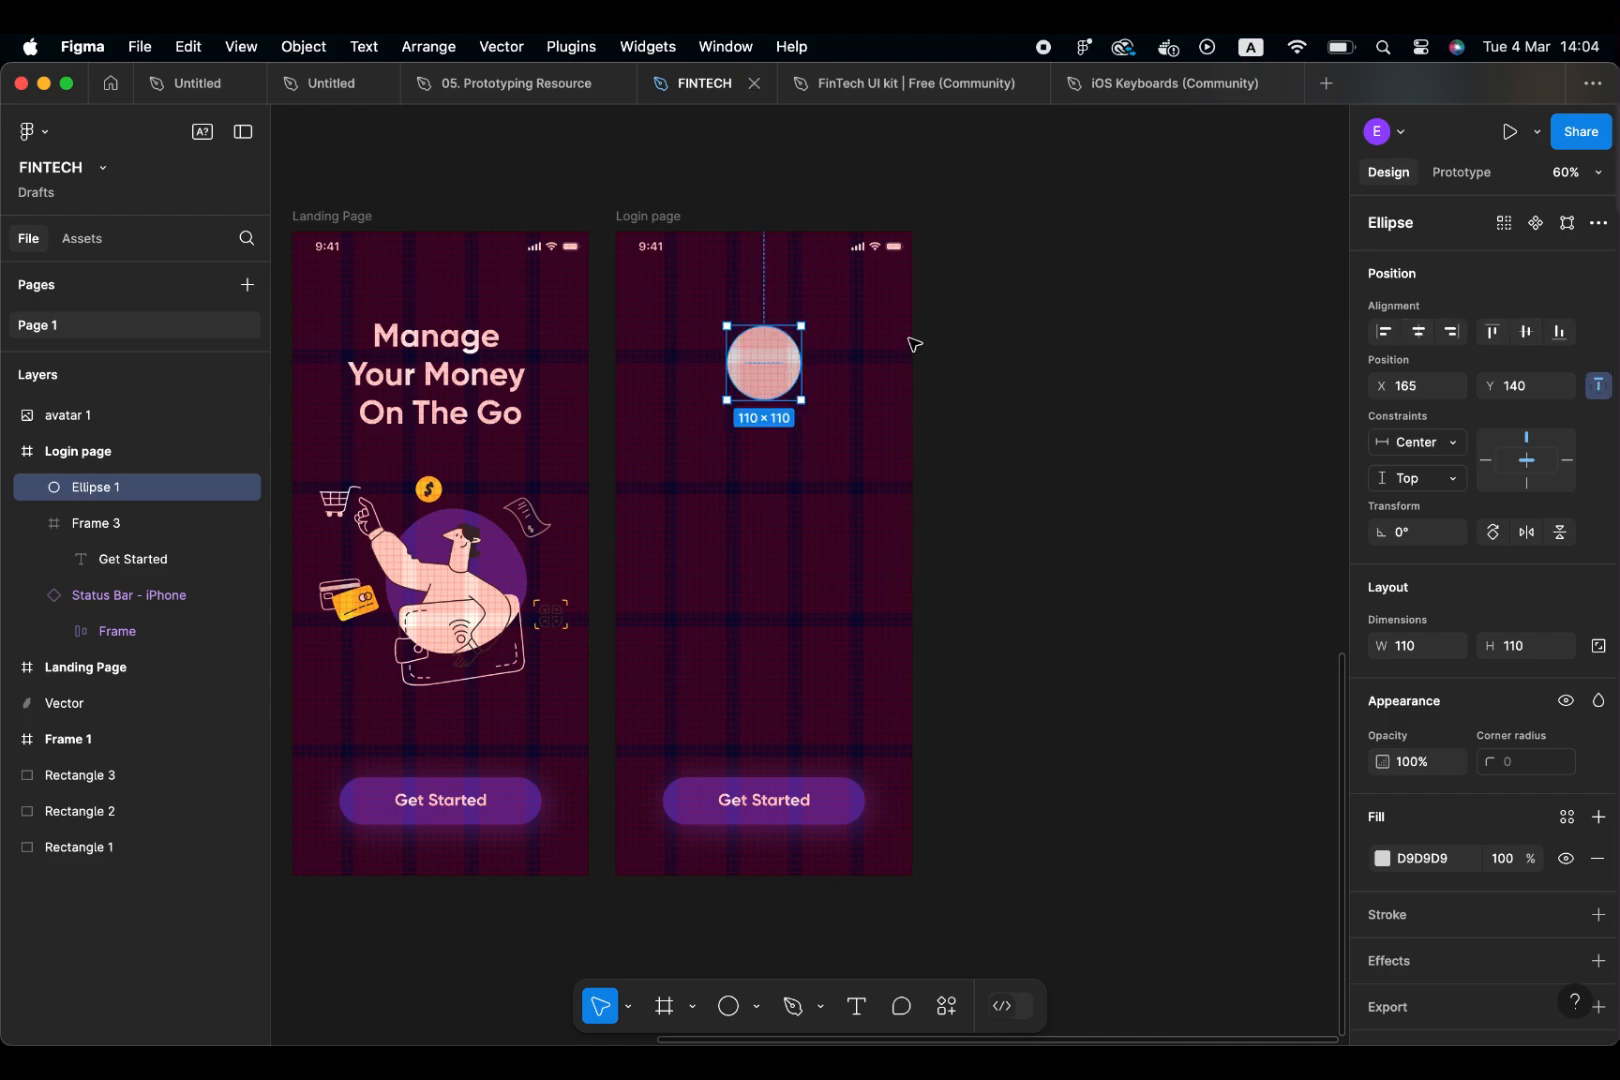
{"action": "key", "text": "shift+Up"}
{"action": "key", "text": "shift+Up"}
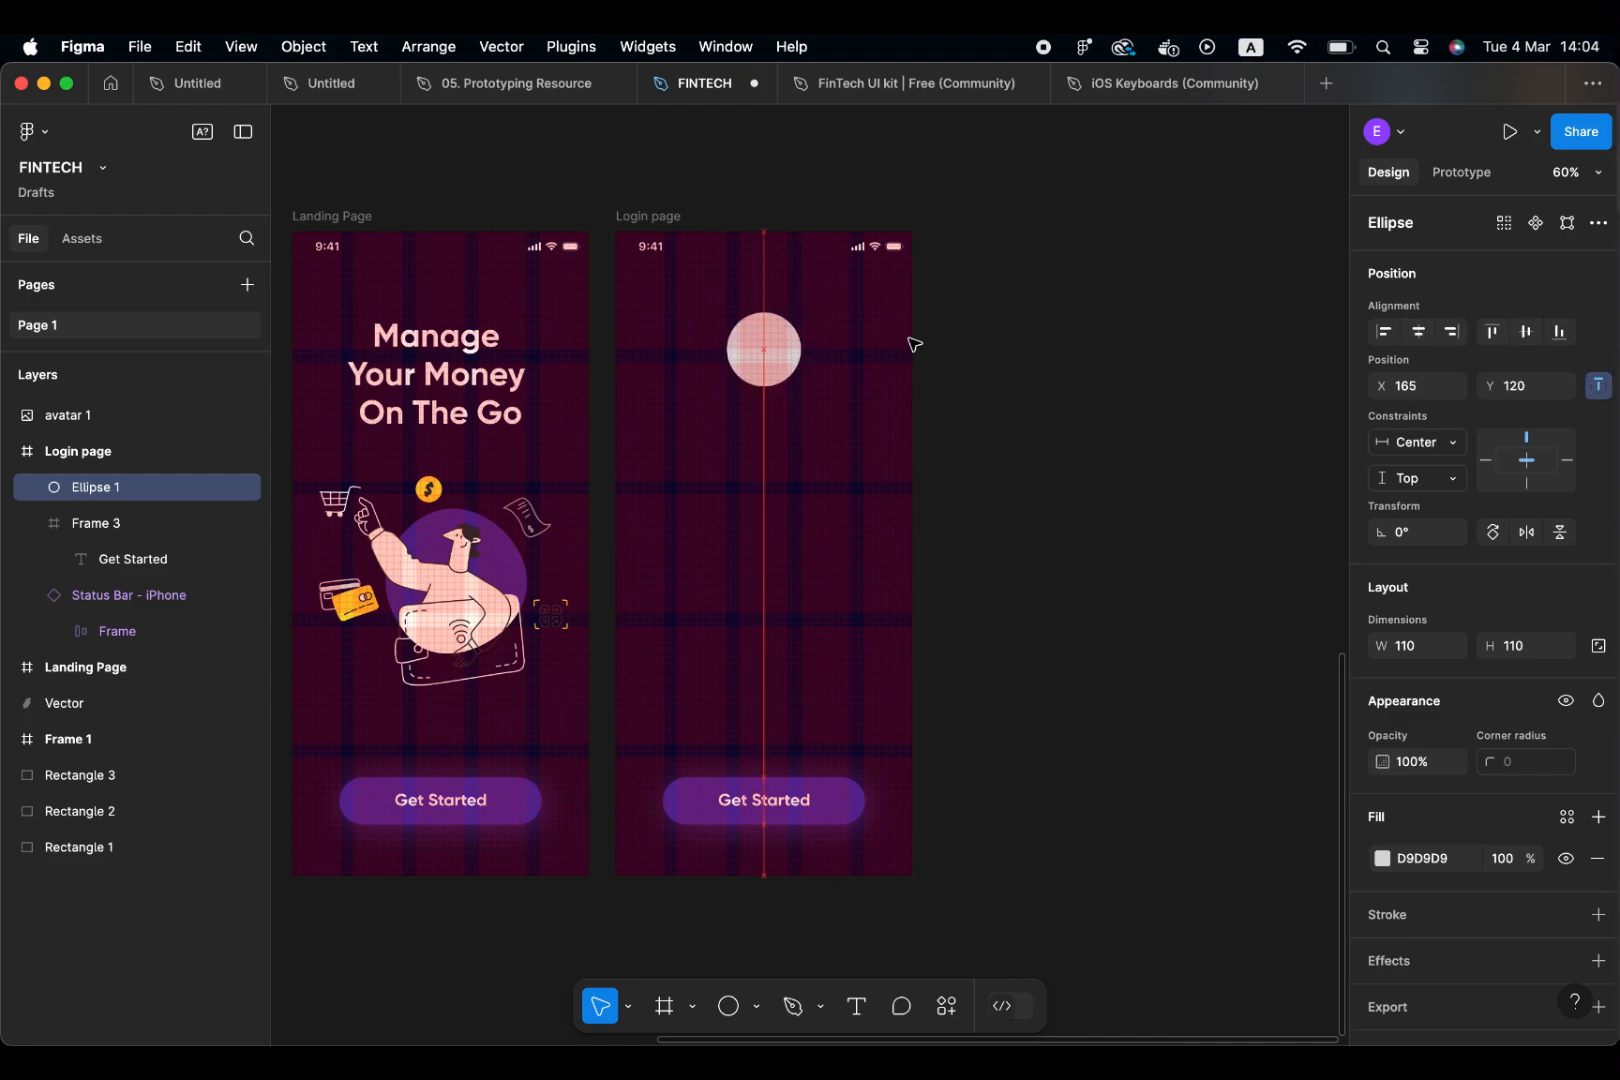
Move the avatar portrait from above the frames onto the Login page's circle and bring it to the front
{"action": "scroll", "coordinate": [900, 340], "scroll_direction": "up", "scroll_amount": 5}
{"action": "scroll", "coordinate": [900, 340], "scroll_direction": "left", "scroll_amount": 3}
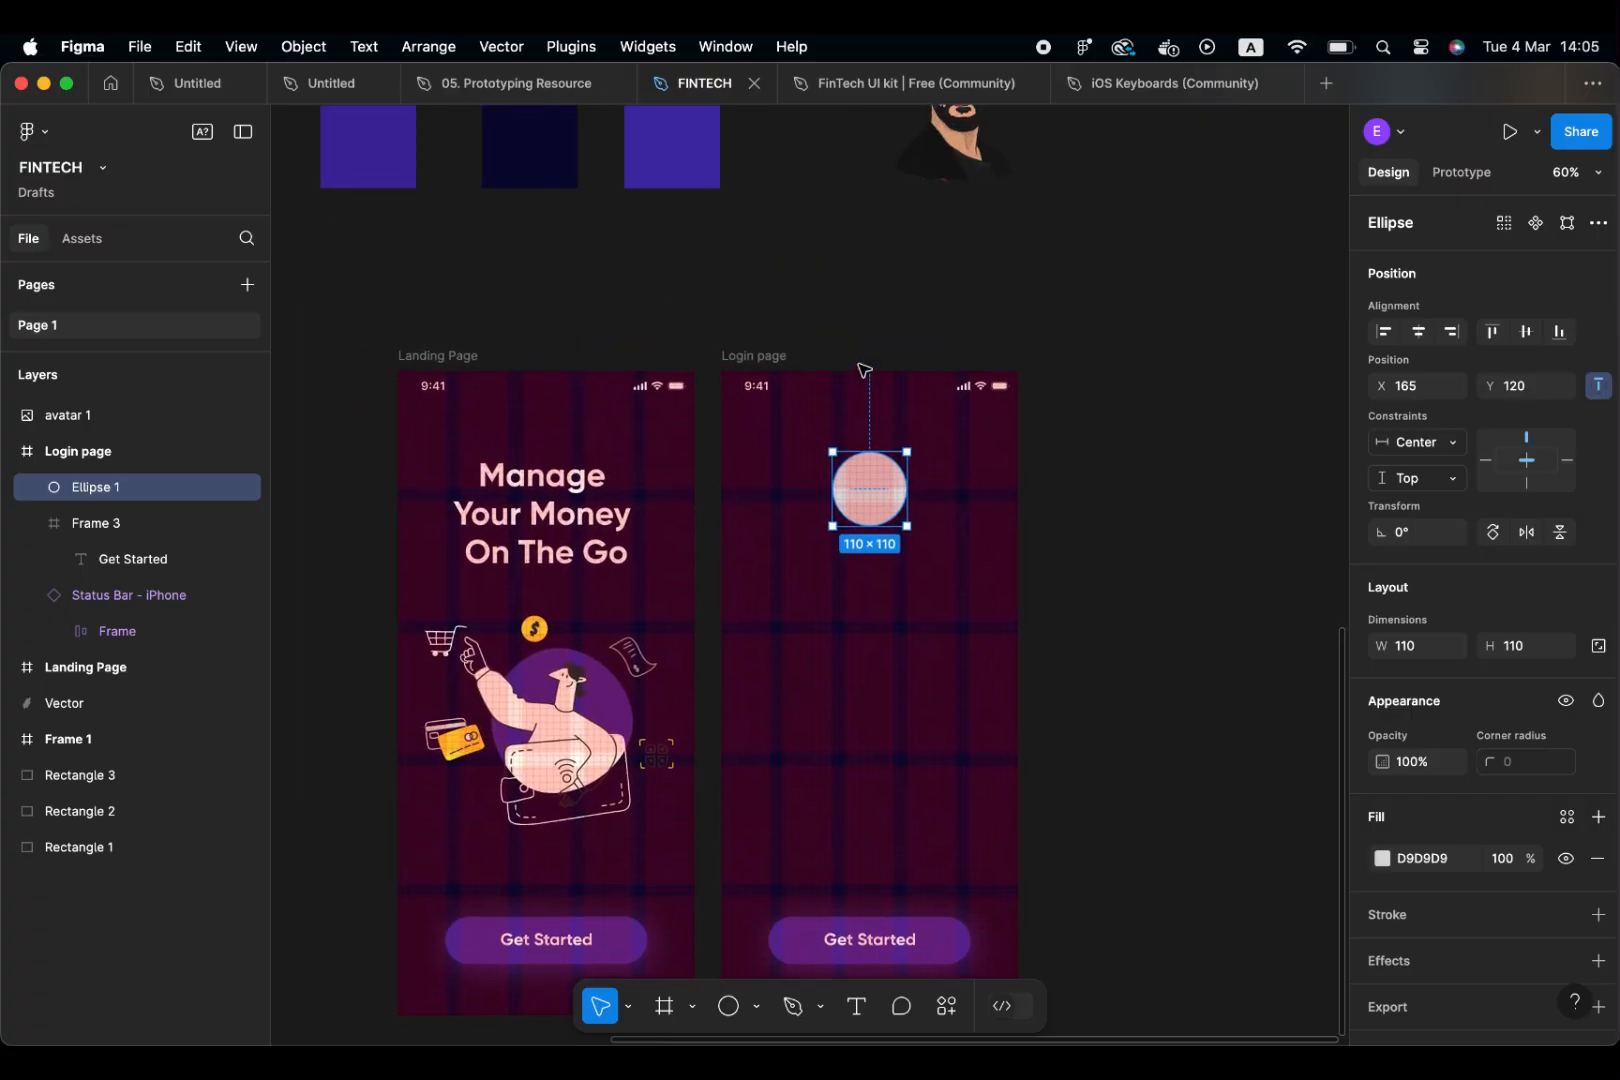
{"action": "left_click_drag", "start_coordinate": [976, 215], "coordinate": [903, 570]}
{"action": "right_click", "coordinate": [903, 558]}
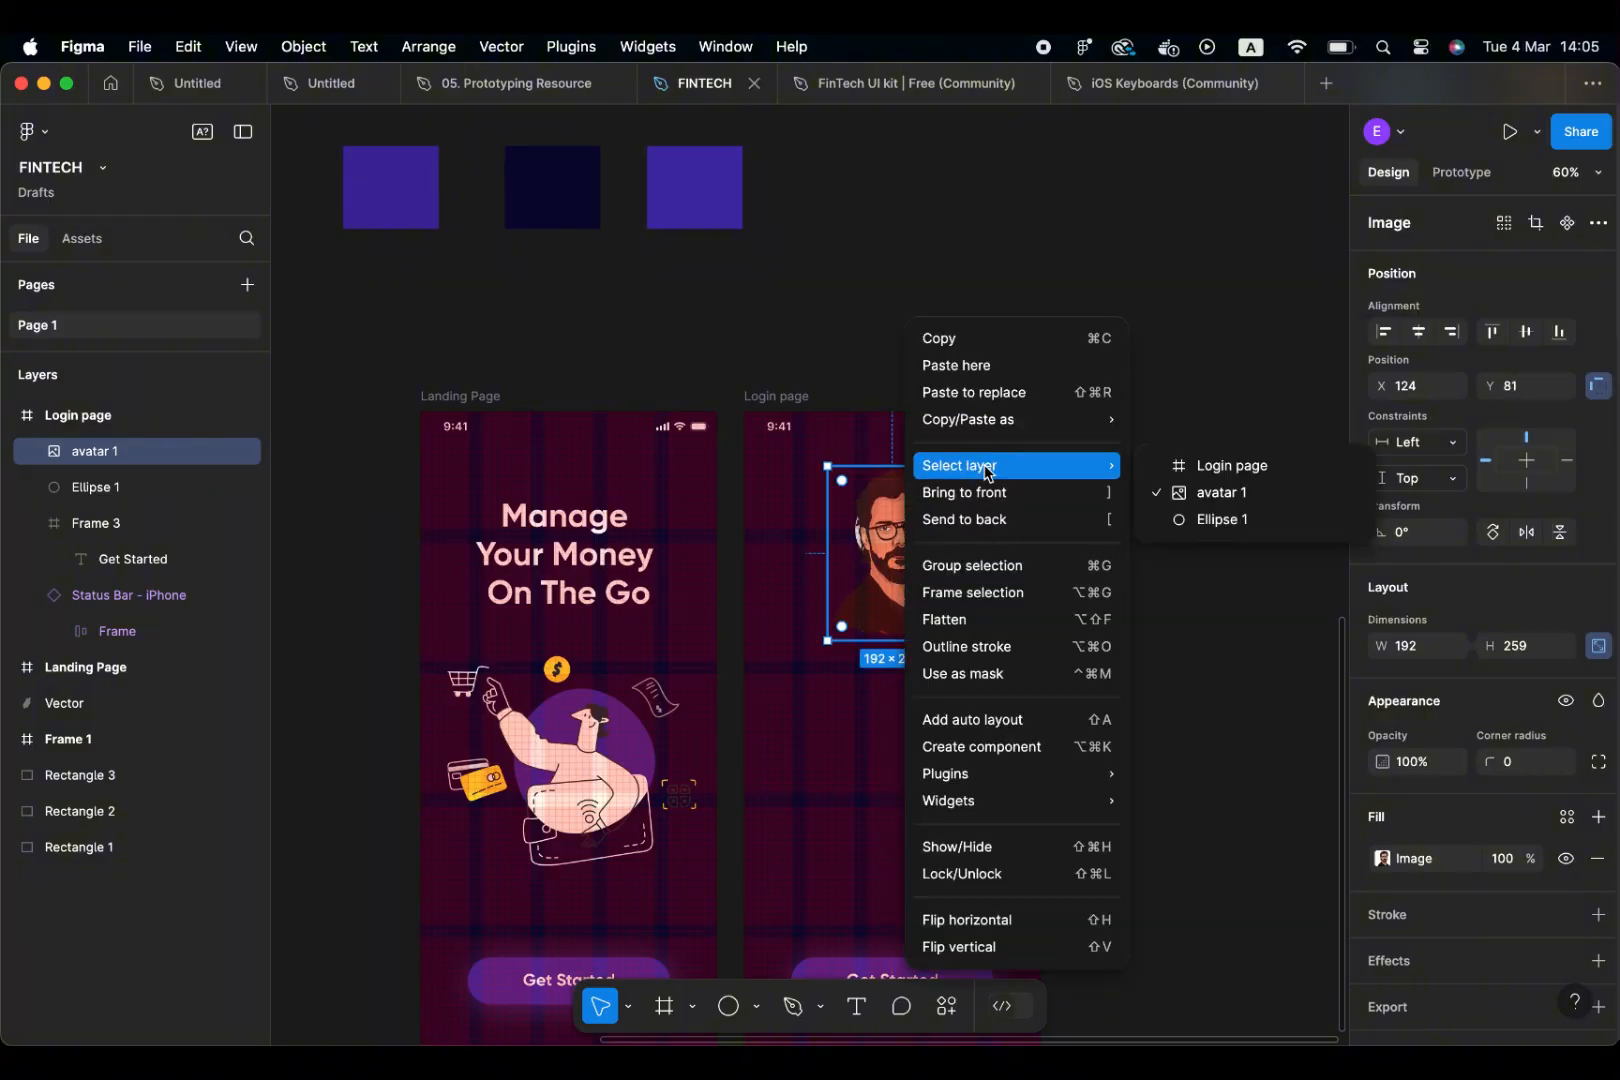
{"action": "left_click", "coordinate": [1030, 494]}
Scale the avatar image down to 73 × 99 so it fits inside the circle, and hide the layout grids
{"action": "right_click", "coordinate": [913, 547]}
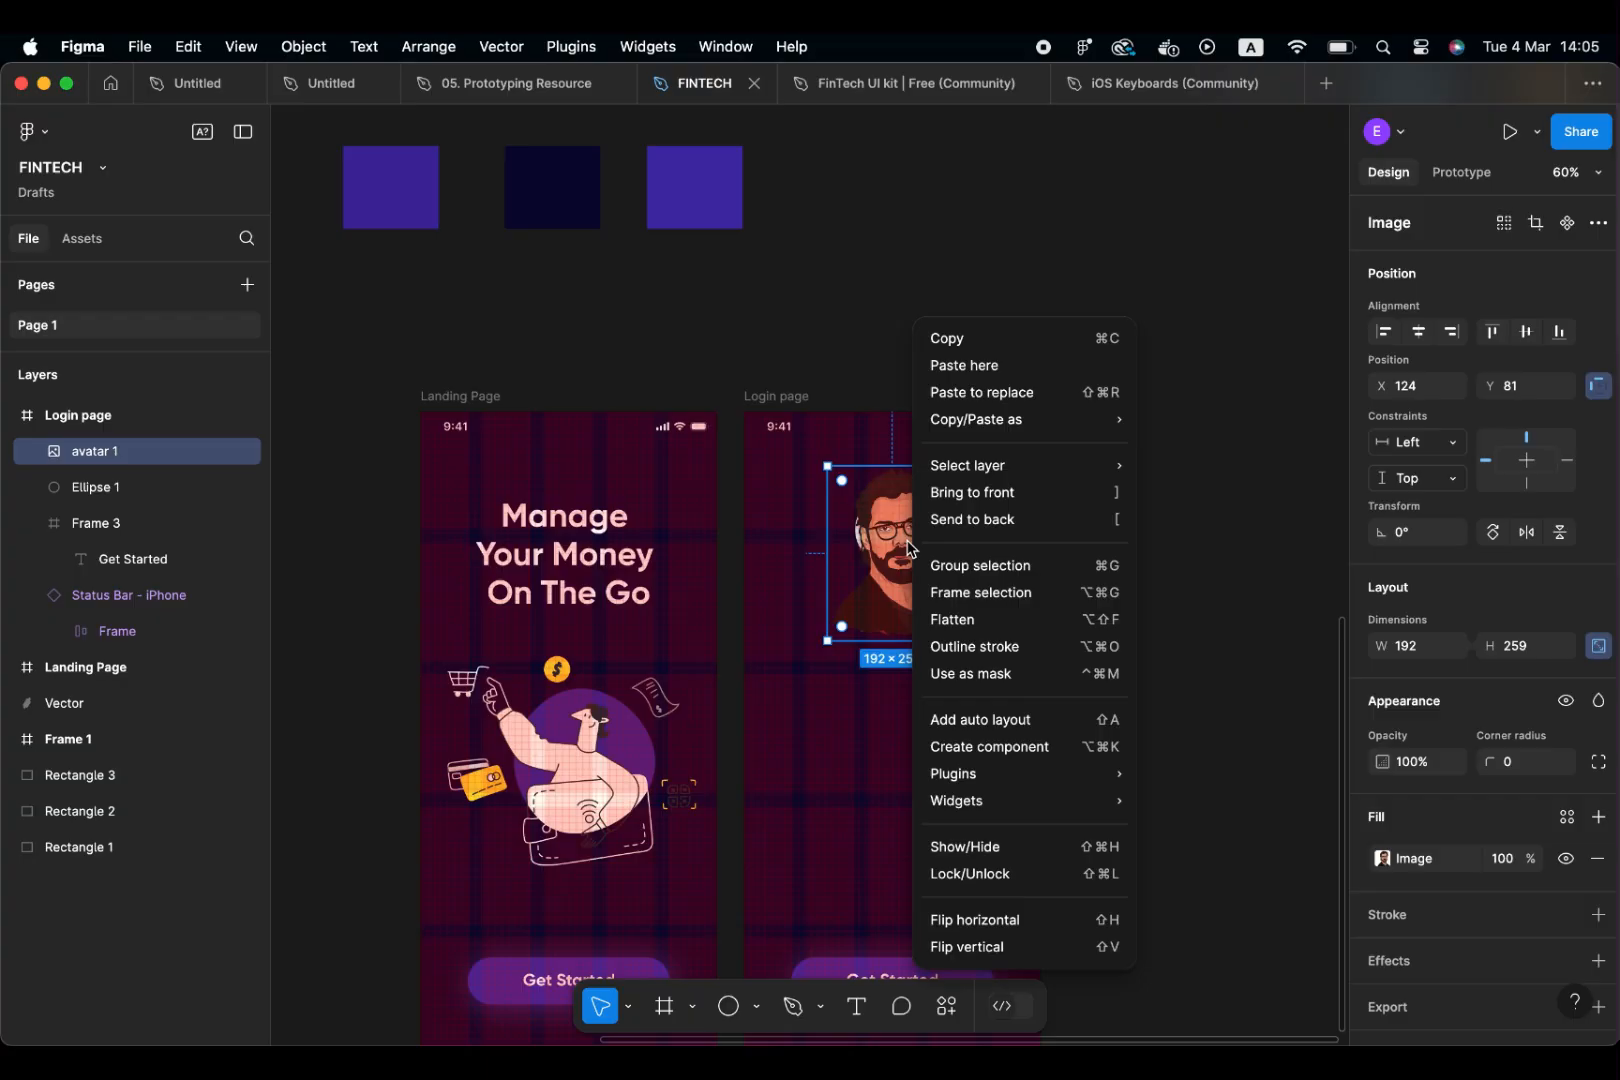
{"action": "mouse_move", "coordinate": [988, 425]}
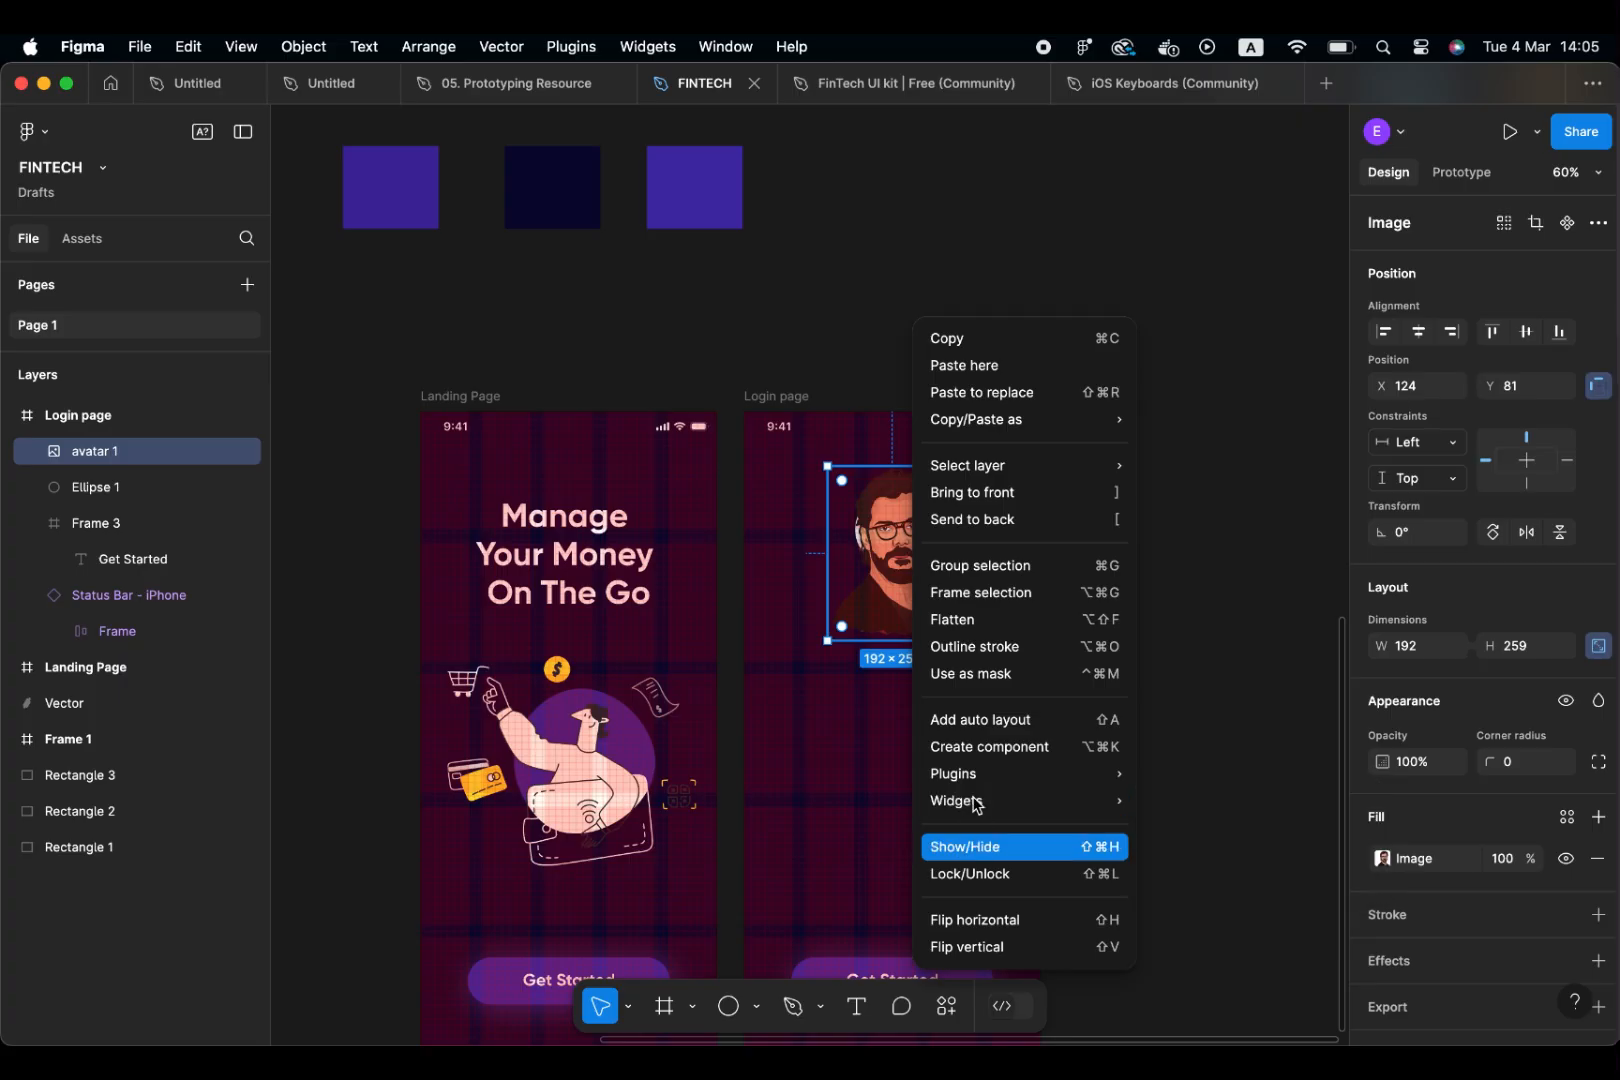
{"action": "left_click", "coordinate": [895, 541]}
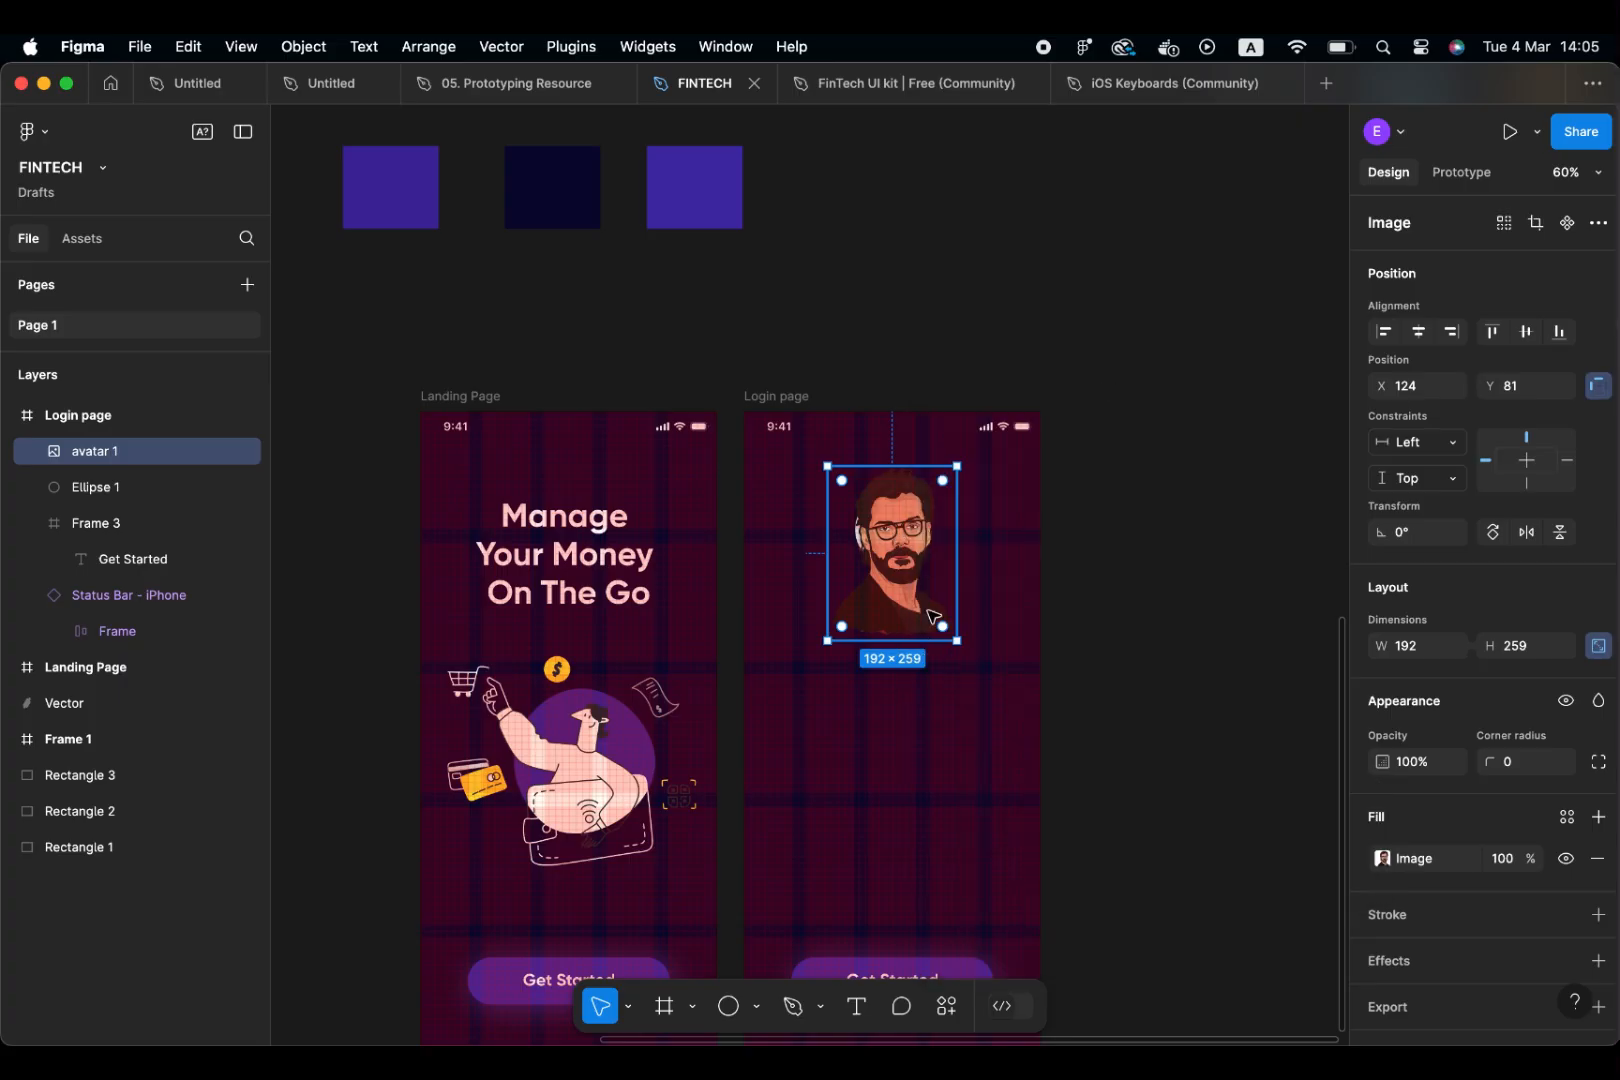
{"action": "left_click_drag", "start_coordinate": [934, 623], "coordinate": [898, 540]}
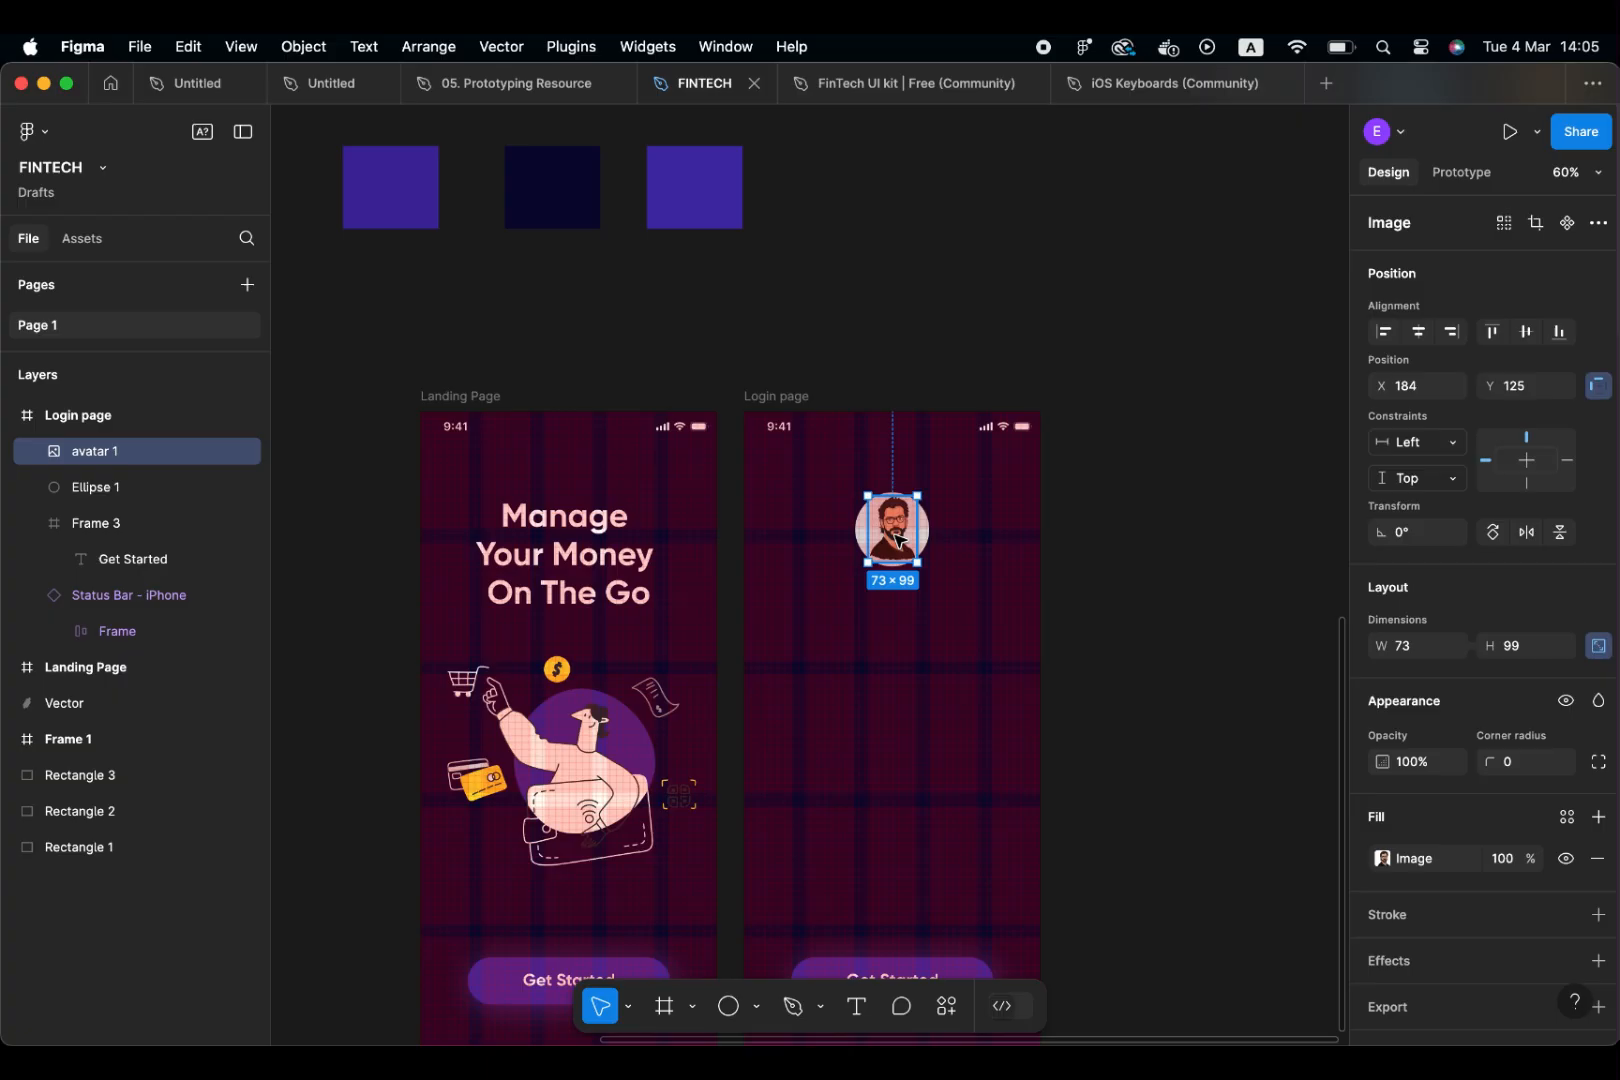
{"action": "left_click", "coordinate": [1049, 586]}
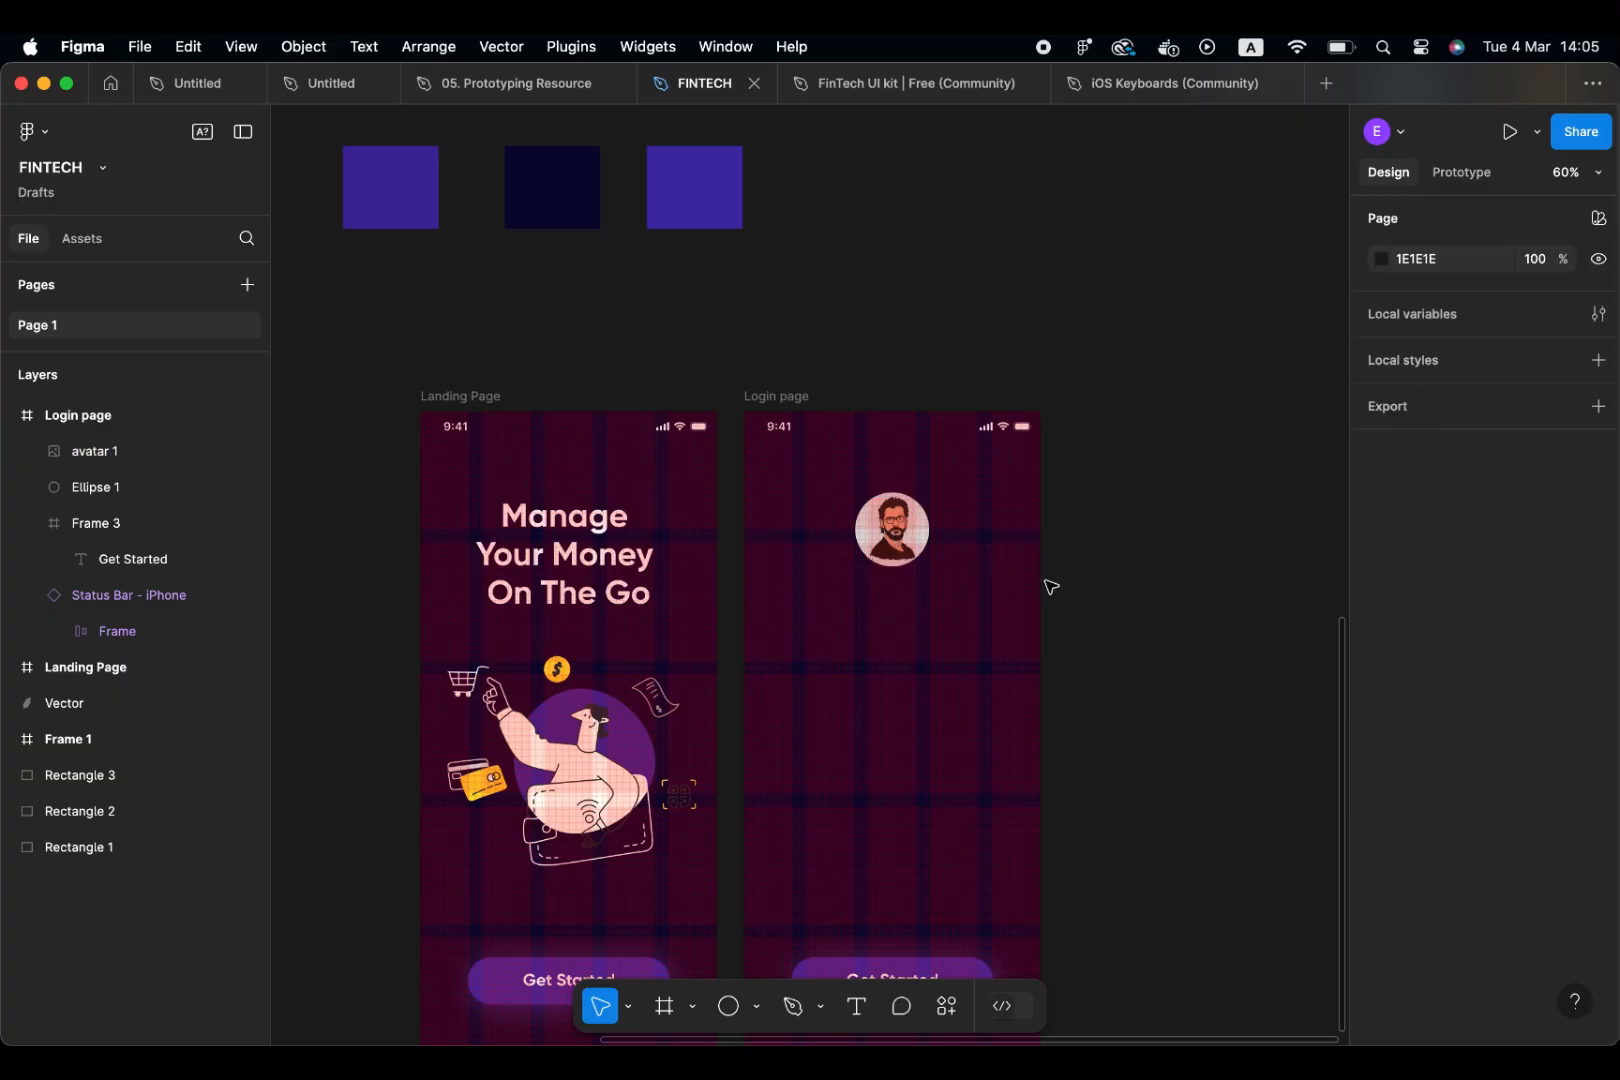
{"action": "key", "text": "ctrl+g"}
Try to use the avatar image as a mask over the circle after nudging it down
{"action": "left_click", "coordinate": [897, 538]}
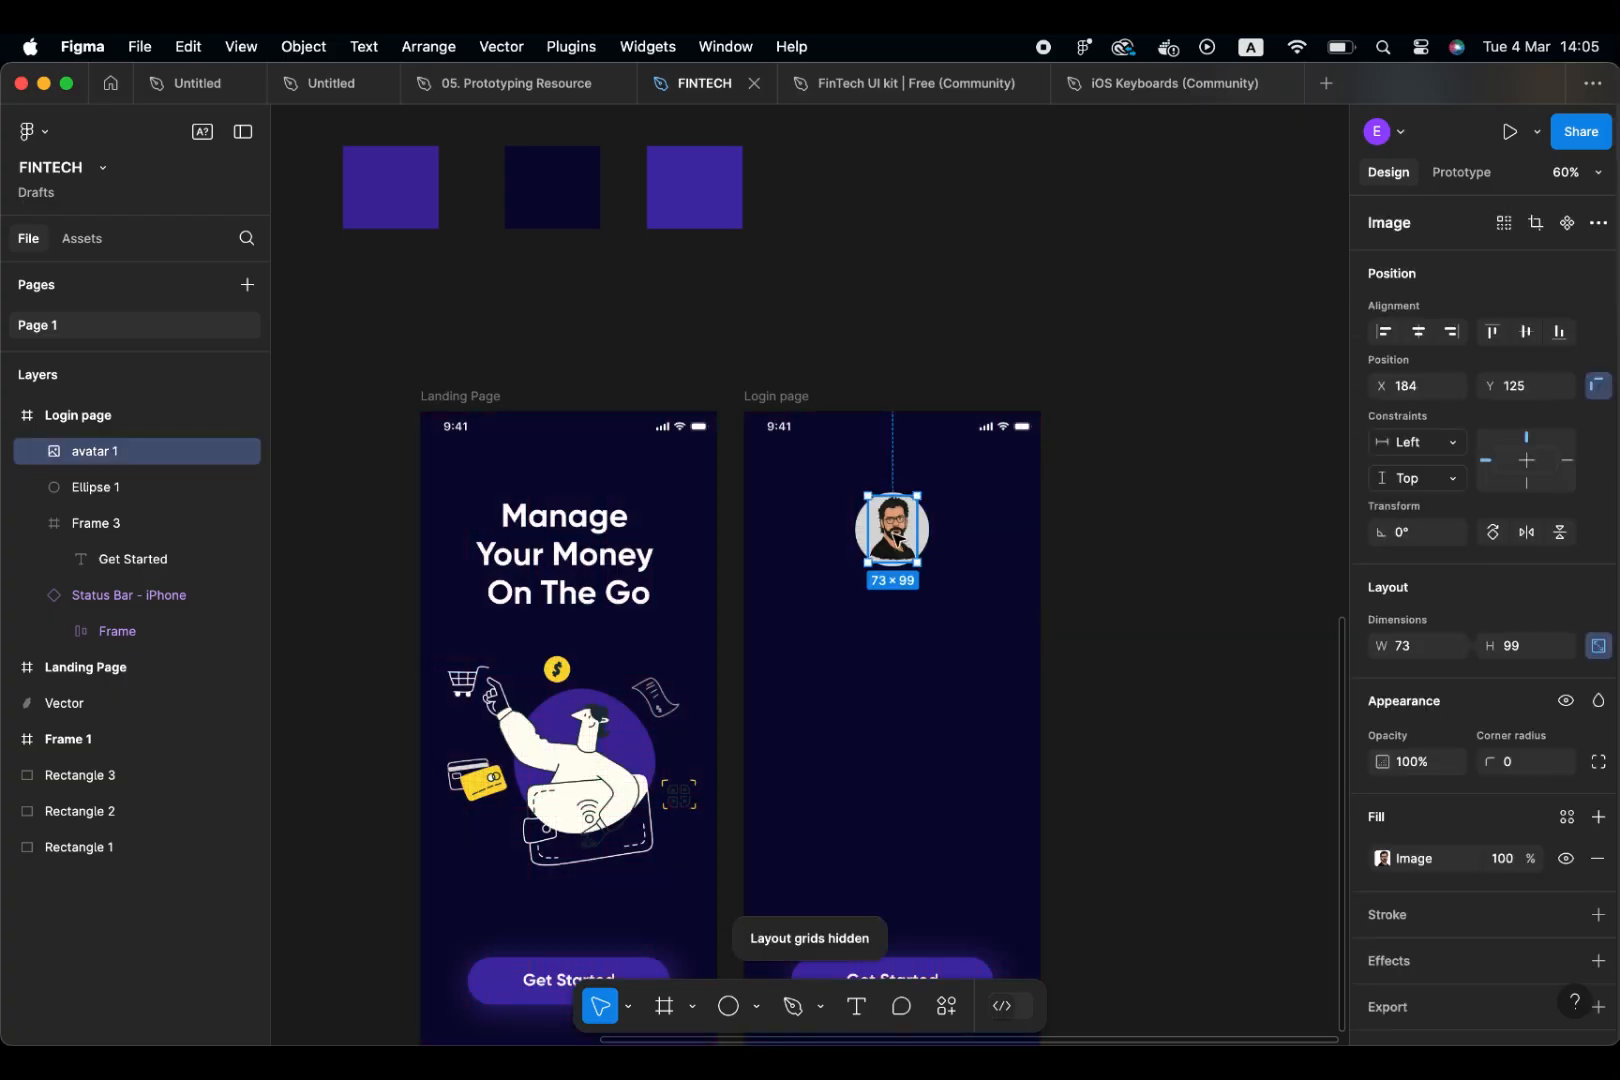
{"action": "key", "text": "shift+Down"}
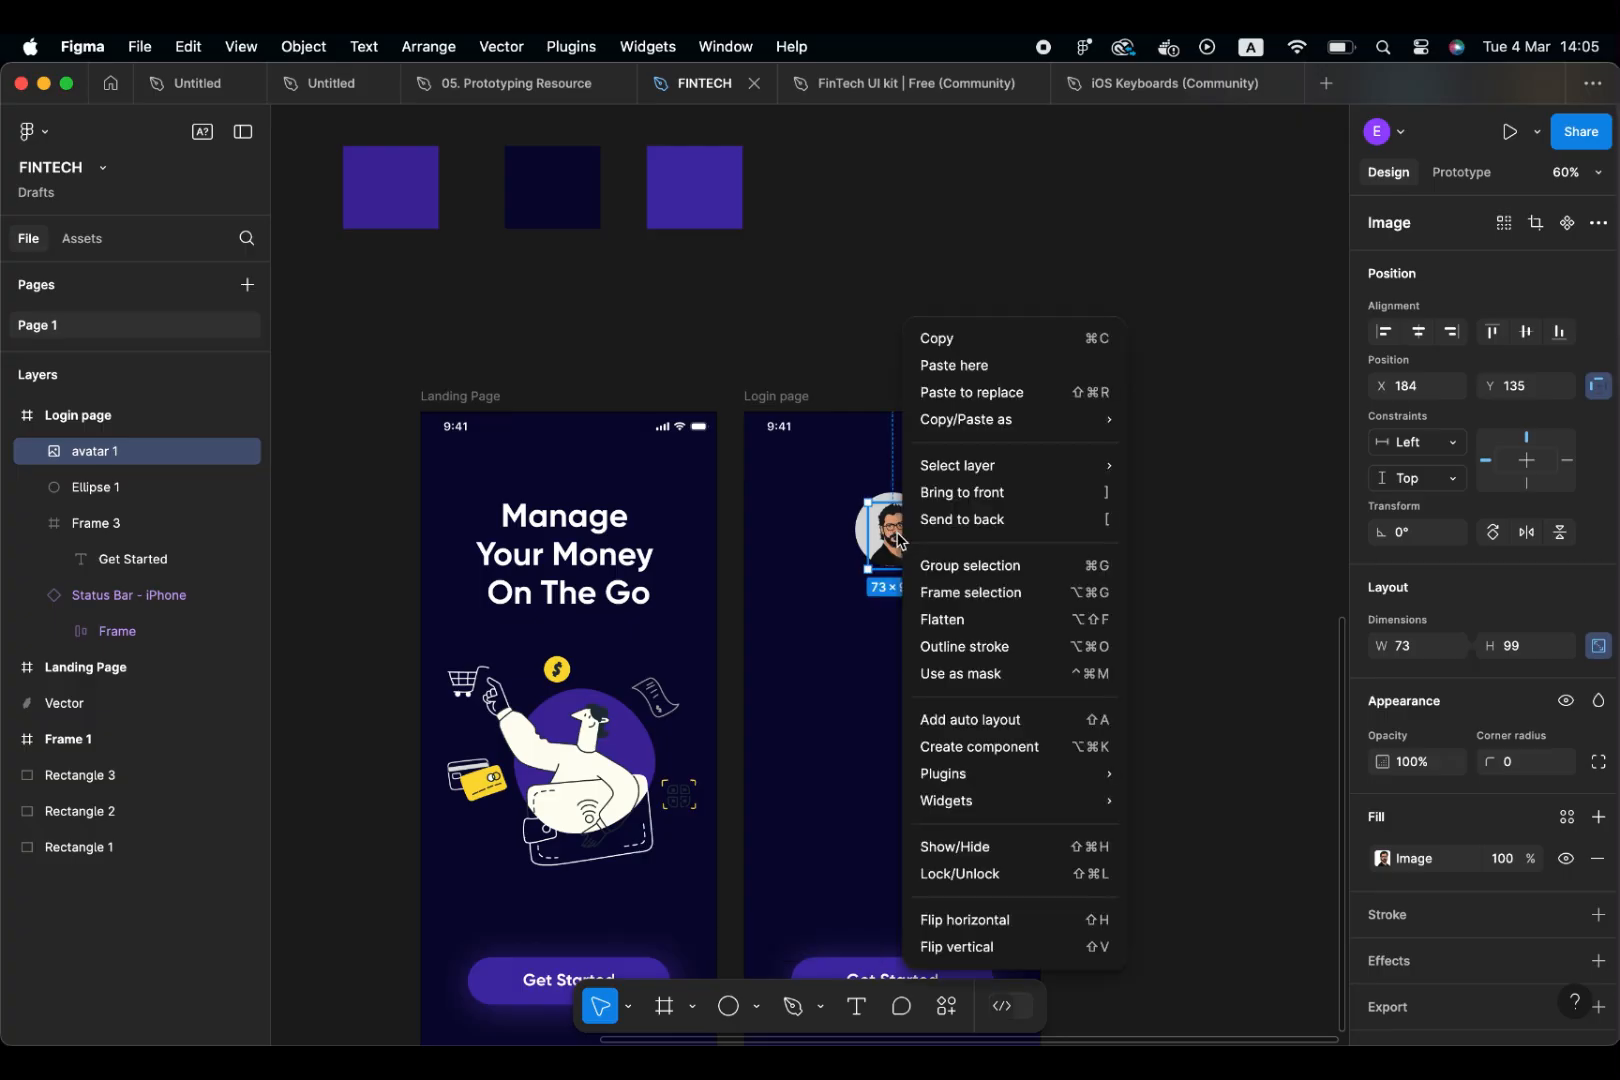
{"action": "right_click", "coordinate": [902, 540]}
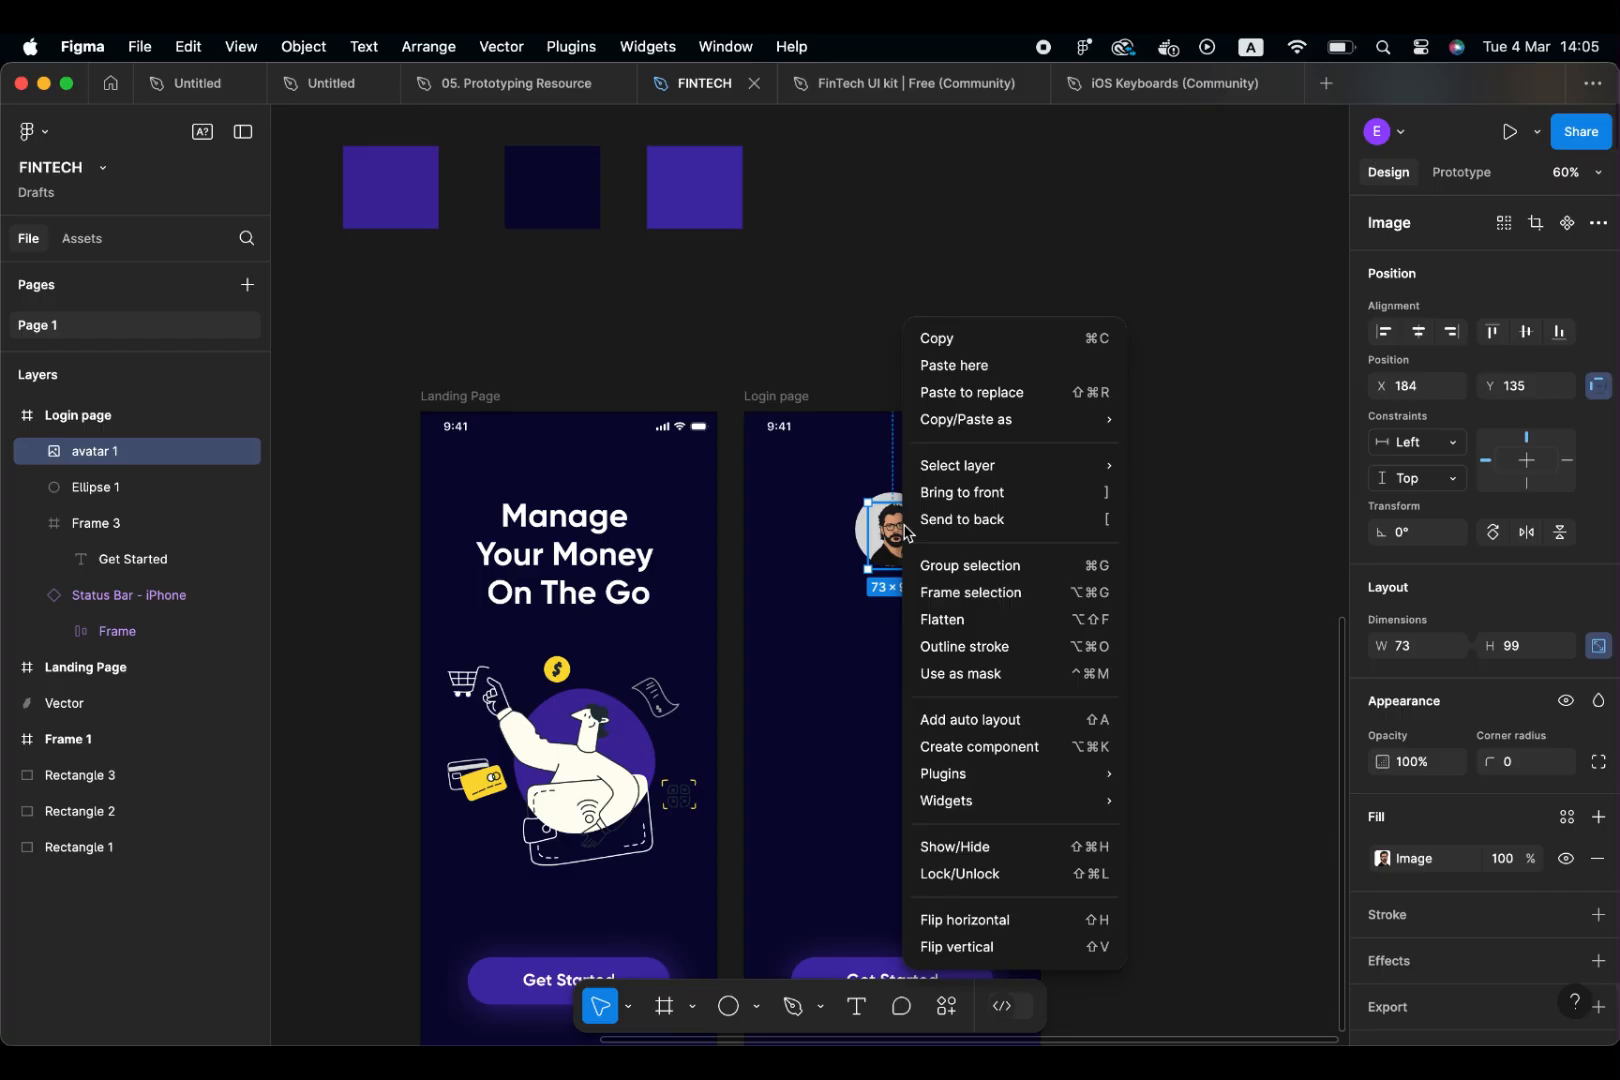
{"action": "left_click", "coordinate": [966, 675]}
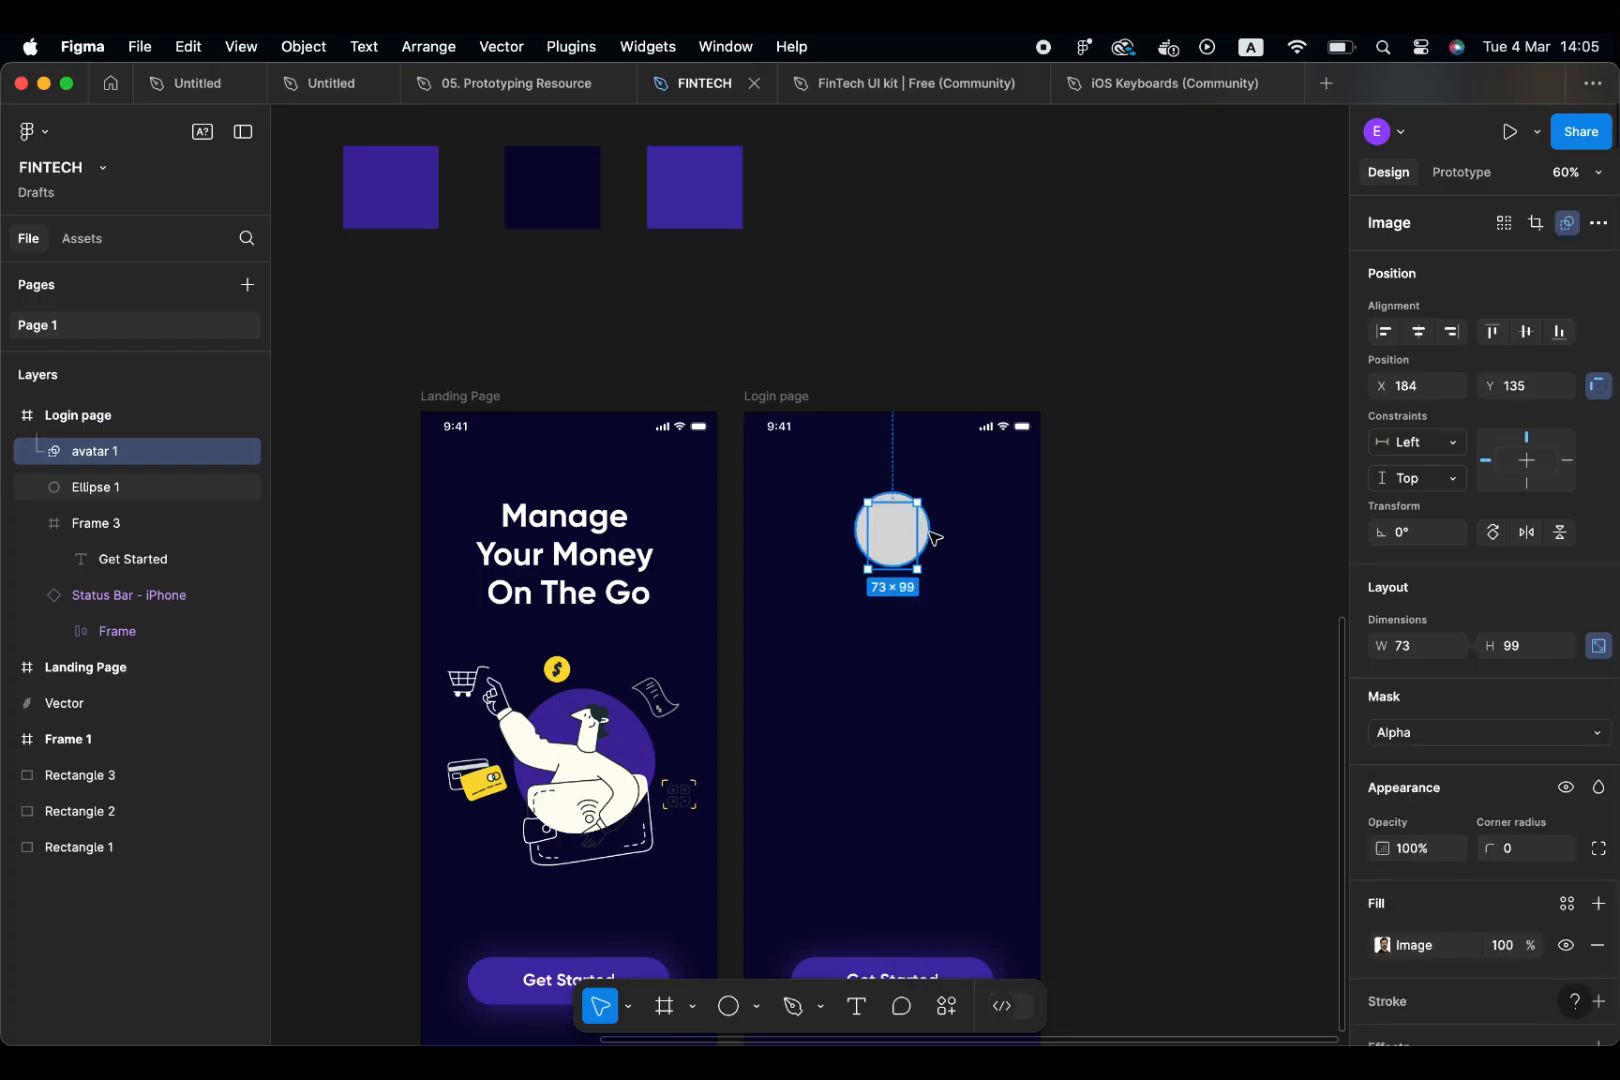
{"action": "left_click", "coordinate": [1121, 573]}
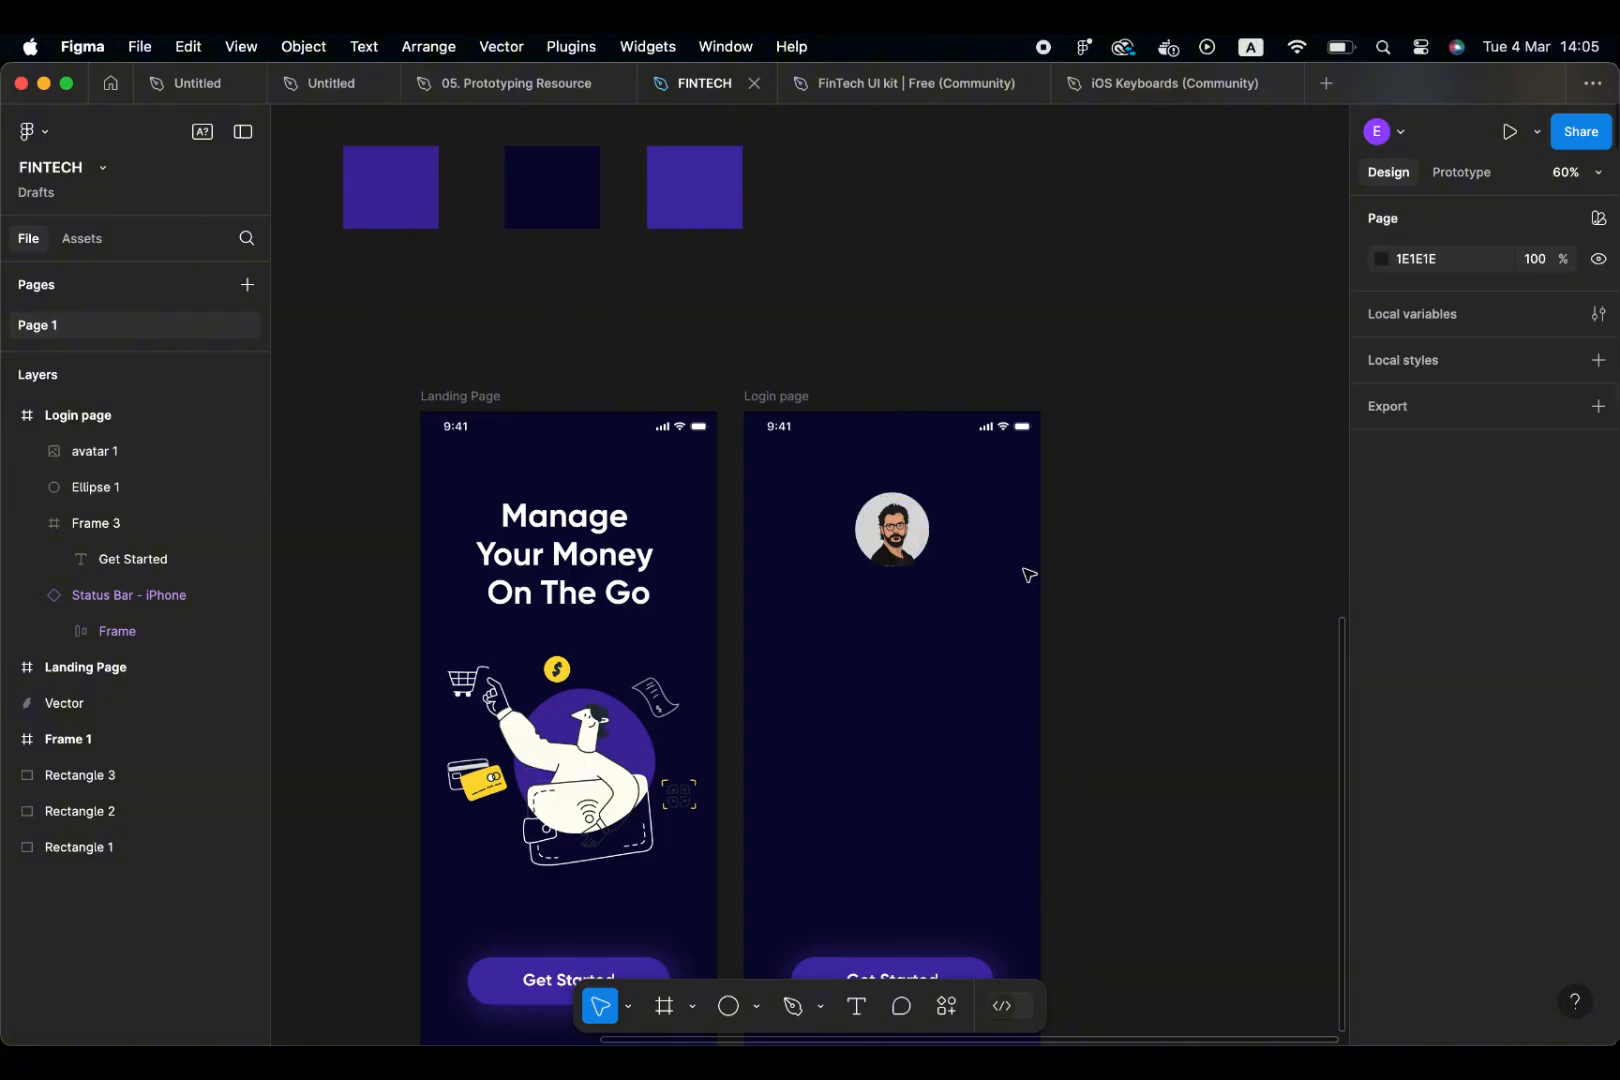
Align the avatar image and the circle behind it on their vertical centres
{"action": "left_click", "coordinate": [915, 549]}
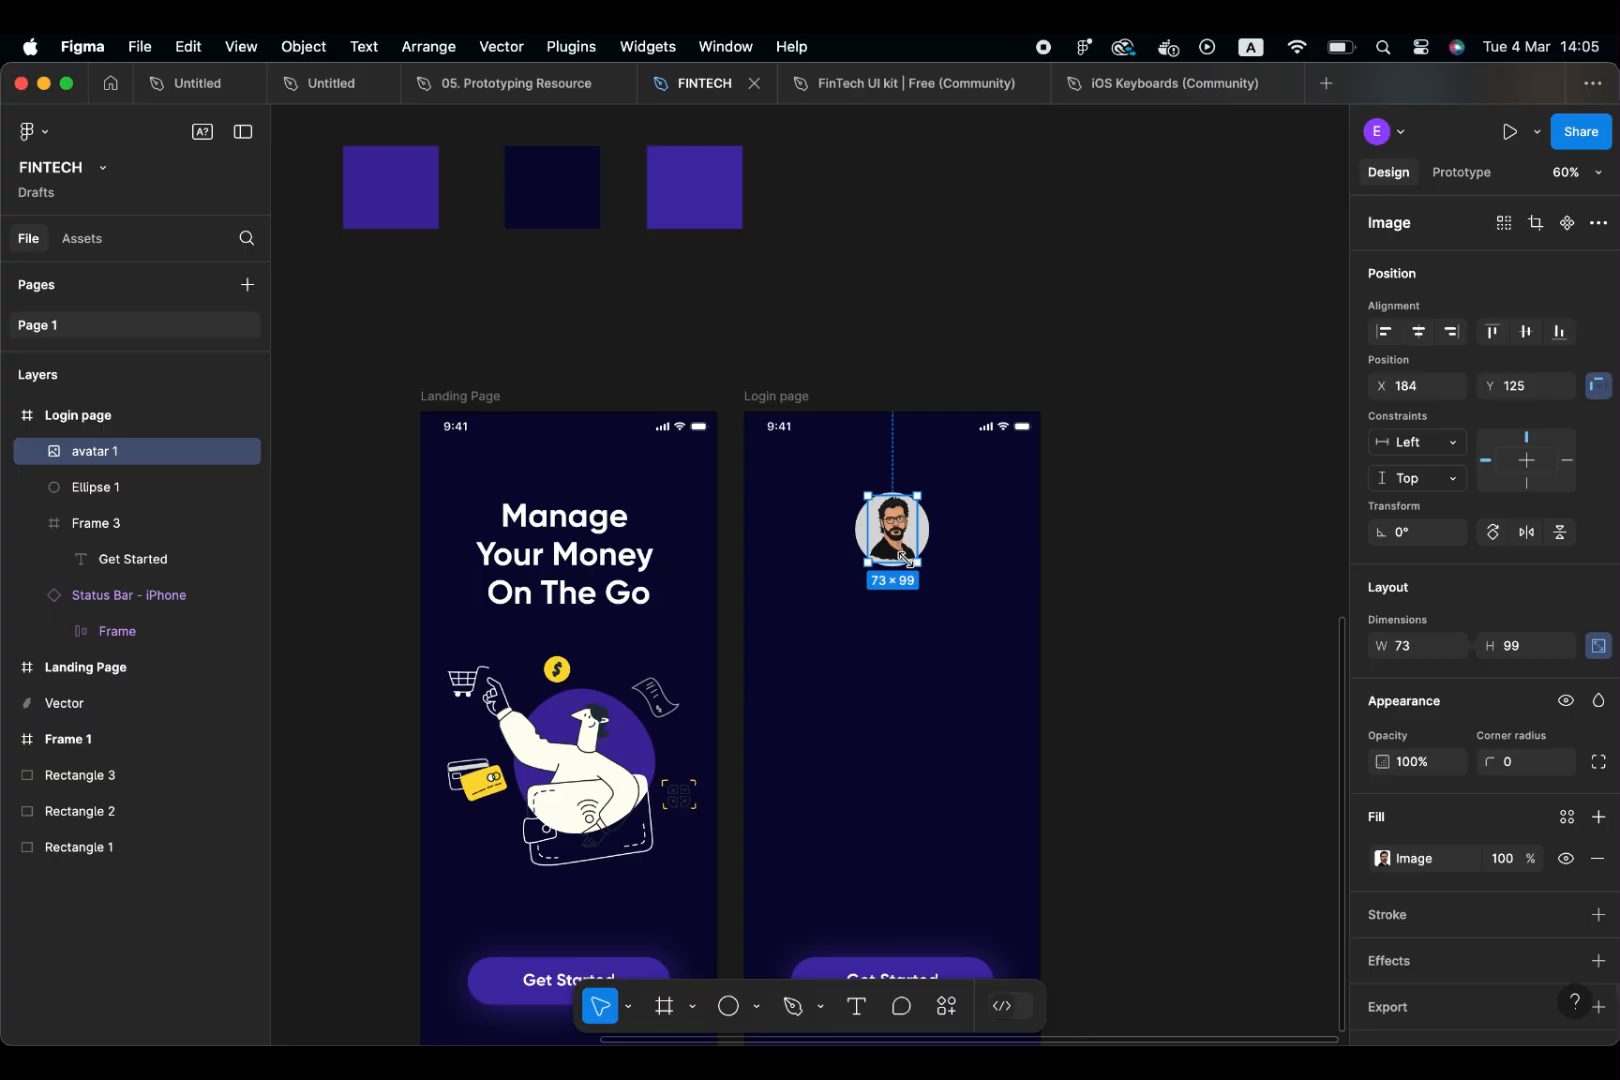
{"action": "scroll", "coordinate": [905, 557], "scroll_direction": "up", "scroll_amount": 10}
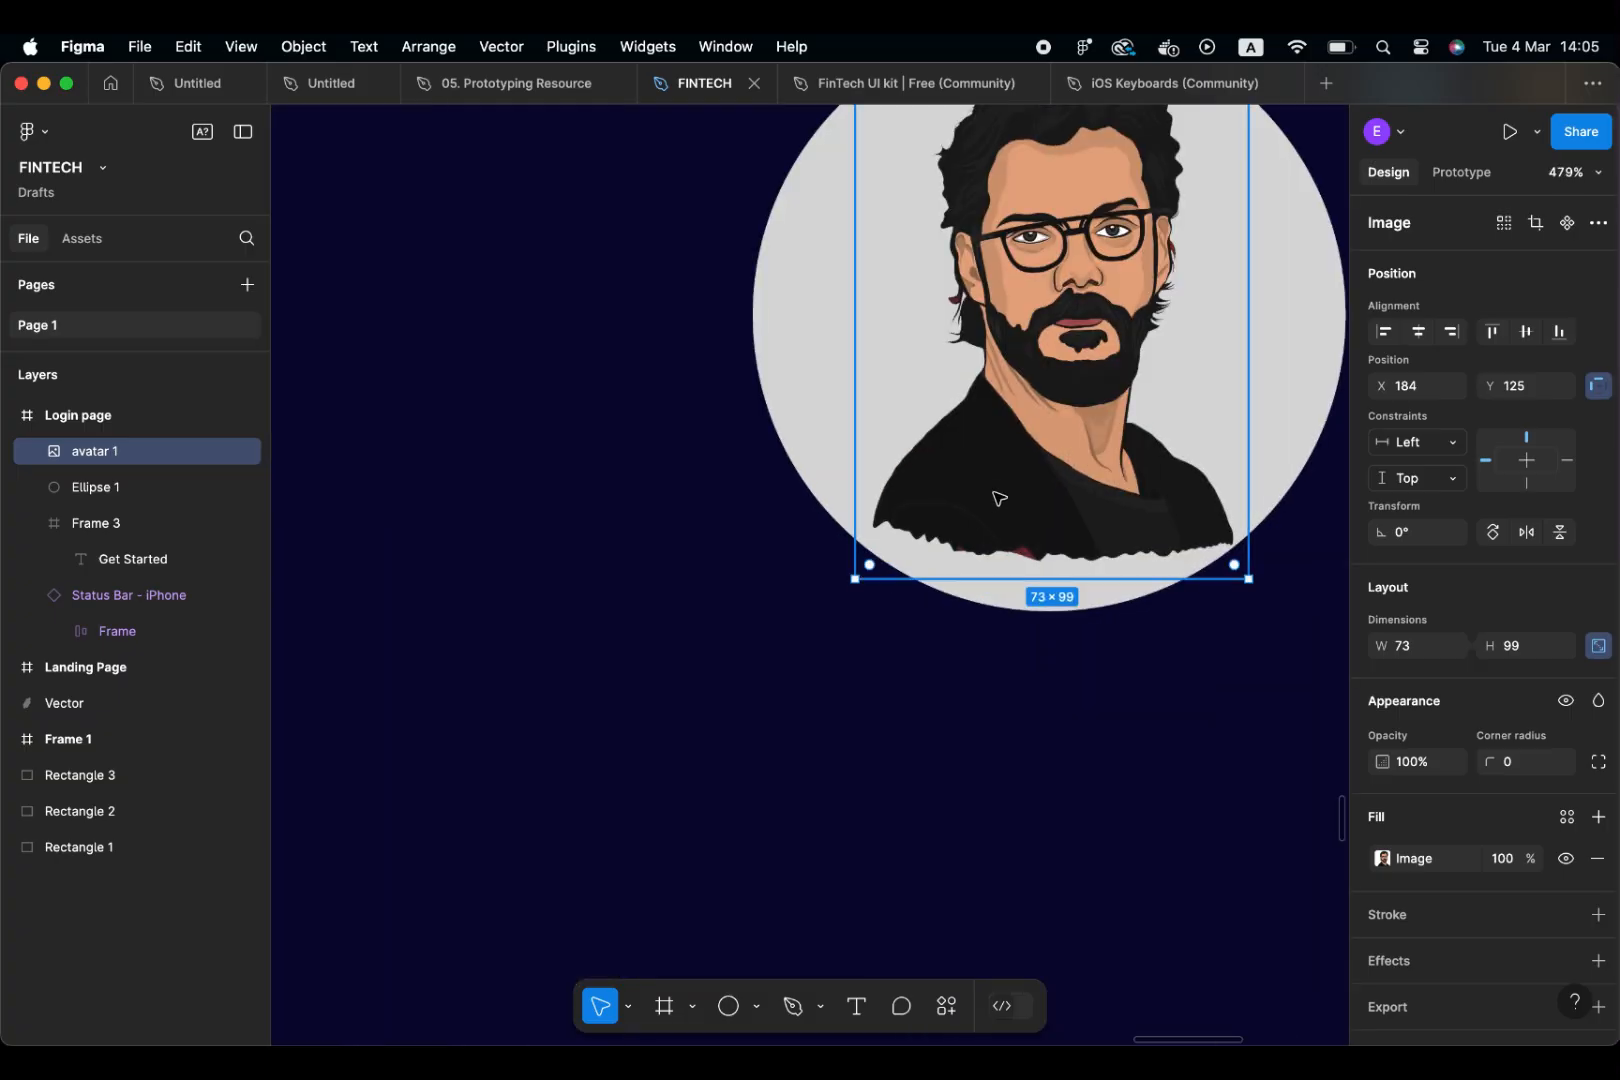
{"action": "key", "text": "shift+Down"}
{"action": "key", "text": "shift+Down"}
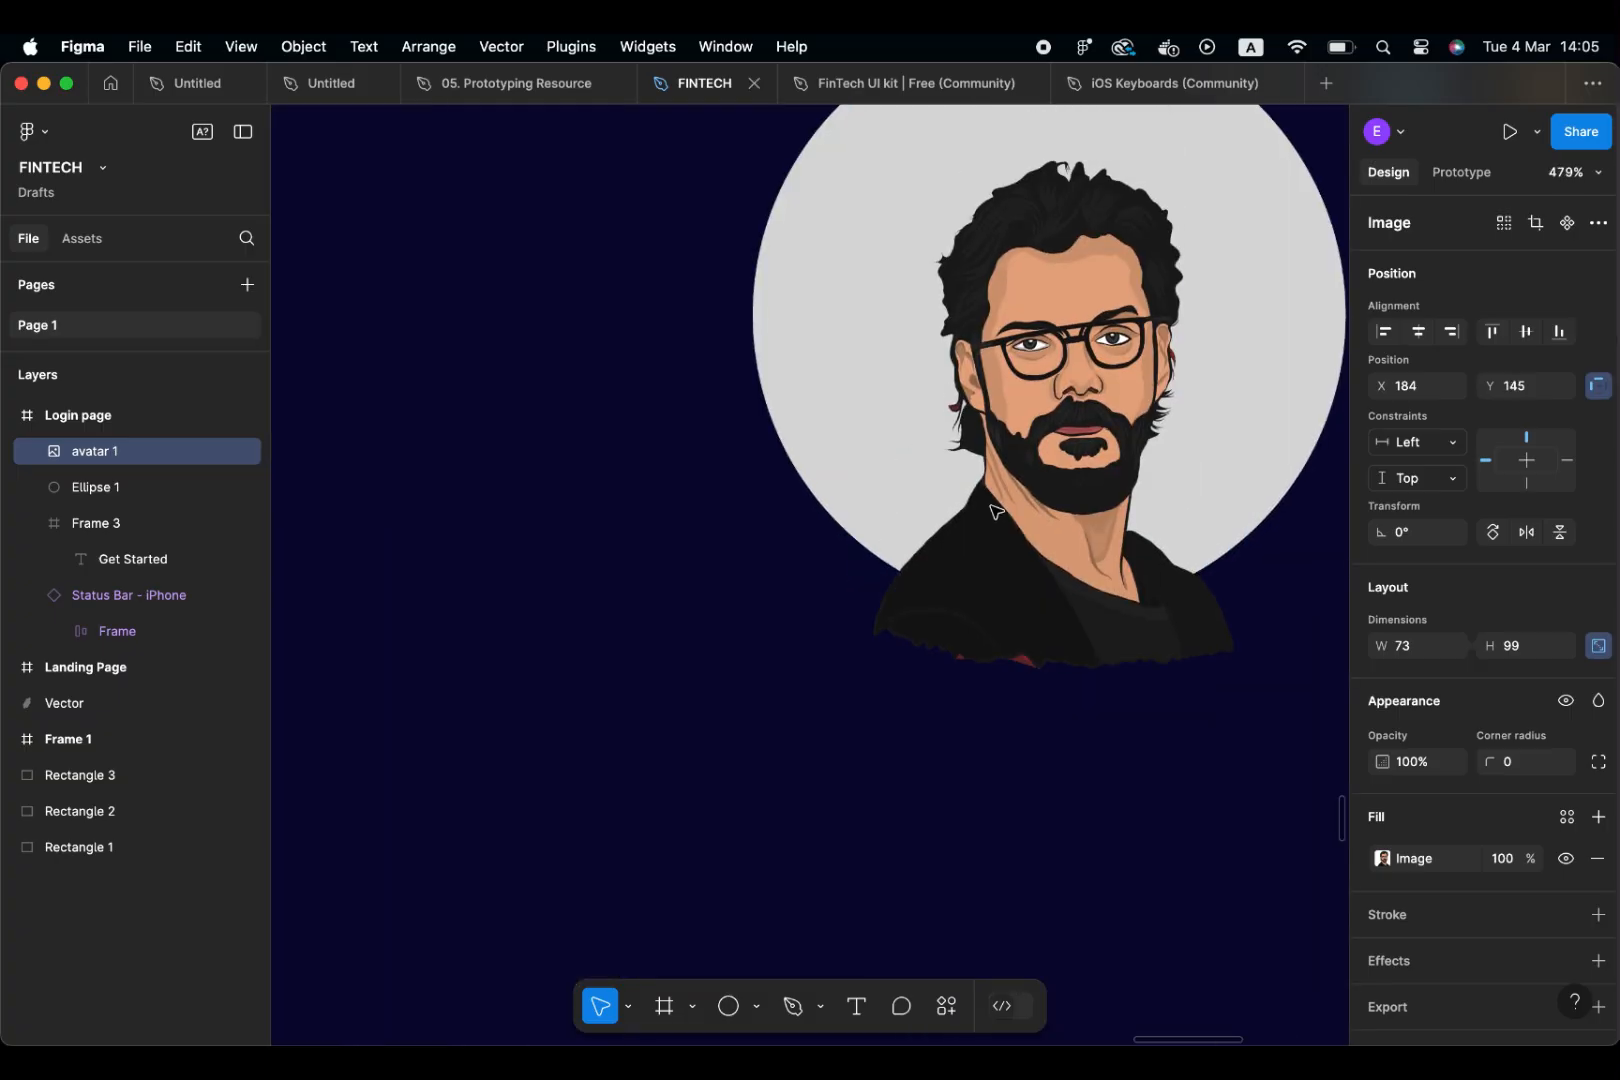
{"action": "key", "text": "shift+Up"}
{"action": "key", "text": "shift+Up"}
{"action": "key", "text": "shift+Up"}
{"action": "key", "text": "shift+Down"}
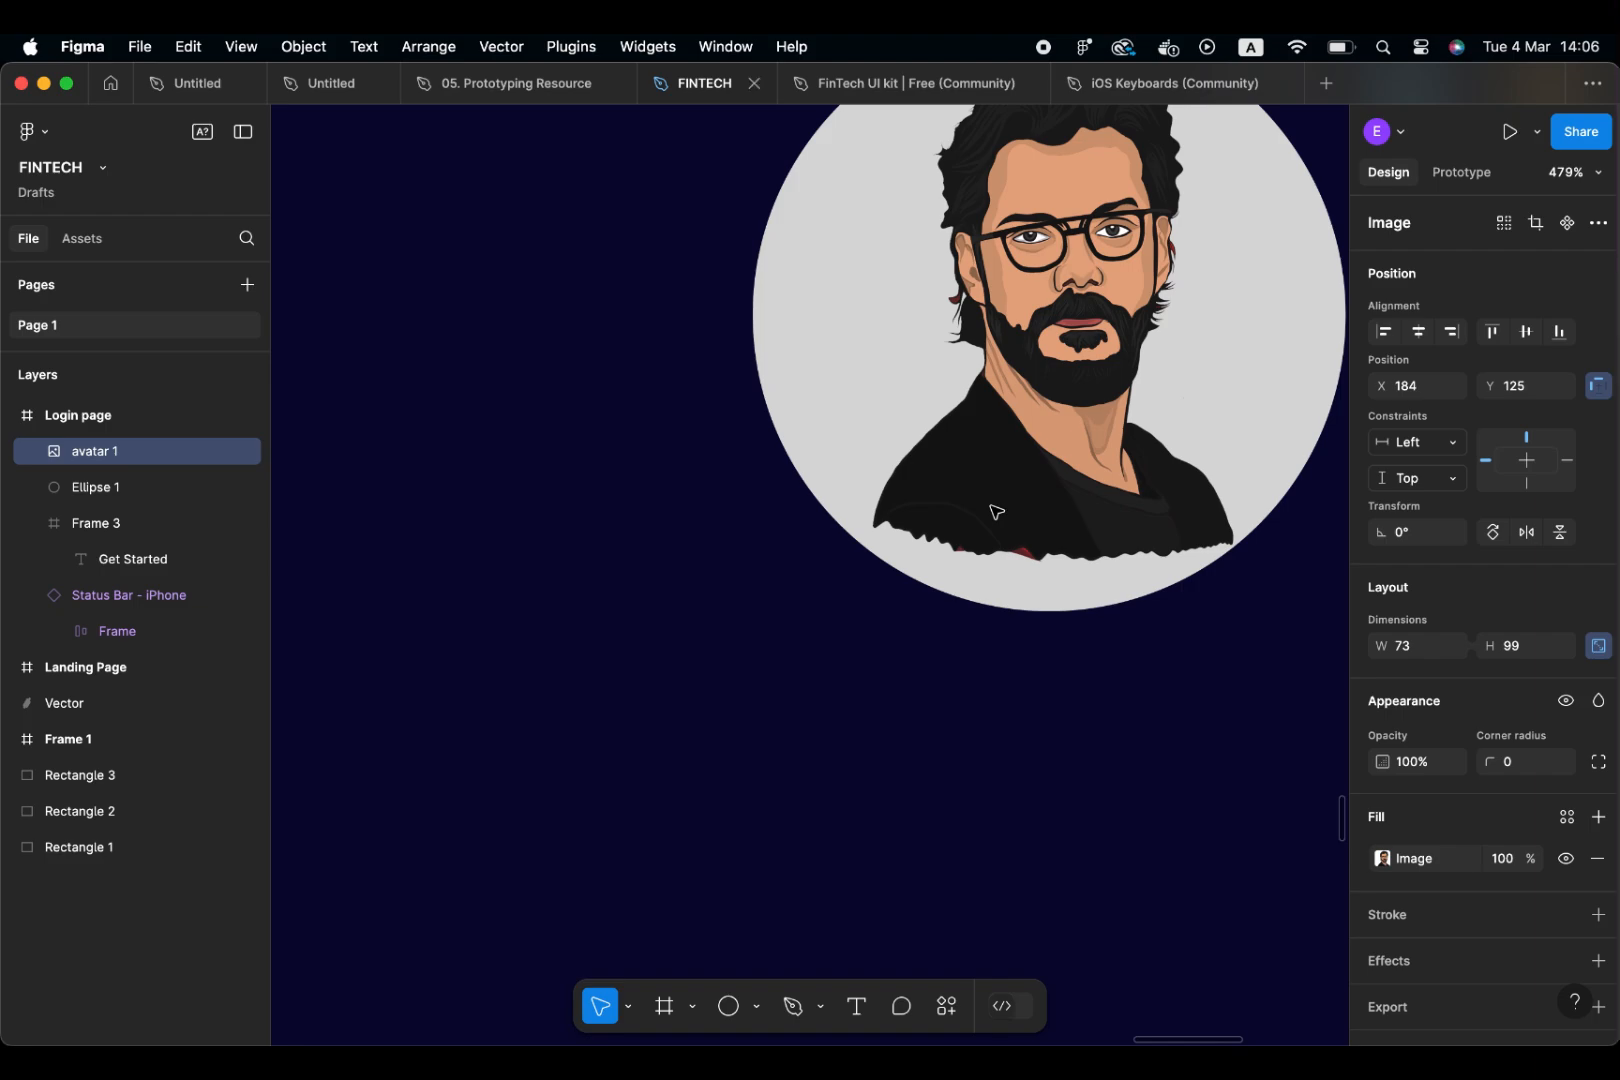
{"action": "left_click", "coordinate": [1287, 351], "text": "shift"}
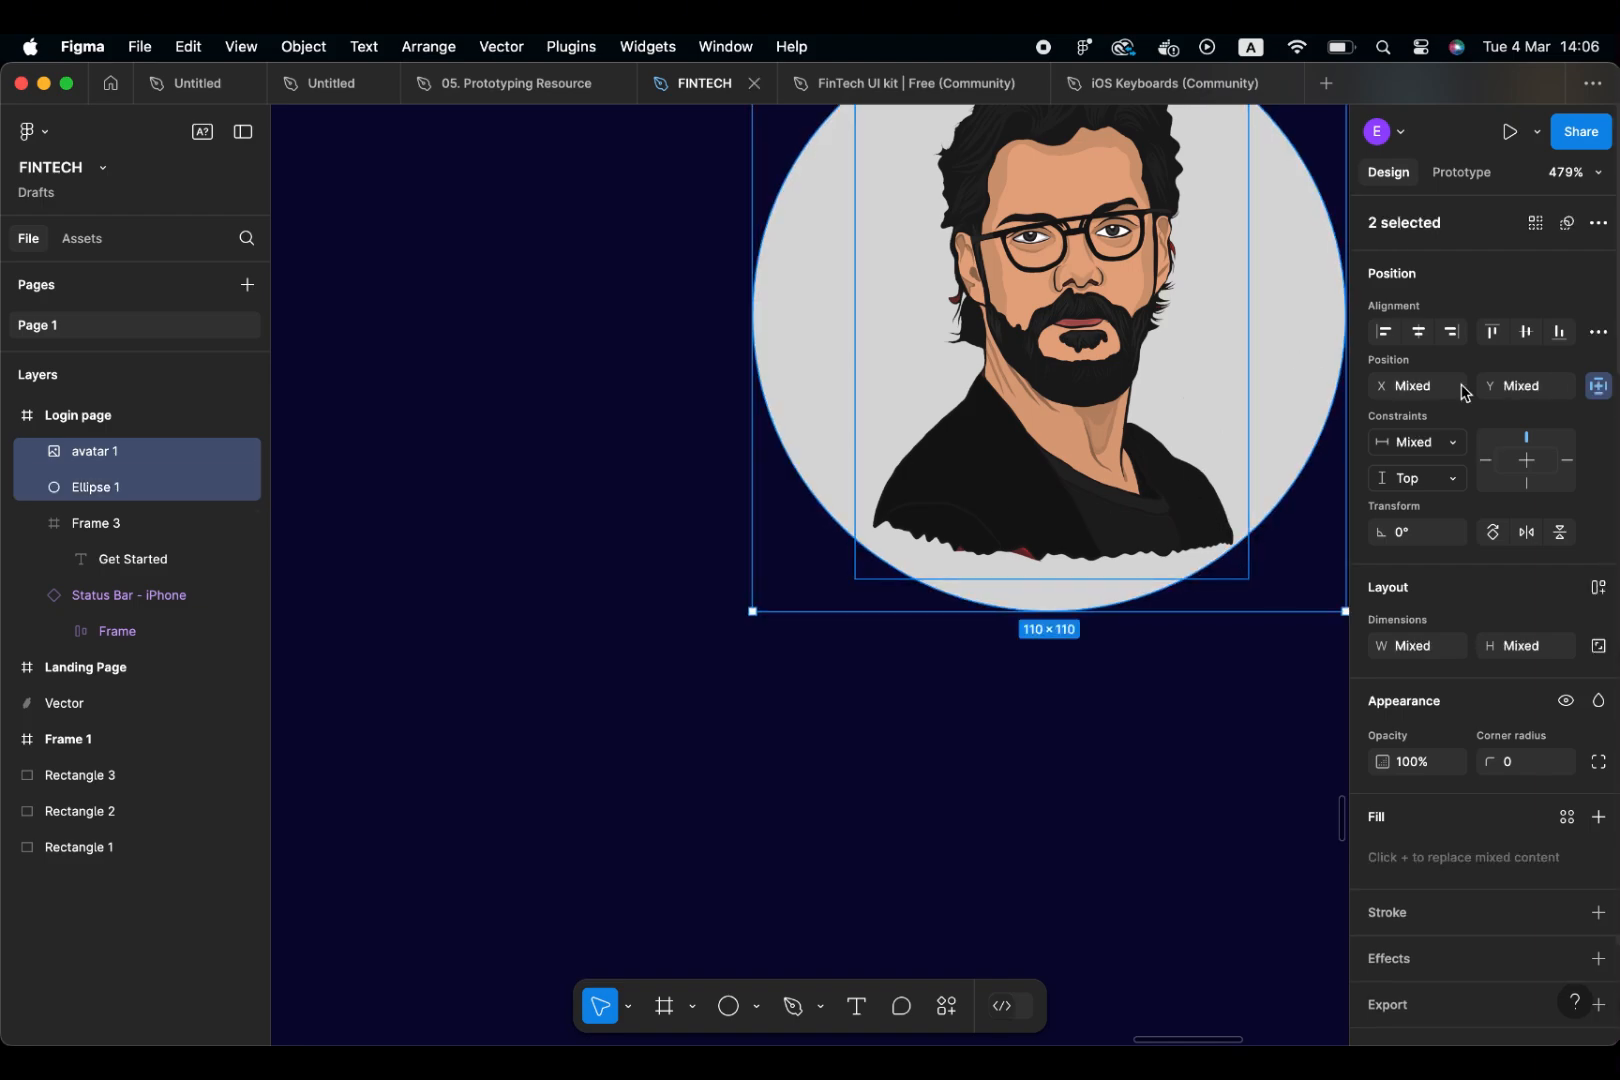
{"action": "left_click", "coordinate": [1514, 335]}
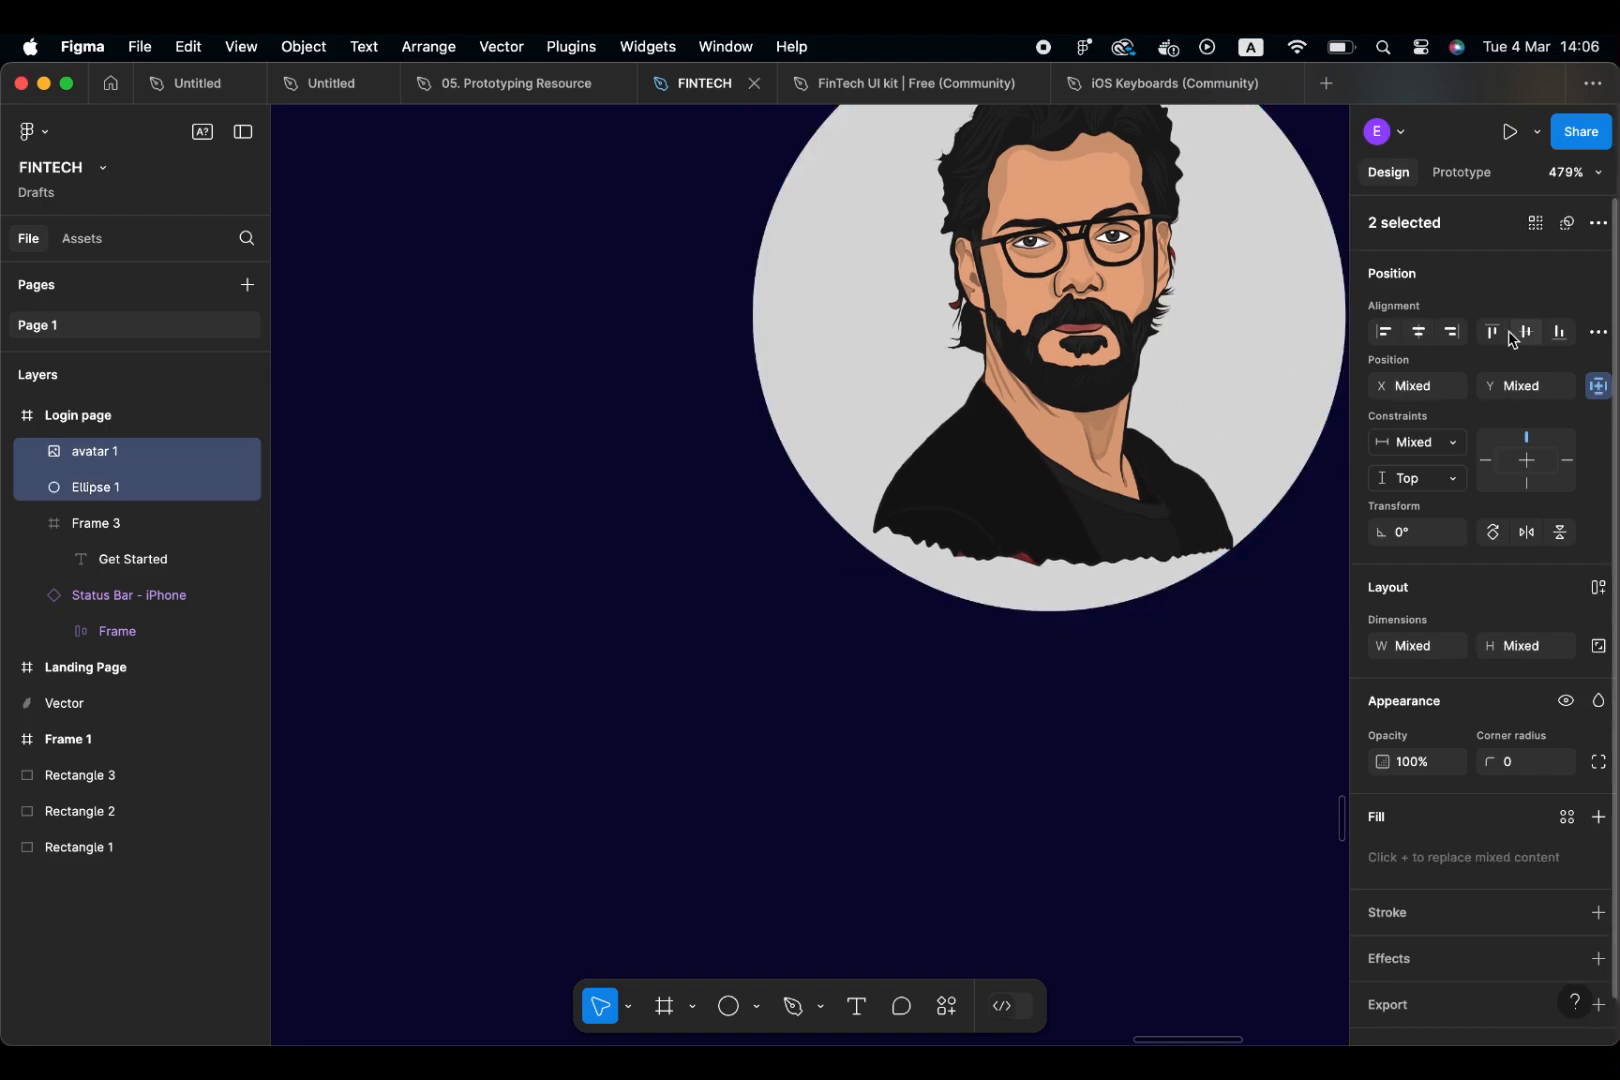
{"action": "scroll", "coordinate": [1236, 448], "scroll_direction": "up", "scroll_amount": 3}
{"action": "scroll", "coordinate": [1236, 448], "scroll_direction": "right", "scroll_amount": 3}
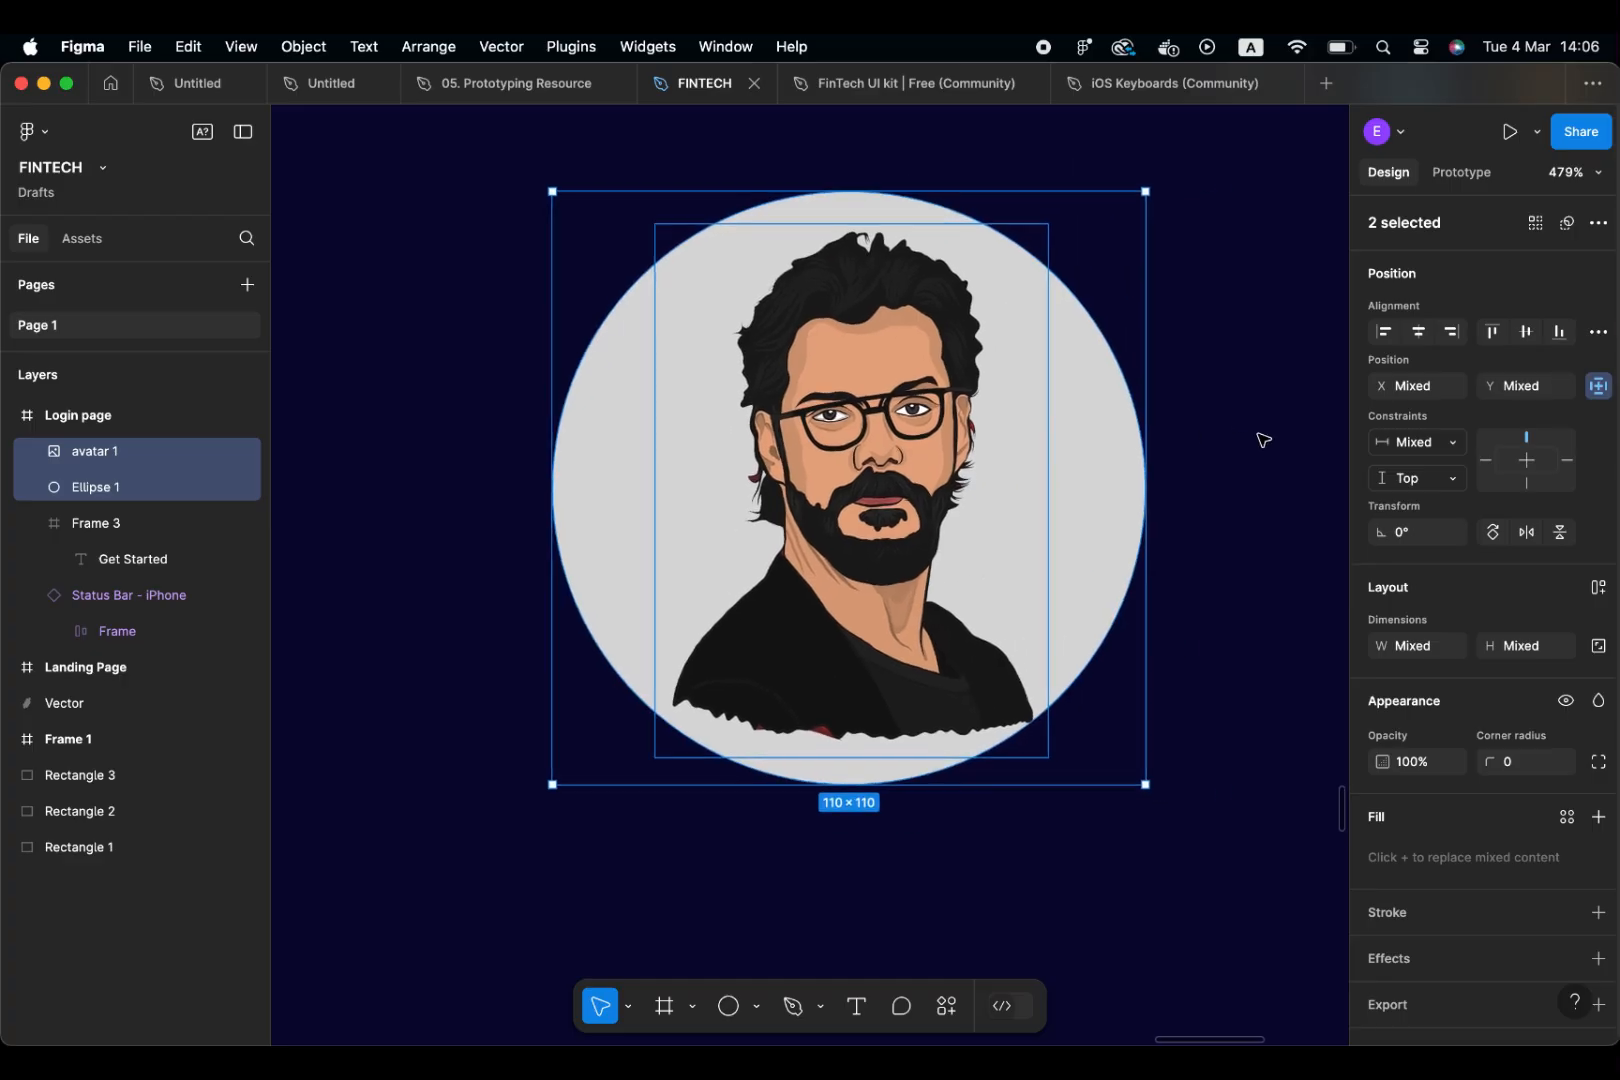
Try to flatten the avatar image and the circle into a single shape
{"action": "right_click", "coordinate": [822, 447]}
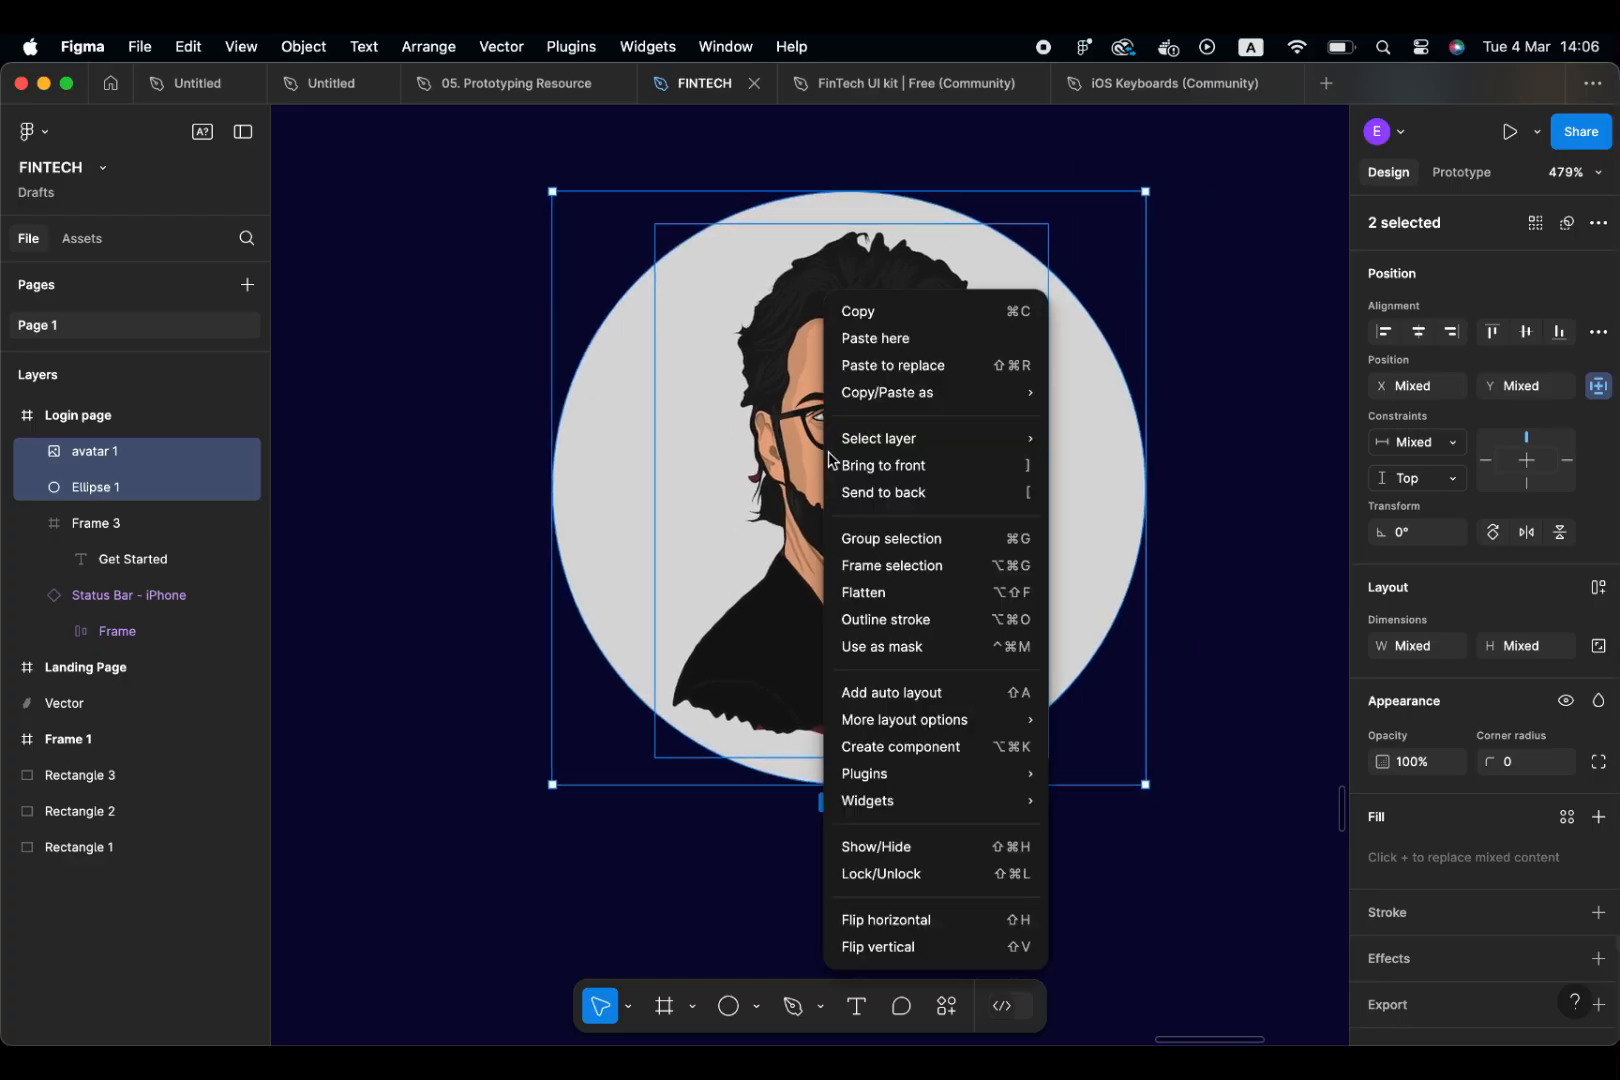
{"action": "left_click", "coordinate": [905, 598]}
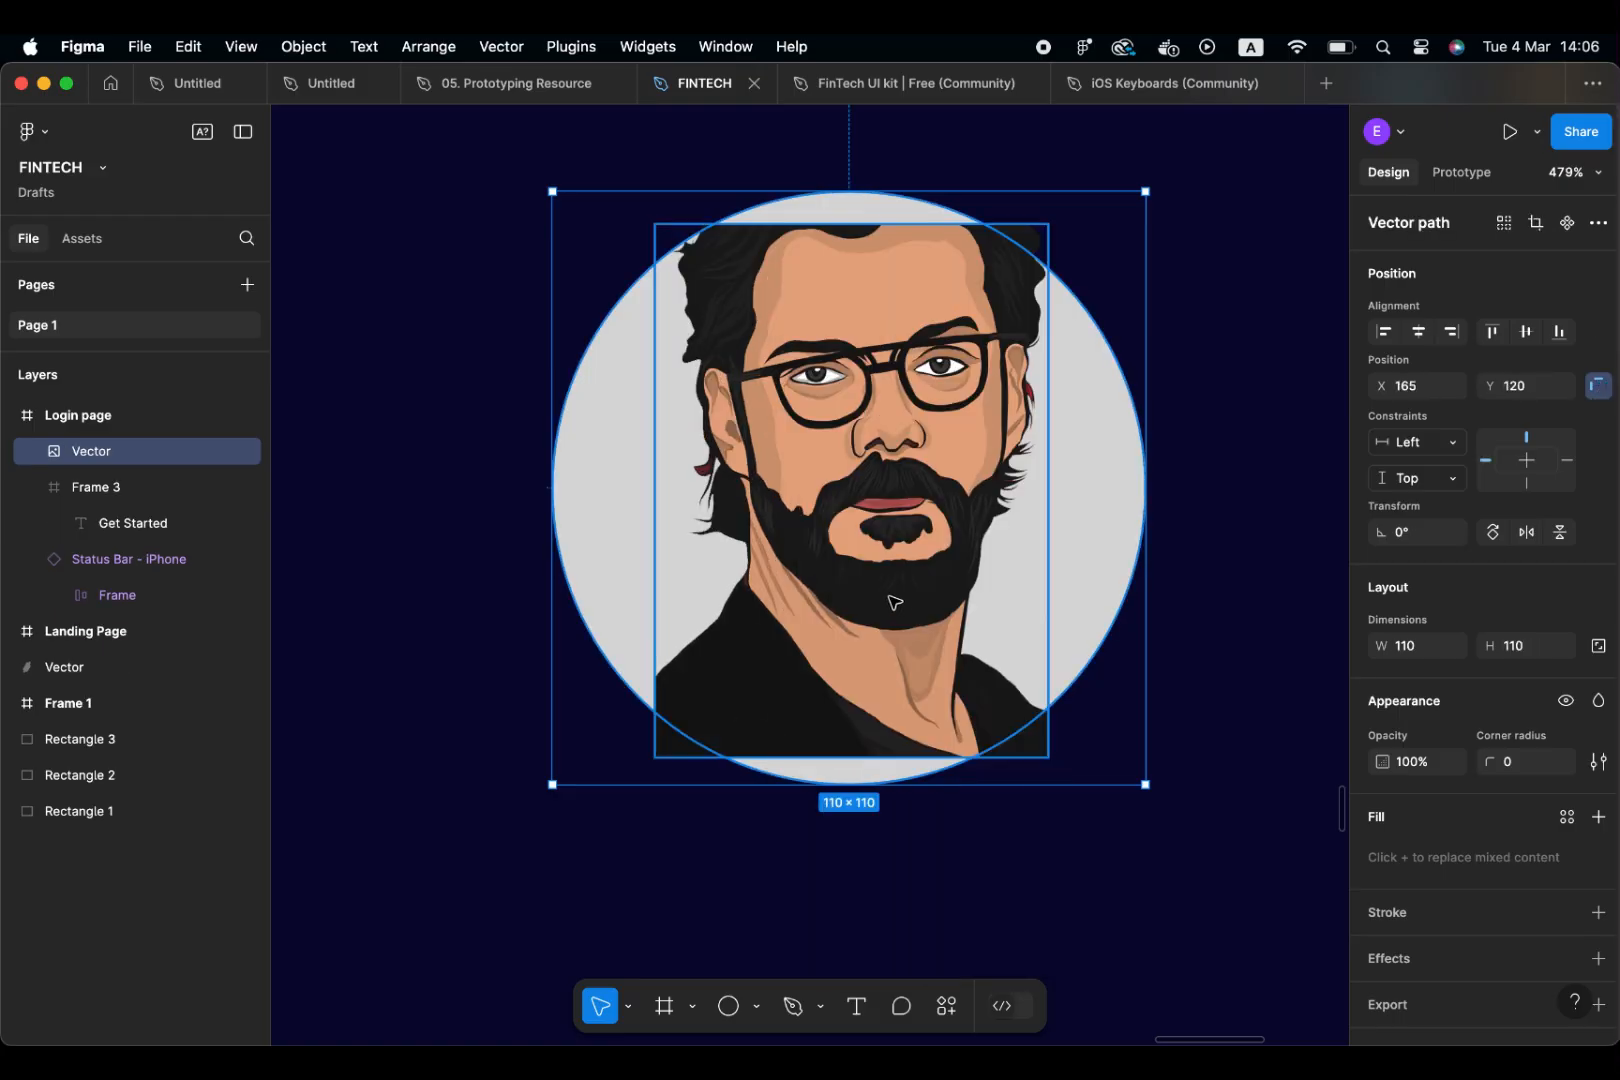
{"action": "key", "text": "super+z"}
Wrap the avatar image and the circle together in a new frame on the Login page
{"action": "right_click", "coordinate": [893, 603]}
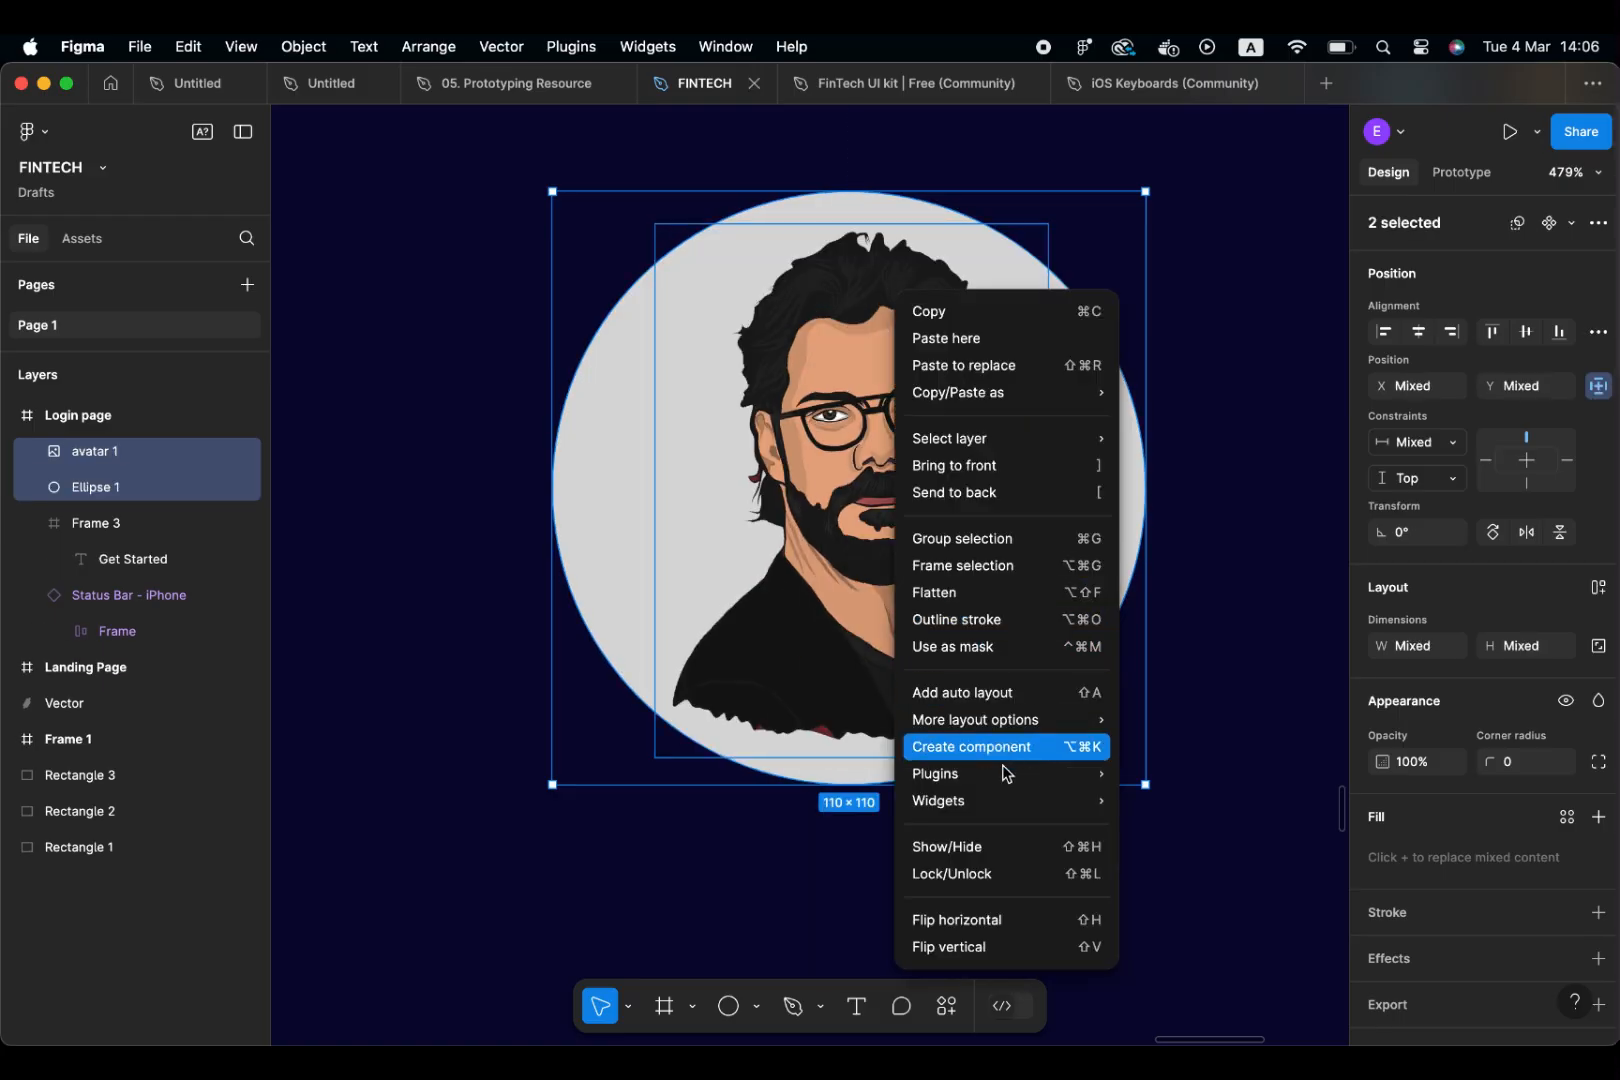
{"action": "left_click", "coordinate": [995, 566]}
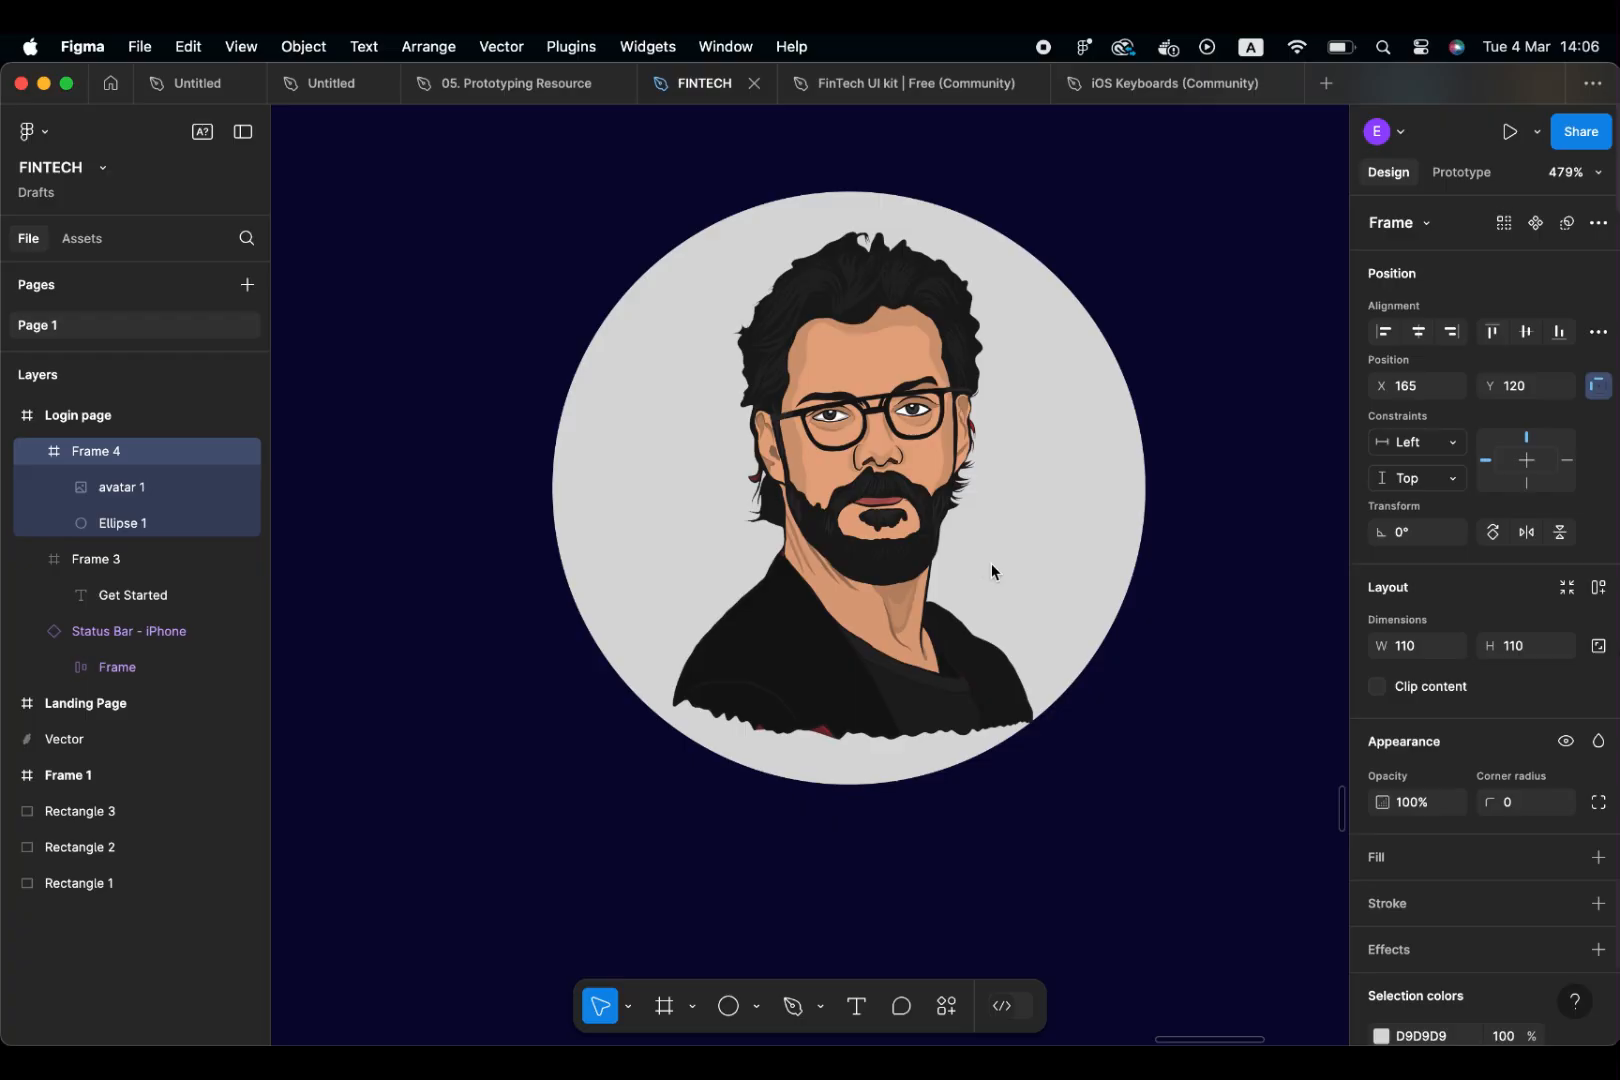
{"action": "left_click", "coordinate": [32, 451]}
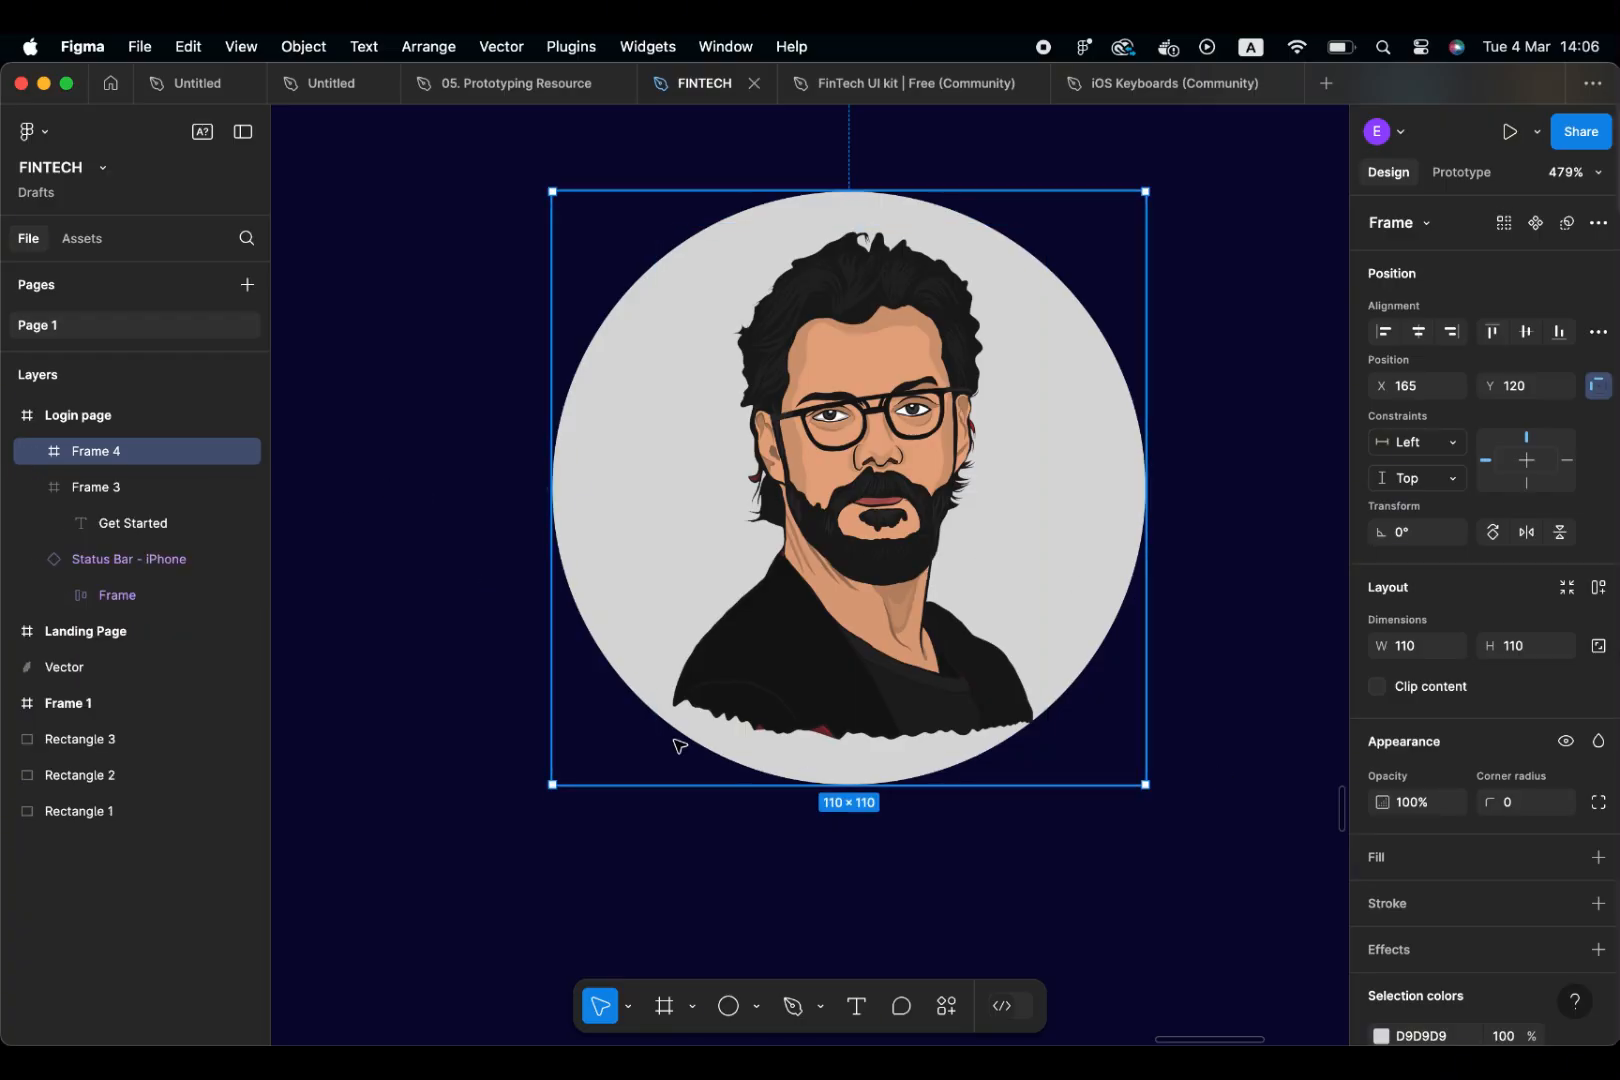
{"action": "left_click", "coordinate": [36, 451]}
Fill the circle behind the avatar with purple 452BAA, sampled from the lighter purple swatch above the frames
{"action": "left_click", "coordinate": [122, 523]}
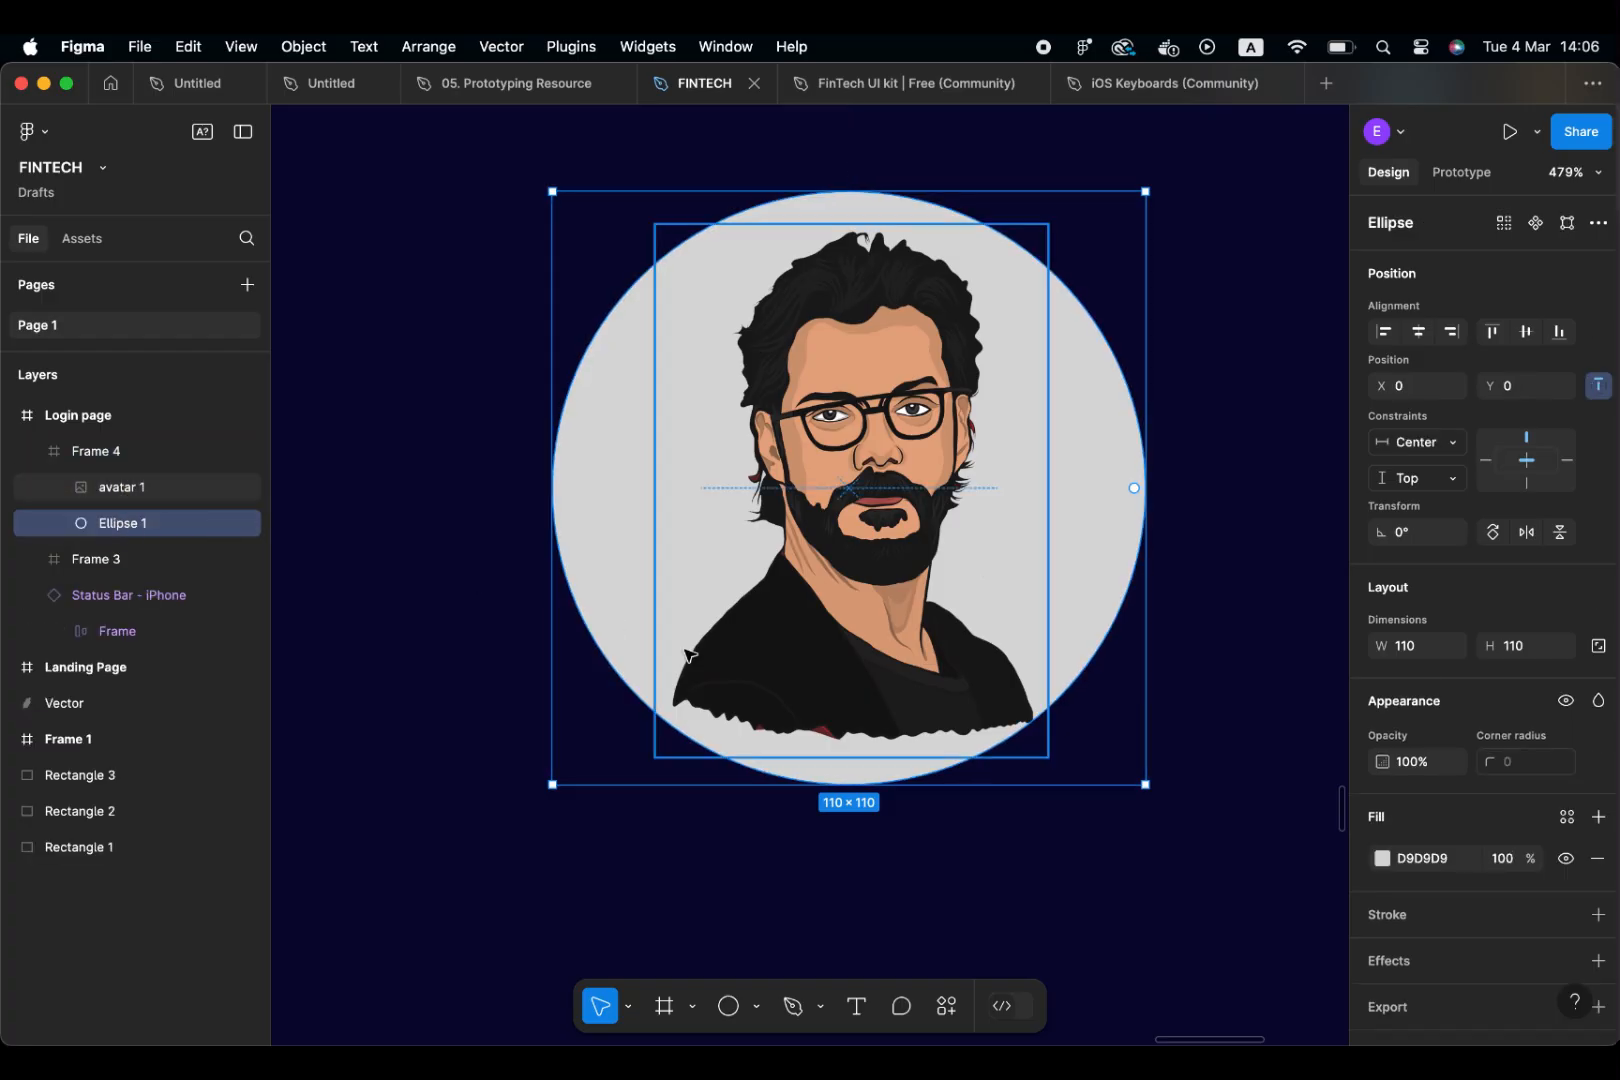
{"action": "scroll", "coordinate": [1490, 864], "scroll_direction": "down", "scroll_amount": 1}
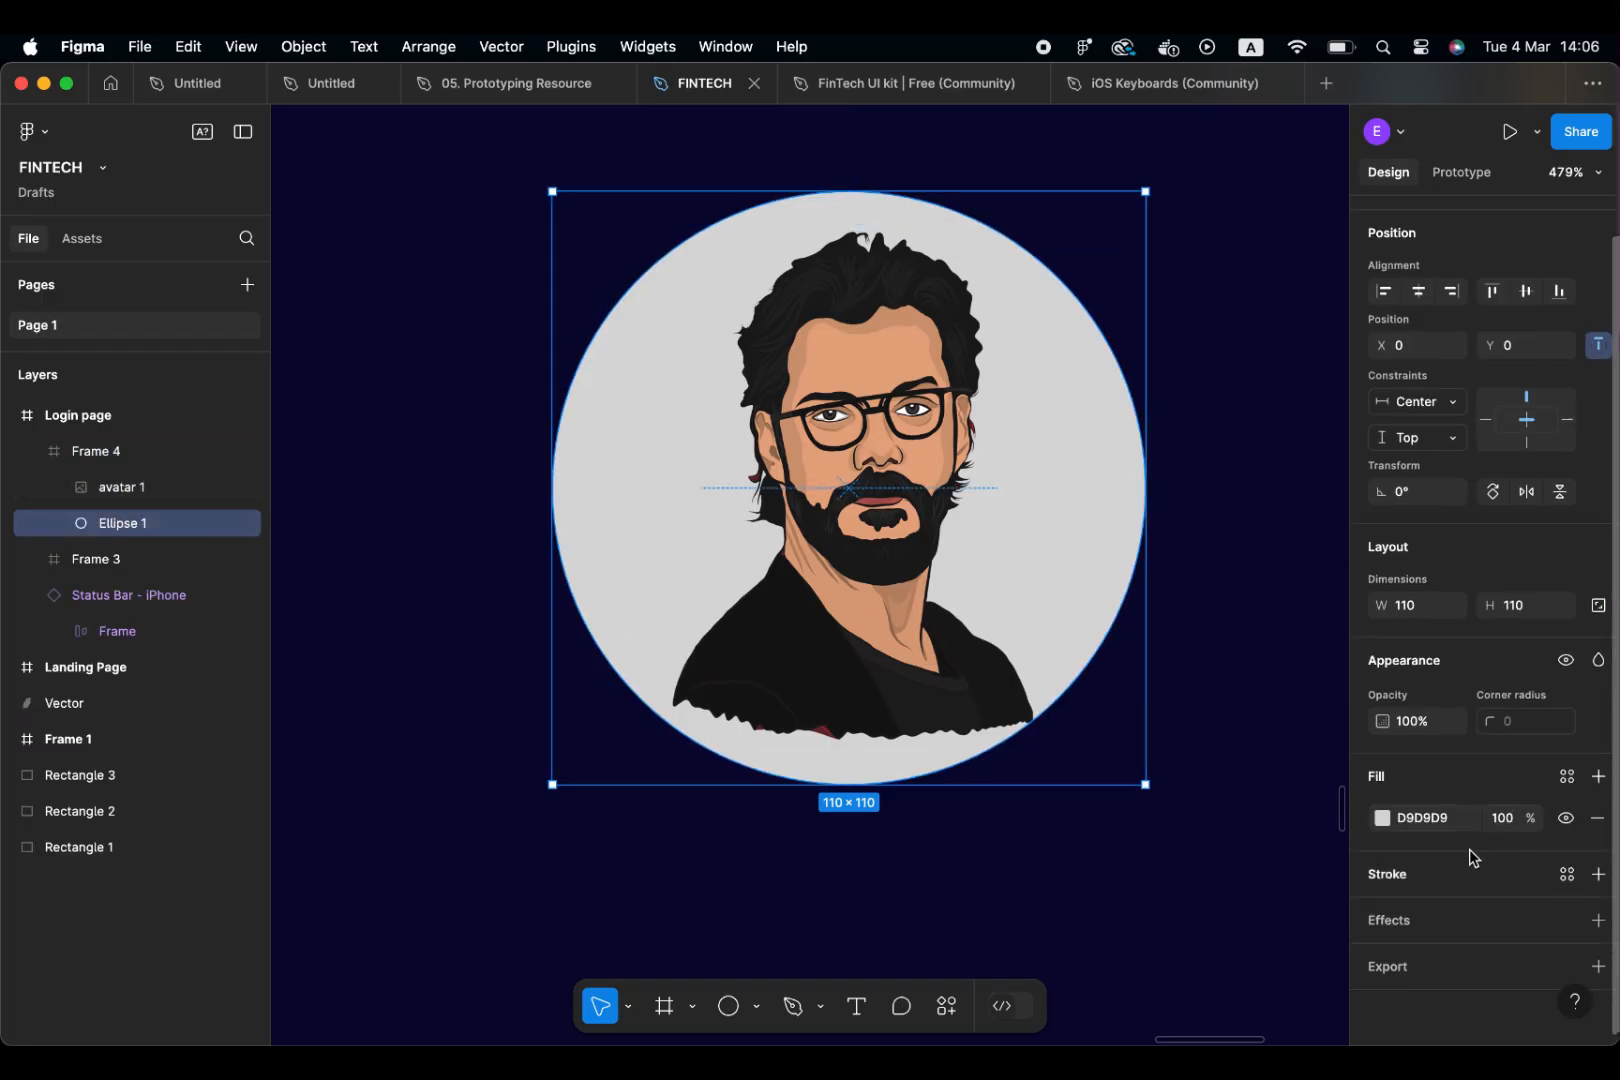
{"action": "left_click", "coordinate": [1383, 820]}
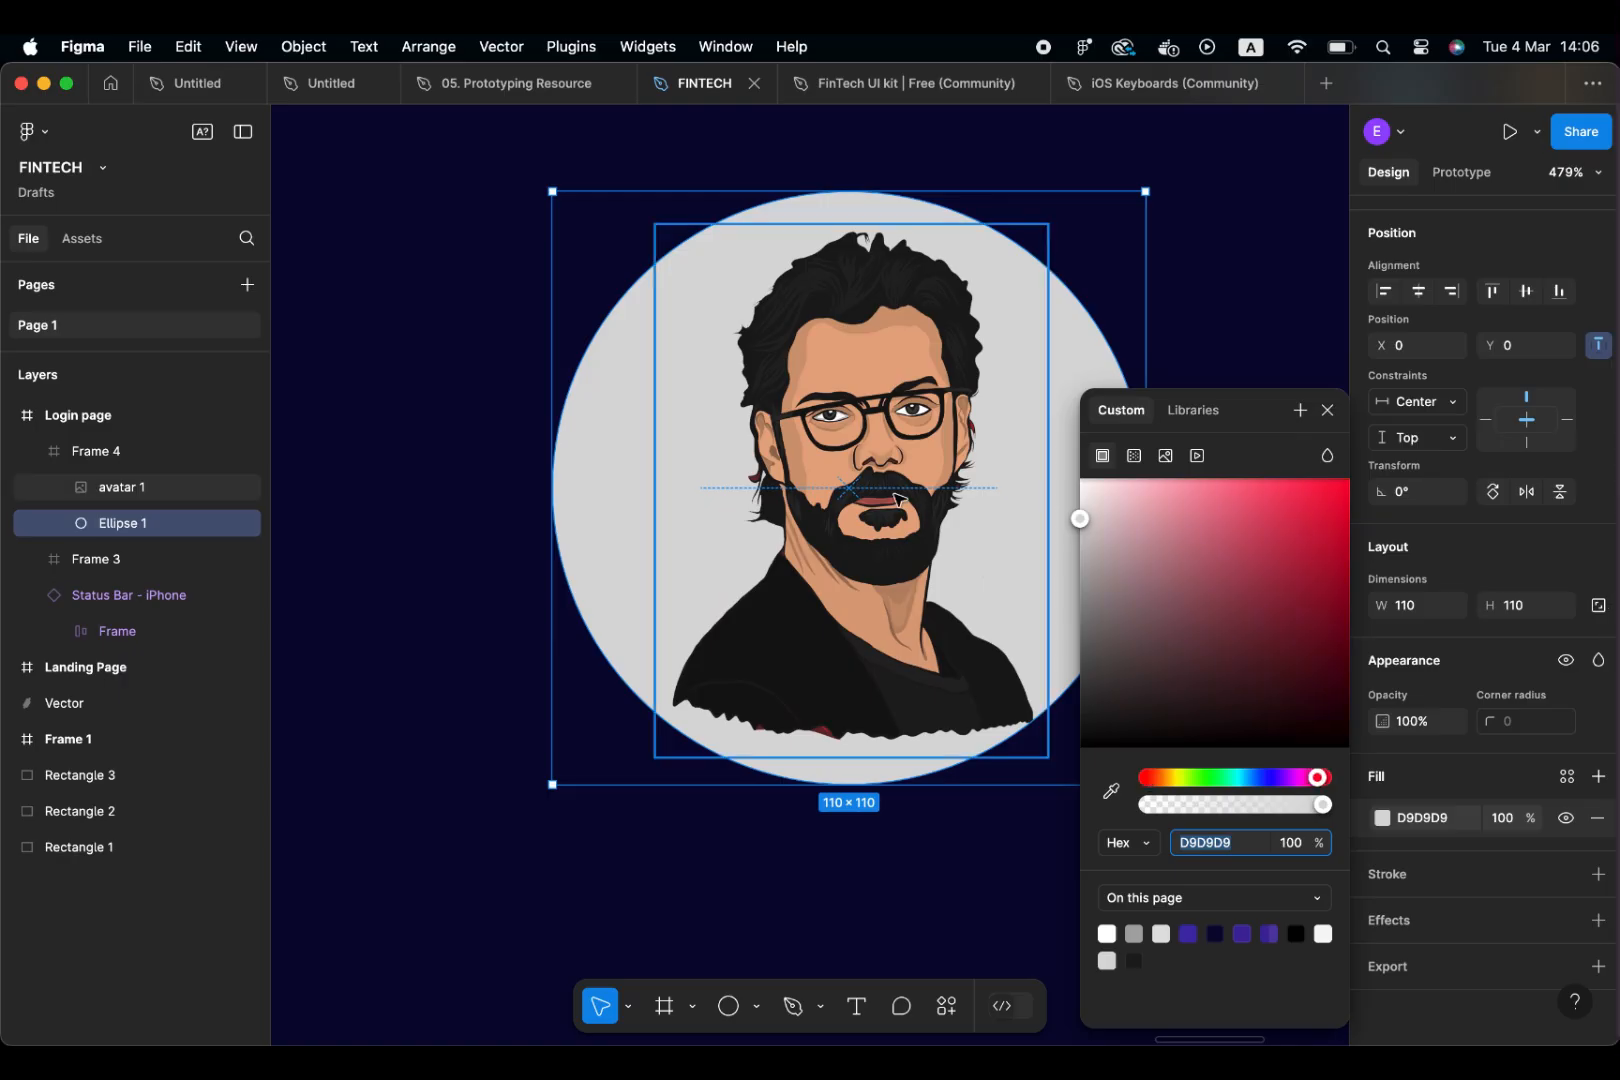
{"action": "scroll", "coordinate": [899, 500], "scroll_direction": "down", "scroll_amount": 5}
{"action": "scroll", "coordinate": [899, 500], "scroll_direction": "up", "scroll_amount": 3}
{"action": "scroll", "coordinate": [899, 500], "scroll_direction": "down", "scroll_amount": 6}
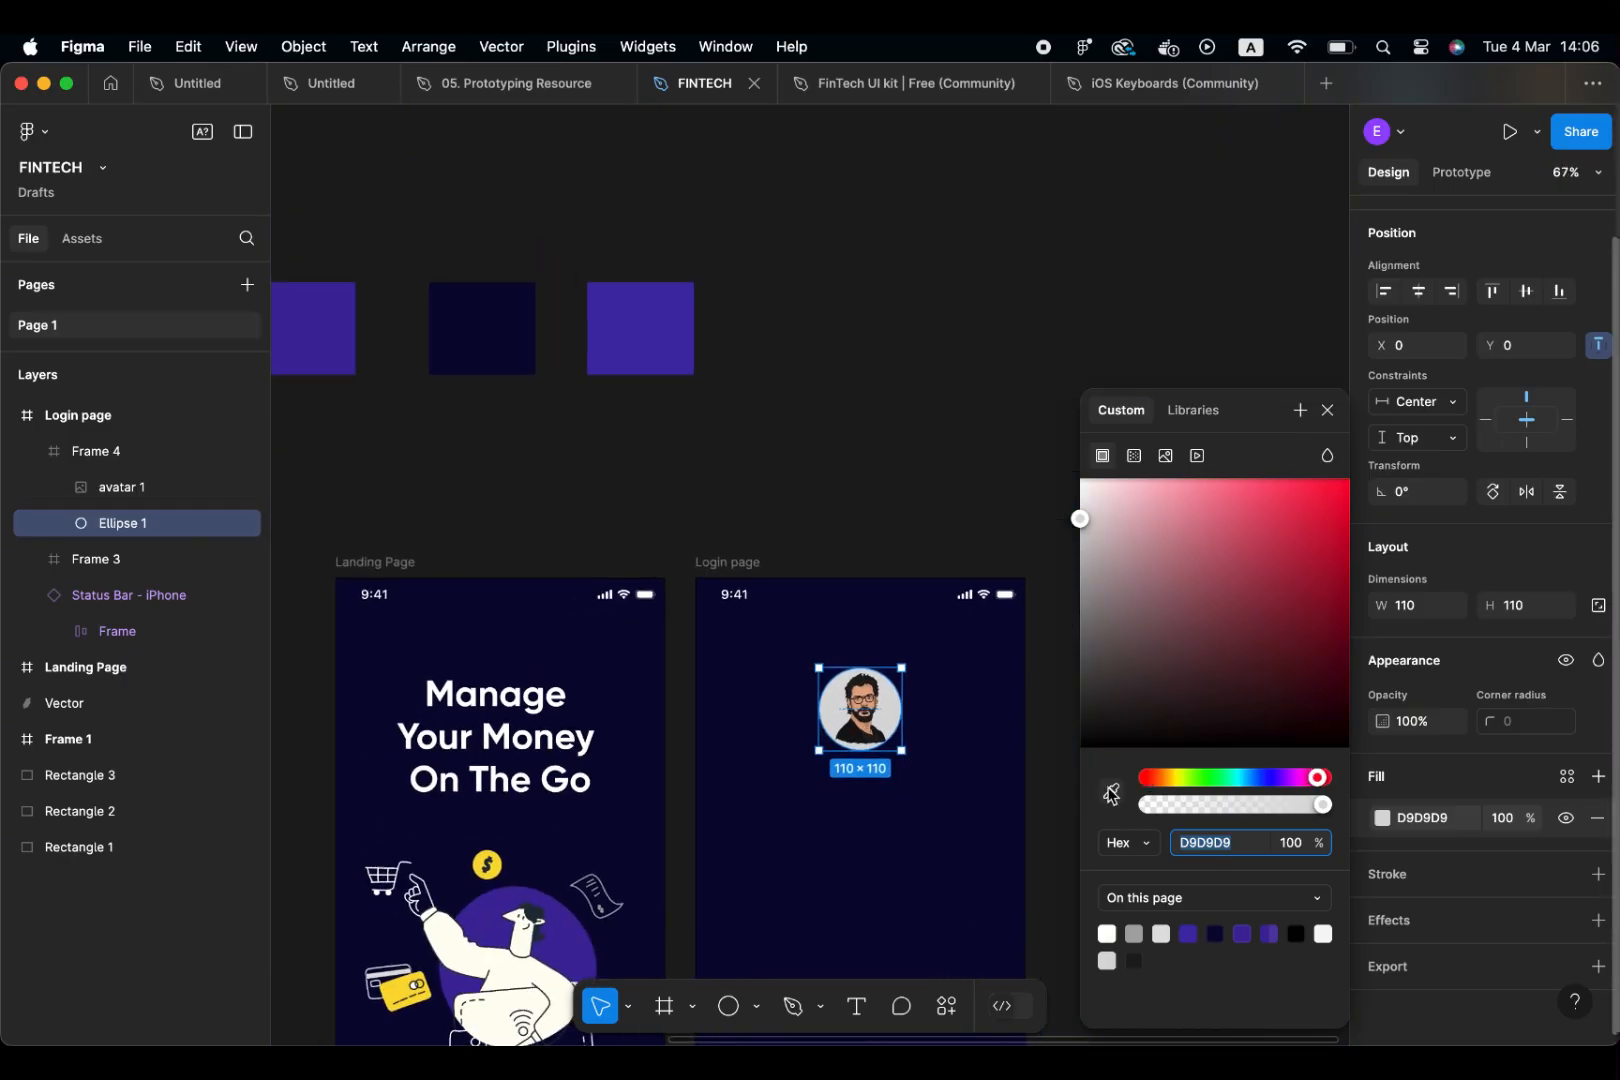
{"action": "left_click", "coordinate": [1110, 791]}
{"action": "left_click", "coordinate": [631, 329]}
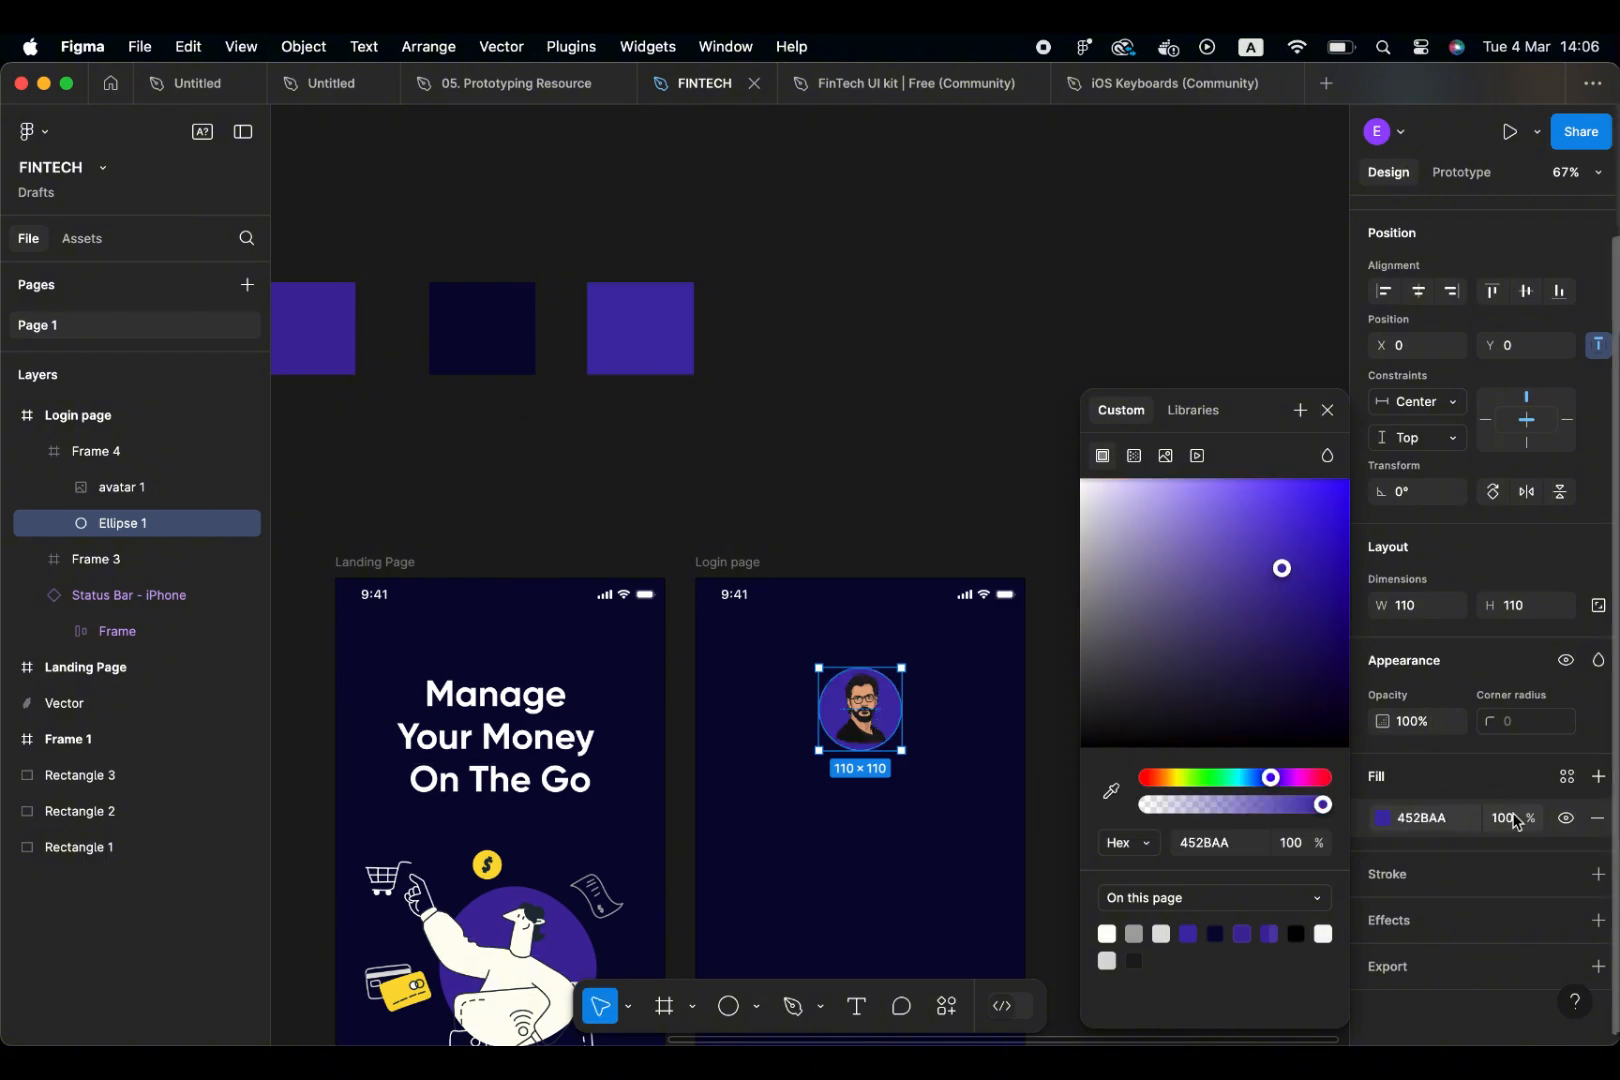
{"action": "left_click", "coordinate": [1410, 768]}
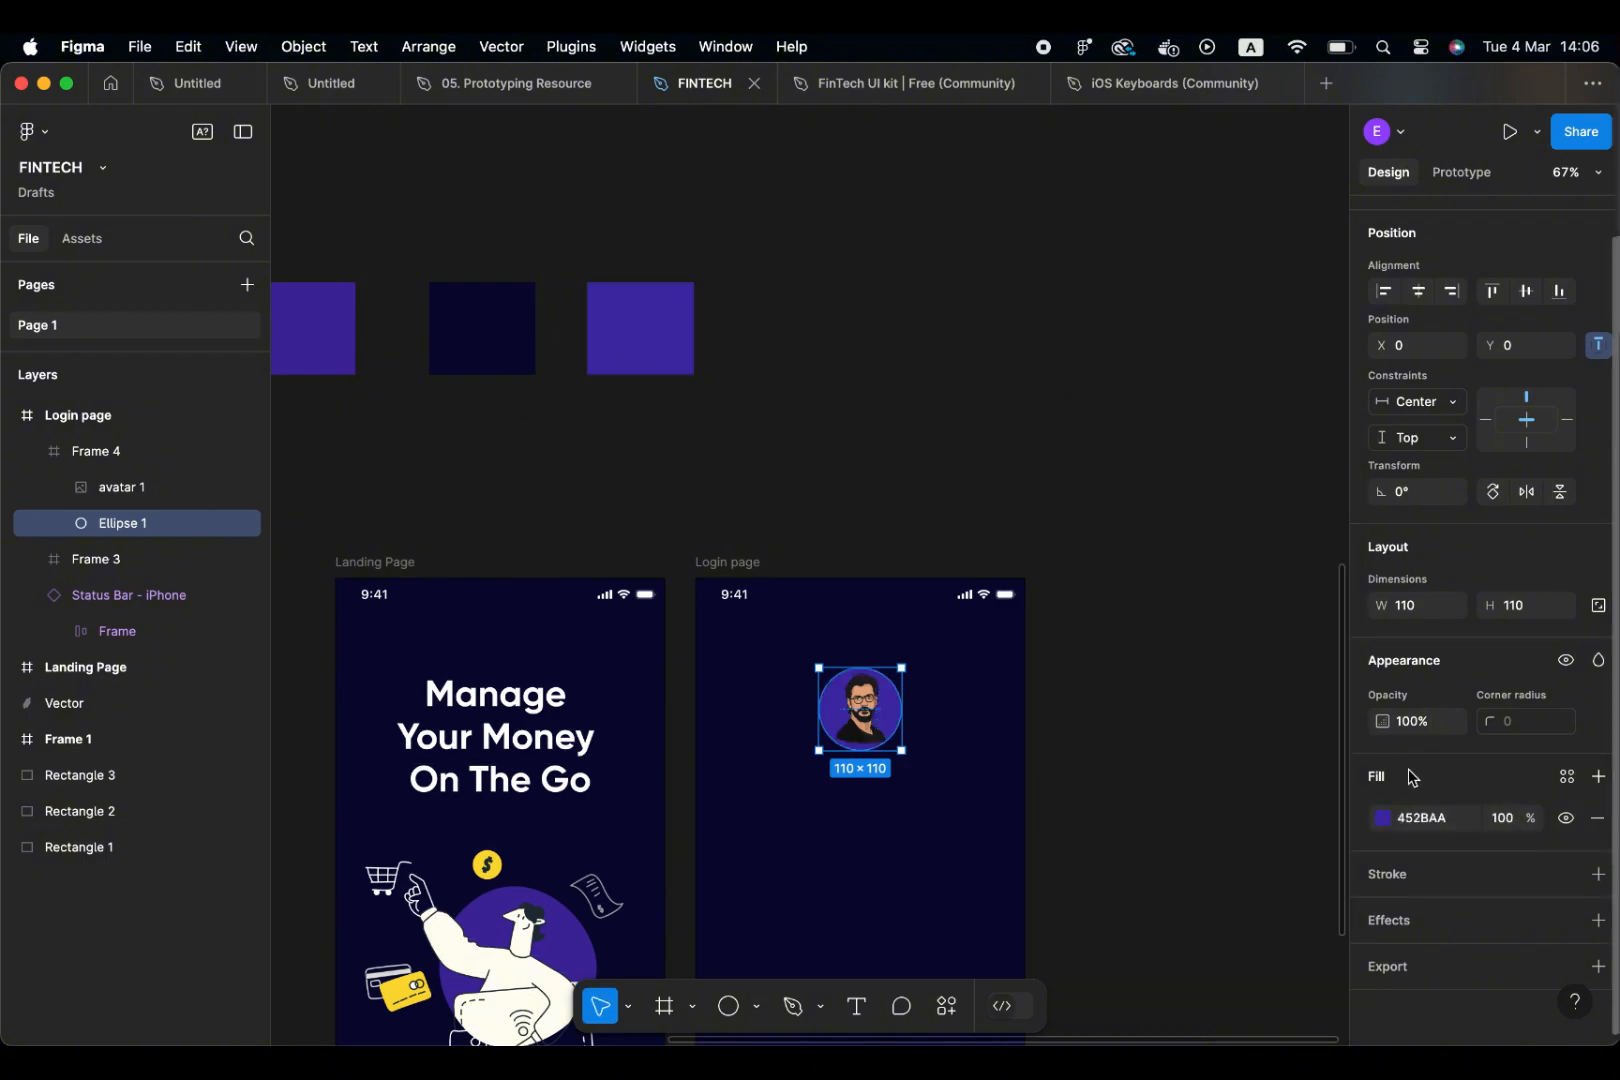
{"action": "left_click", "coordinate": [1099, 697]}
{"action": "scroll", "coordinate": [1110, 685], "scroll_direction": "down", "scroll_amount": 3}
{"action": "scroll", "coordinate": [1121, 674], "scroll_direction": "left", "scroll_amount": 3}
{"action": "scroll", "coordinate": [1121, 674], "scroll_direction": "down", "scroll_amount": 2}
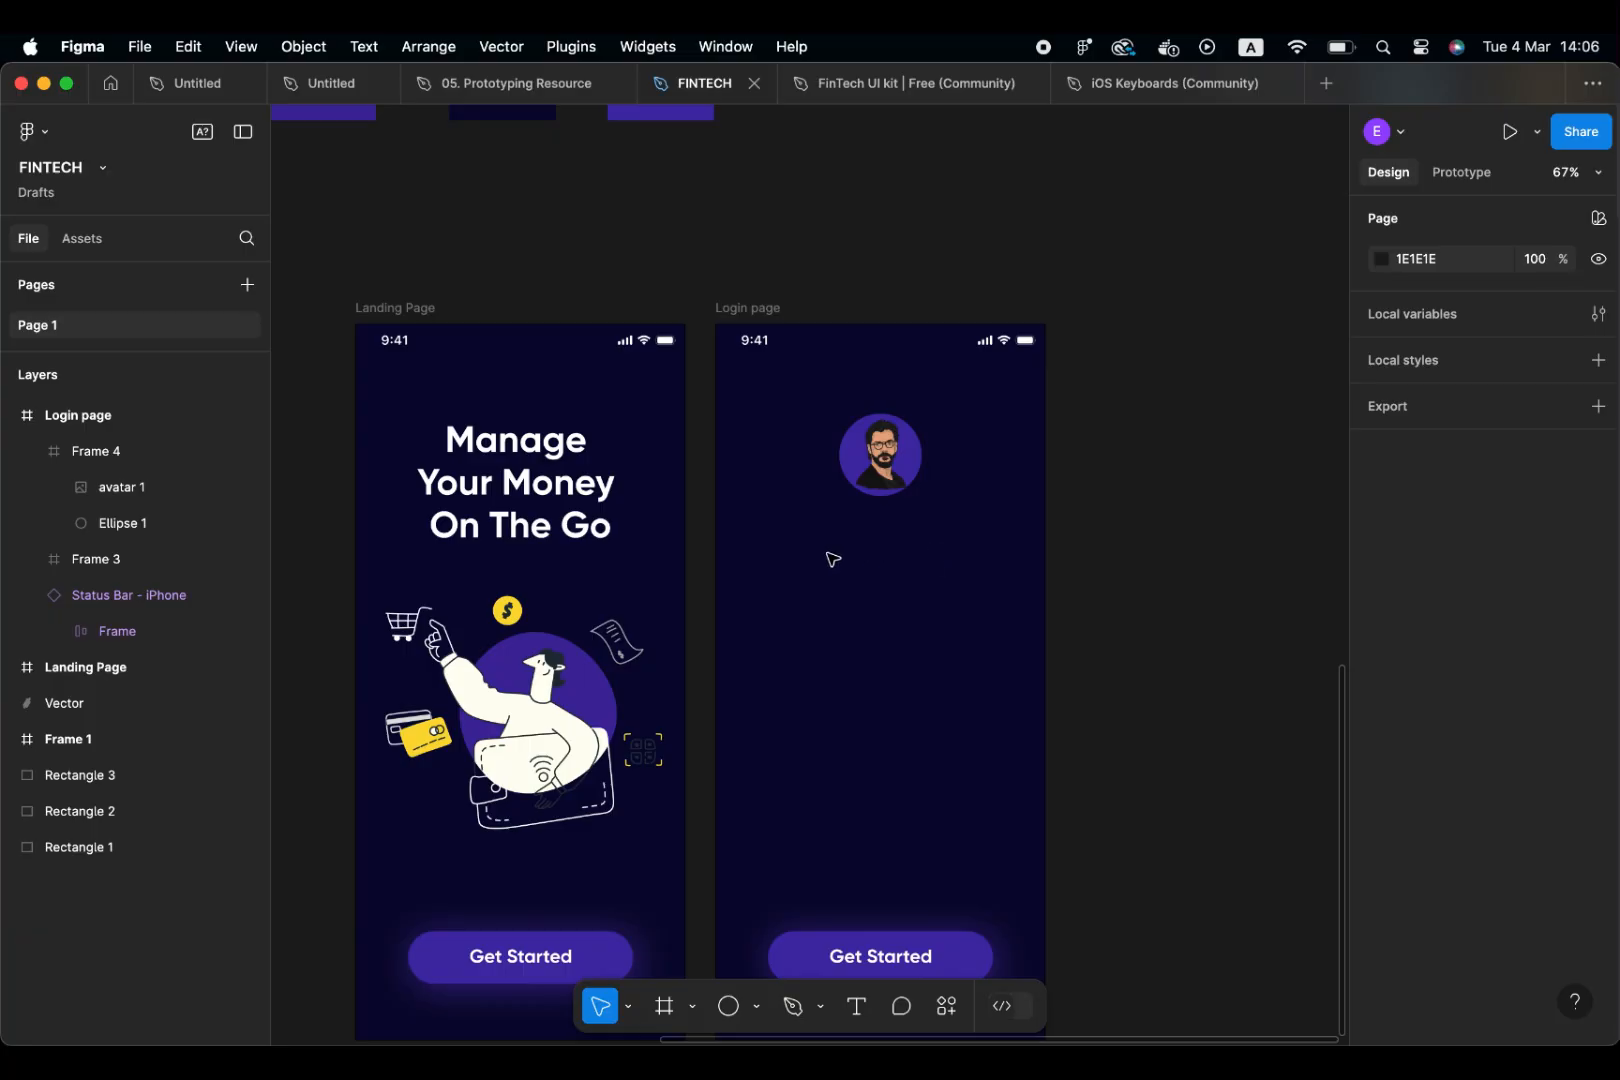
Add a text layer below the avatar on the Login page containing a masked sample e-mail address
{"action": "key", "text": "t"}
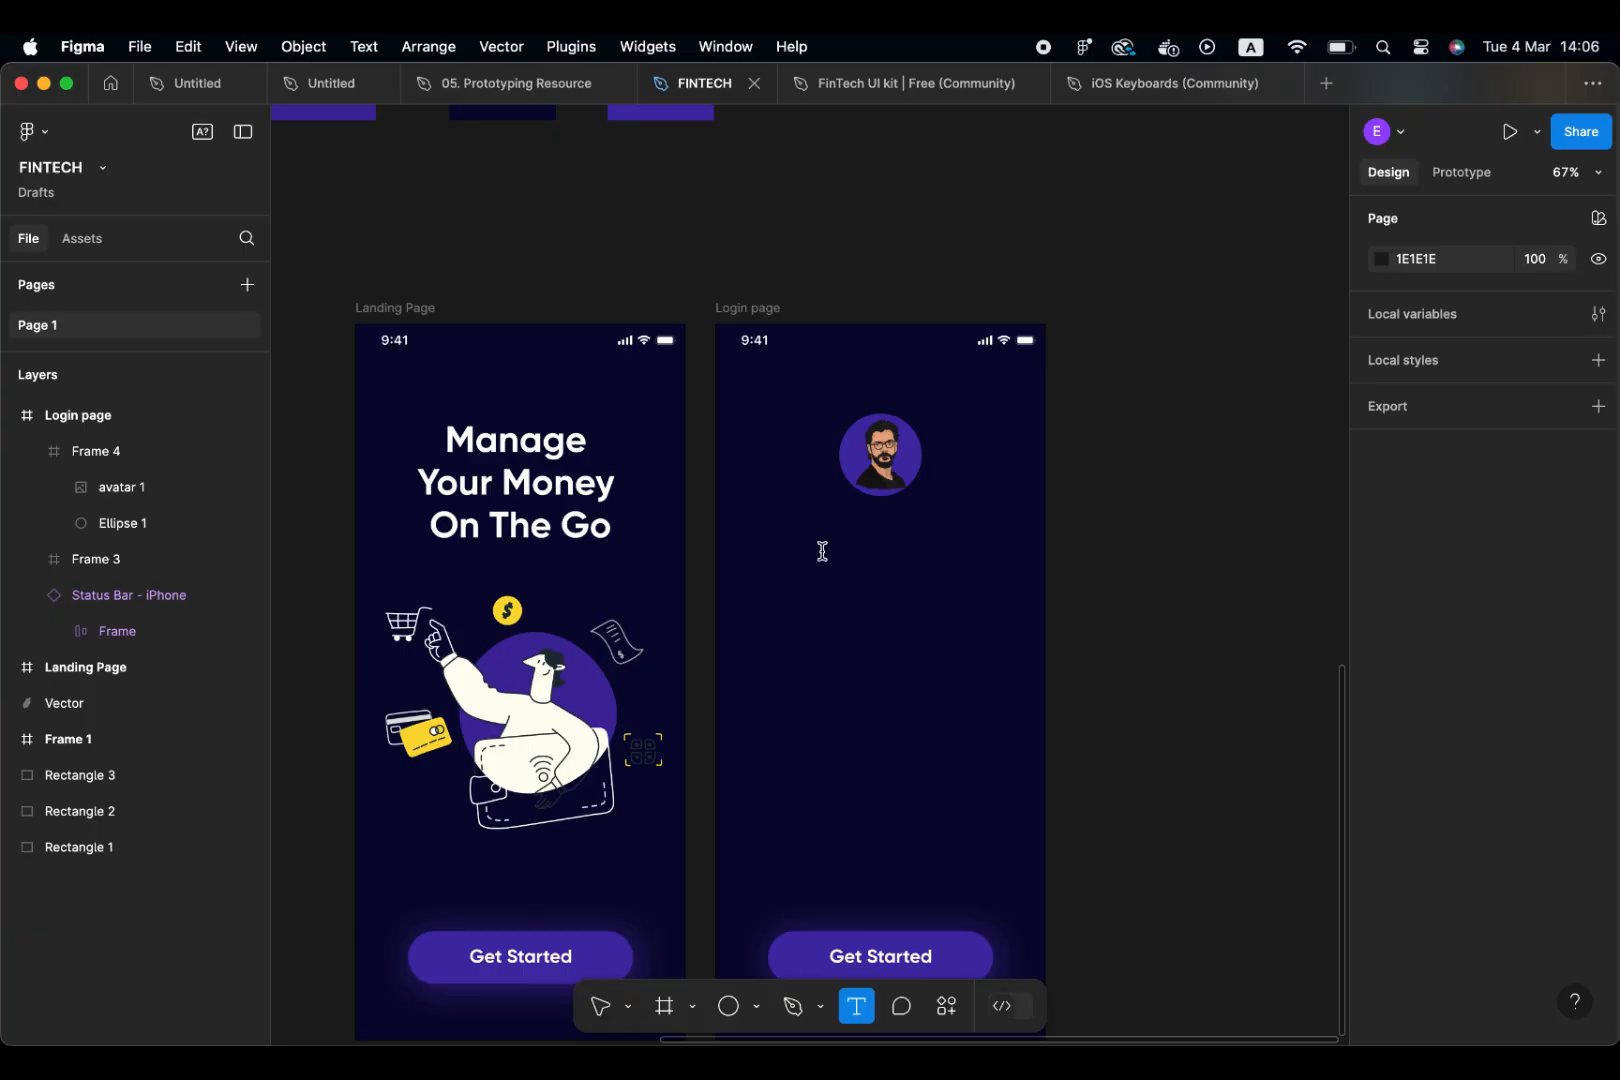
{"action": "left_click", "coordinate": [822, 551]}
{"action": "type", "text": "j"}
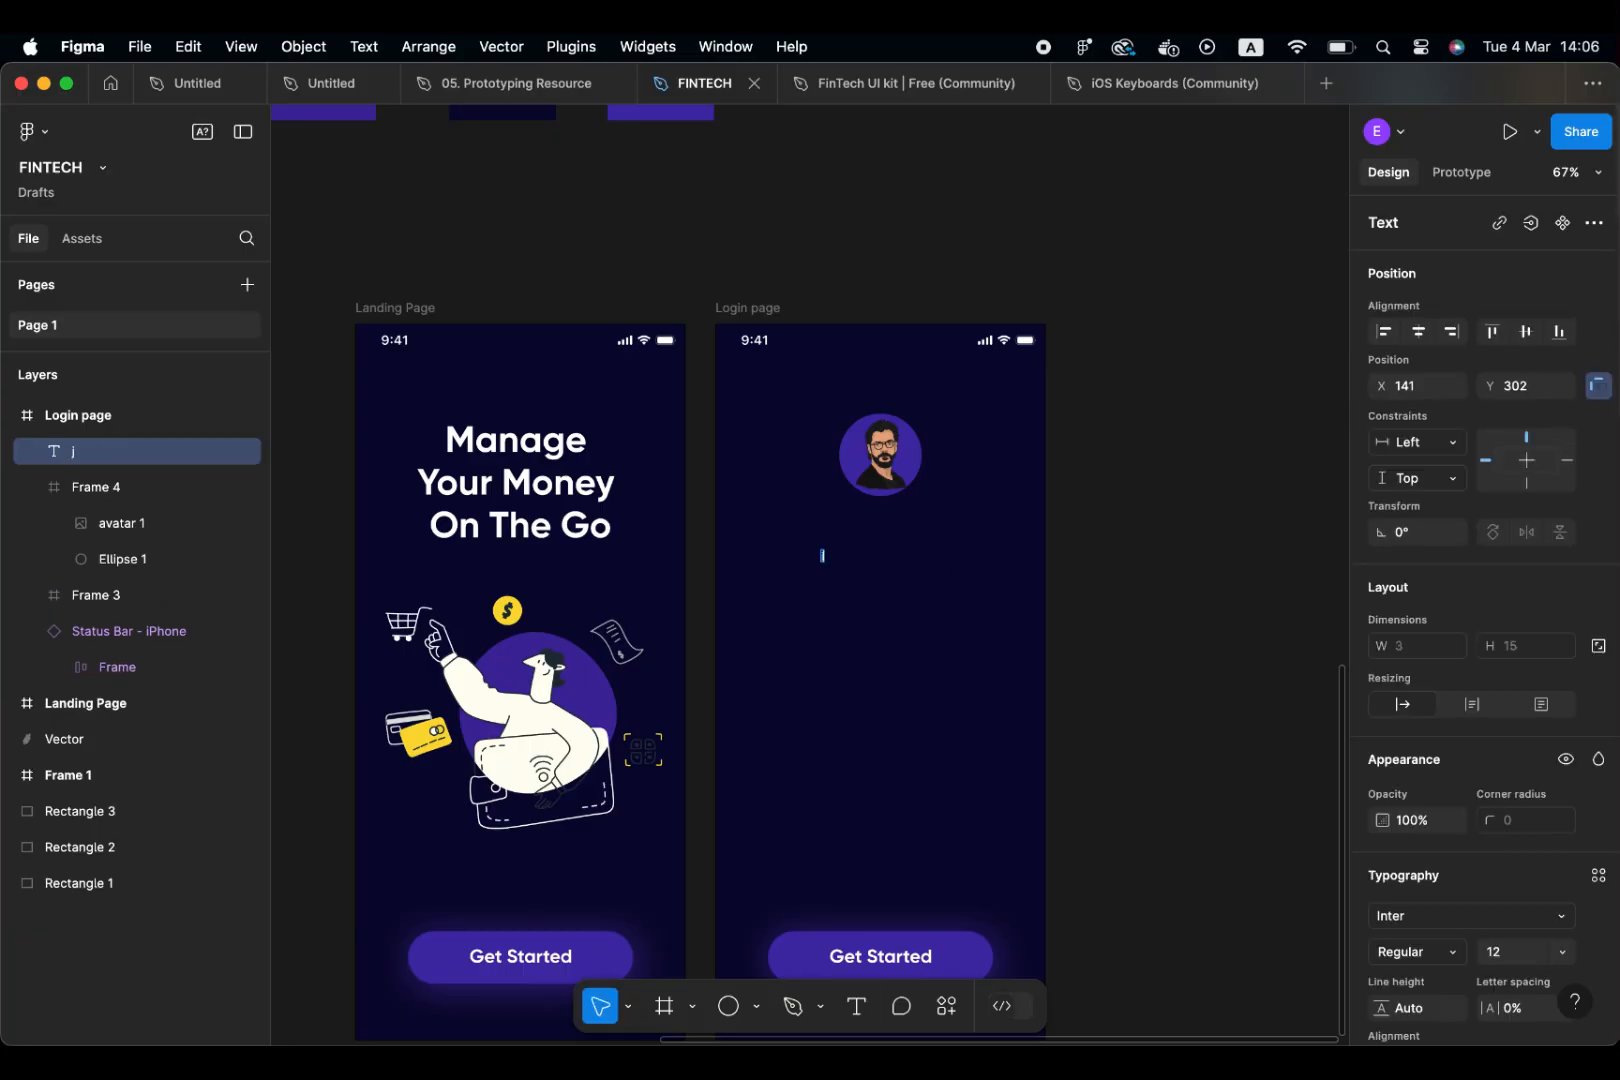
{"action": "type", "text": "ohn"}
{"action": "key", "text": "BackSpace"}
{"action": "key", "text": "BackSpace"}
{"action": "key", "text": "BackSpace"}
{"action": "key", "text": "BackSpace"}
{"action": "type", "text": "n*"}
{"action": "type", "text": "***doe@"}
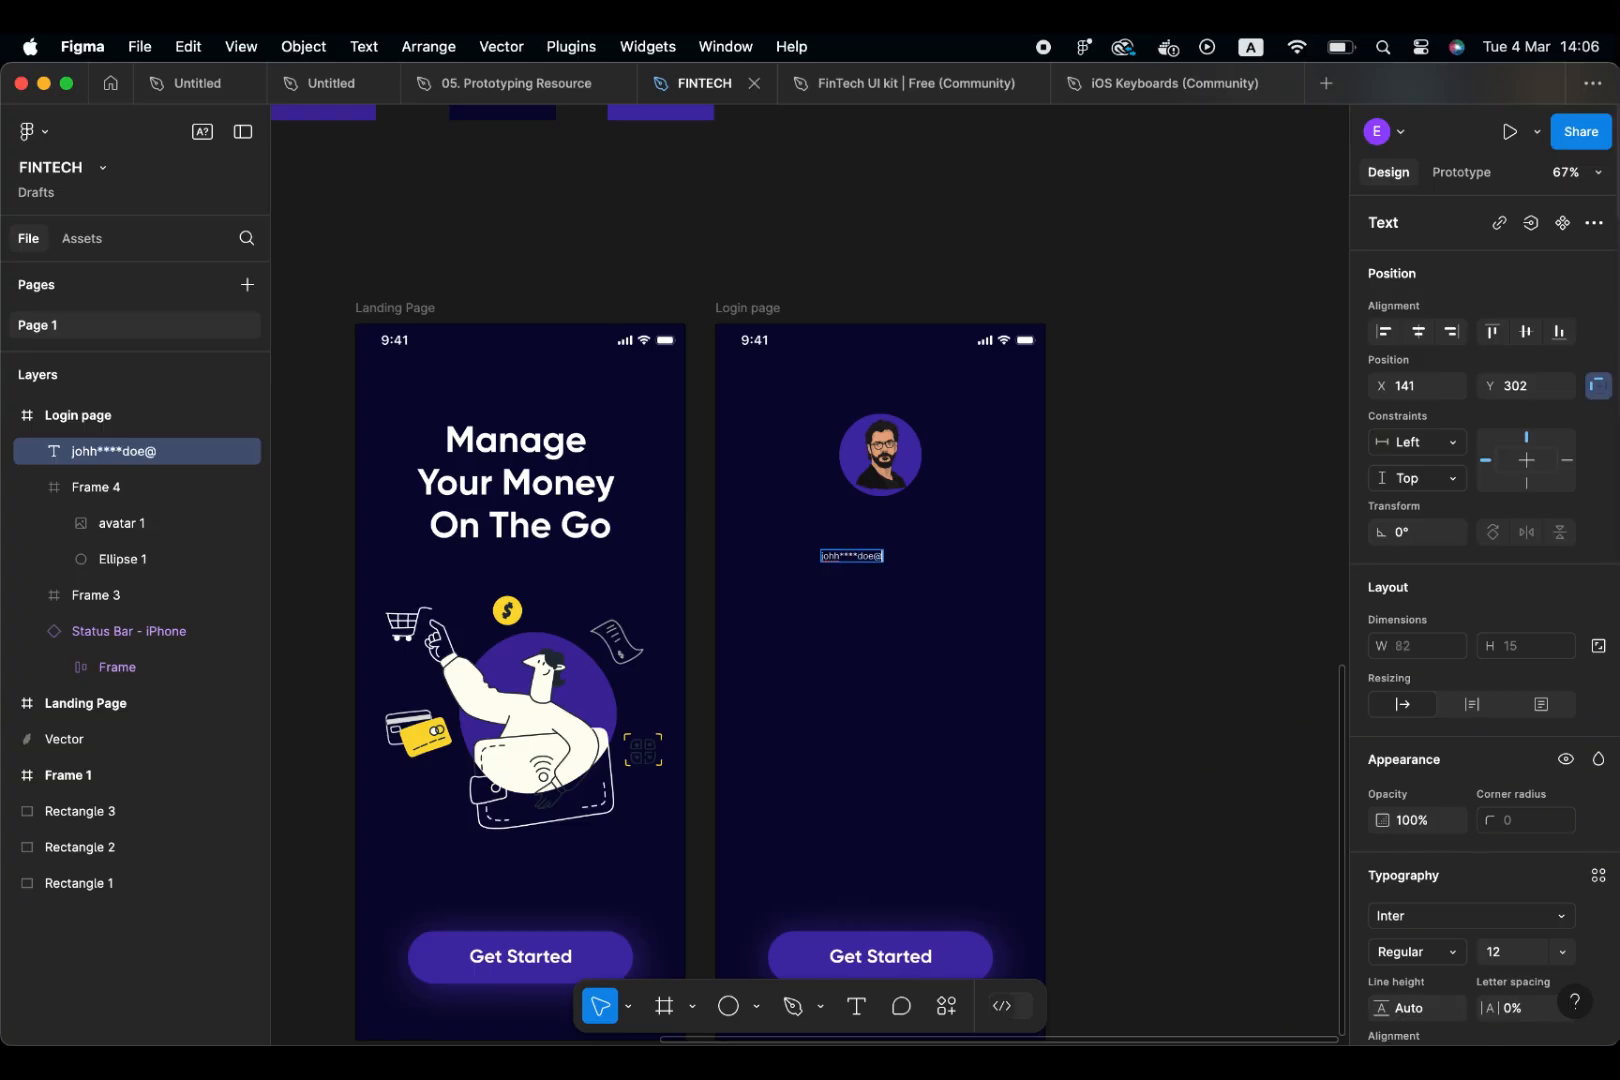
{"action": "type", "text": "gmail.cp"}
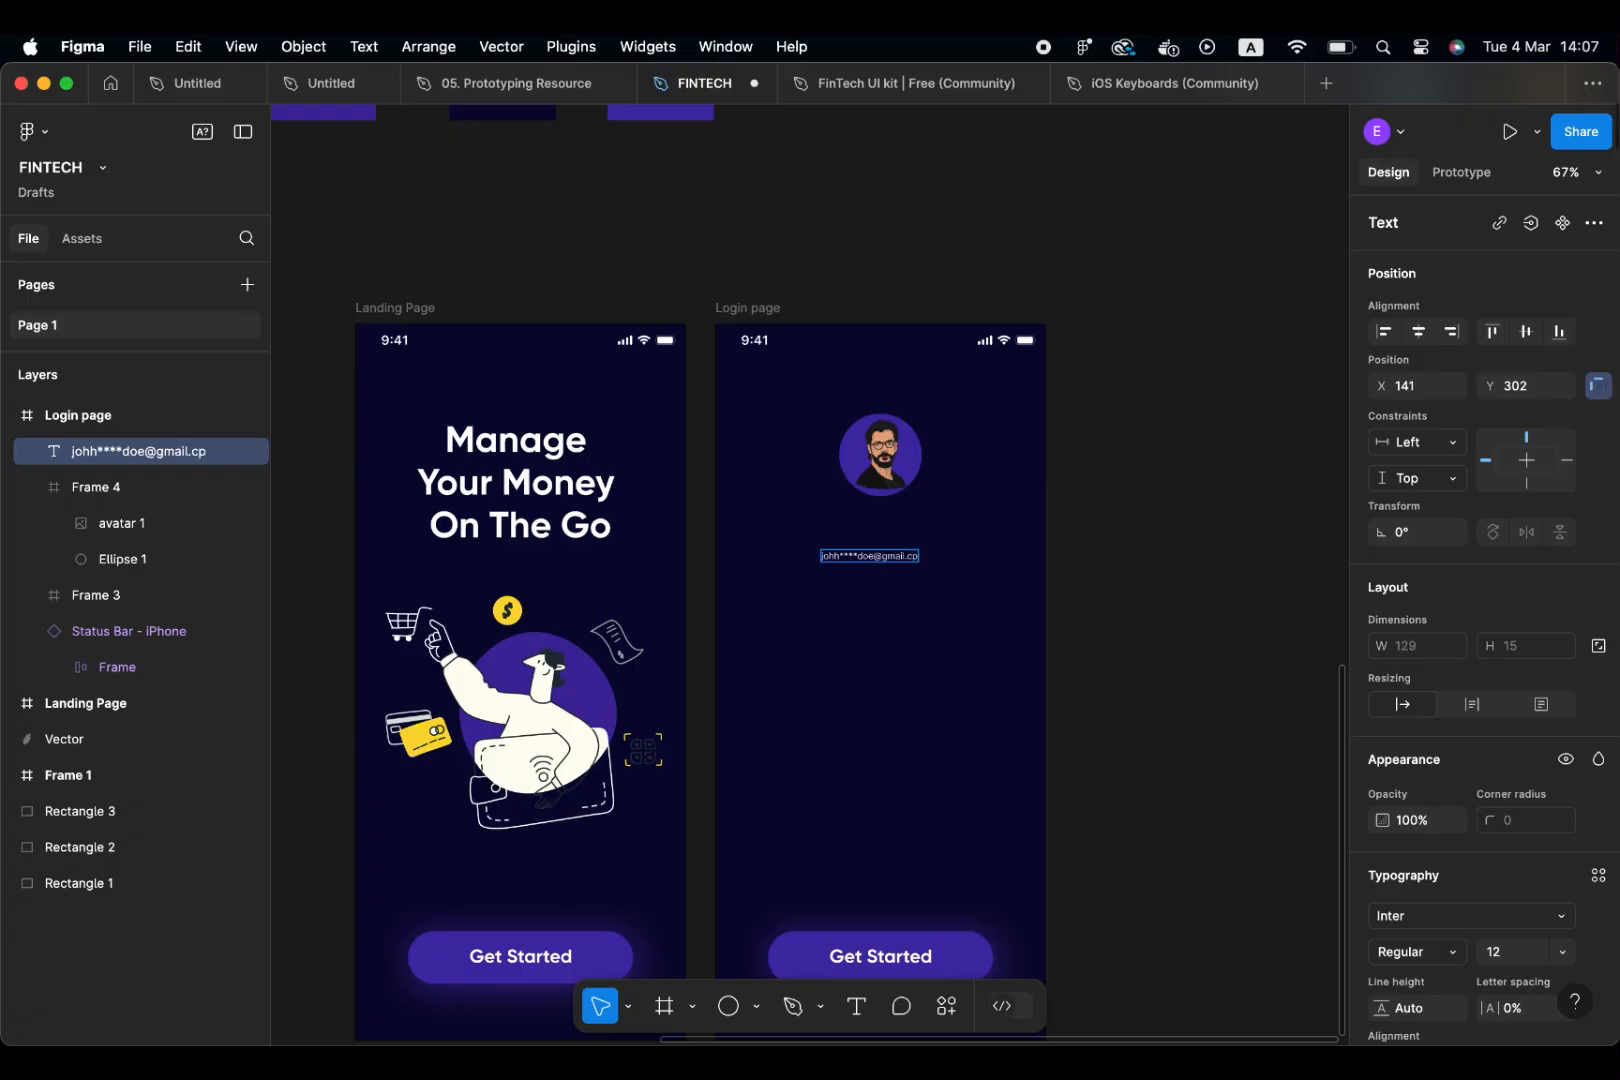
{"action": "key", "text": "BackSpace"}
{"action": "type", "text": "om"}
Set the font size of the masked e-mail text to 17
{"action": "key", "text": "super+a"}
{"action": "scroll", "coordinate": [1527, 852], "scroll_direction": "down", "scroll_amount": 1}
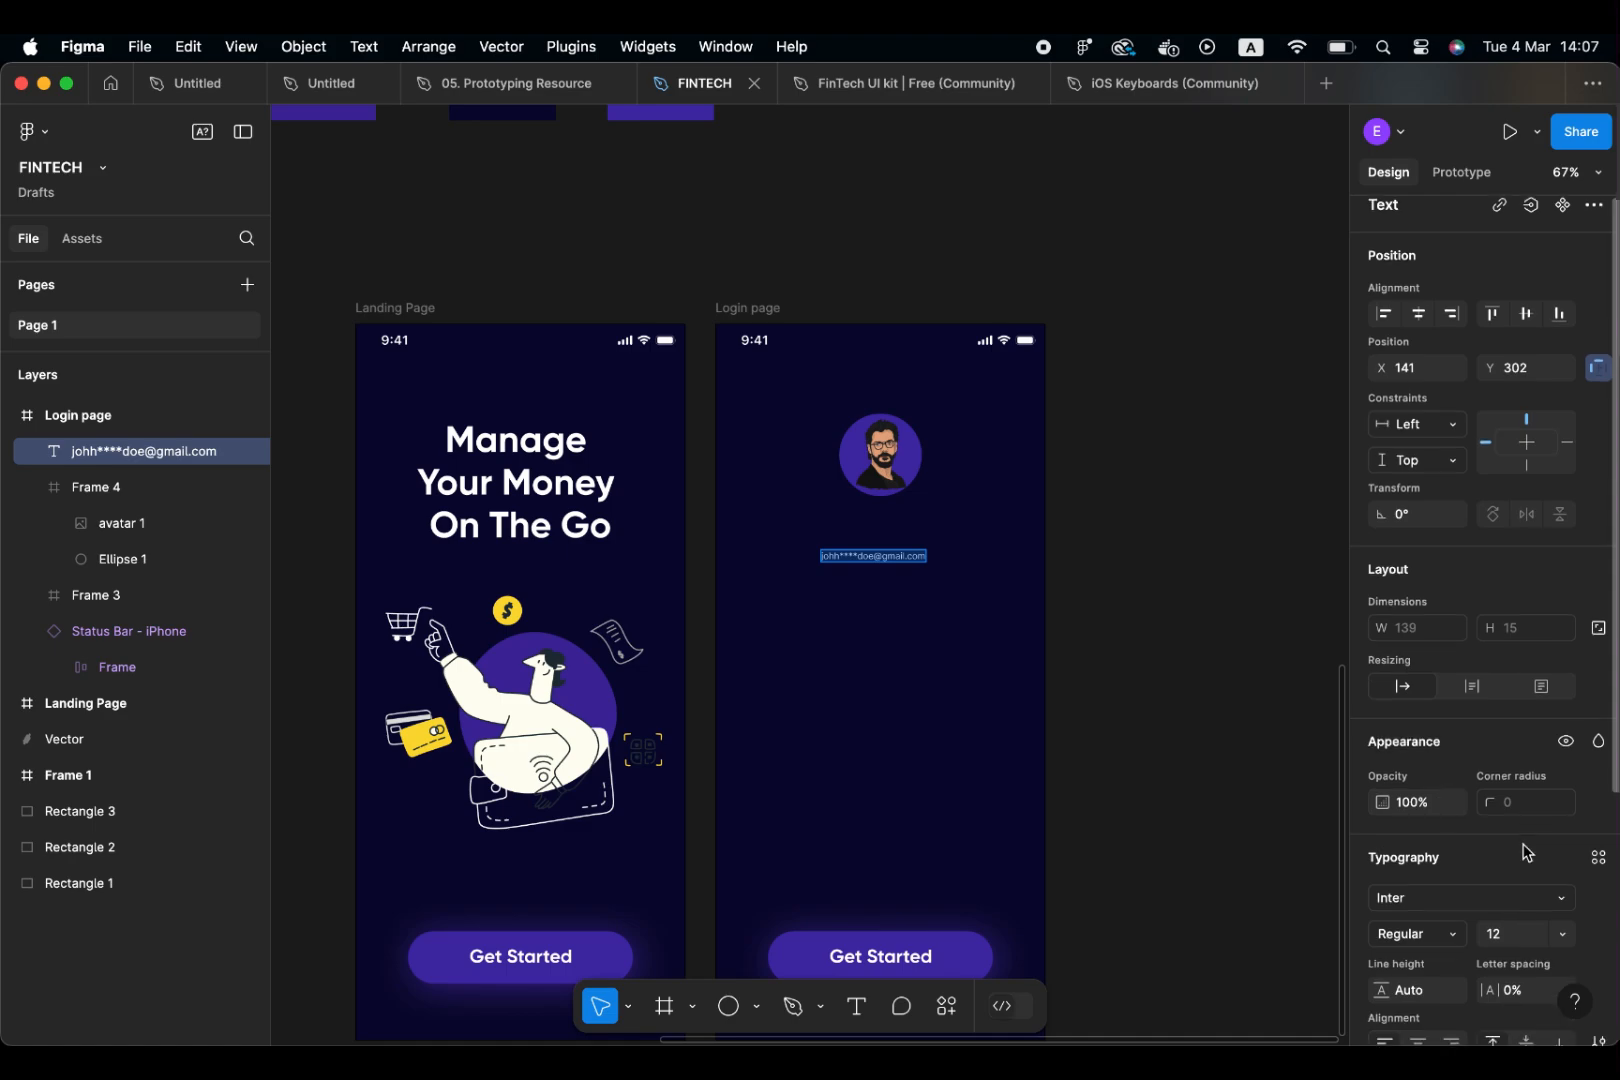
{"action": "scroll", "coordinate": [1527, 852], "scroll_direction": "down", "scroll_amount": 2}
{"action": "left_click", "coordinate": [1519, 880]}
{"action": "type", "text": "15"}
{"action": "key", "text": "Return"}
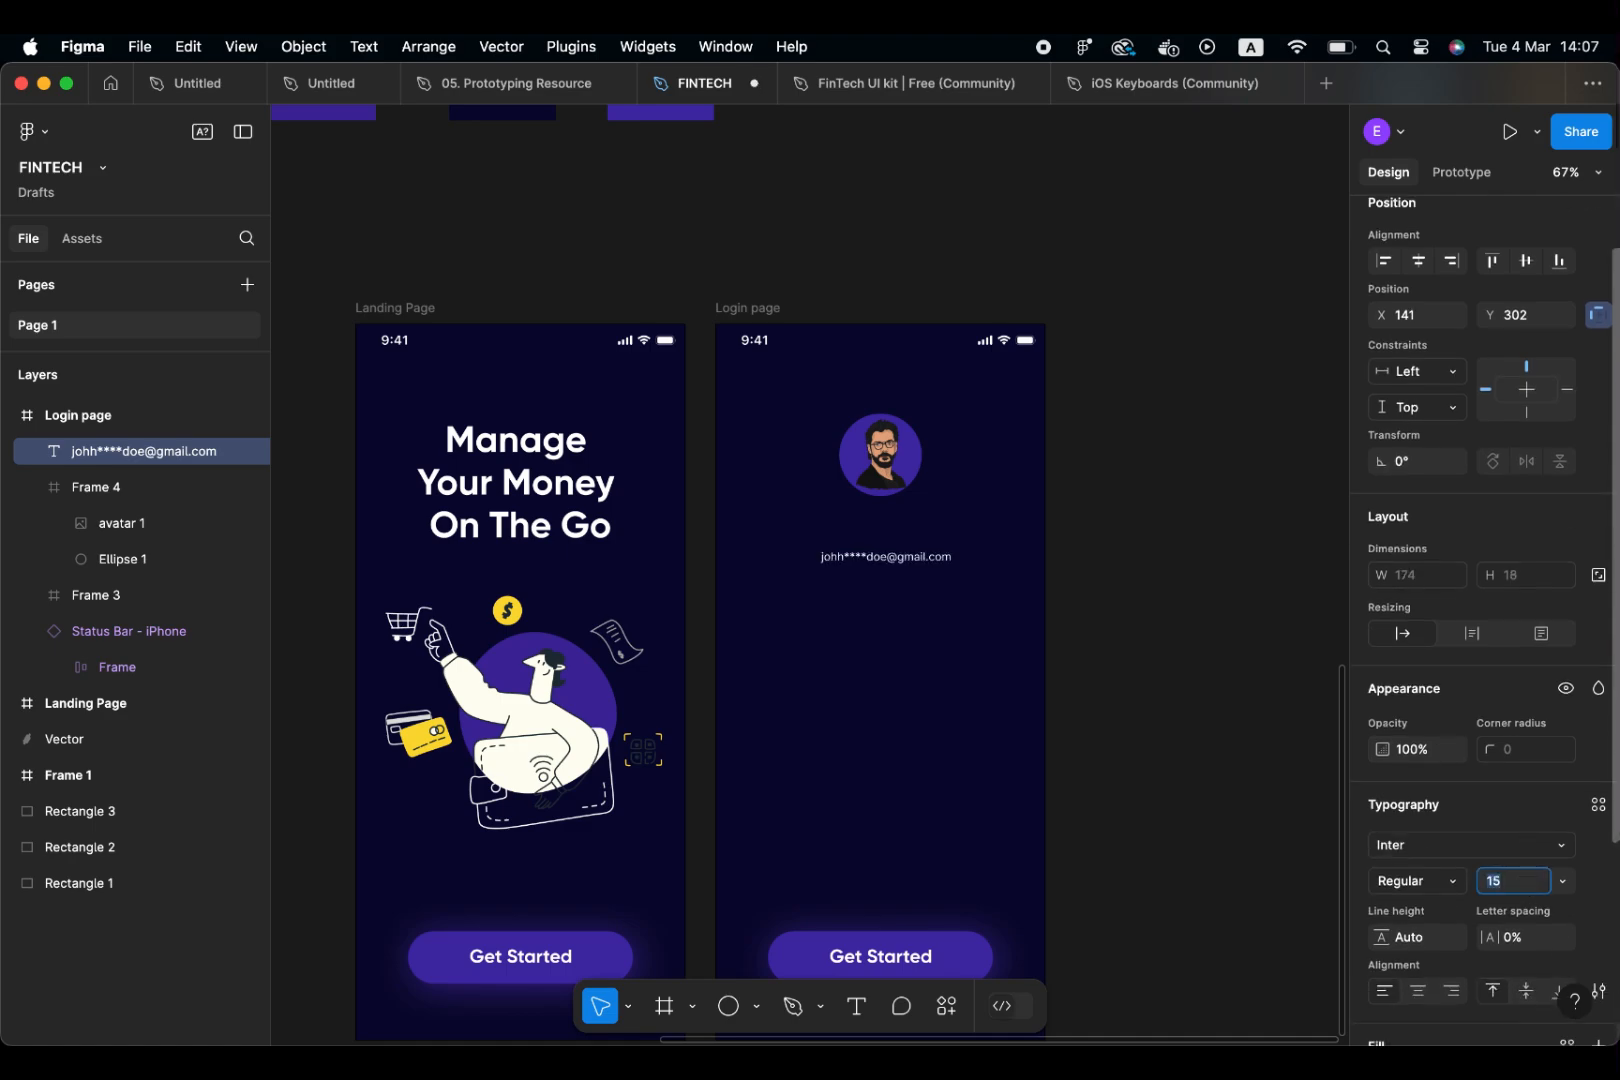
{"action": "key", "text": "Up"}
{"action": "key", "text": "Up"}
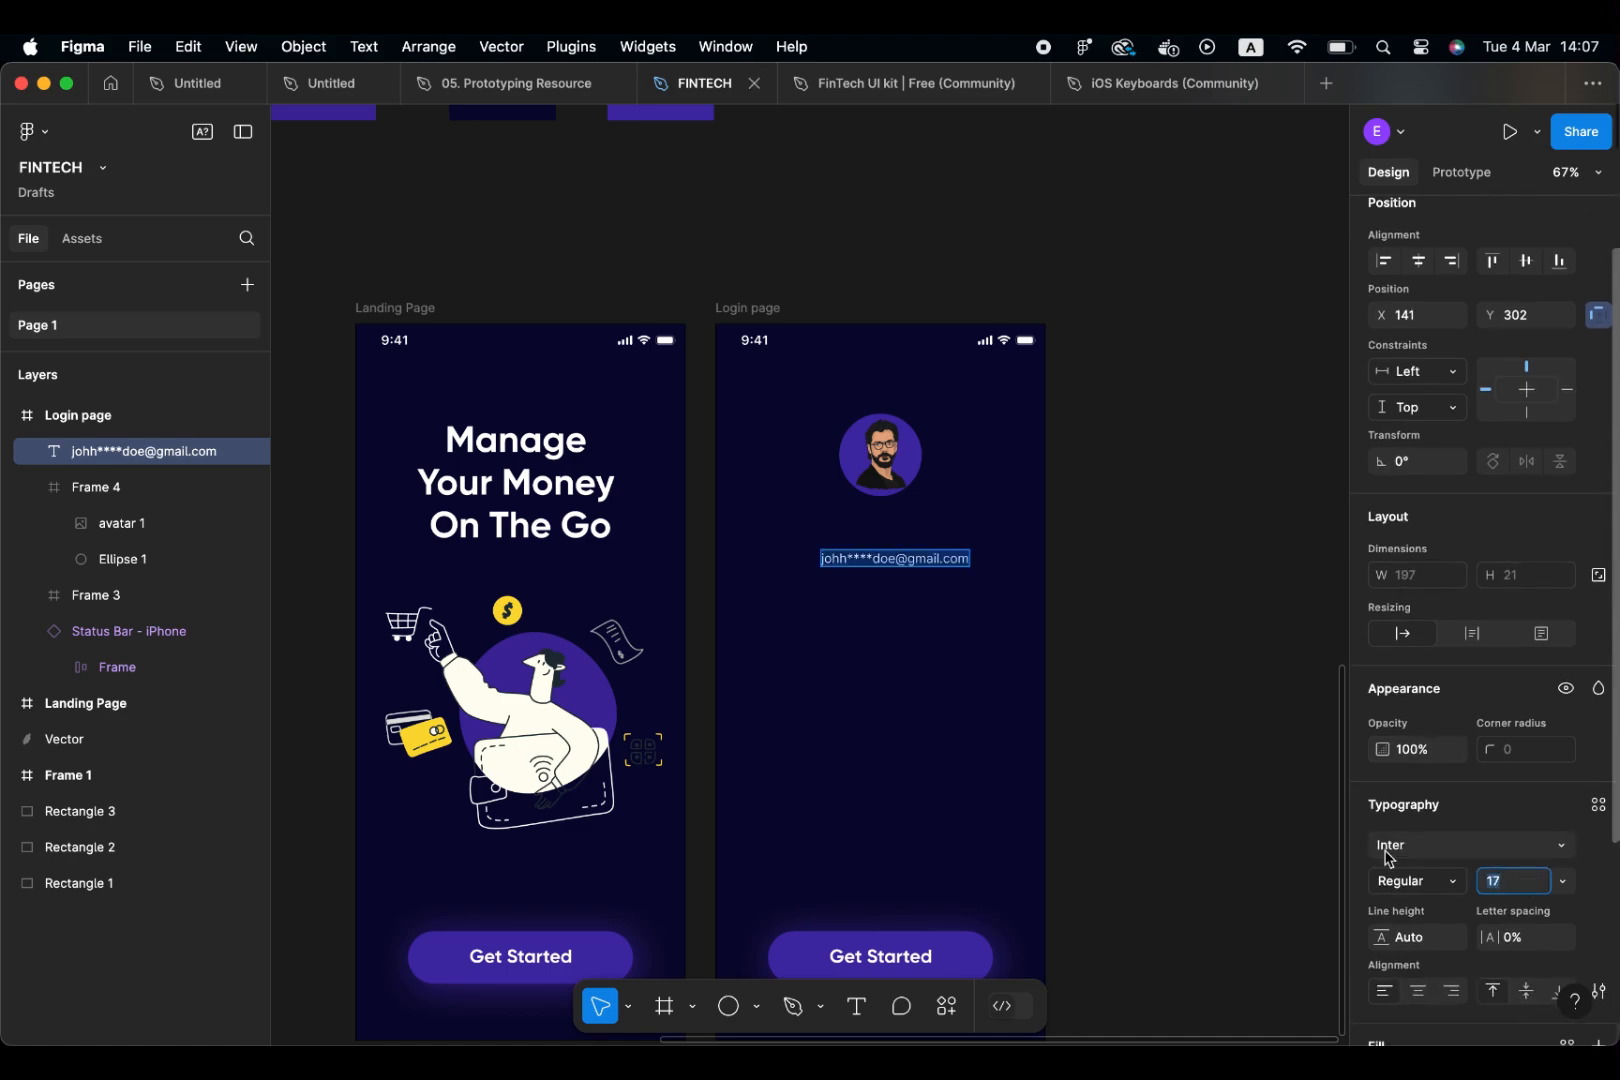
{"action": "key", "text": "Escape"}
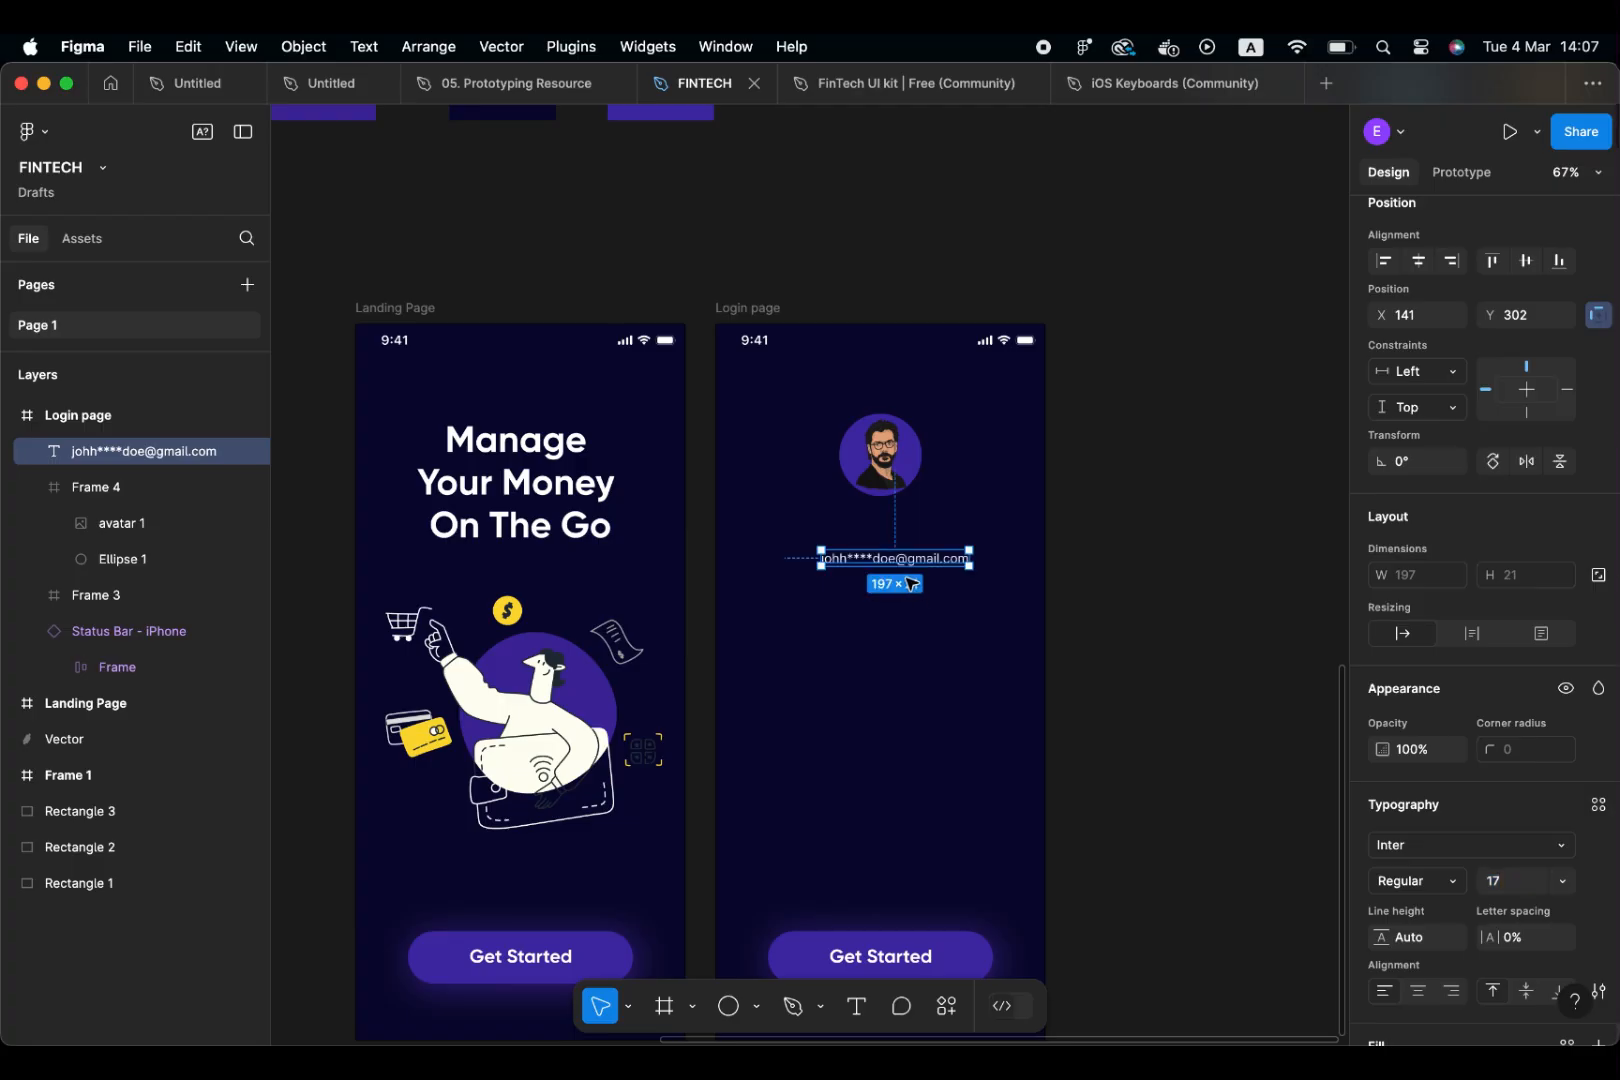
{"action": "key", "text": "Escape"}
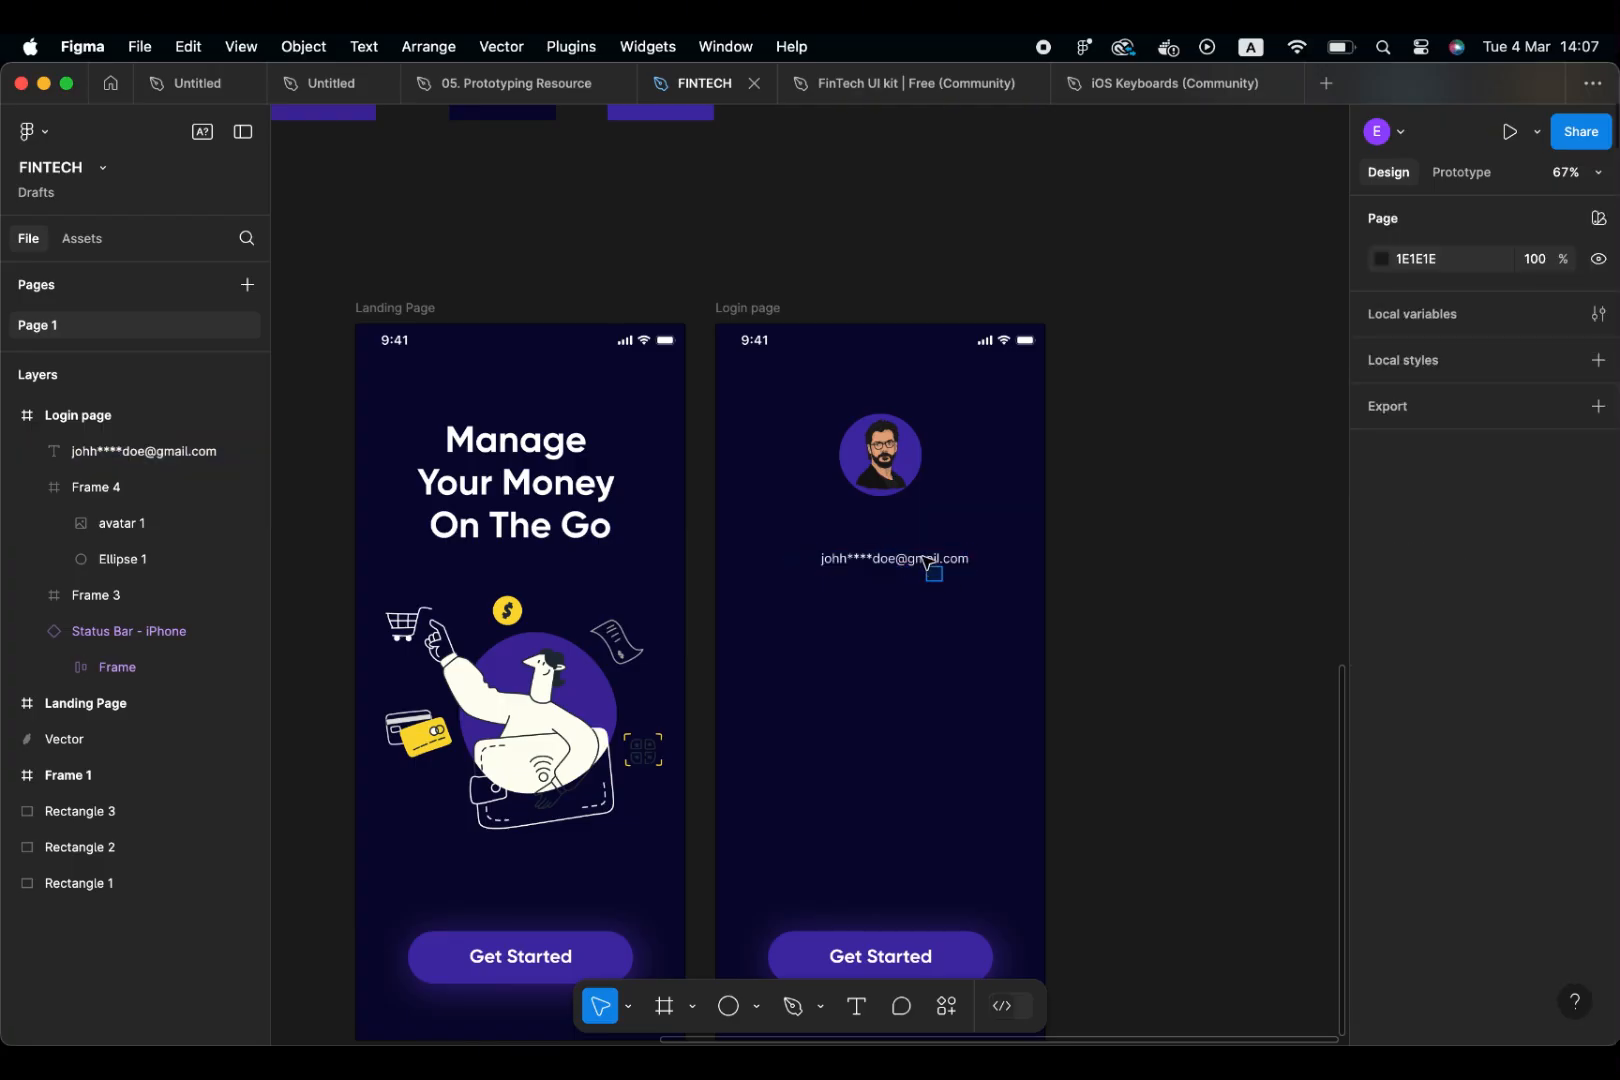
Move the e-mail text up beneath the avatar to Y 260 and centre it horizontally on the Login page
{"action": "left_click_drag", "start_coordinate": [925, 562], "coordinate": [898, 528]}
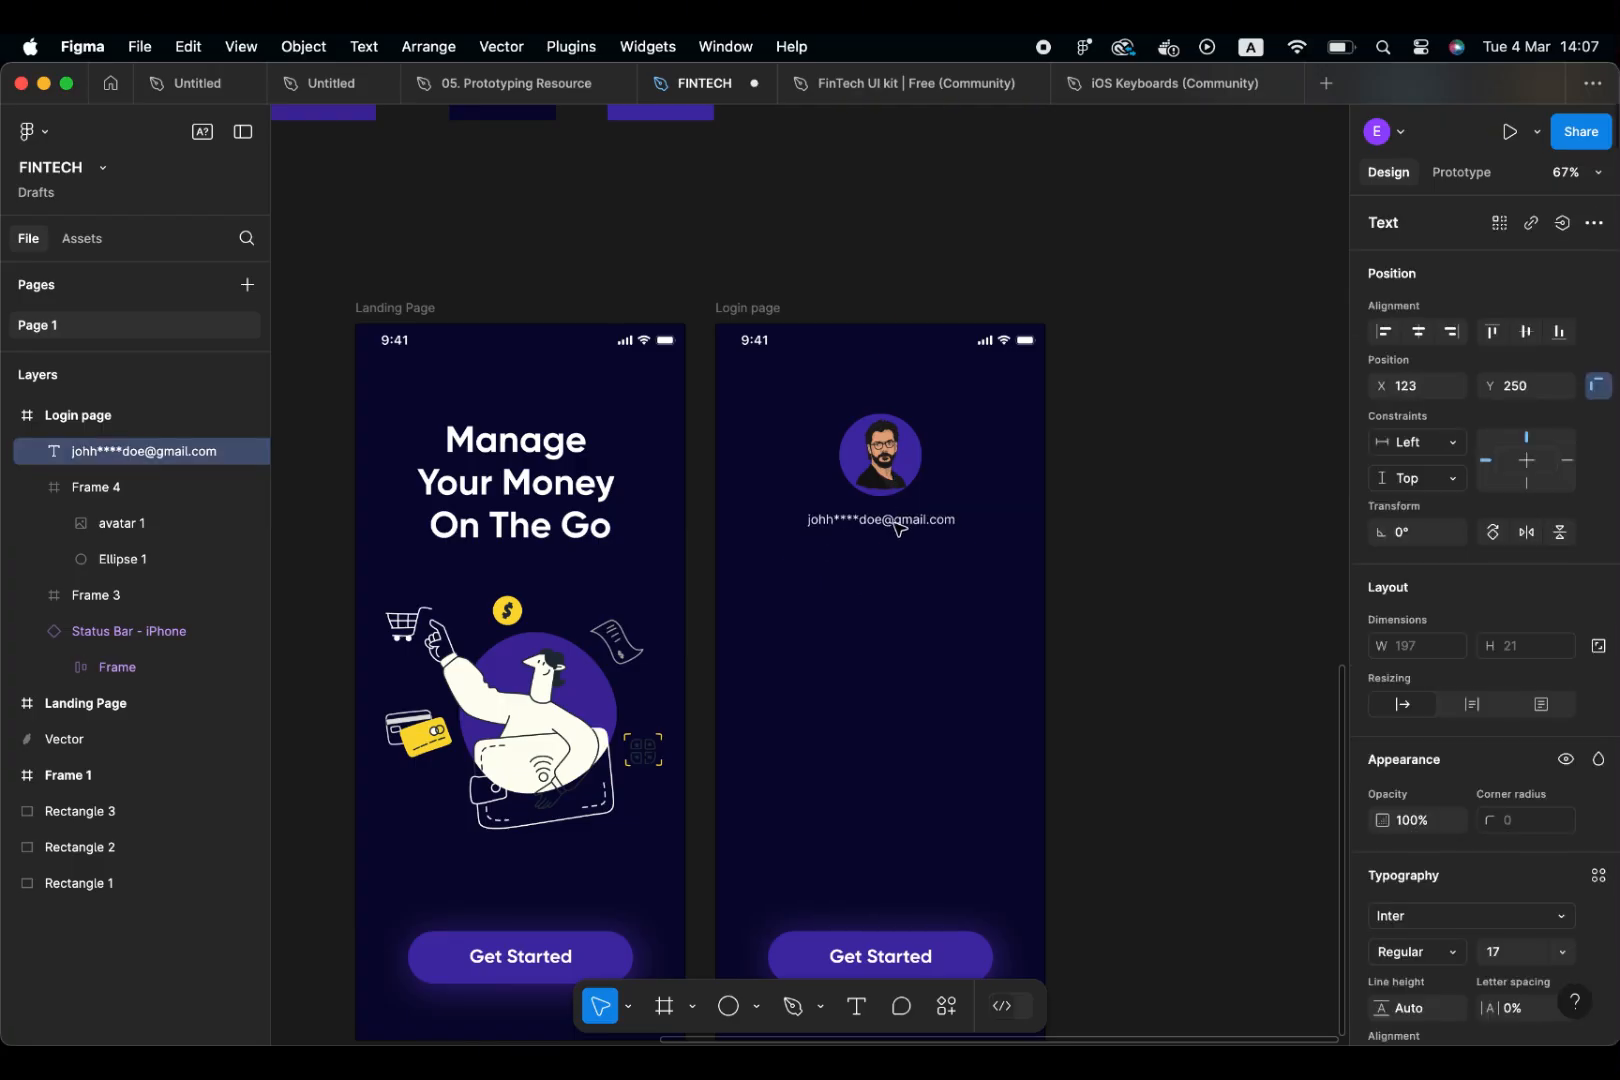
{"action": "left_click", "coordinate": [1420, 334]}
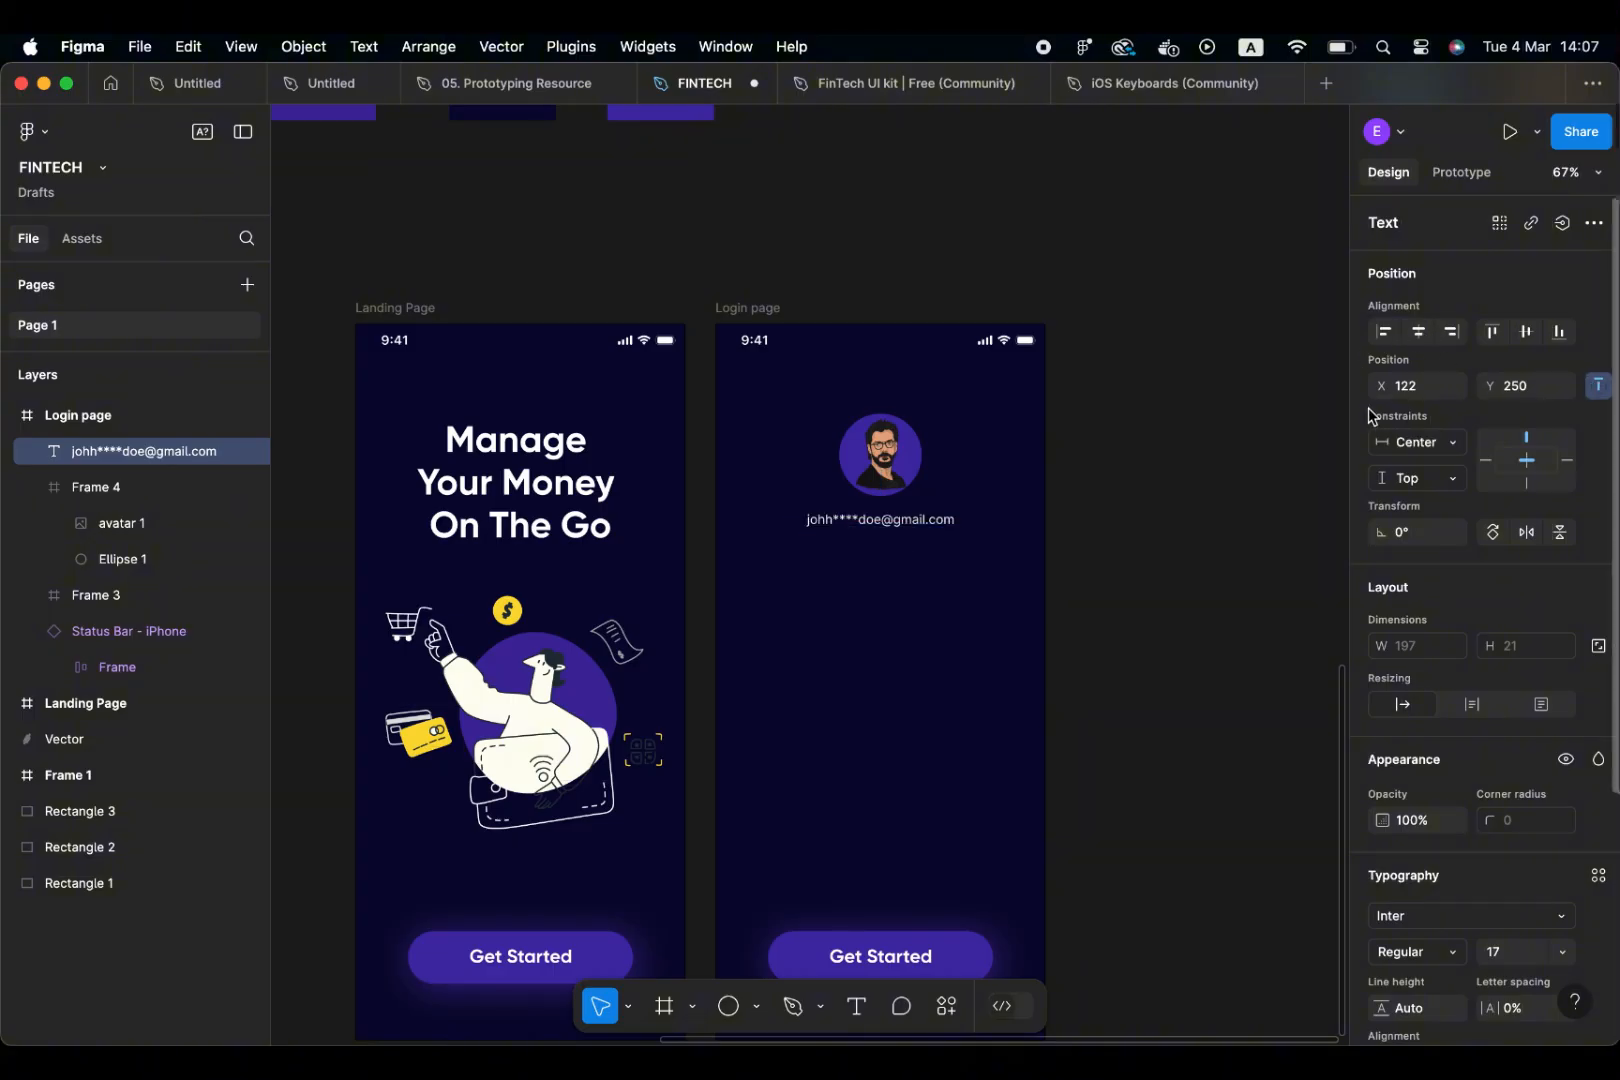
{"action": "key", "text": "shift+Down"}
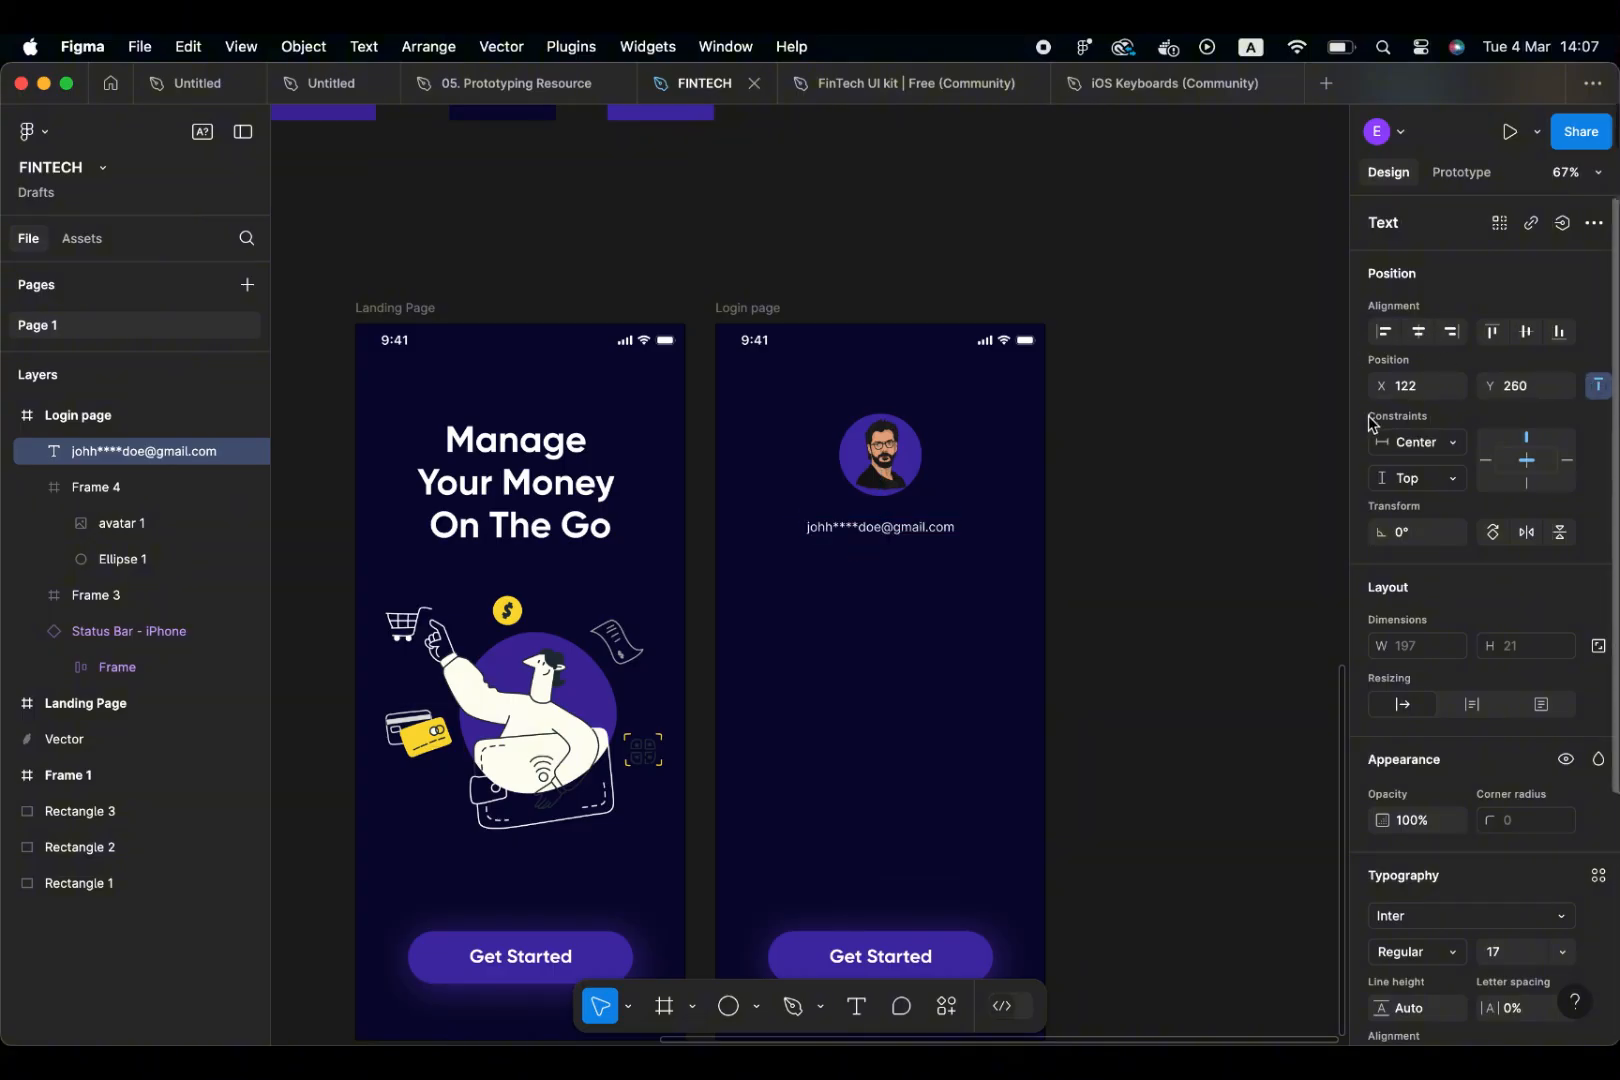
Nudge the e-mail text to X 128, Y 240, just under the avatar
{"action": "key", "text": "Right"}
{"action": "key", "text": "Right"}
{"action": "key", "text": "Right"}
{"action": "key", "text": "shift+Up"}
{"action": "key", "text": "shift+Up"}
{"action": "key", "text": "Right"}
{"action": "key", "text": "Right"}
{"action": "key", "text": "Right"}
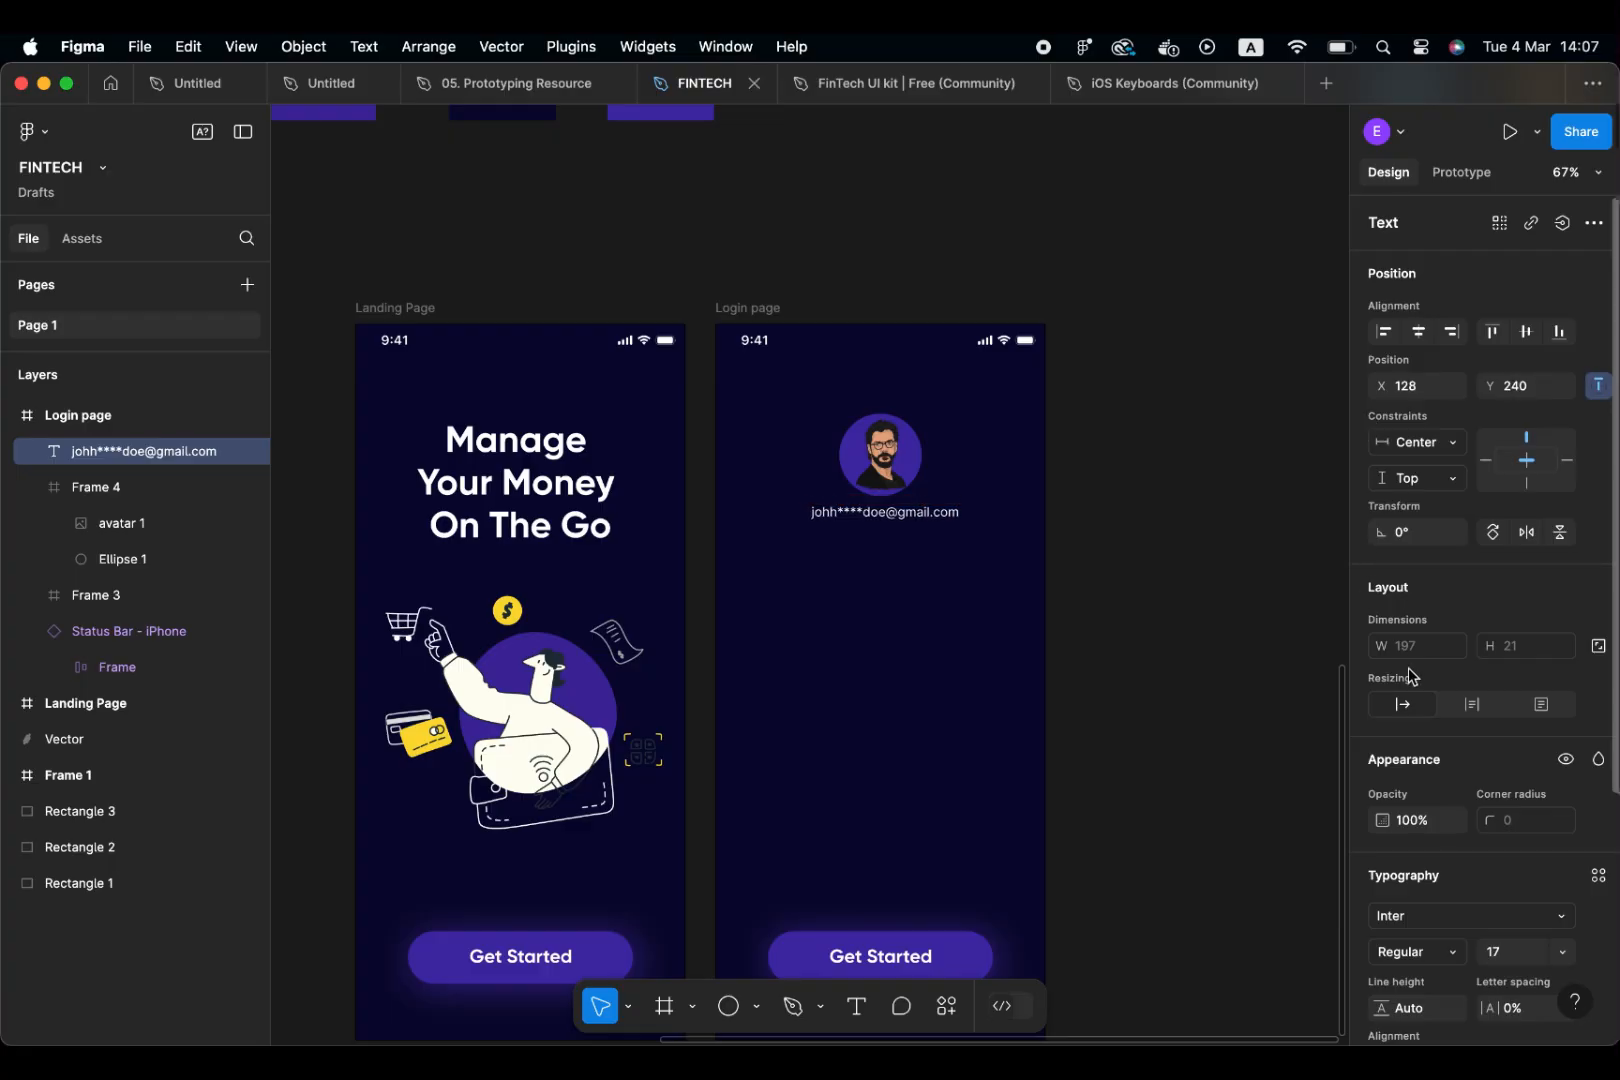
Add the text "Enter 4 digits PIN to login" and place it under the e-mail text at about X 136, Y 290
{"action": "key", "text": "Return"}
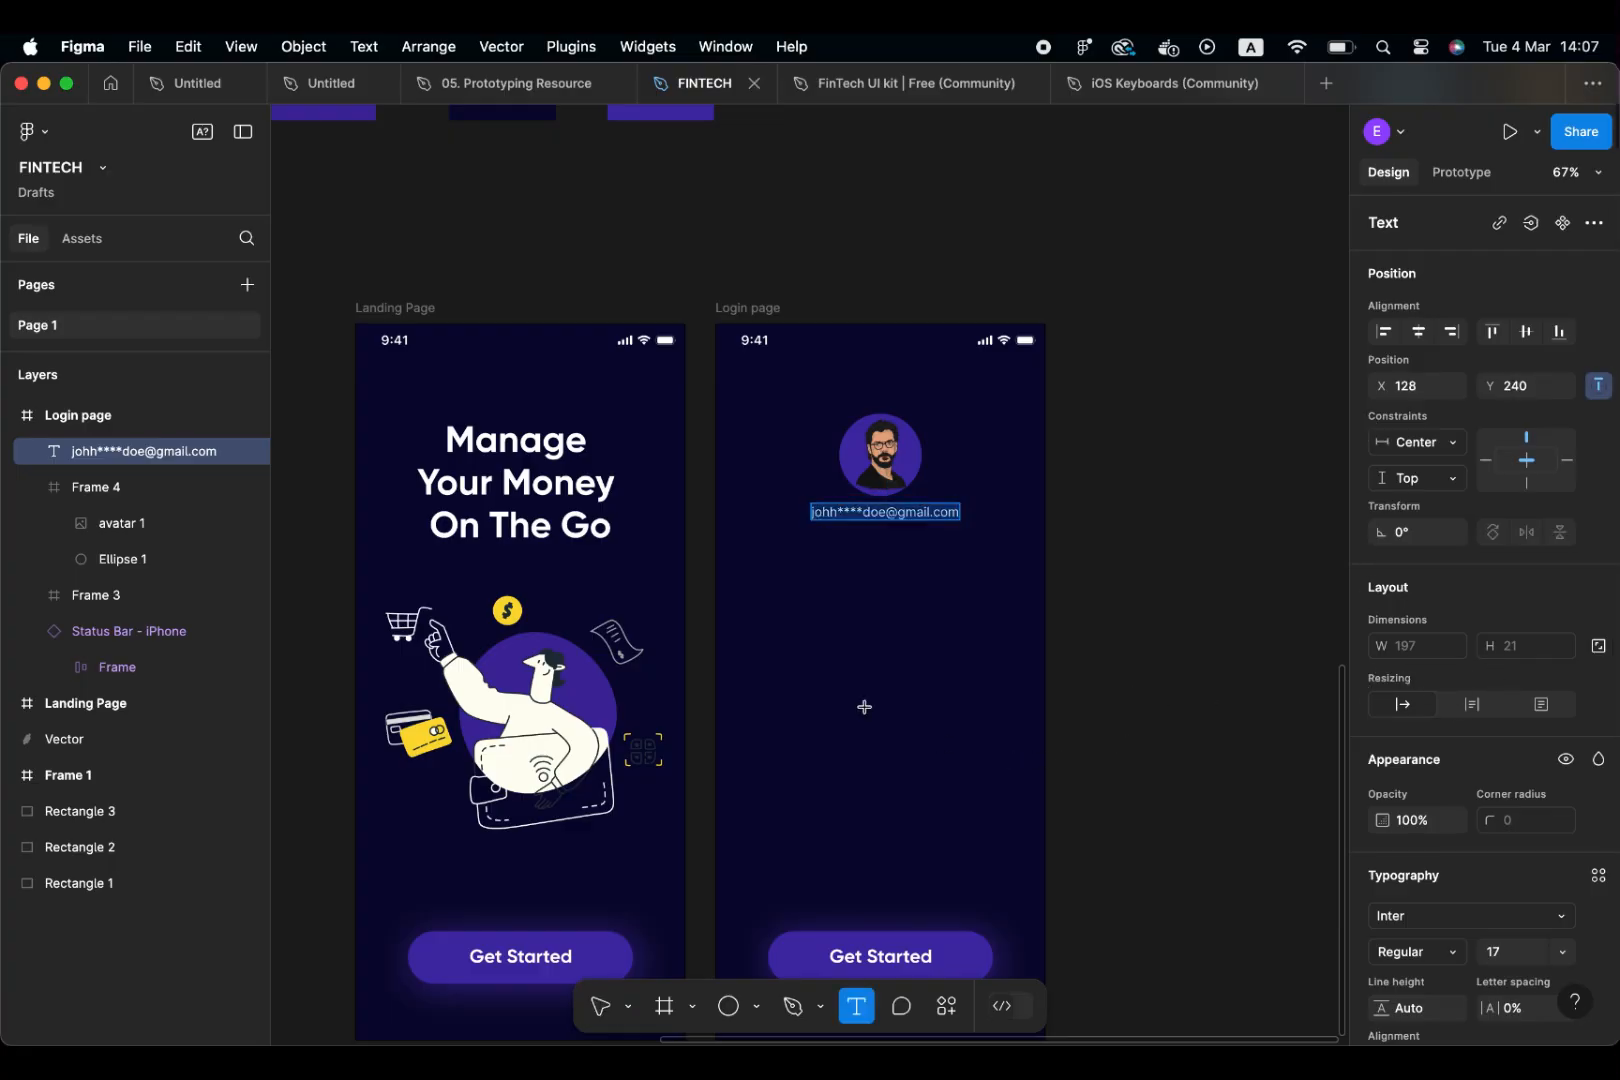
{"action": "left_click", "coordinate": [840, 628]}
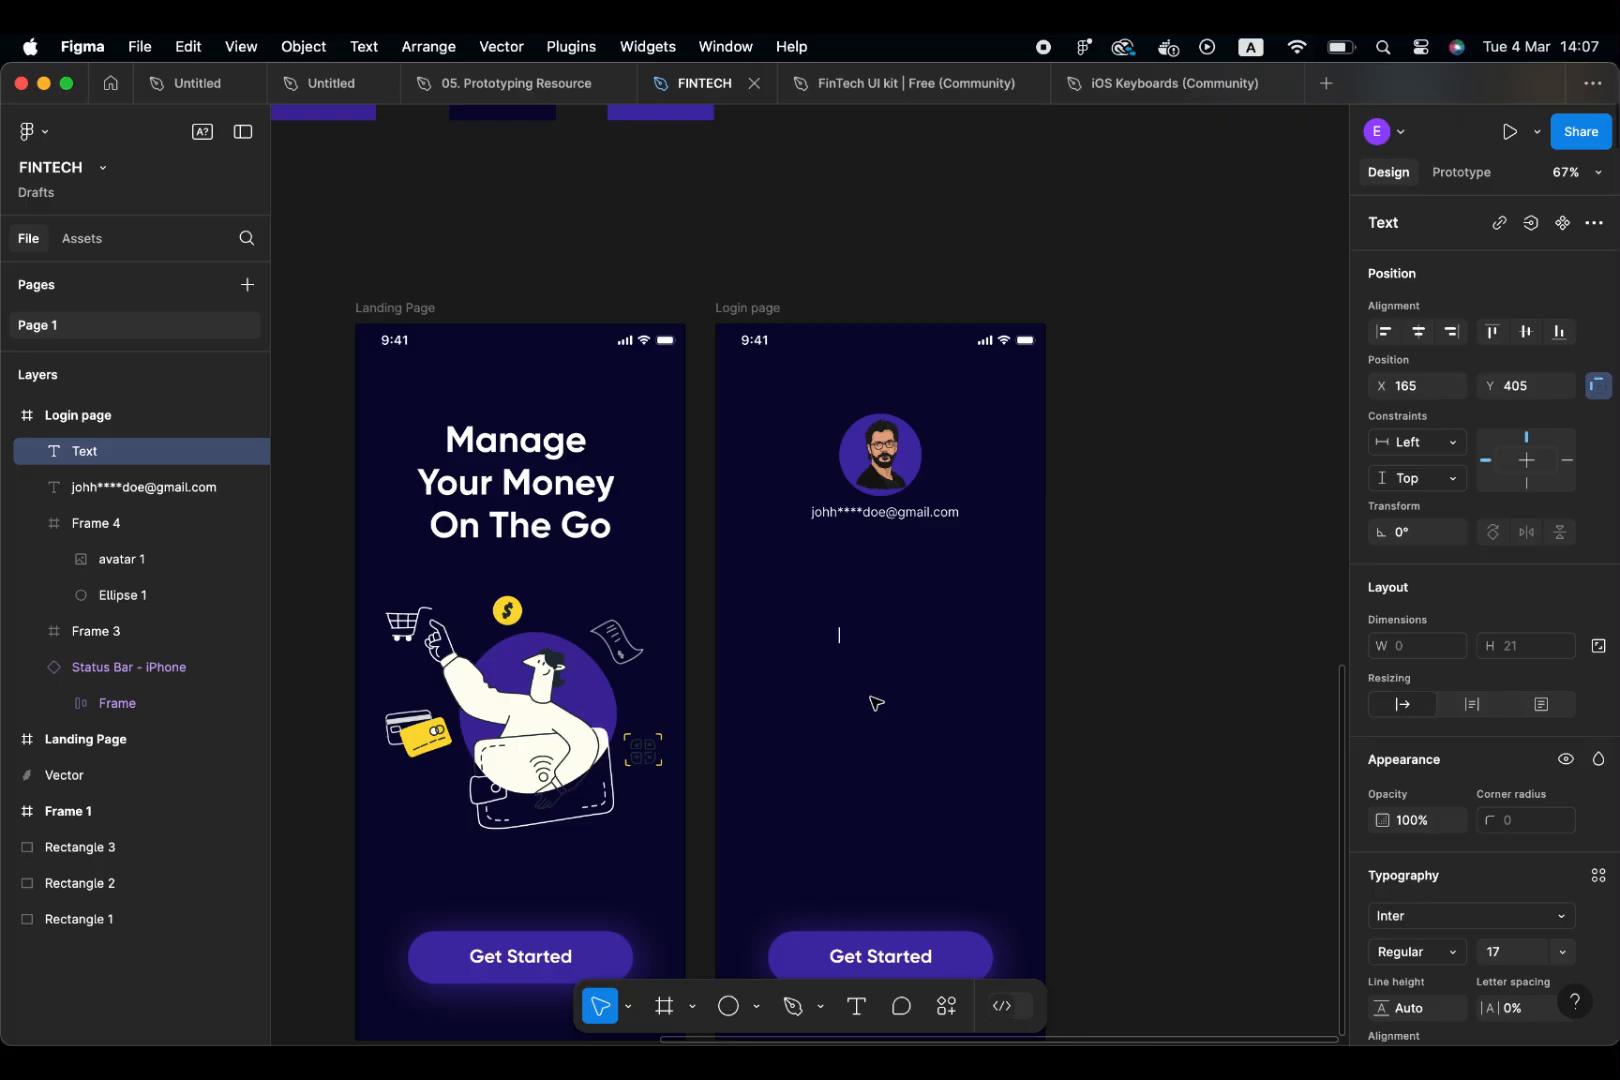
{"action": "type", "text": "Enter 4 digits"}
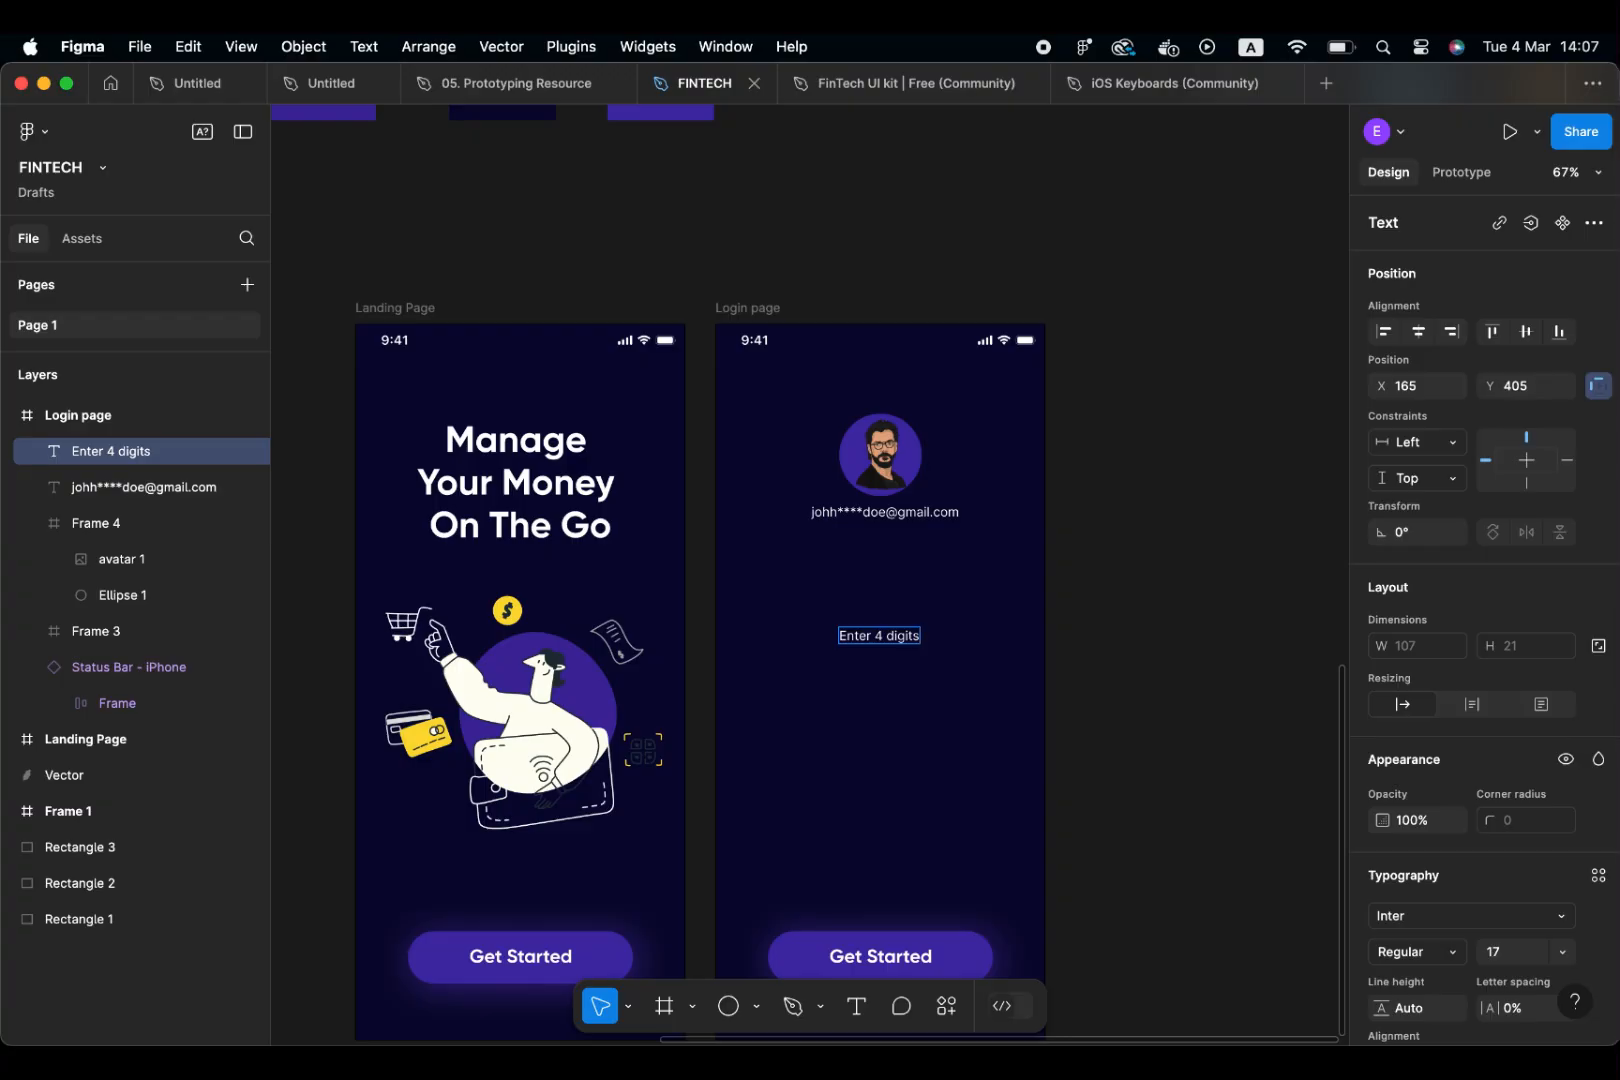
{"action": "type", "text": " PIN to login"}
{"action": "key", "text": "super+a"}
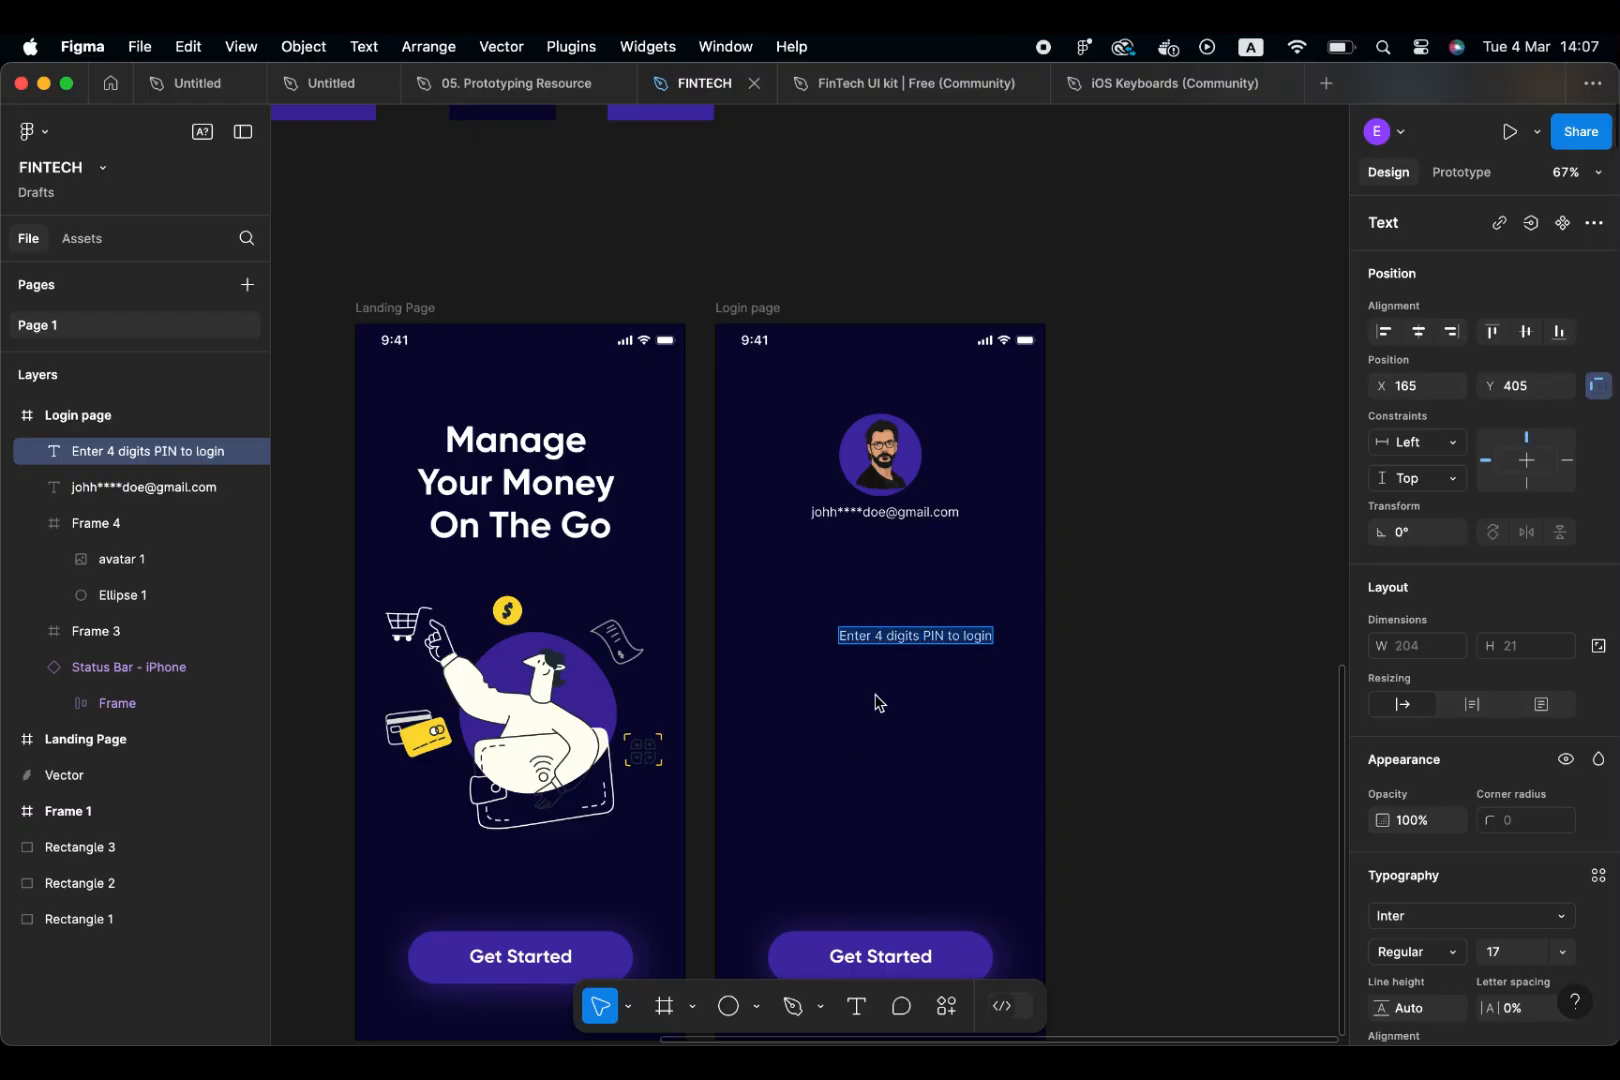
{"action": "key", "text": "Escape"}
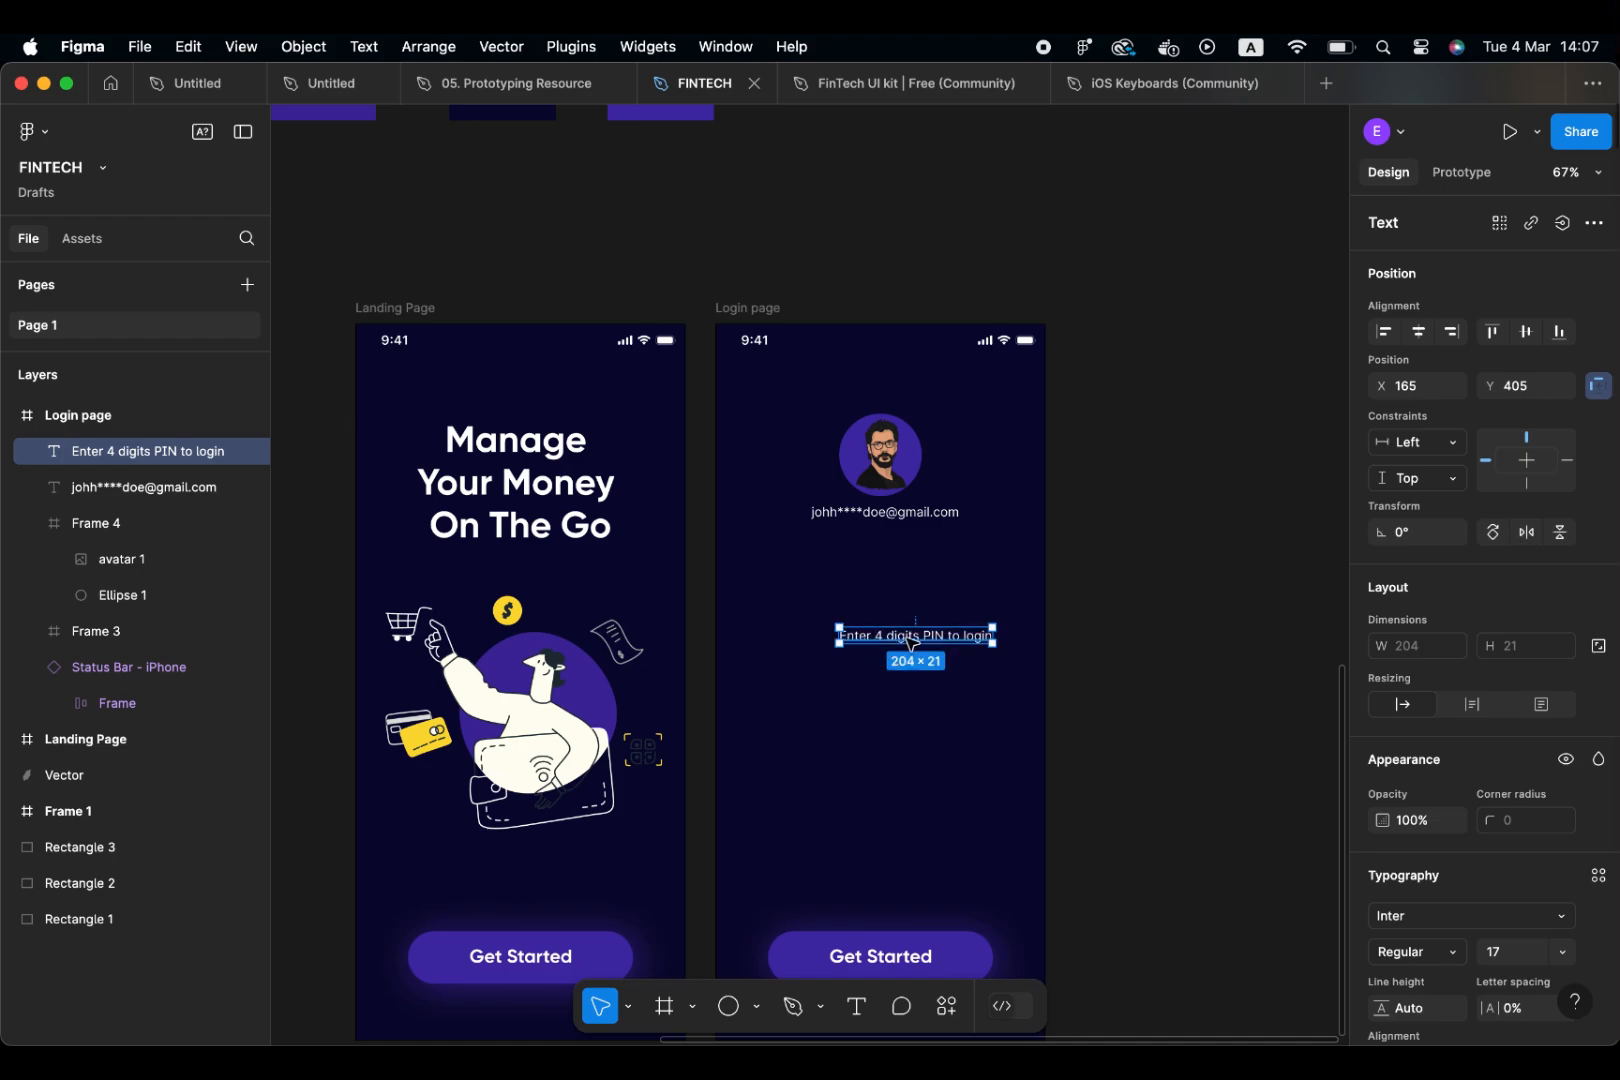
{"action": "left_click_drag", "start_coordinate": [910, 641], "coordinate": [889, 556]}
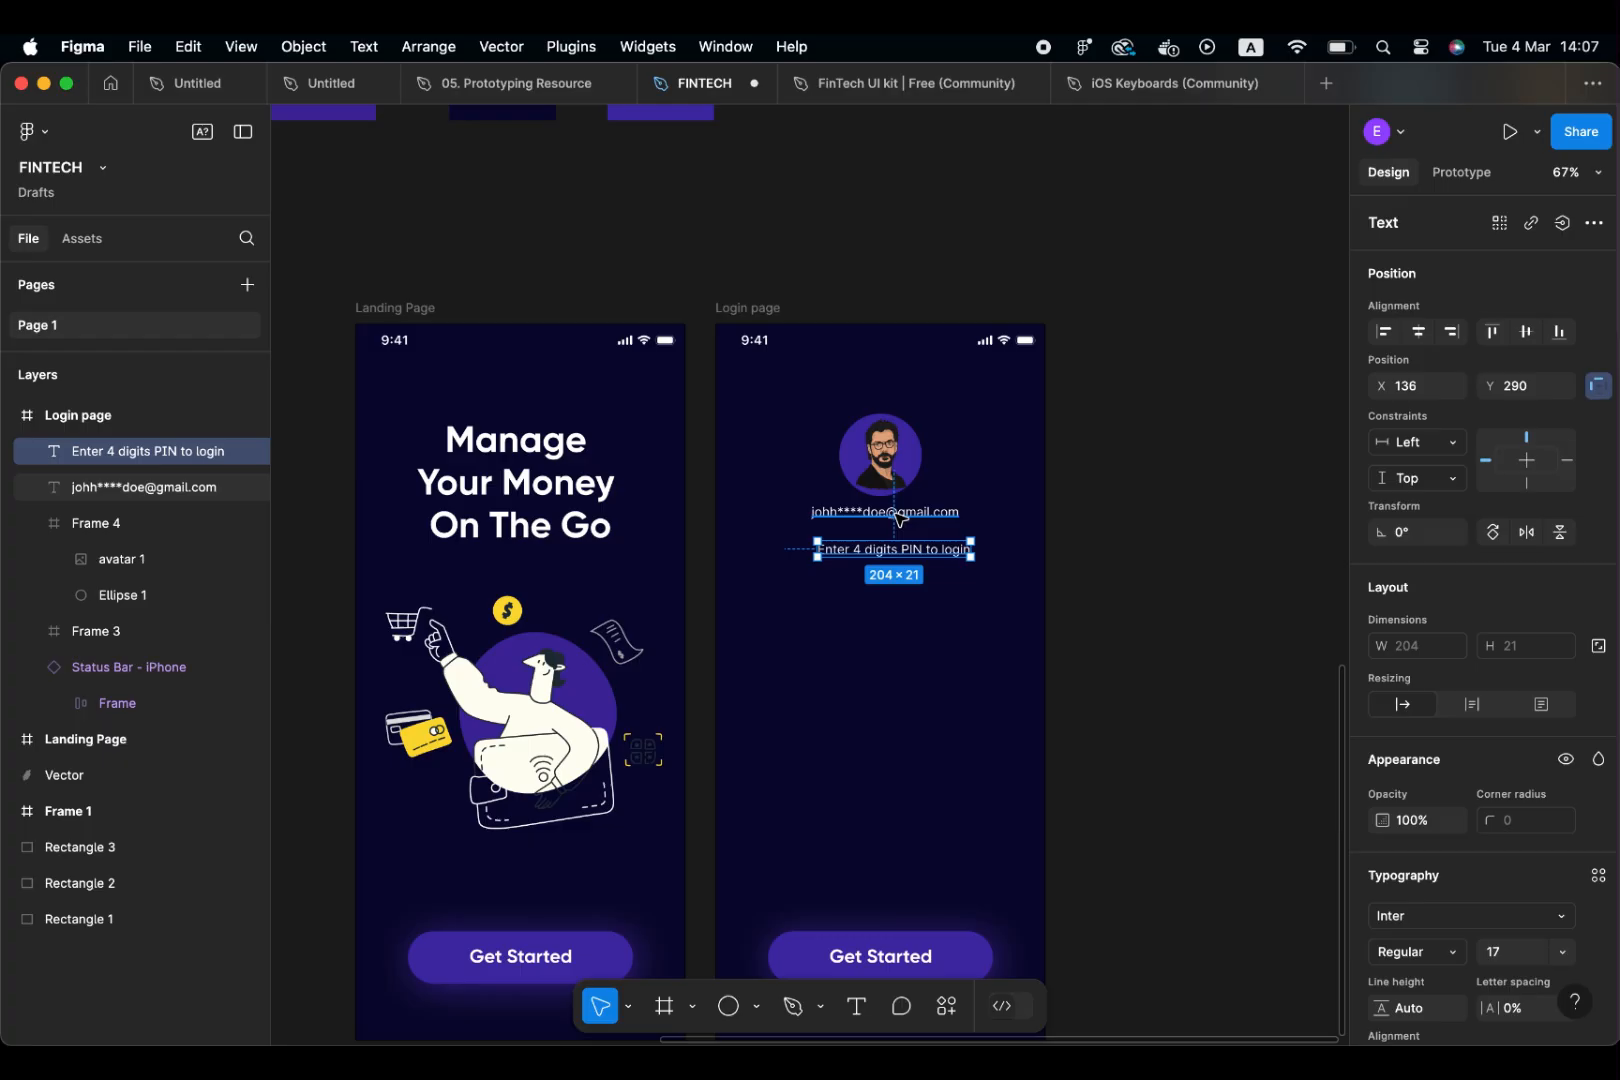
Reduce the PIN prompt's font size to 13 and move it closer under the e-mail text, at about X 152, Y 271
{"action": "double_click", "coordinate": [922, 553]}
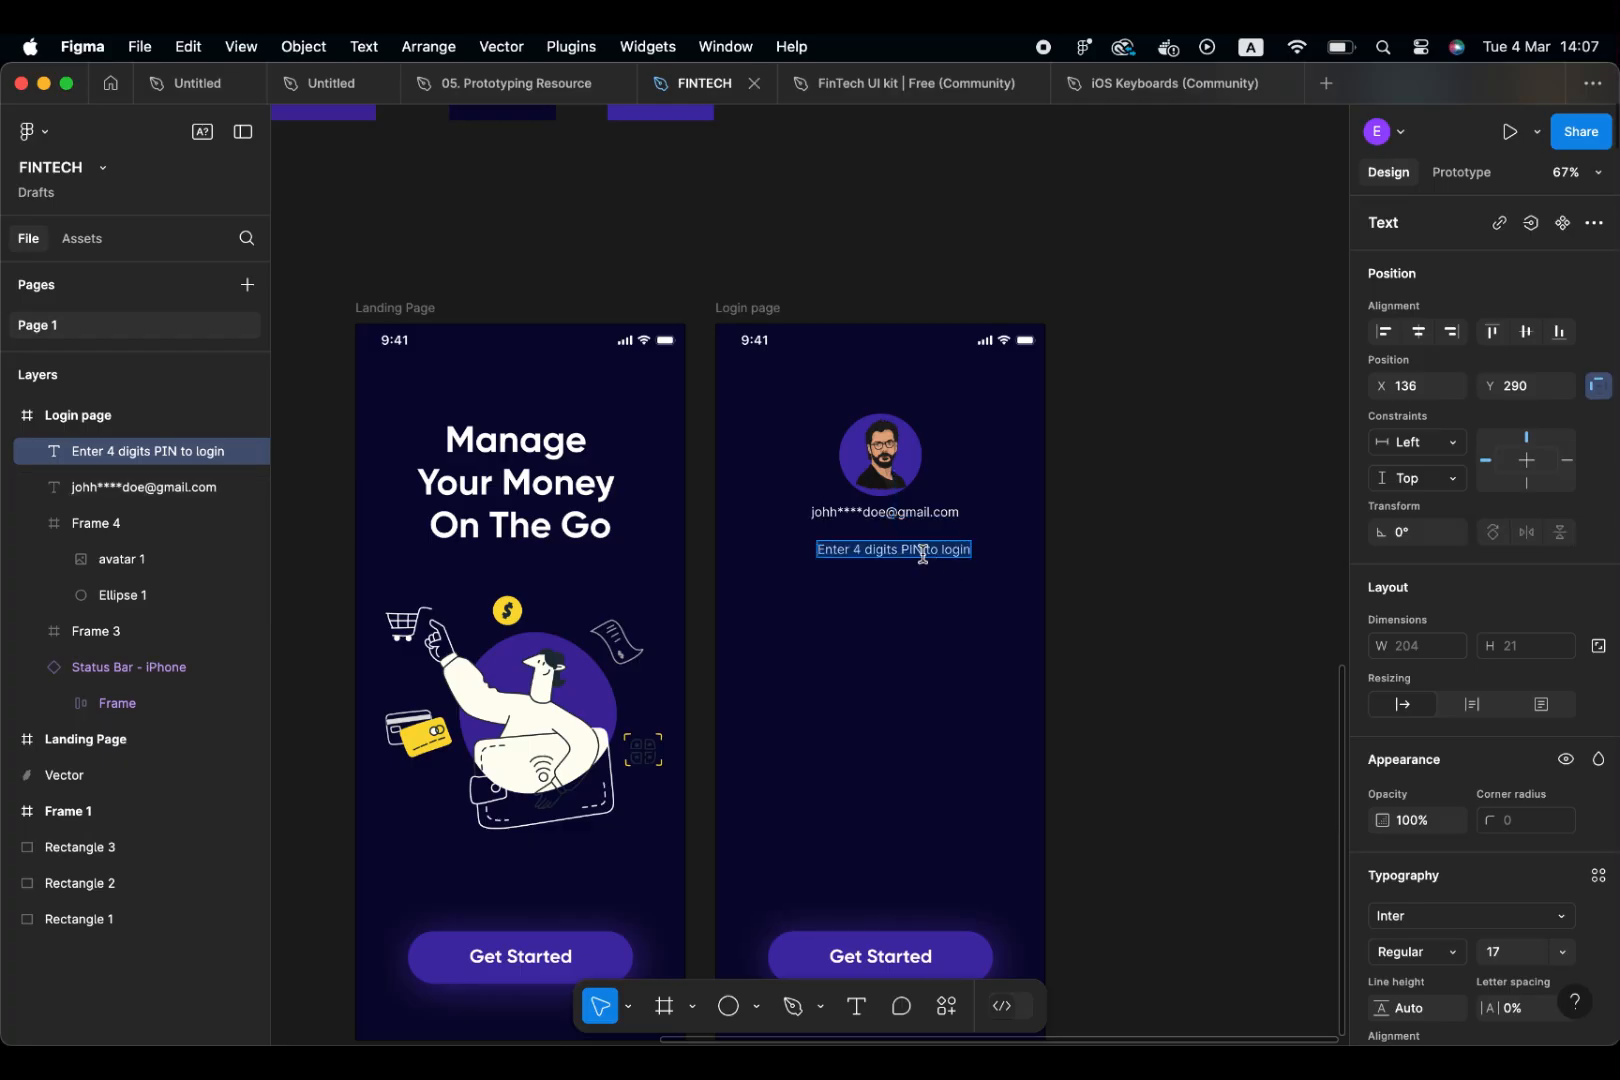
{"action": "left_click", "coordinate": [1510, 950]}
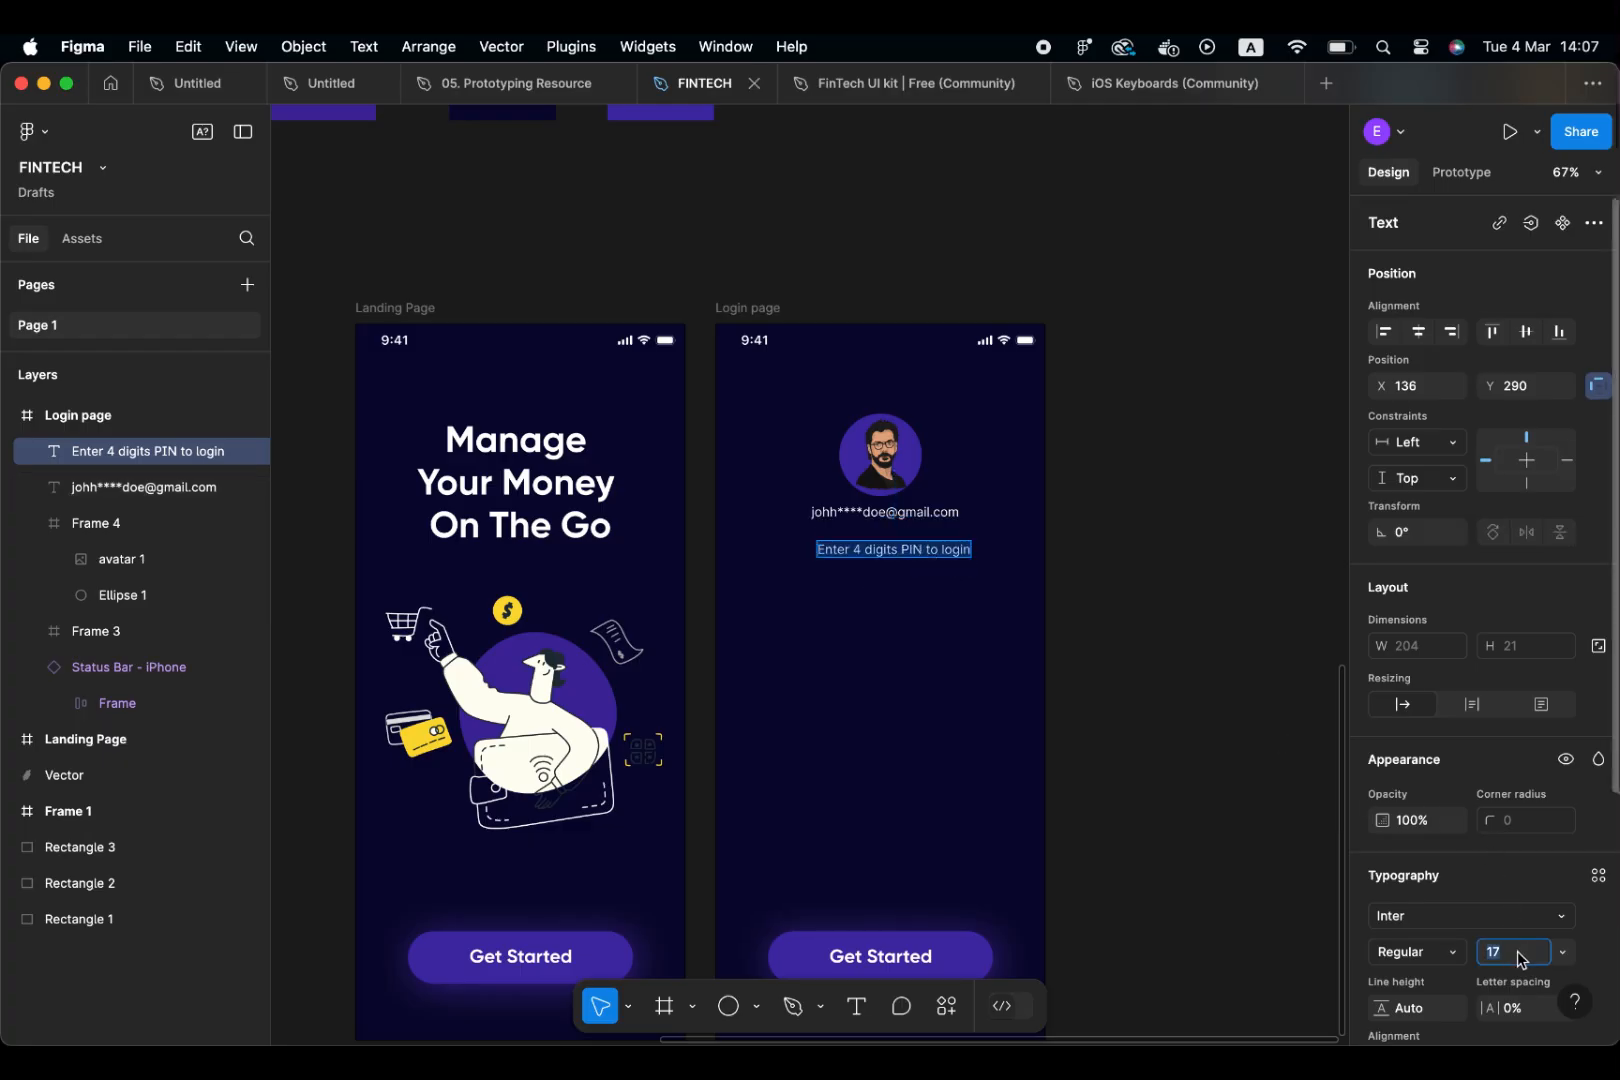
{"action": "key", "text": "Down"}
{"action": "key", "text": "Down"}
{"action": "key", "text": "Down"}
{"action": "key", "text": "Down"}
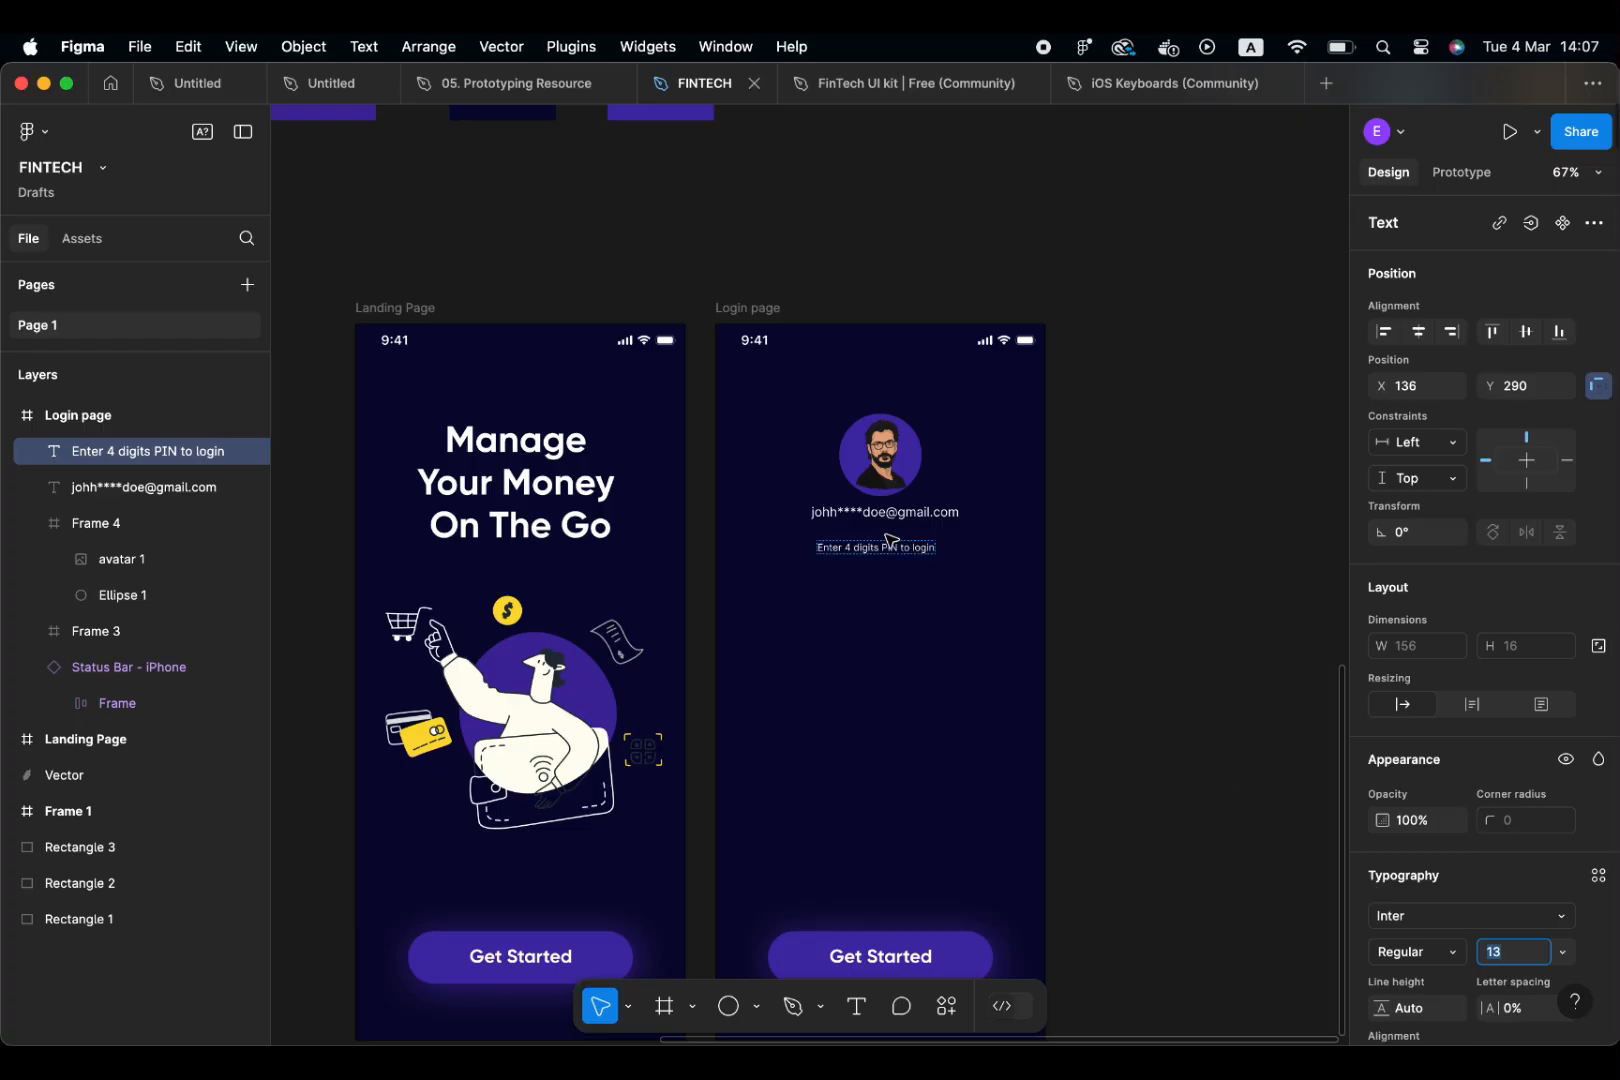
{"action": "key", "text": "Return"}
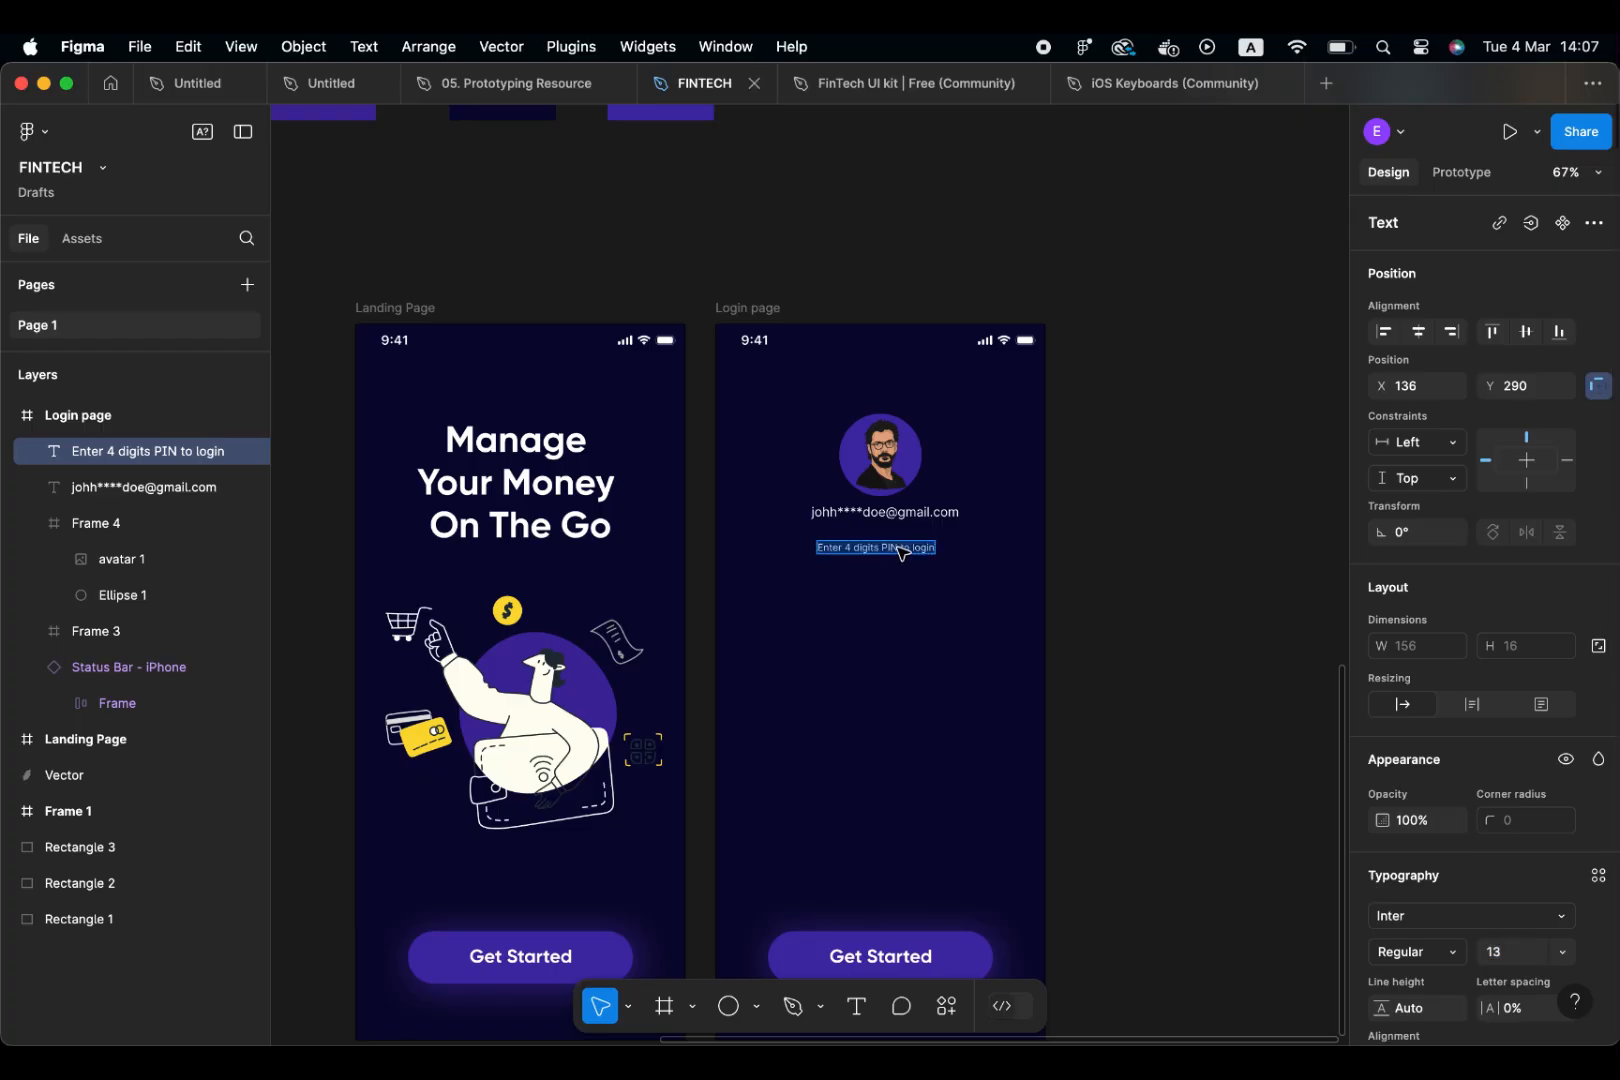
{"action": "key", "text": "Escape"}
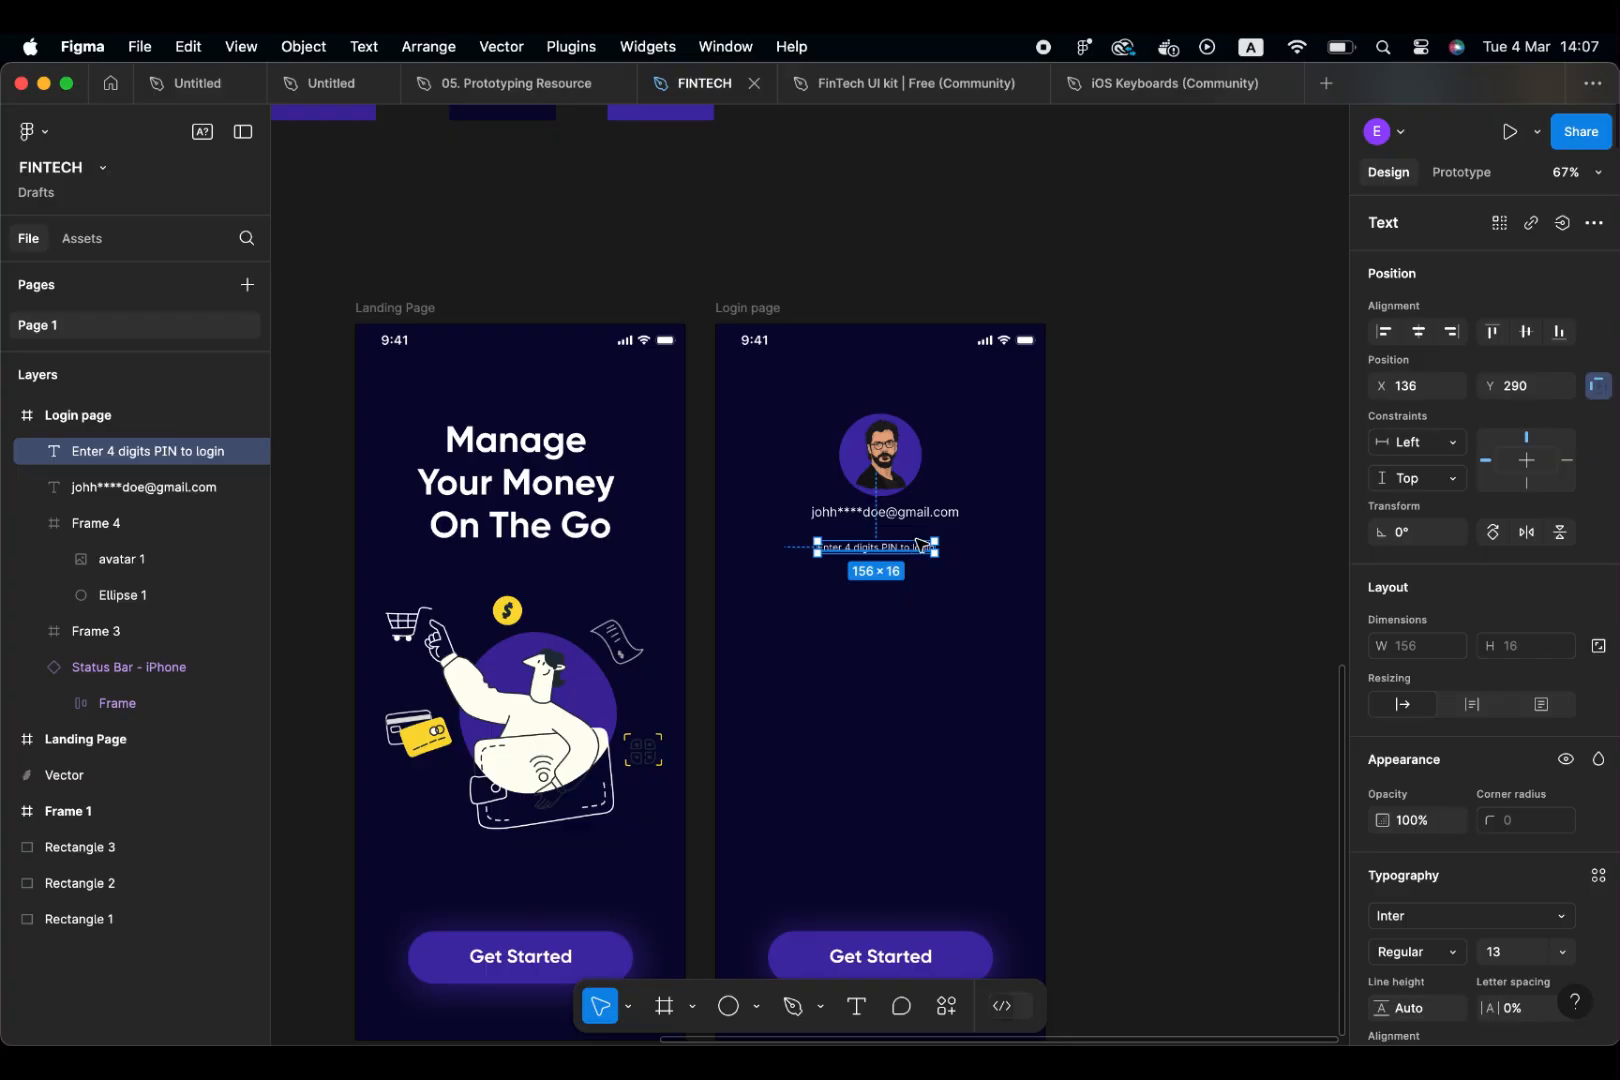
{"action": "left_click_drag", "start_coordinate": [920, 545], "coordinate": [930, 538]}
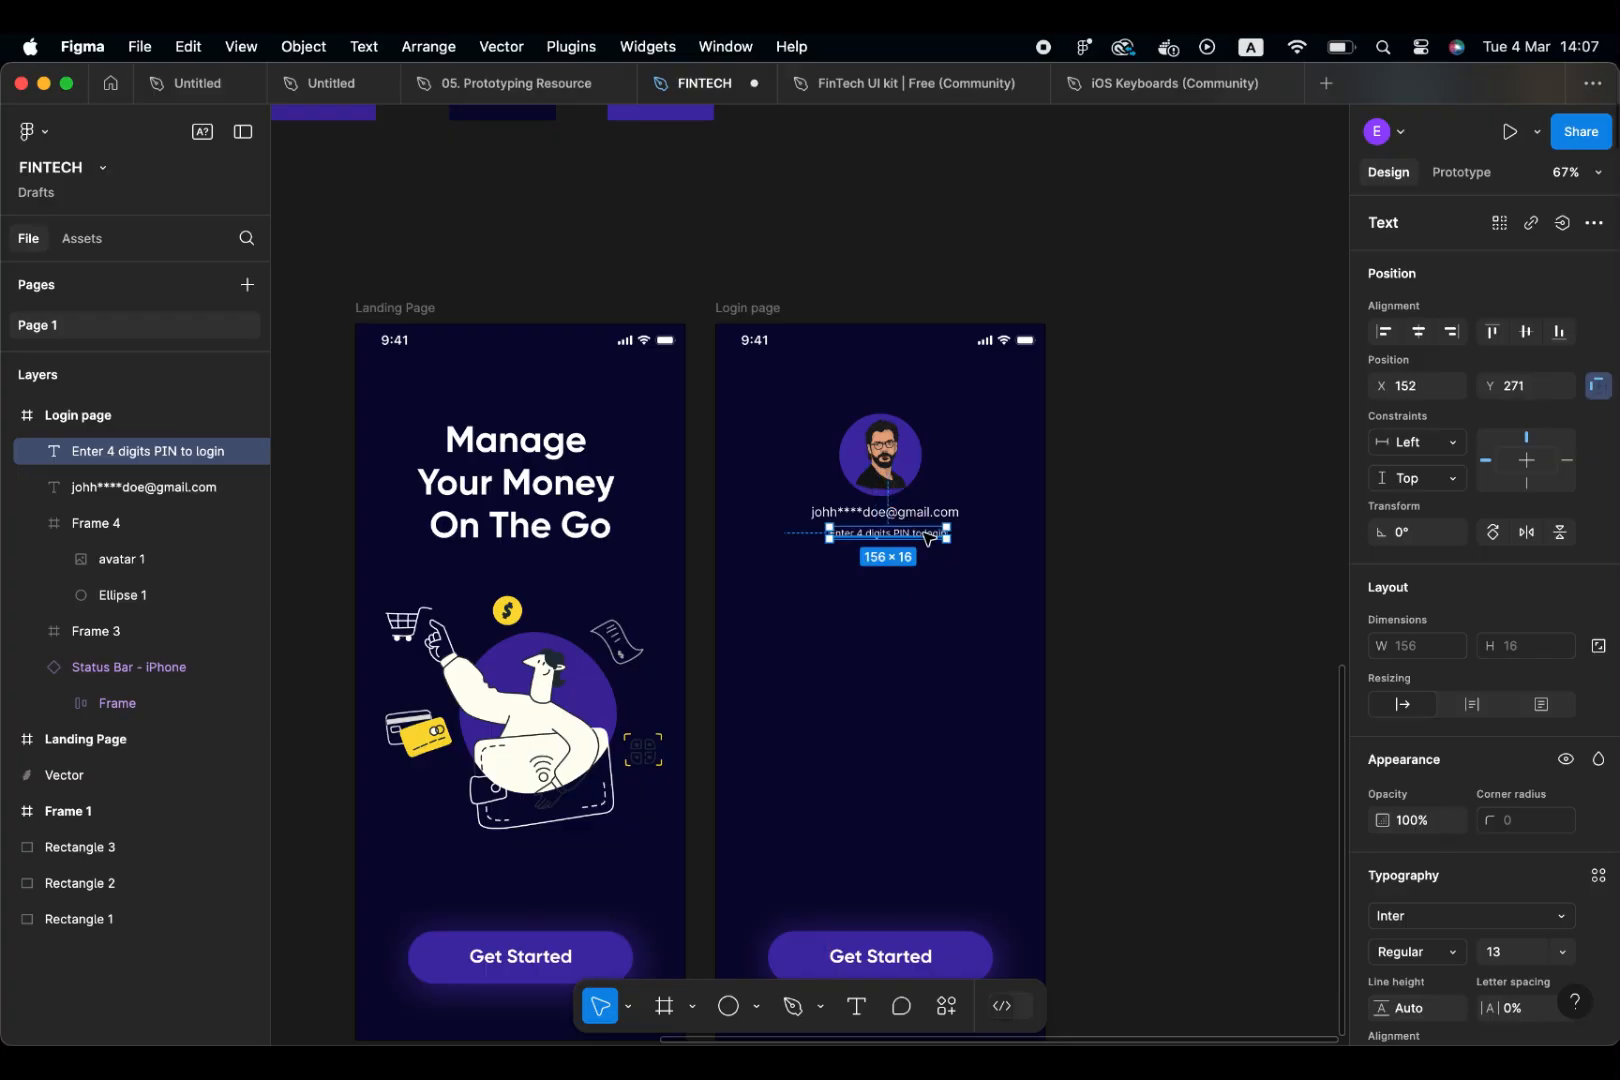
{"action": "left_click", "coordinate": [1240, 620]}
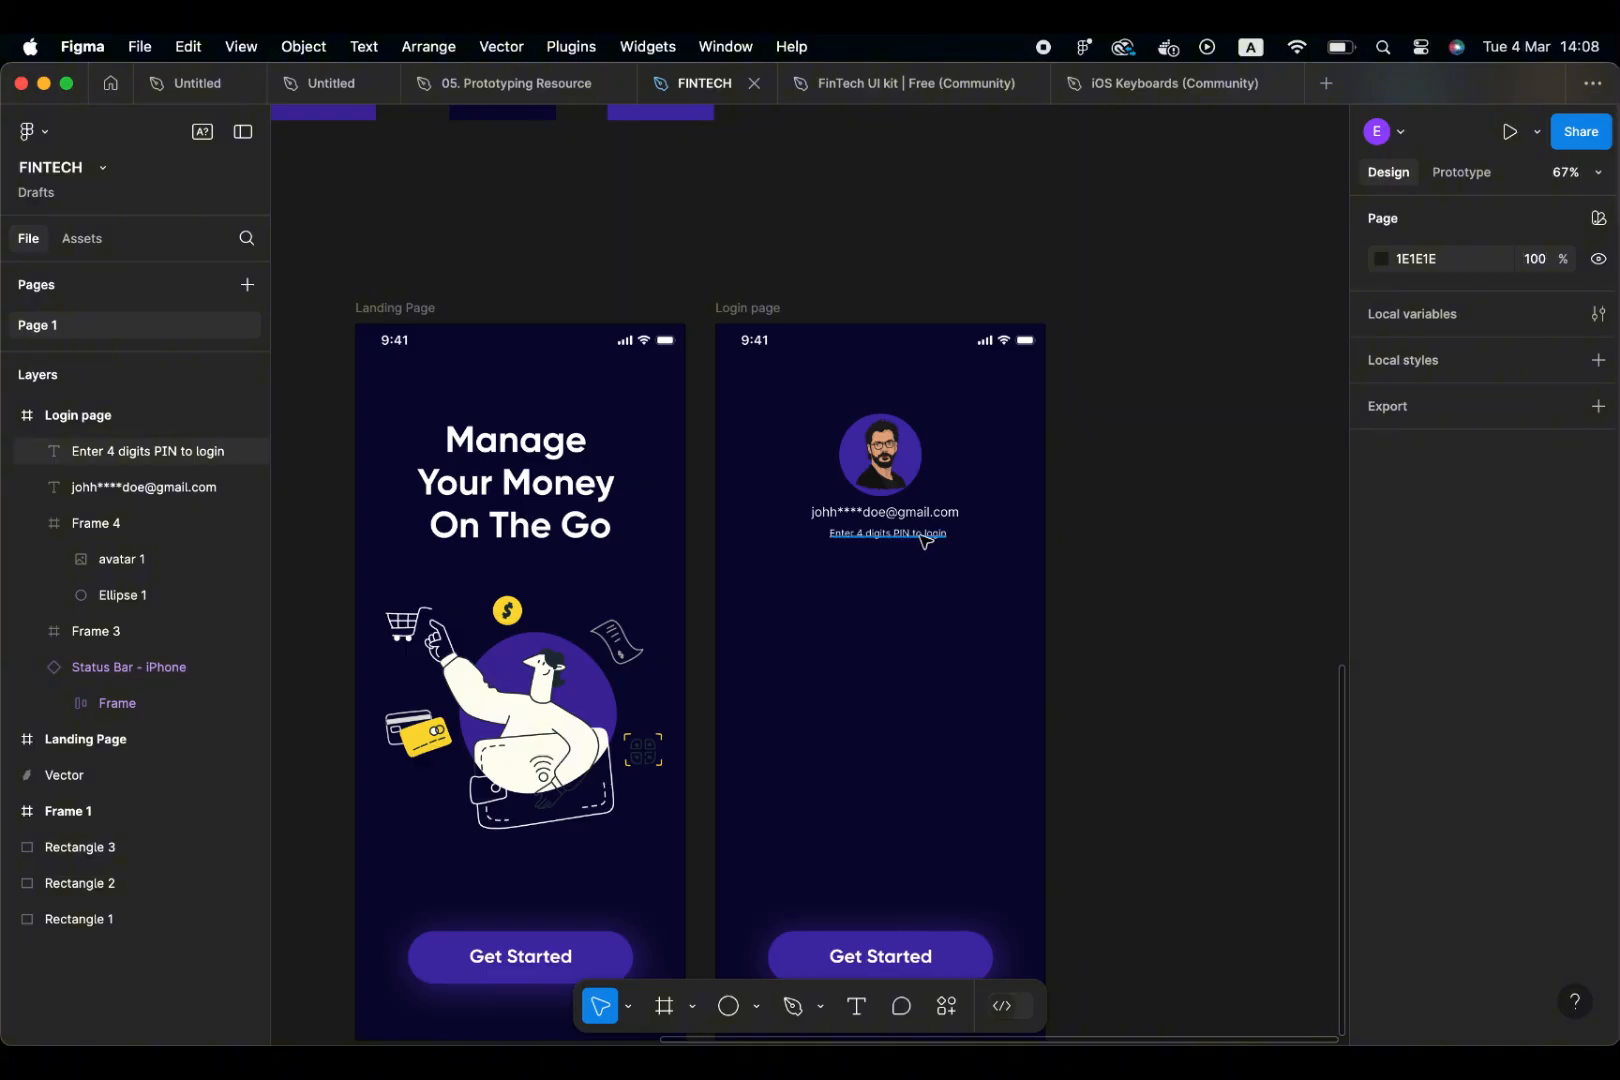
Change the fill of the masked e-mail text to light grey C3C3C3
{"action": "scroll", "coordinate": [905, 522], "scroll_direction": "up", "scroll_amount": 10}
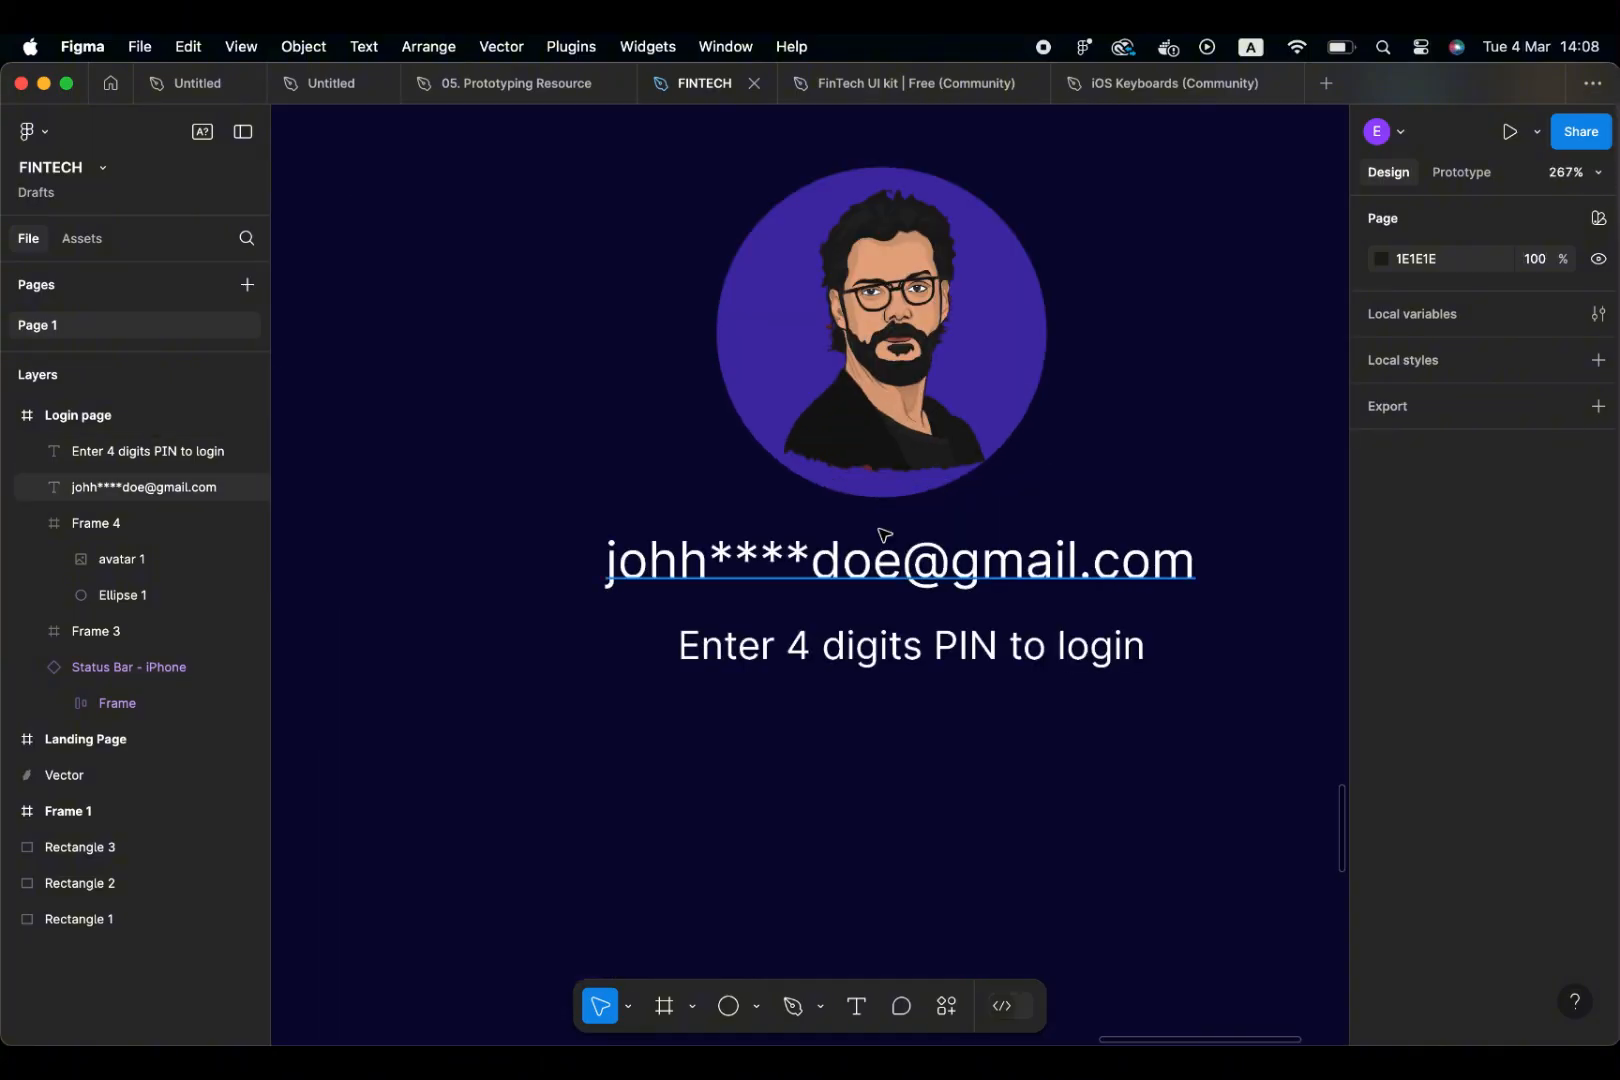
{"action": "key", "text": "t"}
{"action": "double_click", "coordinate": [858, 566]}
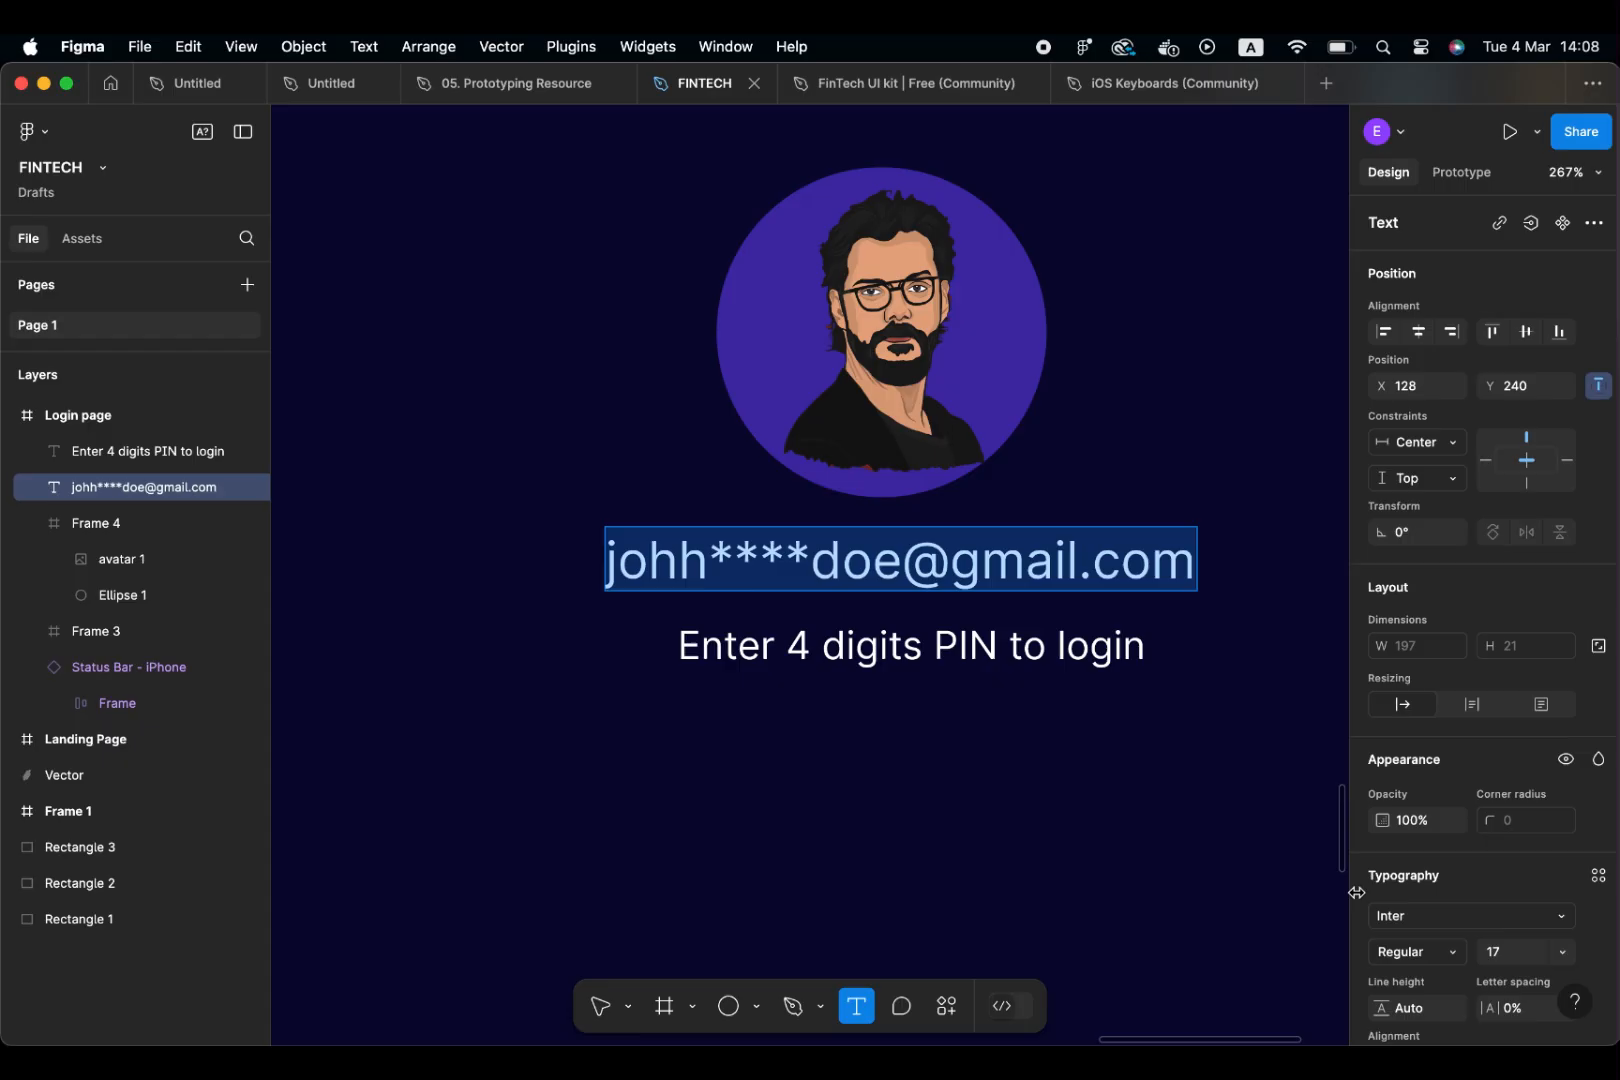
{"action": "scroll", "coordinate": [1480, 700], "scroll_direction": "down", "scroll_amount": 4}
{"action": "left_click", "coordinate": [1382, 959]}
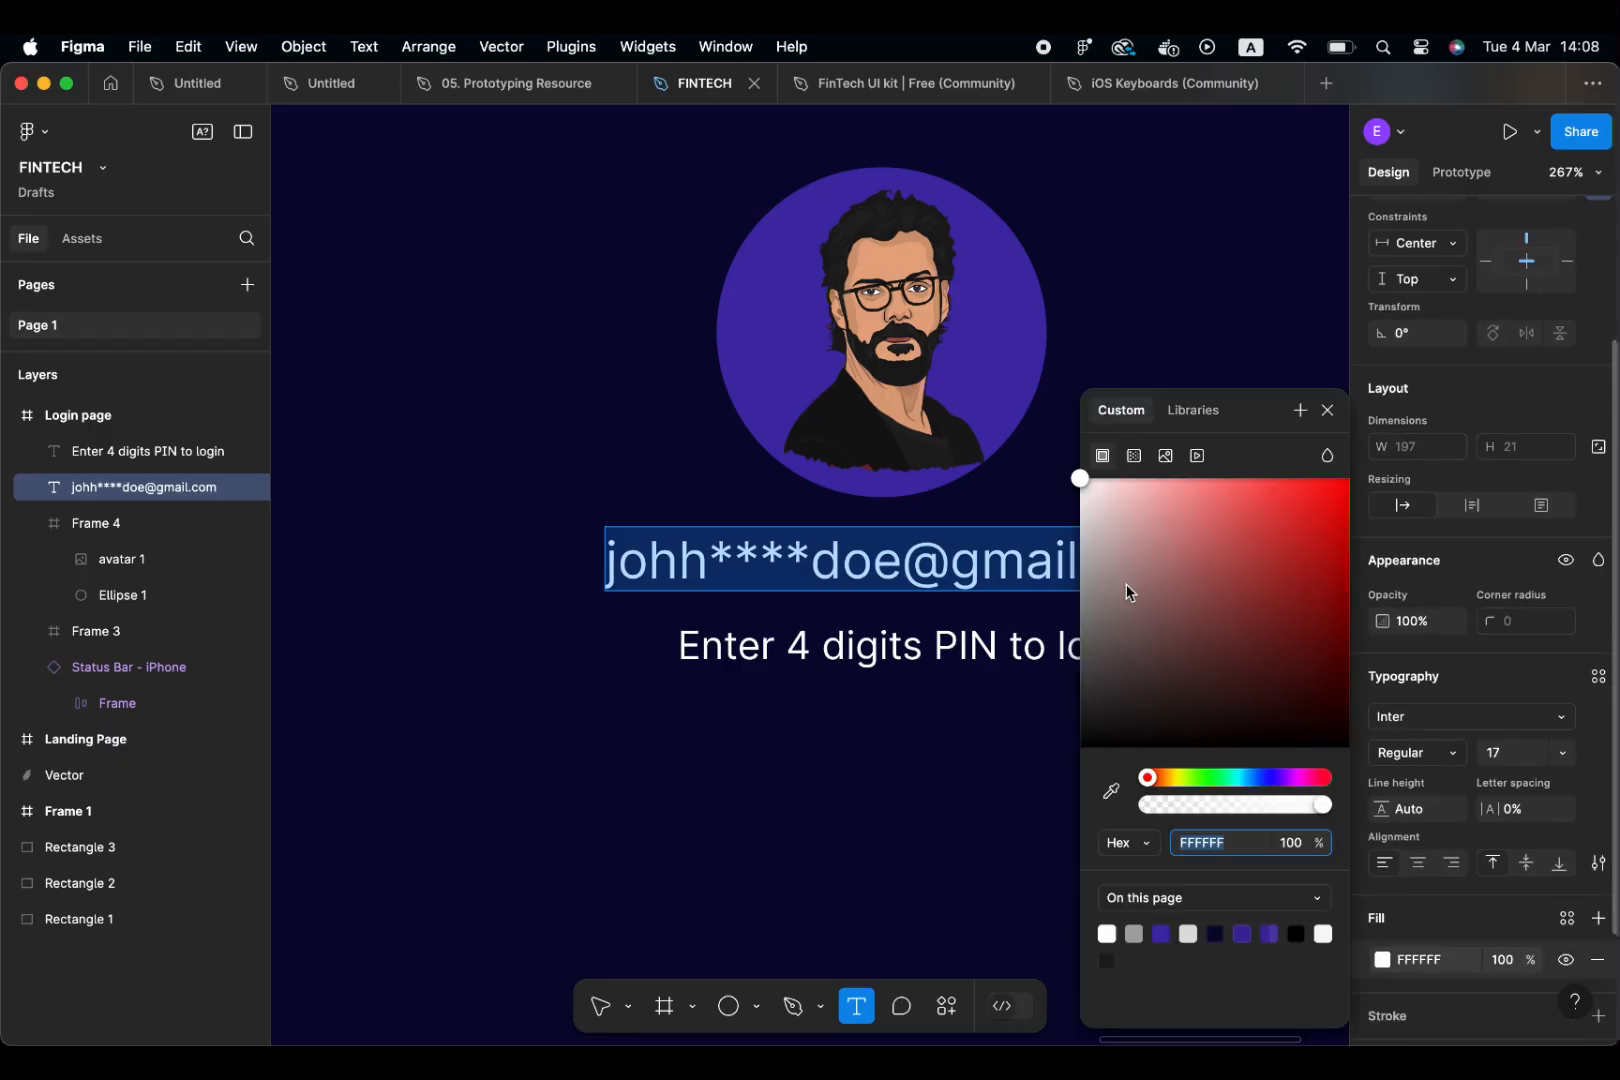
{"action": "left_click_drag", "start_coordinate": [1088, 520], "coordinate": [1070, 552]}
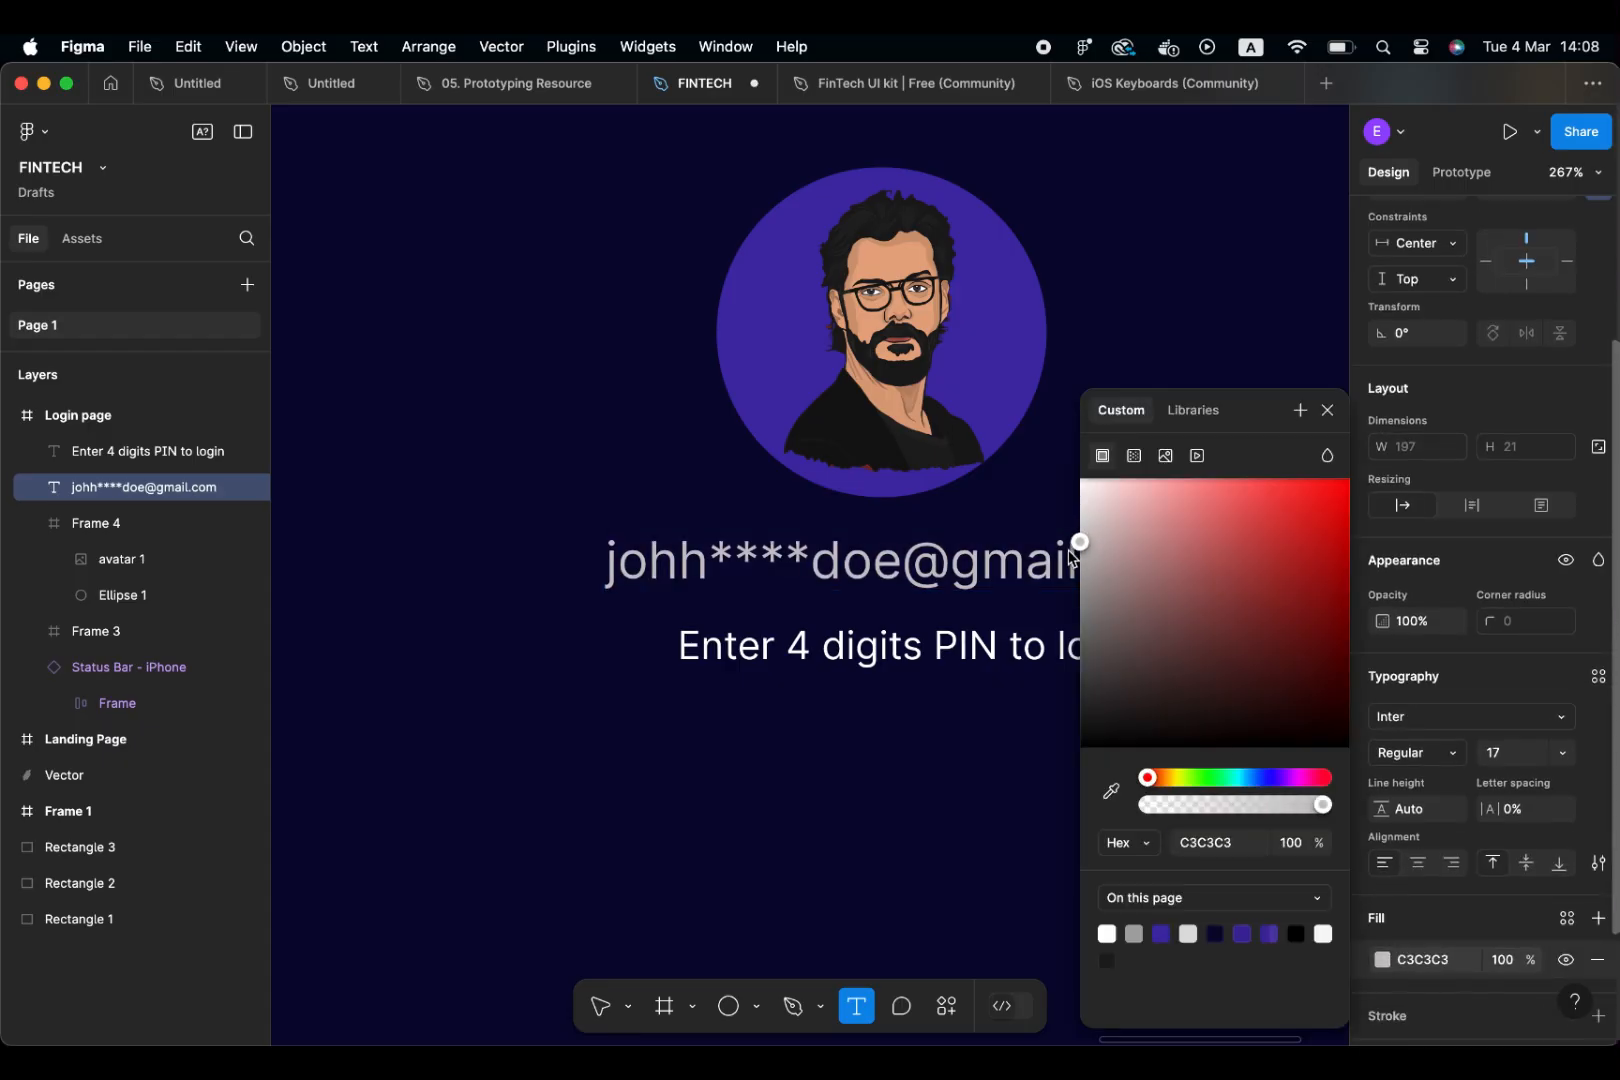
Copy the e-mail text's grey fill C3C3C3 to the "Enter 4 digits PIN to login" text
{"action": "left_click", "coordinate": [1250, 842]}
{"action": "key", "text": "super+c"}
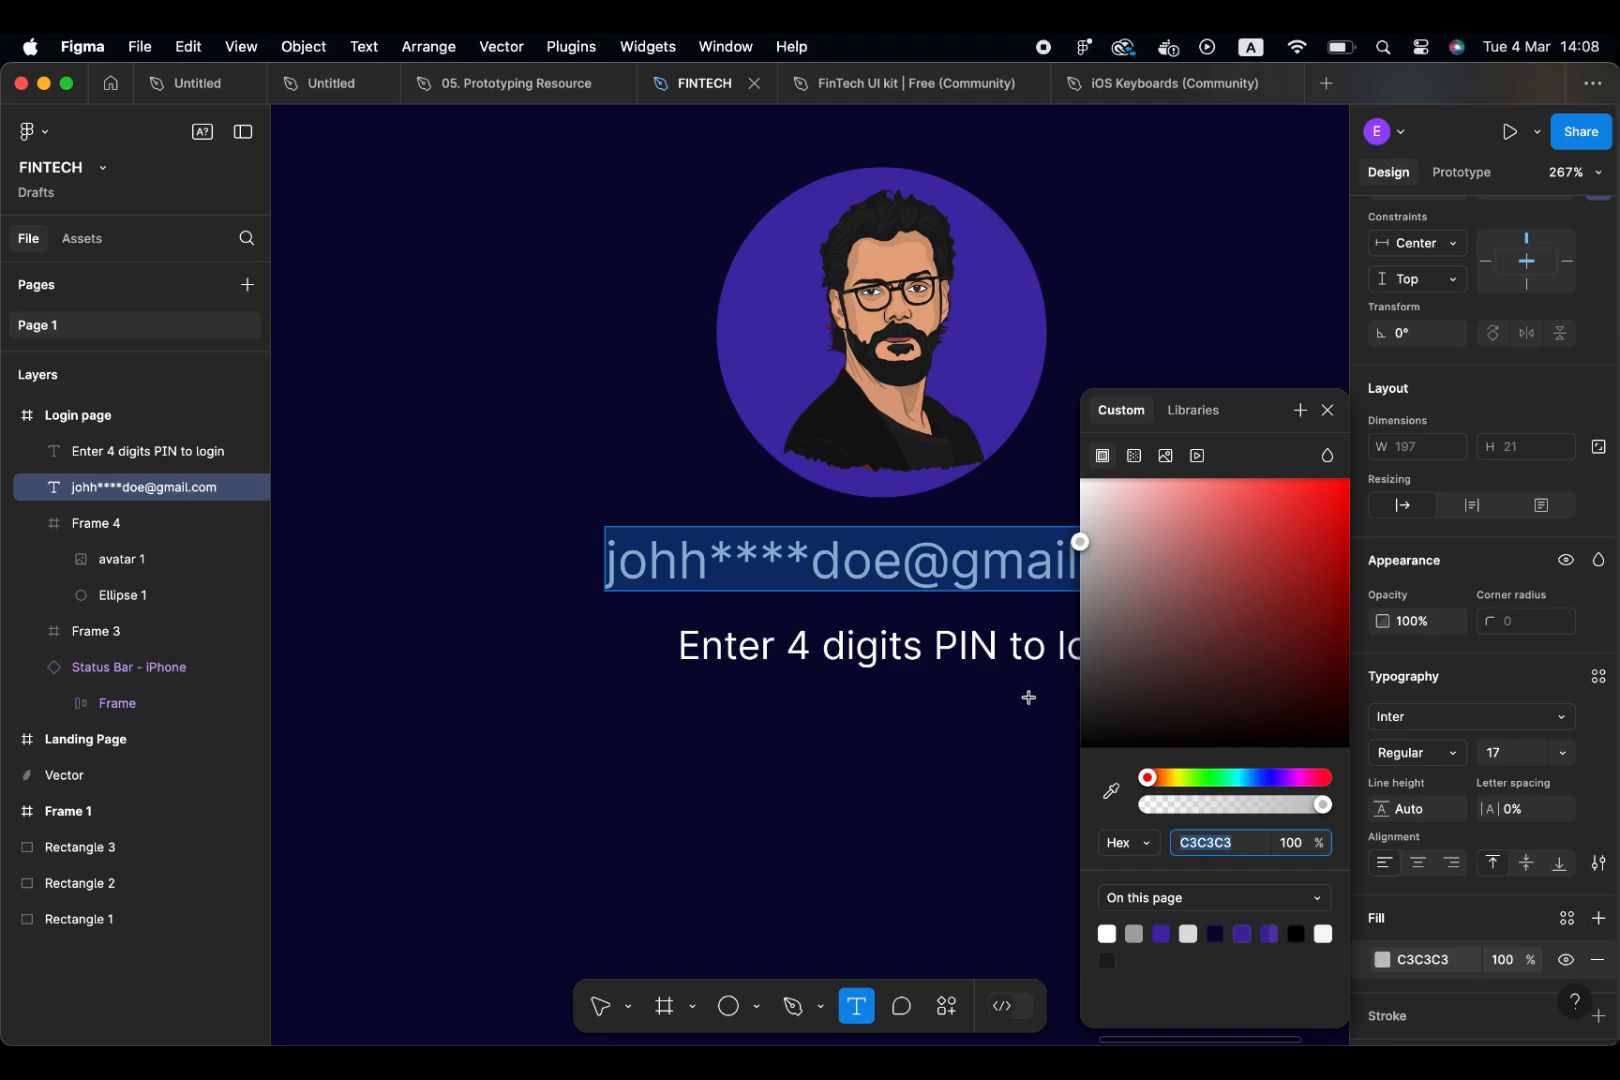
{"action": "left_click", "coordinate": [998, 661]}
{"action": "double_click", "coordinate": [998, 661]}
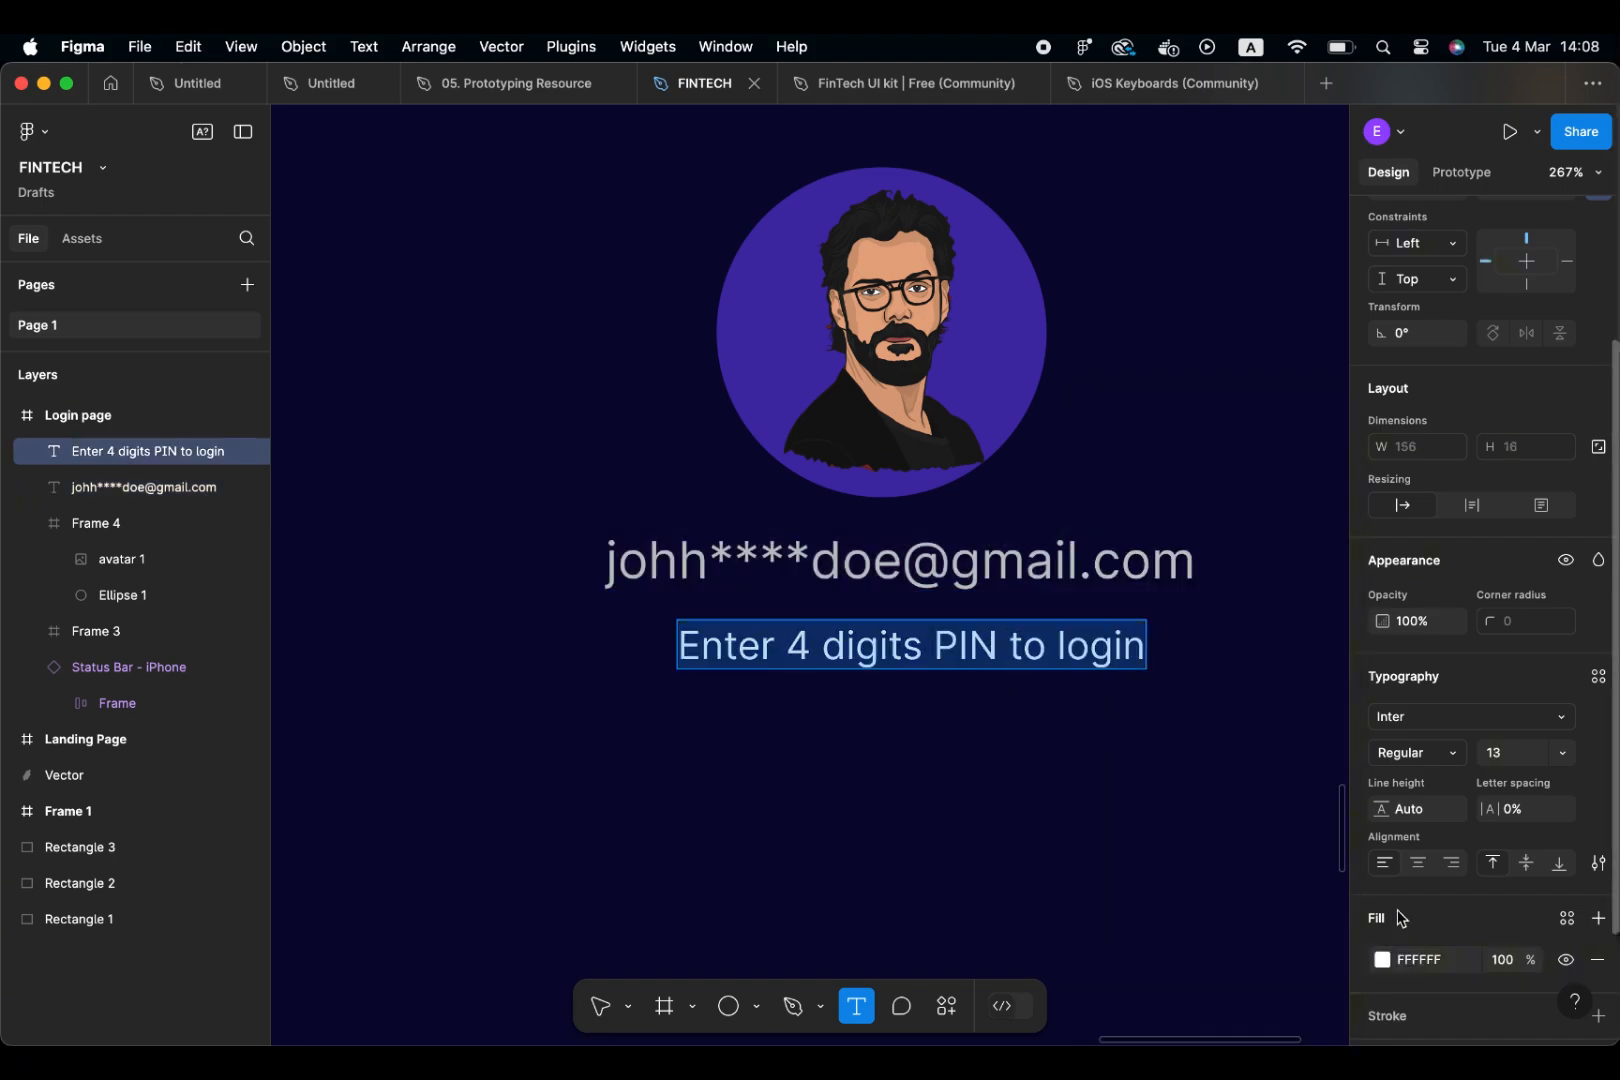
{"action": "left_click", "coordinate": [1436, 960]}
{"action": "key", "text": "super+v"}
{"action": "key", "text": "Return"}
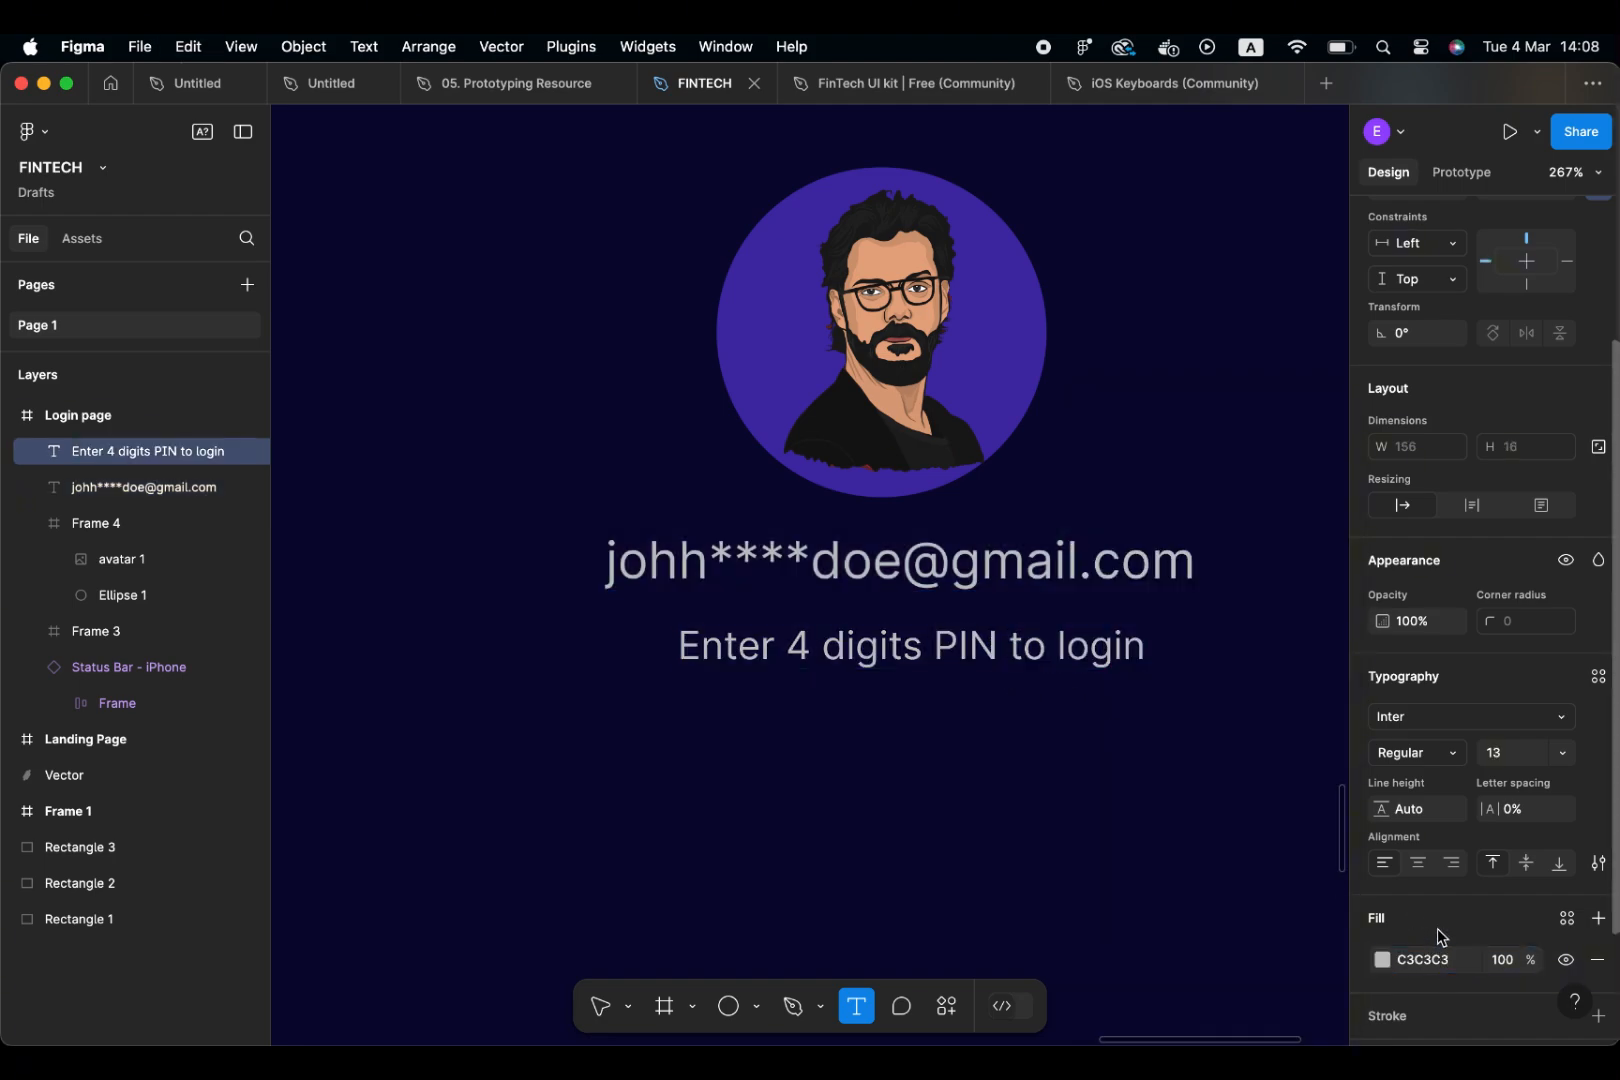
{"action": "key", "text": "shift+0"}
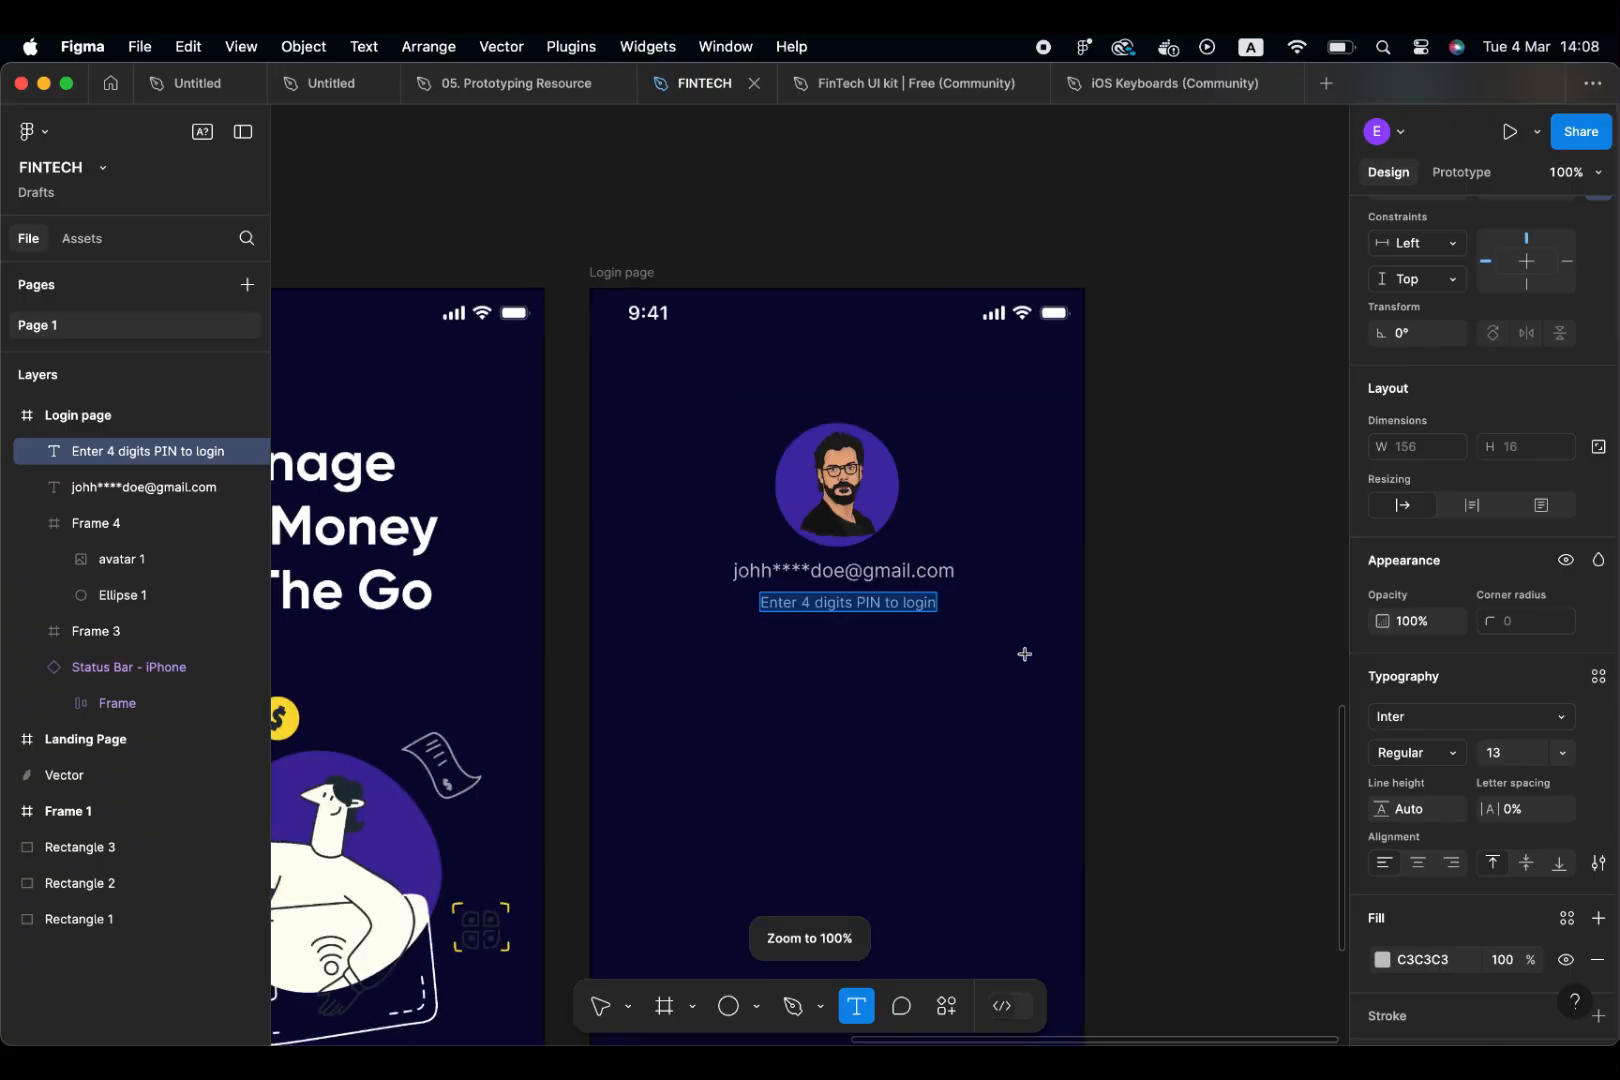
{"action": "left_click", "coordinate": [1181, 625]}
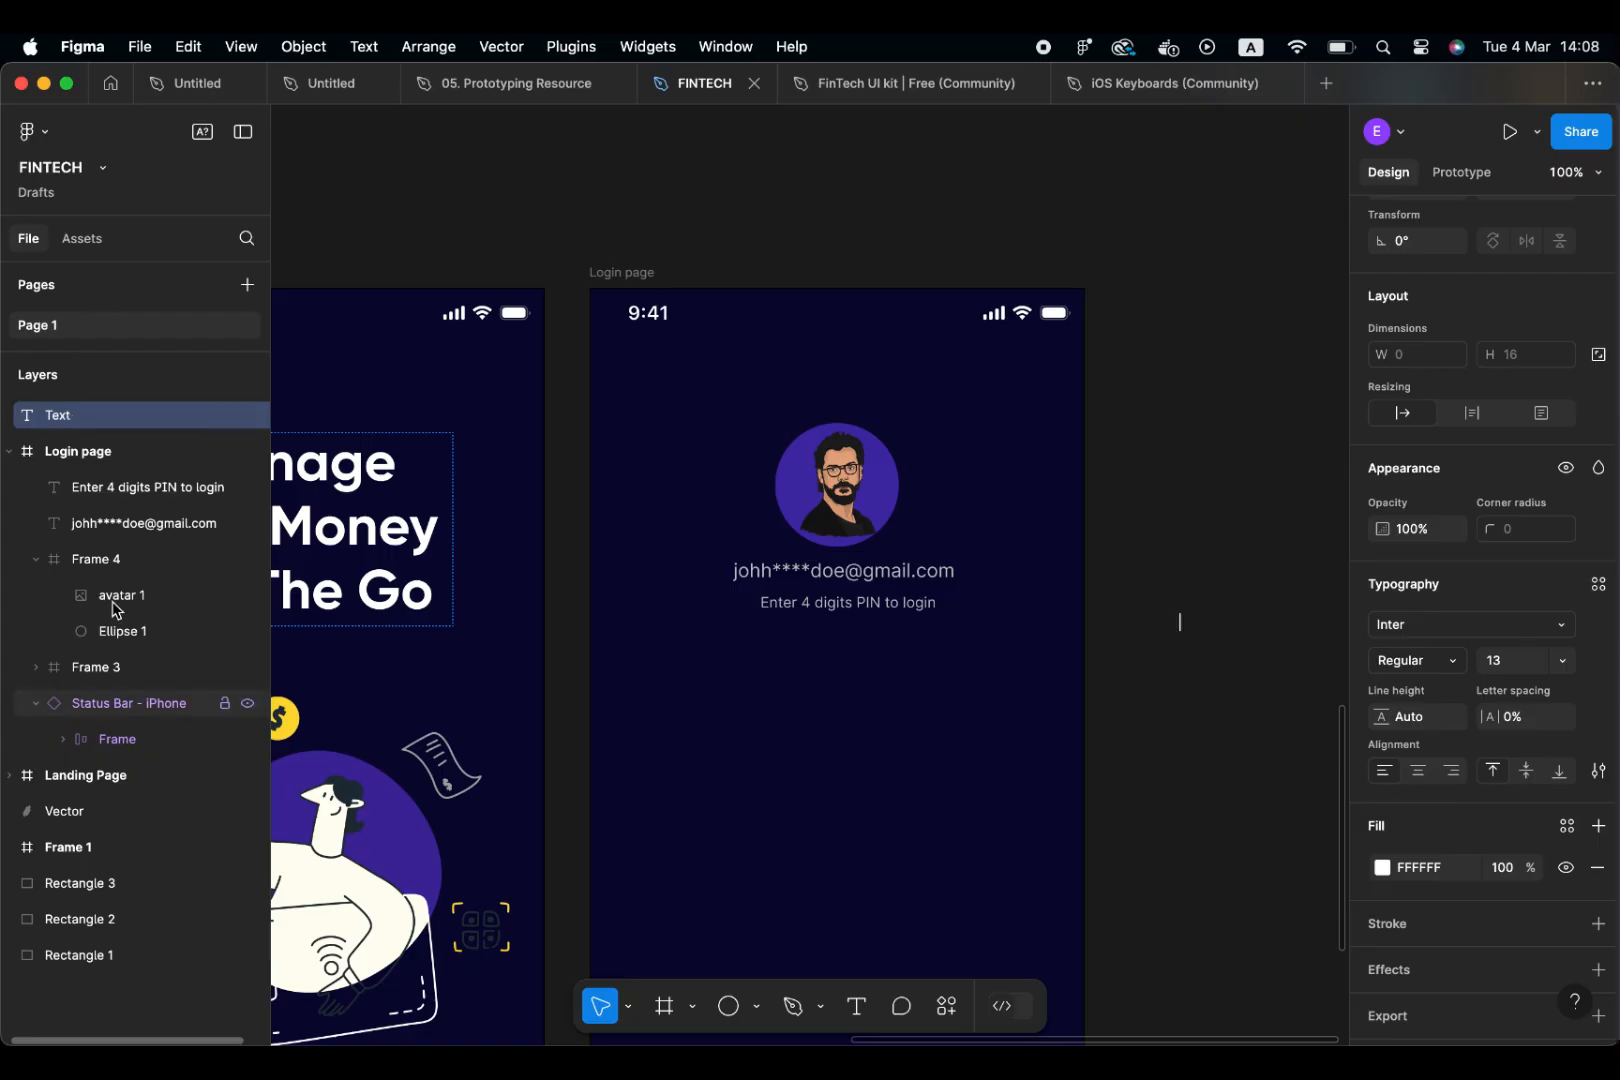
Show the layout grids and draw a rectangle of 74 × 50 under the PIN prompt at X 90, Y 320 on the Login page
{"action": "left_click", "coordinate": [119, 443]}
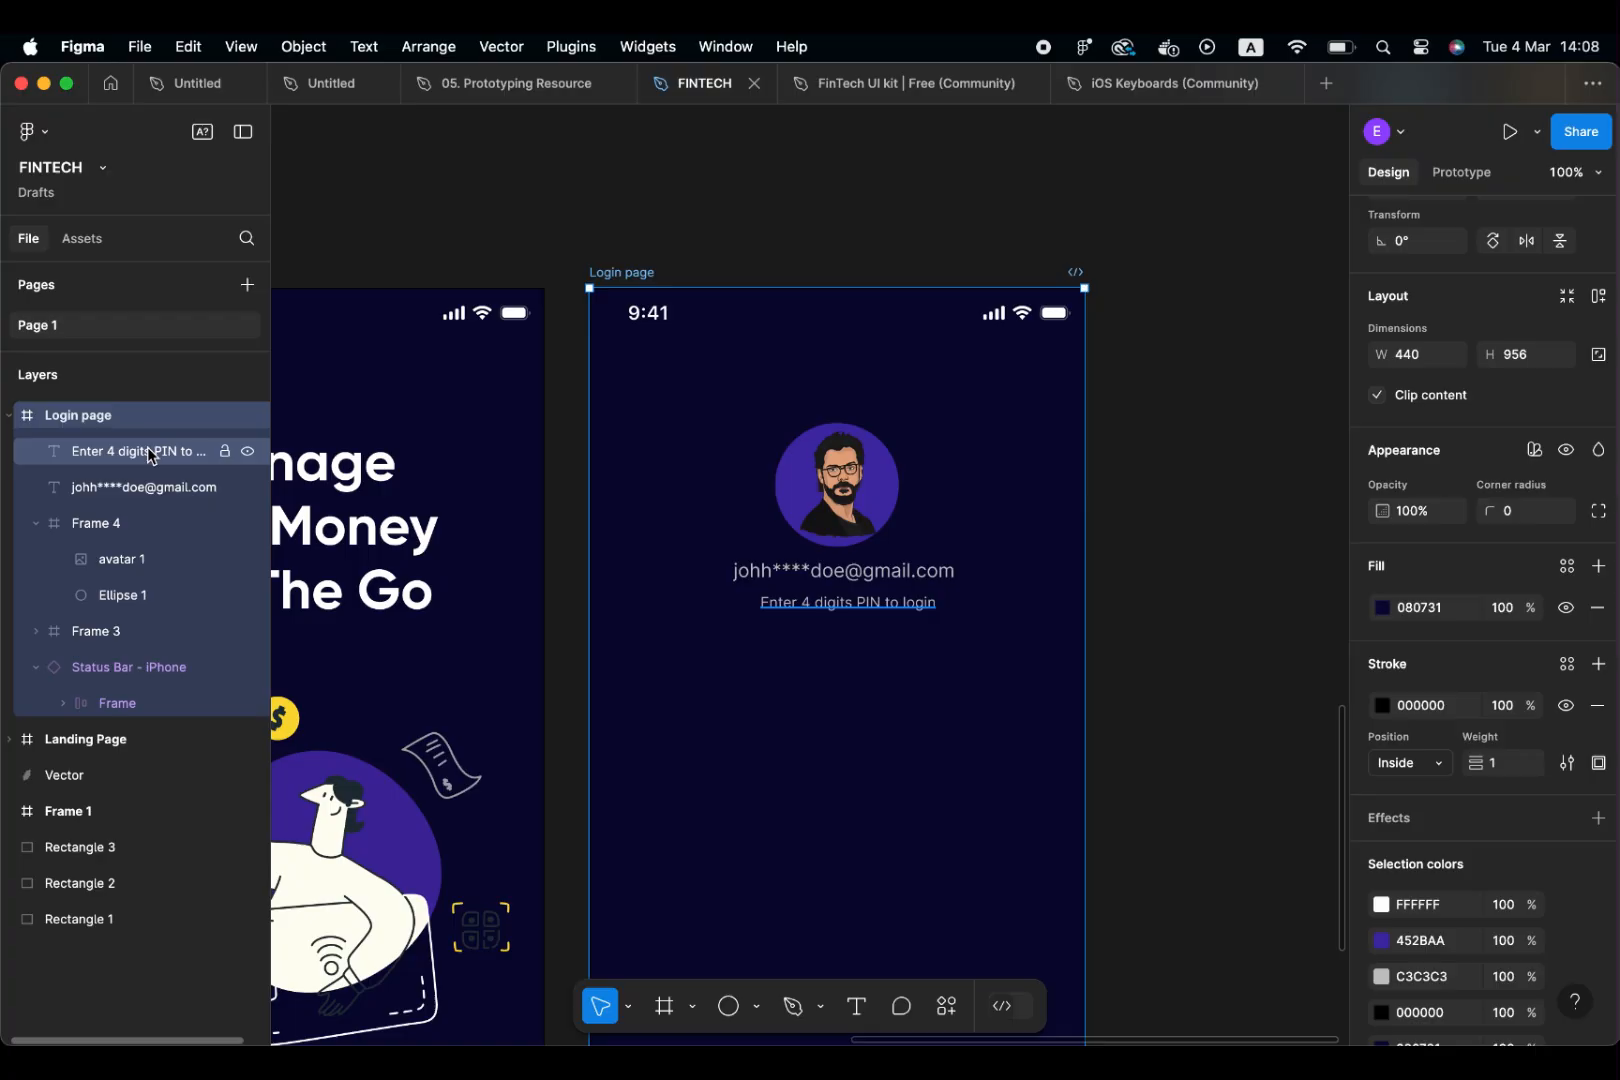
{"action": "scroll", "coordinate": [904, 548], "scroll_direction": "down", "scroll_amount": 5}
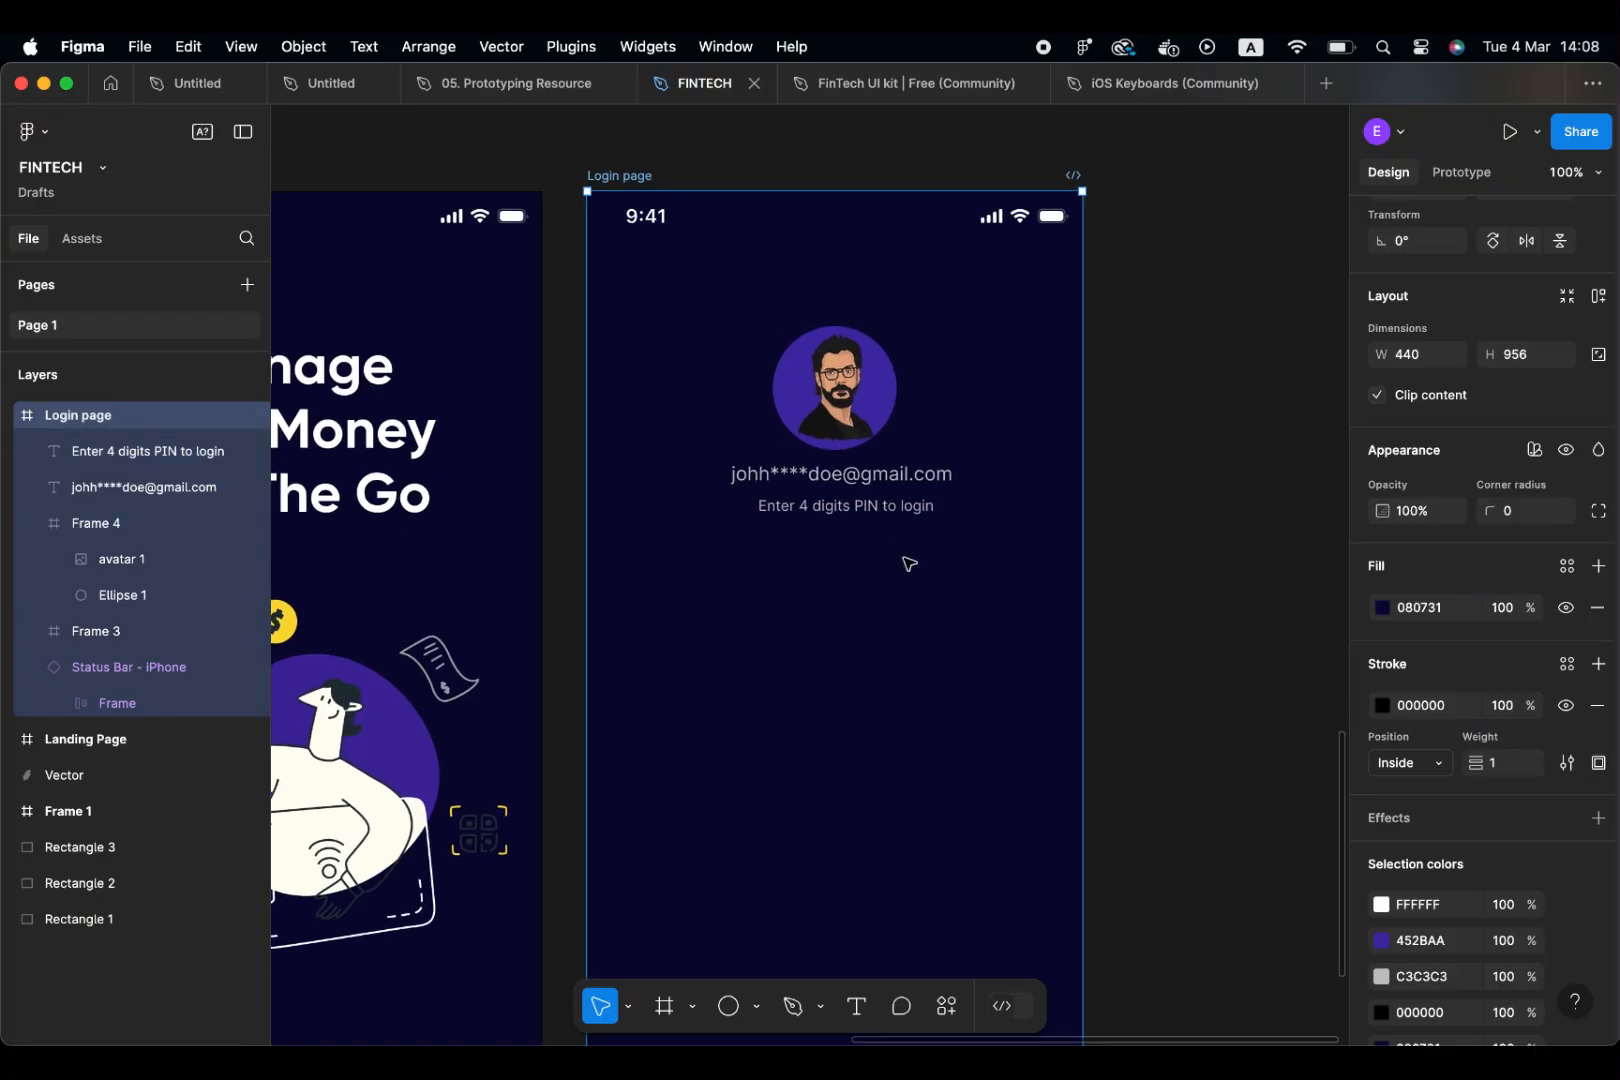
{"action": "left_click", "coordinate": [756, 1006]}
{"action": "left_click", "coordinate": [780, 783]}
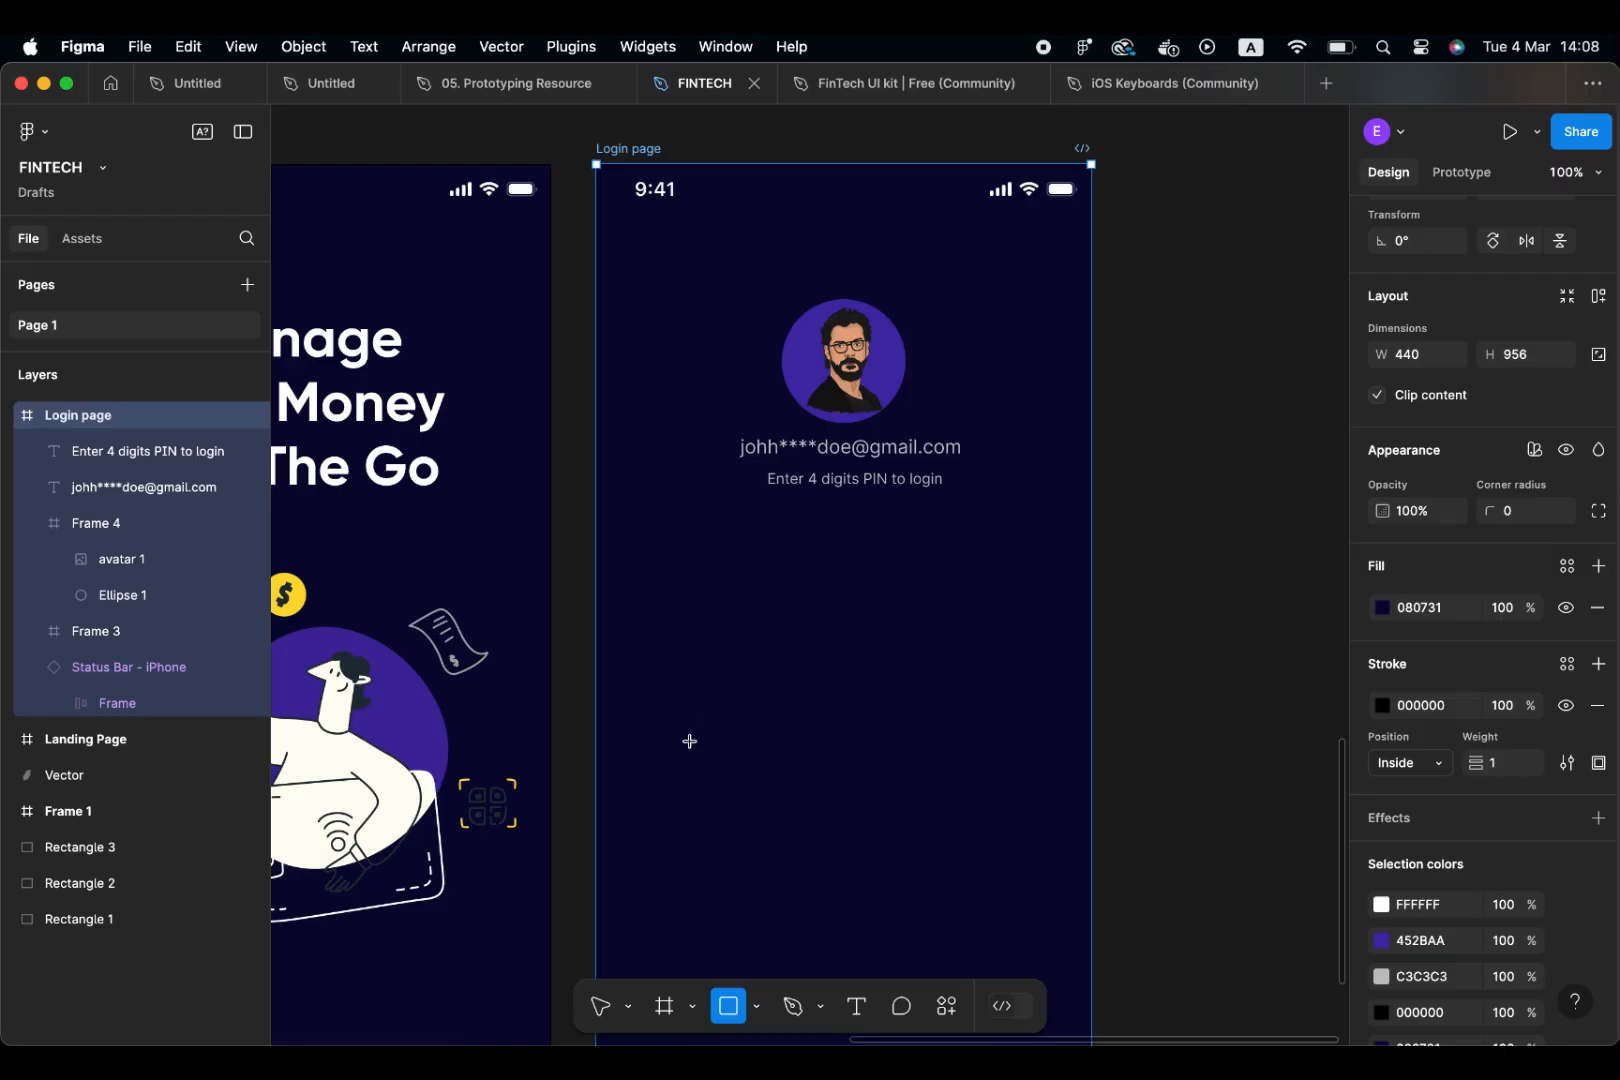
{"action": "key", "text": "ctrl+g"}
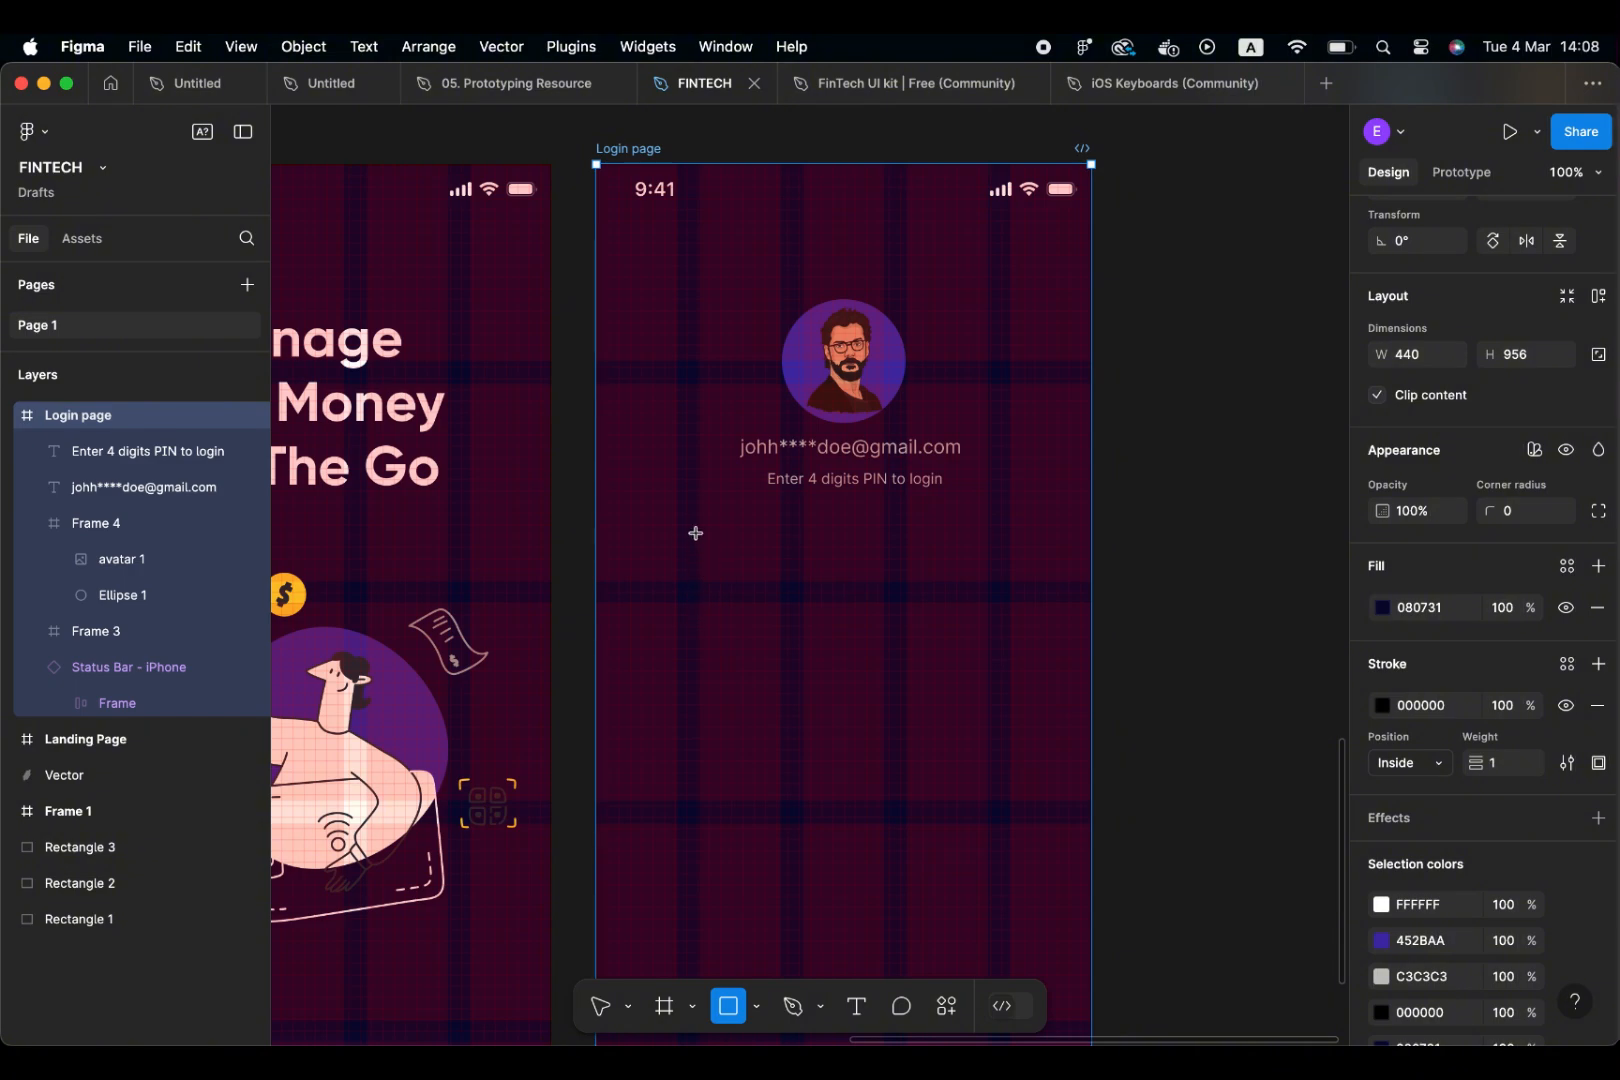
{"action": "left_click_drag", "start_coordinate": [696, 528], "coordinate": [782, 580]}
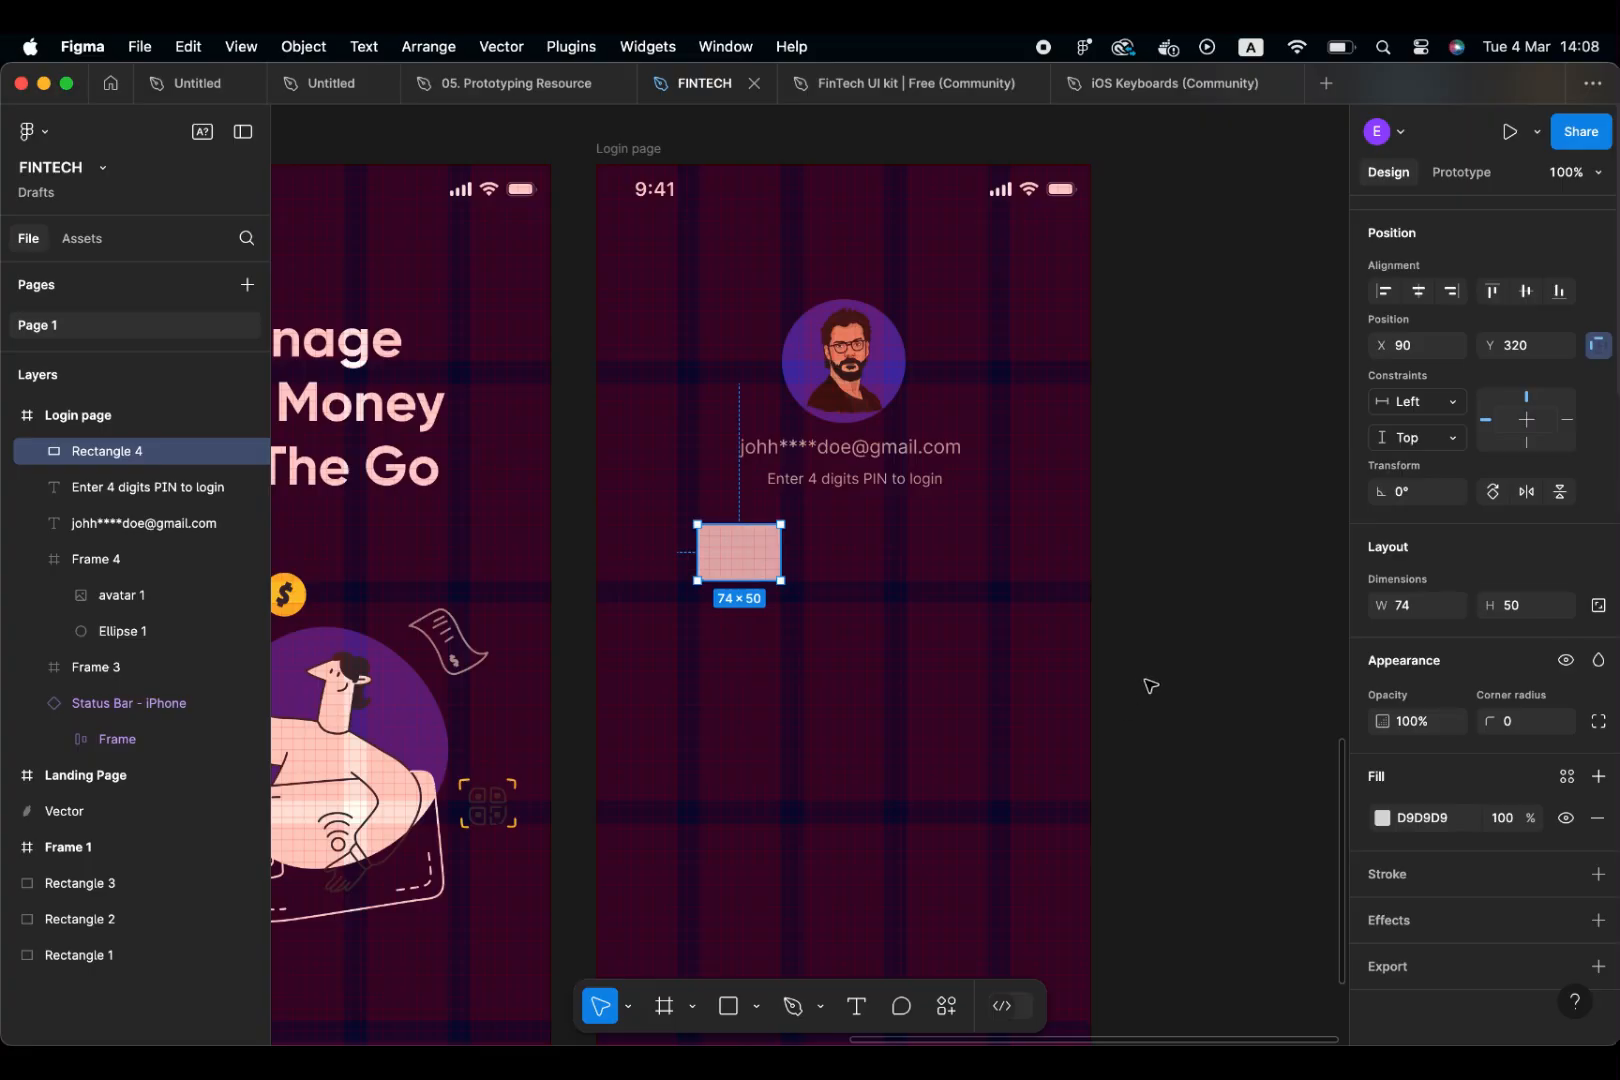
Change the new rectangle's fill to near-white FBFBFB
{"action": "left_click", "coordinate": [1383, 818]}
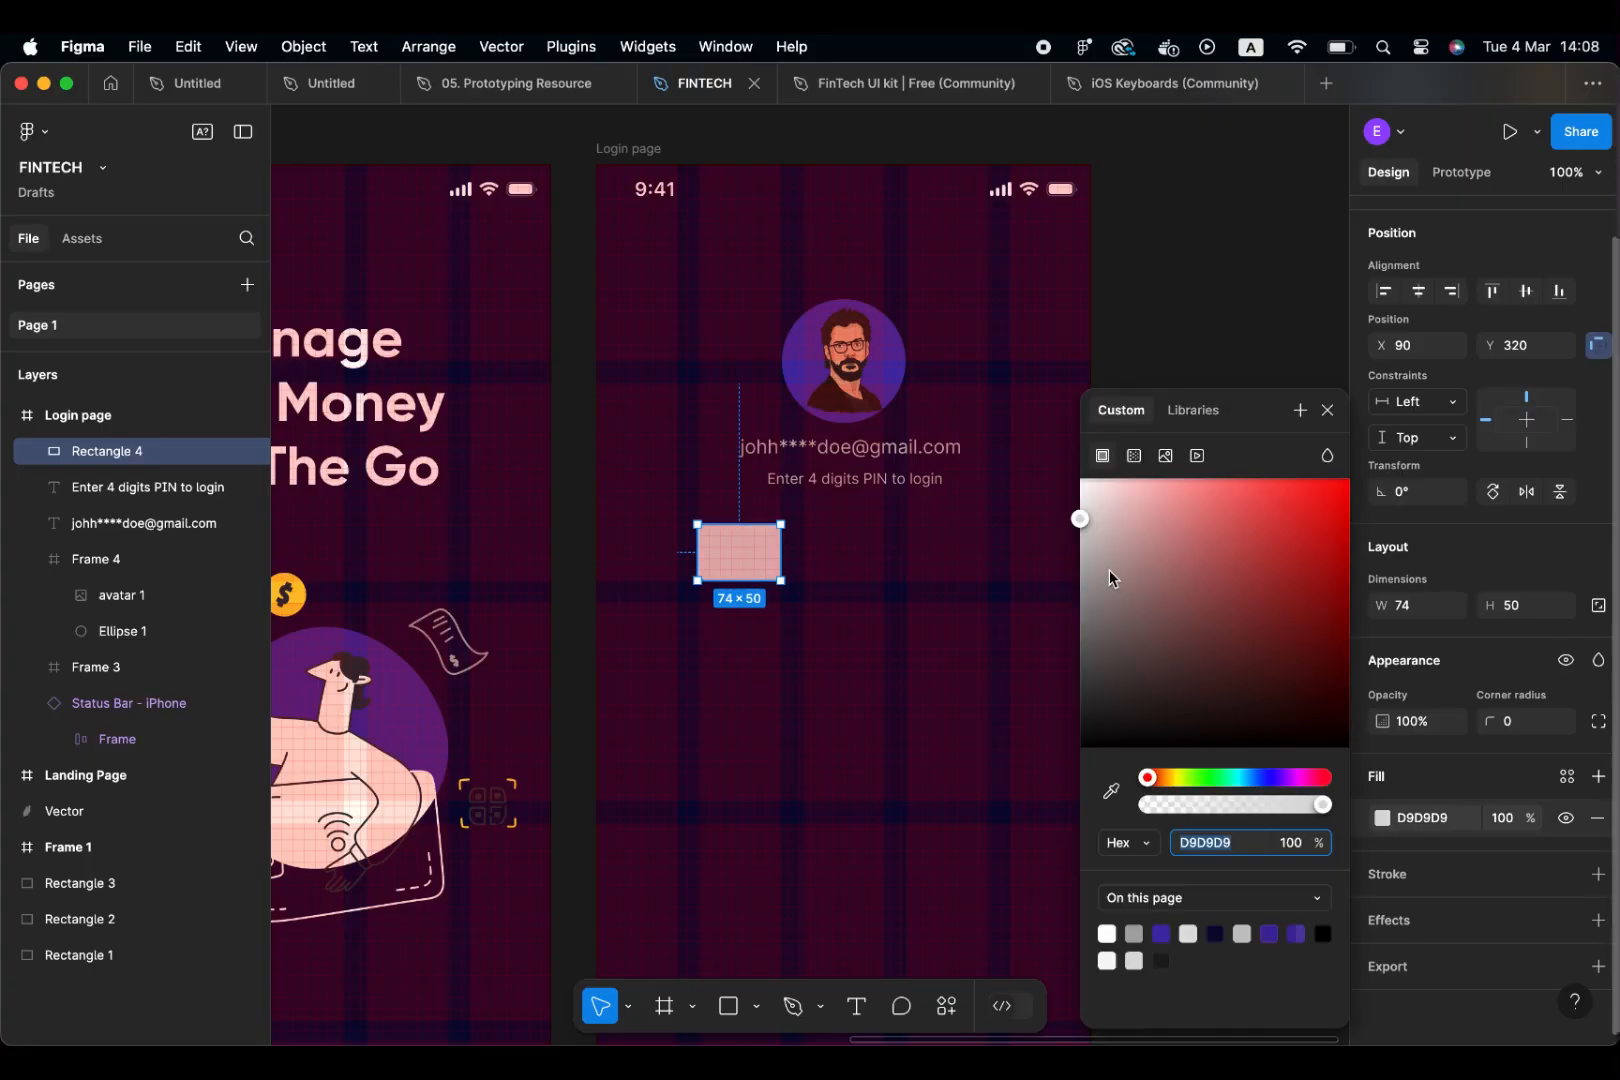
{"action": "left_click_drag", "start_coordinate": [1109, 578], "coordinate": [1062, 498]}
{"action": "left_click", "coordinate": [1327, 410]}
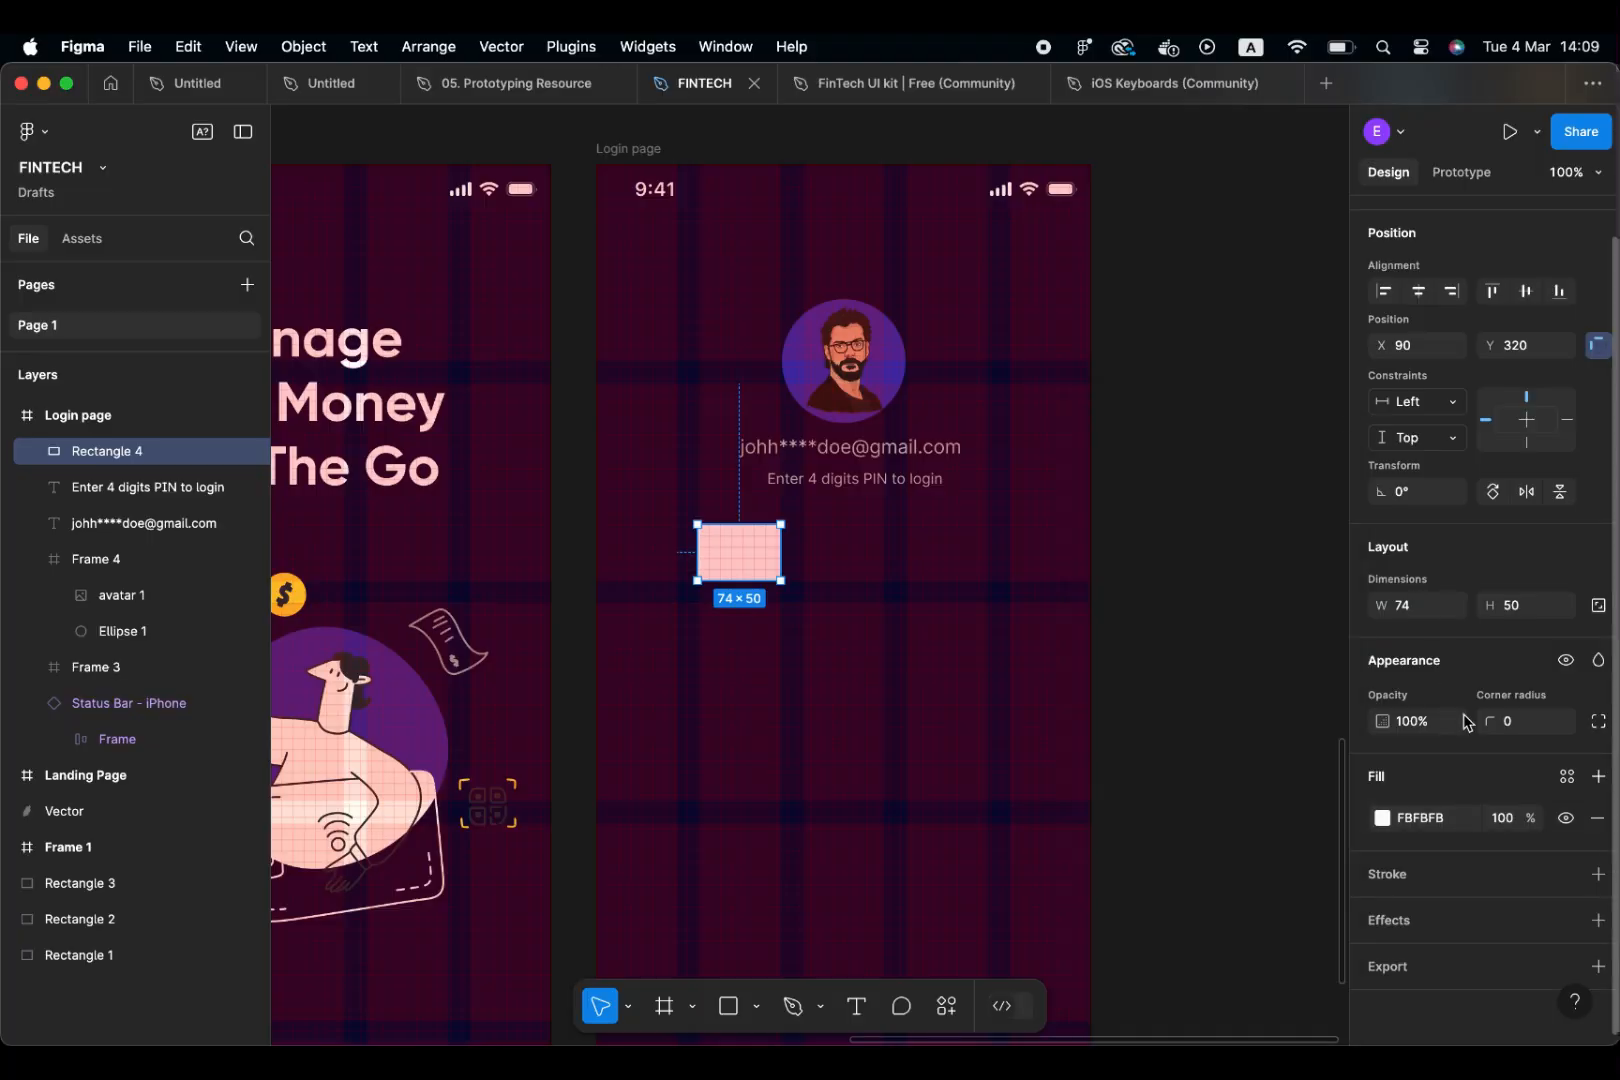
Add a stroke to the rectangle and set its fill opacity to 0%
{"action": "left_click", "coordinate": [1598, 874]}
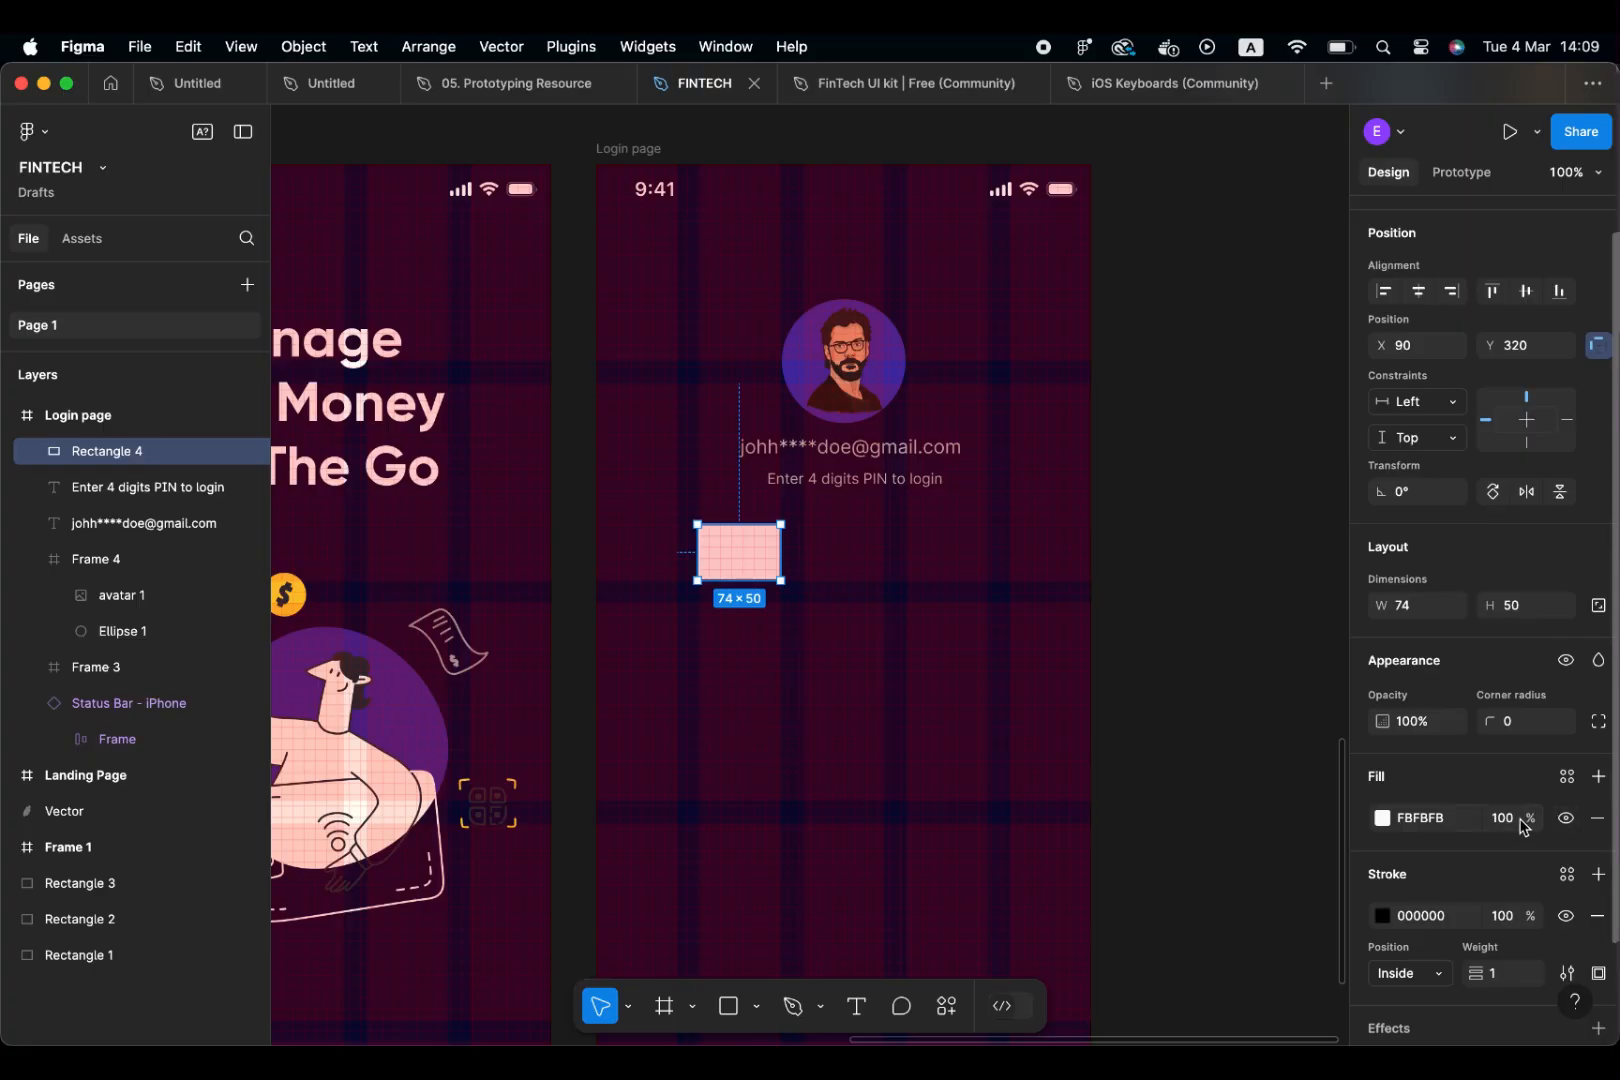
{"action": "left_click", "coordinate": [1460, 822]}
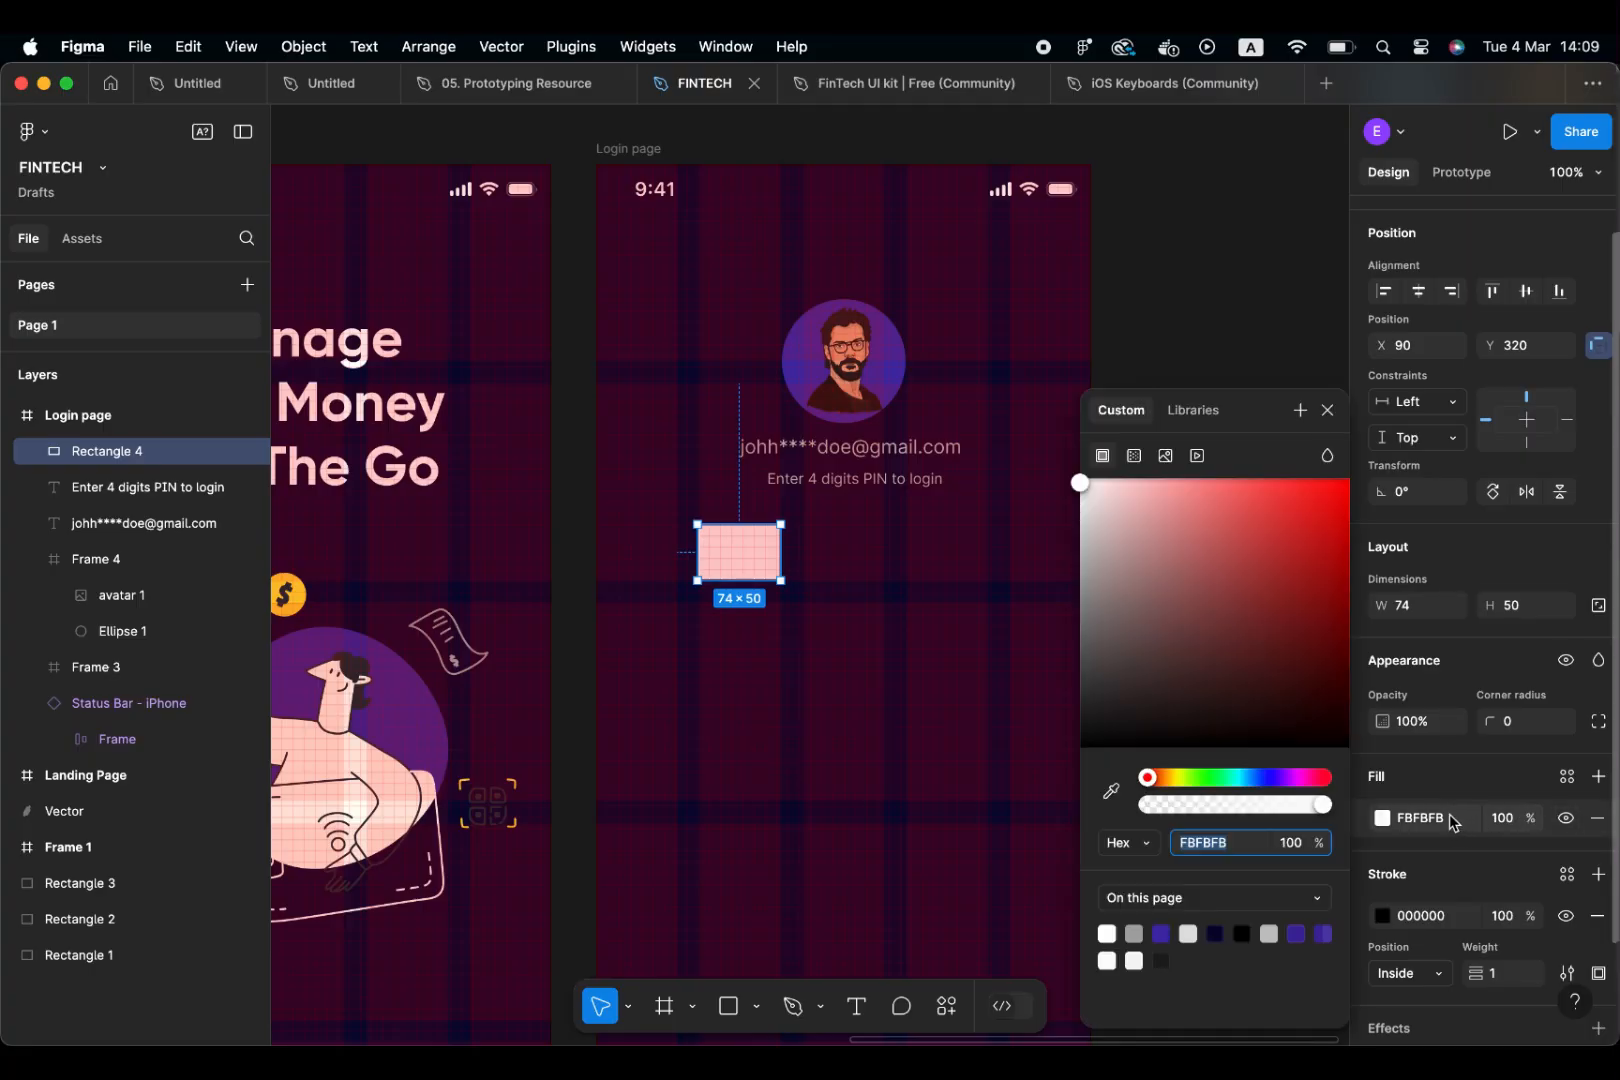
{"action": "left_click", "coordinate": [1494, 822]}
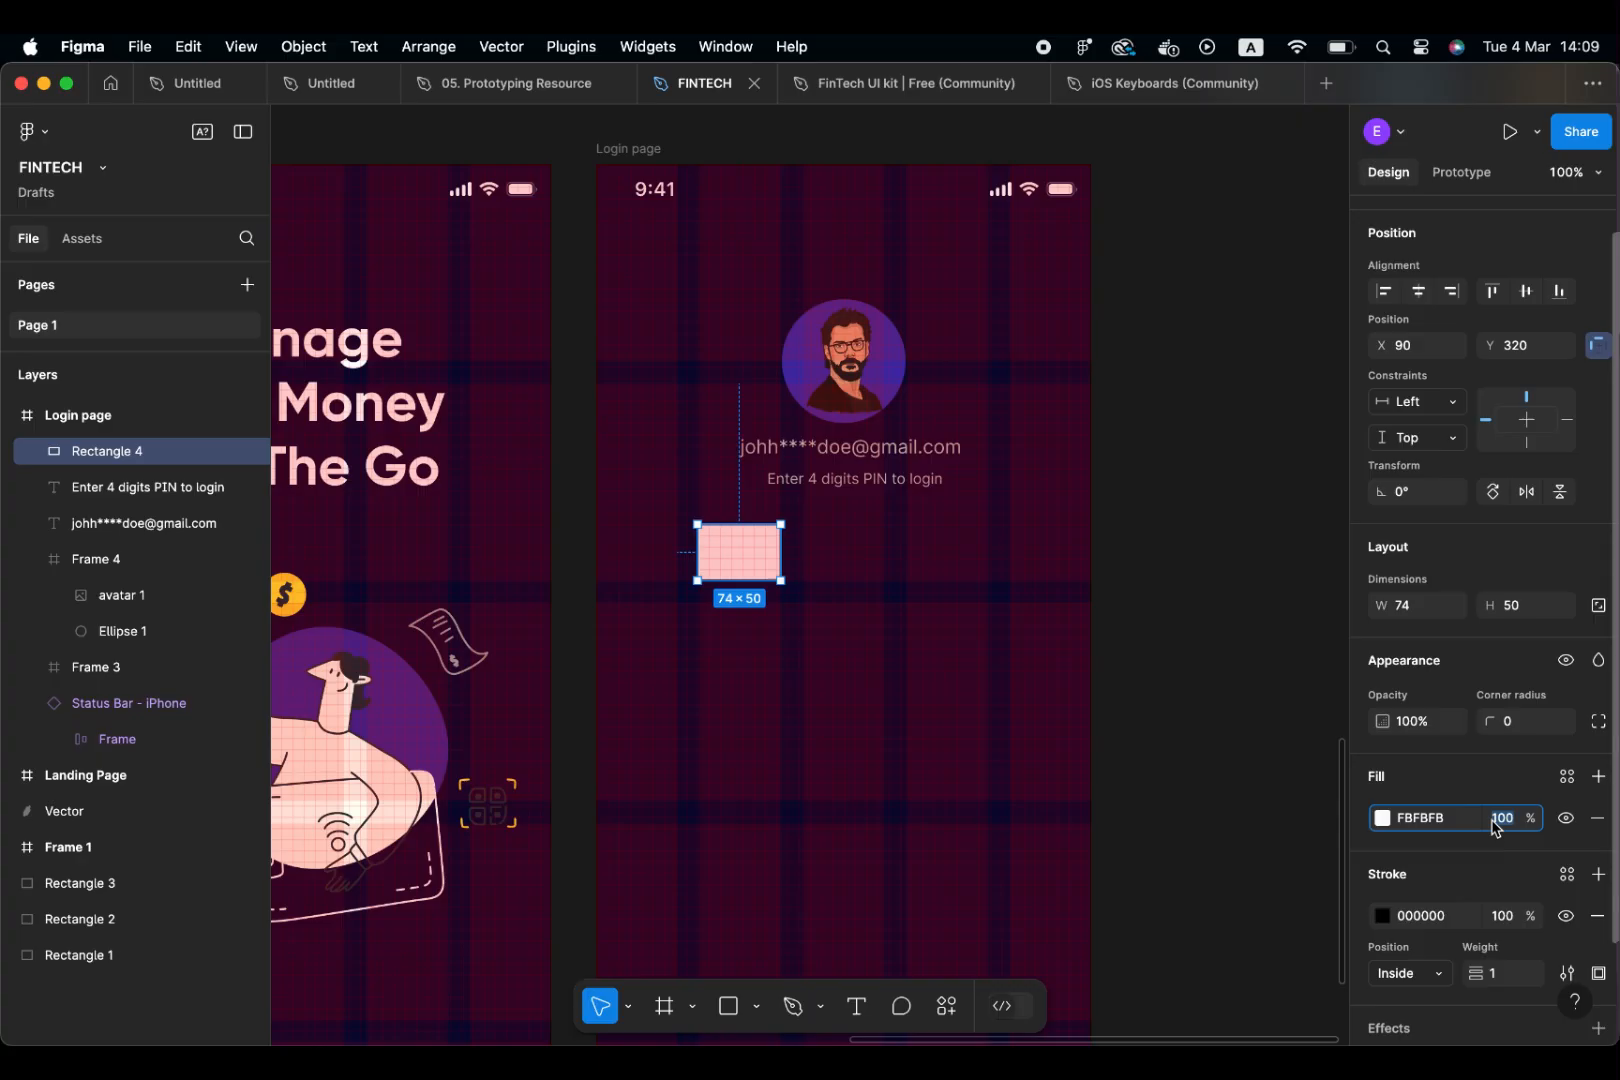
{"action": "type", "text": "0"}
{"action": "key", "text": "Return"}
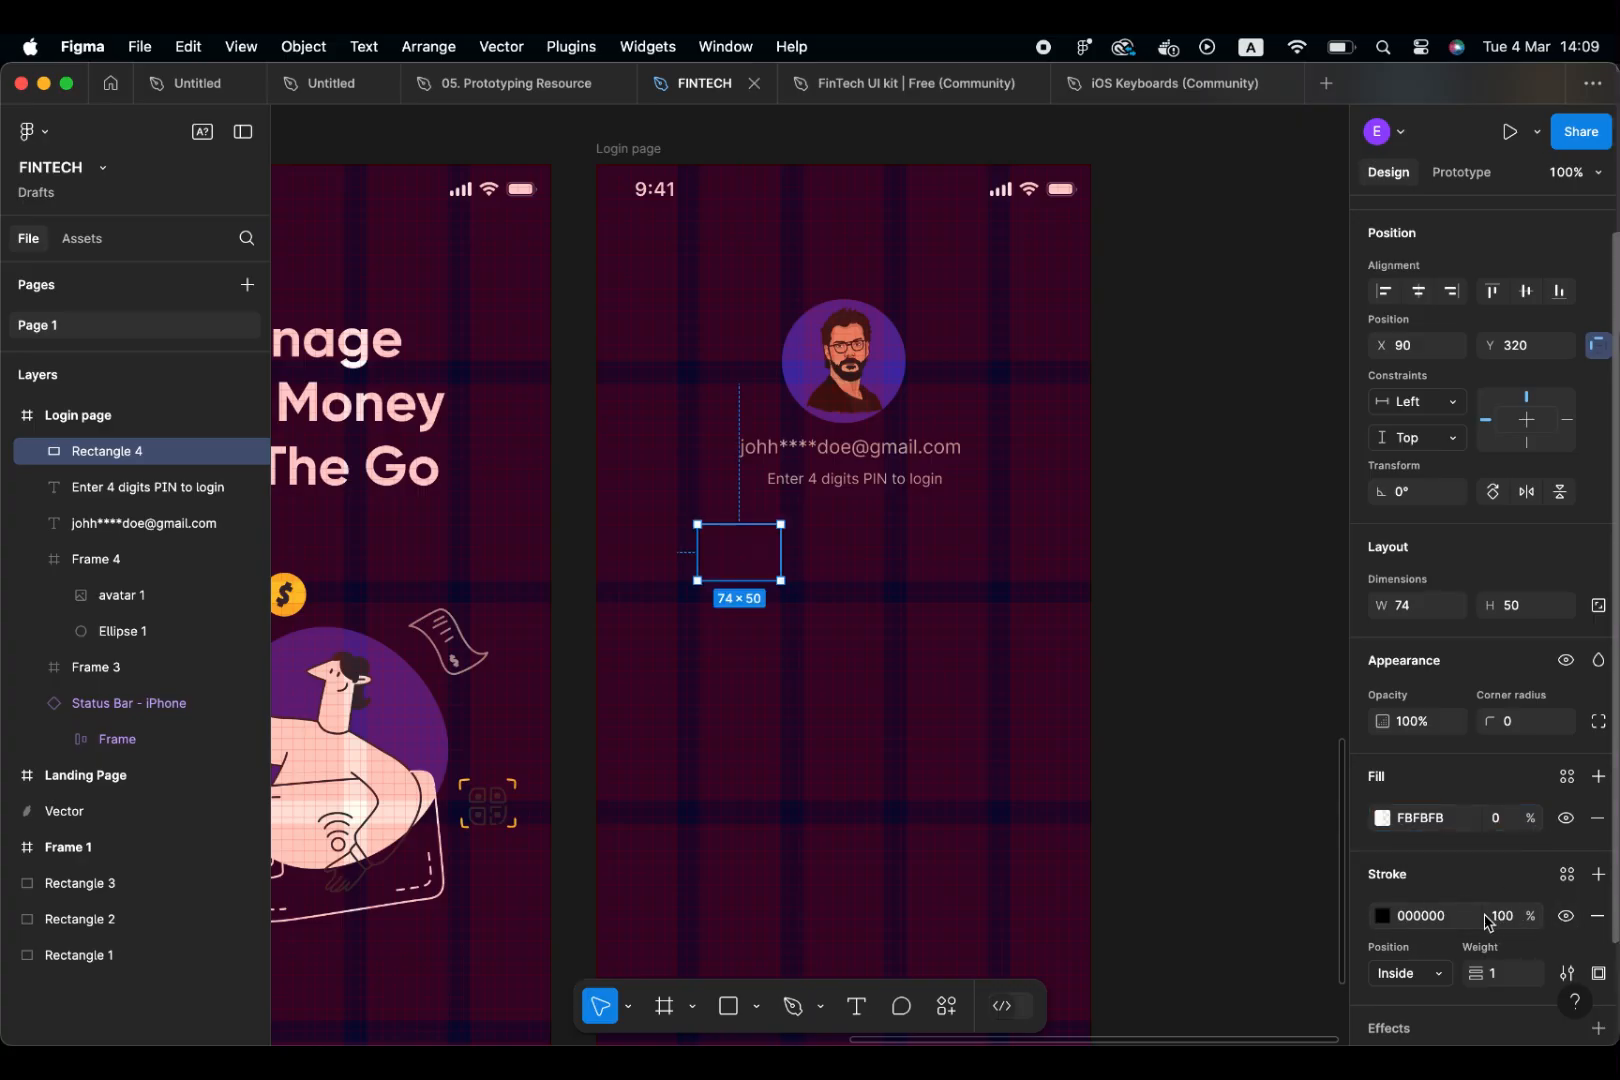
Try to pick a different colour for the rectangle's stroke
{"action": "left_click", "coordinate": [1382, 917]}
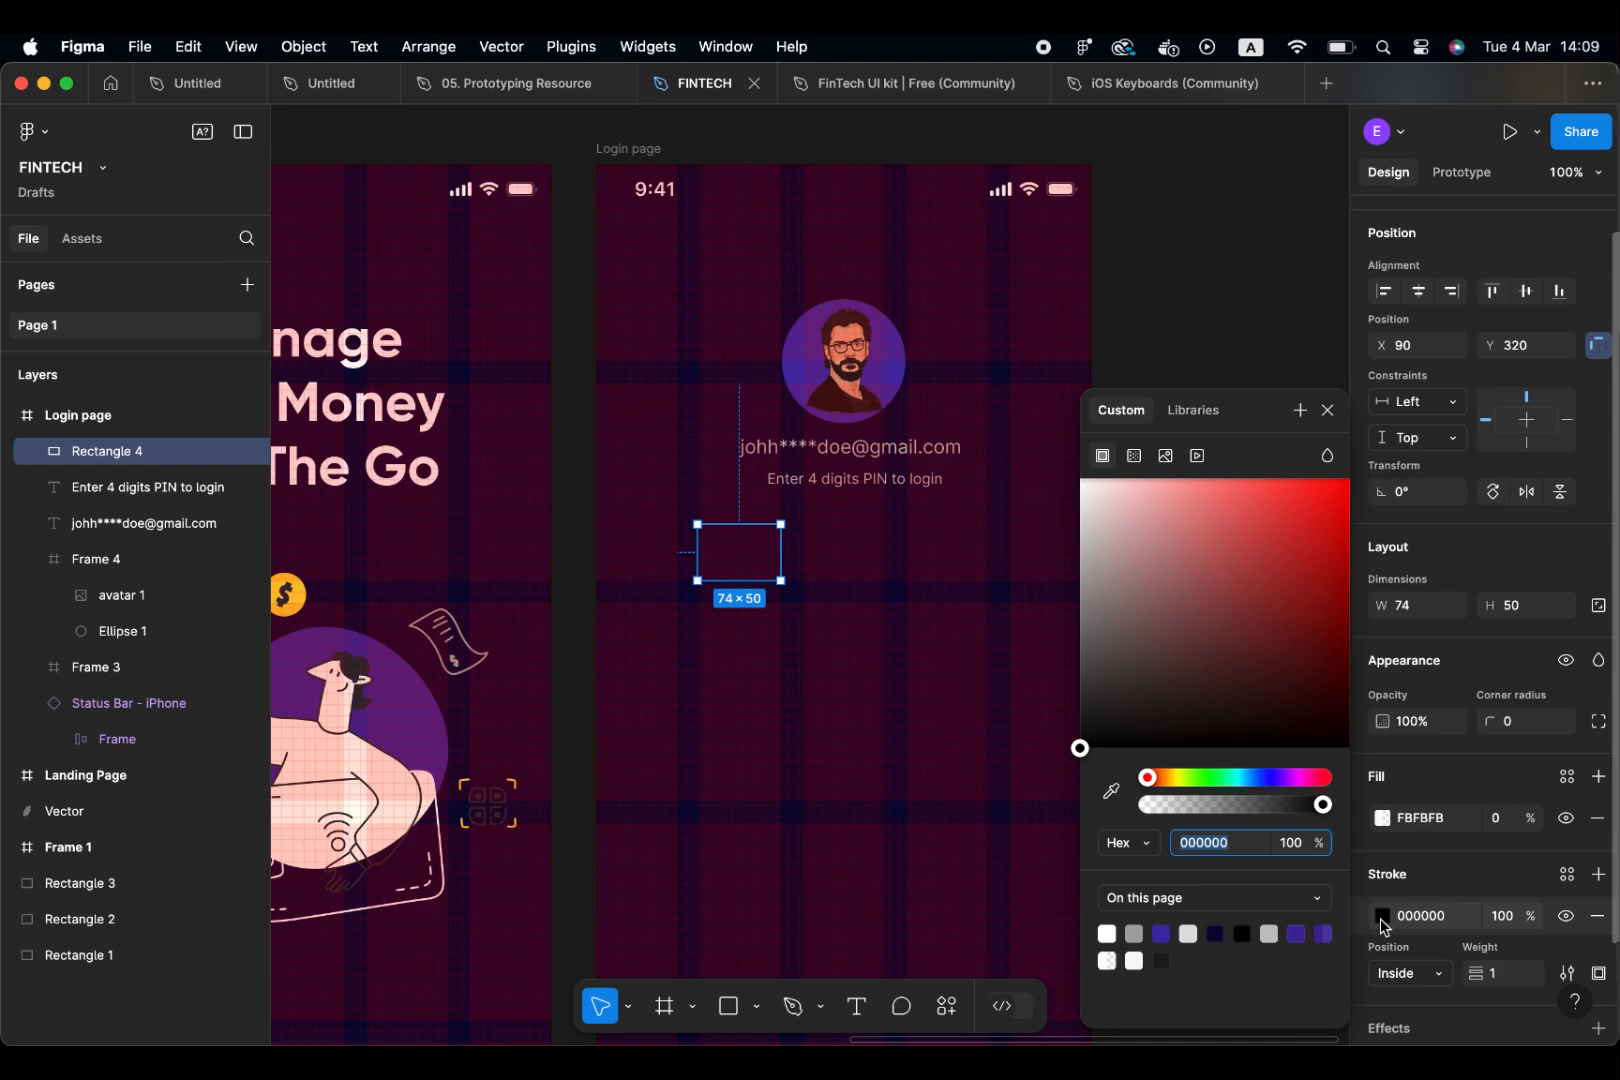
{"action": "left_click_drag", "start_coordinate": [1254, 695], "coordinate": [1294, 784]}
{"action": "key", "text": "Return"}
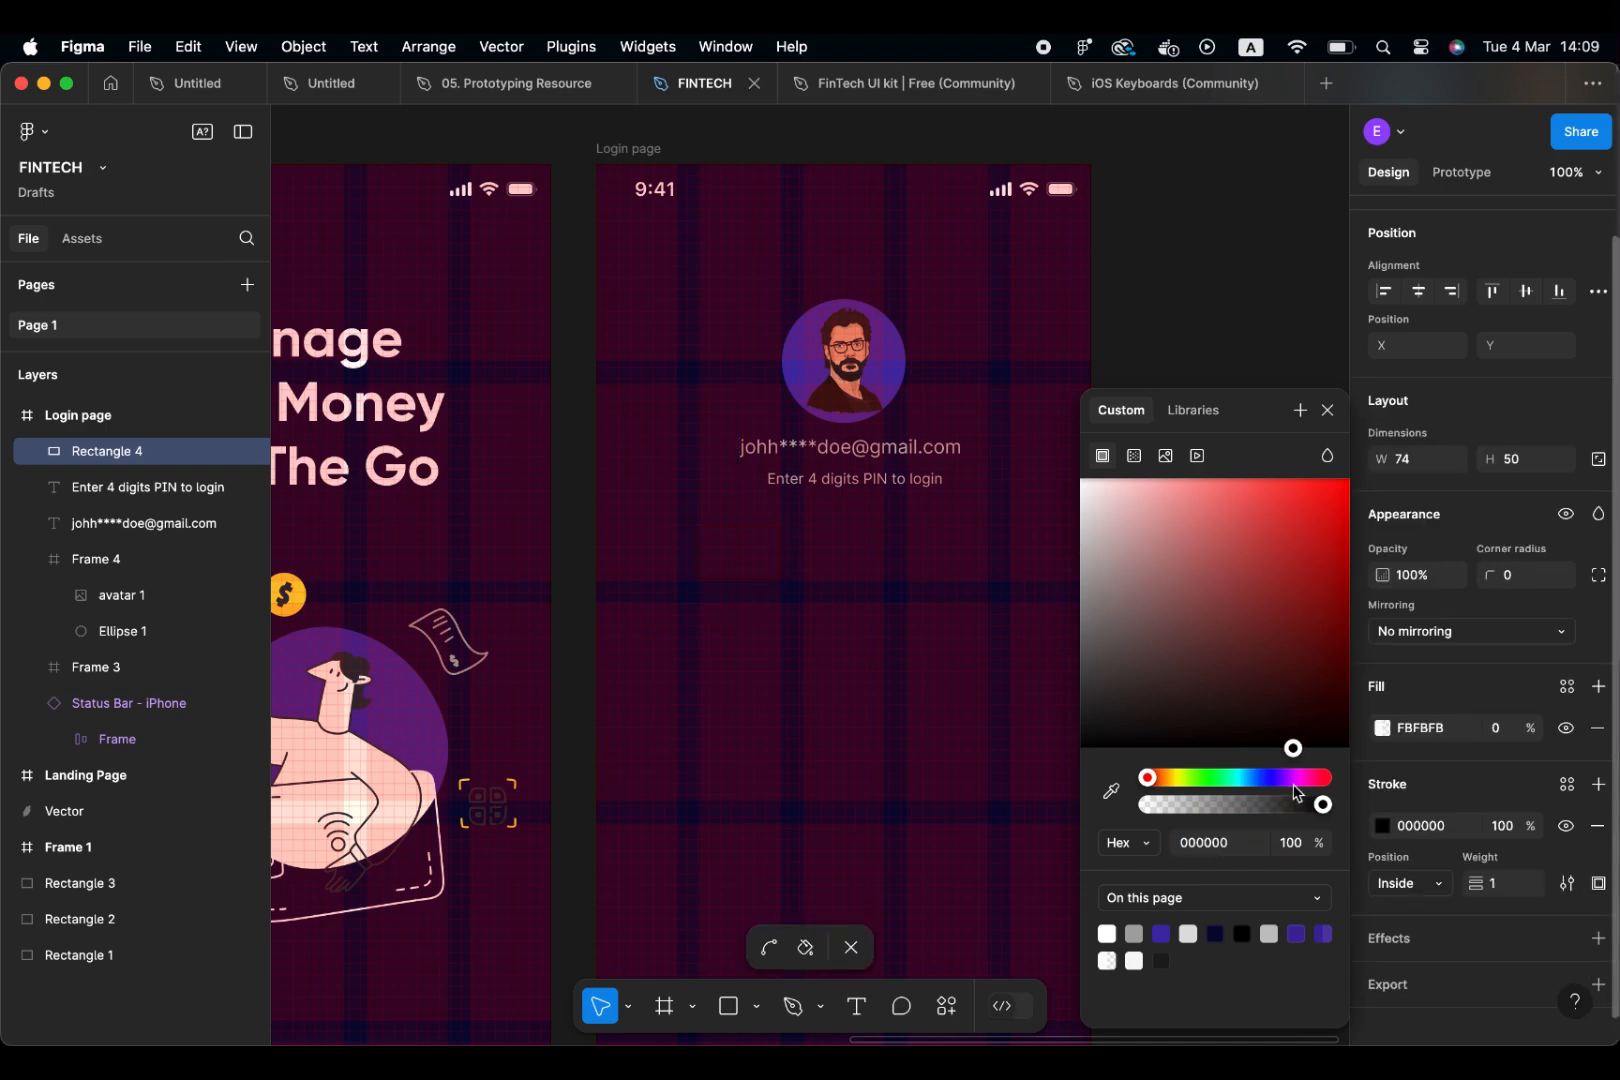
{"action": "left_click", "coordinate": [1412, 800]}
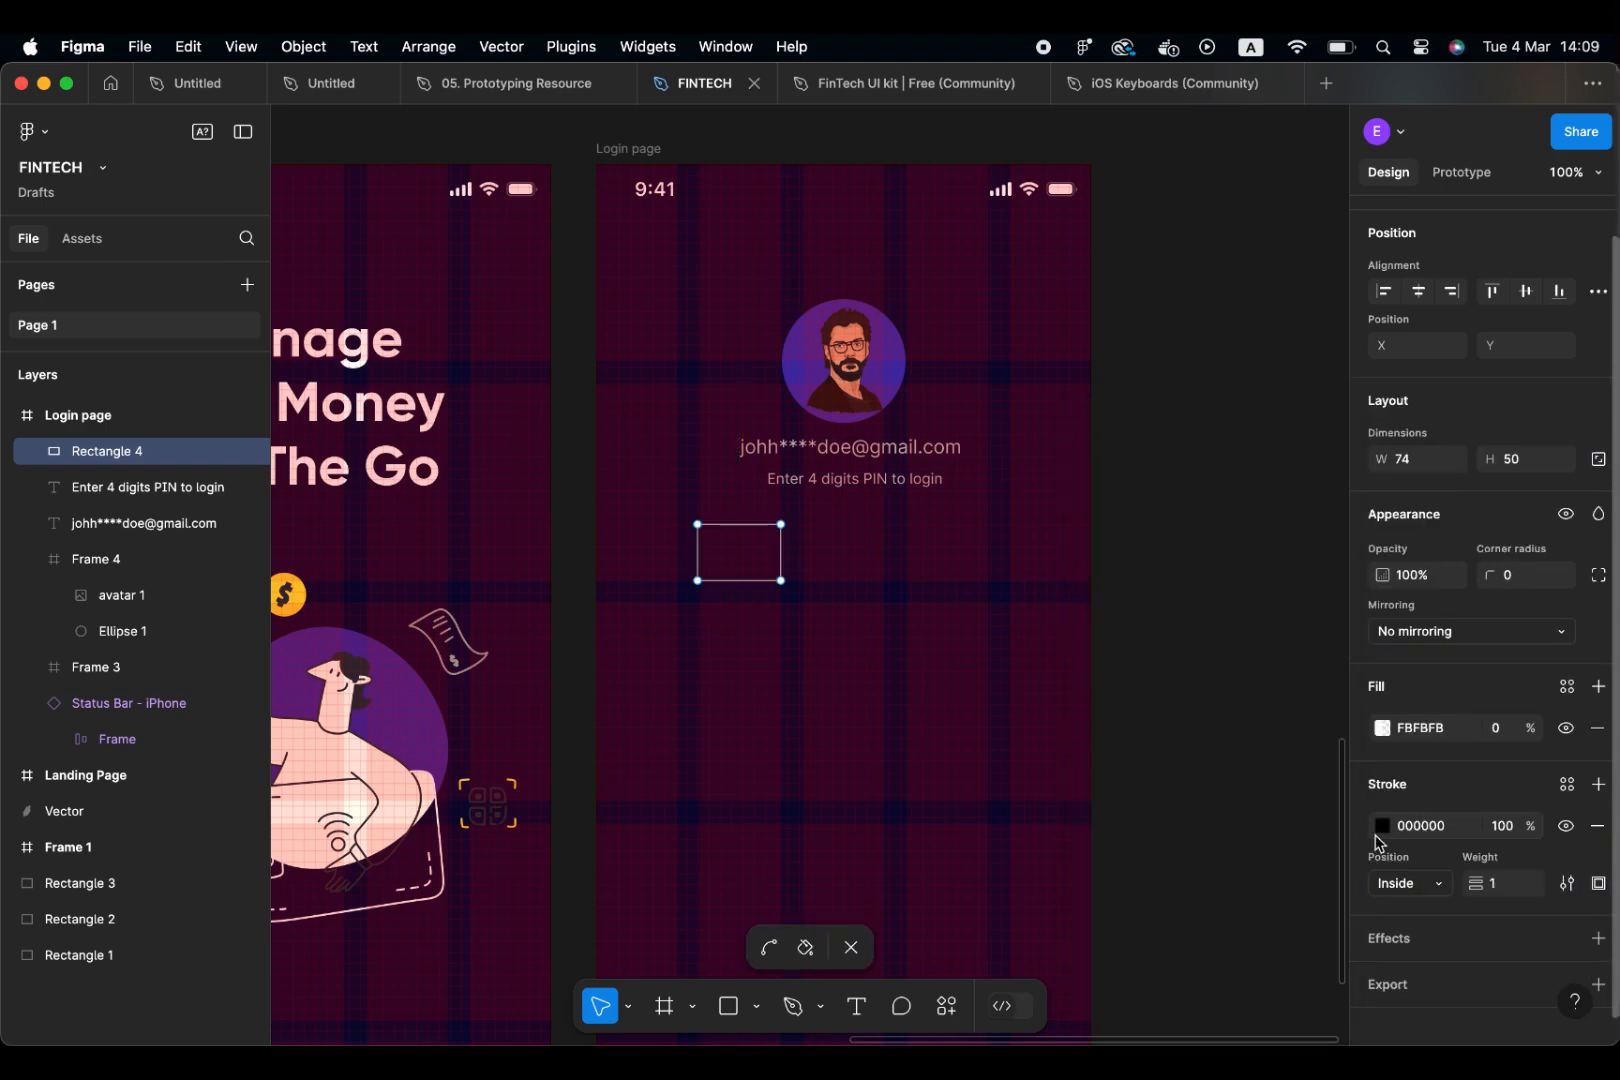
Hide the layout grids and set the rectangle's fill opacity to 100%
{"action": "key", "text": "ctrl+g"}
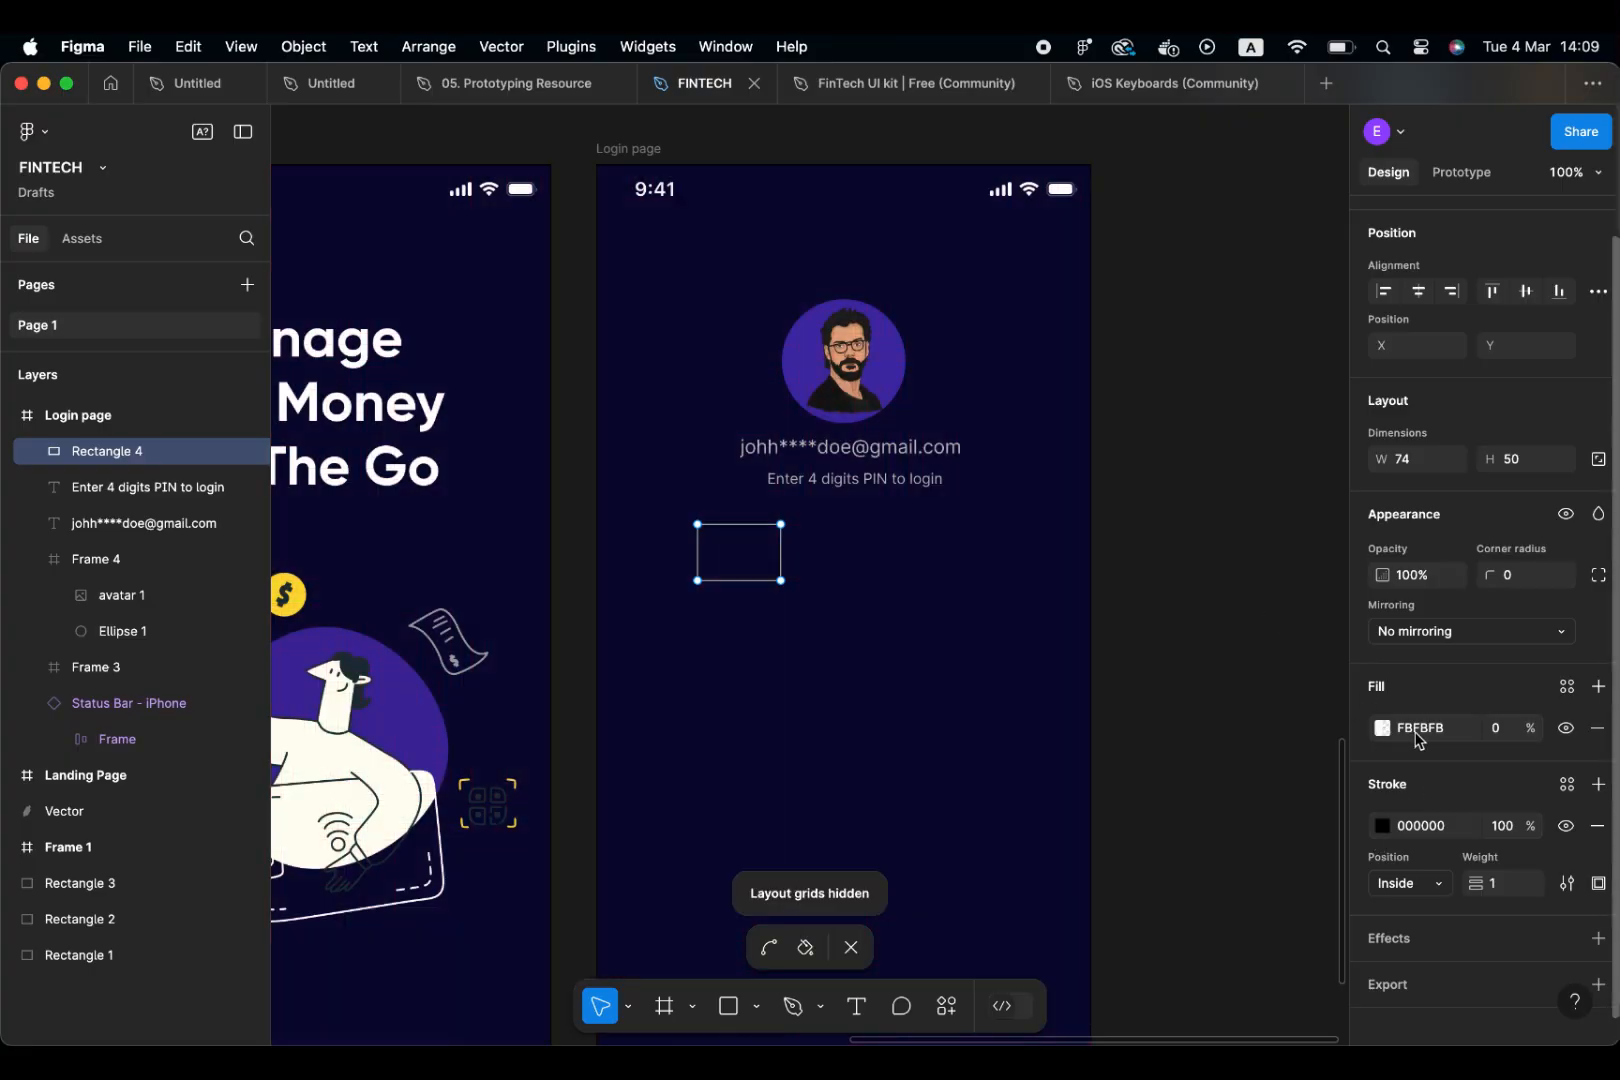
{"action": "left_click", "coordinate": [1528, 727]}
{"action": "type", "text": "100"}
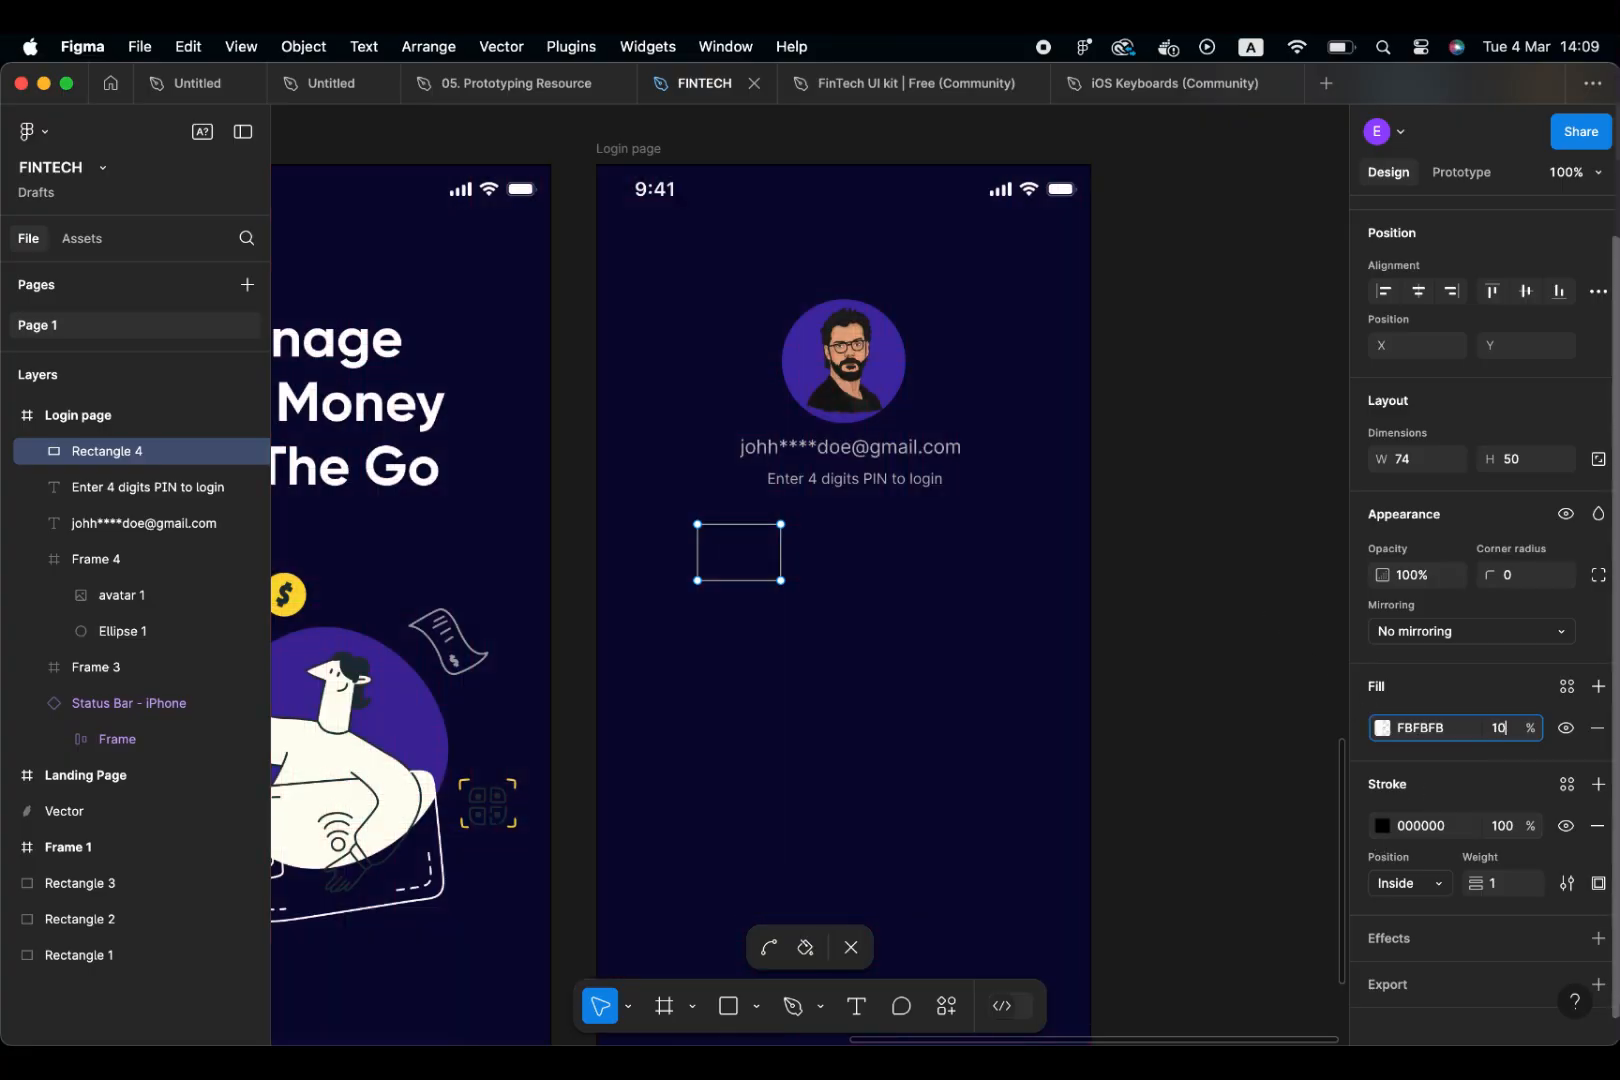
{"action": "key", "text": "Return"}
Lower the rectangle's fill opacity step by step to 77%
{"action": "left_click", "coordinate": [1383, 728]}
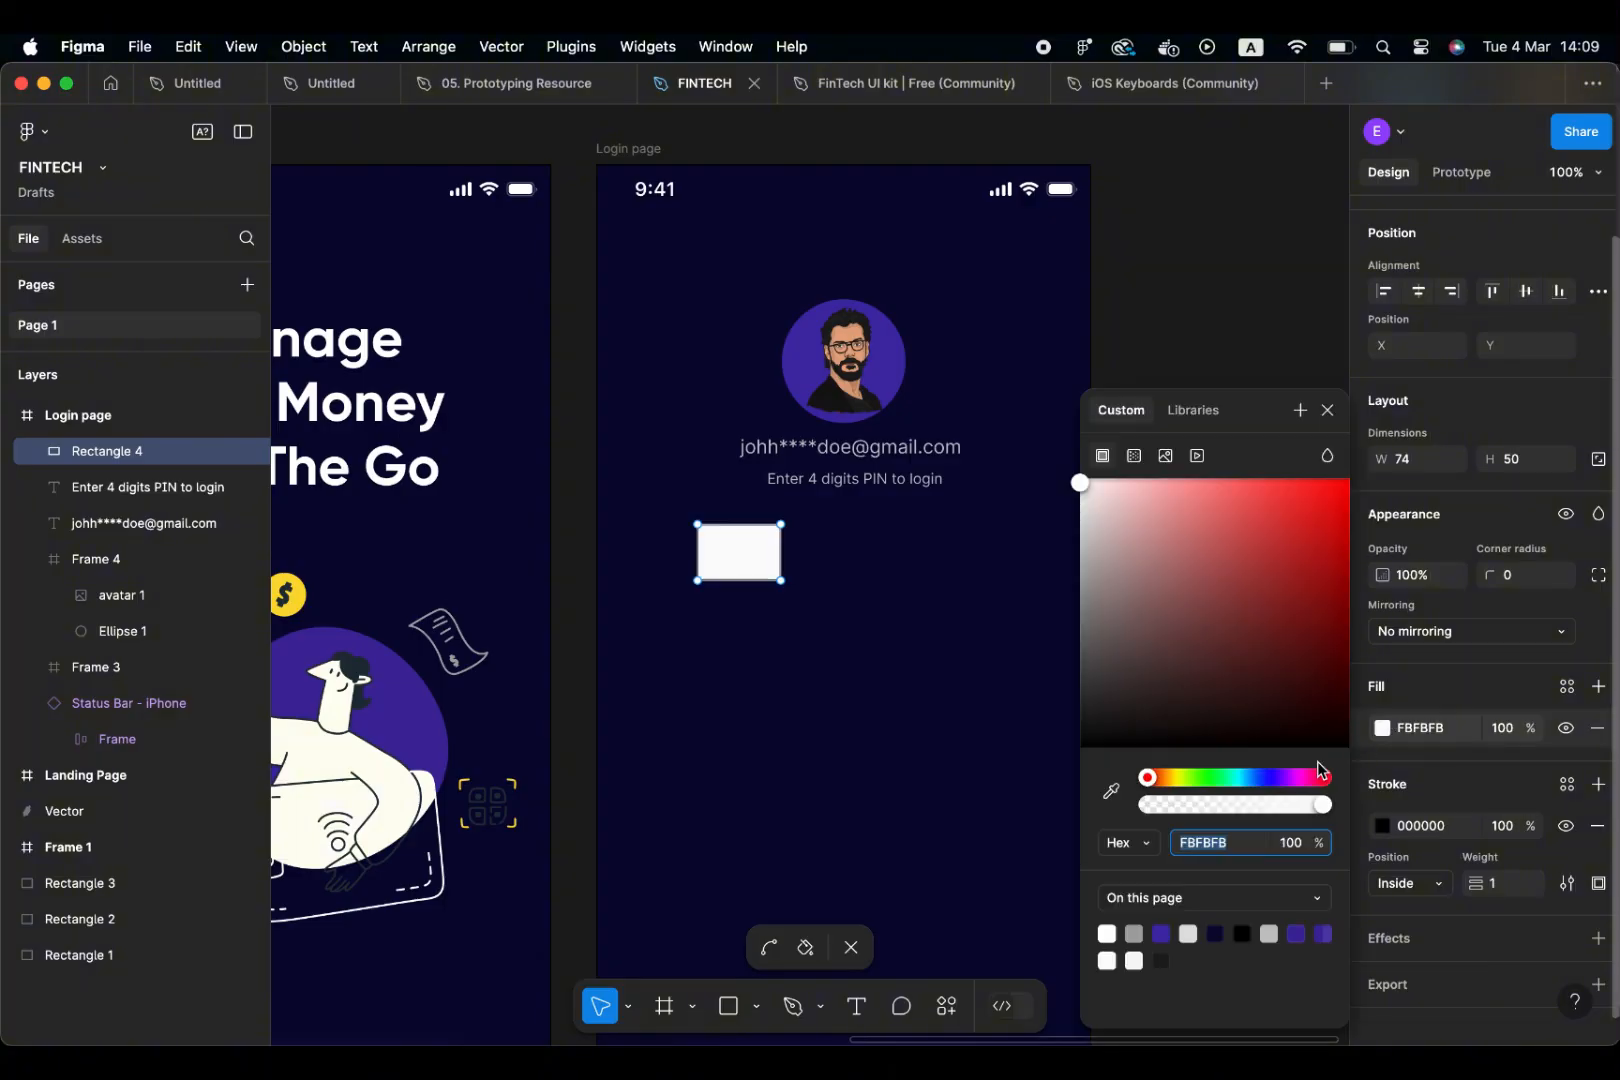
{"action": "left_click", "coordinate": [1147, 848]}
{"action": "left_click", "coordinate": [1150, 843]}
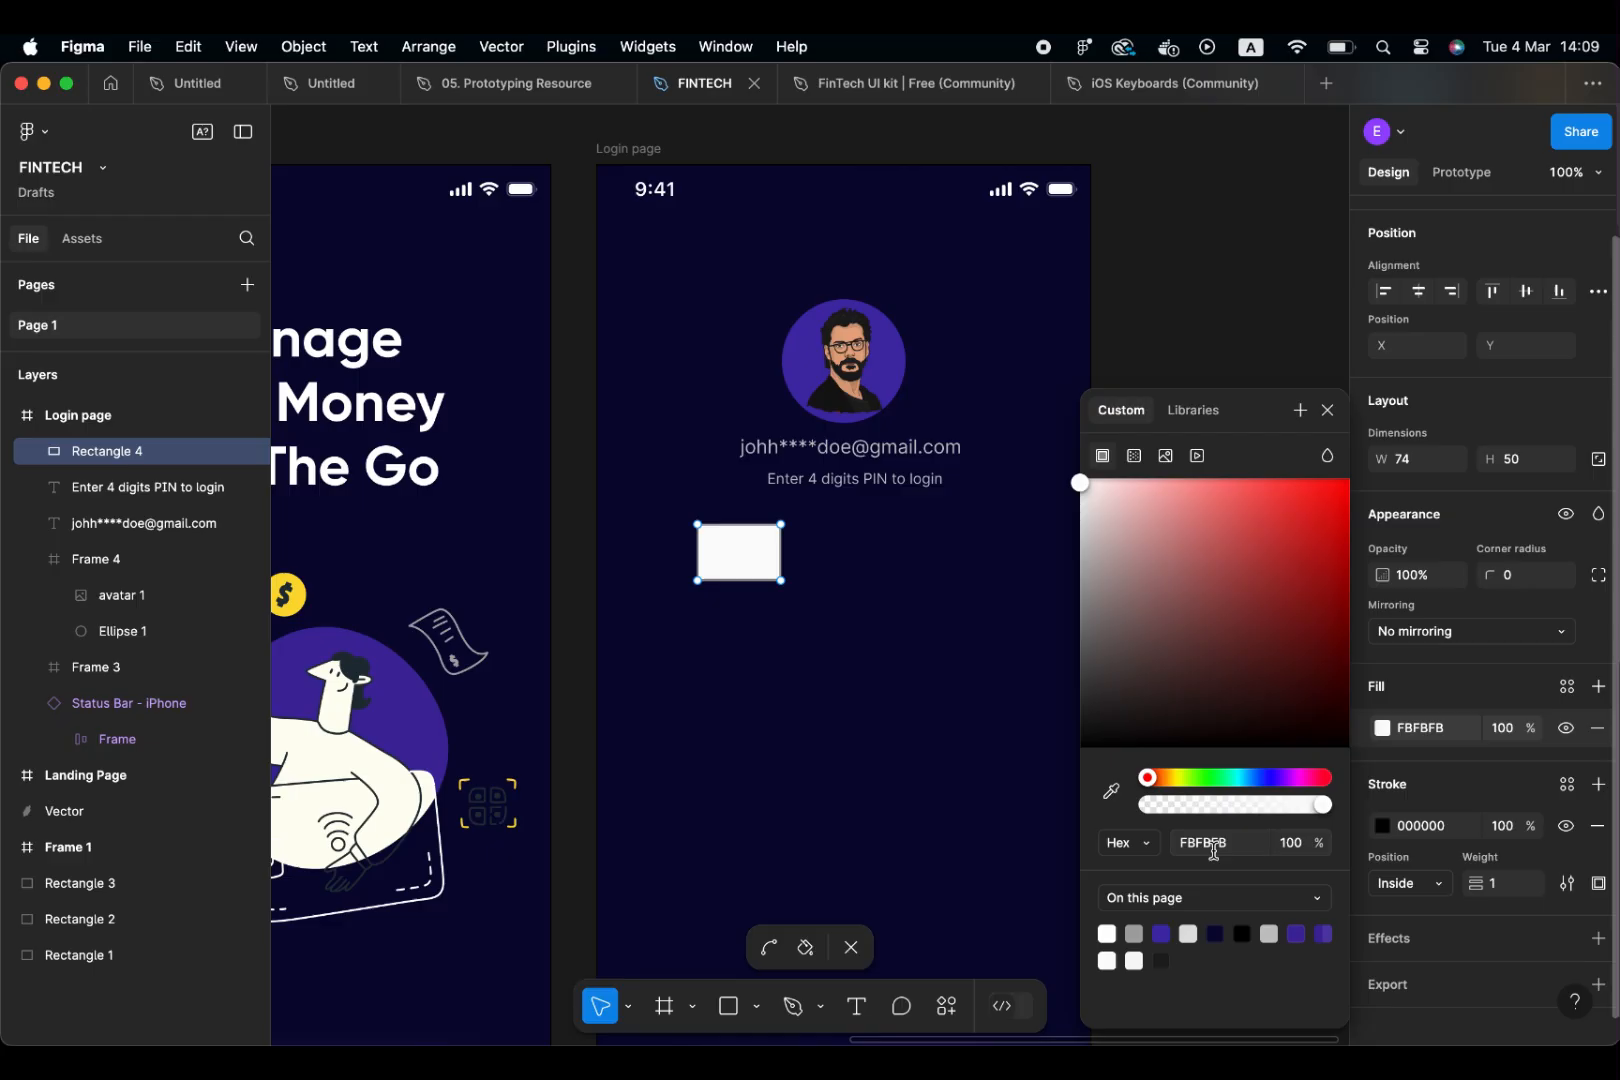
{"action": "left_click", "coordinate": [1301, 843]}
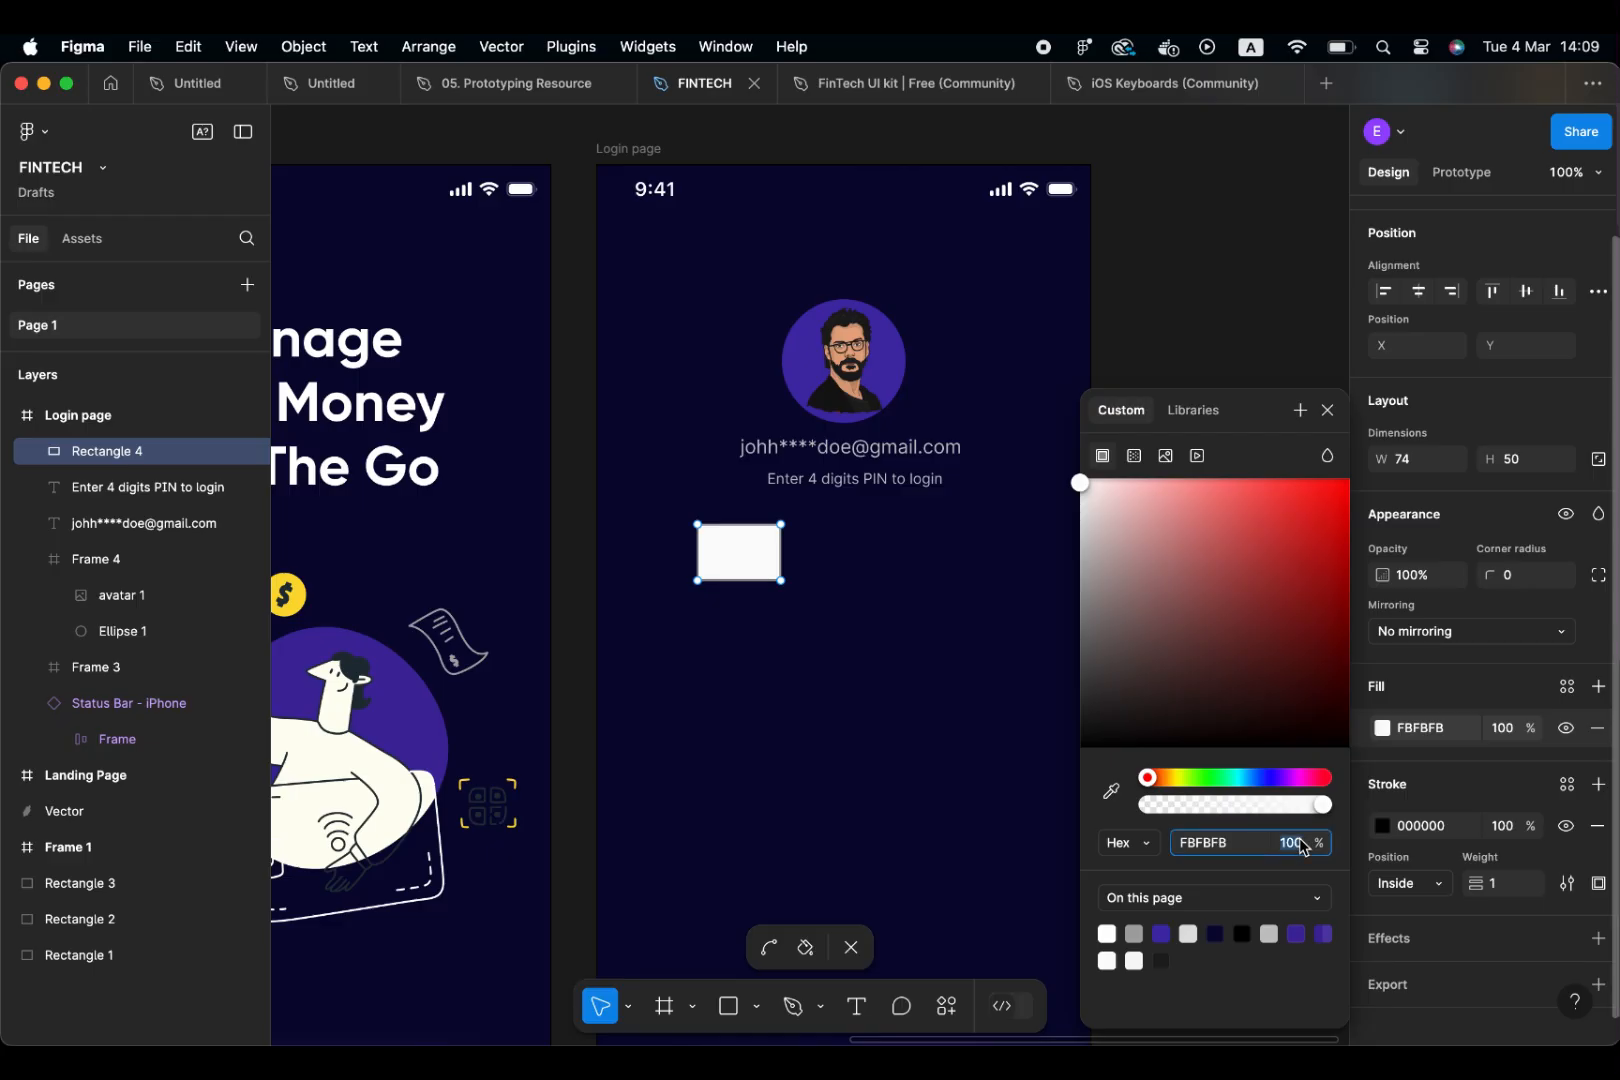
{"action": "type", "text": "96"}
{"action": "key", "text": "Return"}
{"action": "key", "text": "Down"}
{"action": "key", "text": "Down"}
{"action": "key", "text": "Down"}
{"action": "key", "text": "Down"}
{"action": "key", "text": "Down"}
{"action": "key", "text": "Down"}
{"action": "key", "text": "Down"}
{"action": "key", "text": "Down"}
{"action": "key", "text": "Down"}
{"action": "key", "text": "Down"}
{"action": "key", "text": "Down"}
{"action": "key", "text": "Down"}
{"action": "key", "text": "Down"}
{"action": "key", "text": "Down"}
{"action": "key", "text": "Down"}
{"action": "key", "text": "Down"}
{"action": "key", "text": "Down"}
{"action": "key", "text": "Down"}
{"action": "key", "text": "Down"}
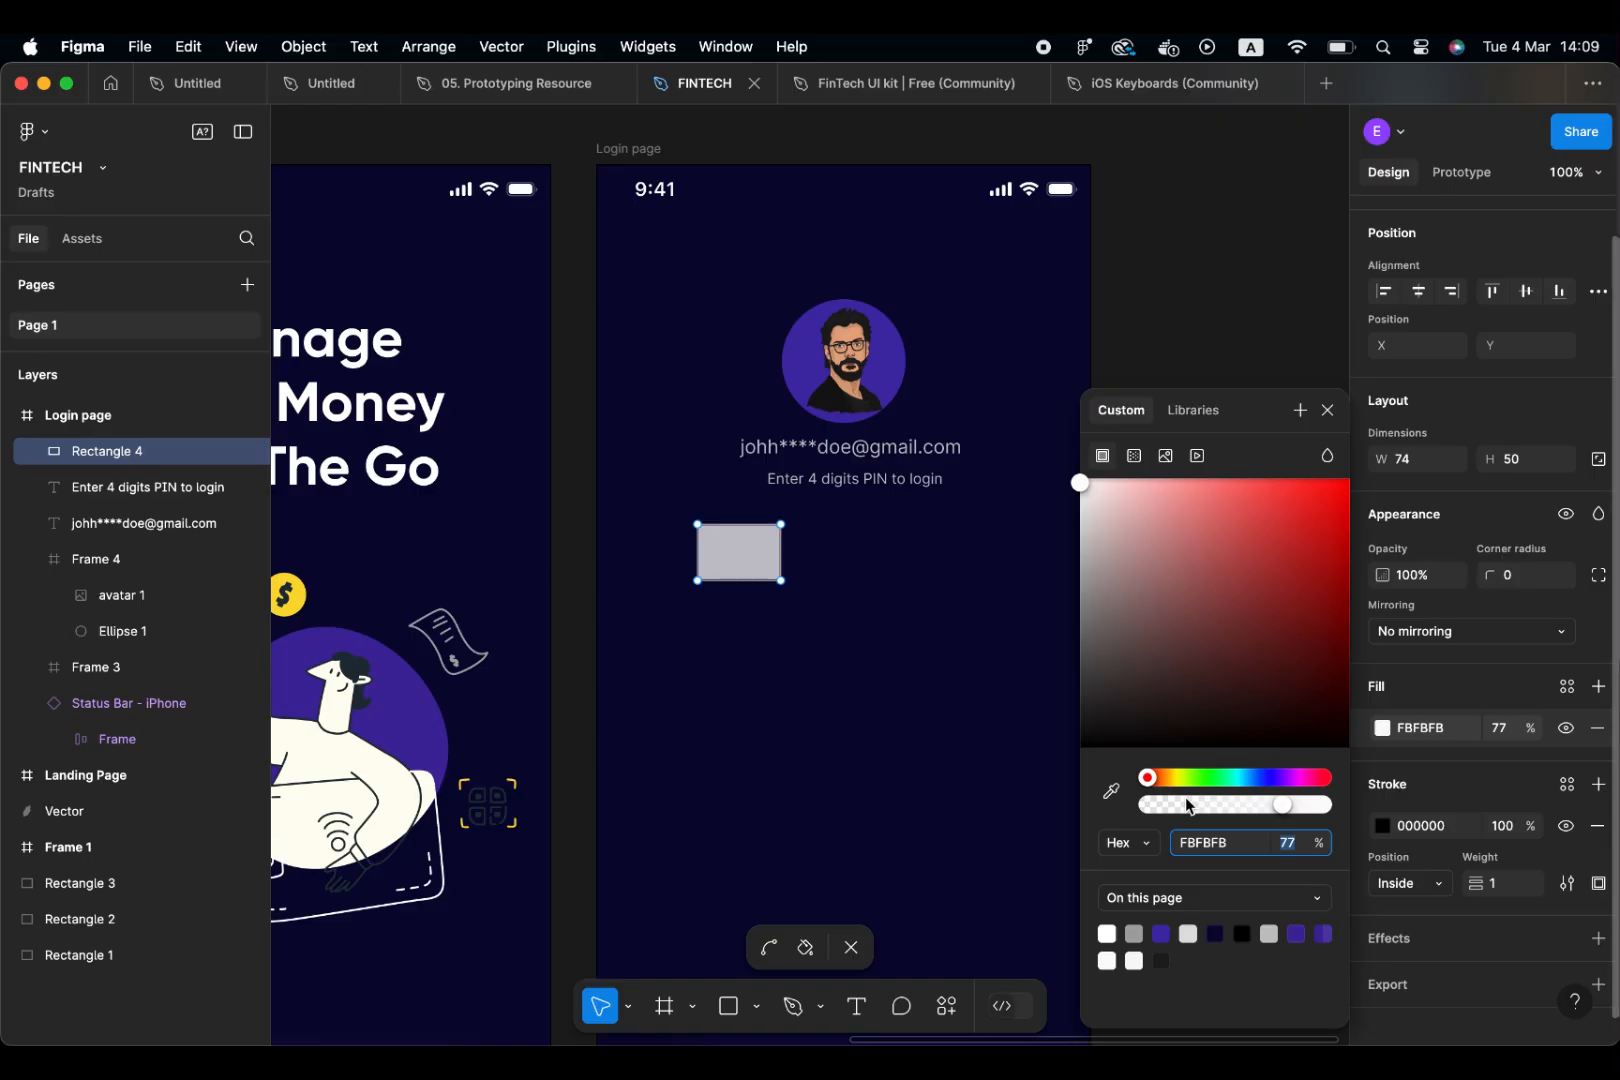
Sample the page background colour 080731 as the rectangle's fill and set its stroke weight to 3
{"action": "left_click", "coordinate": [1110, 791]}
{"action": "left_click", "coordinate": [808, 840]}
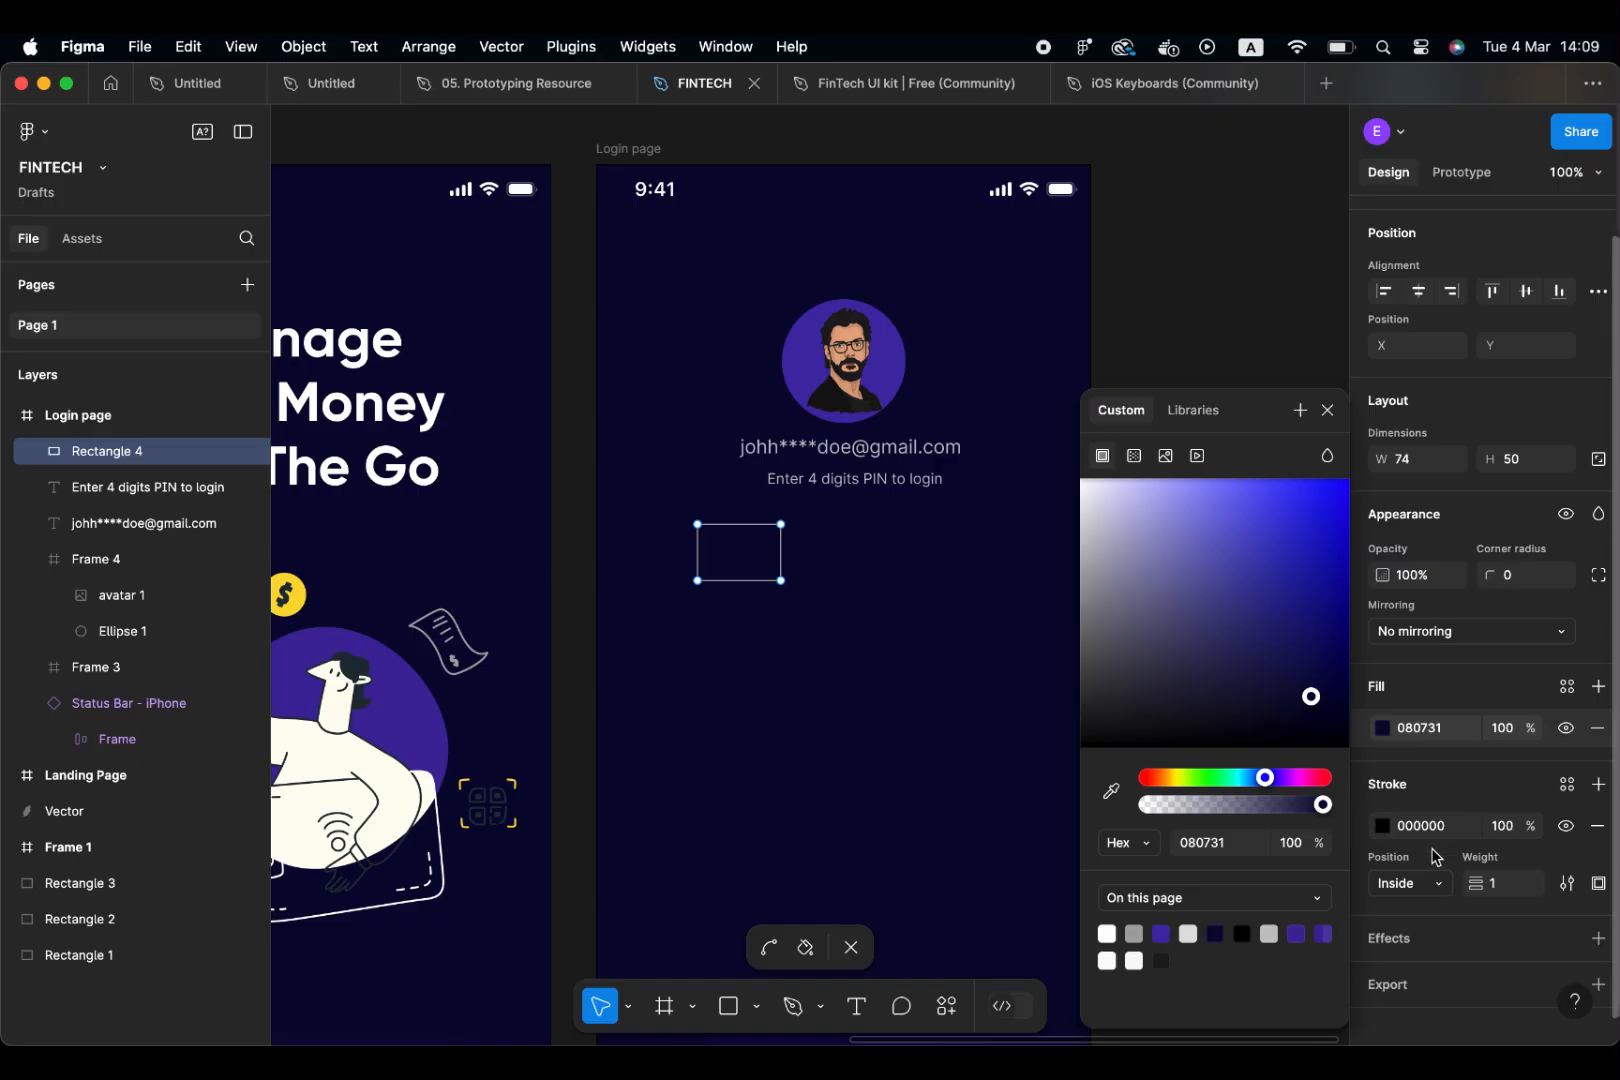
{"action": "left_click", "coordinate": [1515, 887]}
{"action": "type", "text": "3"}
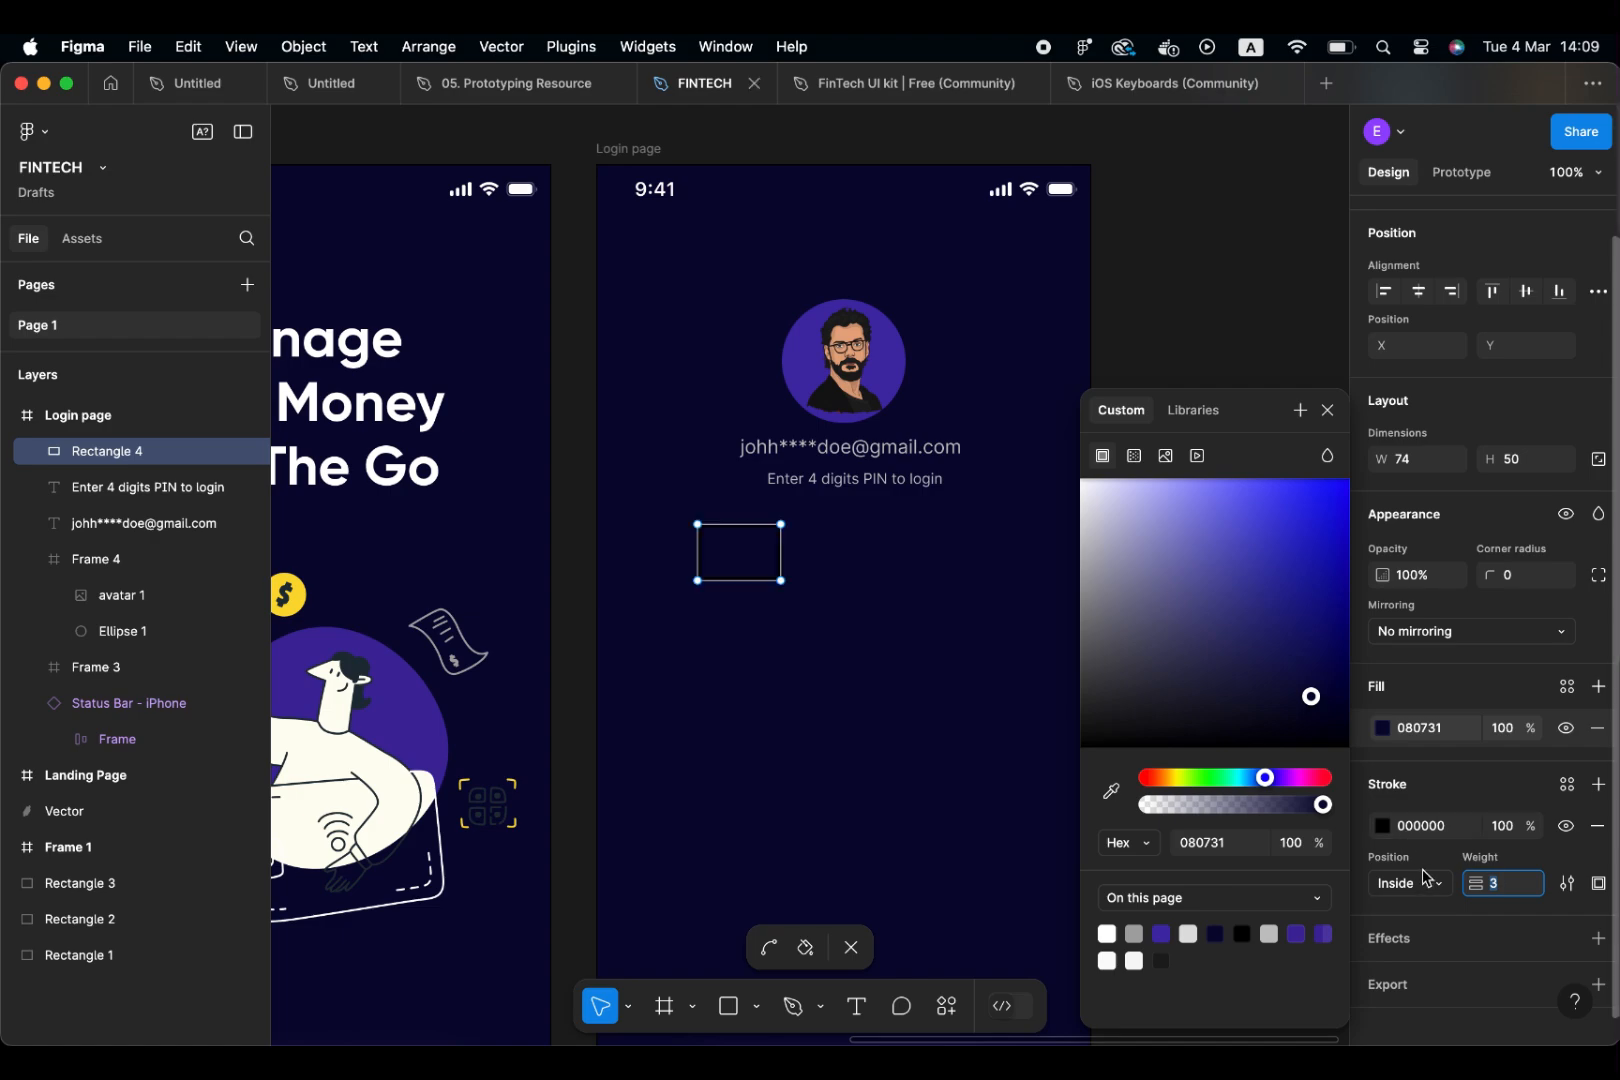
Change the rectangle's stroke colour to light grey D7D7D7 and set its stroke weight to 1
{"action": "left_click", "coordinate": [1382, 827]}
{"action": "mouse_move", "coordinate": [1229, 668]}
{"action": "left_mouse_down"}
{"action": "mouse_move", "coordinate": [1085, 567]}
{"action": "mouse_move", "coordinate": [1080, 520]}
{"action": "left_mouse_up"}
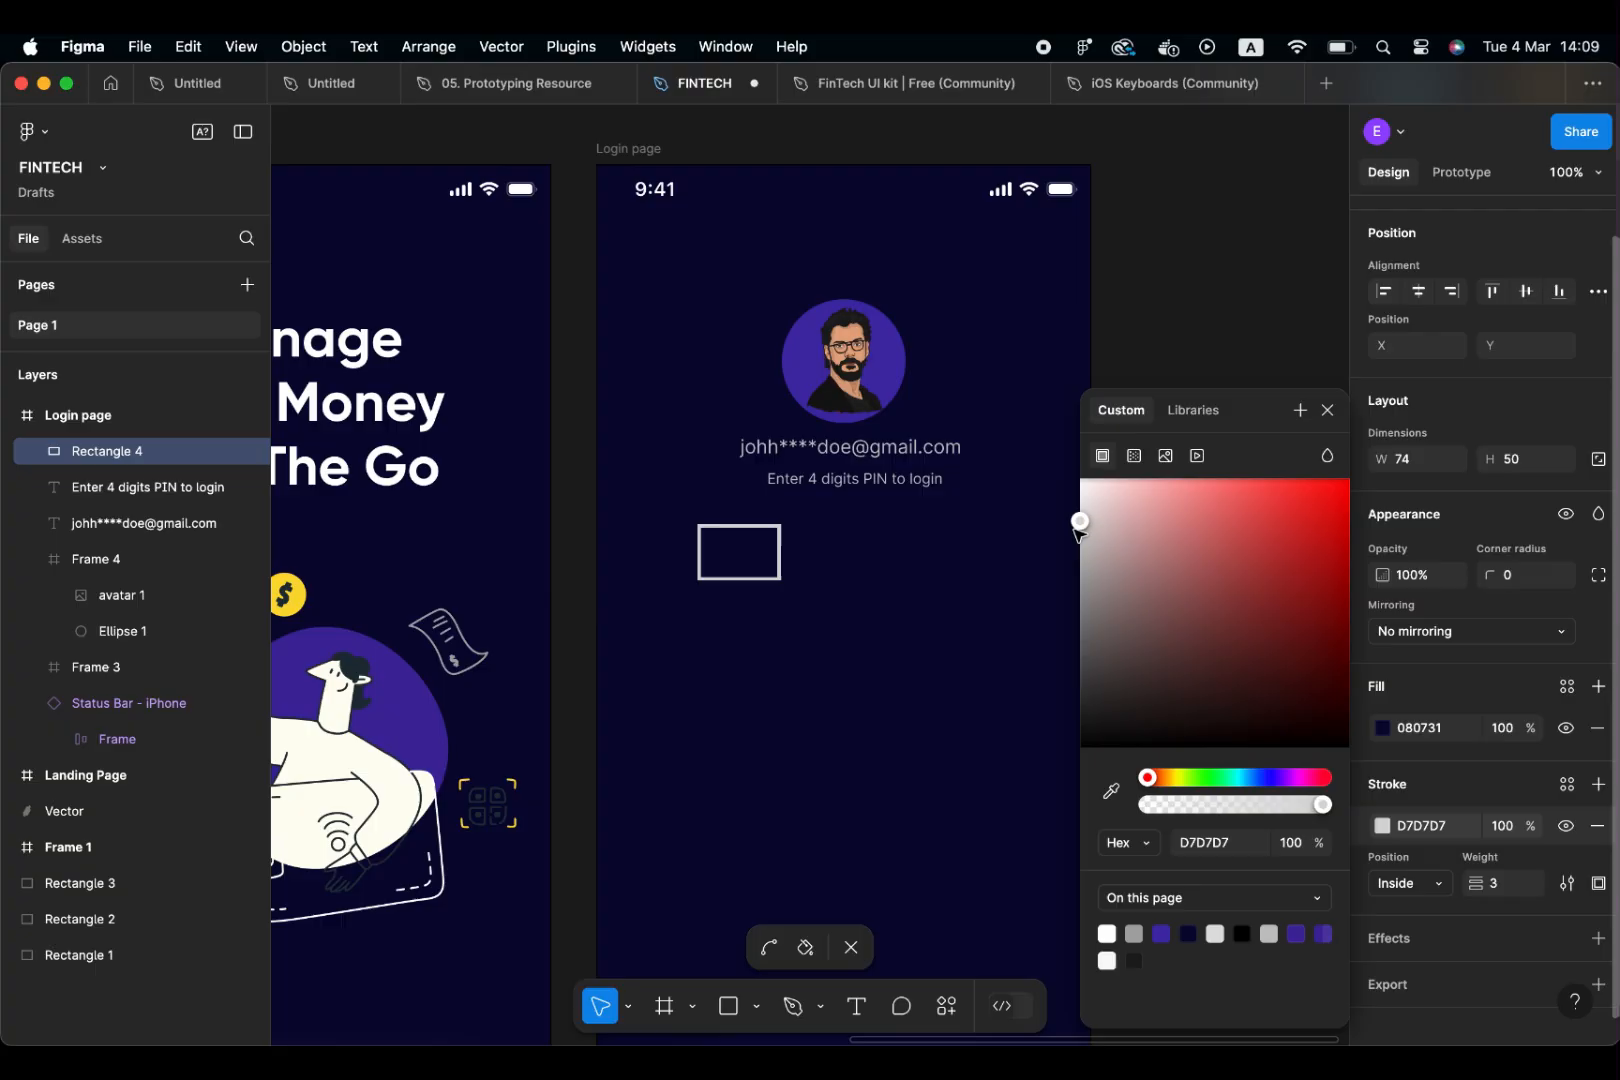
{"action": "left_click", "coordinate": [1515, 882]}
{"action": "type", "text": "2"}
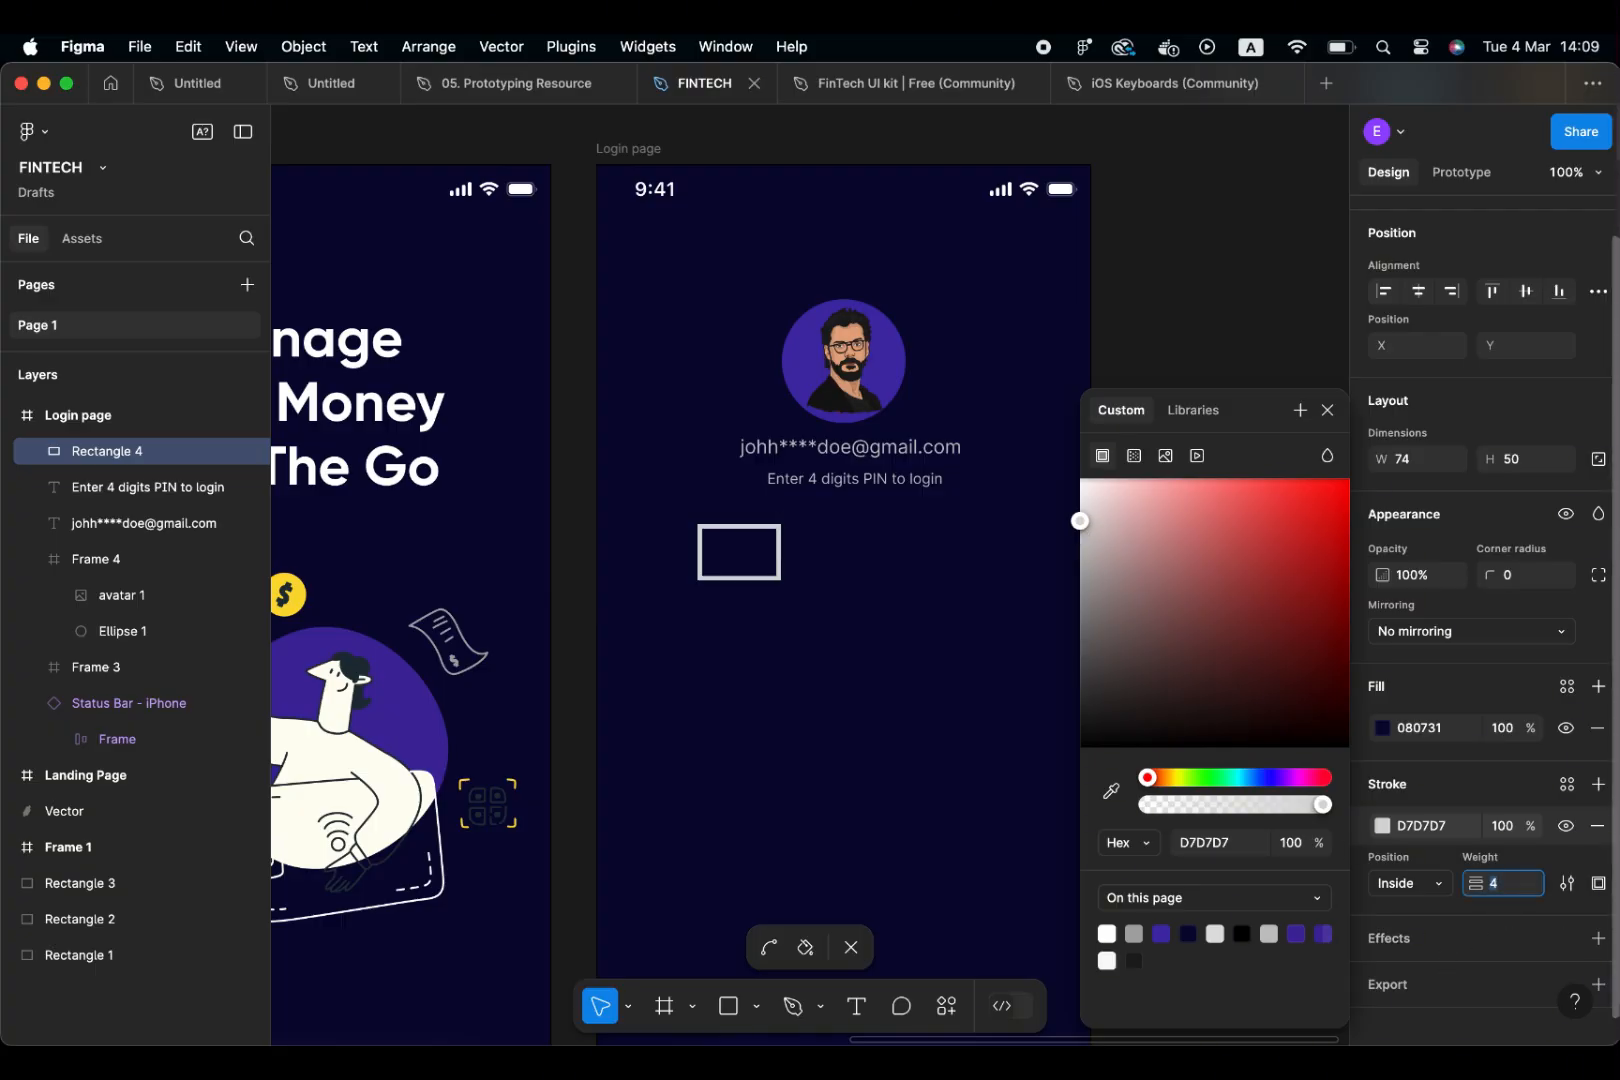
{"action": "type", "text": "1"}
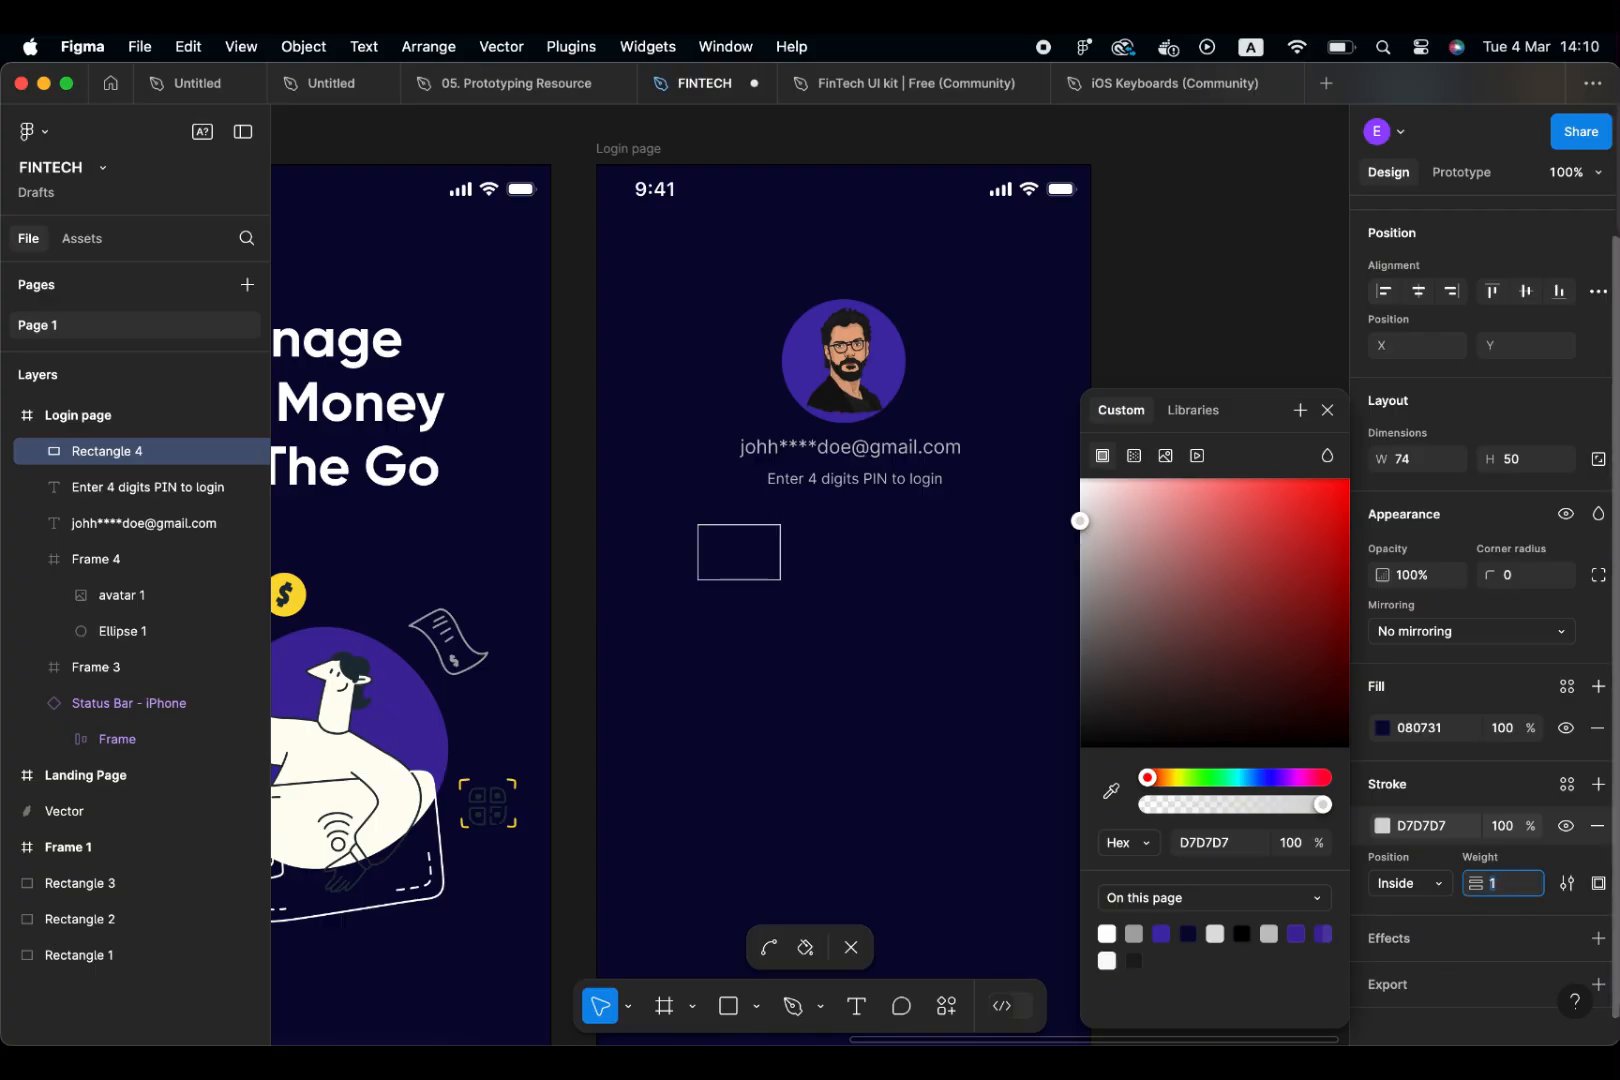
Round the rectangle's corners with a radius of 9 and show the layout grids again
{"action": "left_click", "coordinate": [1523, 580]}
{"action": "type", "text": "2"}
{"action": "type", "text": "6"}
{"action": "left_click_drag", "start_coordinate": [1030, 611], "coordinate": [1574, 620]}
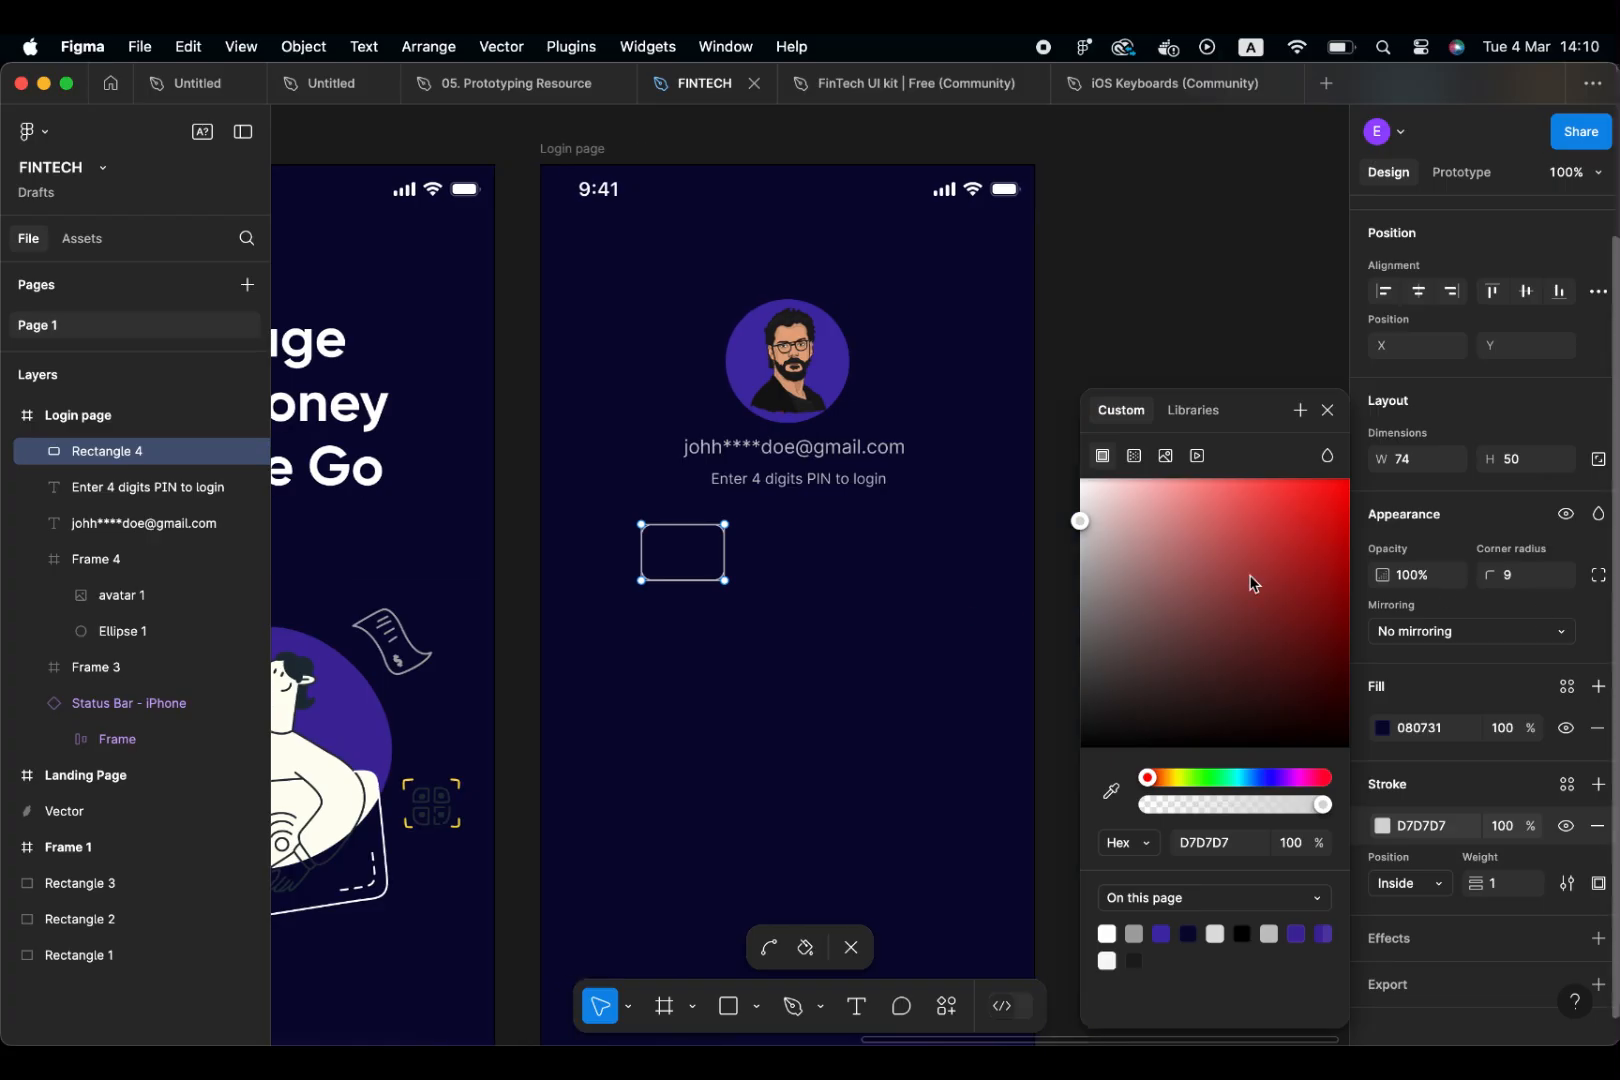
{"action": "key", "text": "ctrl+g"}
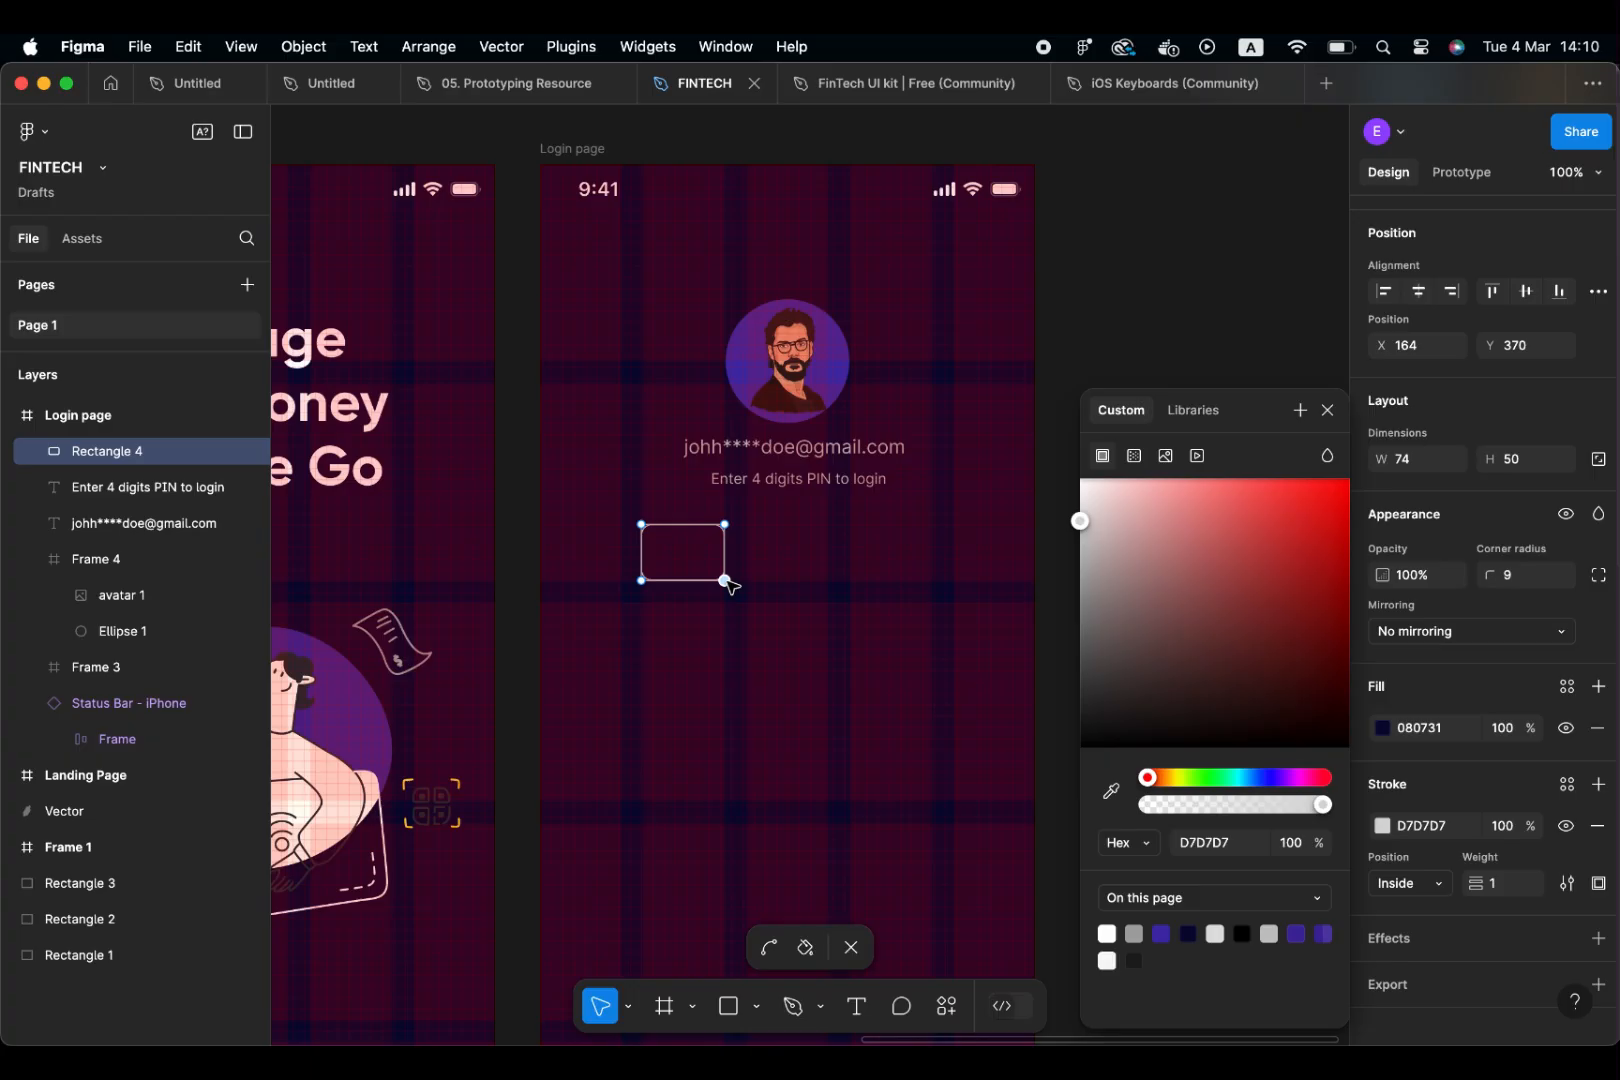
Try stretching the rectangle's lower-right corner point downward, and undo the distortion
{"action": "left_click_drag", "start_coordinate": [726, 582], "coordinate": [728, 602]}
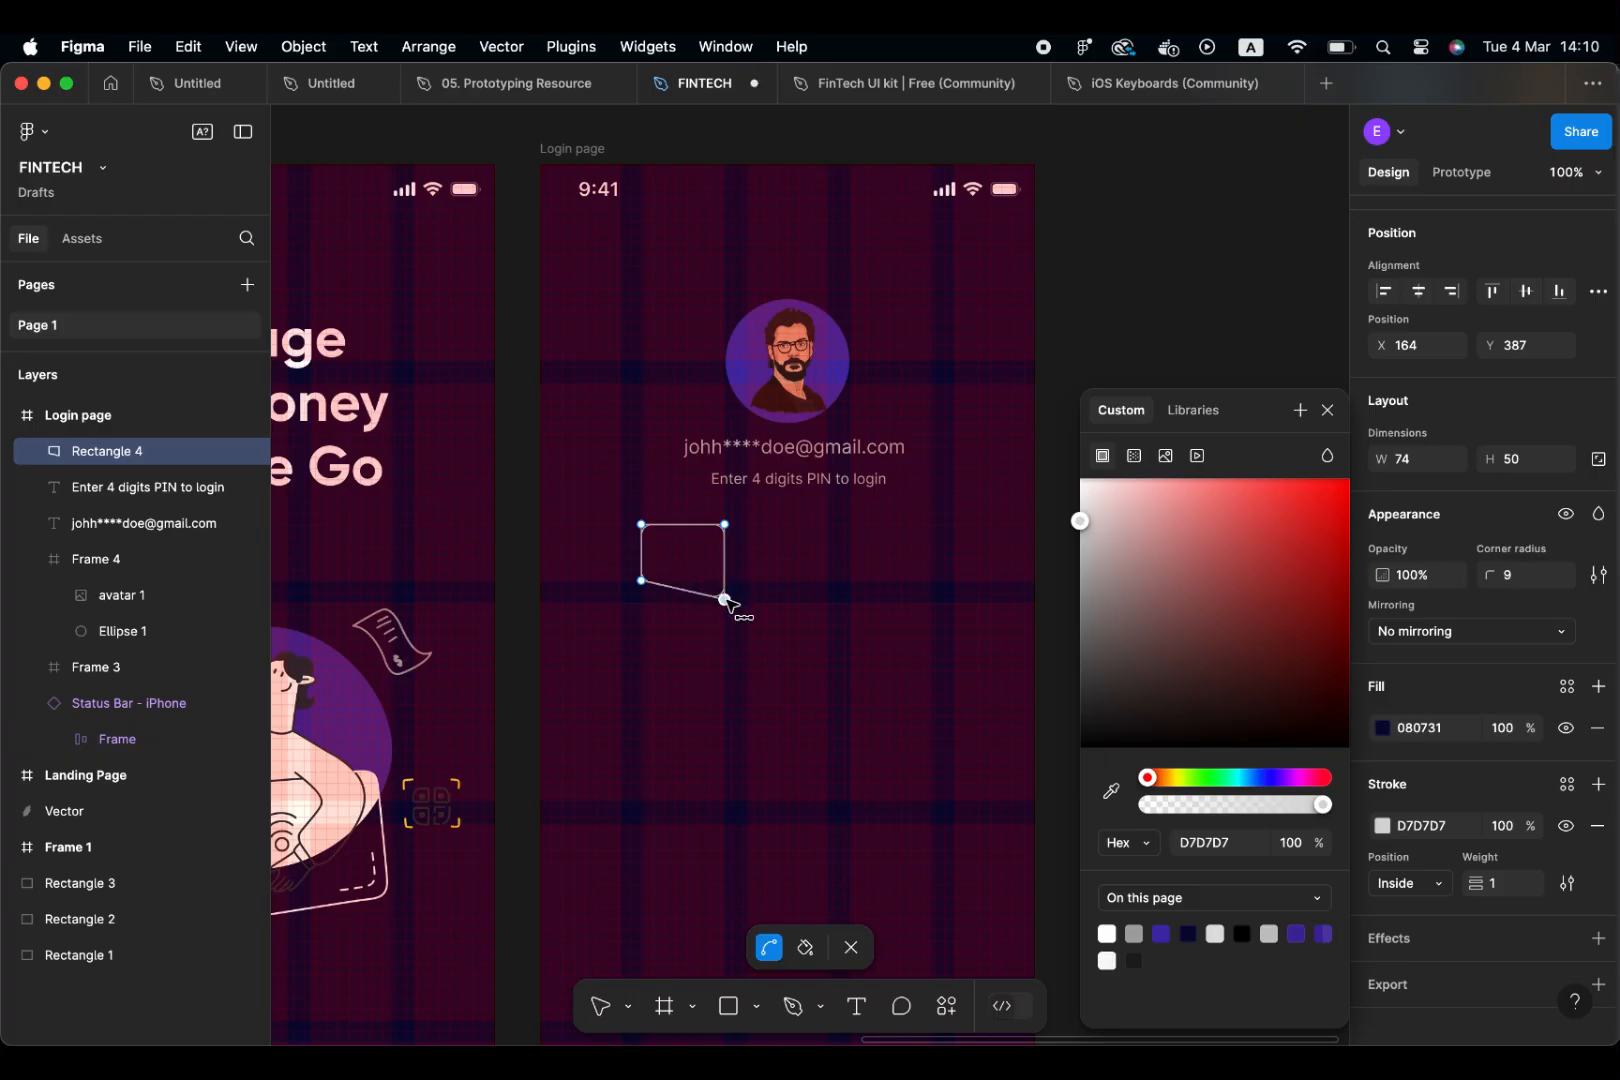
{"action": "key", "text": "super+z"}
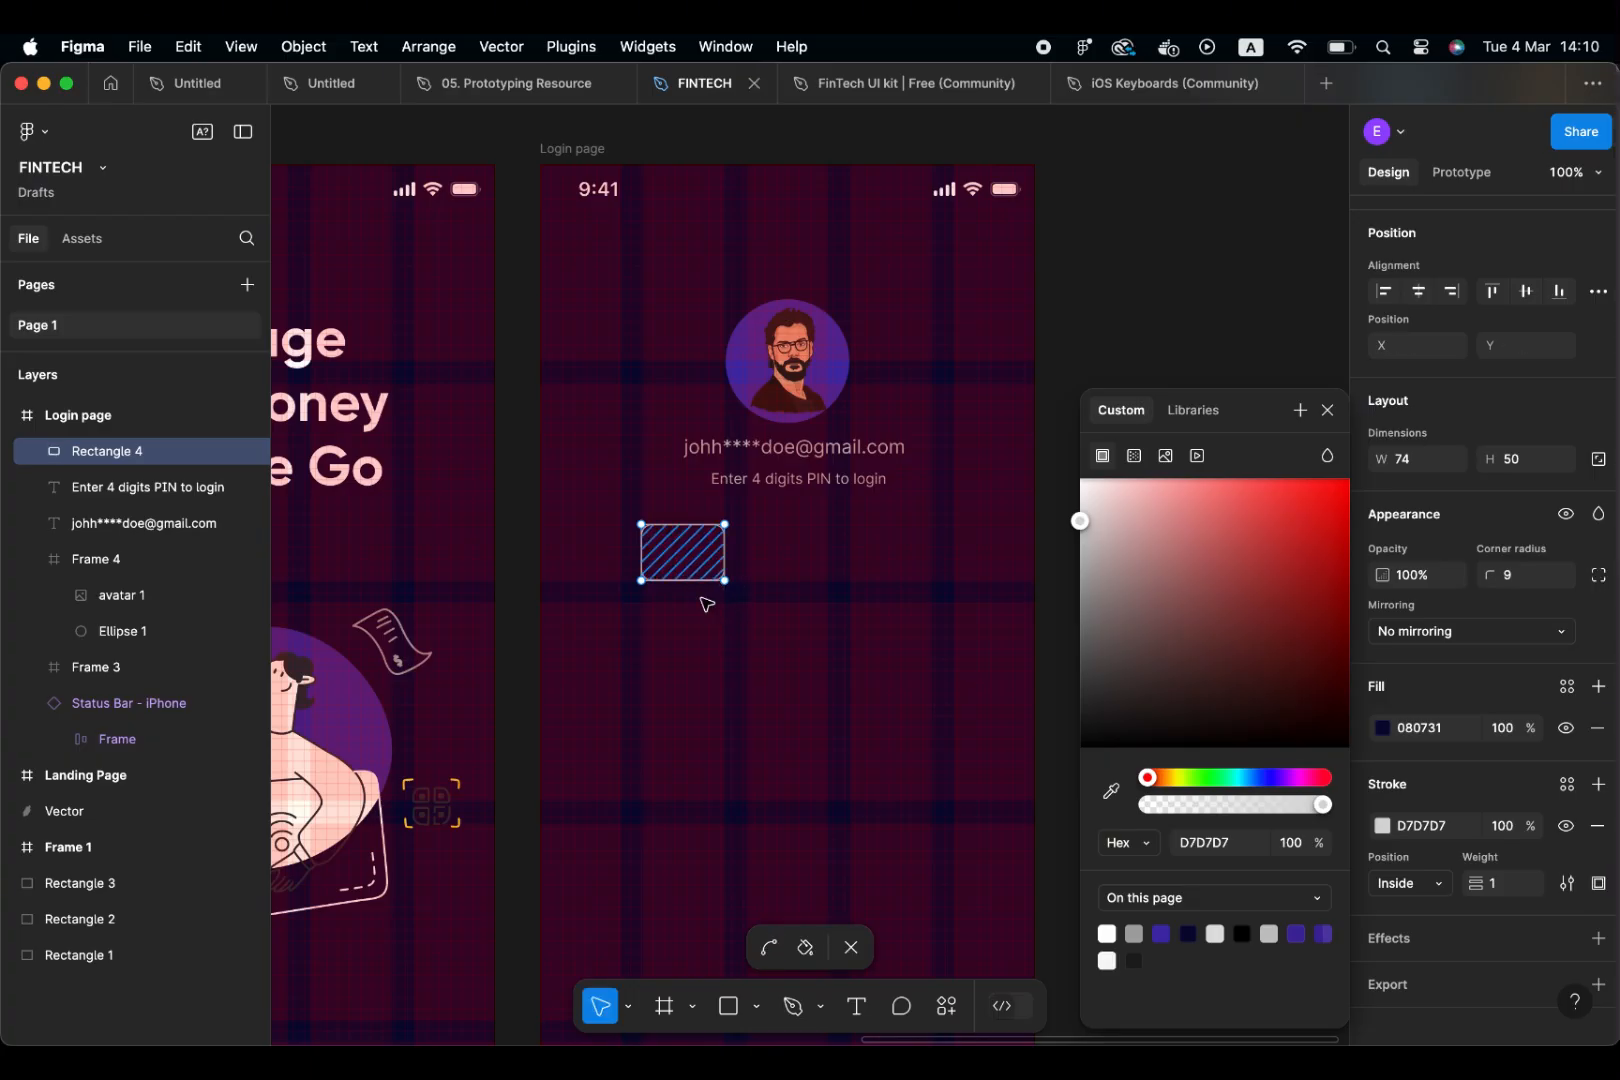
Leave vector editing, resize the rectangle to 74 × 70 and move it up to X 90, Y 300
{"action": "key", "text": "Escape"}
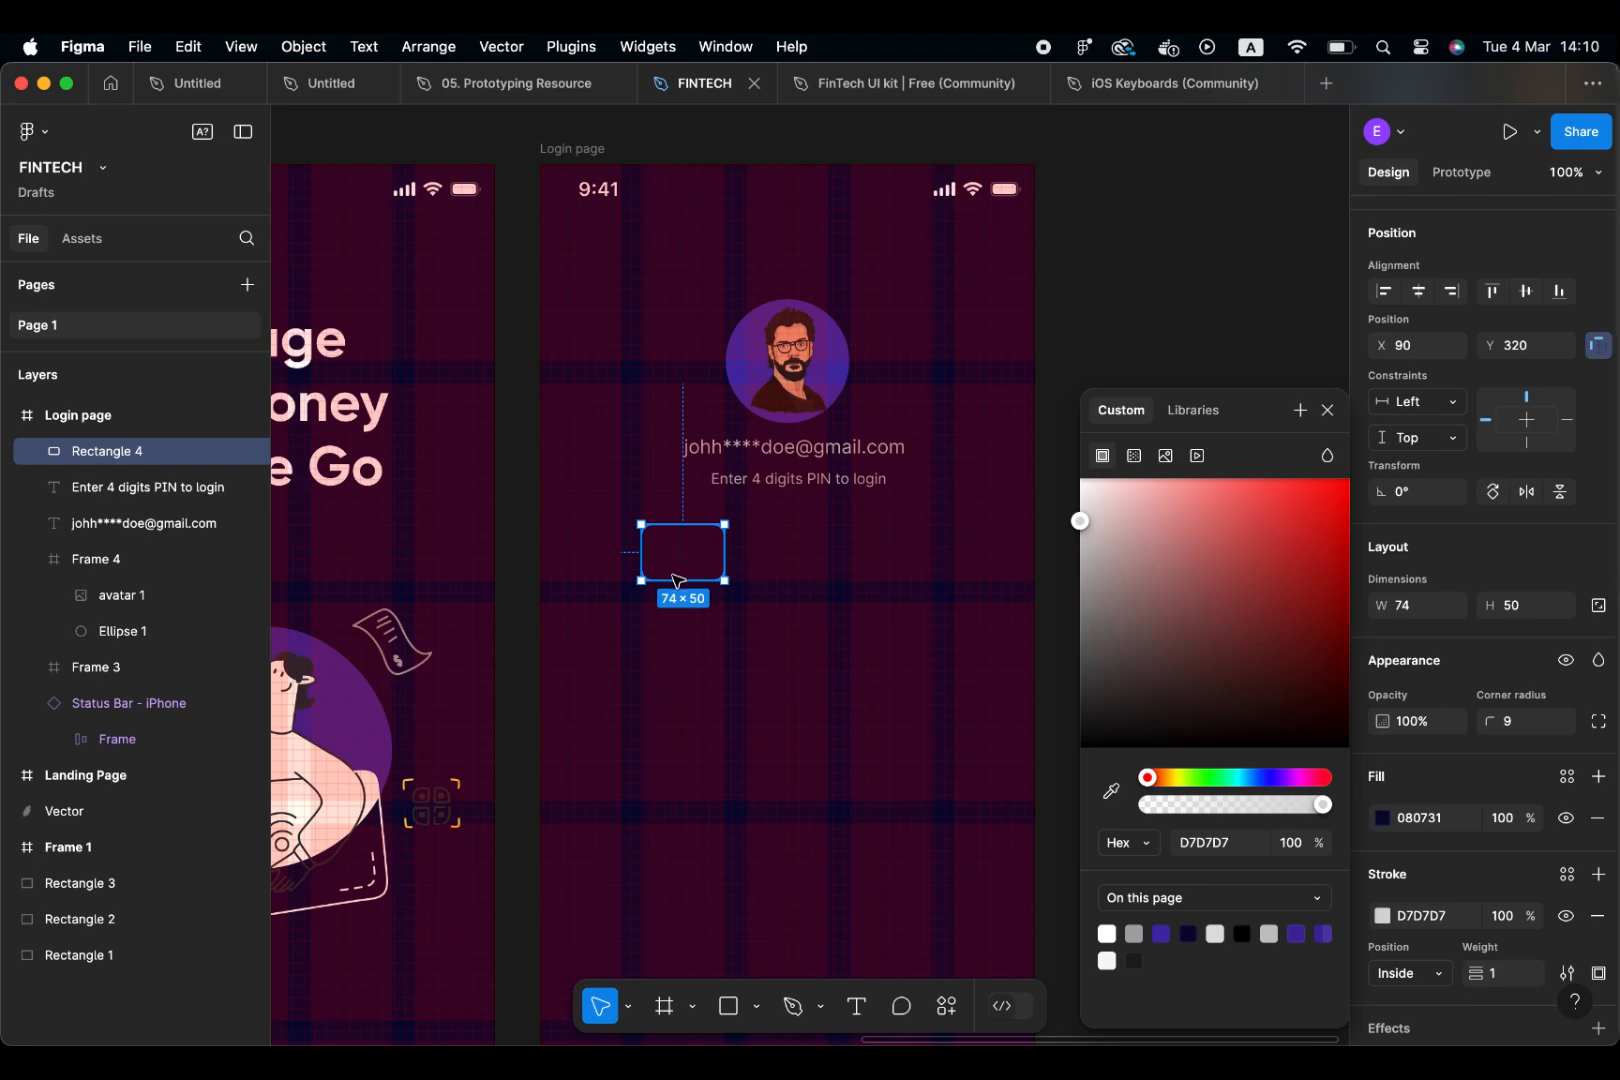
{"action": "left_click_drag", "start_coordinate": [673, 597], "coordinate": [680, 549]}
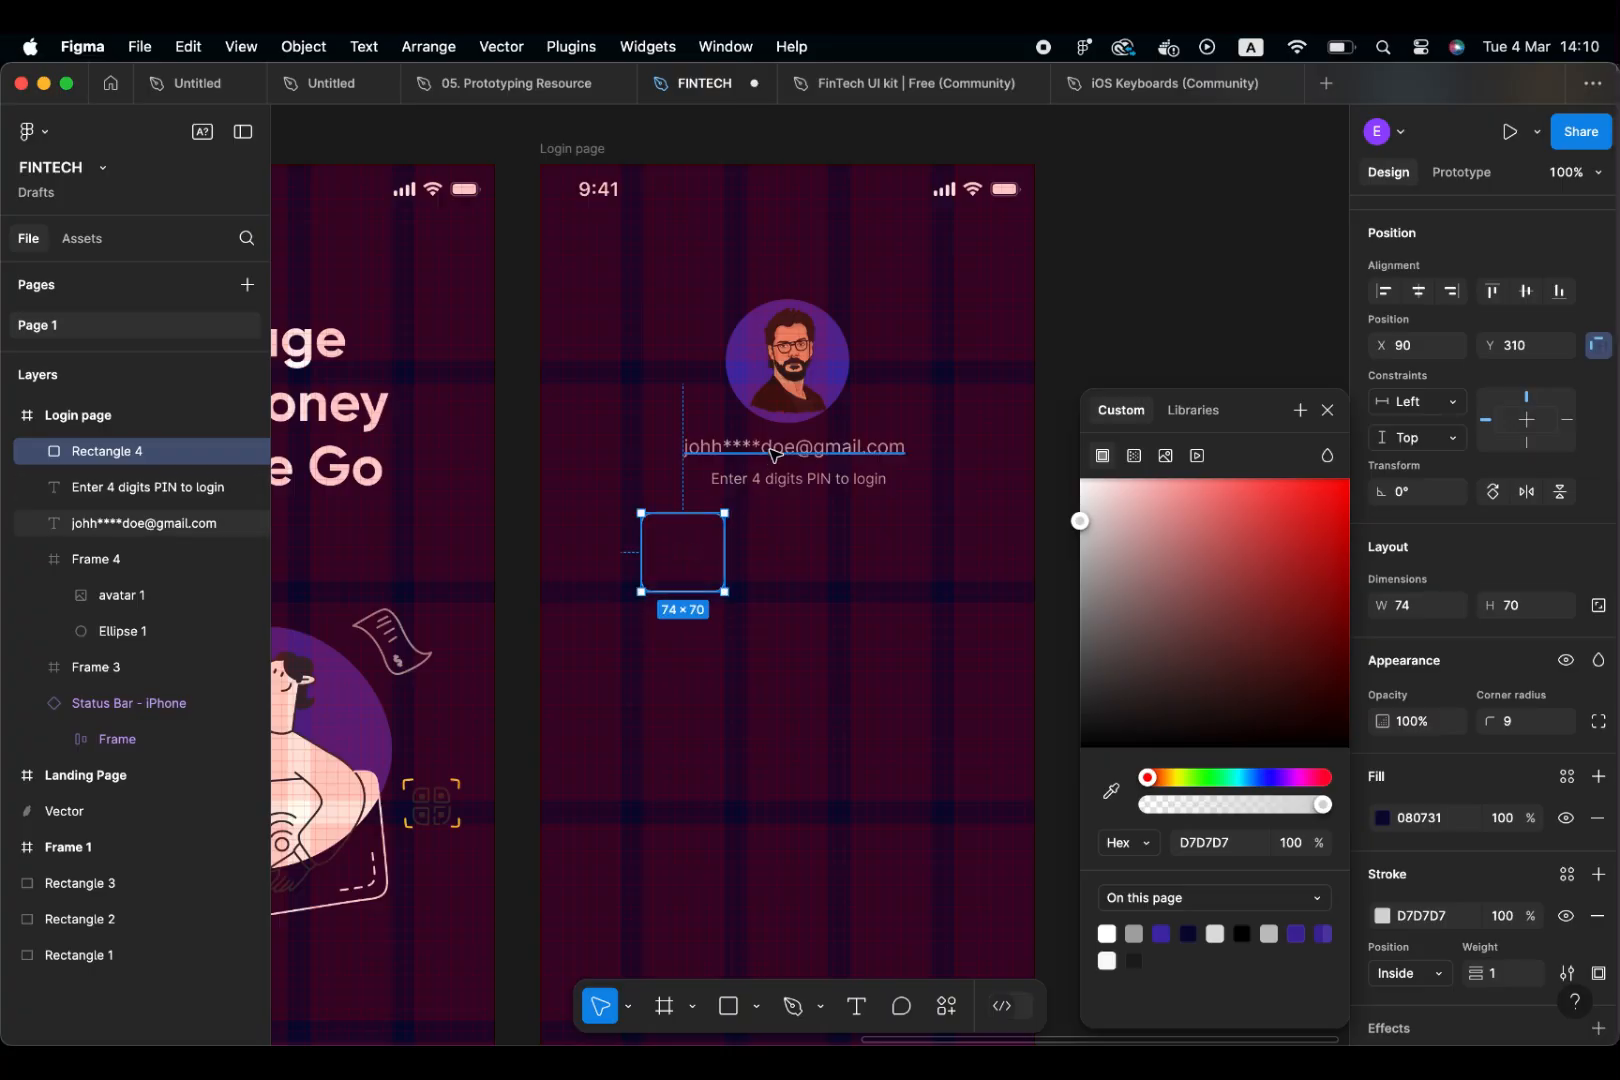
{"action": "left_click_drag", "start_coordinate": [716, 556], "coordinate": [716, 545]}
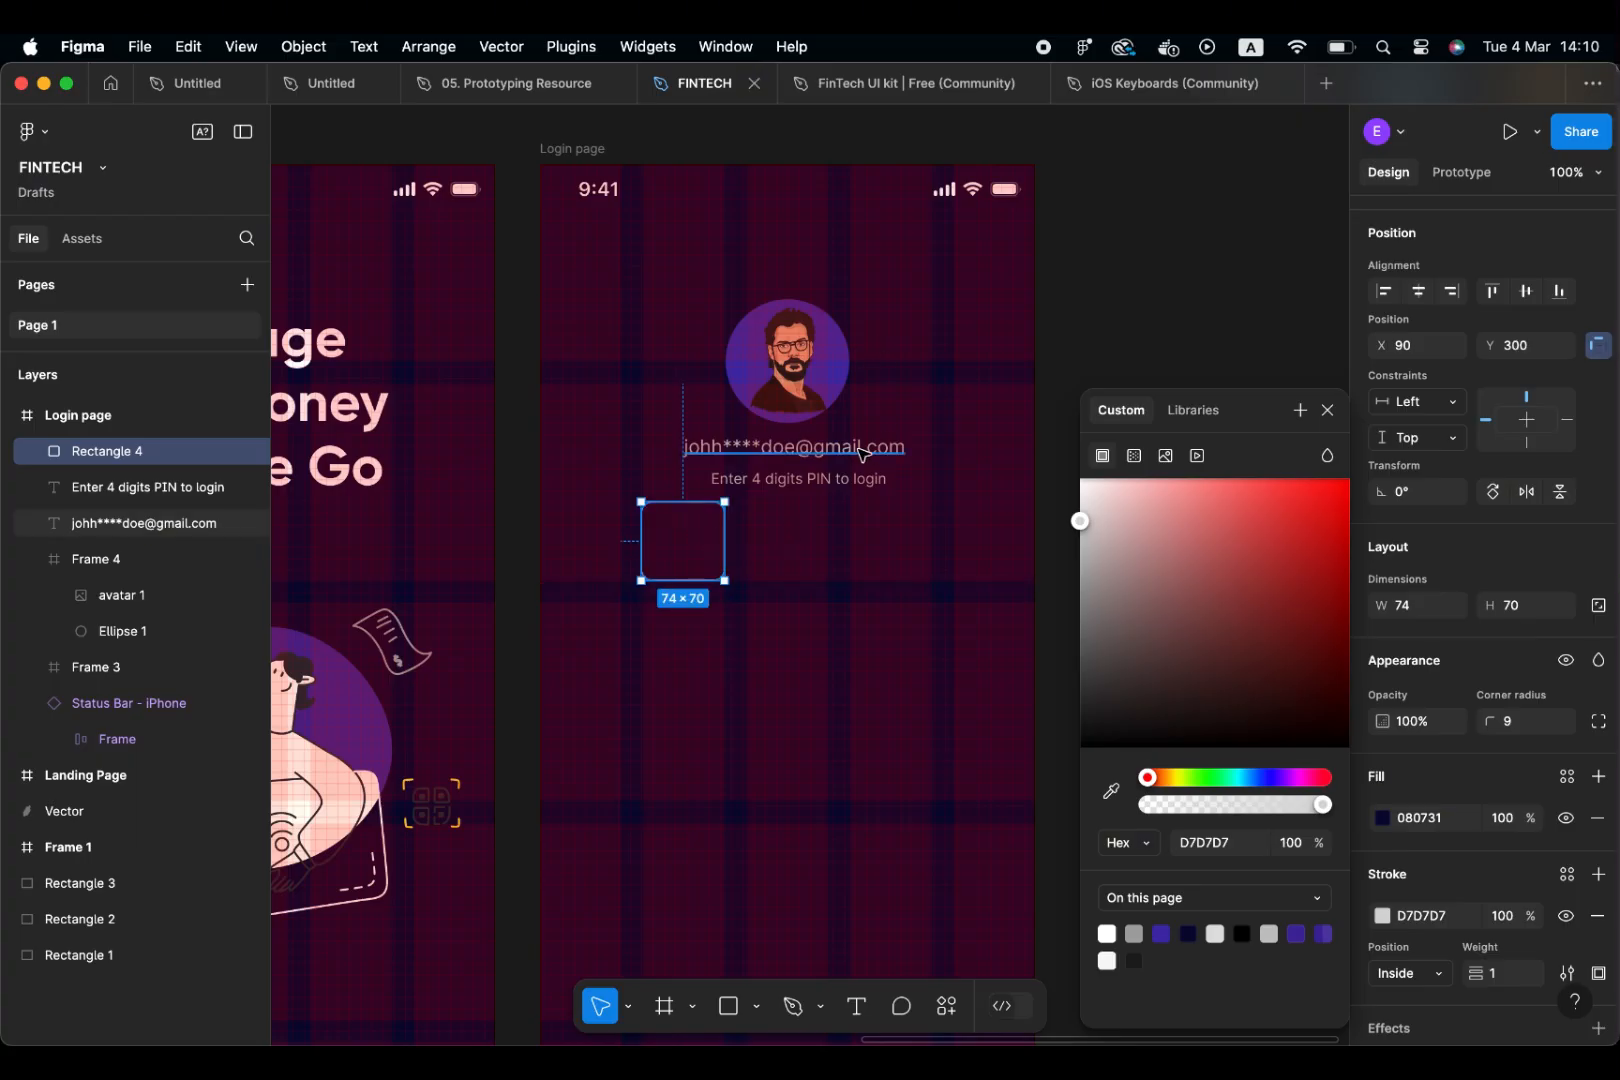
Move the avatar up to Y 80 and shift the e-mail and PIN prompt texts up together beneath it
{"action": "left_click", "coordinate": [830, 348]}
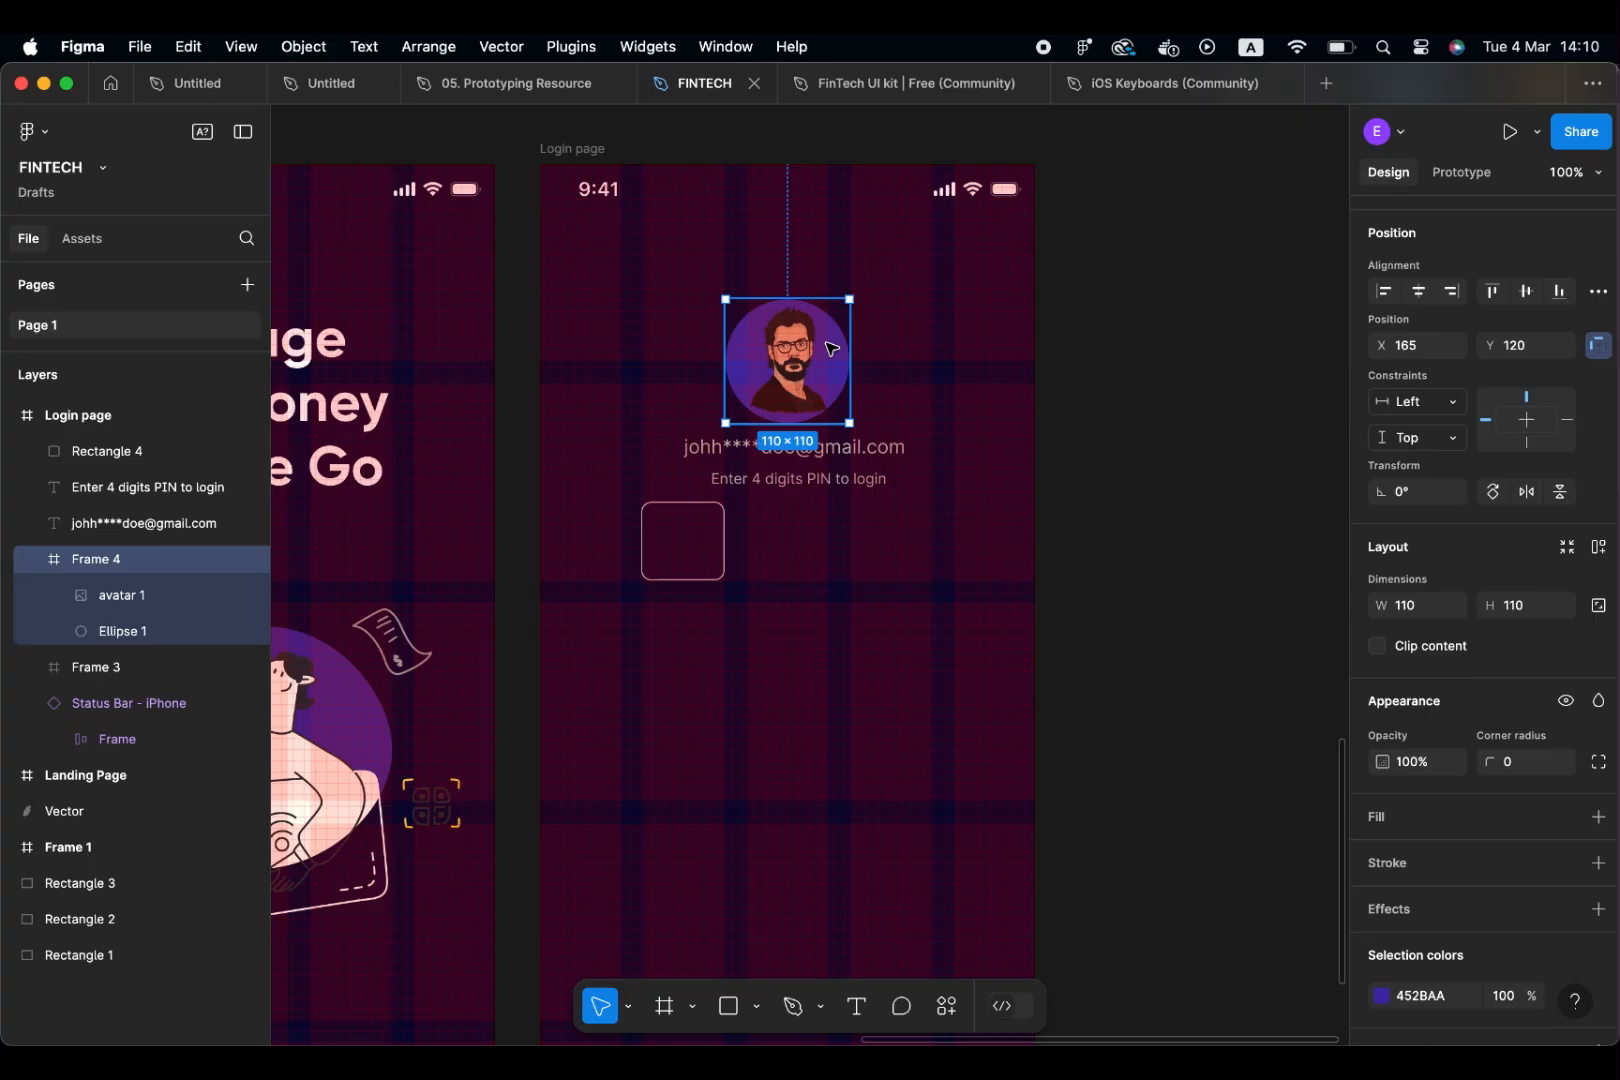
{"action": "left_click_drag", "start_coordinate": [830, 348], "coordinate": [830, 304]}
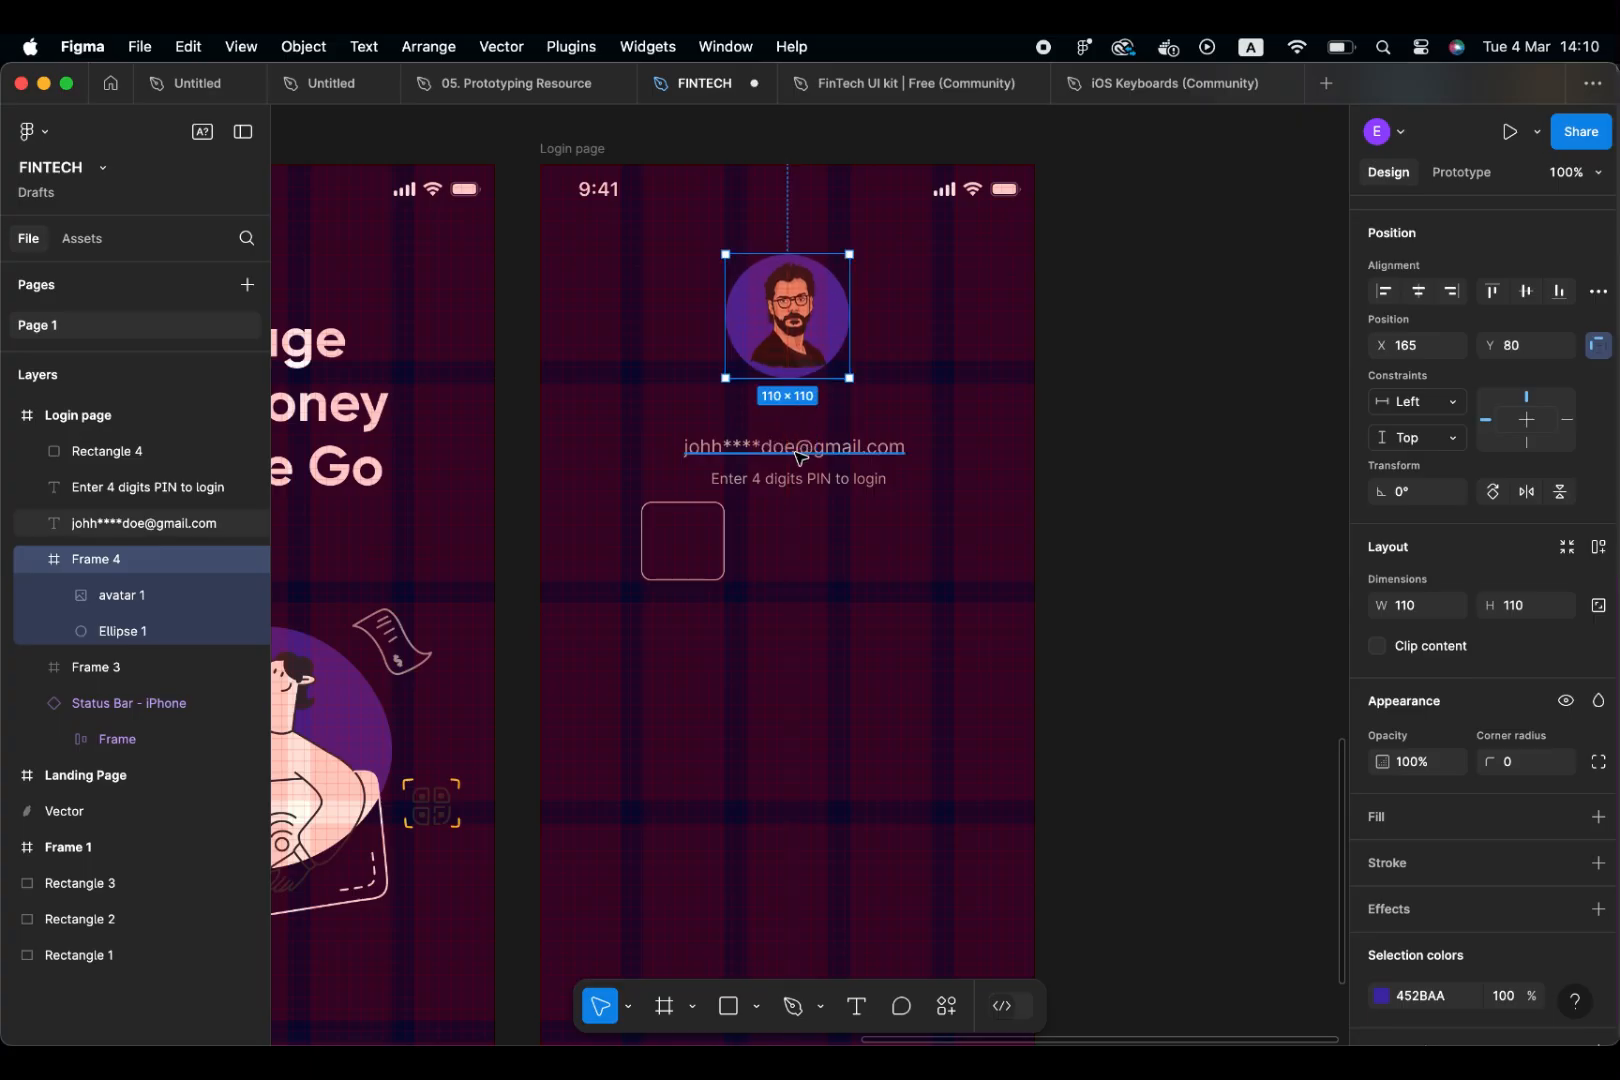
{"action": "left_click", "coordinate": [800, 452]}
{"action": "left_click", "coordinate": [803, 479], "text": "shift"}
{"action": "key", "text": "shift+Up"}
{"action": "key", "text": "shift+Up"}
{"action": "key", "text": "shift+Up"}
{"action": "key", "text": "shift+Up"}
{"action": "key", "text": "Up"}
{"action": "key", "text": "Up"}
{"action": "key", "text": "Up"}
{"action": "key", "text": "Up"}
{"action": "key", "text": "Up"}
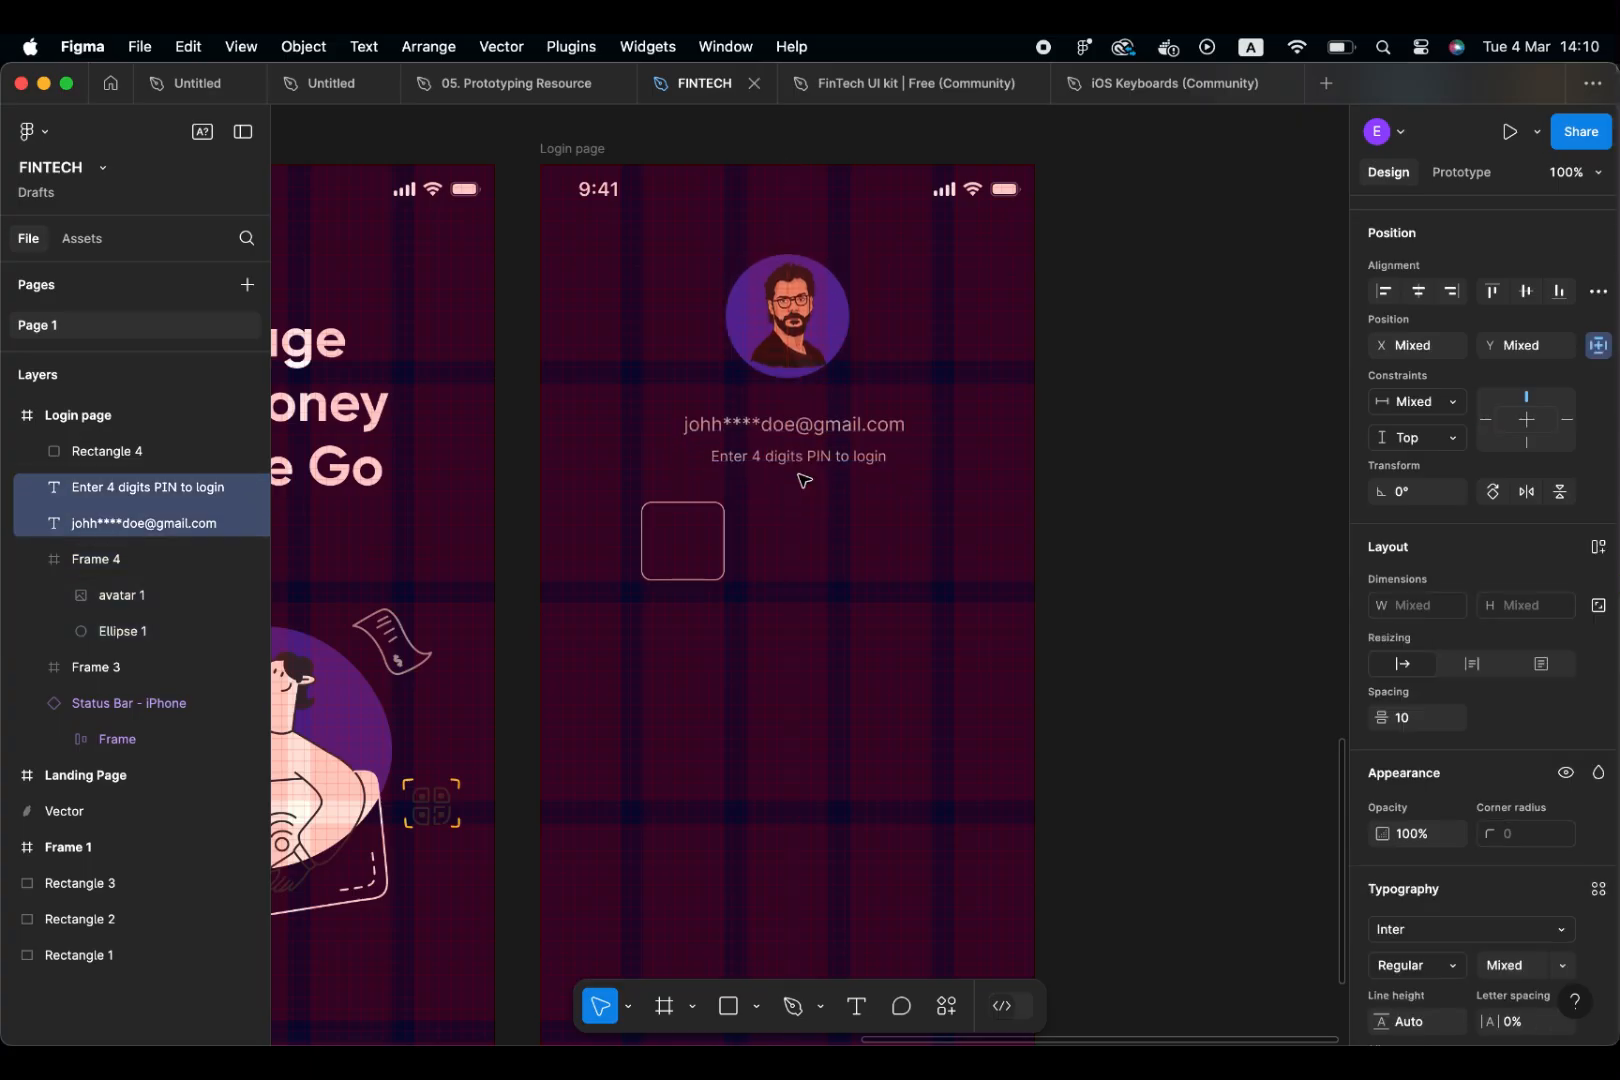
Duplicate the PIN box and place the copy beside it at X 182, Y 300
{"action": "left_click", "coordinate": [695, 547]}
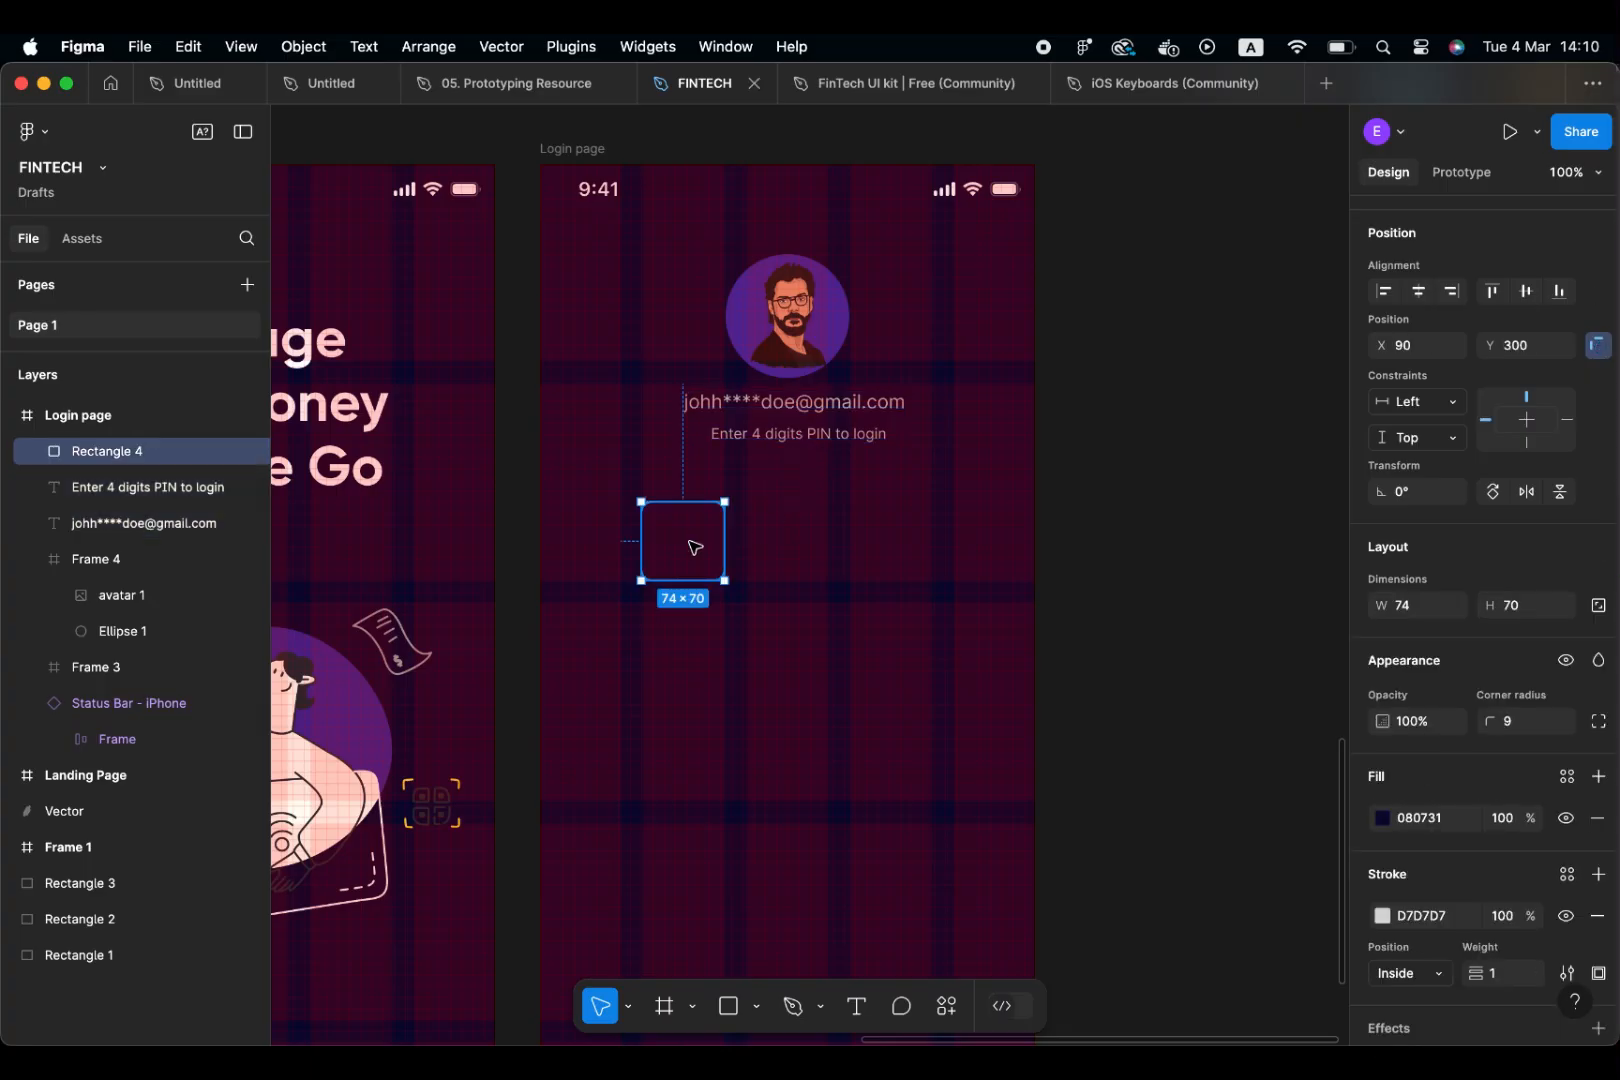
{"action": "key", "text": "super+d"}
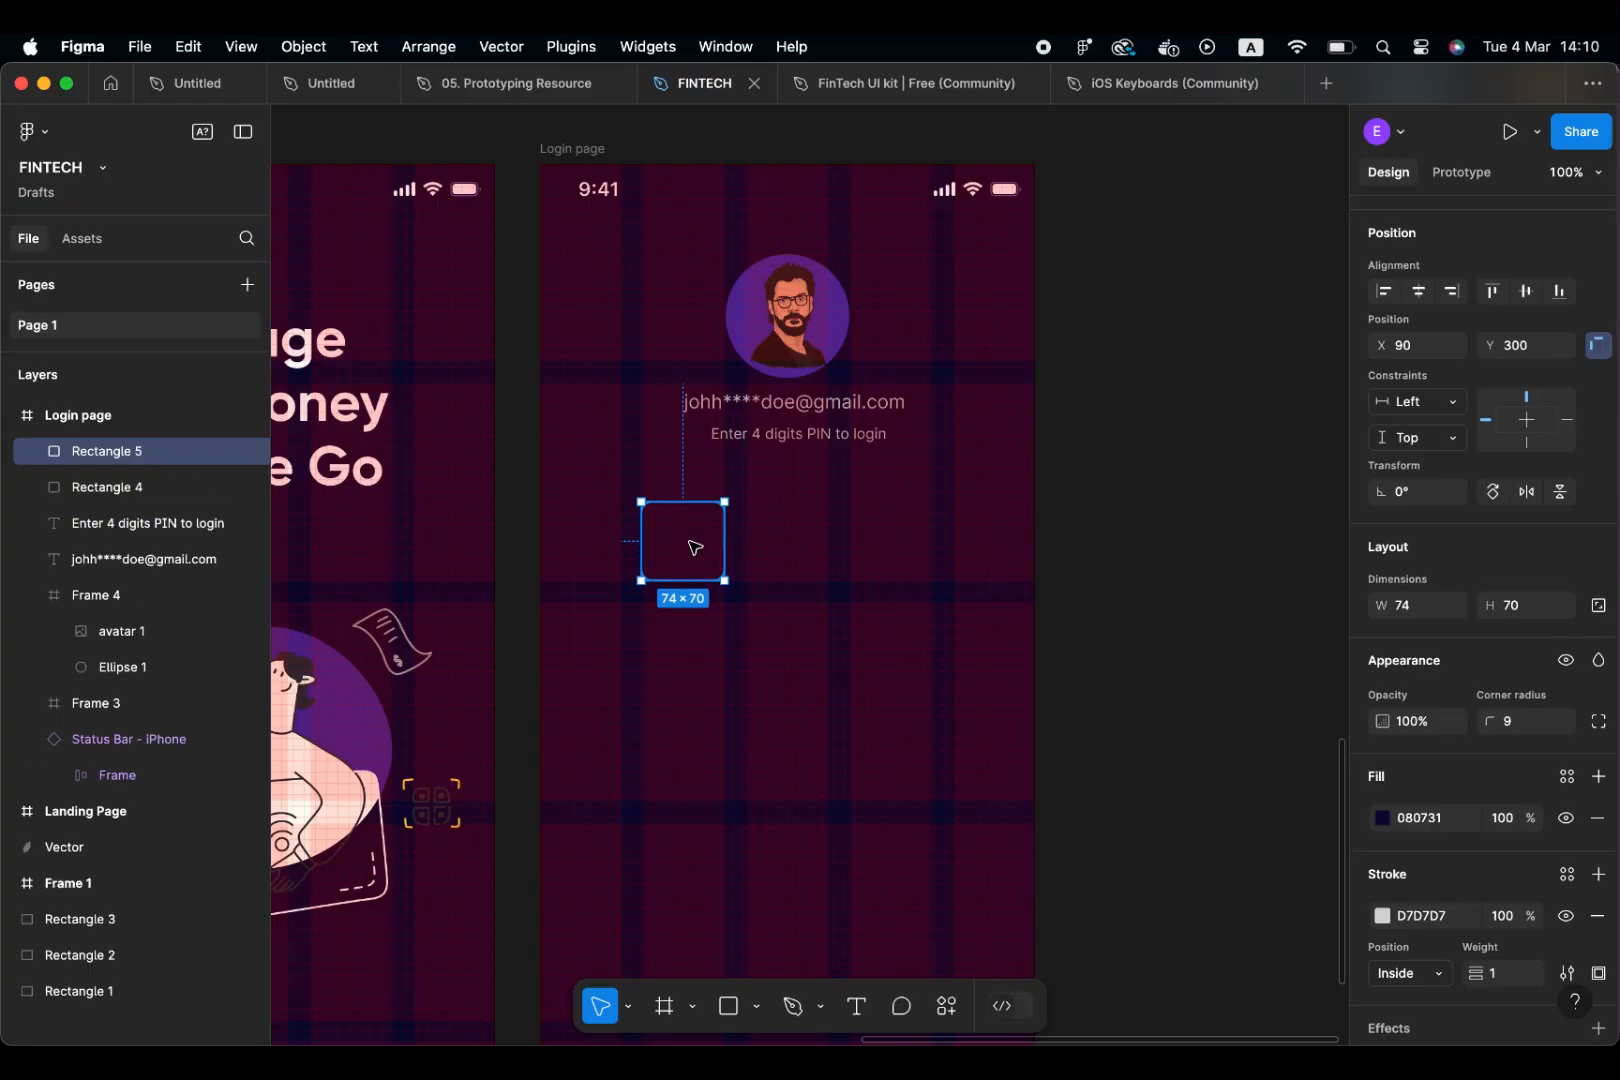
{"action": "left_click_drag", "start_coordinate": [695, 547], "coordinate": [794, 543]}
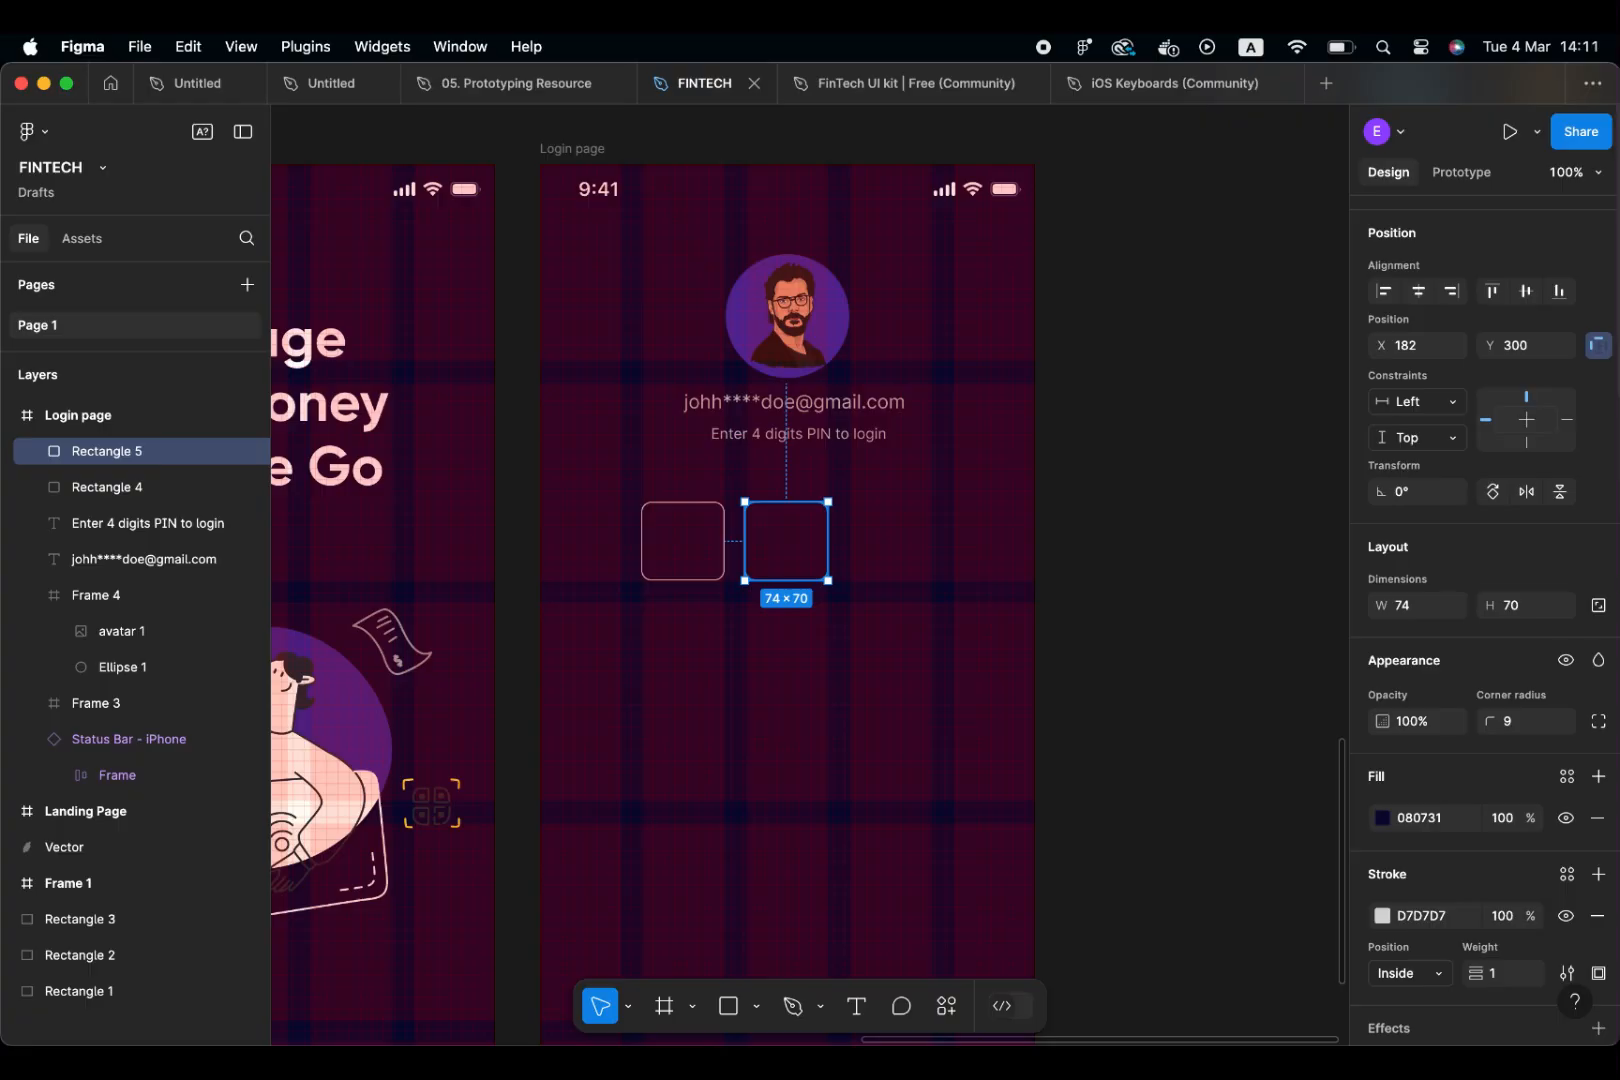
{"action": "key", "text": "shift+d"}
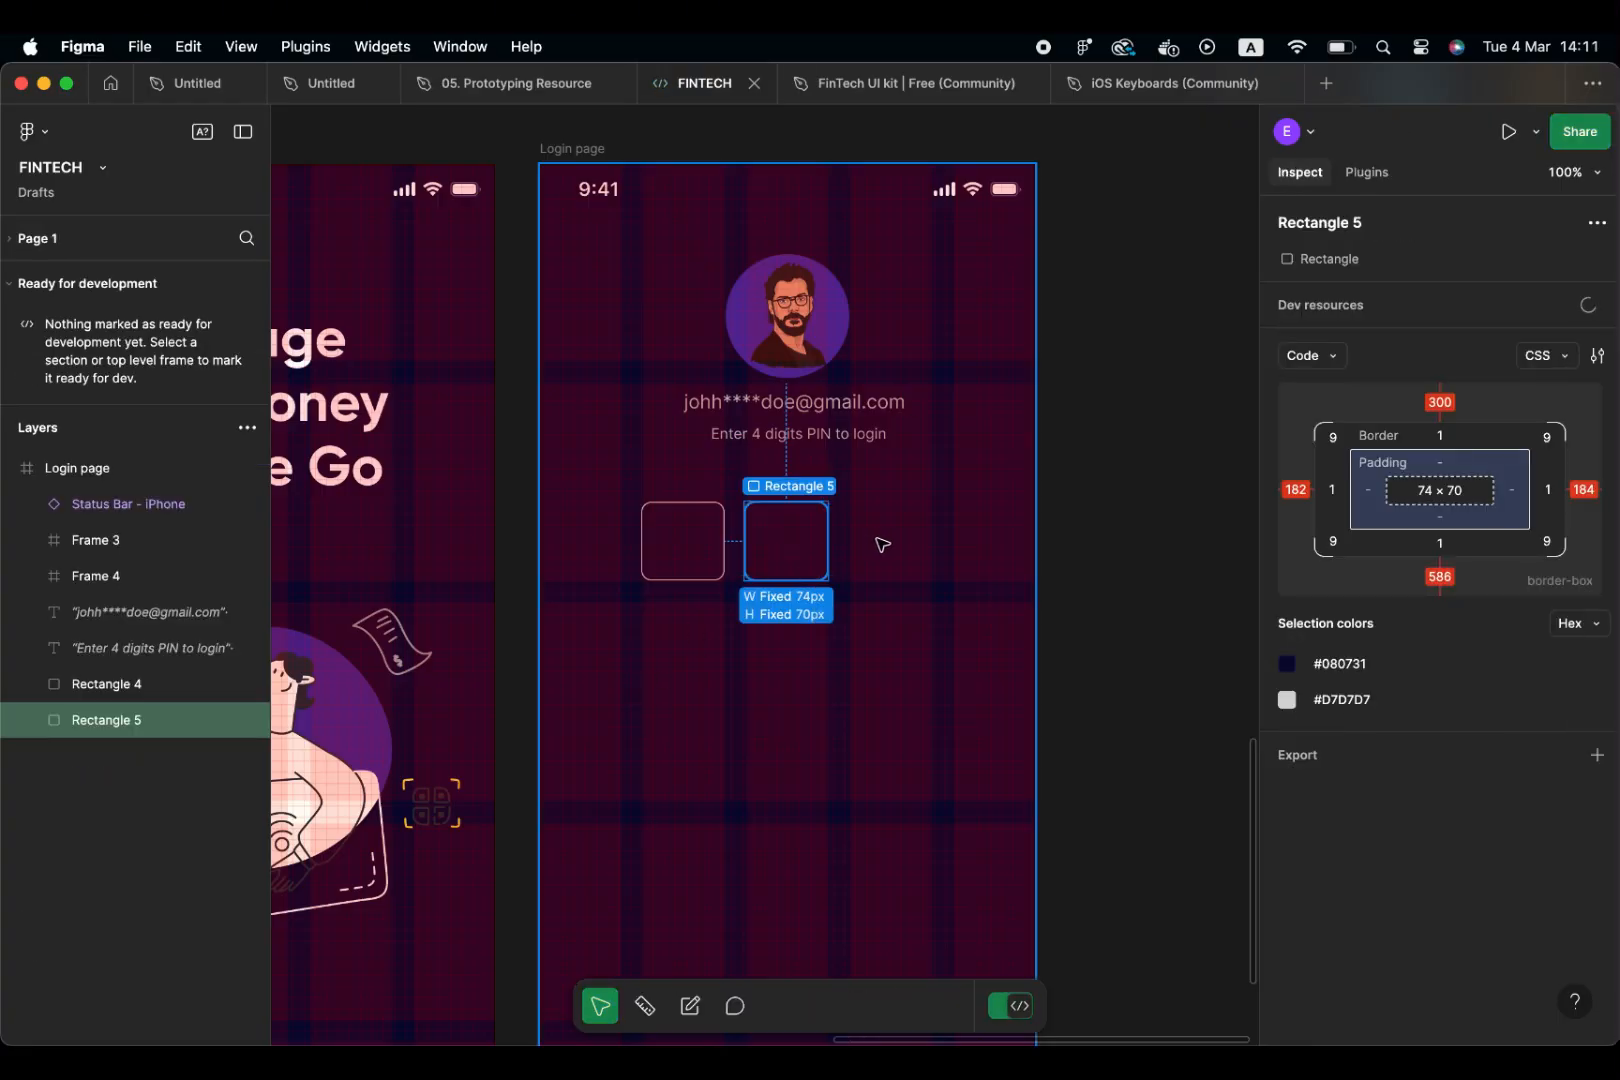
{"action": "key", "text": "Escape"}
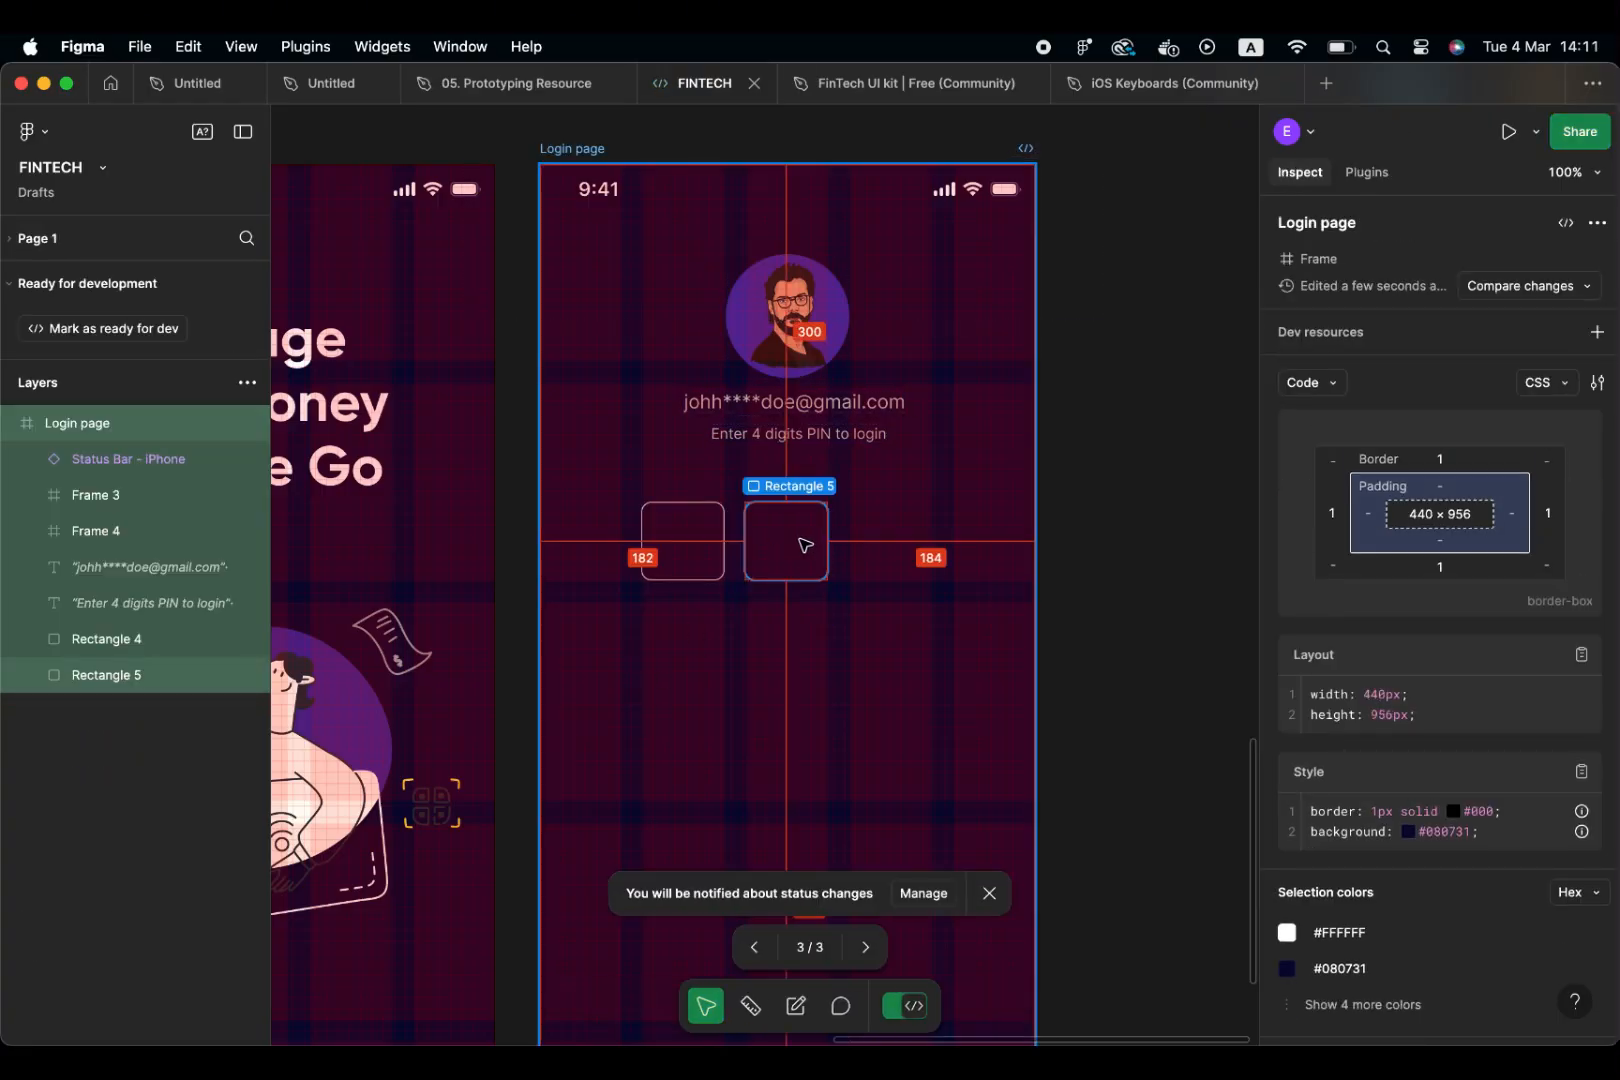
{"action": "left_click", "coordinate": [912, 1006]}
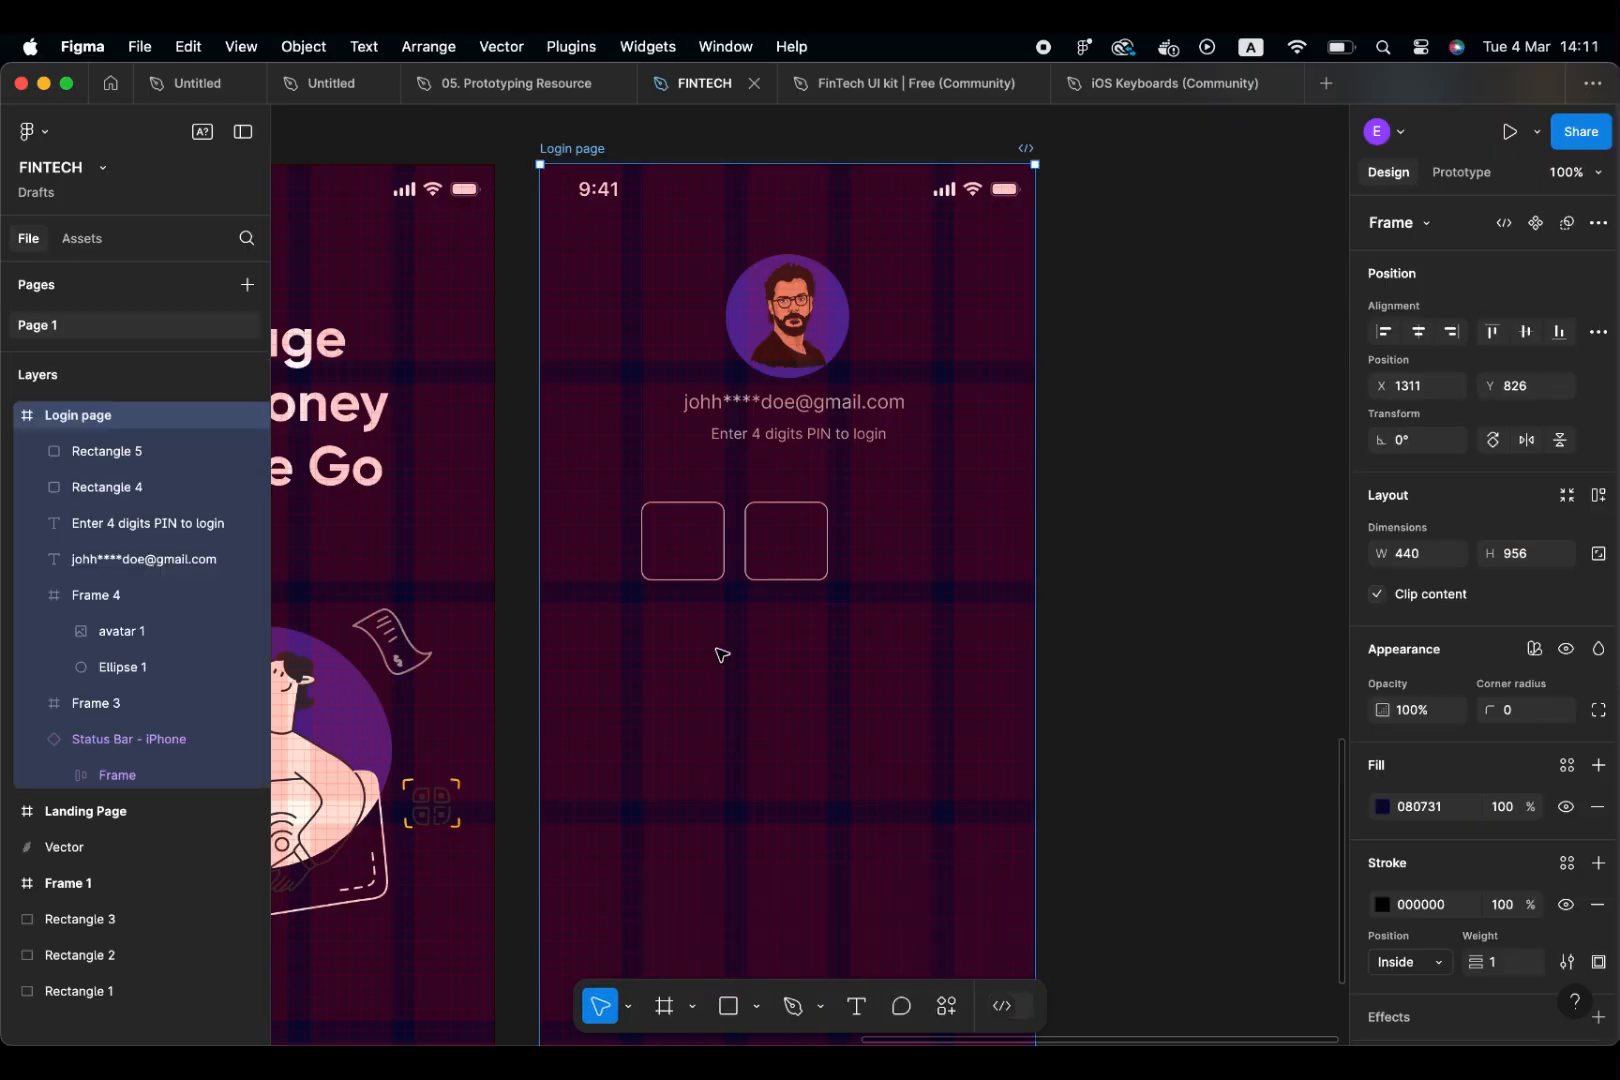
Shift the second PIN box closer to the first, to X 176, Y 300
{"action": "mouse_move", "coordinate": [770, 535]}
{"action": "left_mouse_down"}
{"action": "mouse_move", "coordinate": [894, 556]}
{"action": "mouse_move", "coordinate": [783, 545]}
{"action": "mouse_move", "coordinate": [846, 553]}
{"action": "mouse_move", "coordinate": [790, 563]}
{"action": "mouse_move", "coordinate": [769, 538]}
{"action": "mouse_move", "coordinate": [785, 542]}
{"action": "left_mouse_up"}
{"action": "left_click", "coordinate": [1100, 521]}
{"action": "left_click", "coordinate": [785, 543]}
{"action": "scroll", "coordinate": [783, 542], "scroll_direction": "down", "scroll_amount": 5}
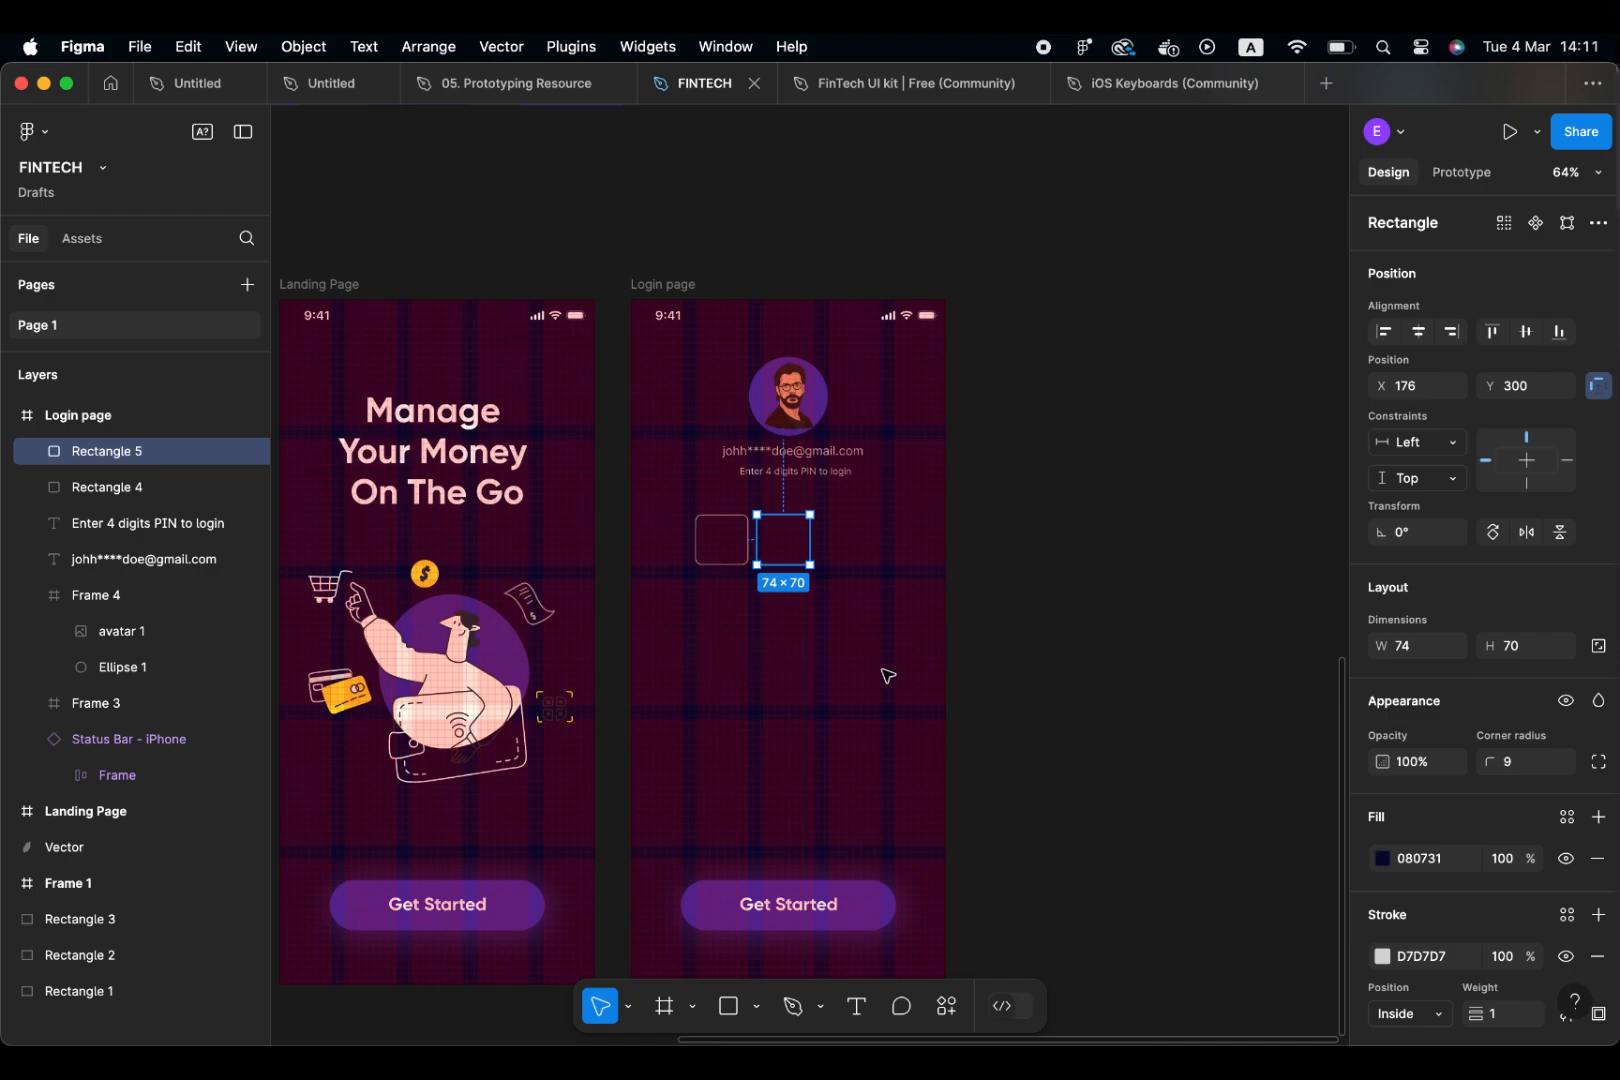
Set the row count of the Login page's layout grid to 8
{"action": "left_click", "coordinate": [930, 670]}
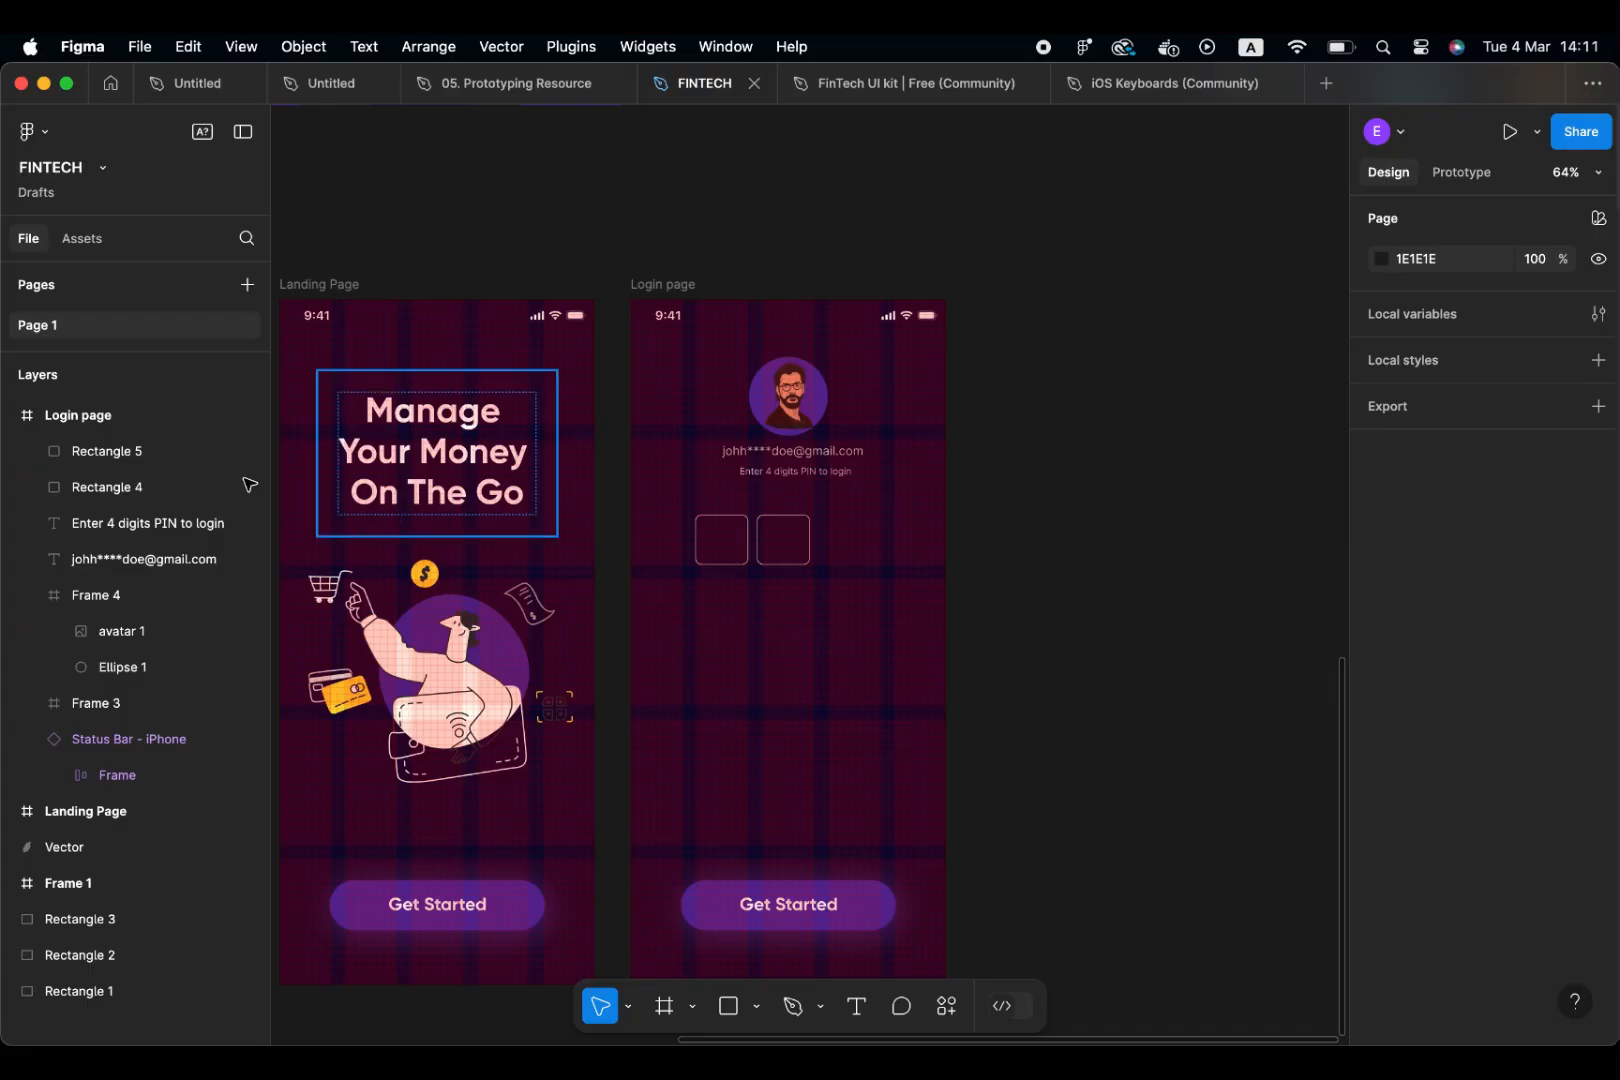
{"action": "left_click", "coordinate": [160, 416]}
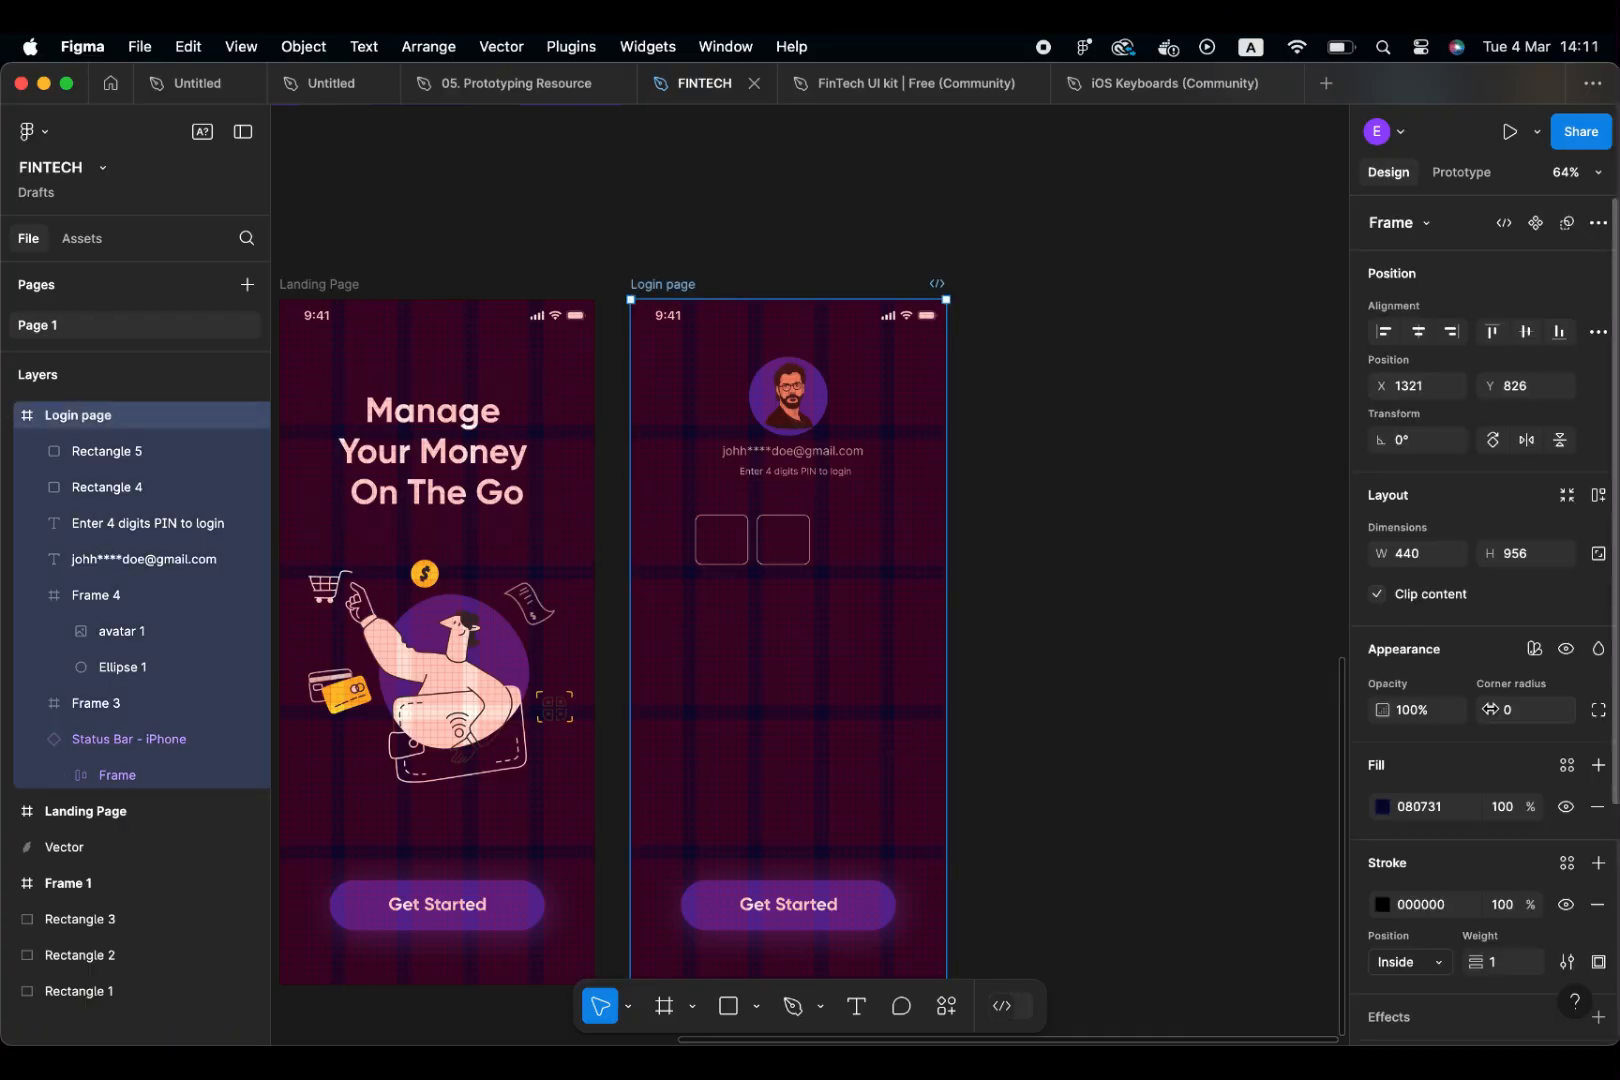
{"action": "scroll", "coordinate": [1412, 619], "scroll_direction": "down", "scroll_amount": 5}
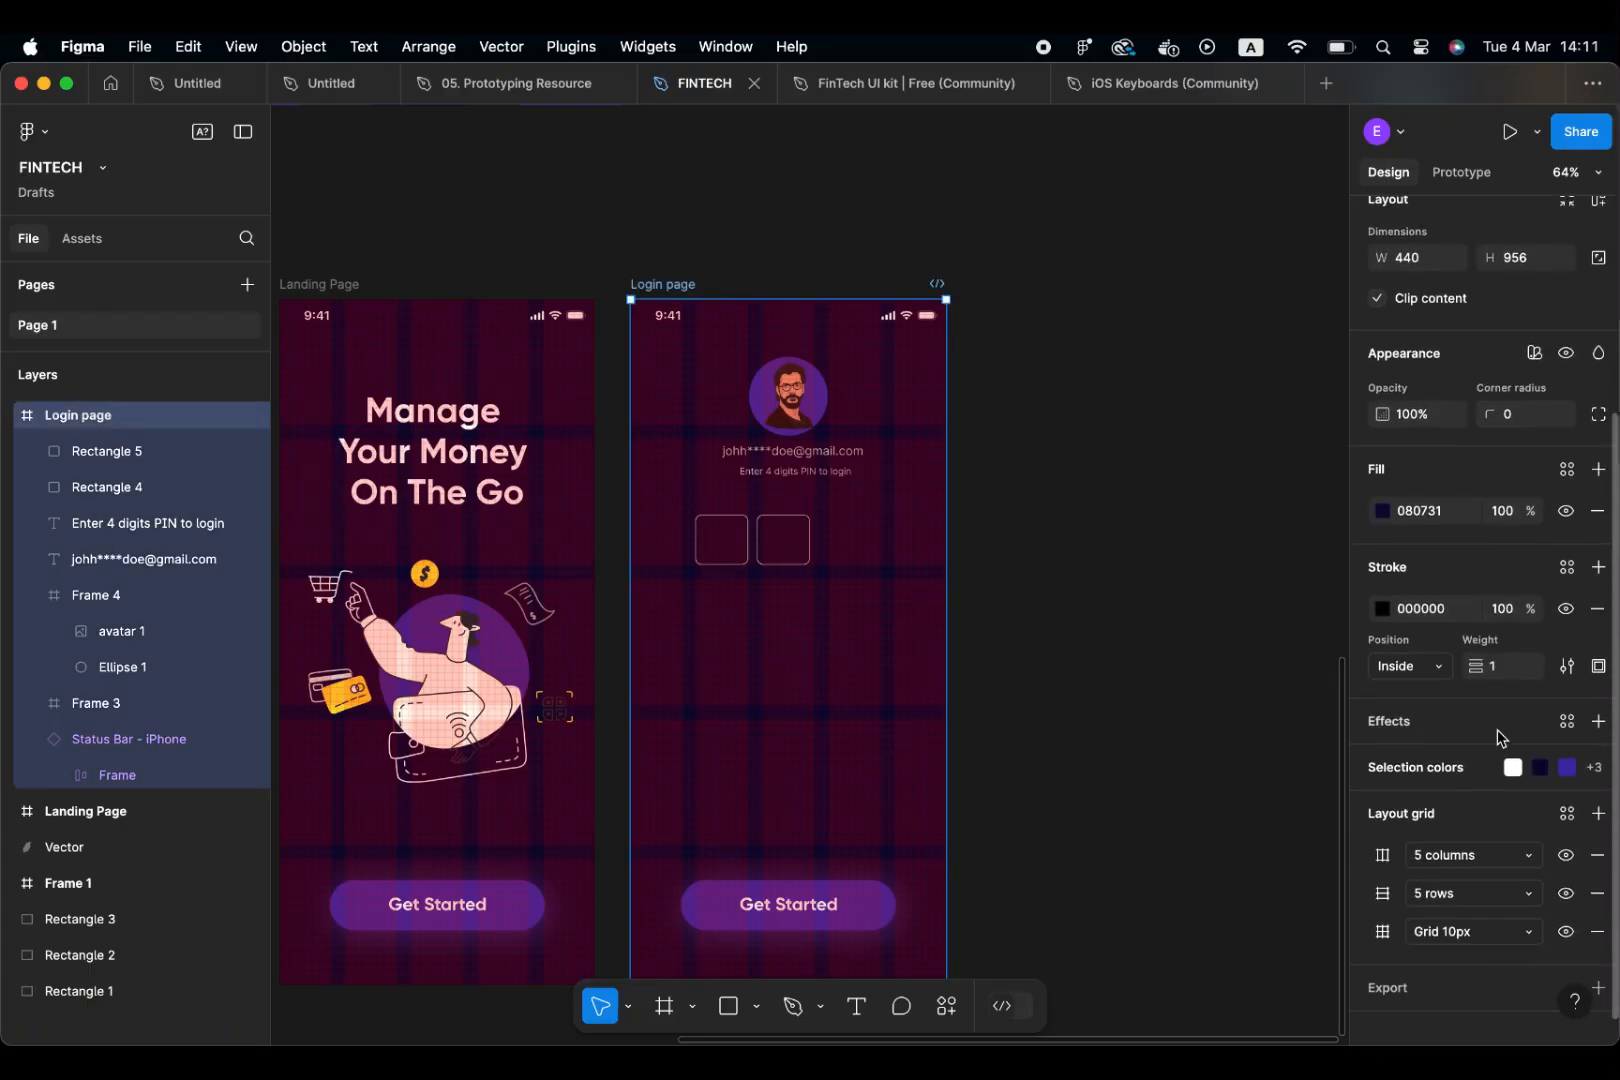
{"action": "left_click", "coordinate": [1489, 884]}
{"action": "left_click", "coordinate": [1485, 887]}
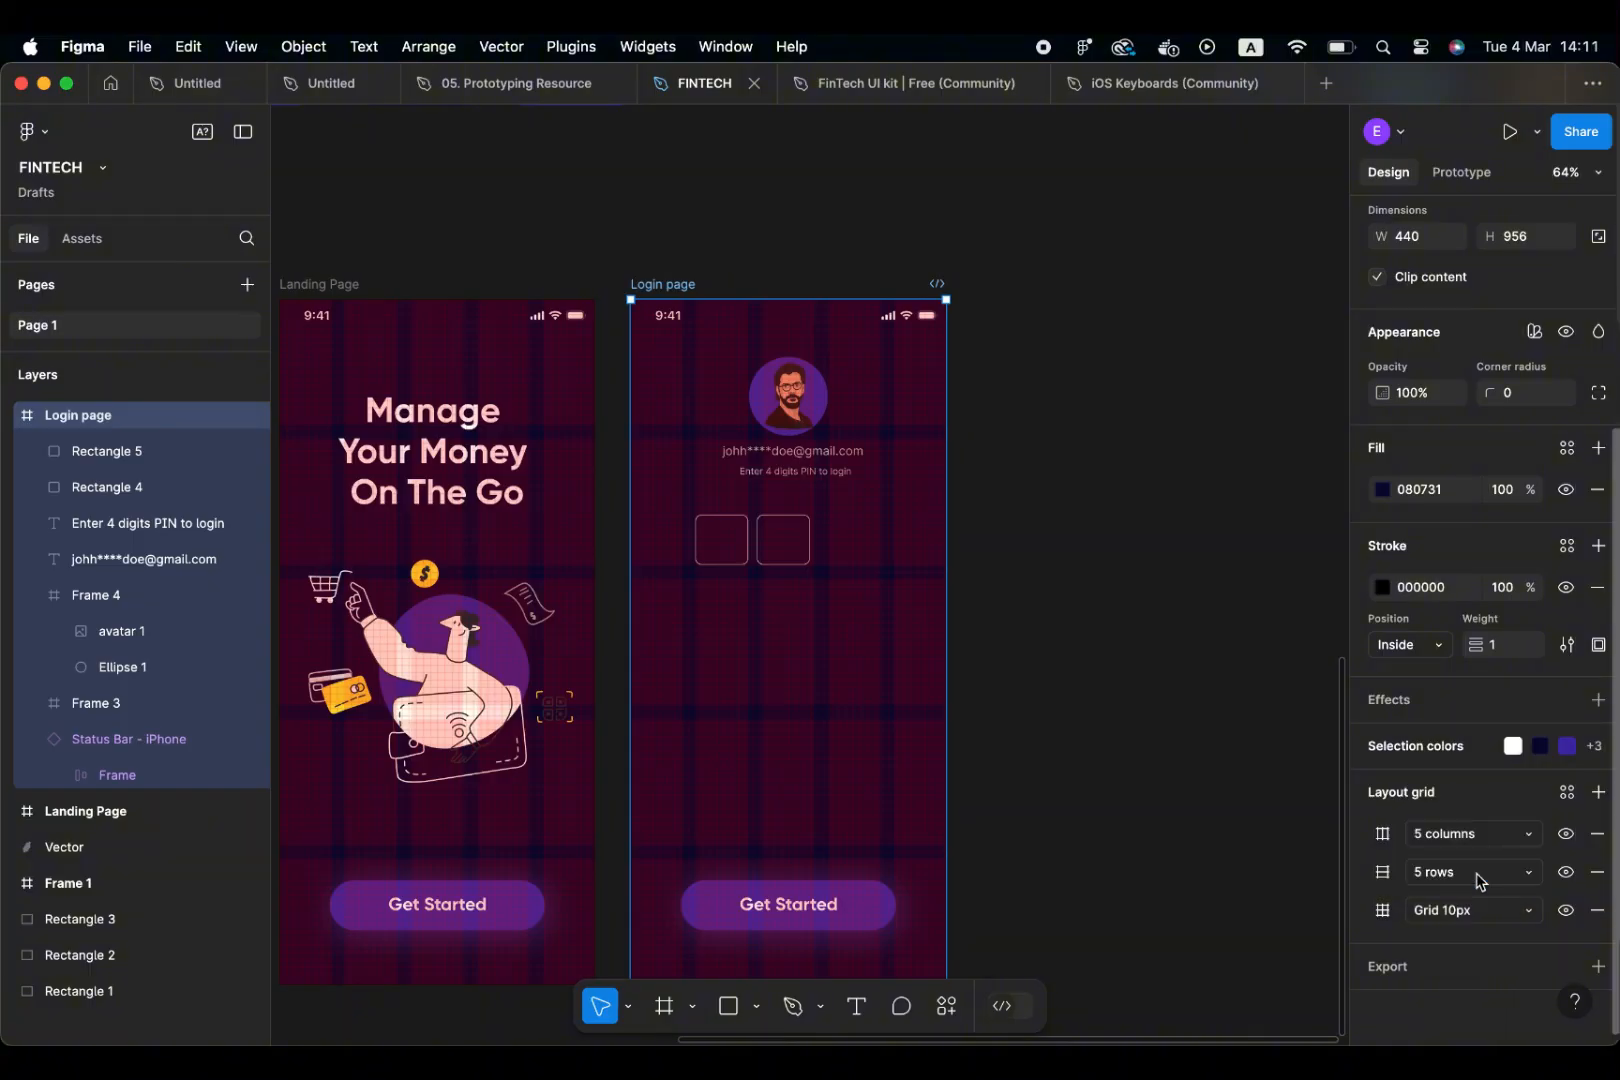
{"action": "left_click", "coordinate": [1382, 871]}
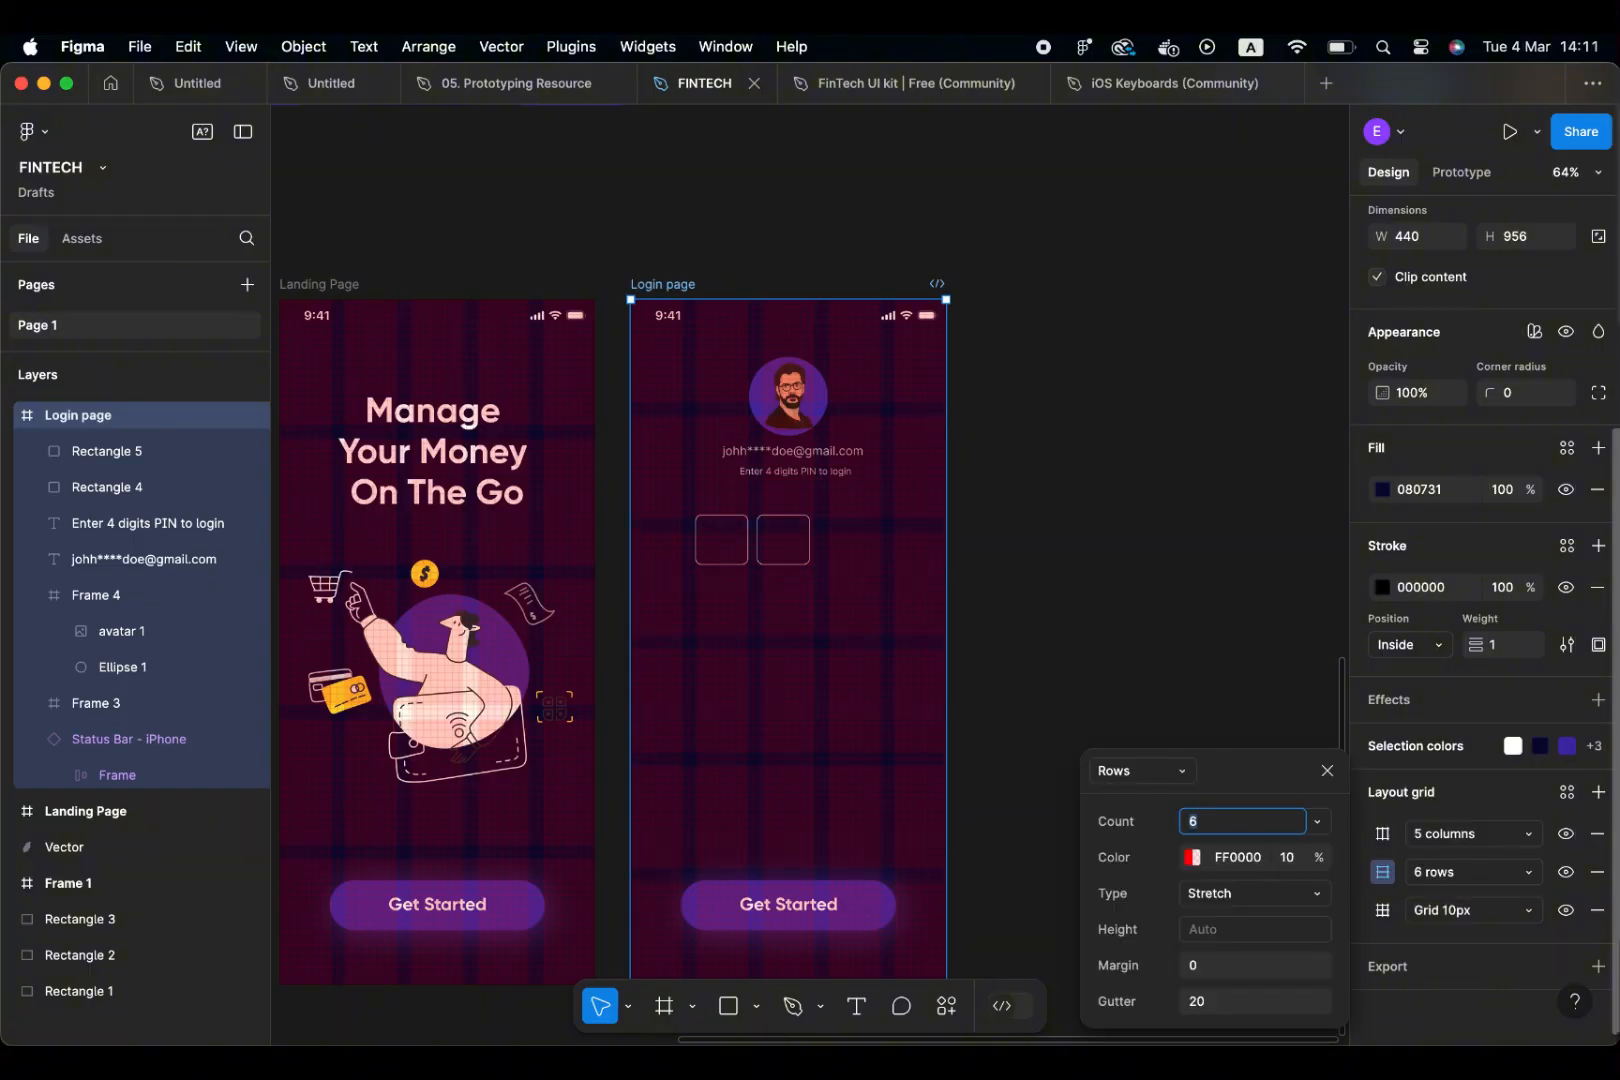
{"action": "key", "text": "Return"}
{"action": "left_click", "coordinate": [1221, 828]}
{"action": "key", "text": "Up"}
{"action": "key", "text": "Up"}
{"action": "key", "text": "Return"}
{"action": "left_click", "coordinate": [1327, 770]}
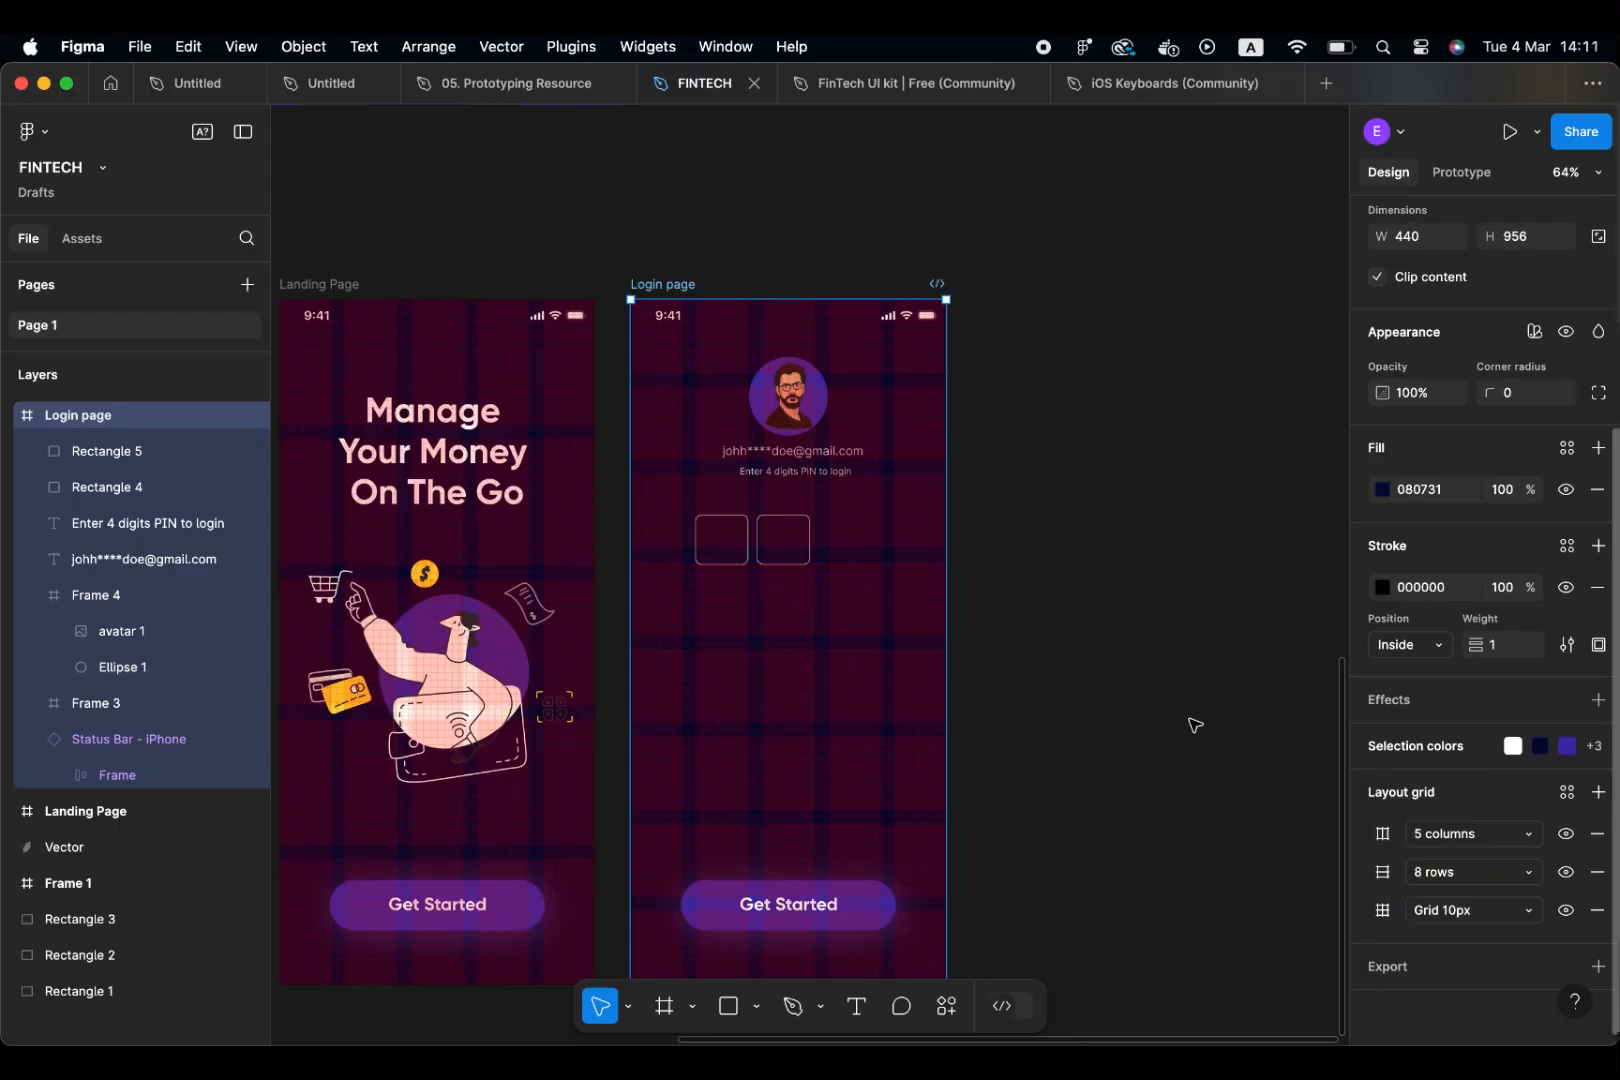
Move the Login page frame down to X 1319, Y 883
{"action": "left_click_drag", "start_coordinate": [731, 545], "coordinate": [731, 580]}
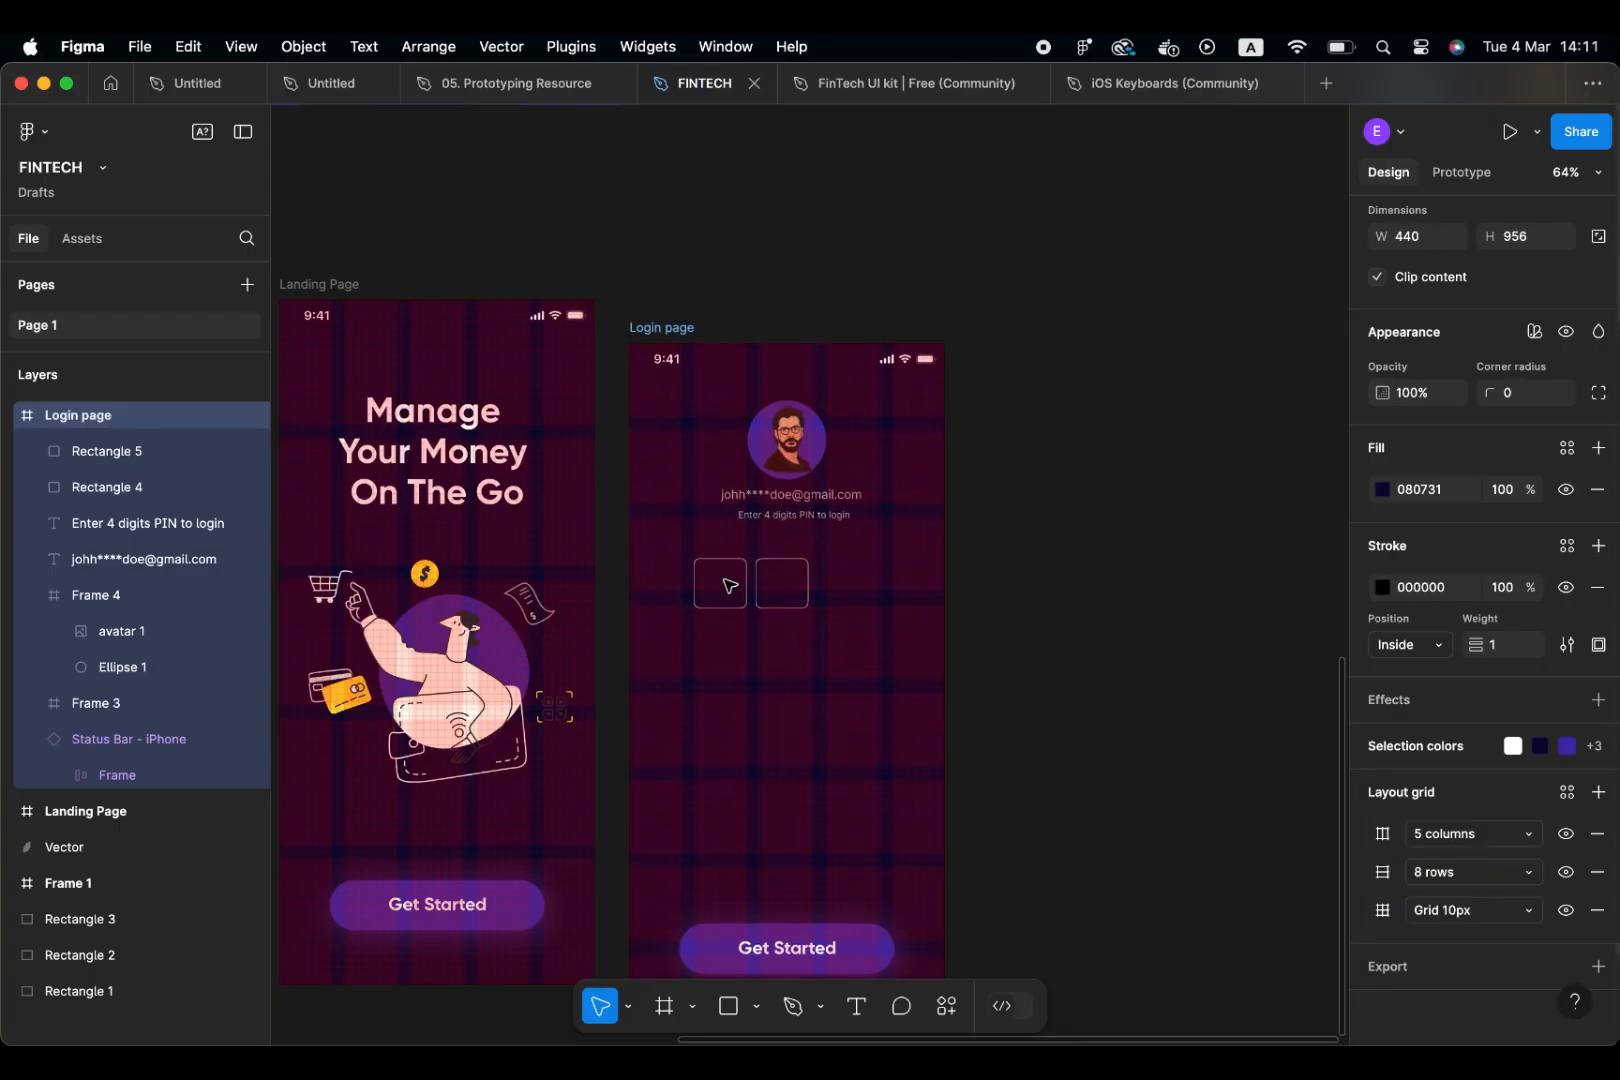
{"action": "left_click", "coordinate": [1005, 557]}
{"action": "left_click", "coordinate": [733, 580]}
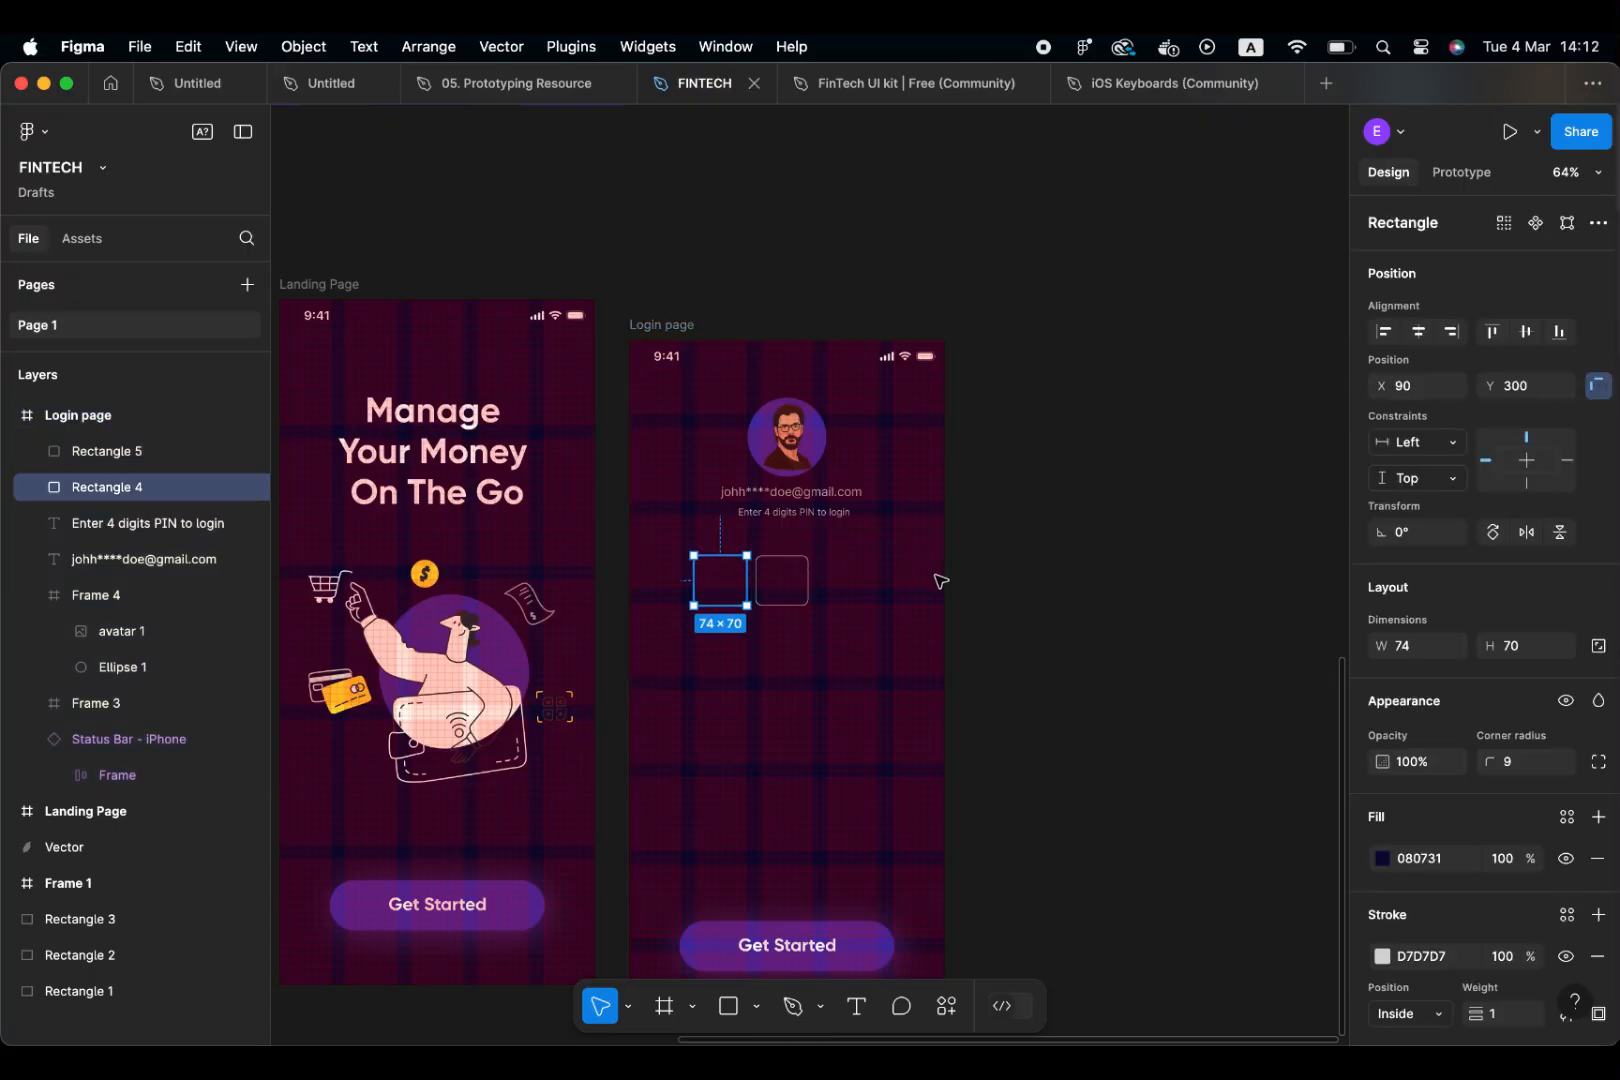
{"action": "scroll", "coordinate": [1410, 888], "scroll_direction": "down", "scroll_amount": 3}
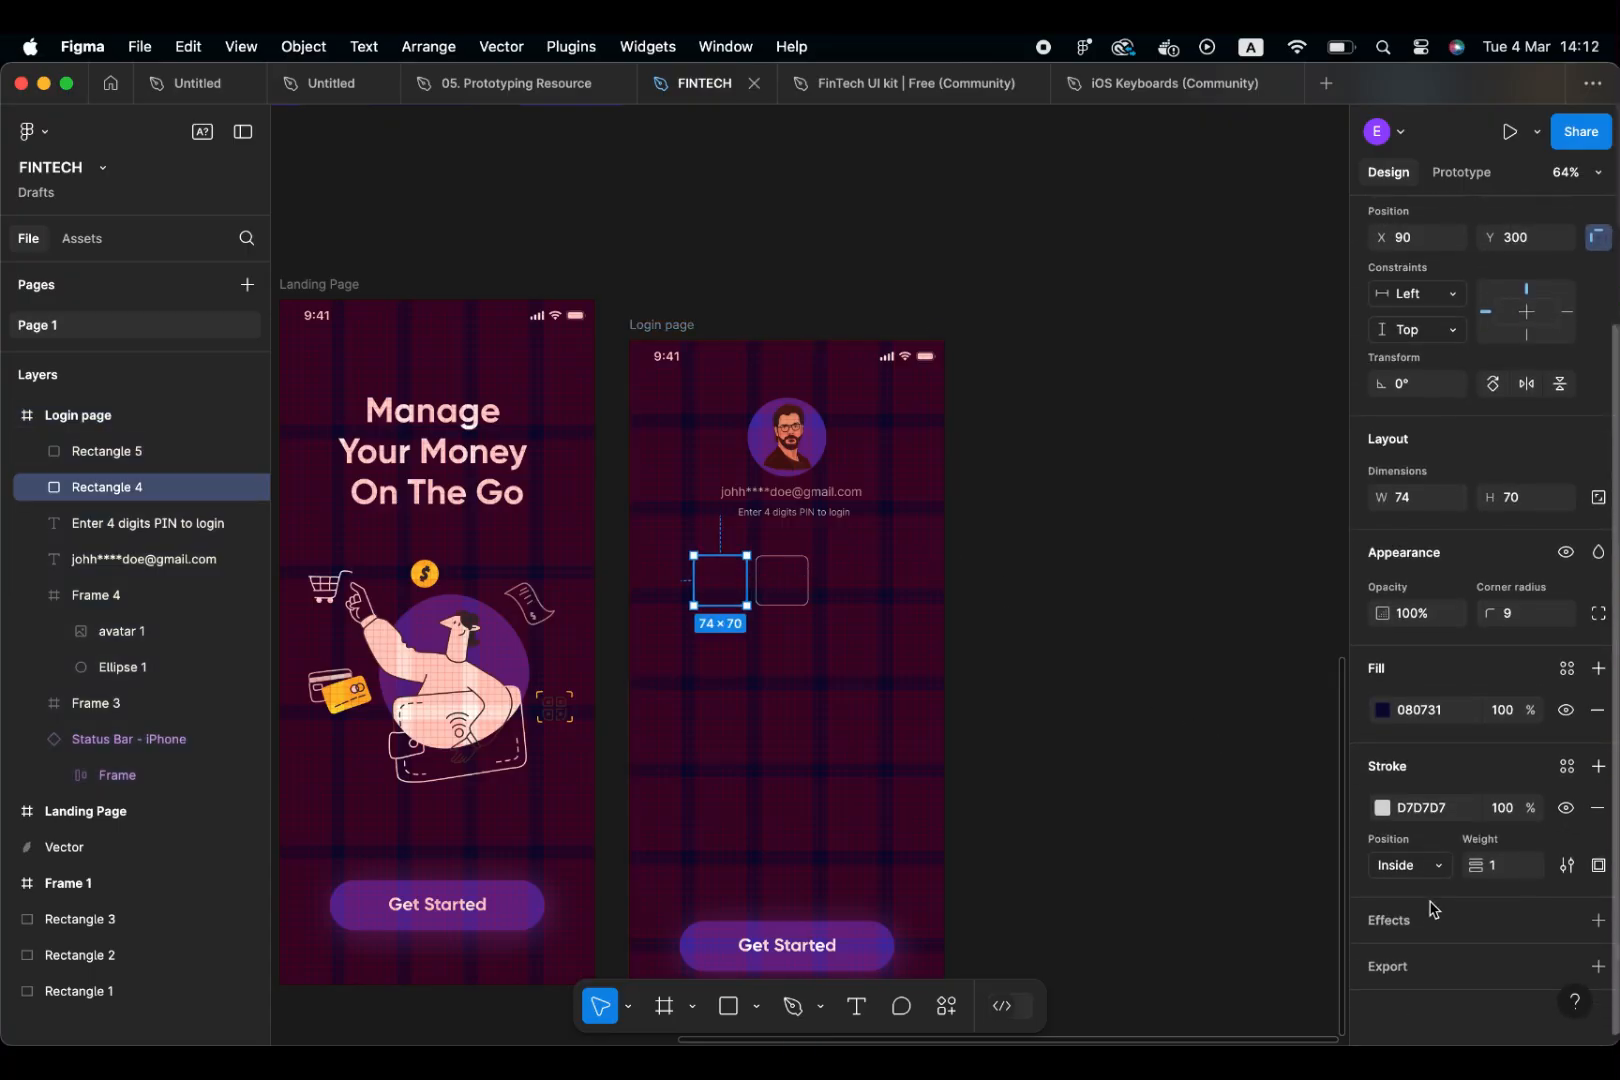
{"action": "left_click", "coordinate": [862, 726]}
Increase the column count of the Login page's layout grid
{"action": "left_click", "coordinate": [104, 415]}
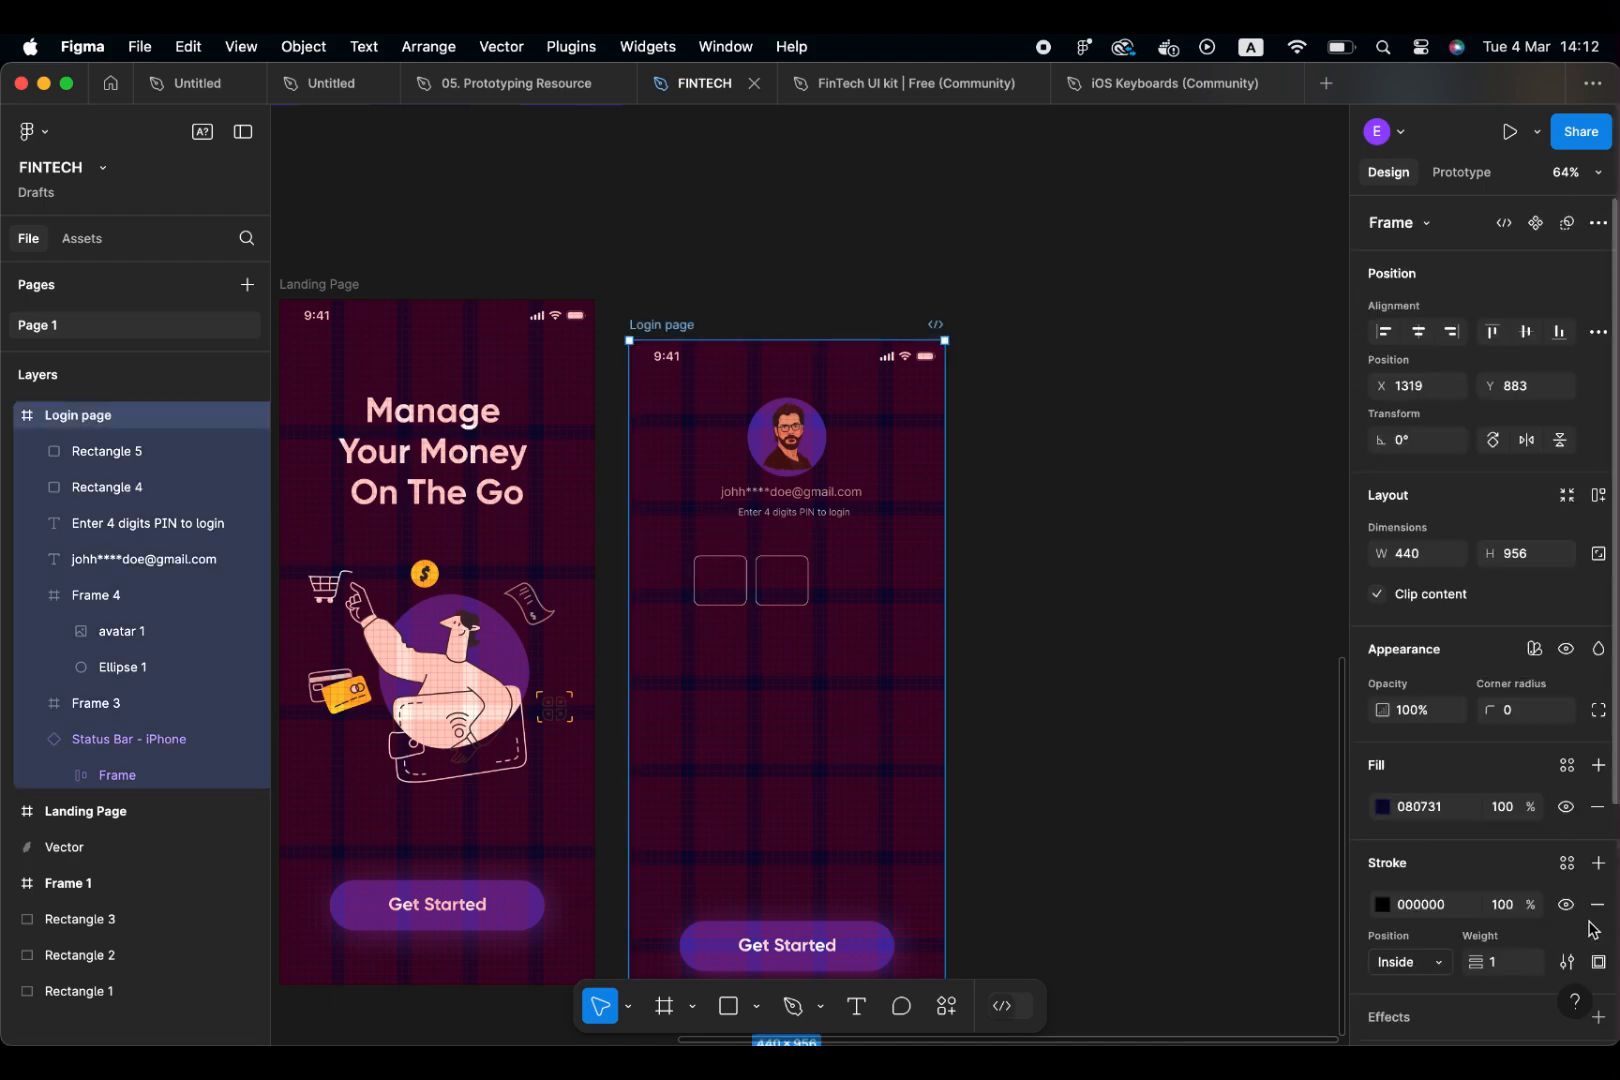
{"action": "scroll", "coordinate": [1488, 897], "scroll_direction": "down", "scroll_amount": 5}
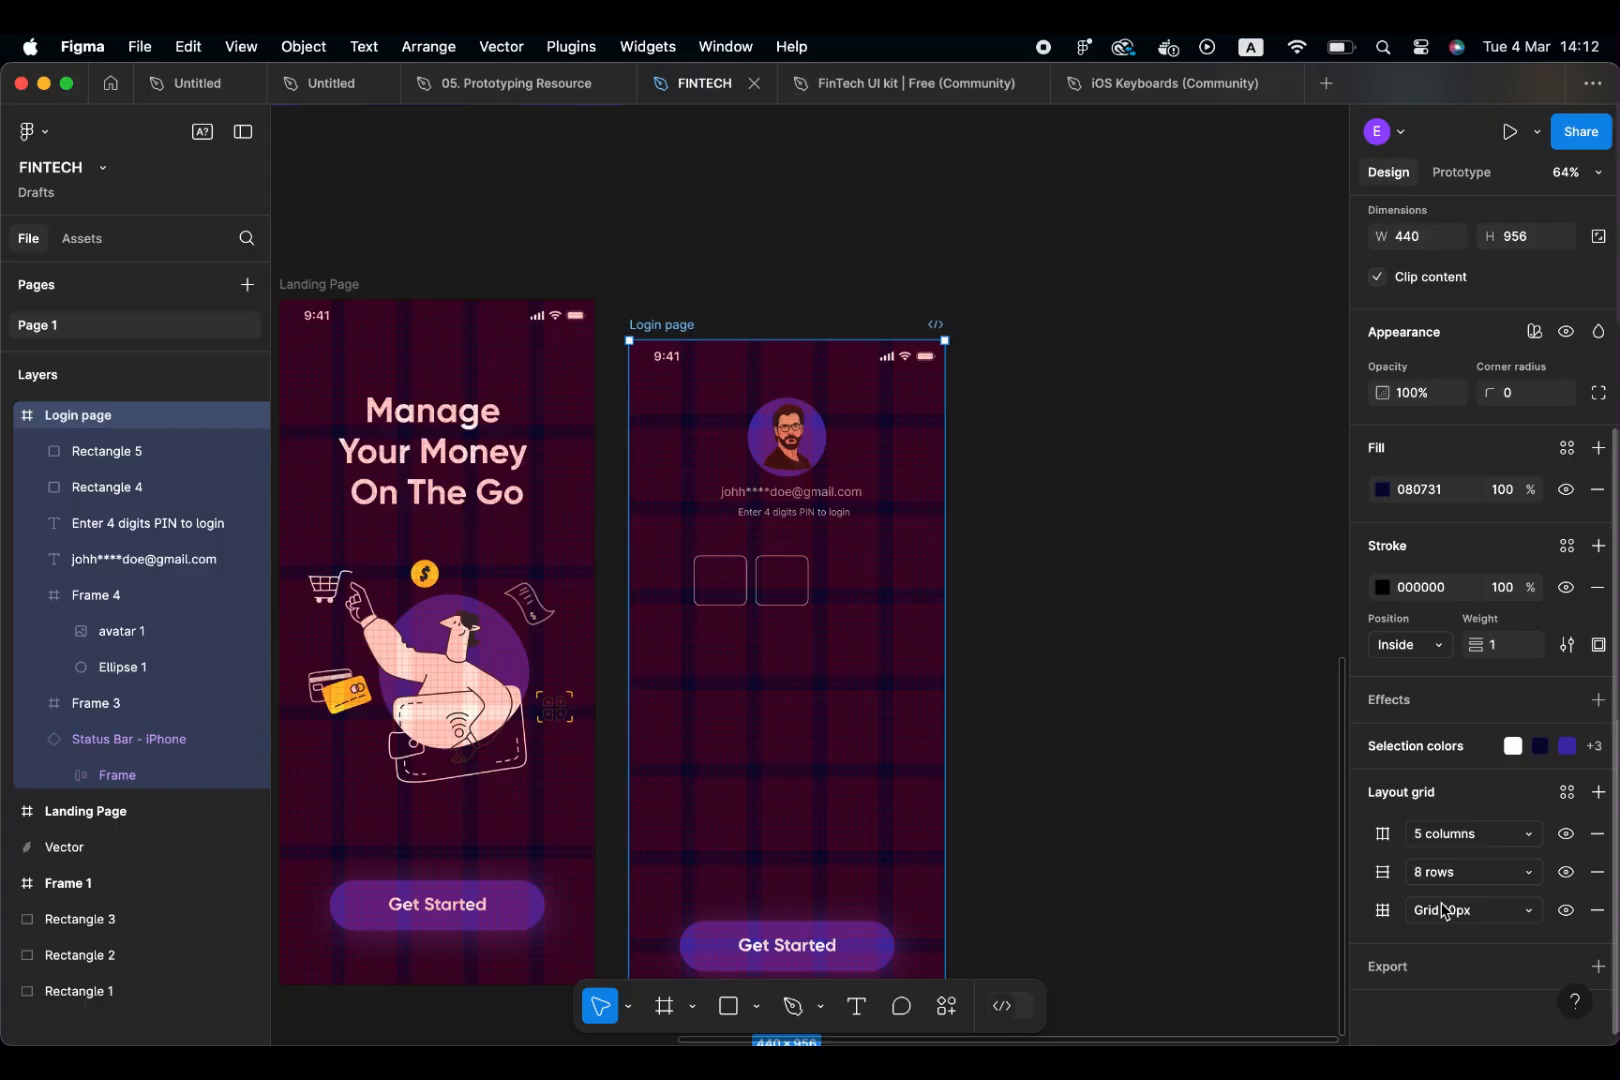
{"action": "left_click", "coordinate": [1432, 836]}
{"action": "left_click", "coordinate": [1452, 838]}
{"action": "left_click", "coordinate": [1383, 833]}
{"action": "left_click", "coordinate": [1207, 826]}
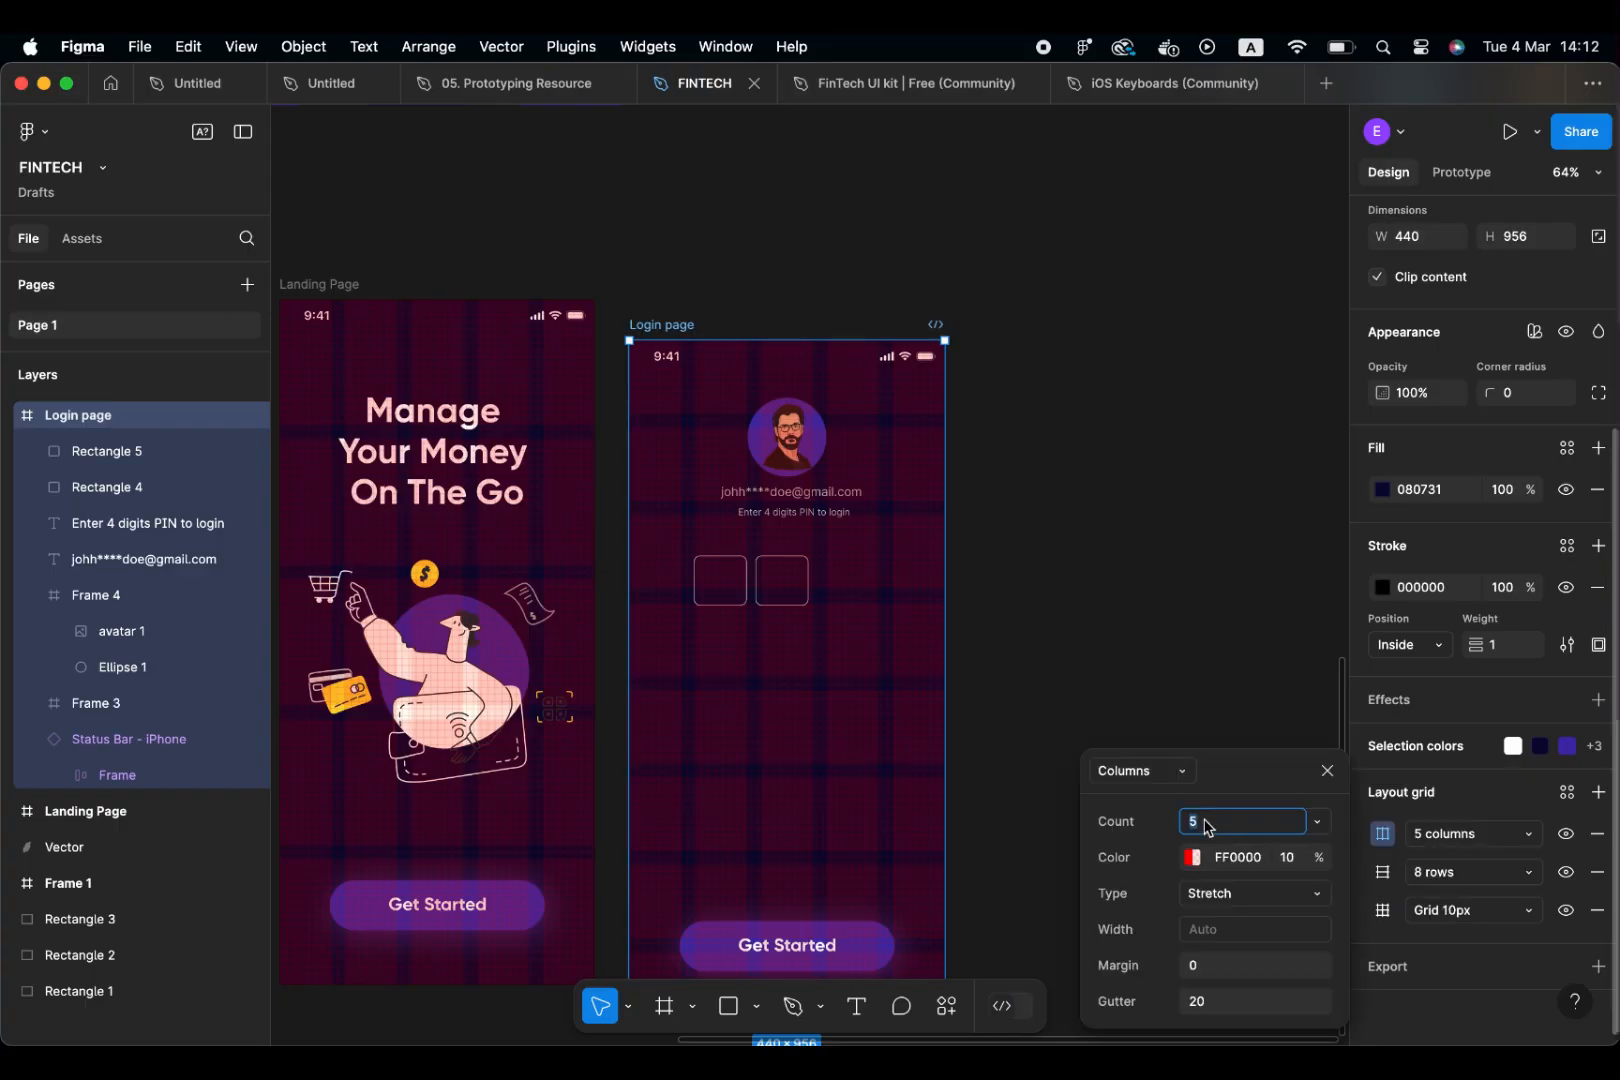
{"action": "key", "text": "Return"}
{"action": "left_click", "coordinate": [1068, 664]}
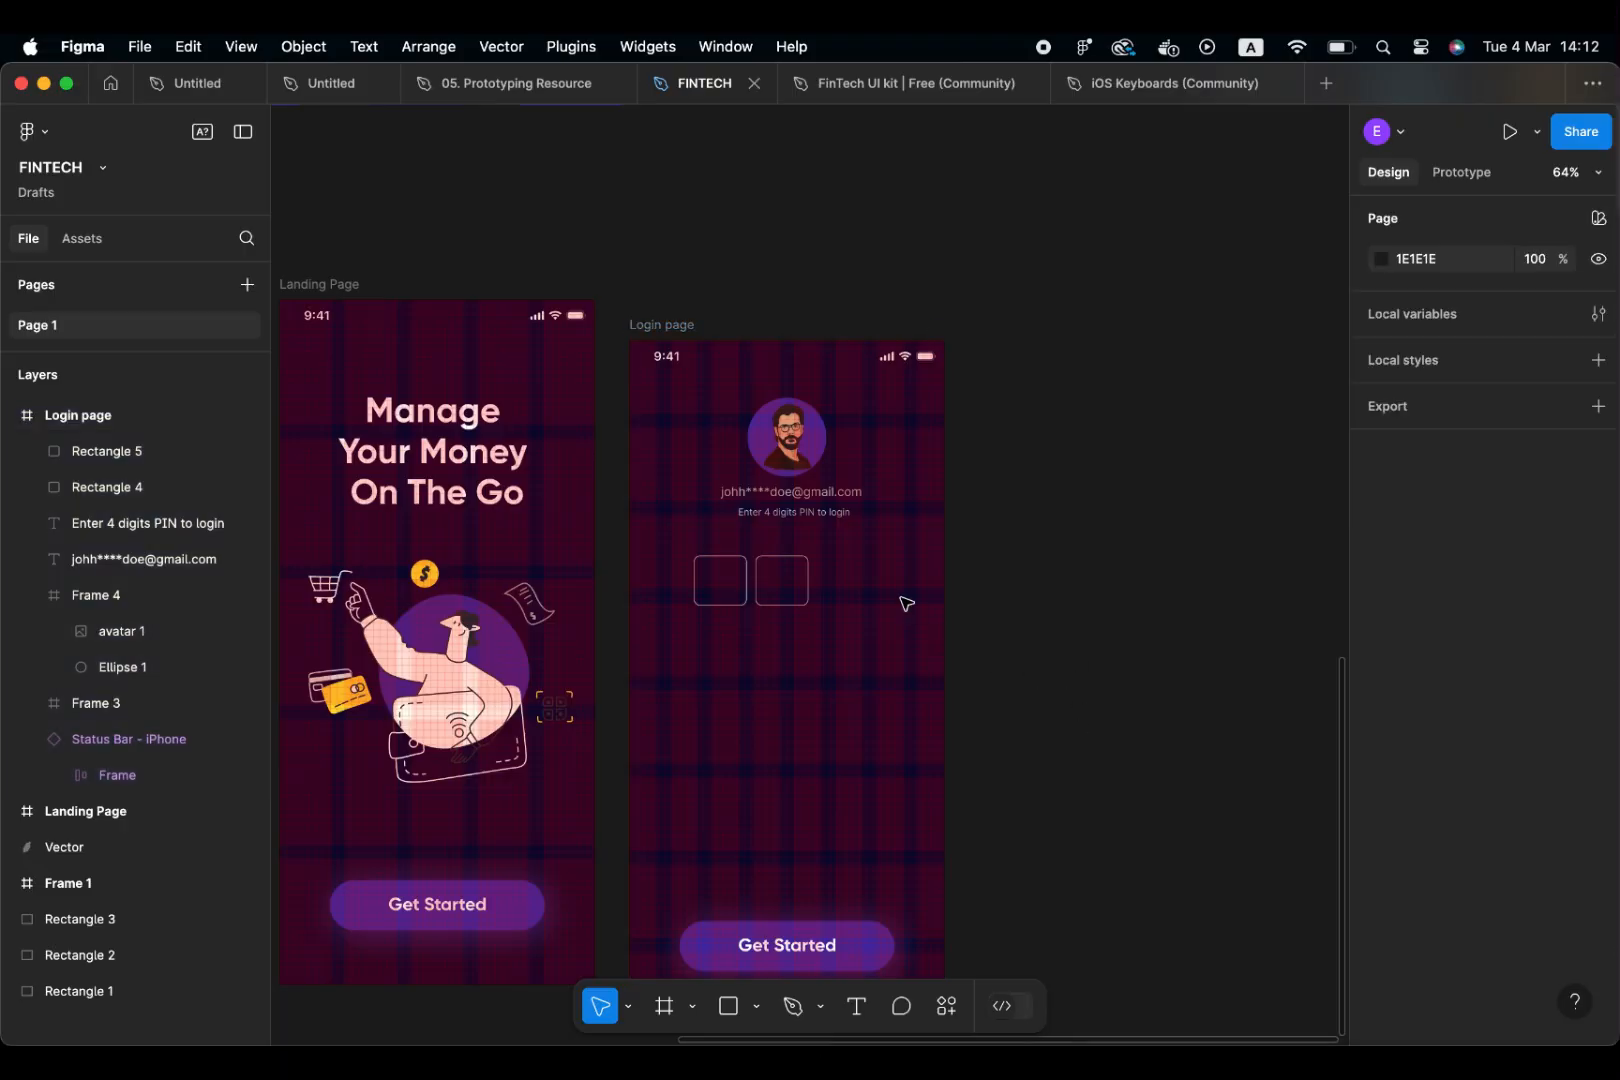
Reposition the first PIN box at X 58, Y 310 and the second at X 165, Y 310
{"action": "left_click_drag", "start_coordinate": [728, 584], "coordinate": [767, 595]}
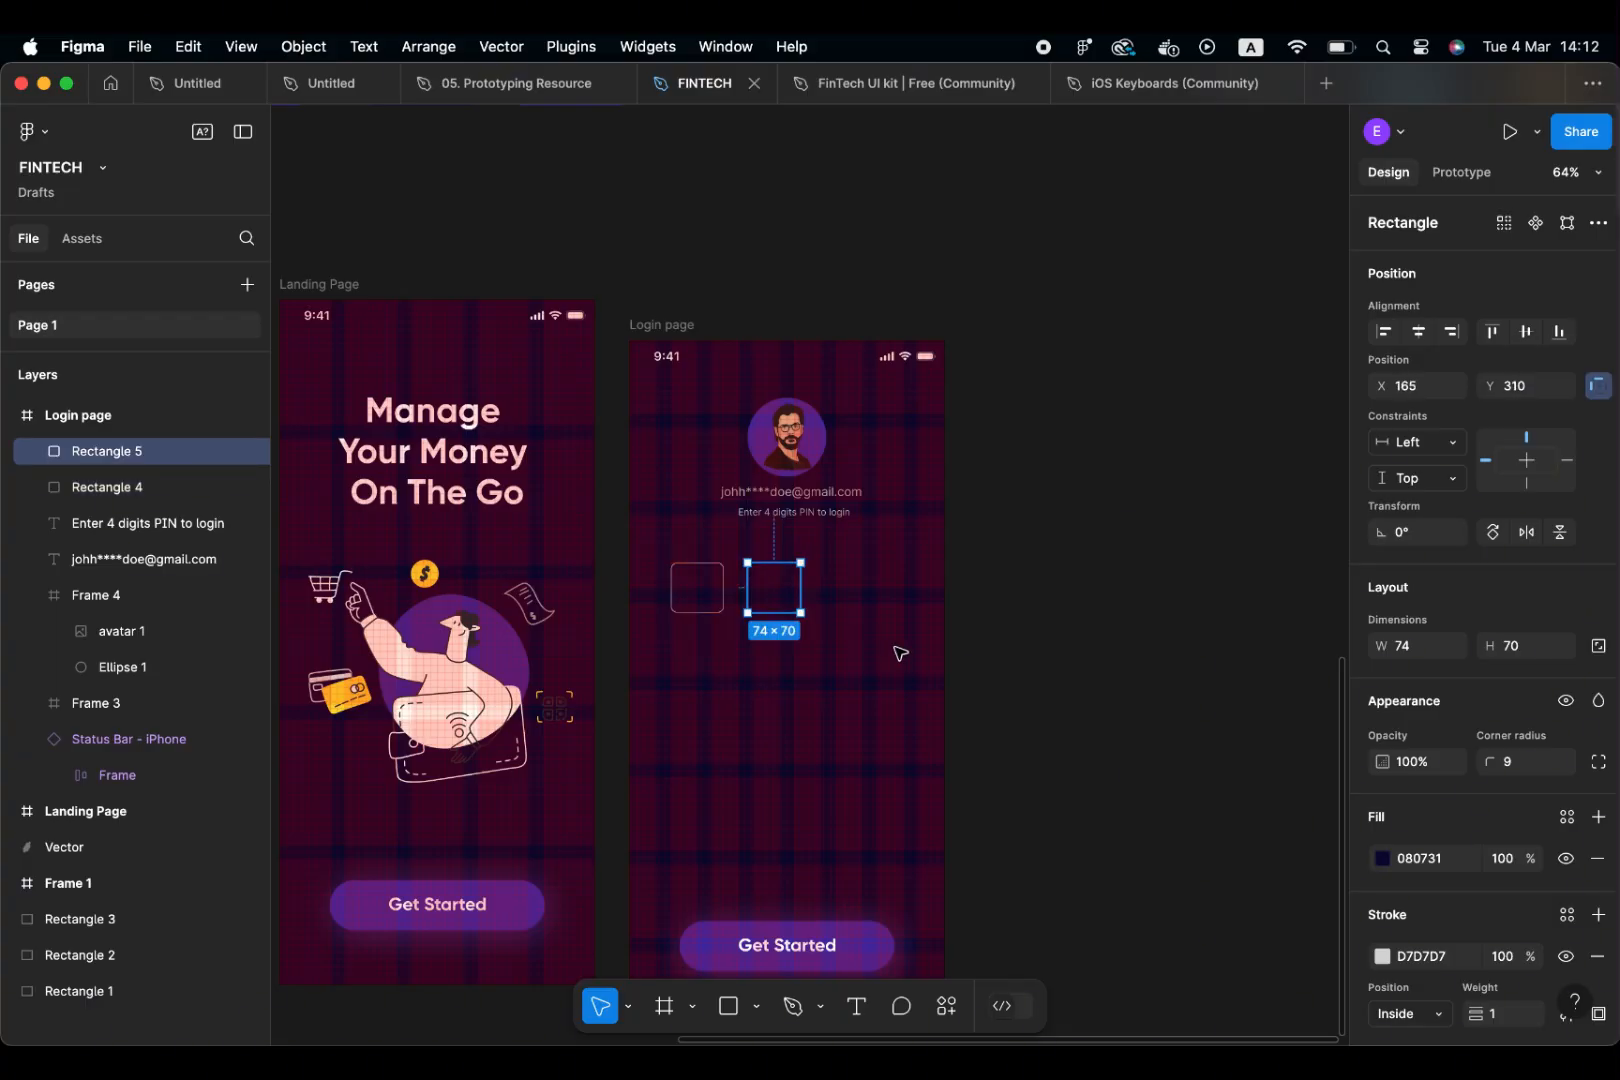
{"action": "left_click", "coordinate": [1082, 657]}
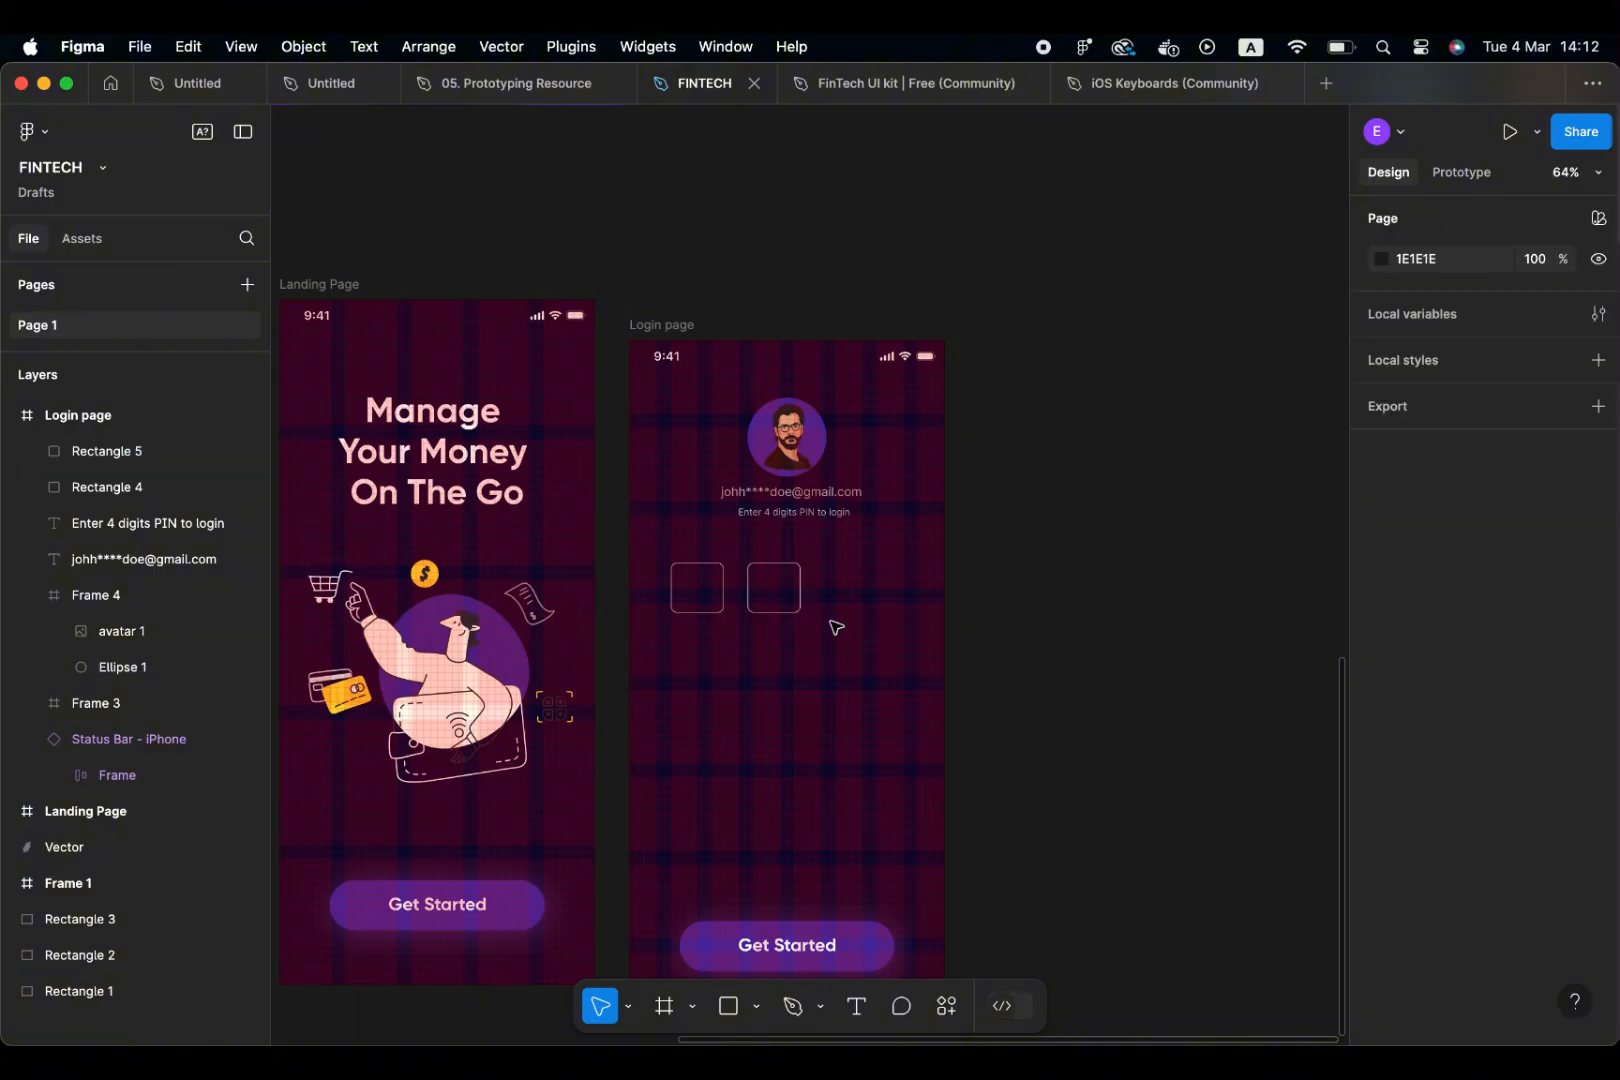
Change the first PIN box's stroke to purple 452BAA, sampled from the third colour swatch above the screens
{"action": "left_click", "coordinate": [724, 603]}
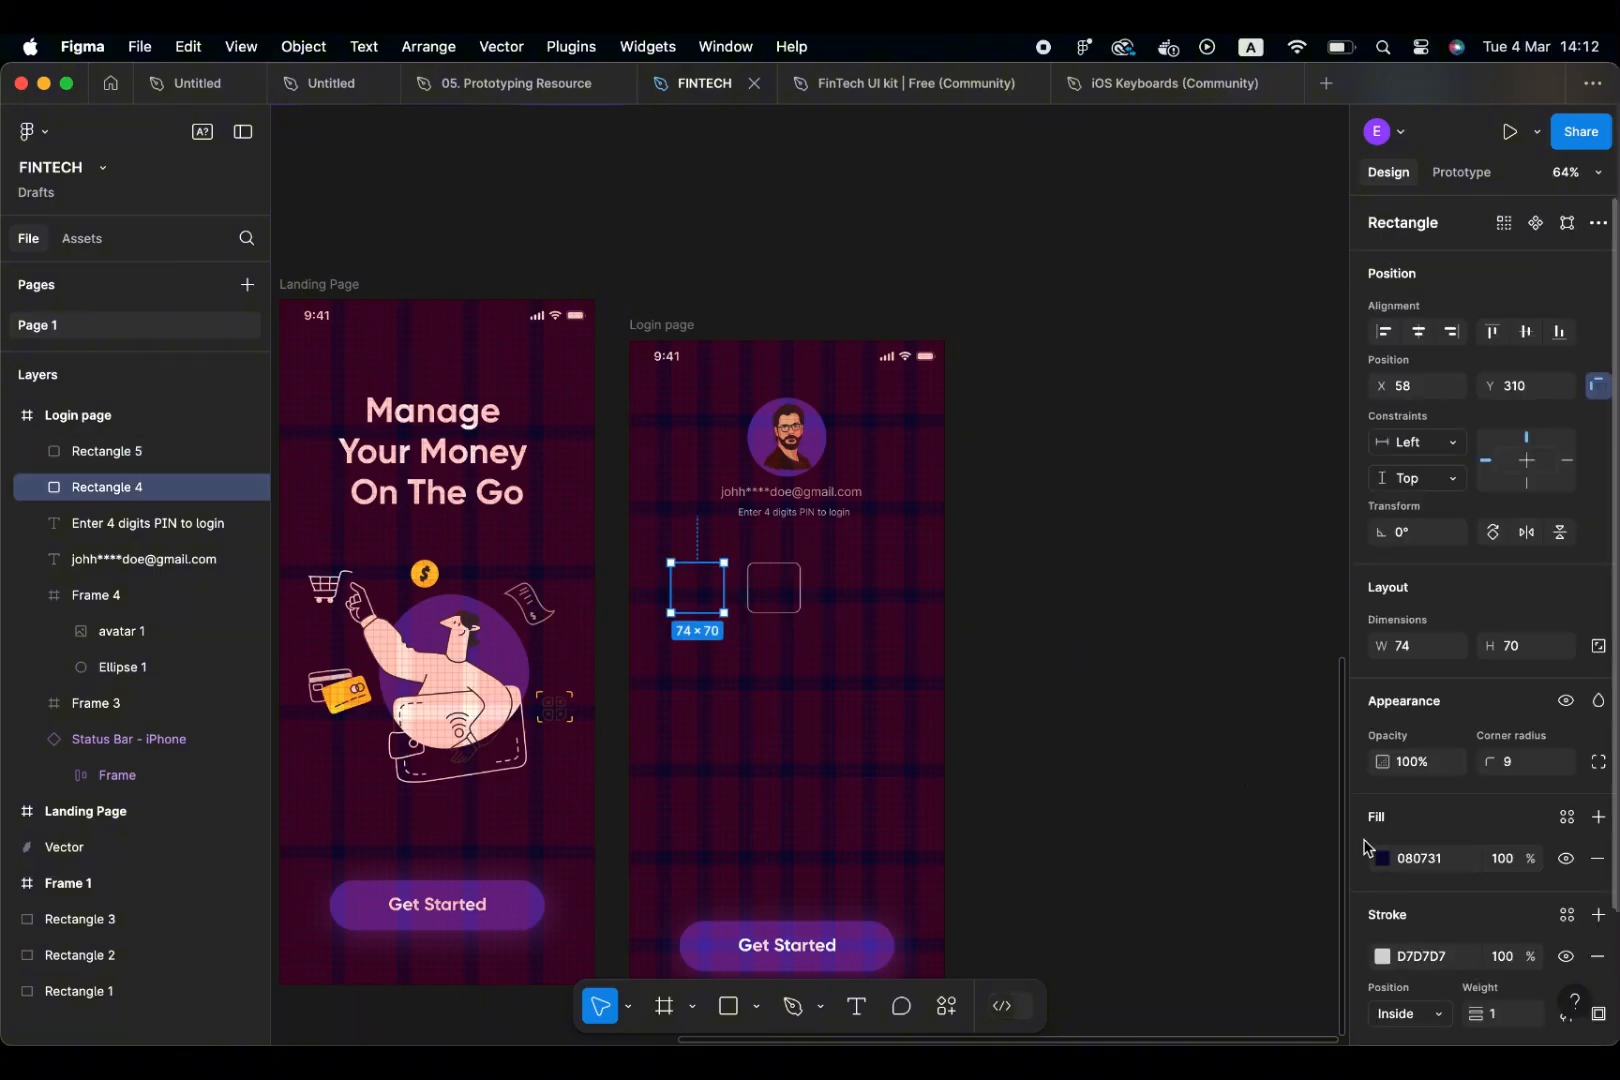
{"action": "left_click", "coordinate": [1384, 862]}
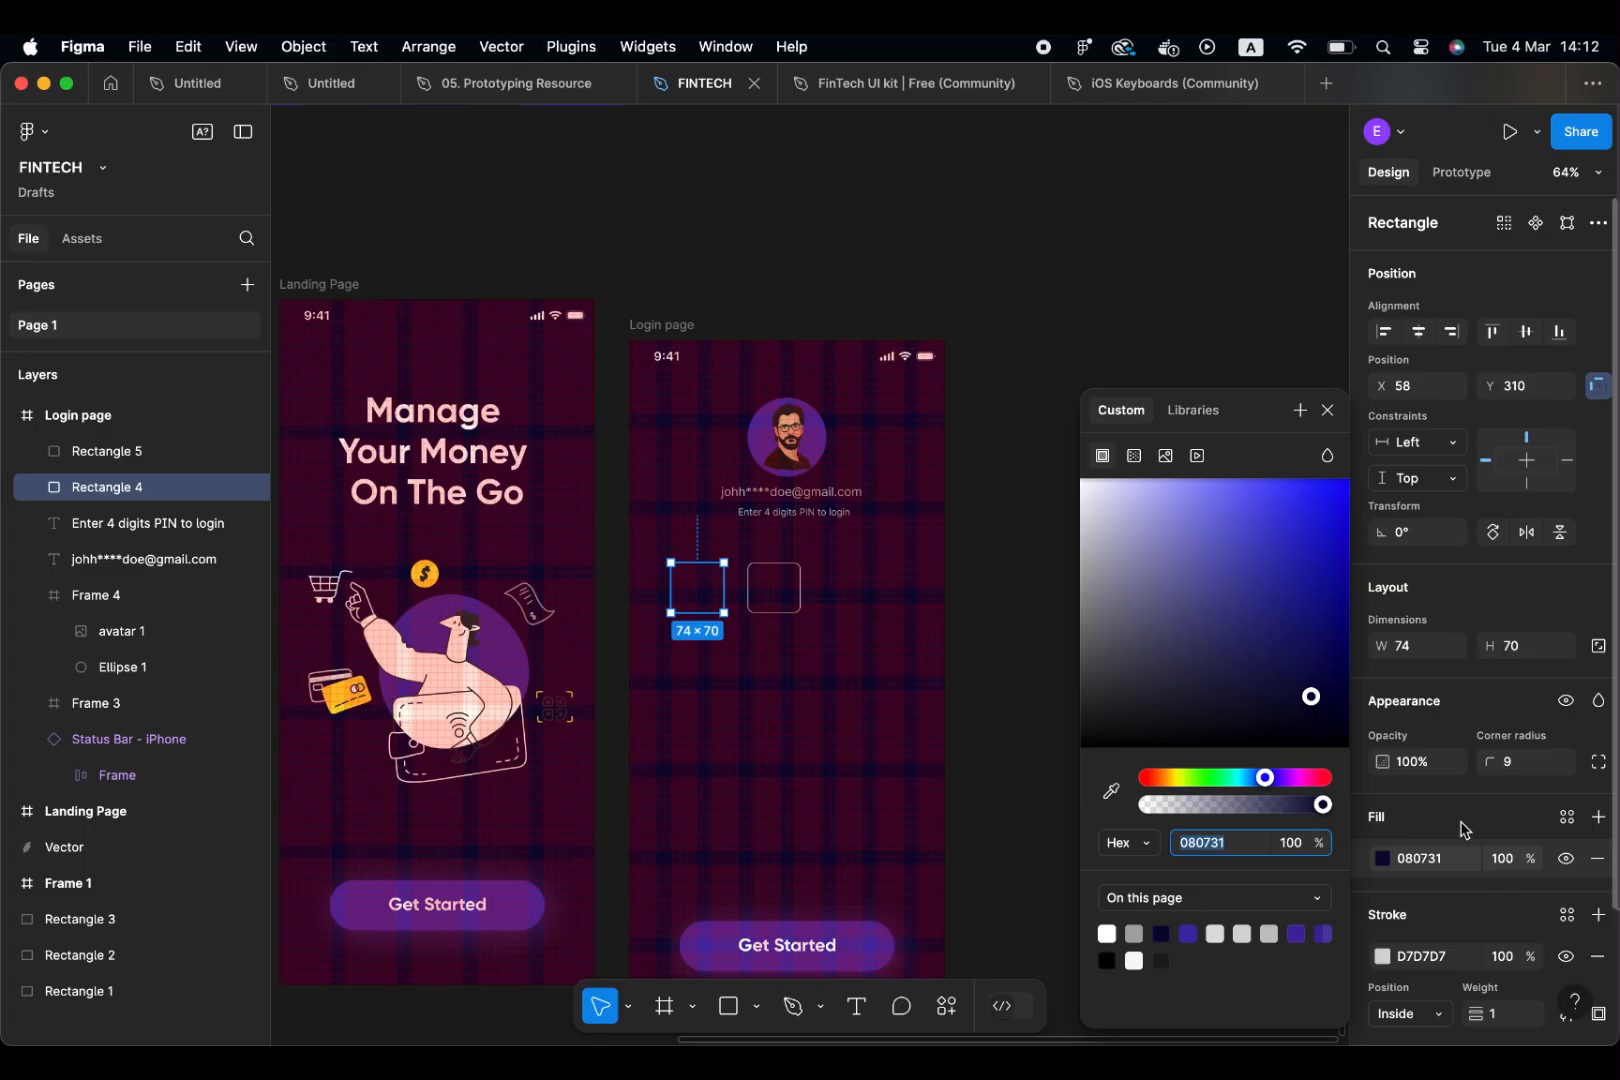
{"action": "scroll", "coordinate": [1461, 855], "scroll_direction": "down", "scroll_amount": 3}
{"action": "left_click", "coordinate": [1383, 808]}
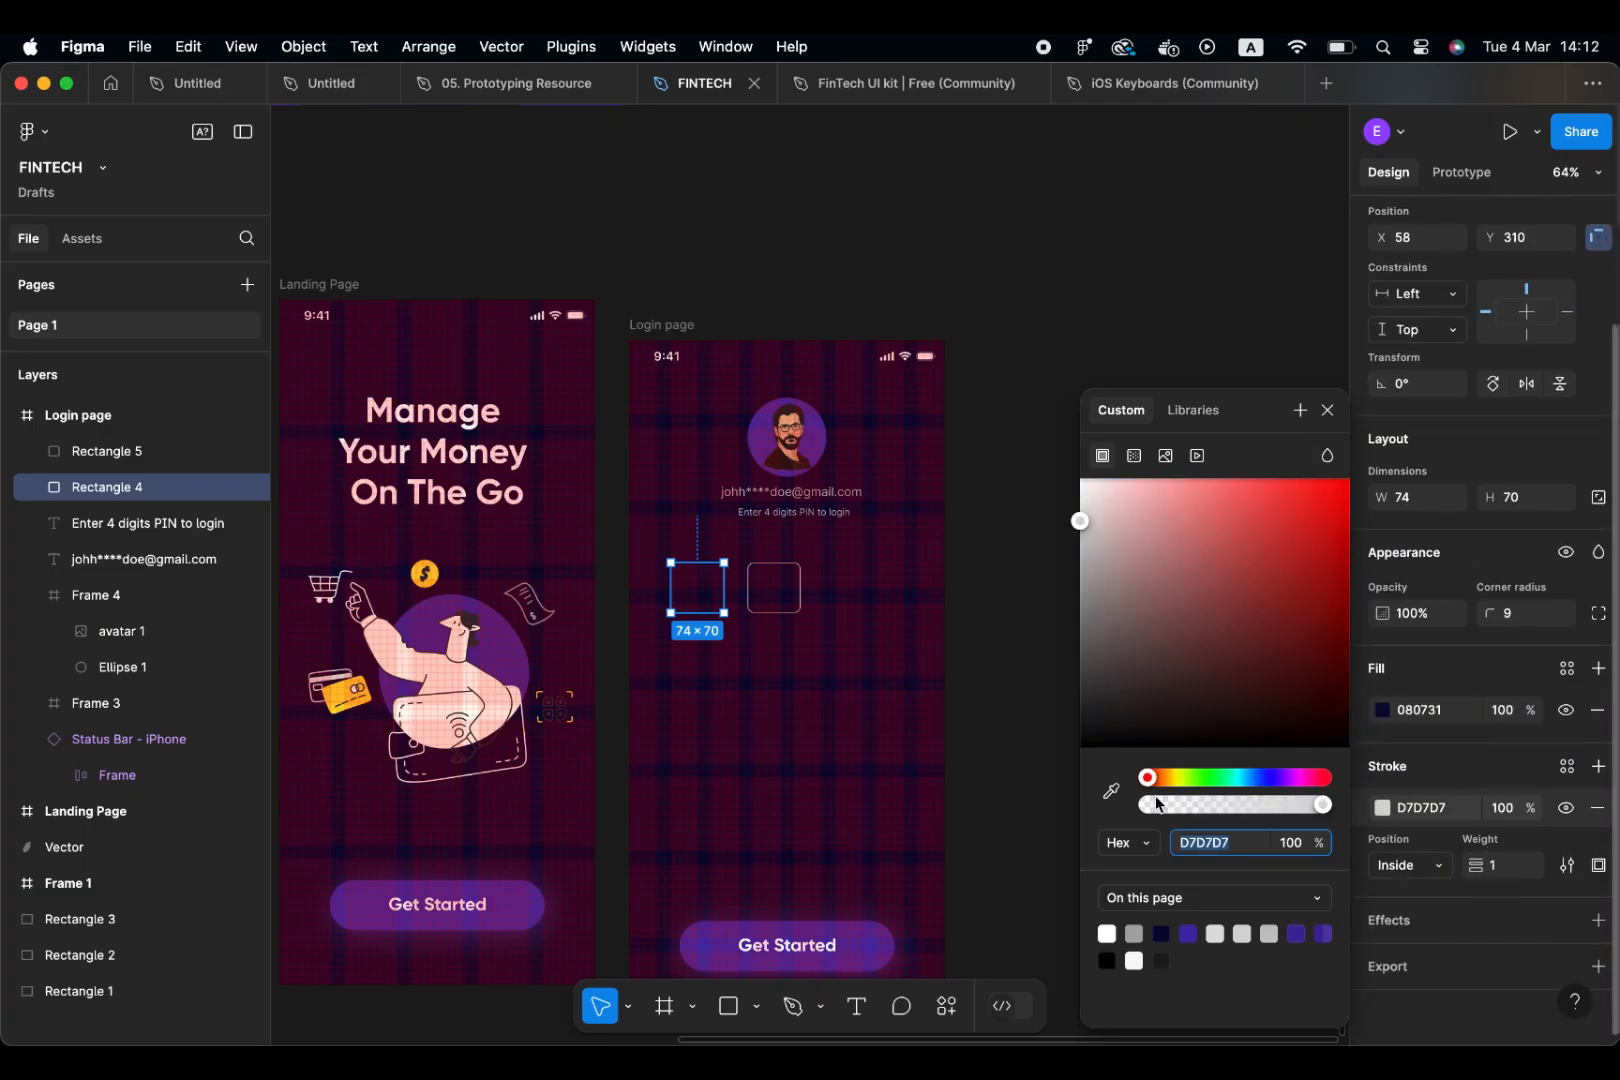
{"action": "left_click", "coordinate": [1110, 791]}
{"action": "scroll", "coordinate": [812, 537], "scroll_direction": "up", "scroll_amount": 5}
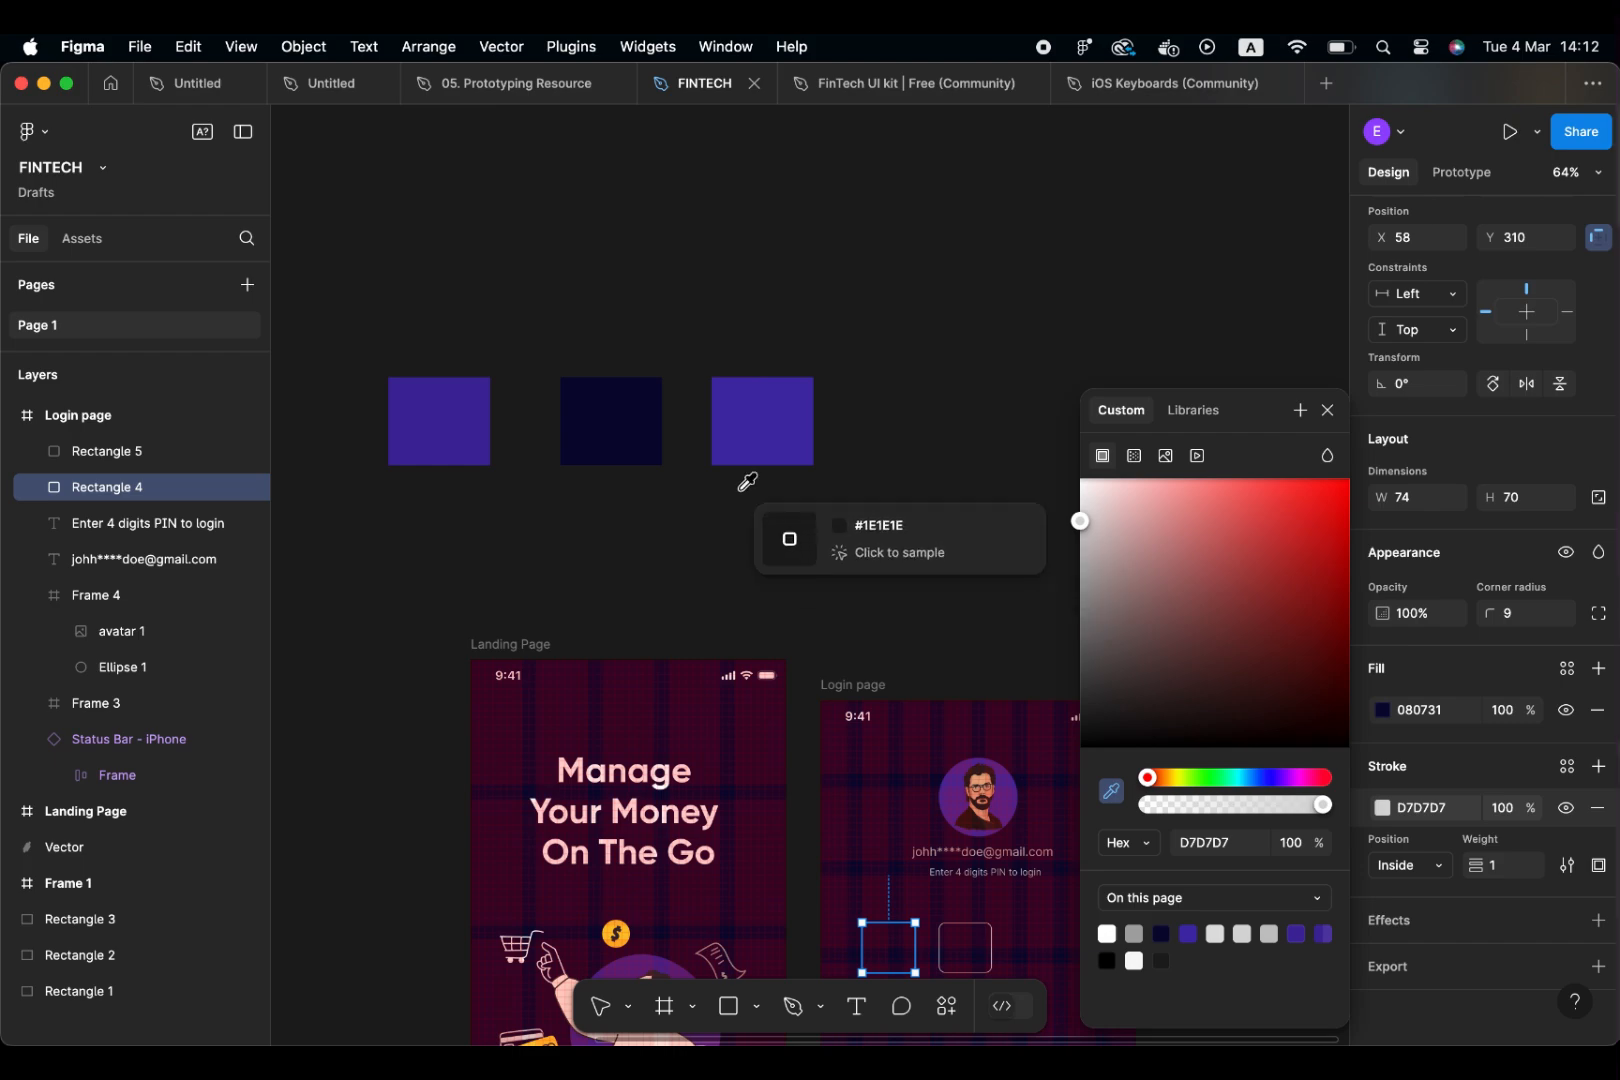
{"action": "left_click", "coordinate": [739, 432]}
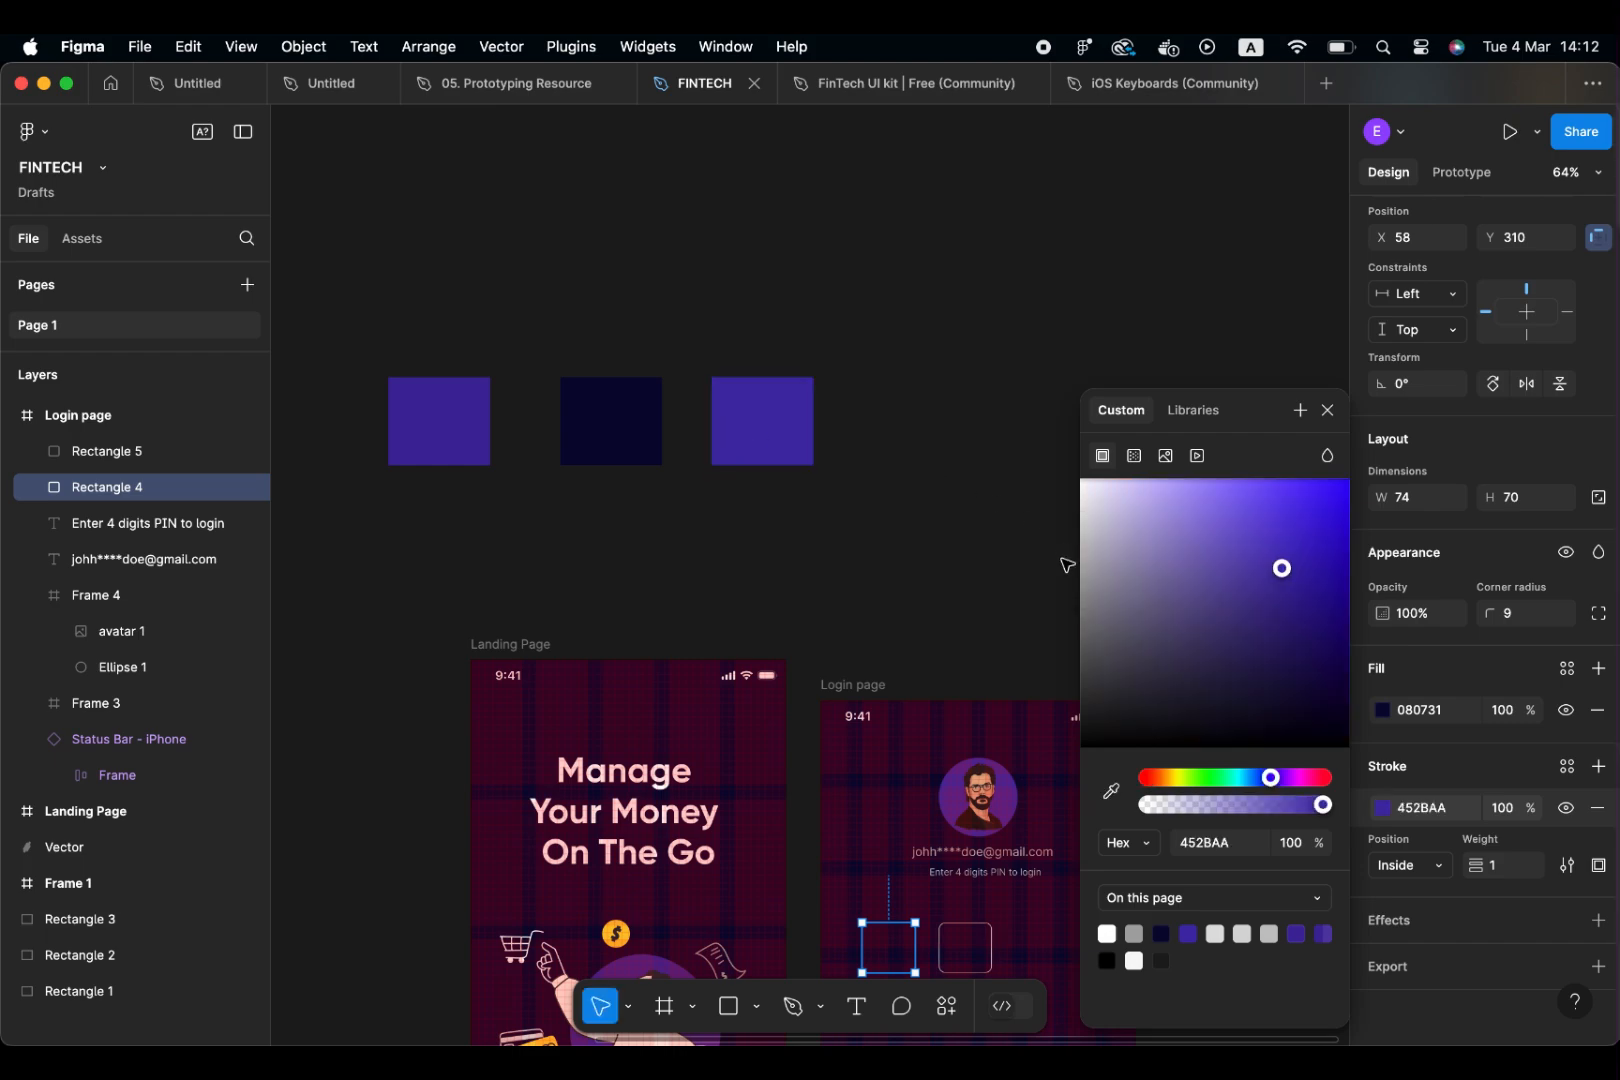
{"action": "scroll", "coordinate": [1007, 554], "scroll_direction": "right", "scroll_amount": 4}
{"action": "scroll", "coordinate": [1007, 554], "scroll_direction": "down", "scroll_amount": 2}
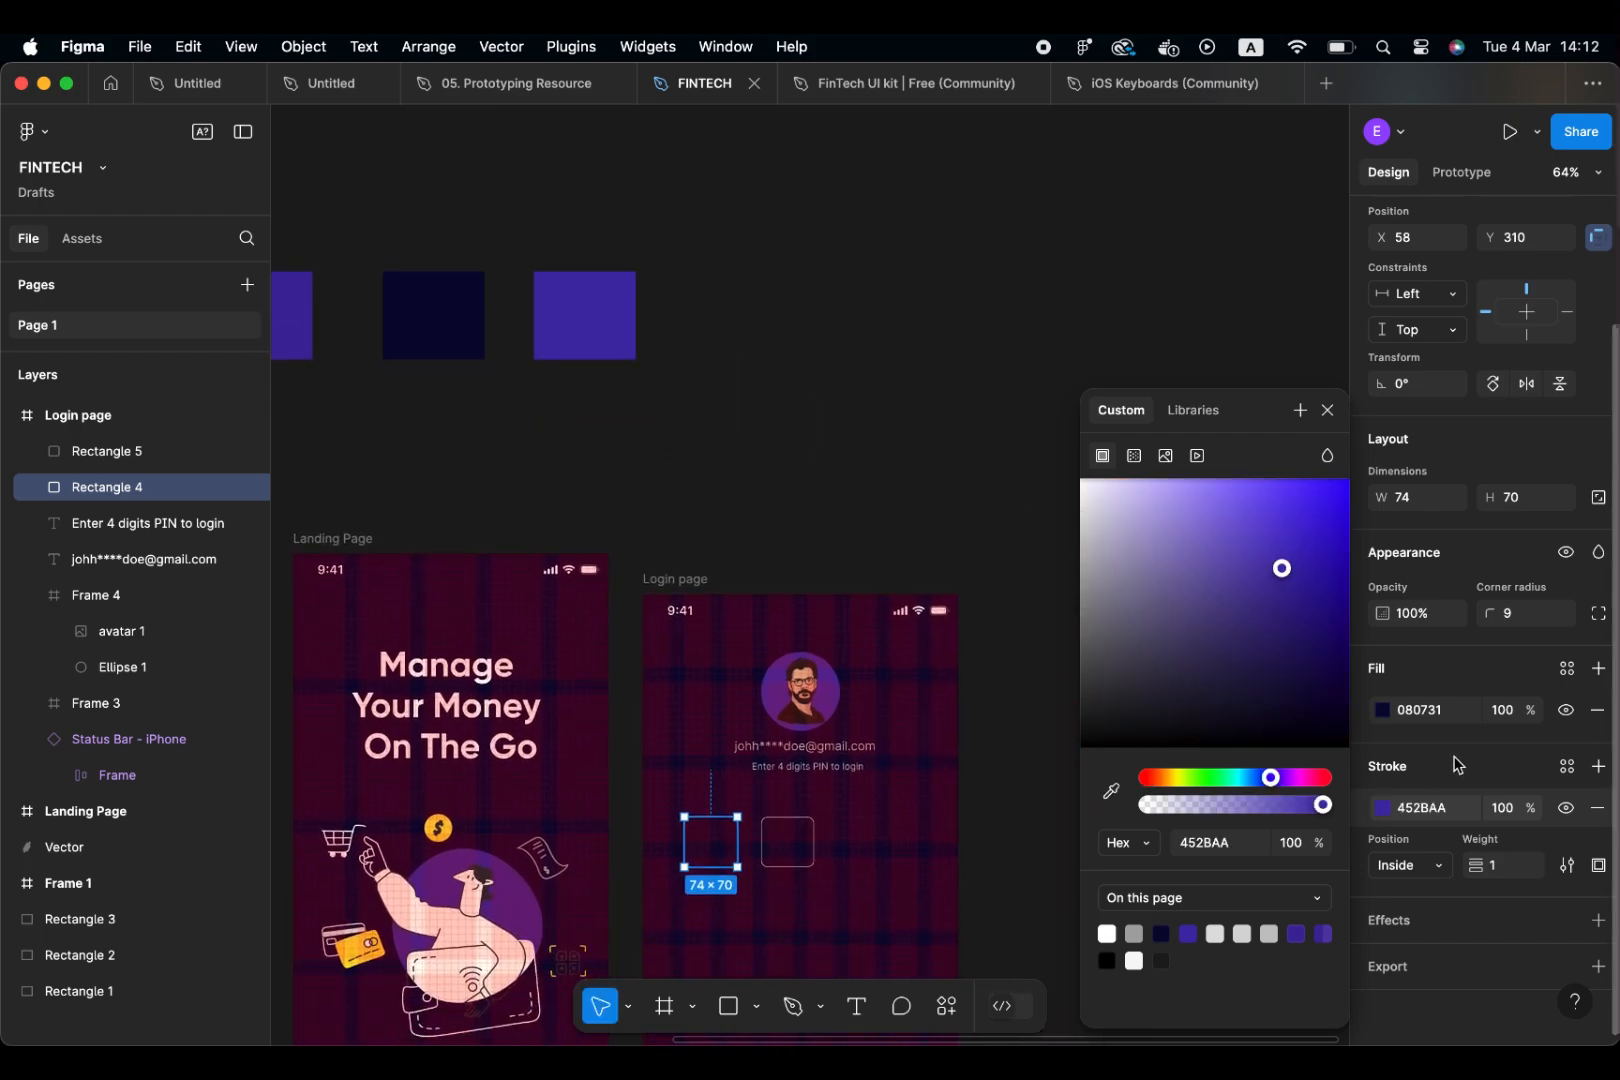
{"action": "left_click", "coordinate": [1457, 765]}
Hide the layout grids on the screens and clear the selection
{"action": "left_click", "coordinate": [800, 842]}
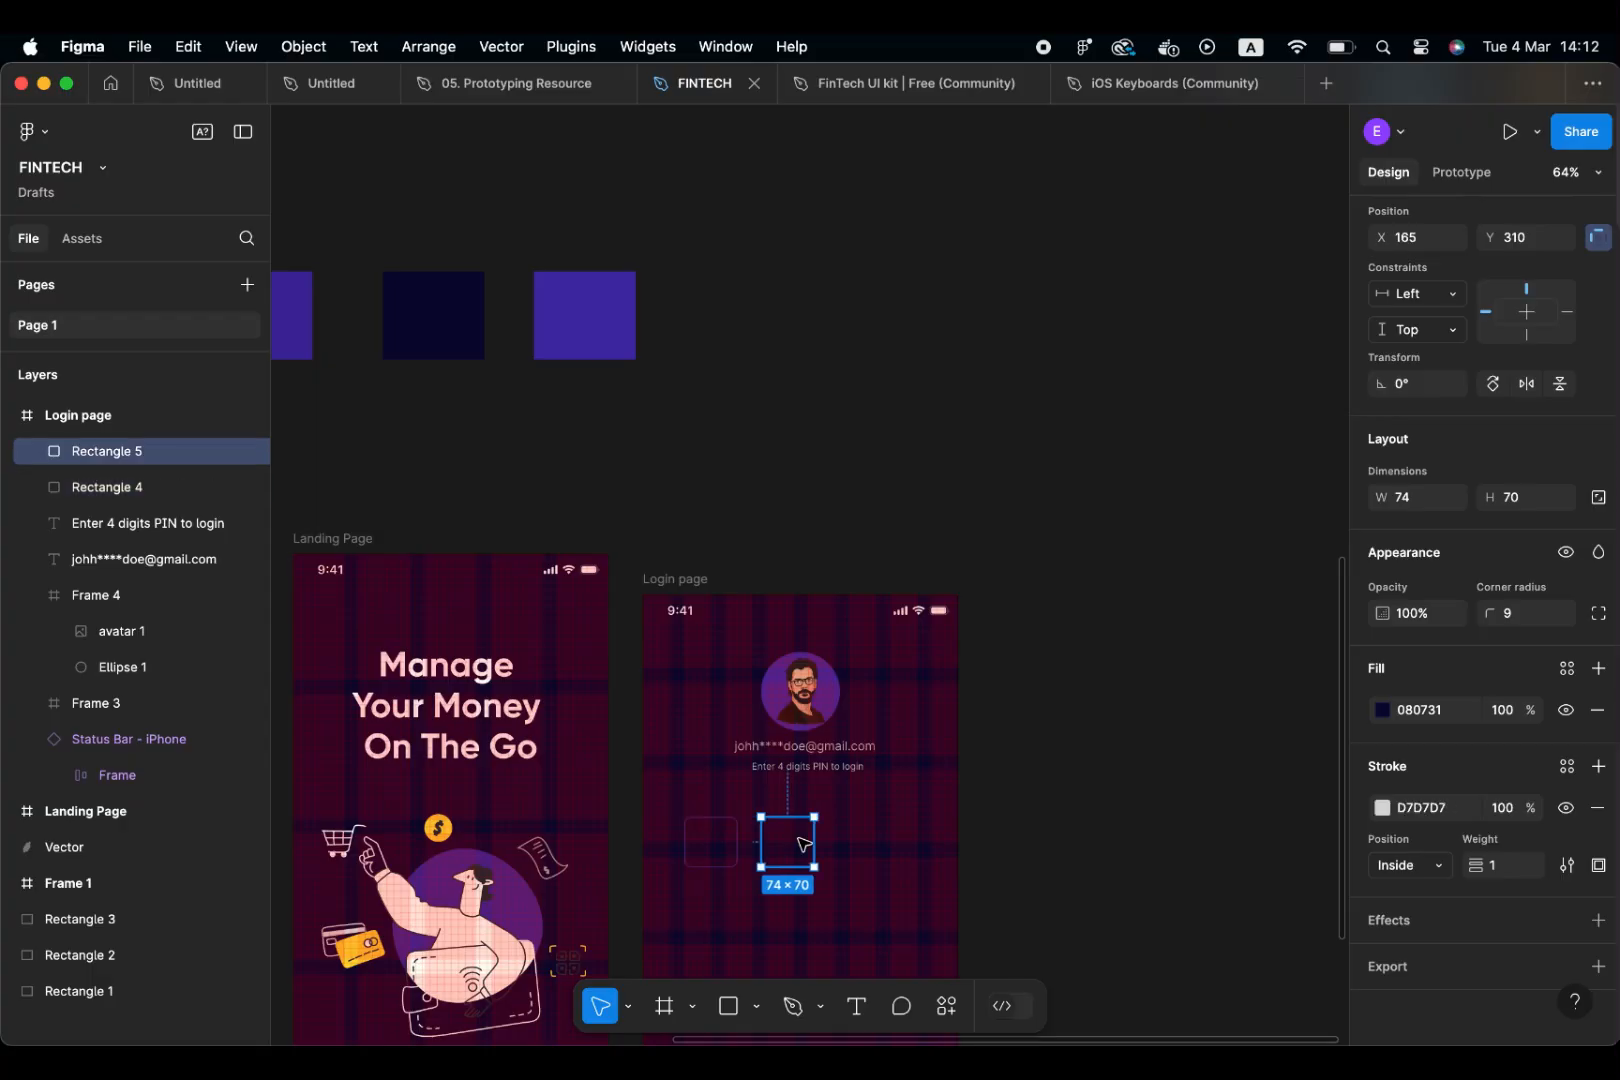
{"action": "key", "text": "ctrl+g"}
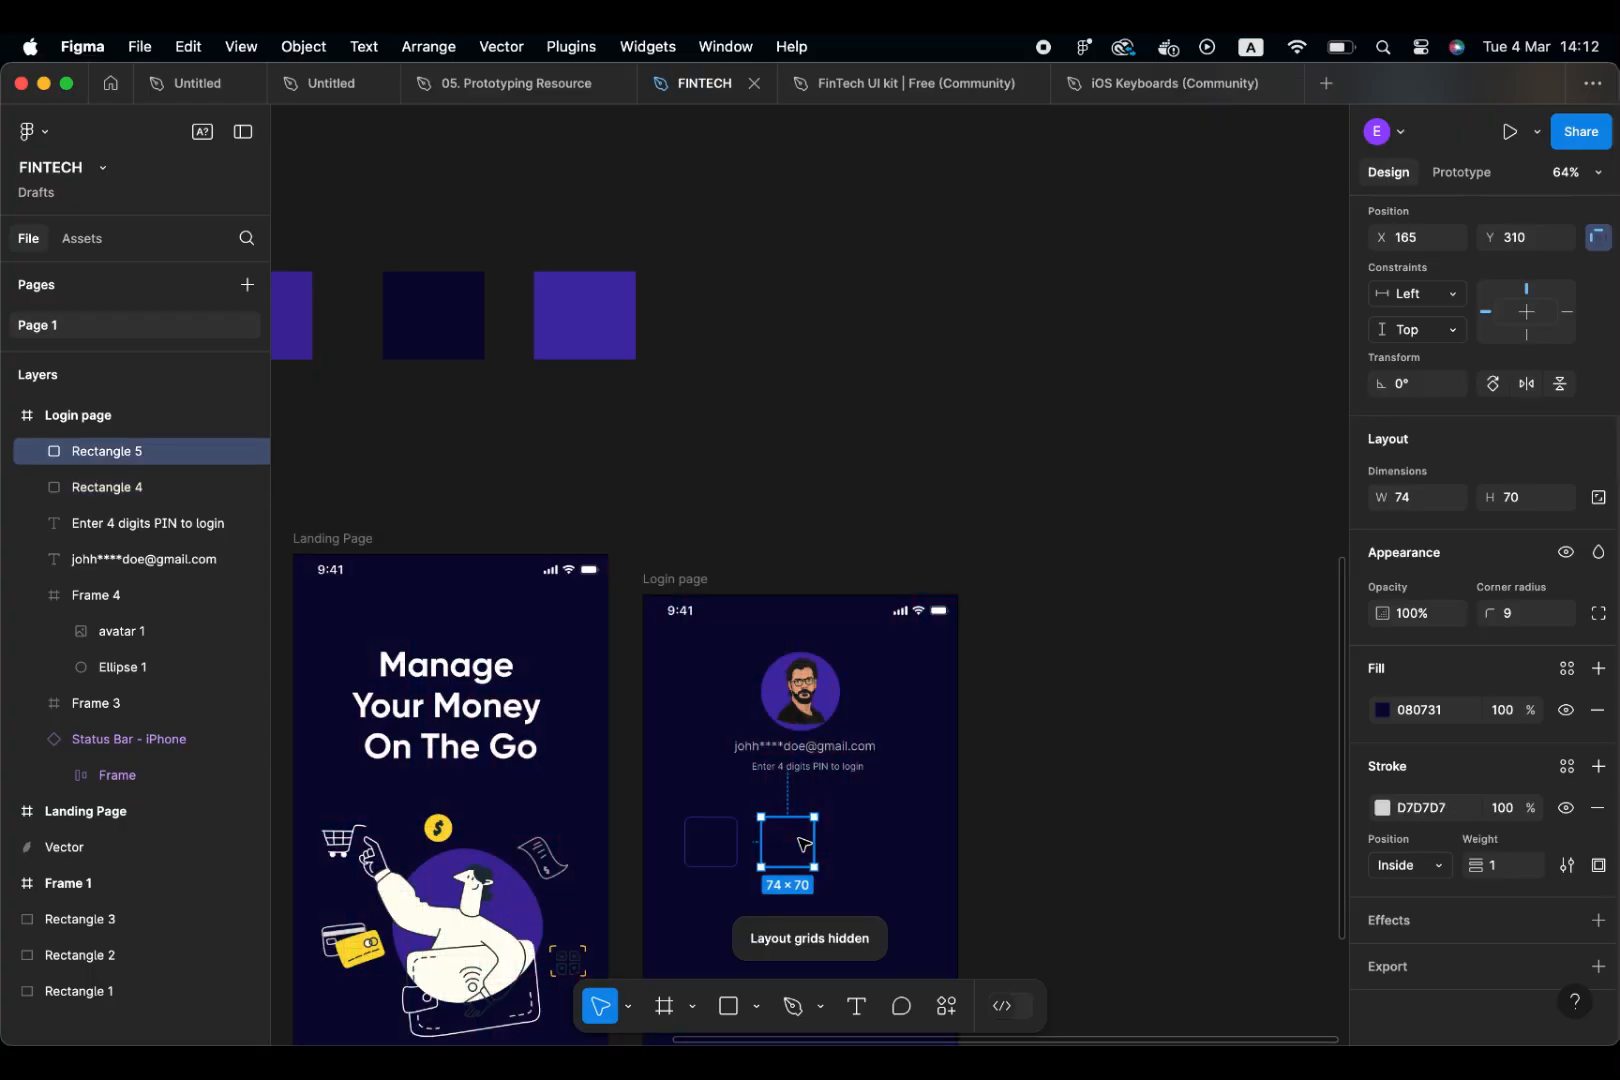
{"action": "scroll", "coordinate": [950, 780], "scroll_direction": "down", "scroll_amount": 3}
{"action": "left_click", "coordinate": [1077, 734]}
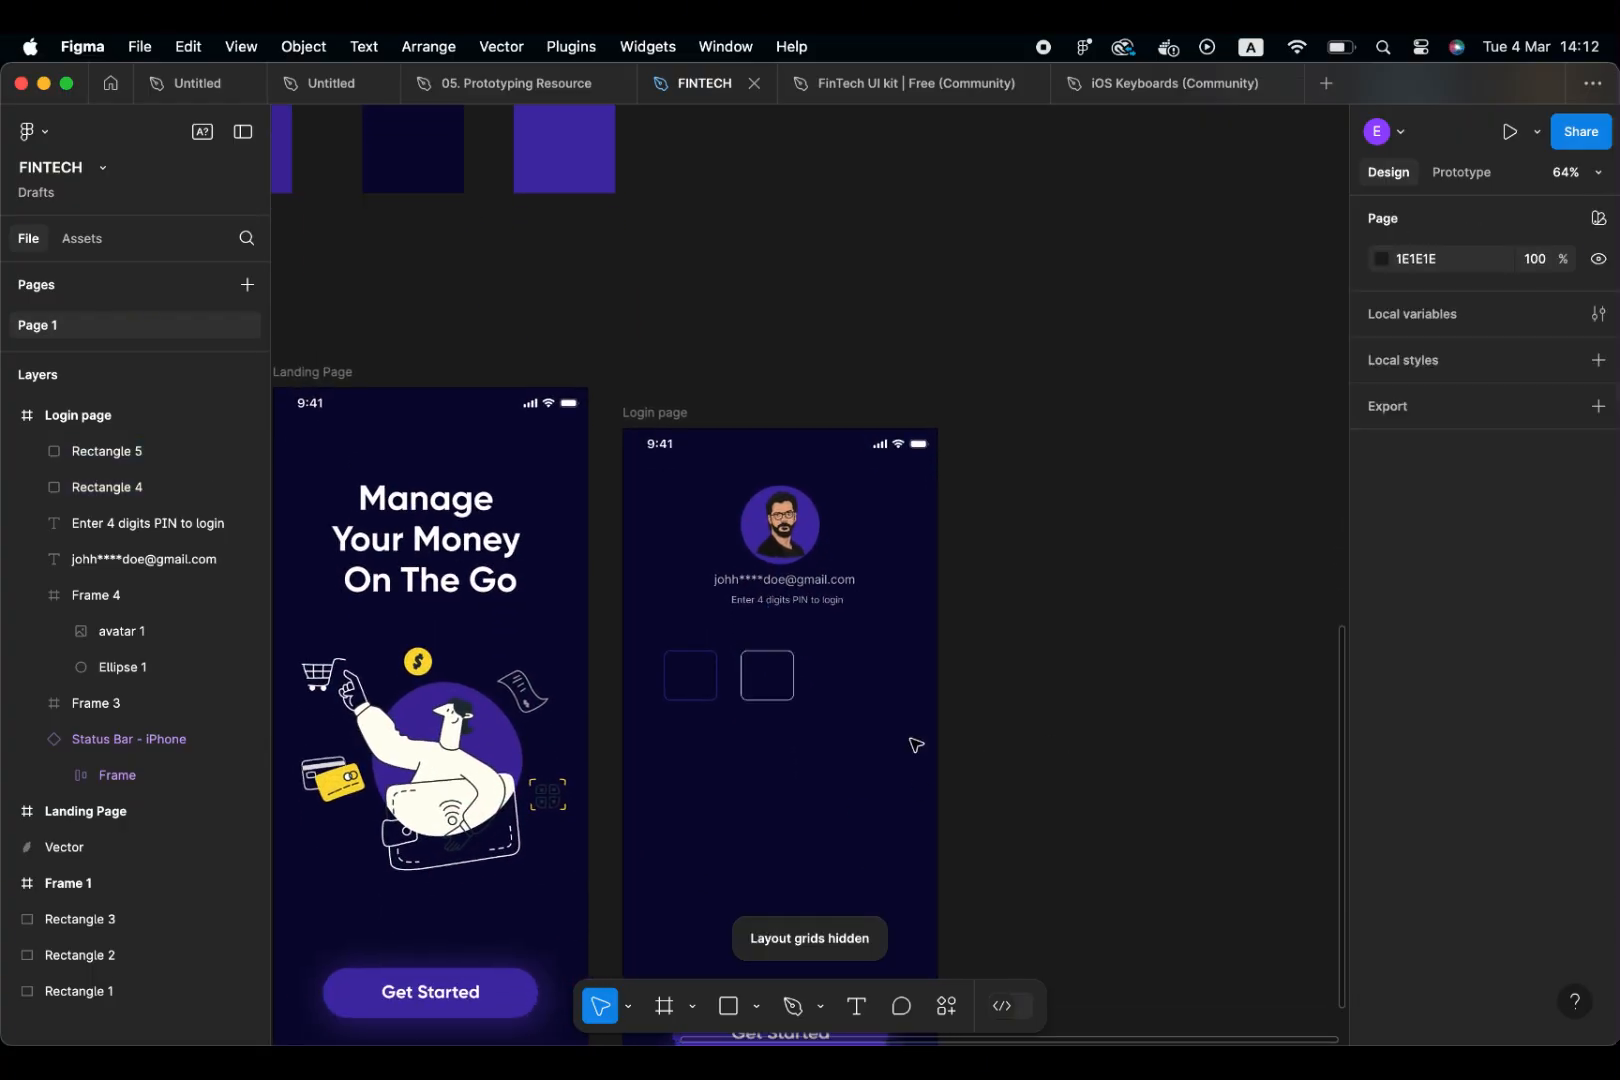
Show the layout grids and duplicate the second PIN box twice along its row, placing the copies at X 256 and X 347, Y 310
{"action": "left_click", "coordinate": [783, 688]}
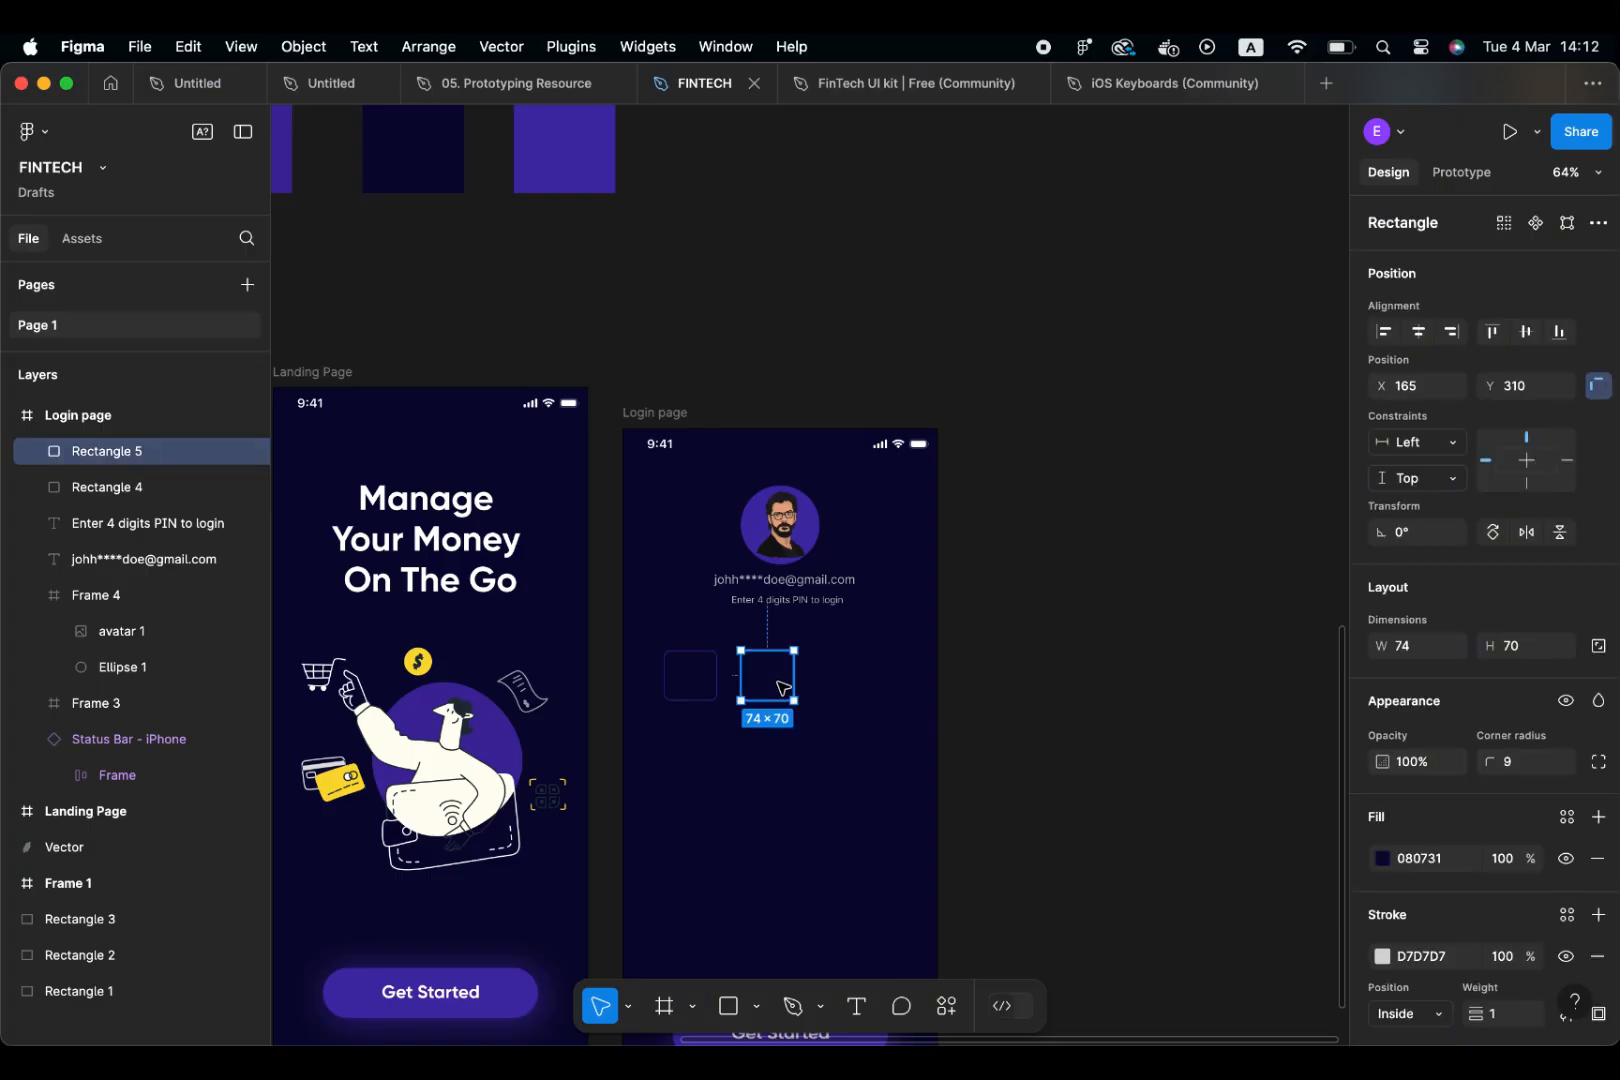
{"action": "key", "text": "super+d"}
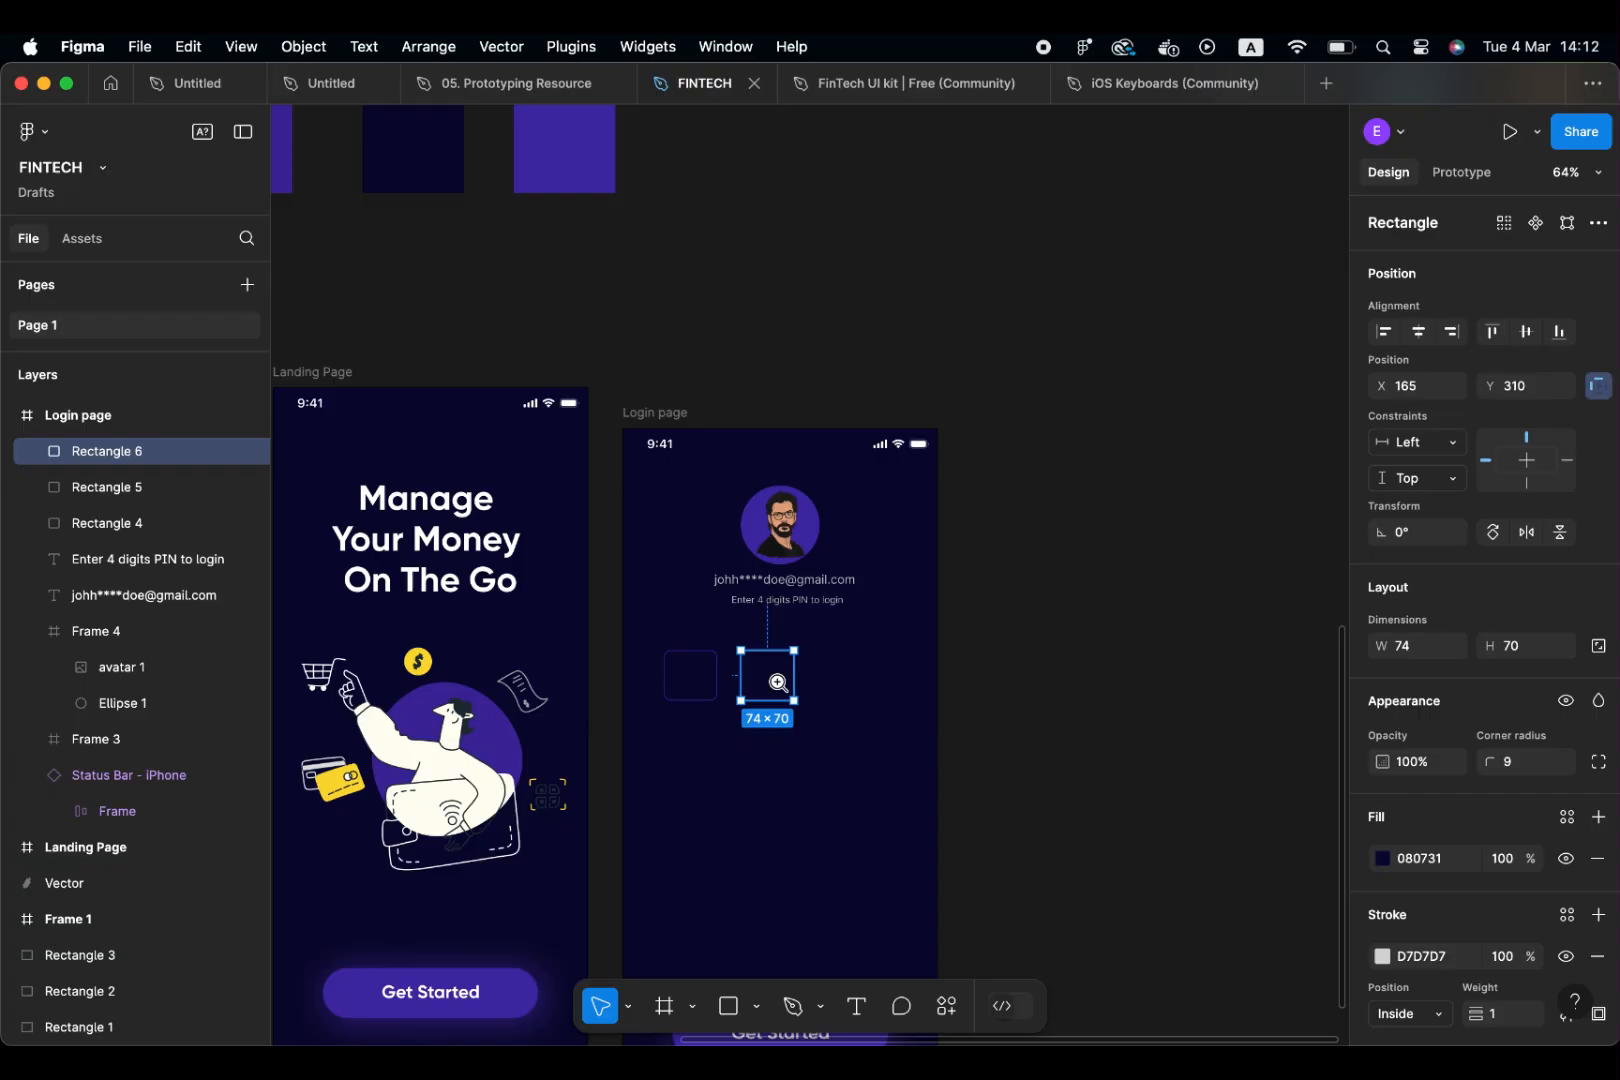
{"action": "left_click_drag", "start_coordinate": [776, 681], "coordinate": [772, 676]}
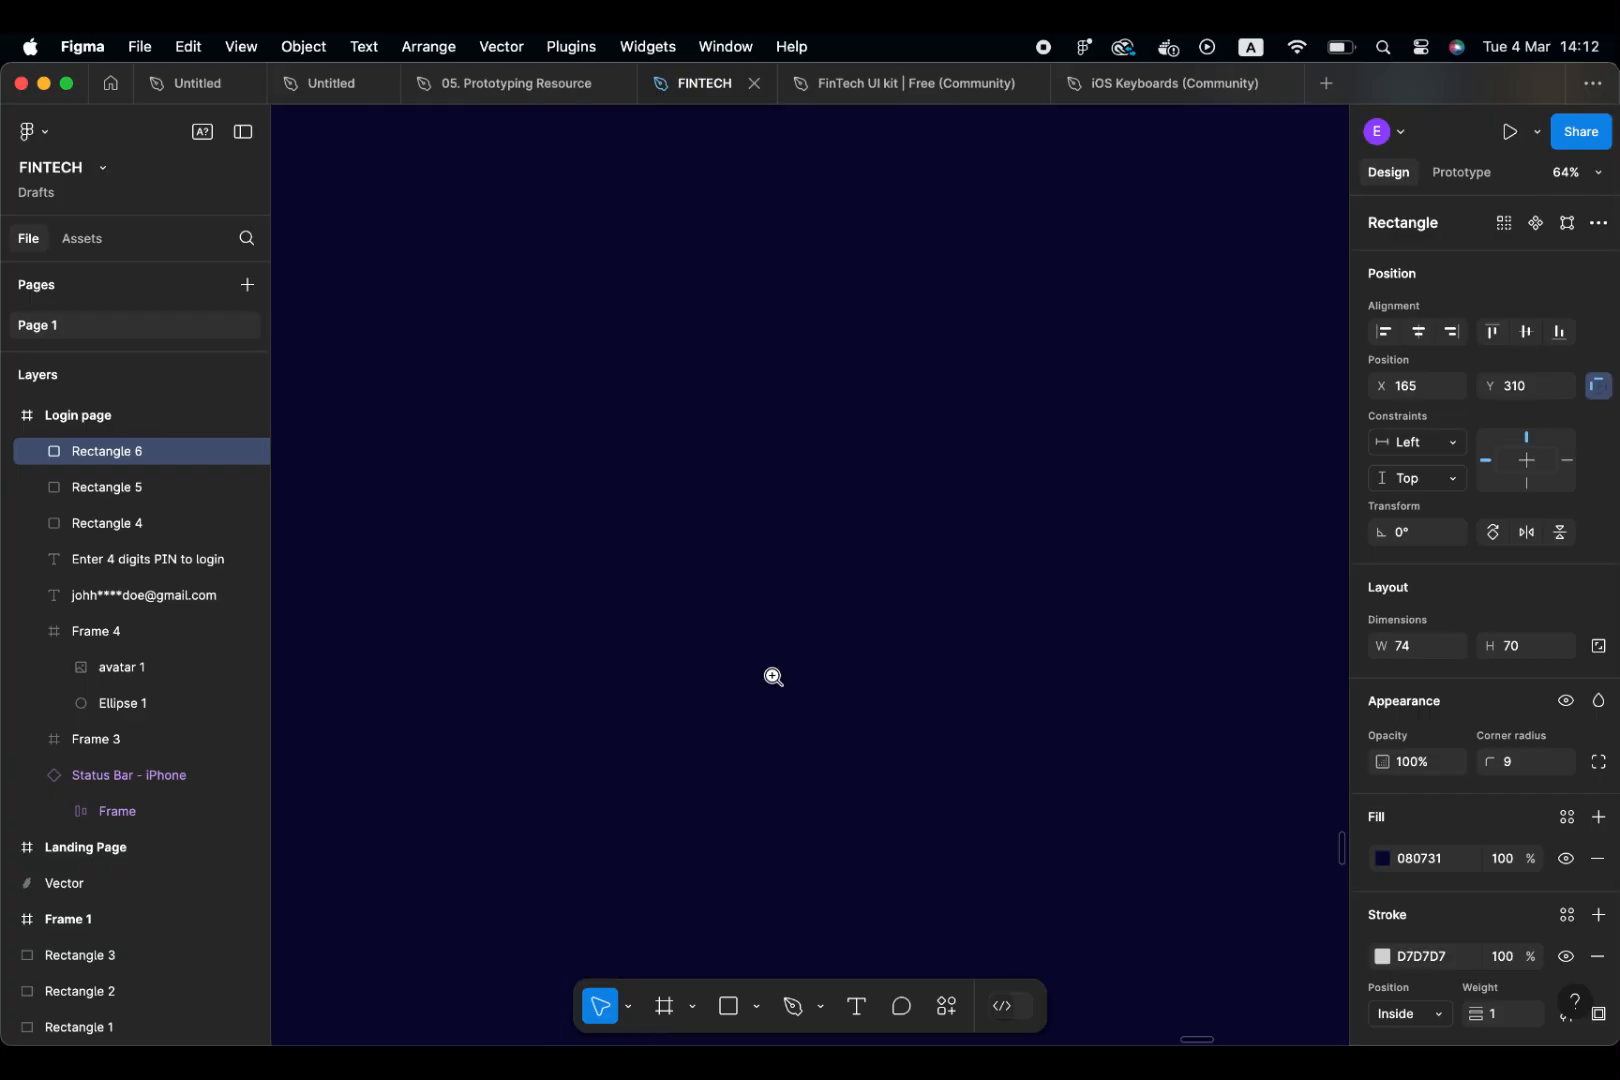
{"action": "scroll", "coordinate": [773, 677], "scroll_direction": "down", "scroll_amount": 3}
{"action": "scroll", "coordinate": [773, 677], "scroll_direction": "down", "scroll_amount": 10}
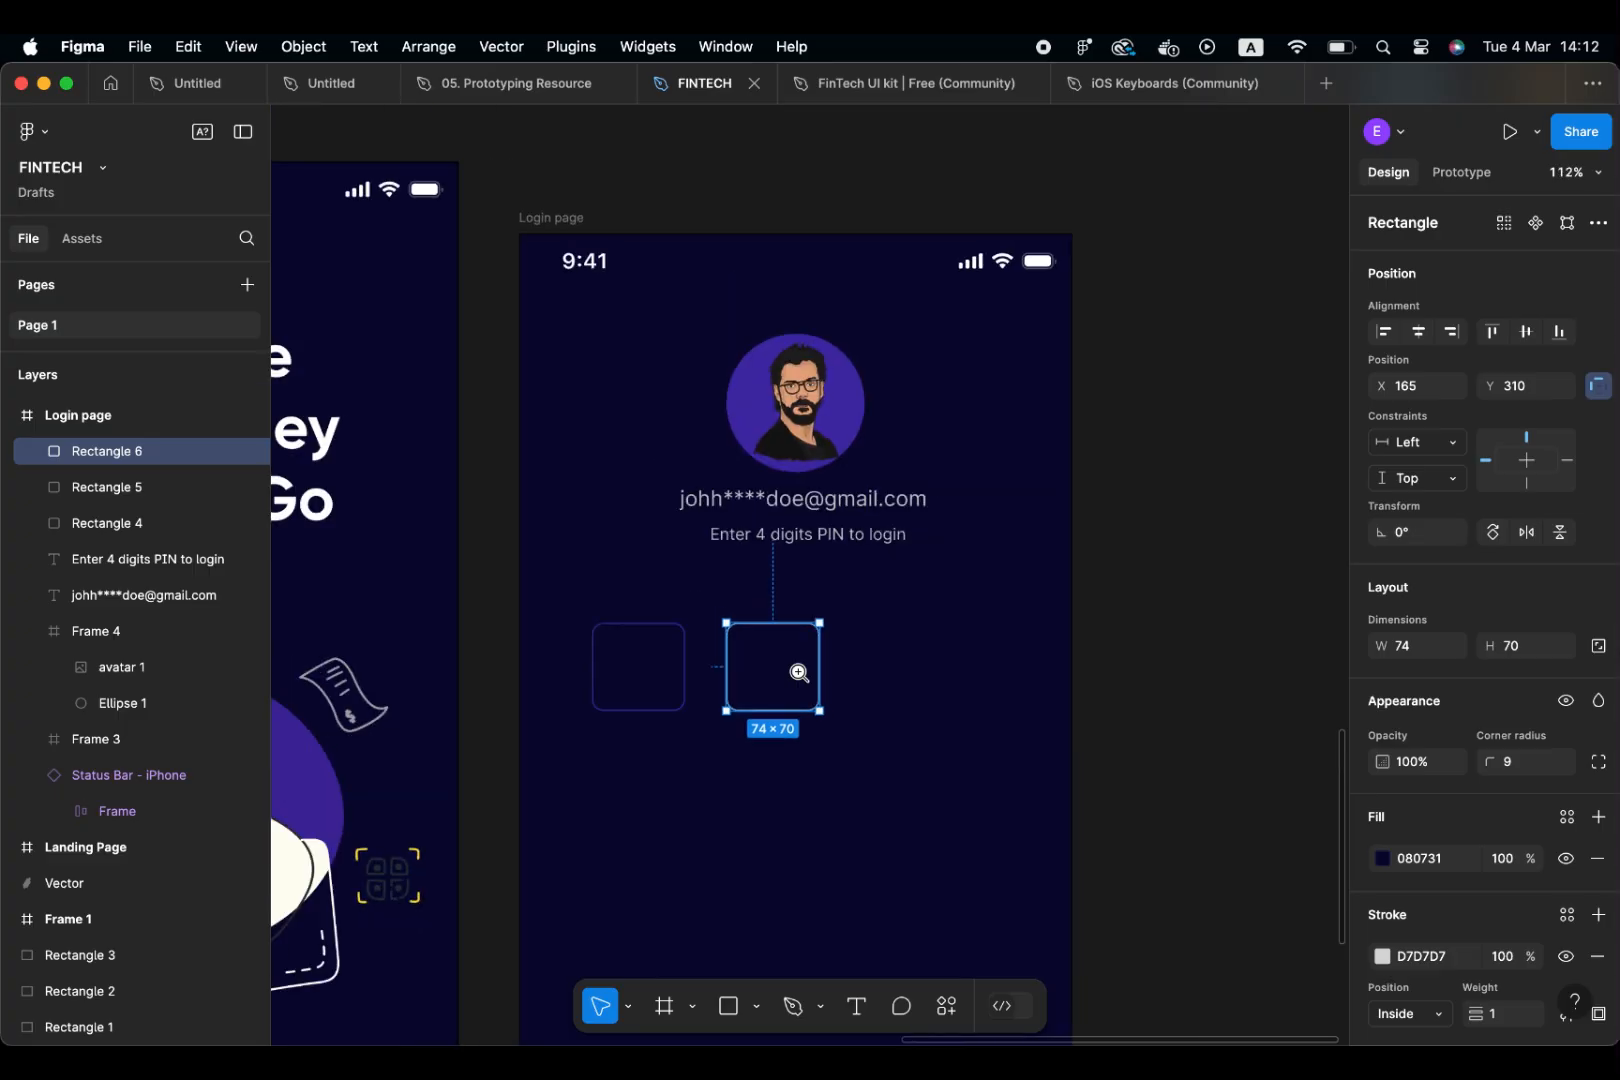
{"action": "key", "text": "ctrl+g"}
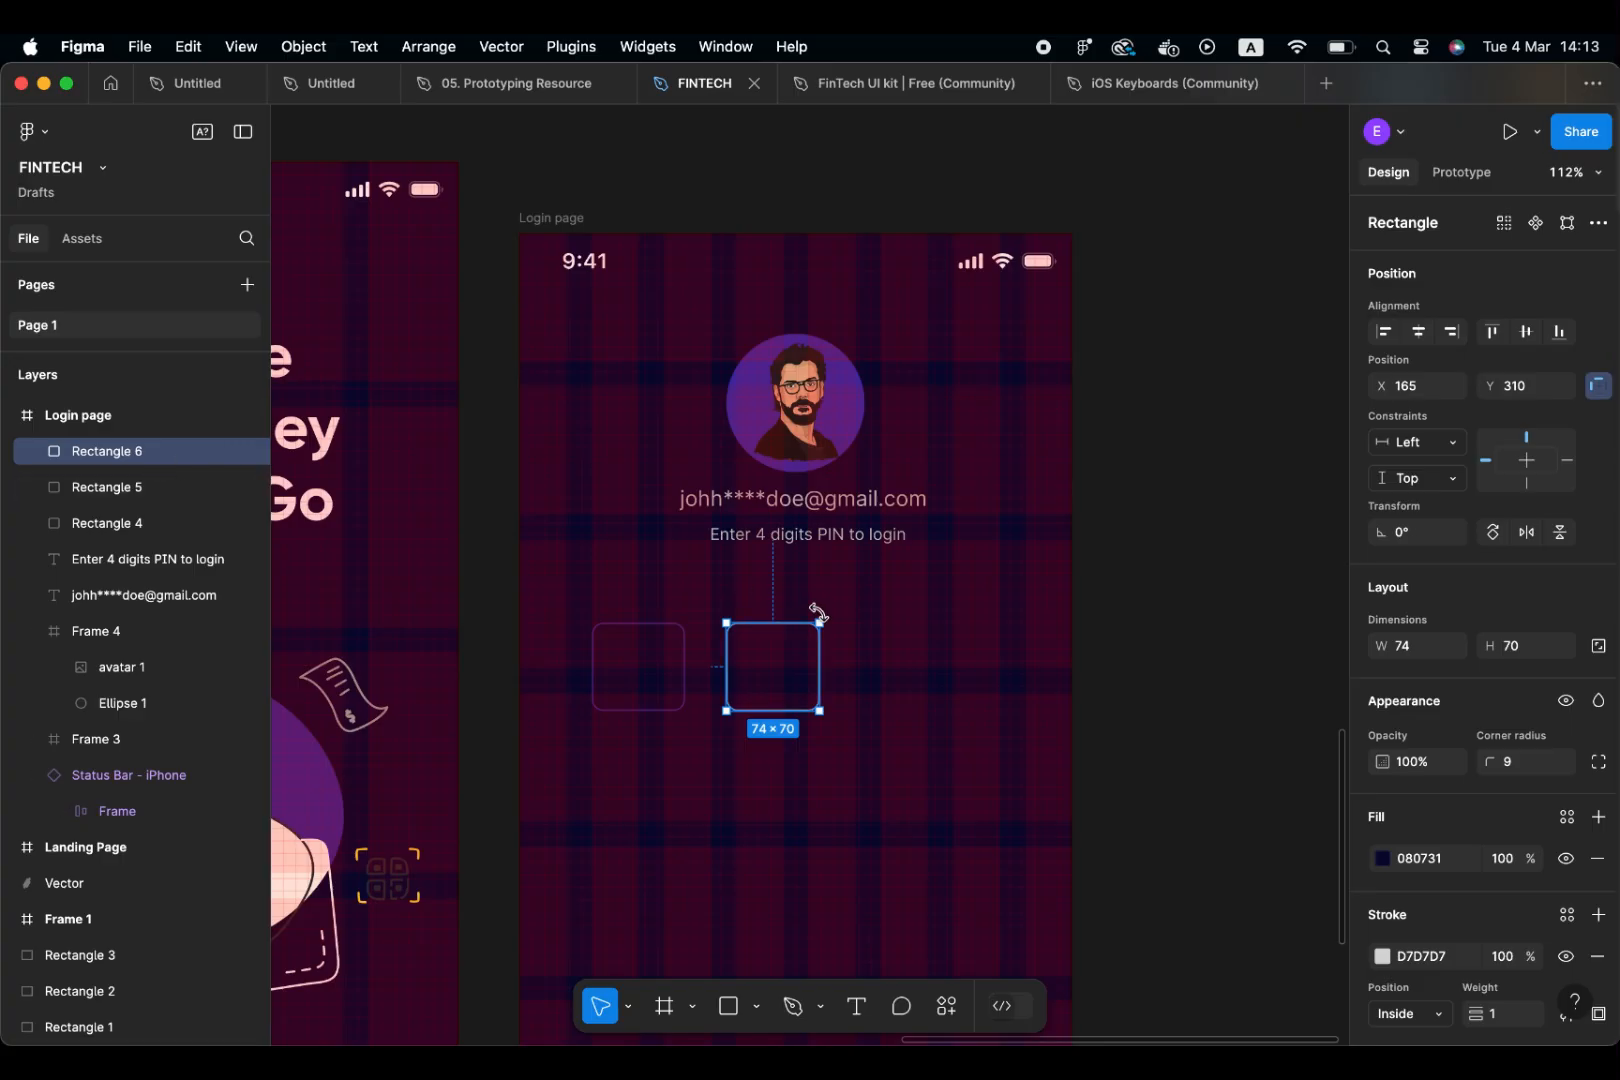
{"action": "left_click_drag", "start_coordinate": [777, 679], "coordinate": [889, 677]}
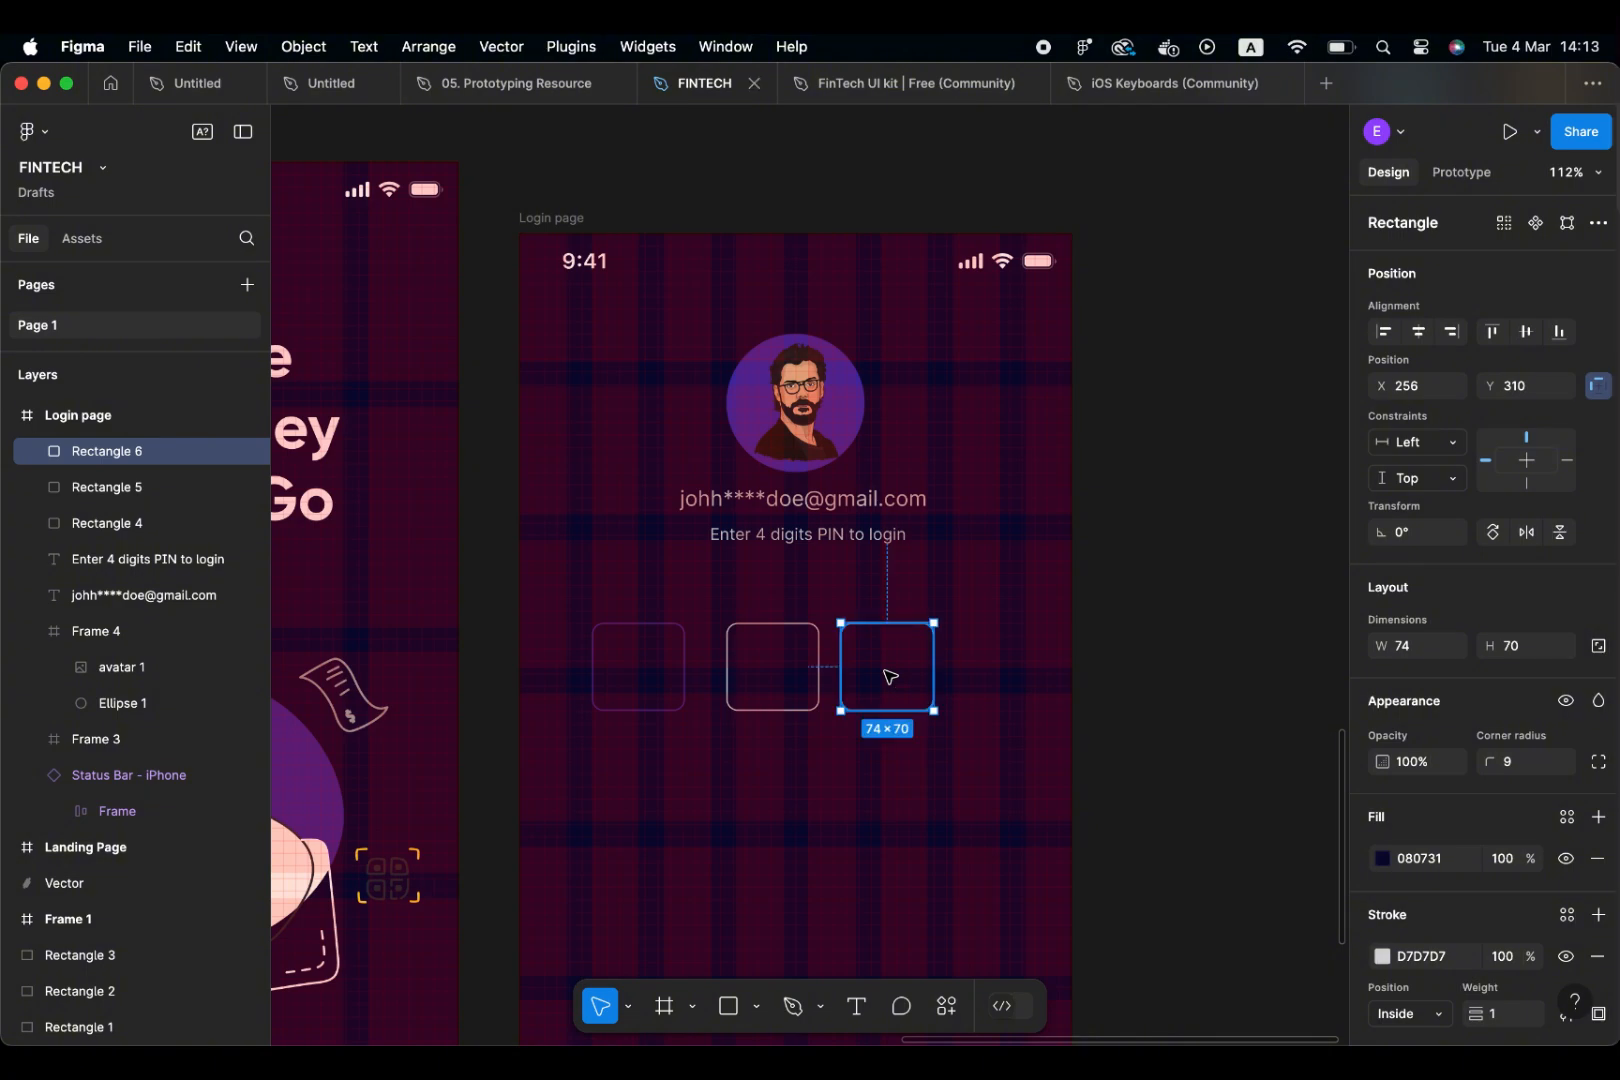
{"action": "key", "text": "super+d"}
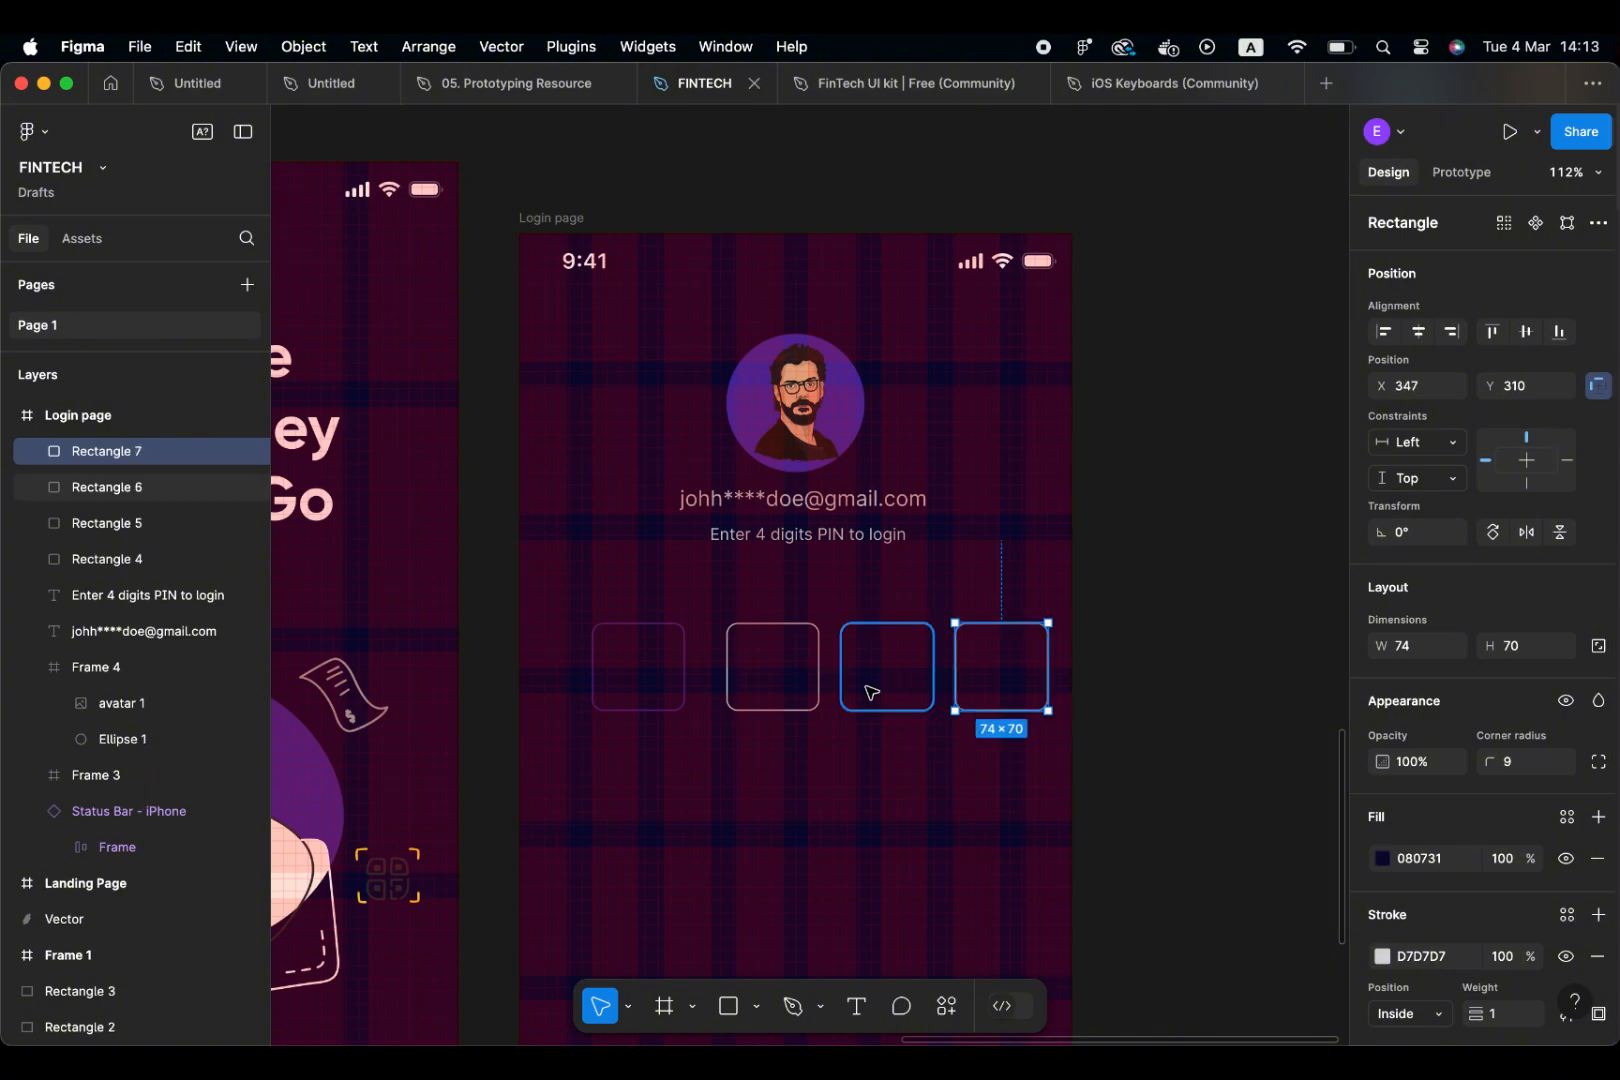
Move the second PIN box to about X 155 and the third to about X 245, keeping both in the row
{"action": "left_click", "coordinate": [792, 677]}
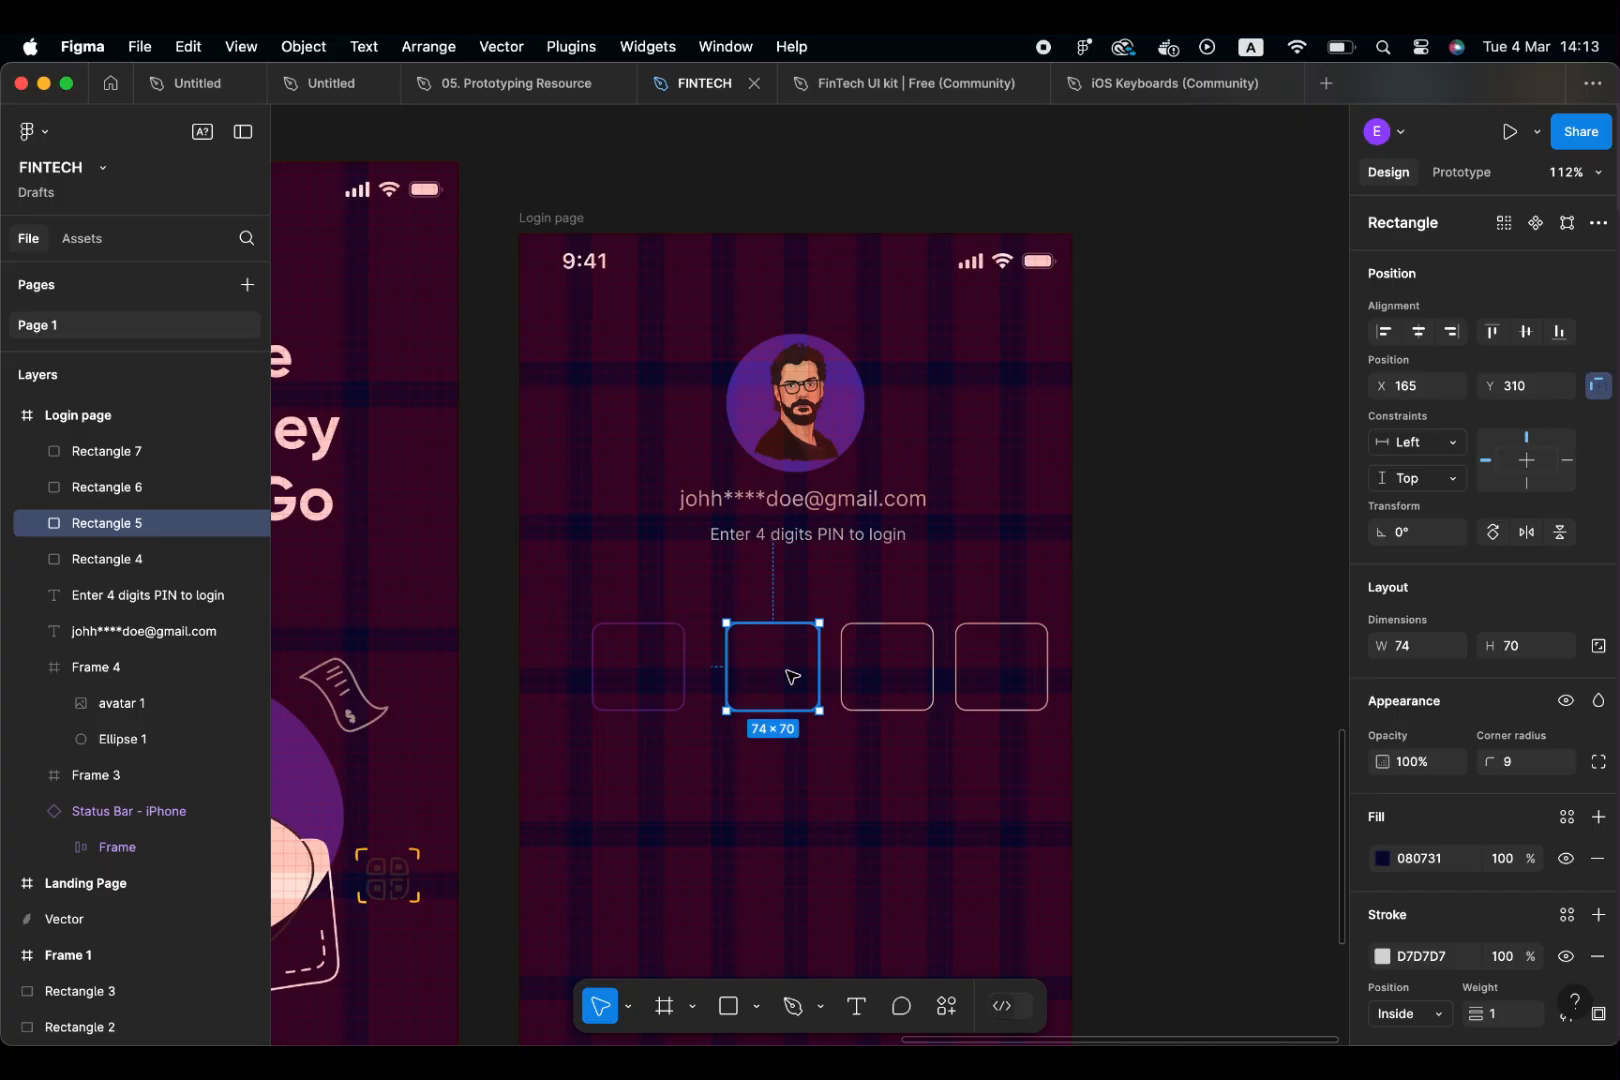
{"action": "key", "text": "shift+Left"}
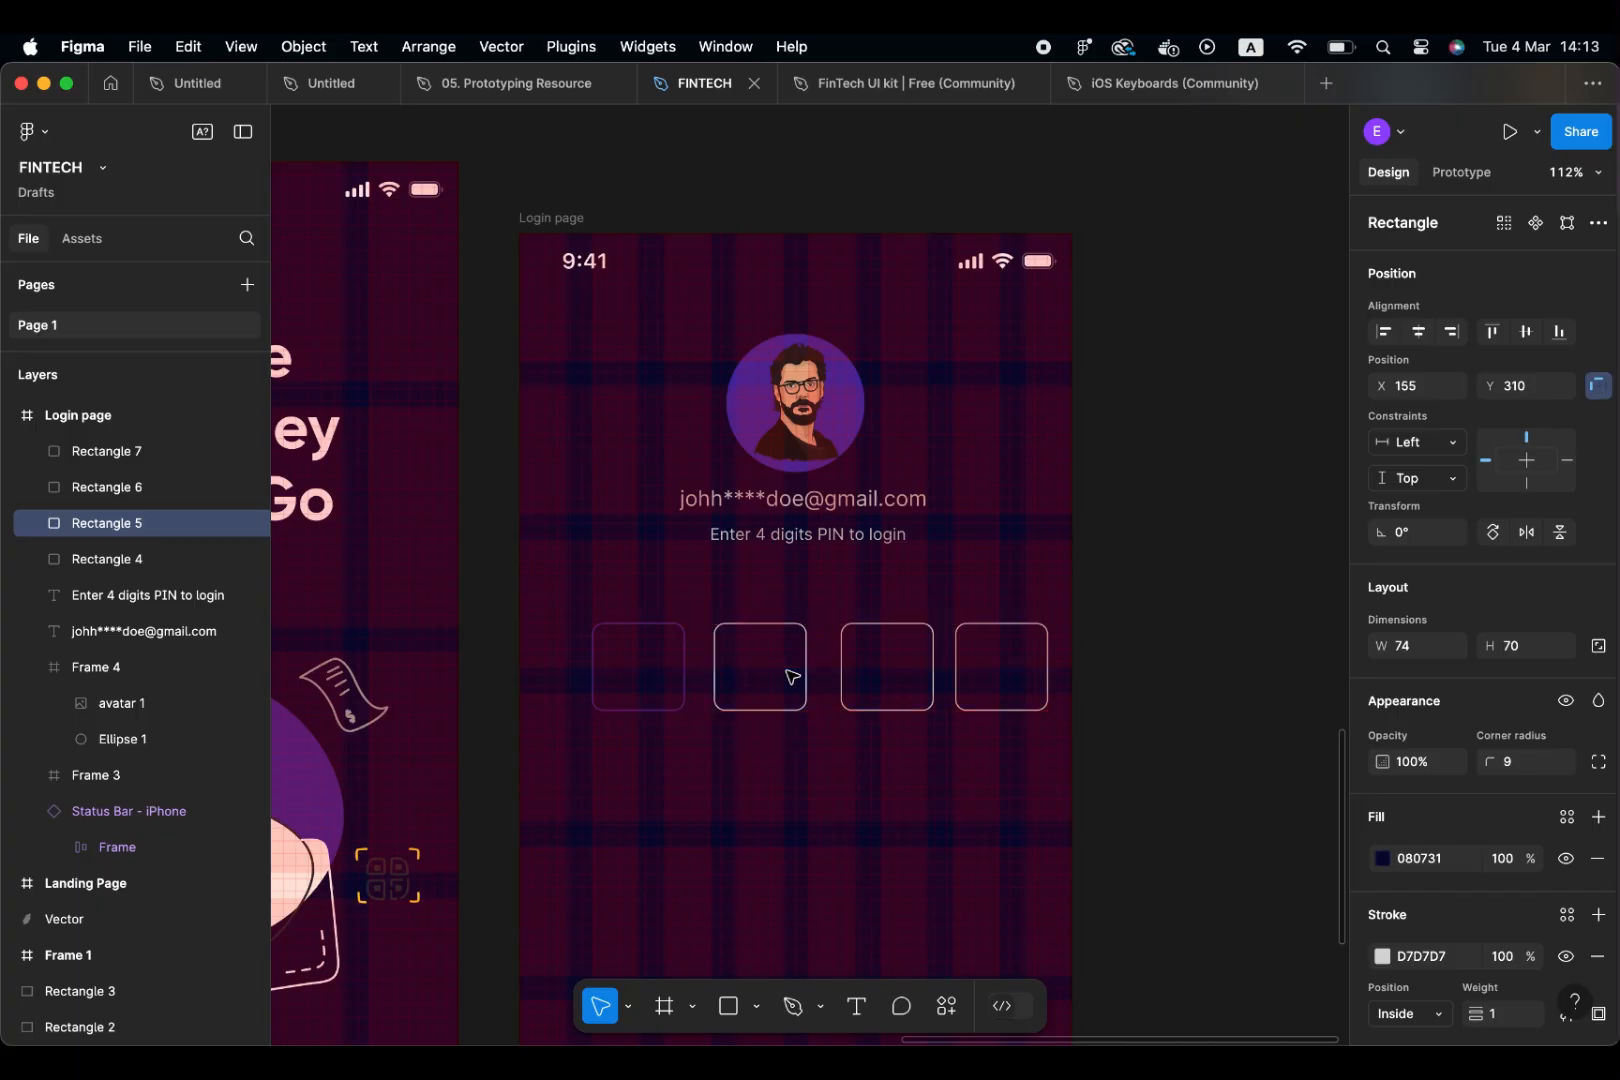
{"action": "left_click", "coordinate": [902, 648]}
{"action": "key", "text": "Left"}
{"action": "key", "text": "Left"}
{"action": "key", "text": "Left"}
{"action": "key", "text": "Left"}
{"action": "key", "text": "Left"}
{"action": "key", "text": "Left"}
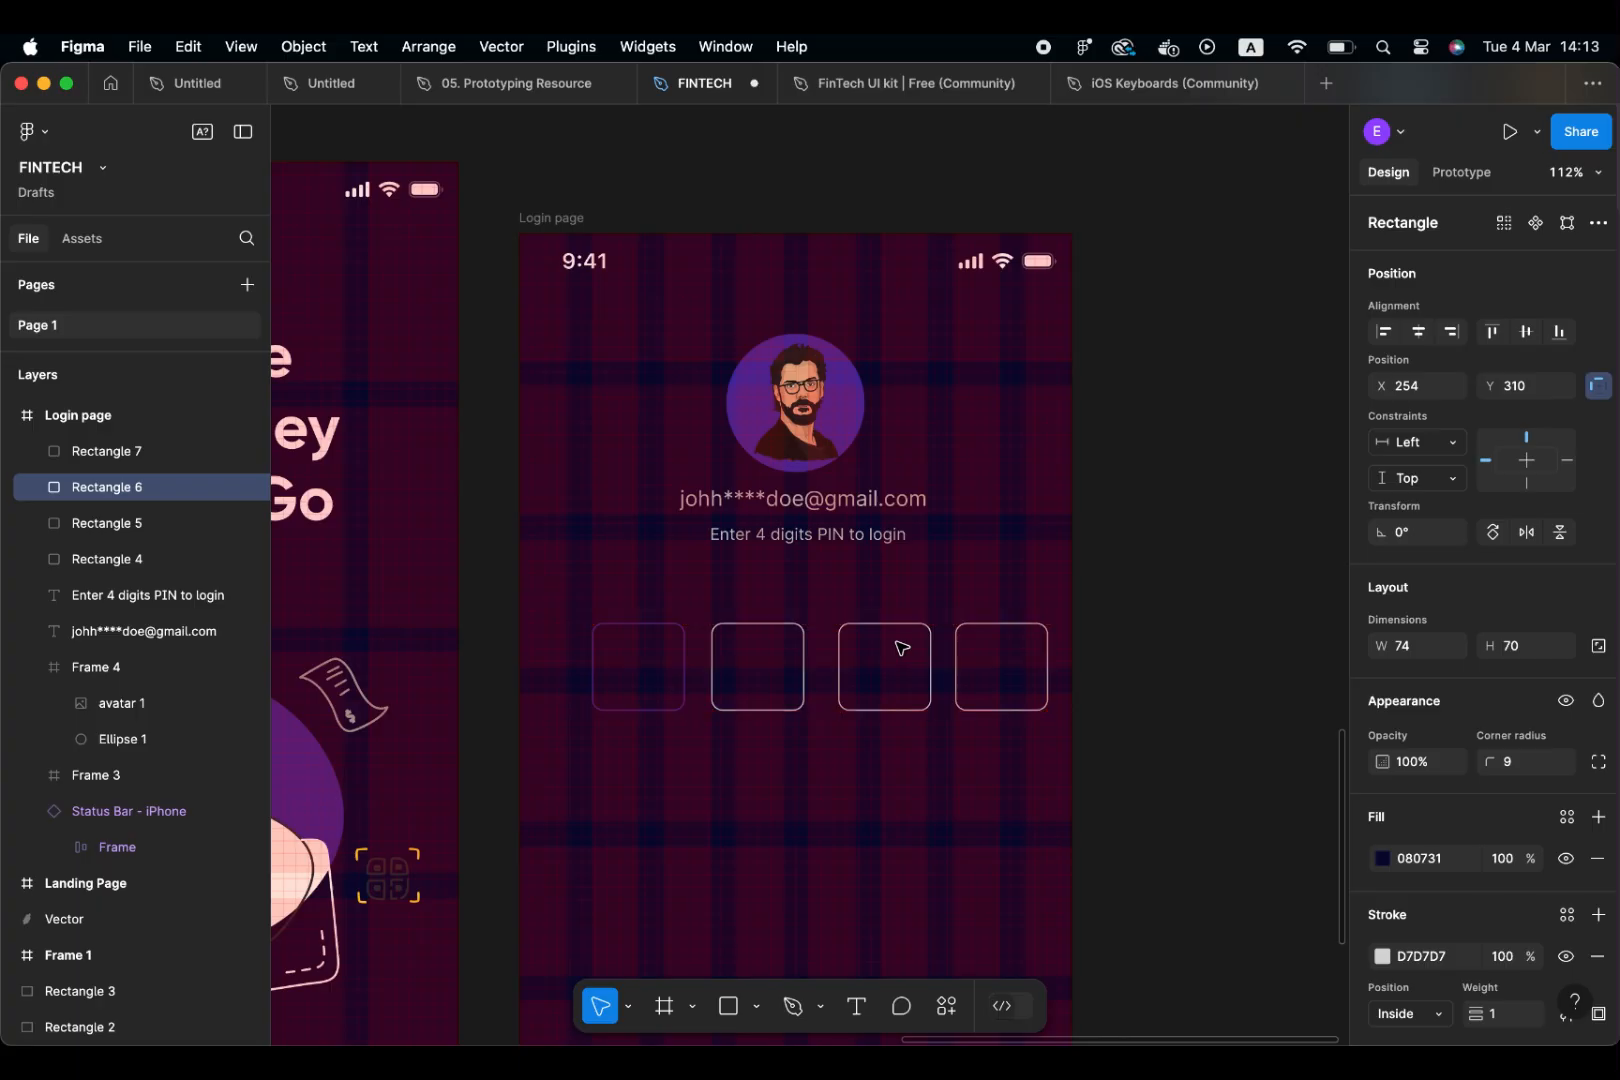
{"action": "key", "text": "Left"}
{"action": "key", "text": "Left"}
{"action": "key", "text": "Left"}
{"action": "key", "text": "Left"}
{"action": "key", "text": "Left"}
{"action": "key", "text": "Left"}
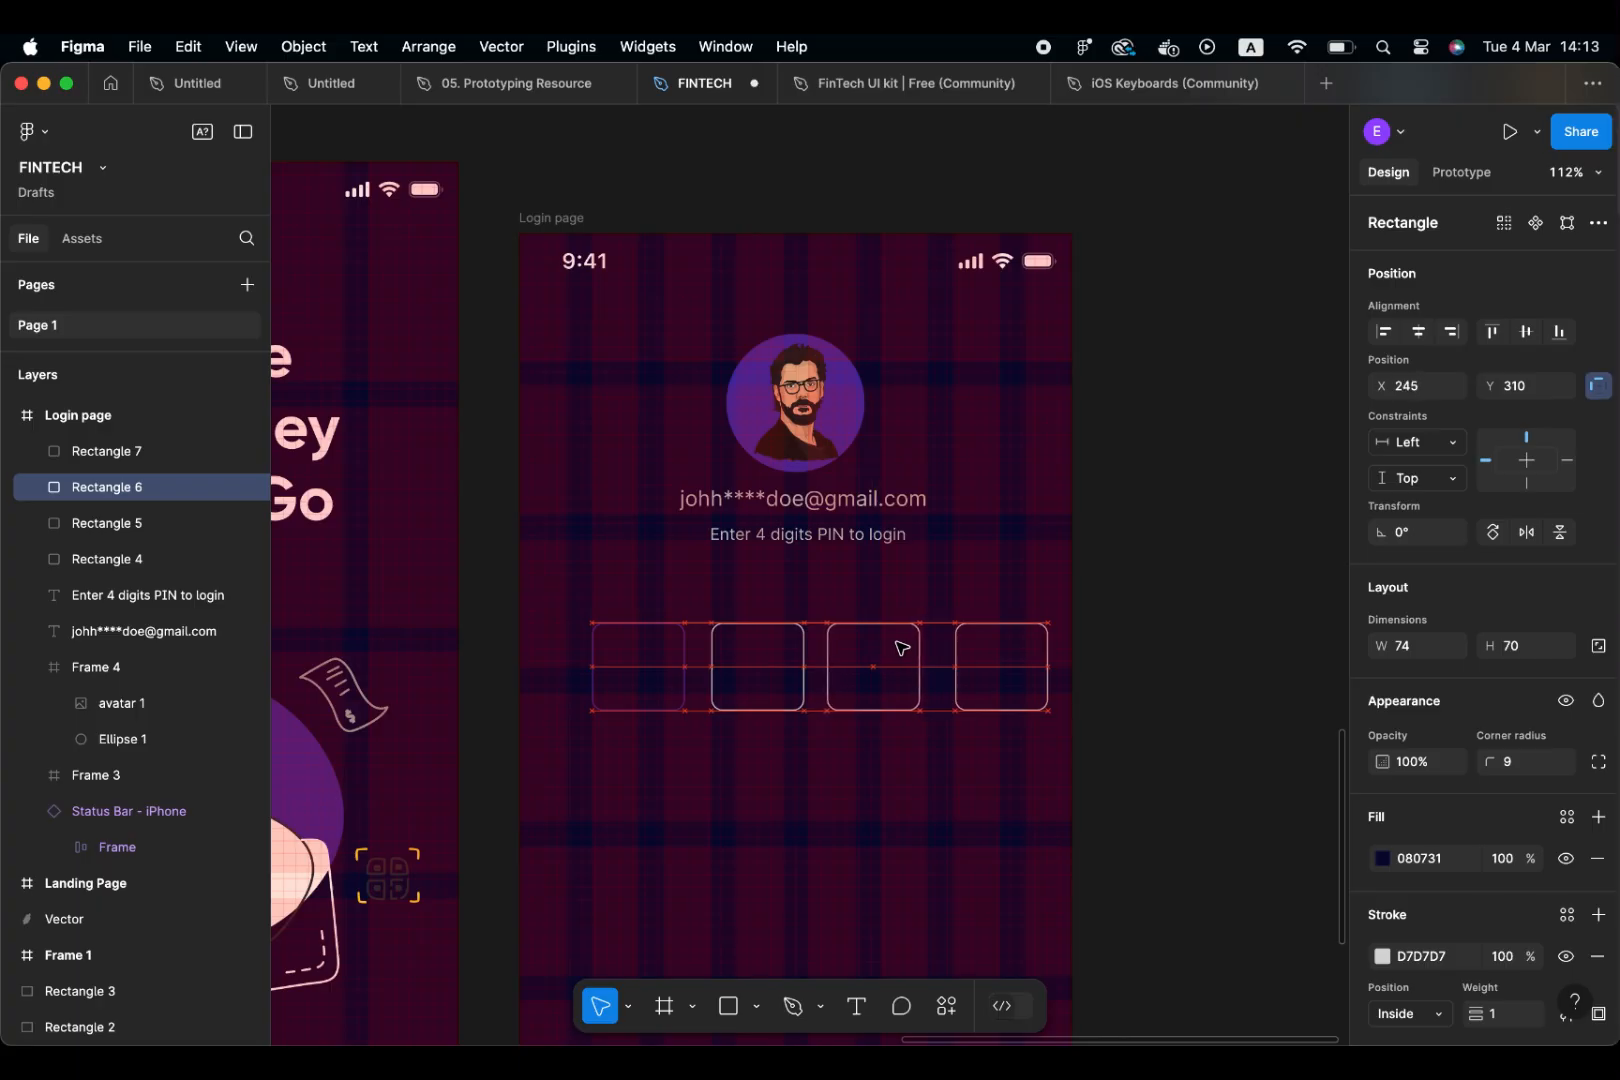
Move the fourth PIN box along the row to X 317
{"action": "left_click", "coordinate": [1000, 653]}
{"action": "key", "text": "shift+Left"}
{"action": "key", "text": "shift+Left"}
{"action": "key", "text": "shift+Left"}
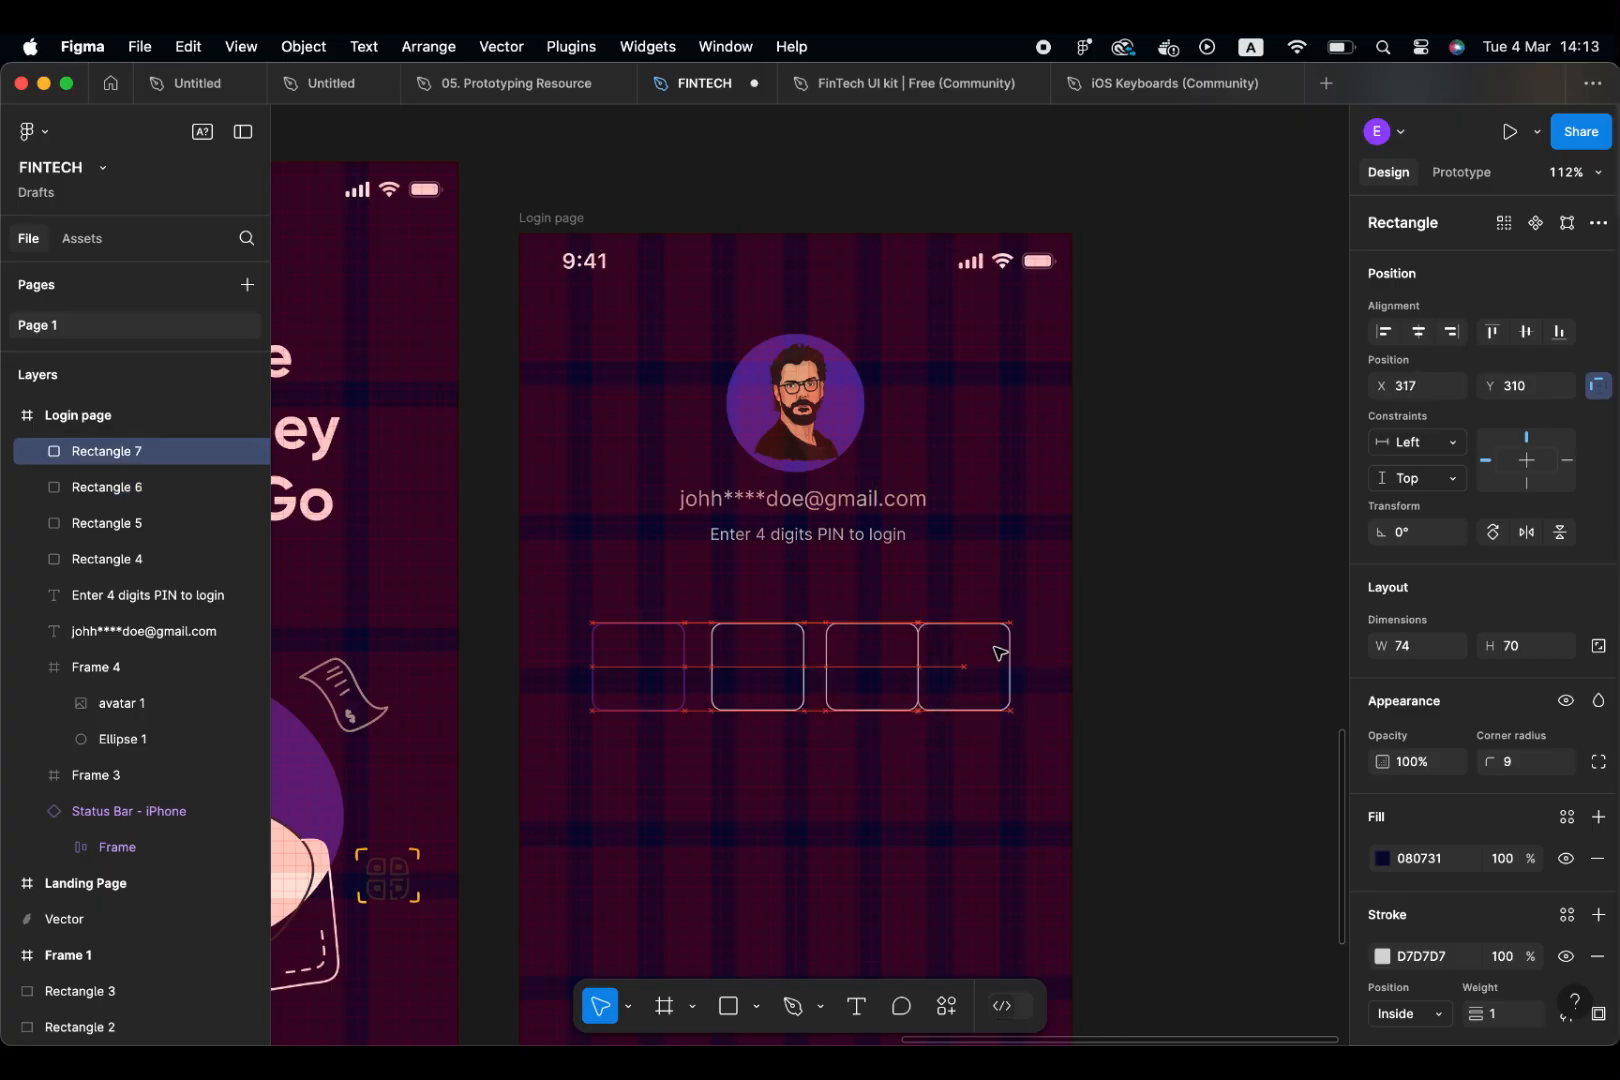
Shift the first PIN box to X 28 and the second to X 133
{"action": "left_click", "coordinate": [736, 676]}
{"action": "left_click", "coordinate": [651, 676]}
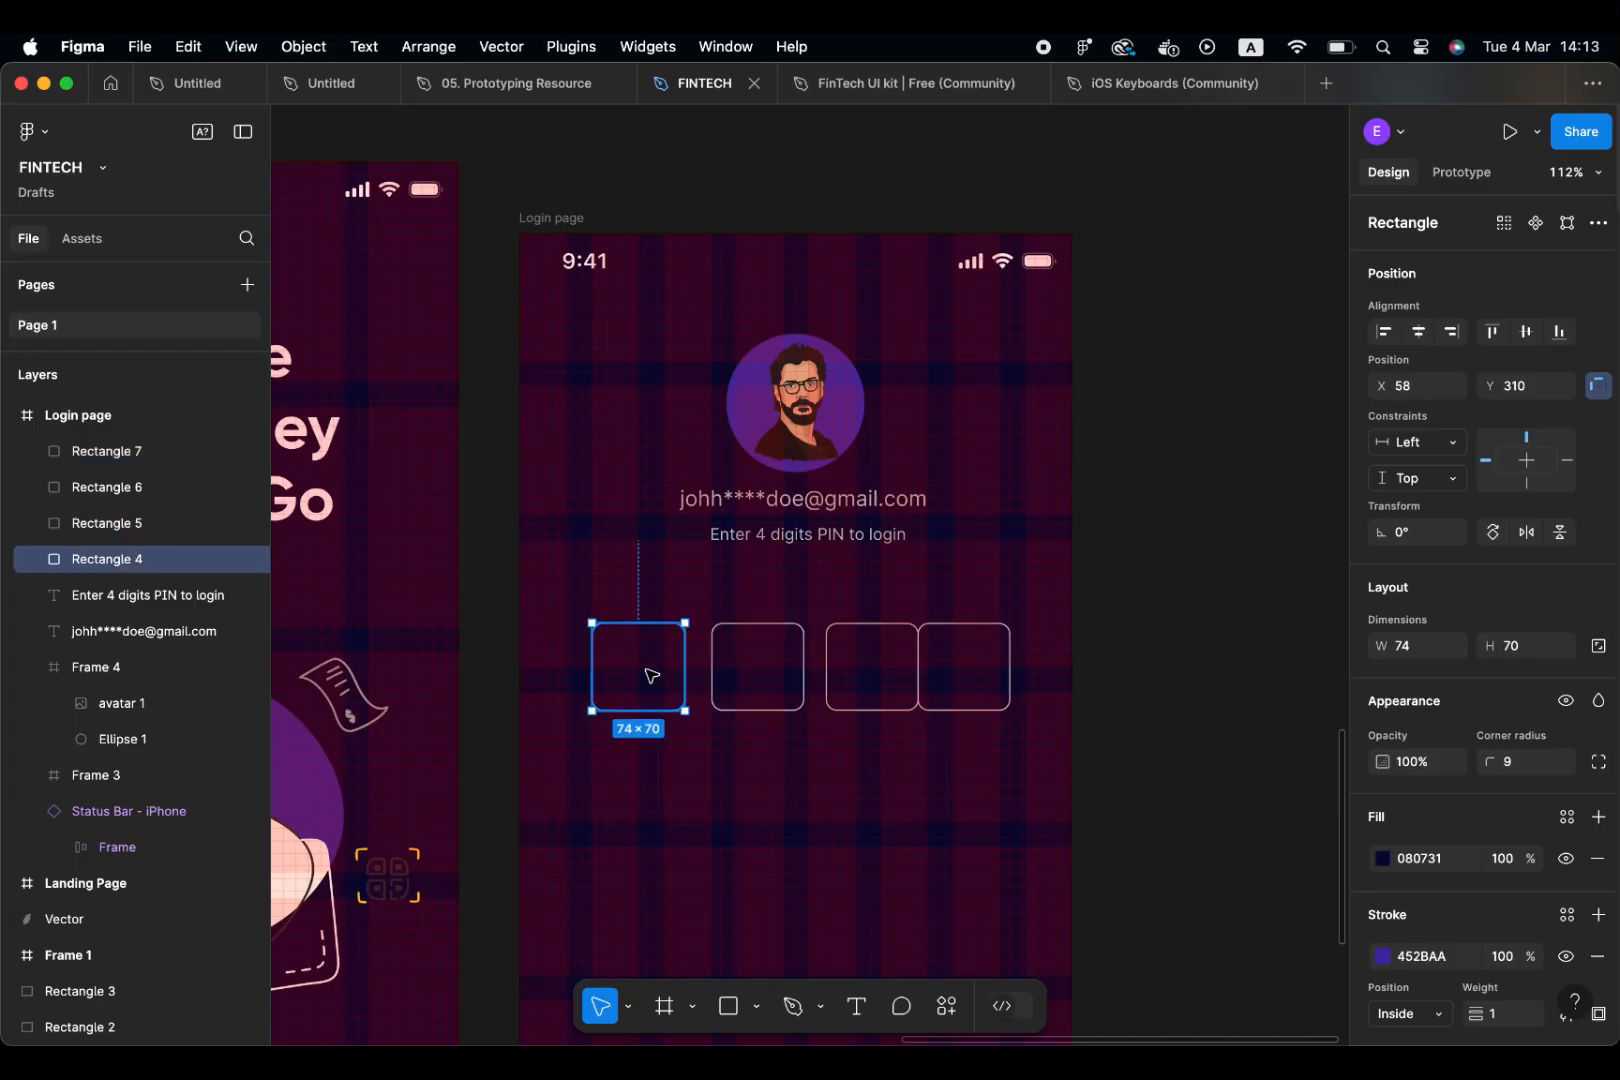
{"action": "key", "text": "shift+Left"}
{"action": "key", "text": "shift+Left"}
{"action": "key", "text": "shift+Left"}
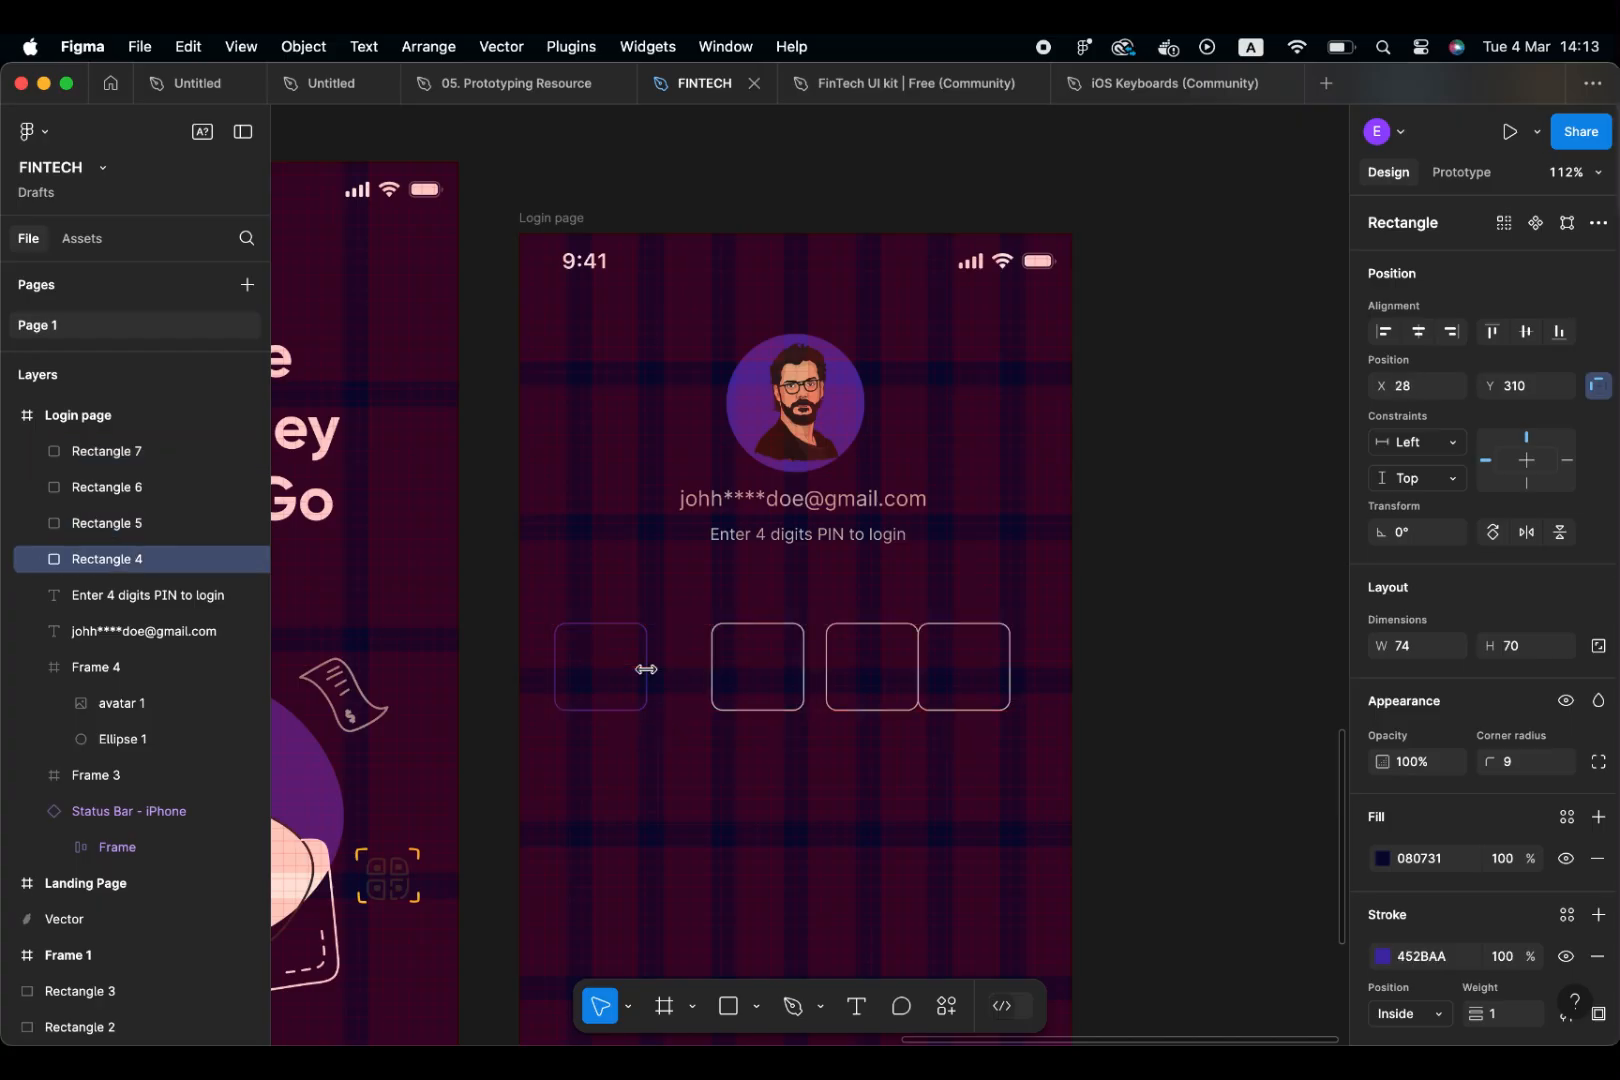
{"action": "left_click", "coordinate": [760, 677]}
{"action": "key", "text": "shift+Left"}
{"action": "key", "text": "shift+Left"}
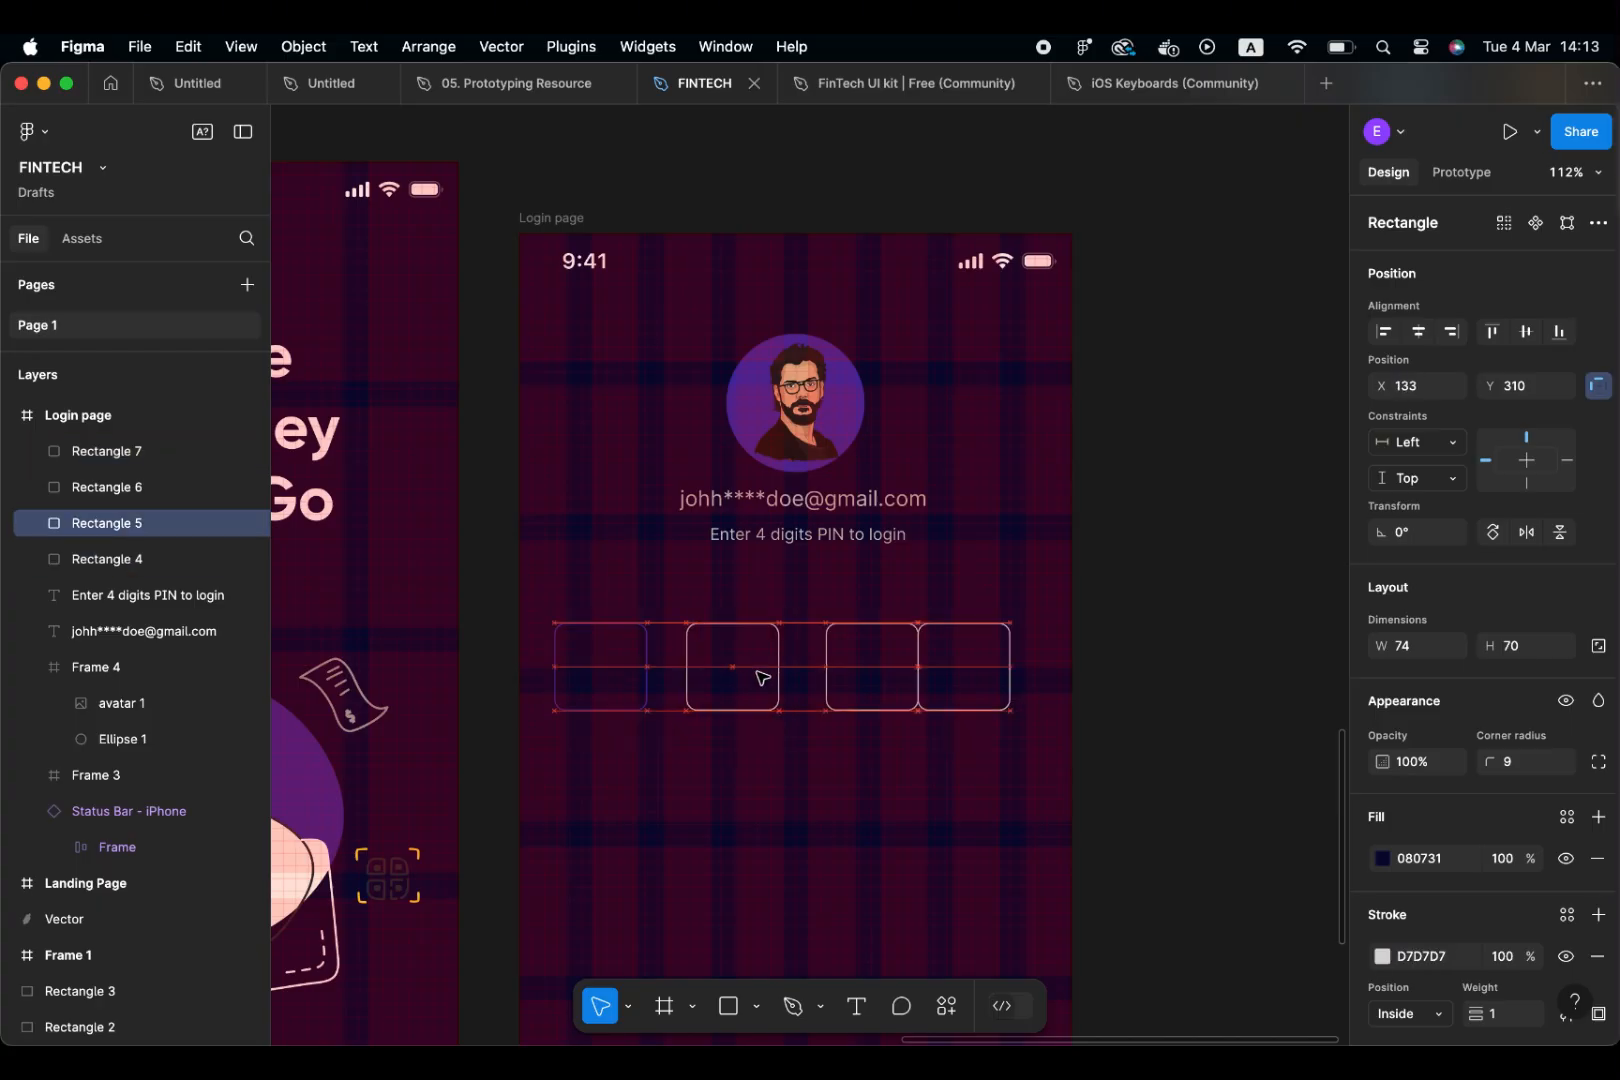
Move the fourth PIN box to X 337 and the second to X 146
{"action": "left_click", "coordinate": [940, 680]}
{"action": "key", "text": "shift+Right"}
{"action": "key", "text": "shift+Right"}
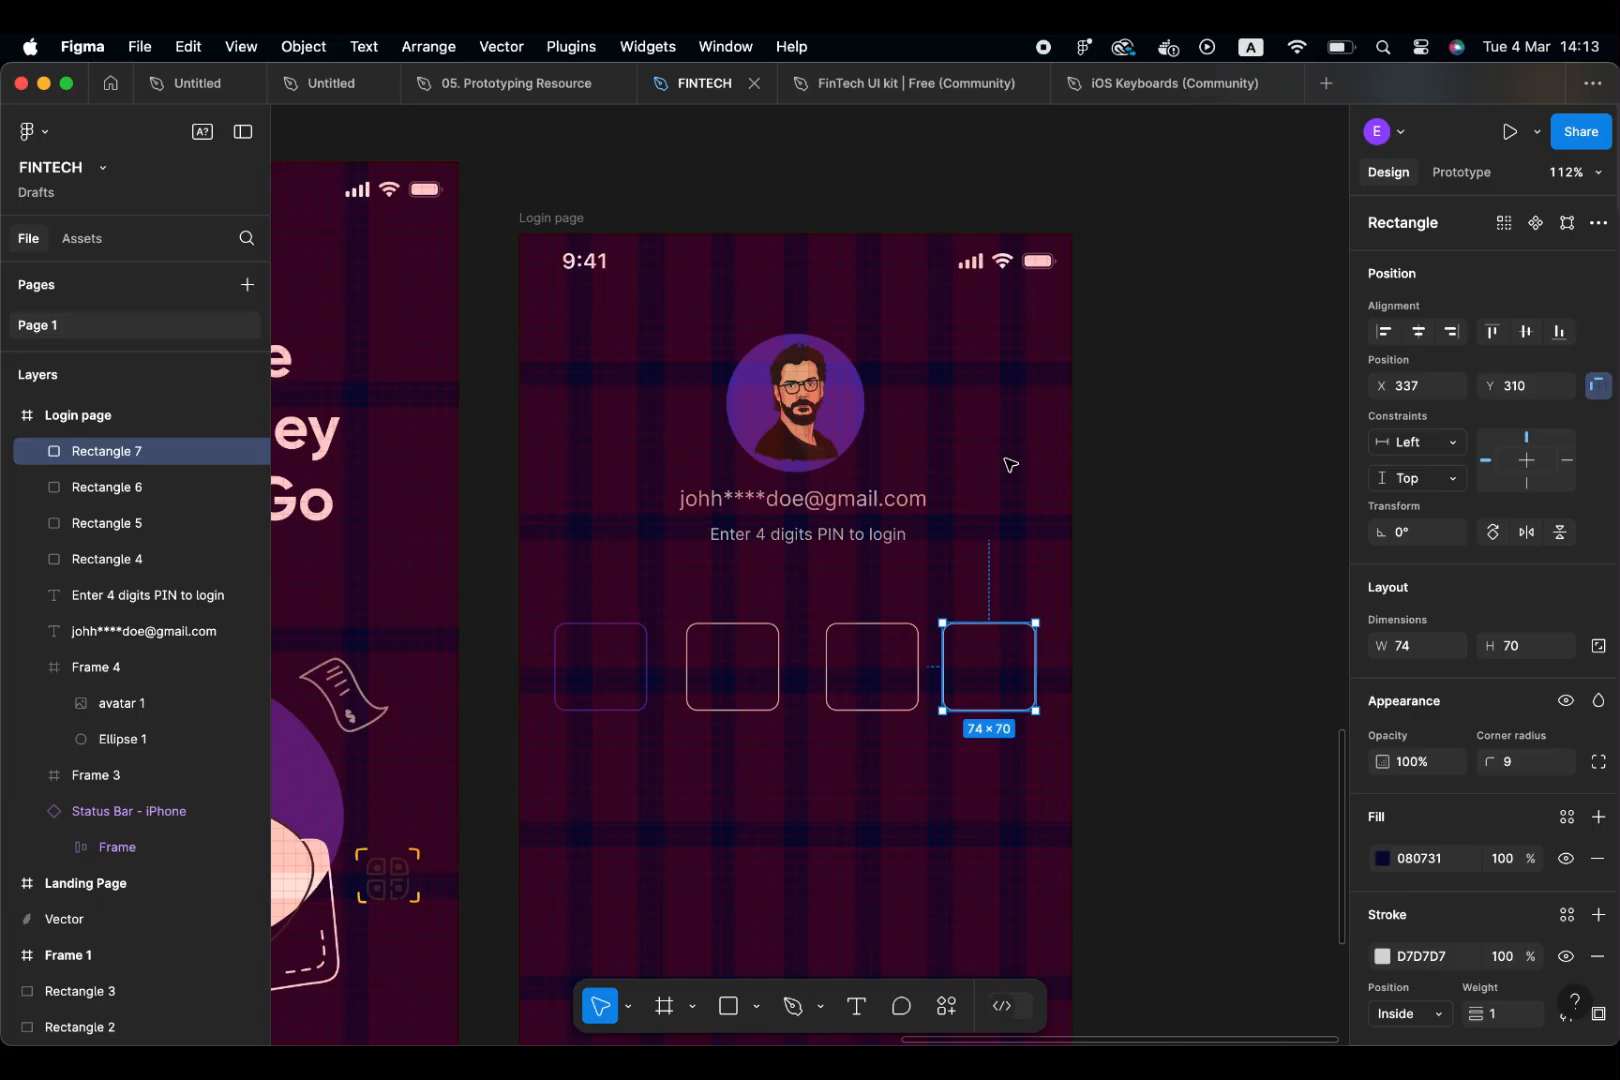
{"action": "left_click", "coordinate": [767, 685]}
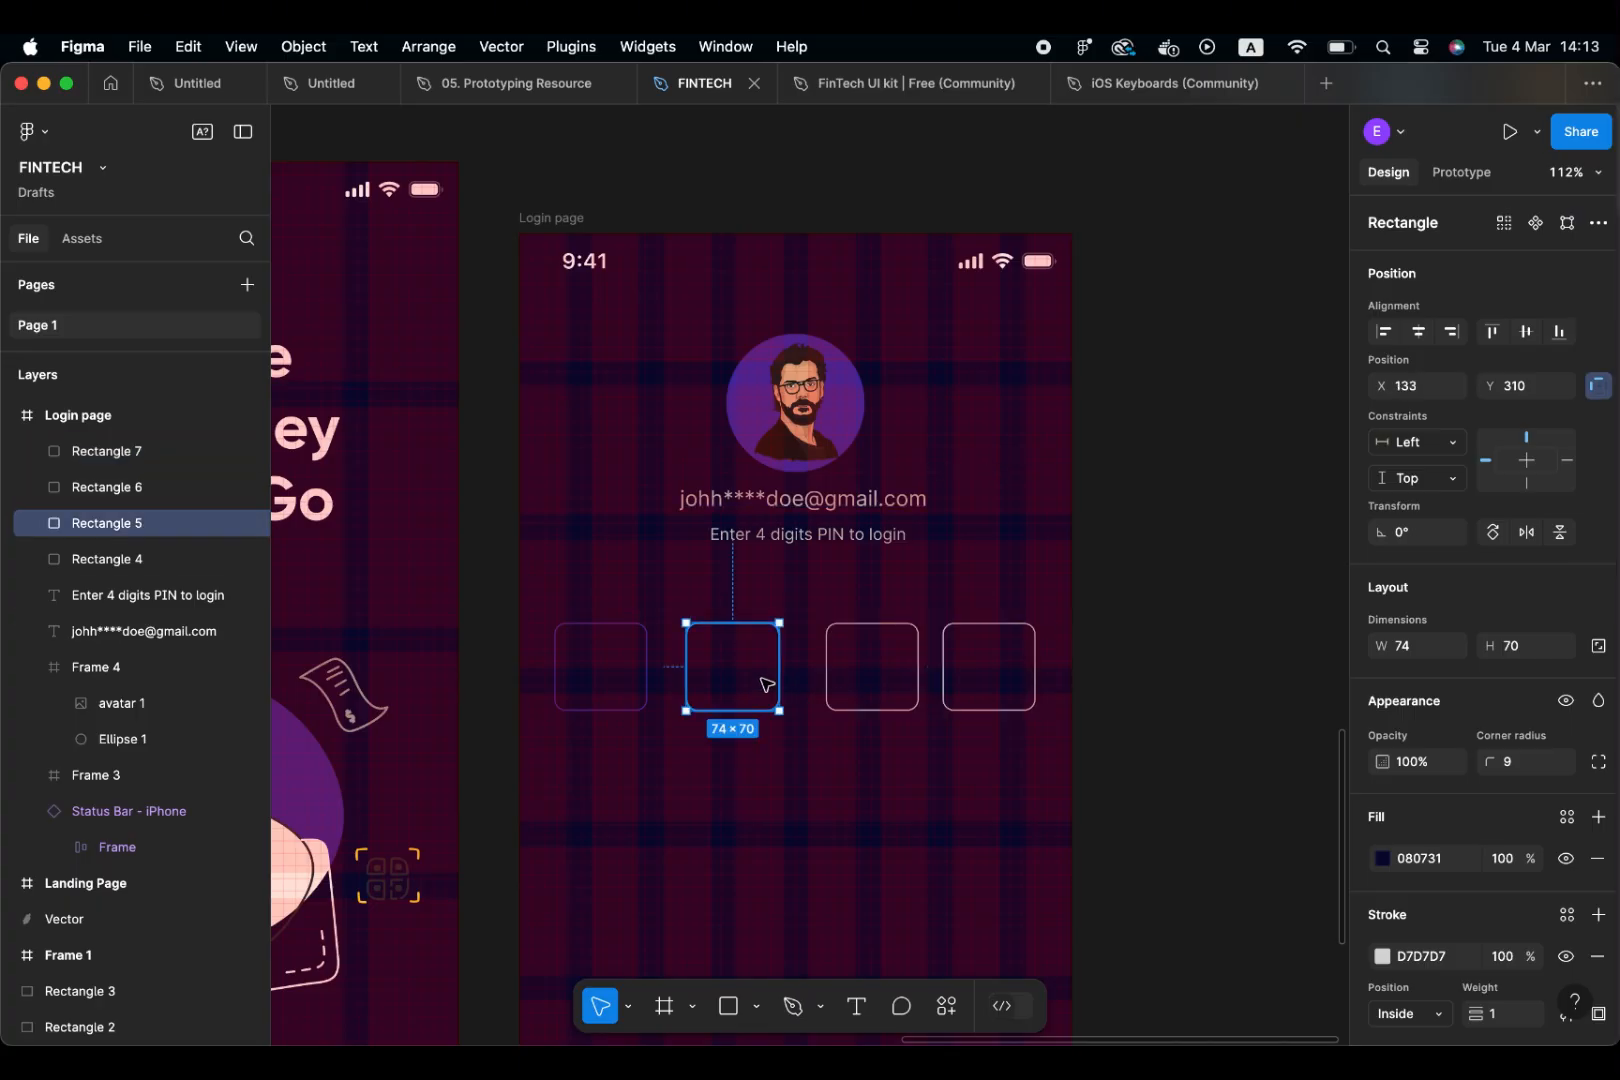
{"action": "key", "text": "Right"}
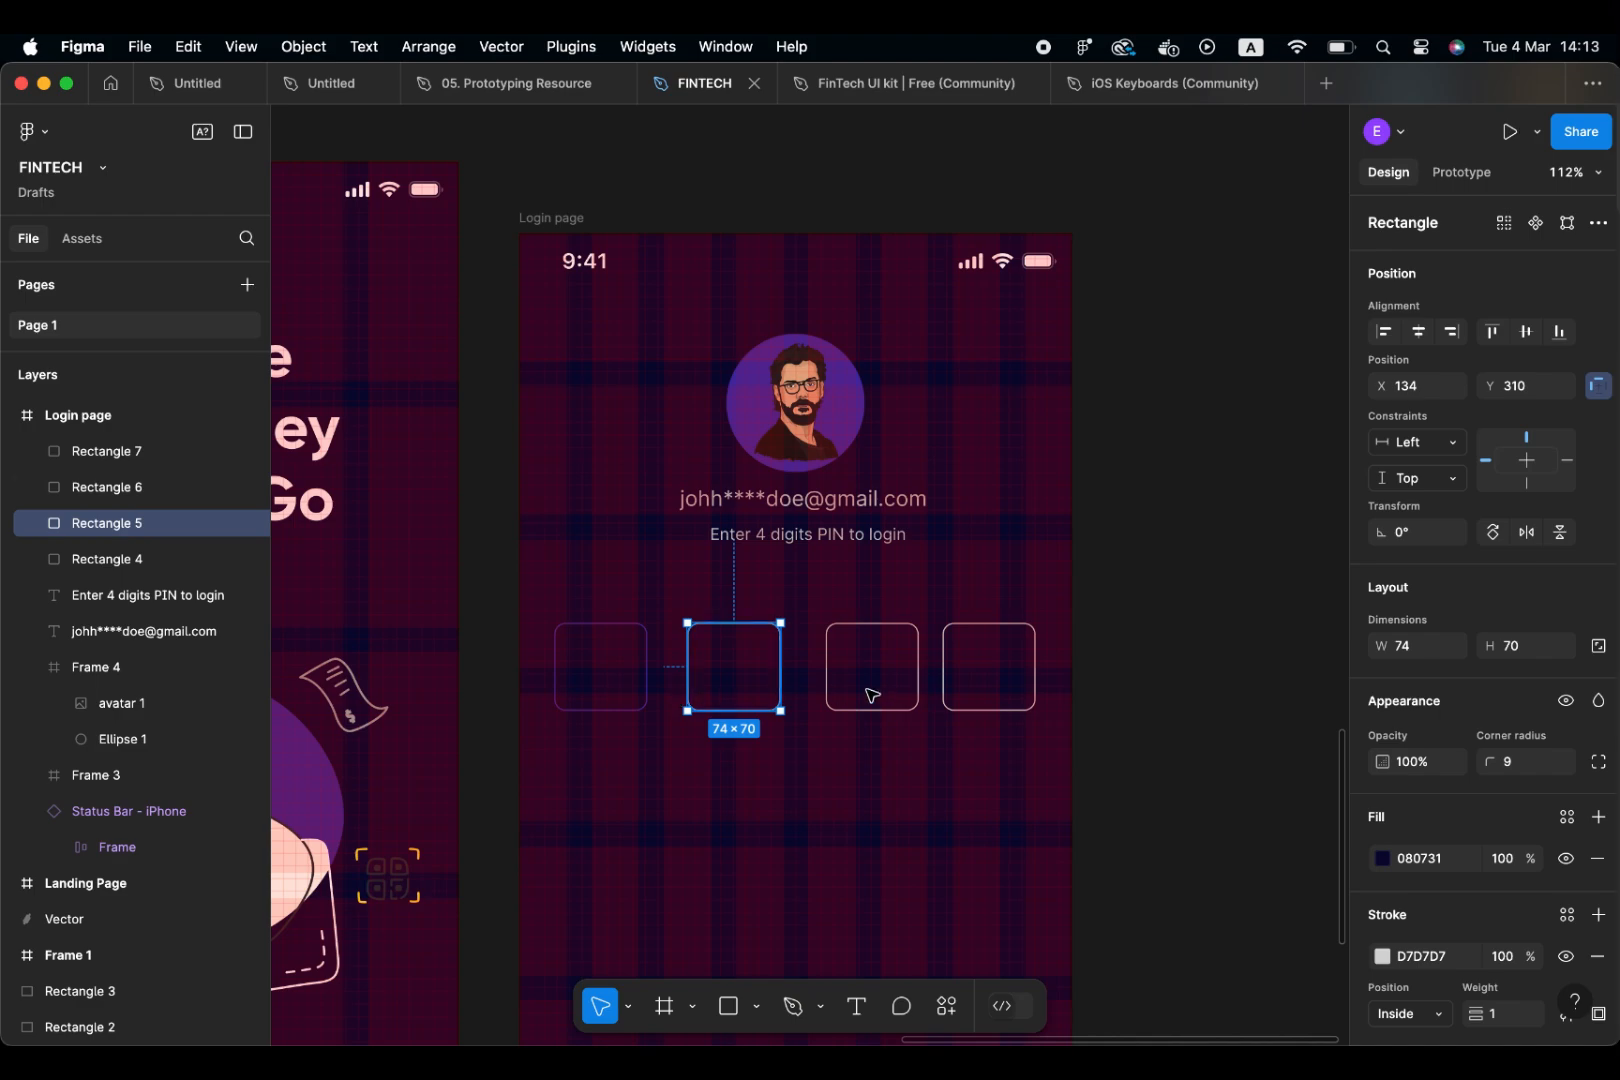
{"action": "left_click", "coordinate": [642, 675]}
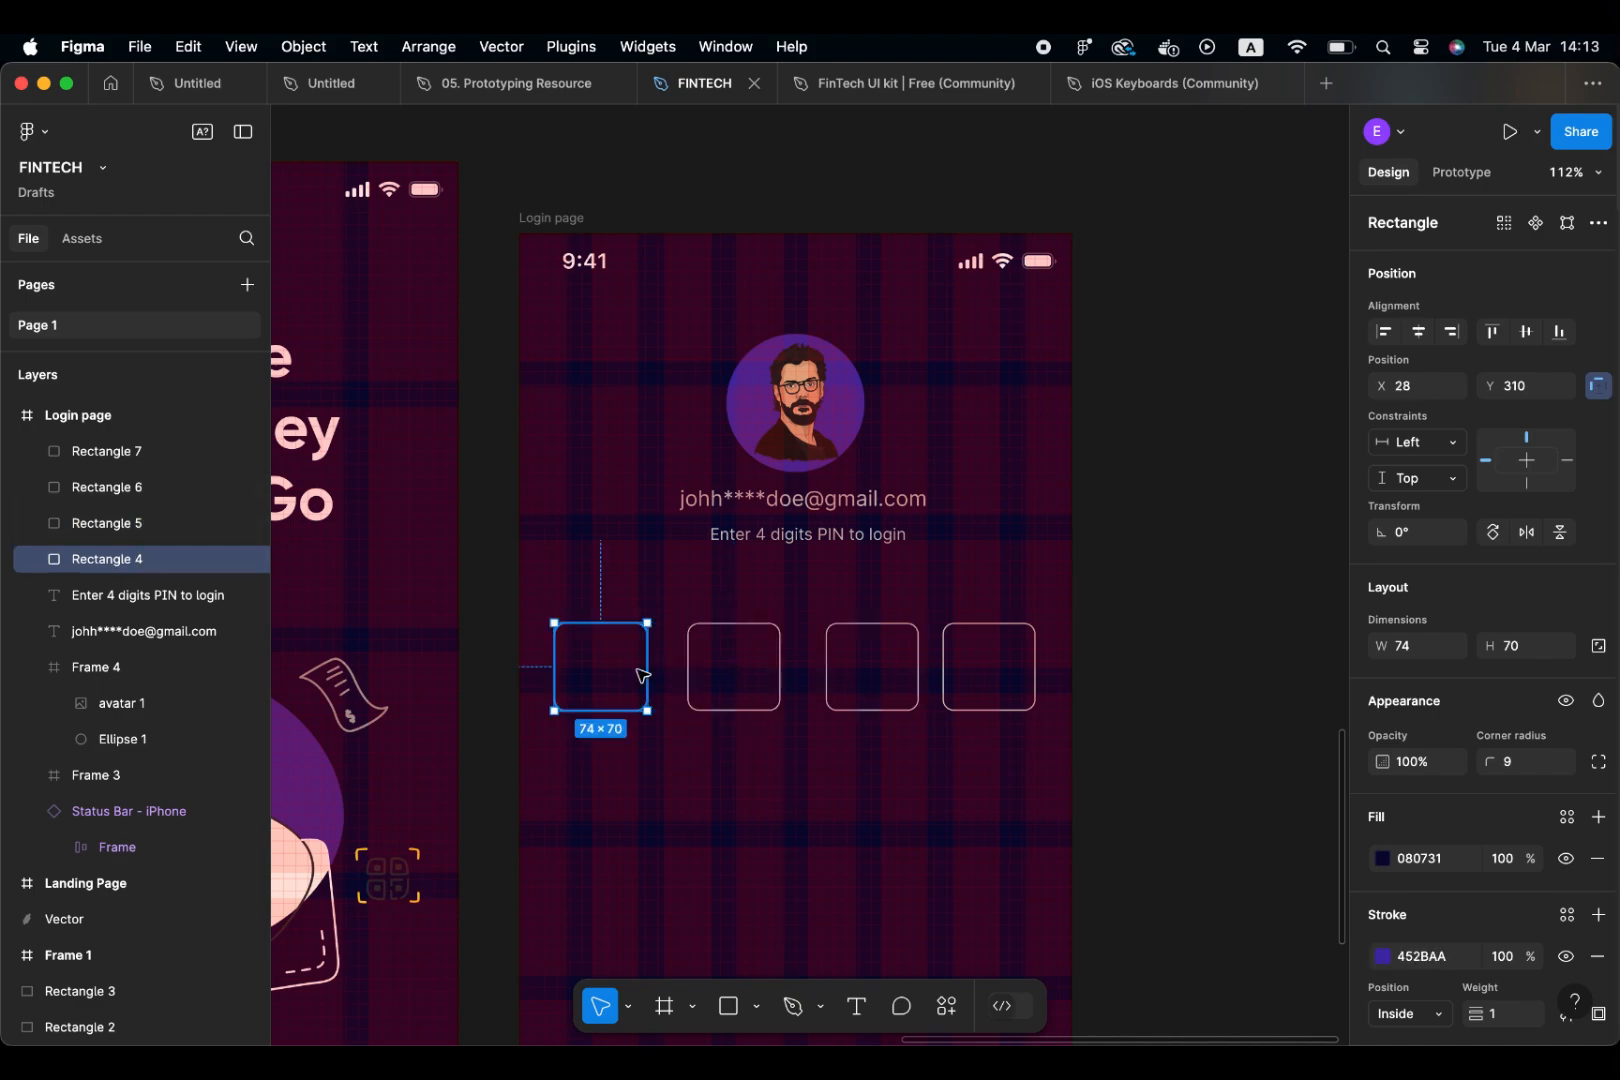
{"action": "left_click", "coordinate": [690, 675]}
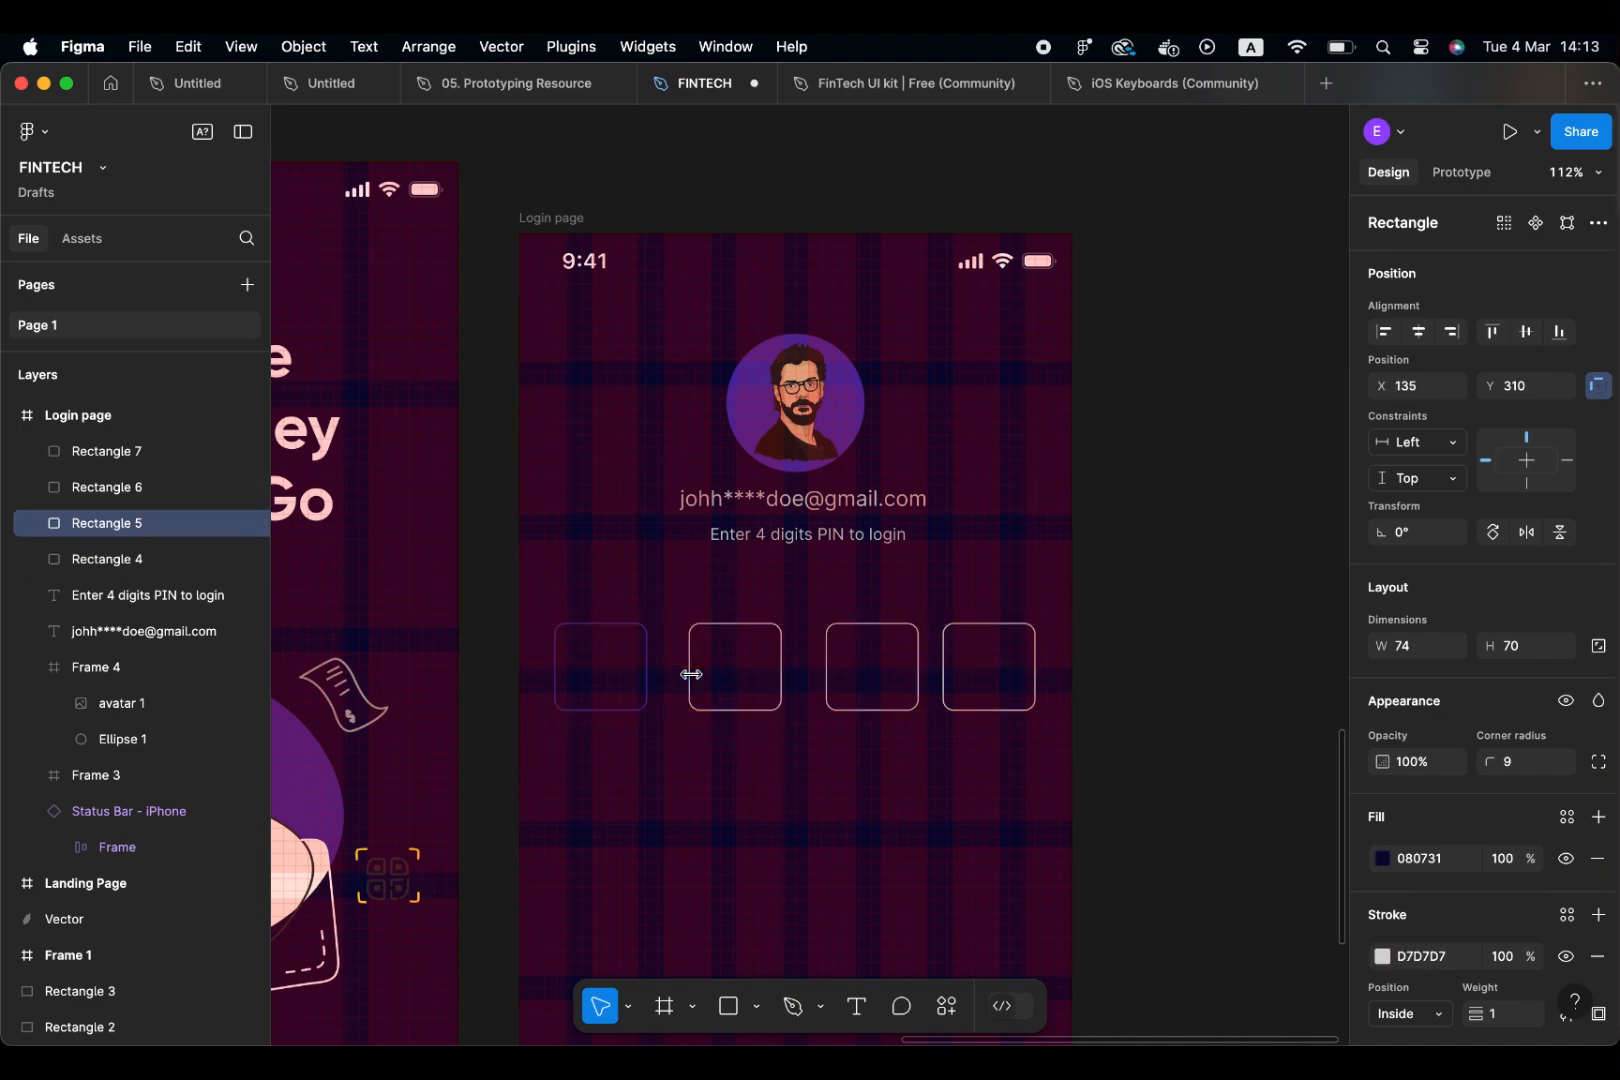
{"action": "key", "text": "shift+Right"}
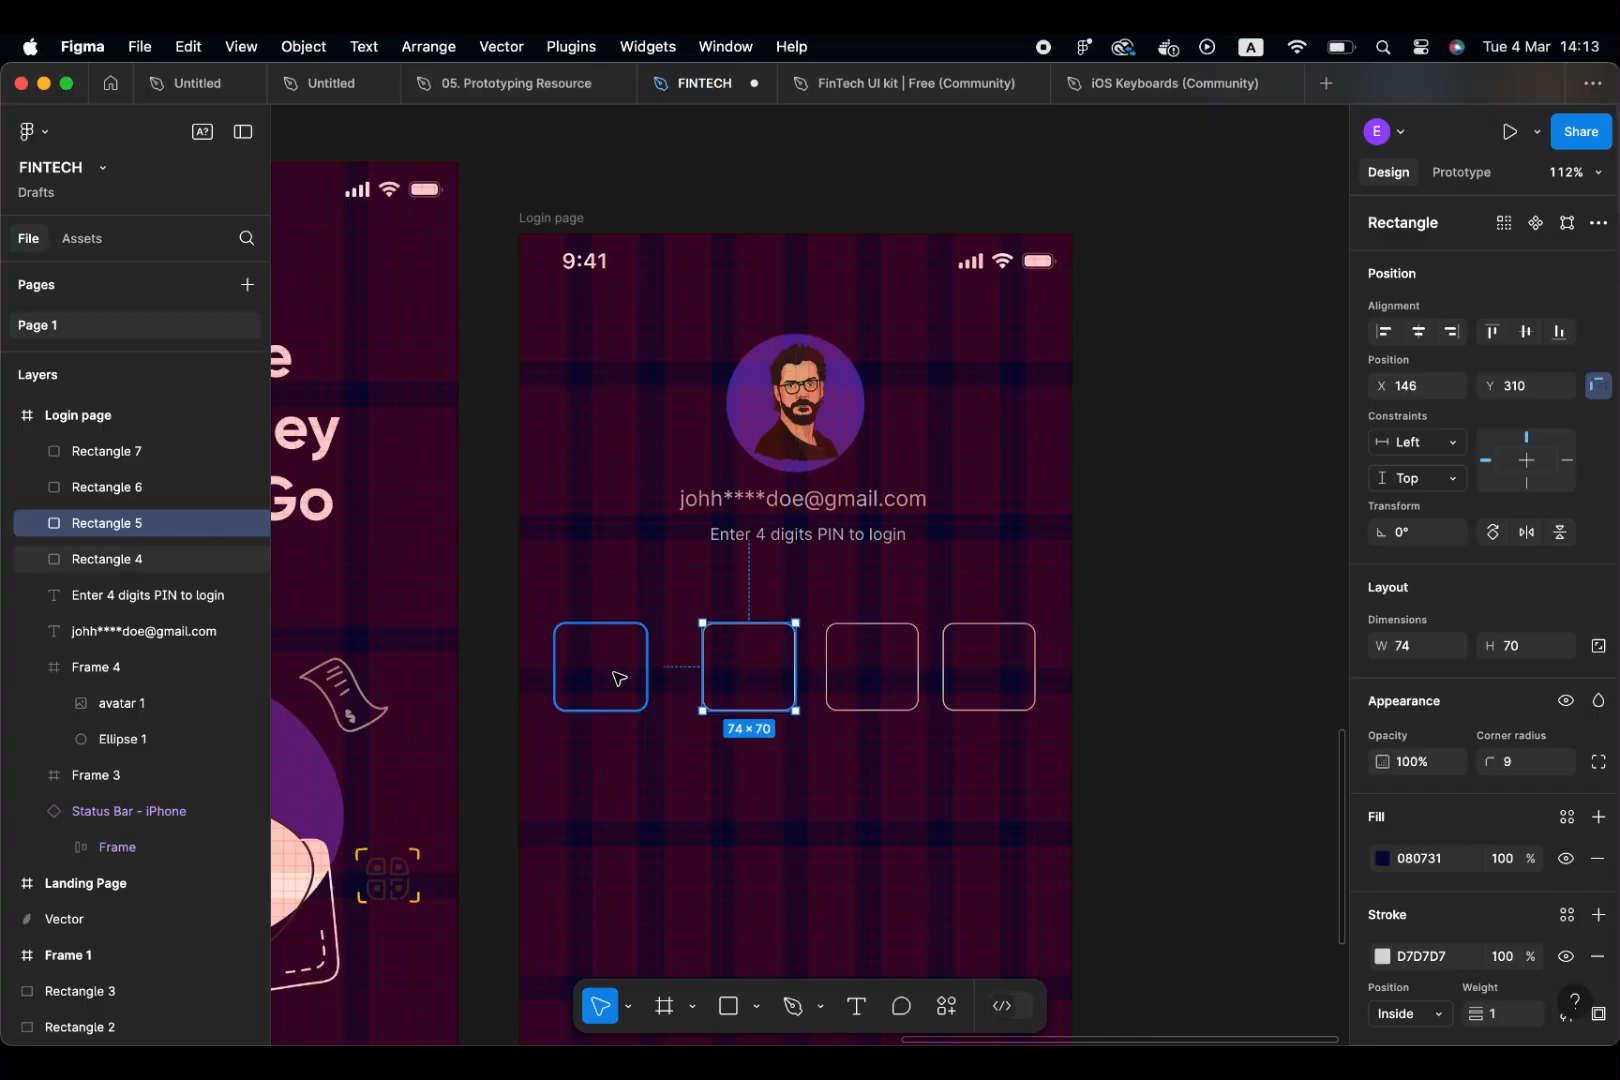
Shift the first PIN box inward by 10 px, and move the fourth to X 327 and the second to X 136
{"action": "left_click", "coordinate": [616, 675]}
{"action": "key", "text": "shift+Right"}
{"action": "left_click", "coordinate": [998, 685]}
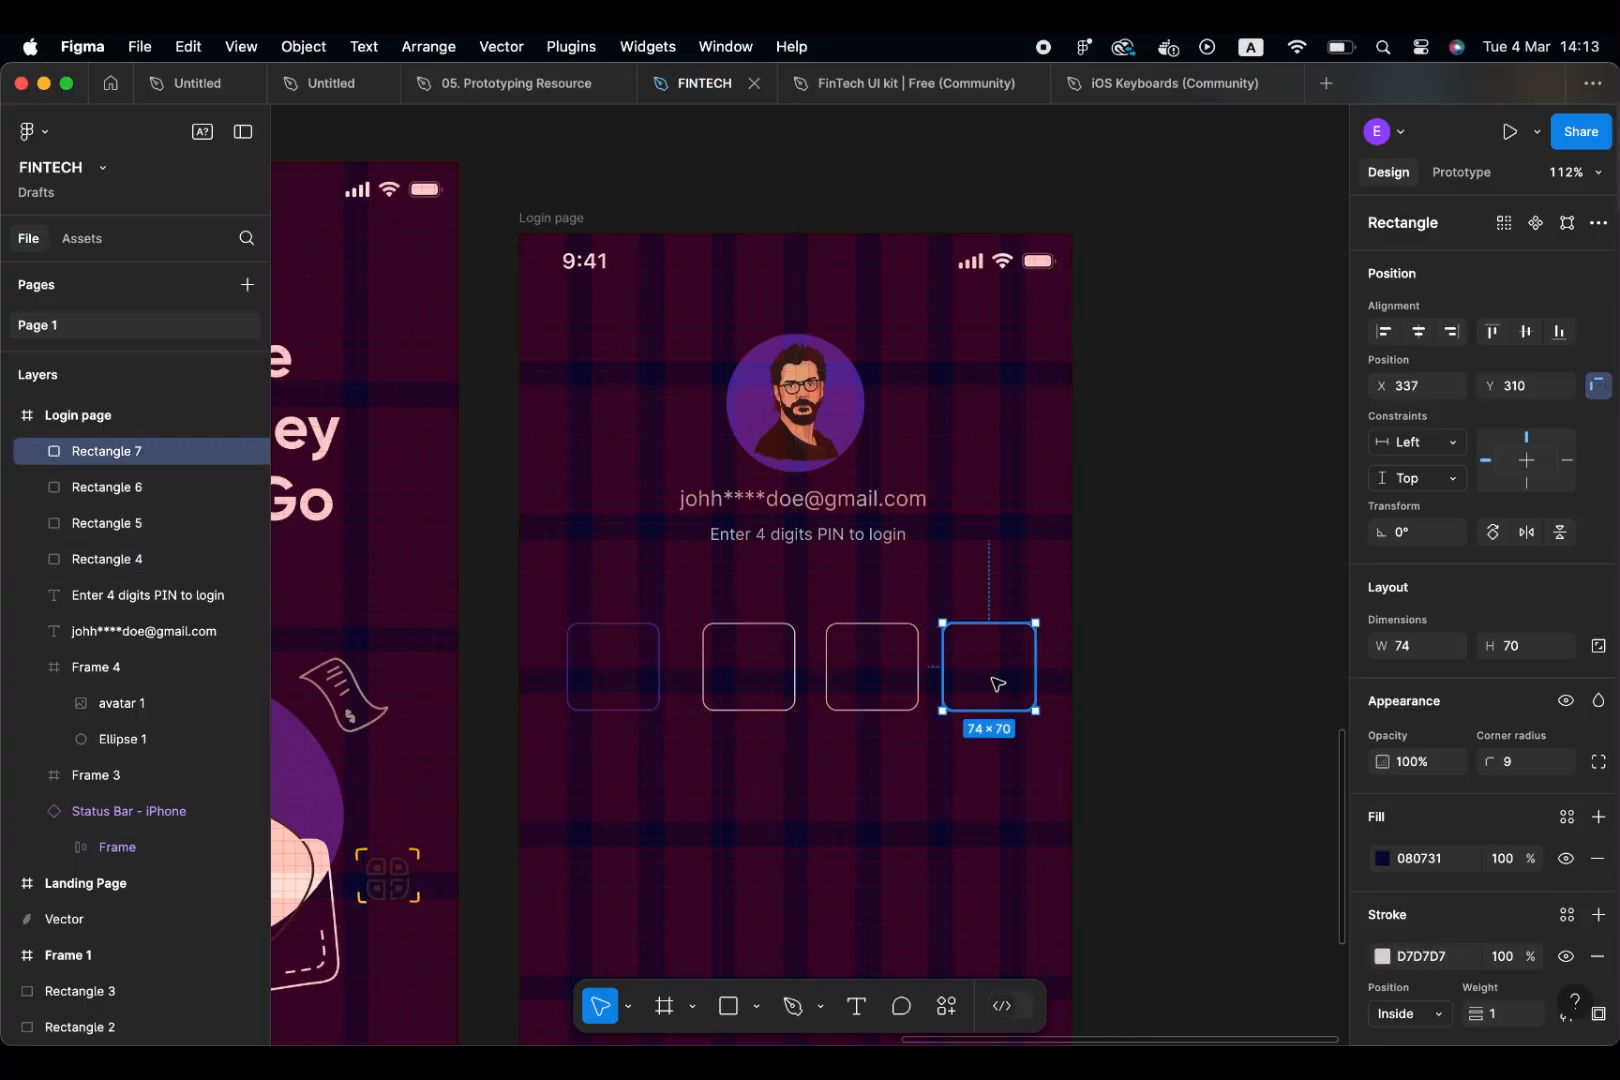
{"action": "key", "text": "shift+Left"}
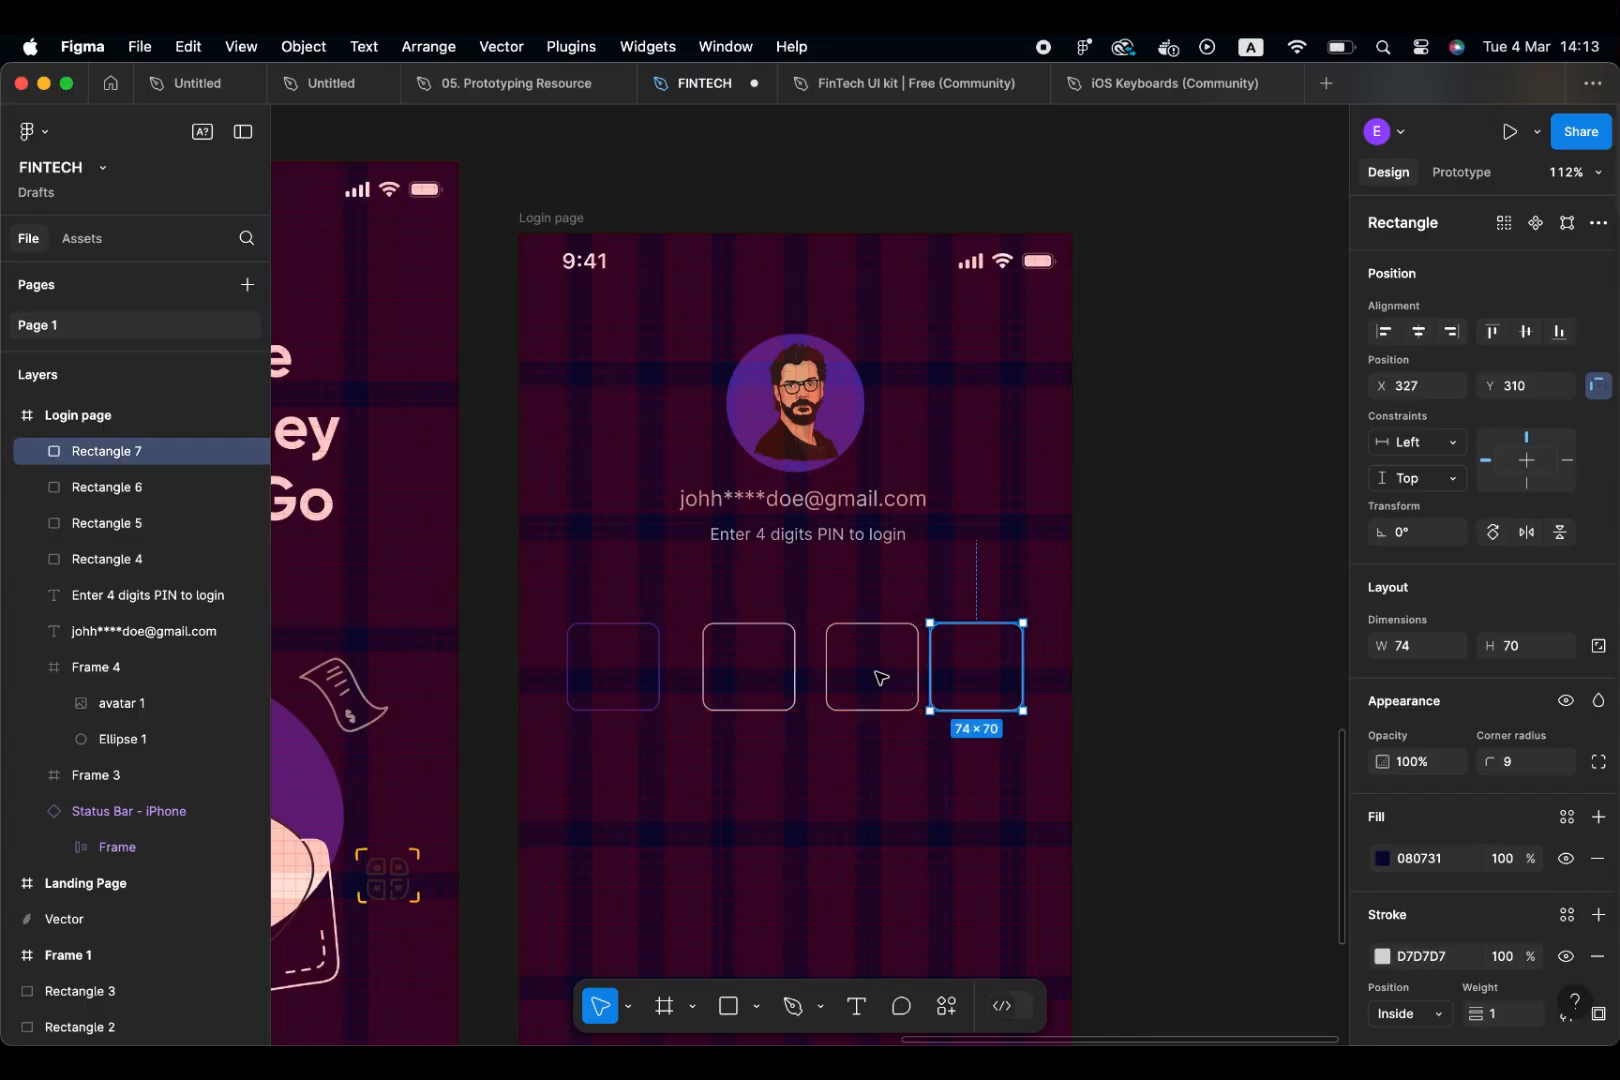
{"action": "left_click", "coordinate": [743, 680]}
{"action": "key", "text": "shift+Left"}
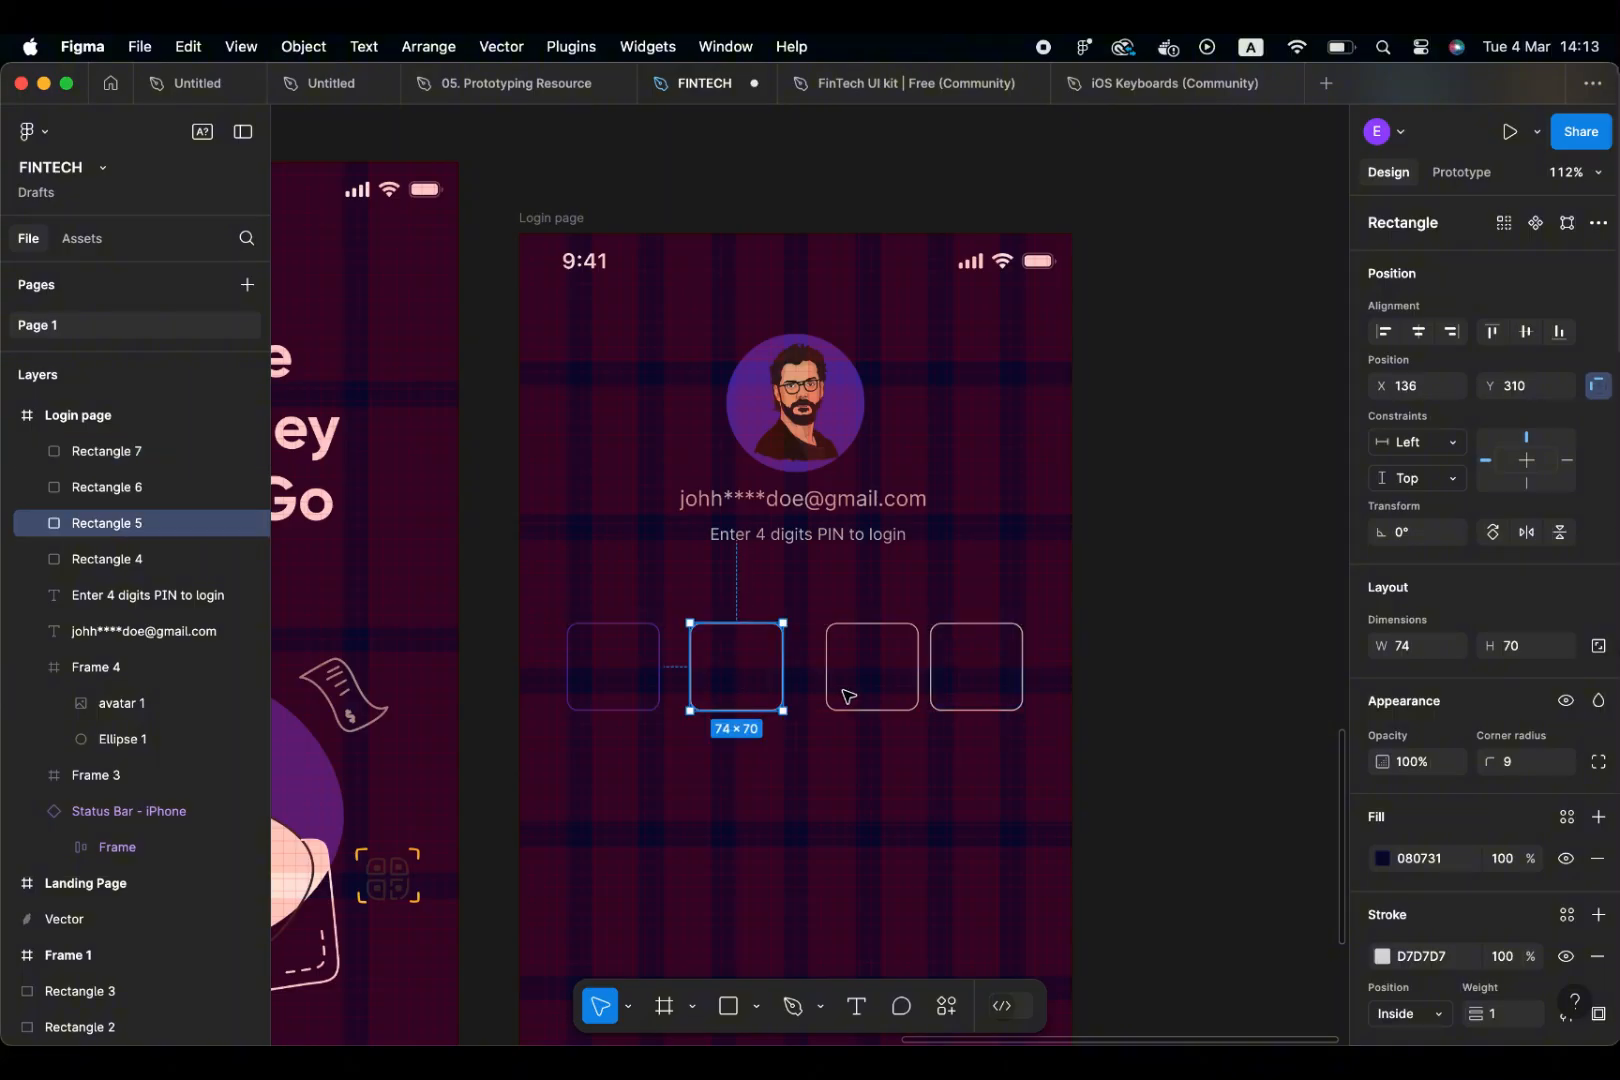
Move the third PIN box to X 231 to even out the row's spacing, and clear the selection
{"action": "left_click", "coordinate": [853, 687]}
{"action": "key", "text": "Left"}
{"action": "key", "text": "Left"}
{"action": "key", "text": "Left"}
{"action": "key", "text": "Left"}
{"action": "key", "text": "Left"}
{"action": "key", "text": "Left"}
{"action": "key", "text": "Left"}
{"action": "key", "text": "Left"}
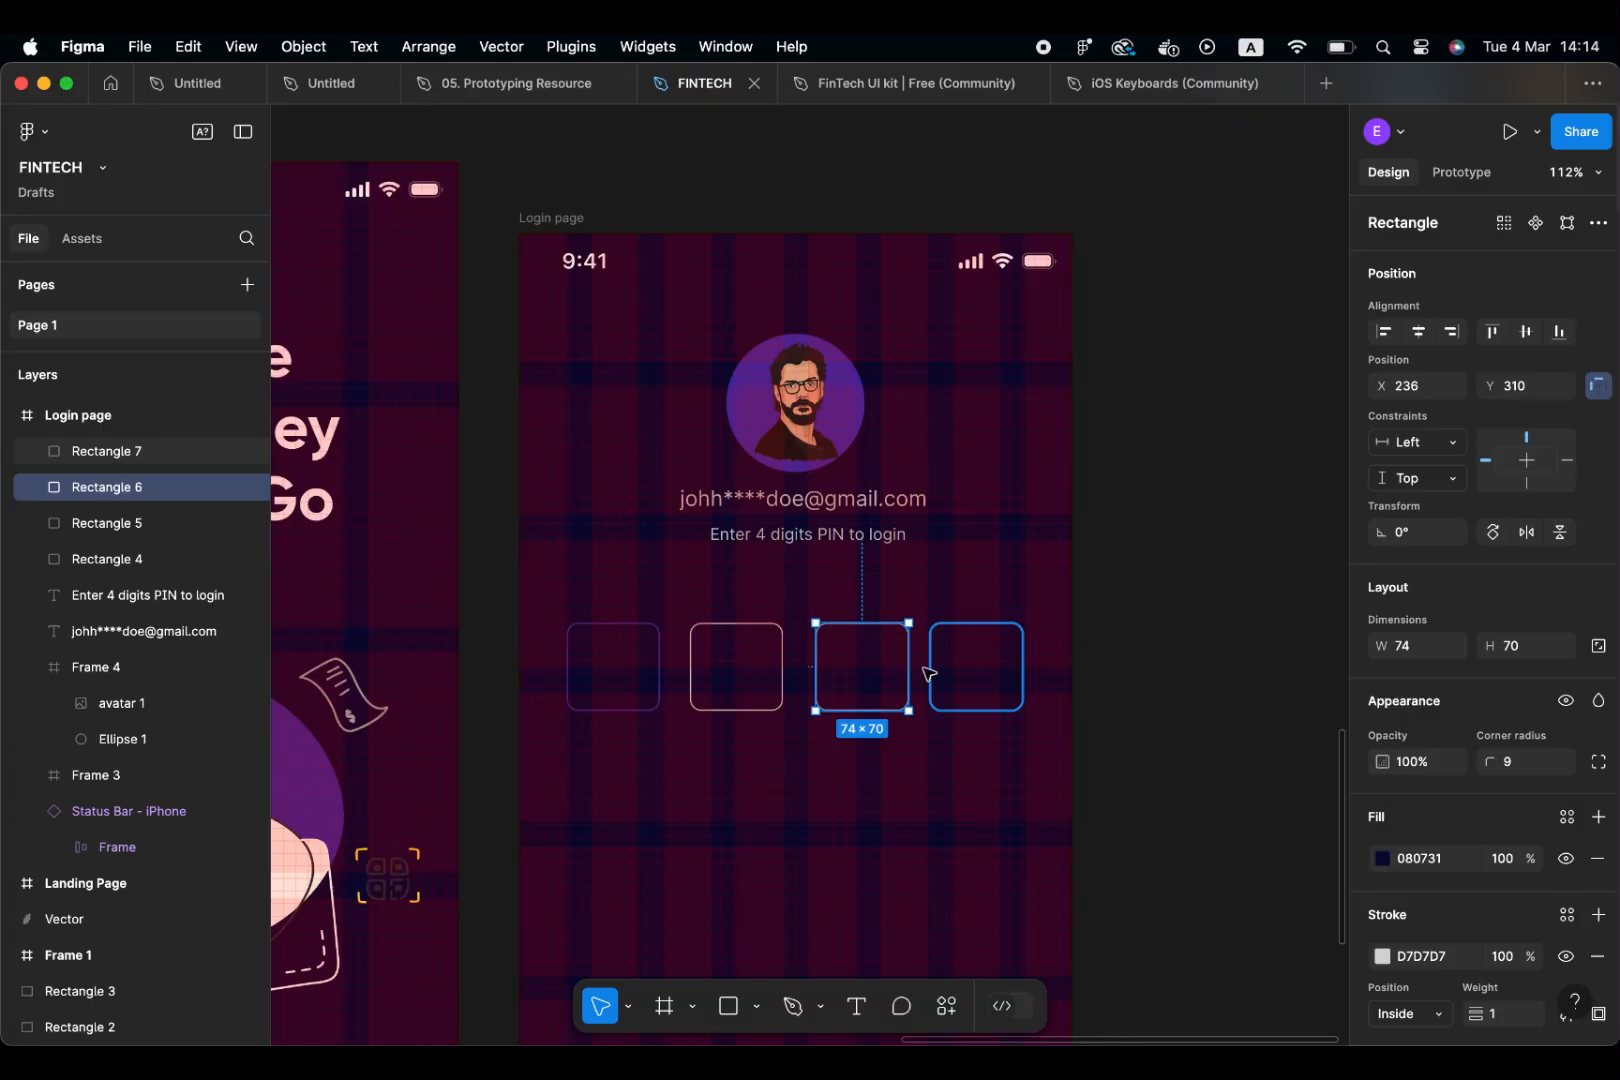
{"action": "key", "text": "Left"}
{"action": "key", "text": "Left"}
{"action": "key", "text": "Left"}
{"action": "key", "text": "Left"}
{"action": "key", "text": "Left"}
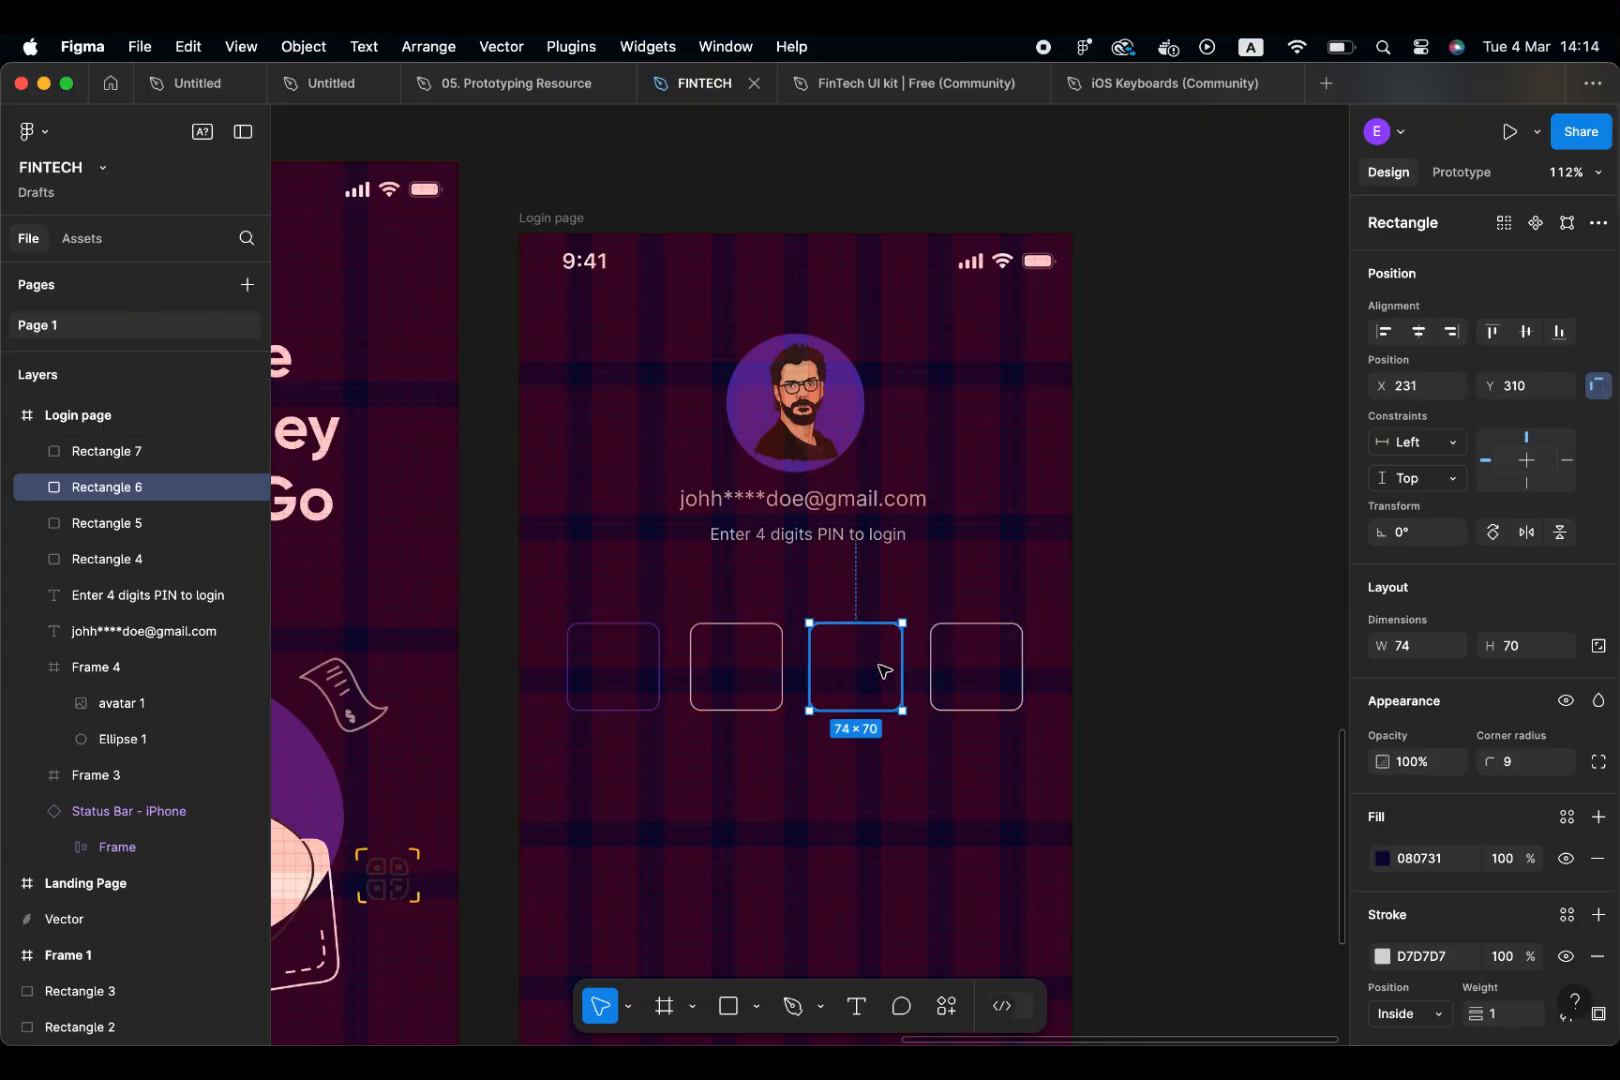
{"action": "scroll", "coordinate": [885, 670], "scroll_direction": "down", "scroll_amount": 3}
{"action": "scroll", "coordinate": [885, 670], "scroll_direction": "down", "scroll_amount": 5}
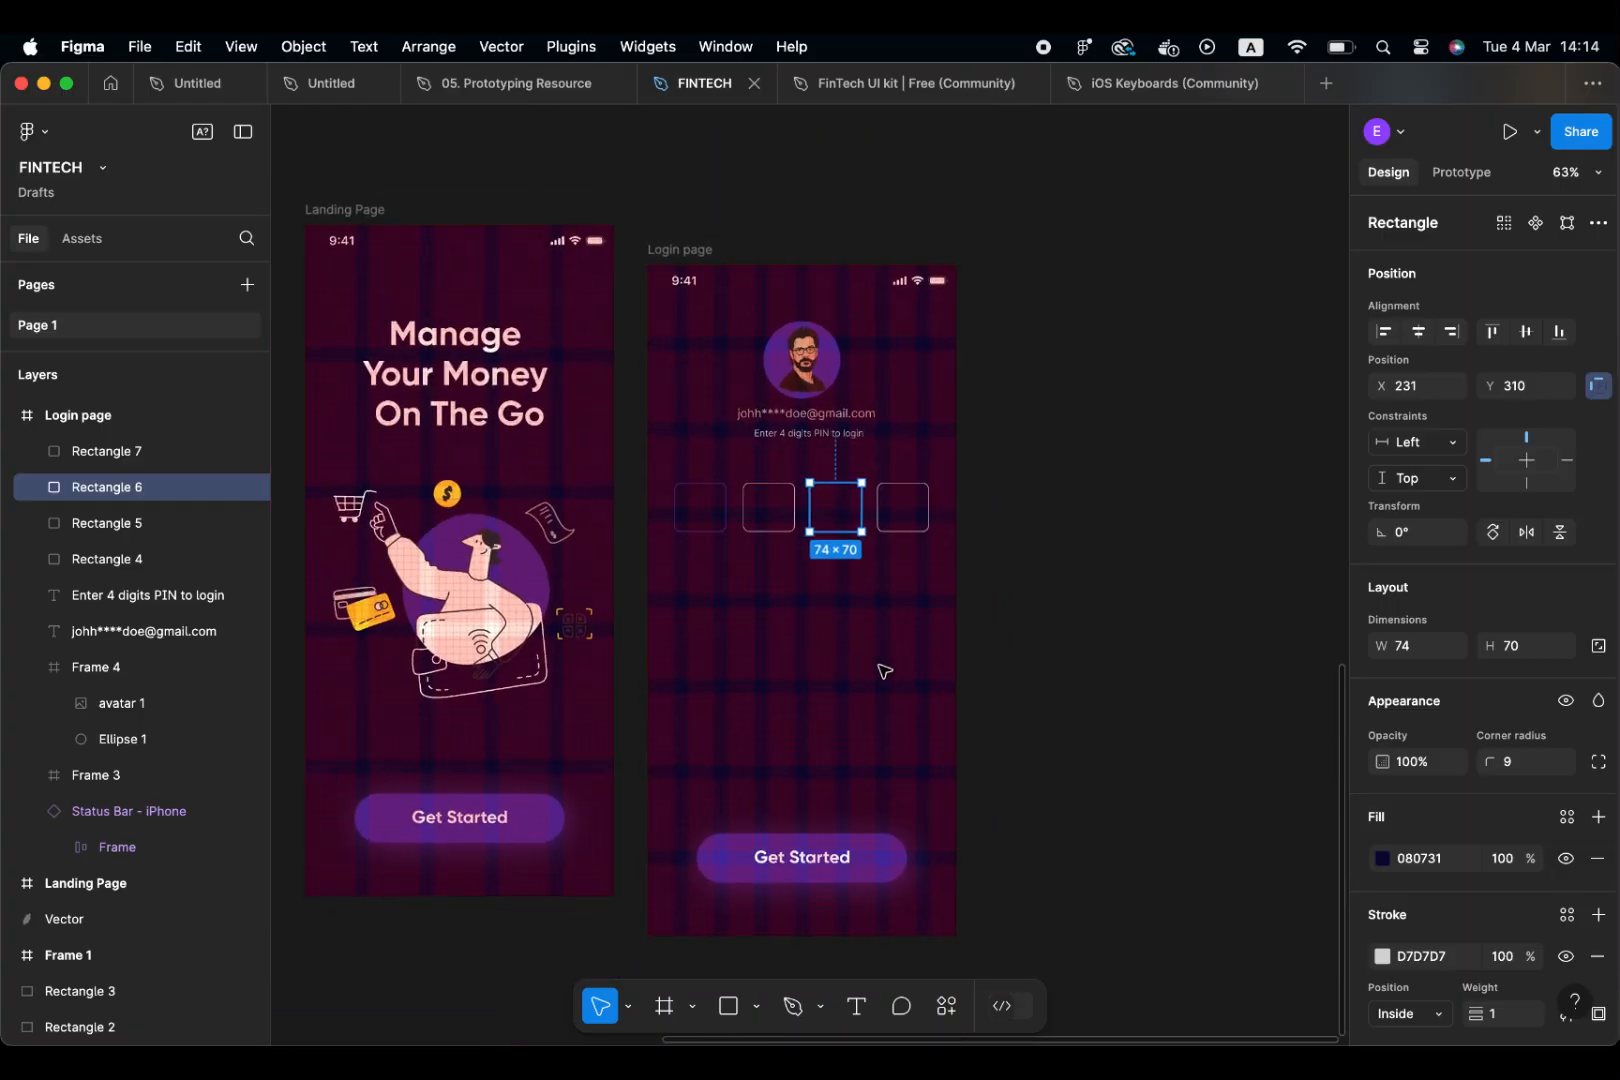
{"action": "left_click", "coordinate": [1052, 668]}
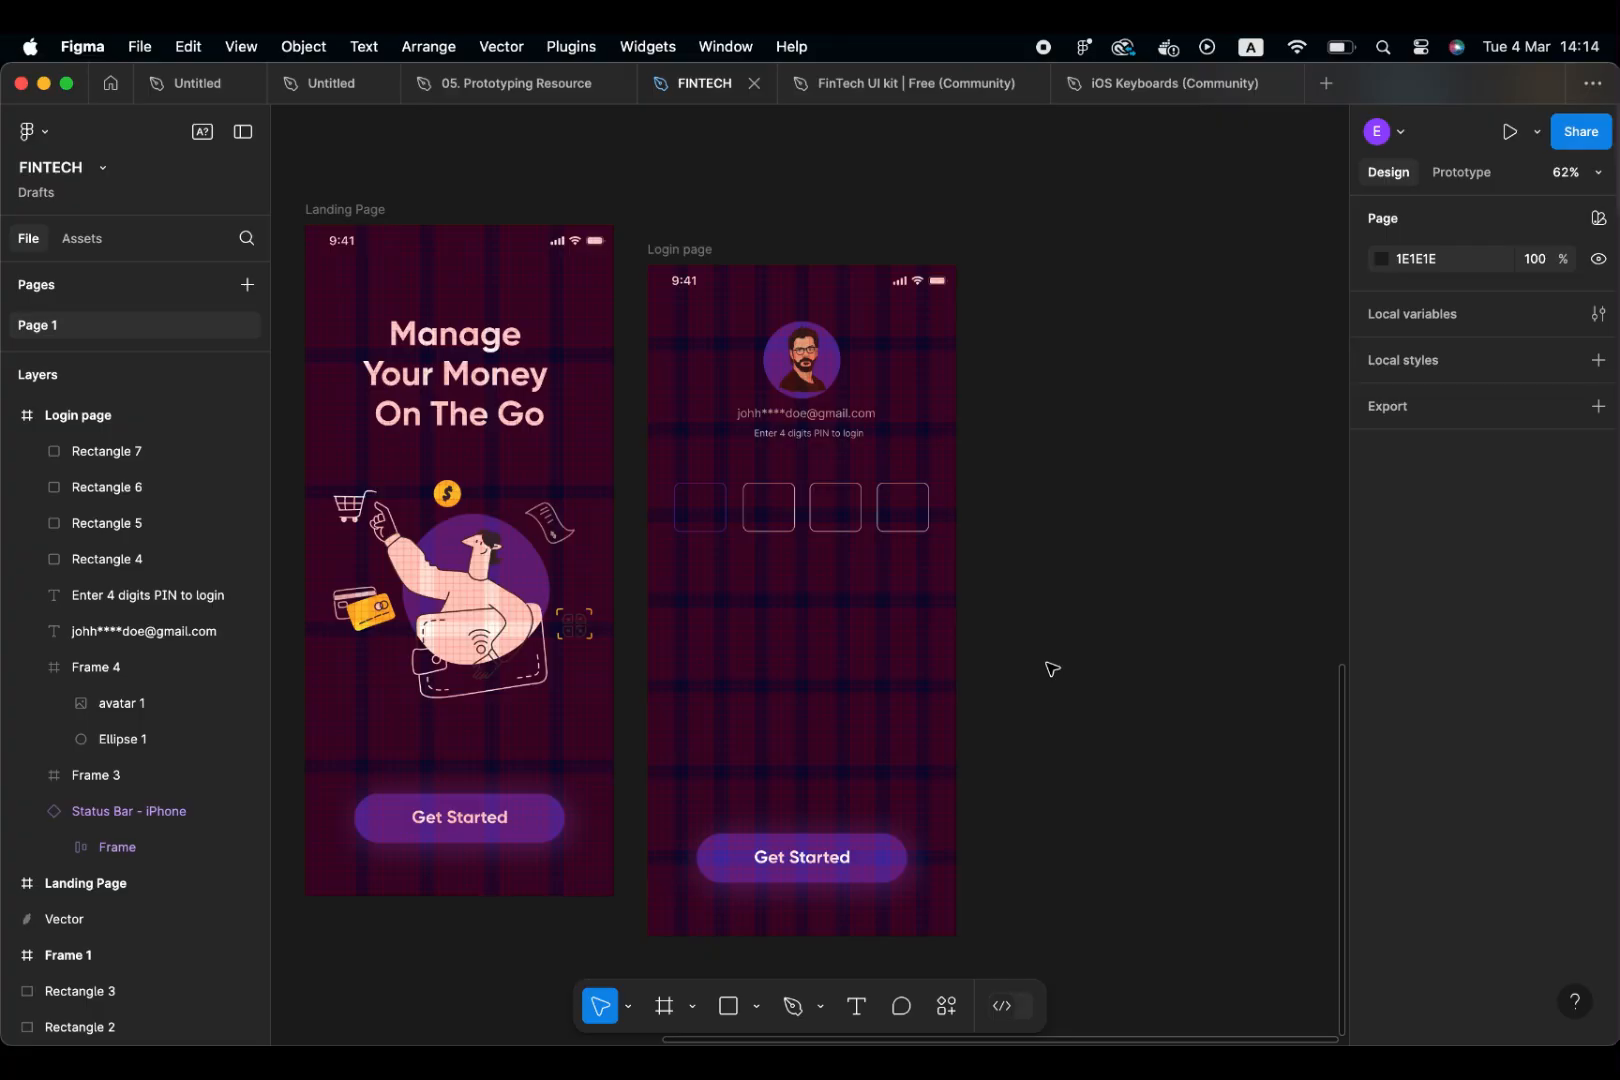
Paste the dark portrait numeric keyboard from the iOS Keyboards file into the Login page below the PIN boxes, with the layout grids hidden
{"action": "left_click", "coordinate": [1148, 88]}
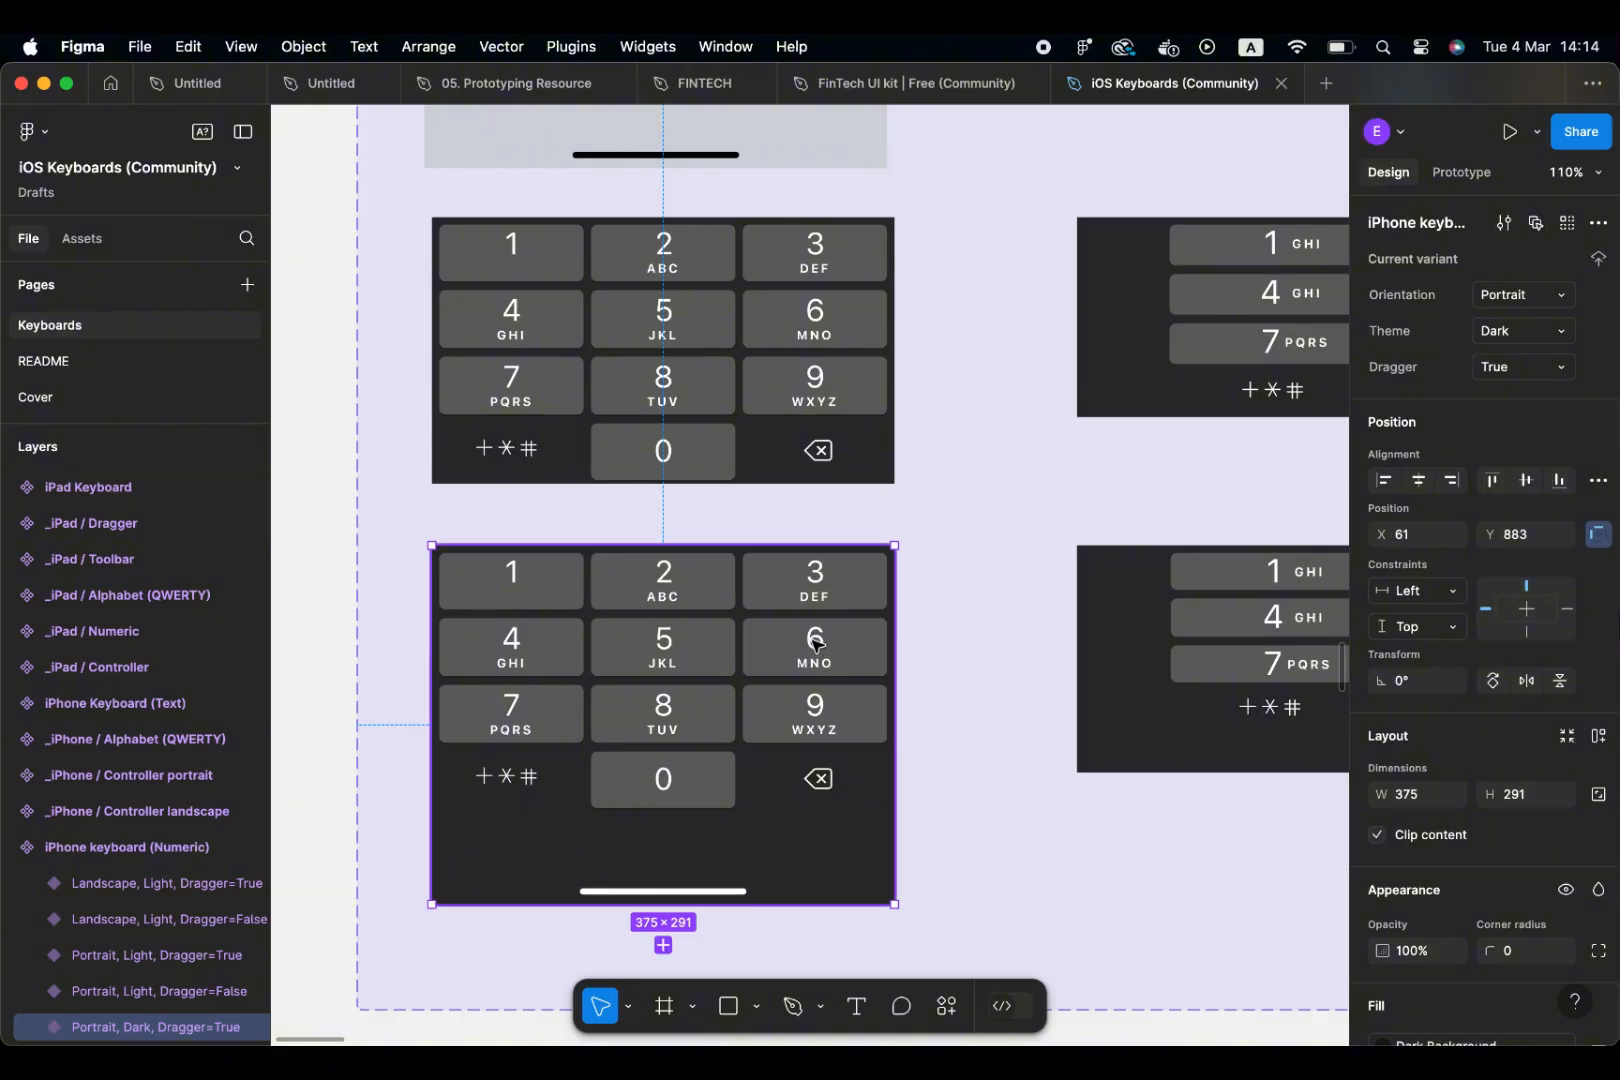
{"action": "left_click", "coordinate": [687, 94]}
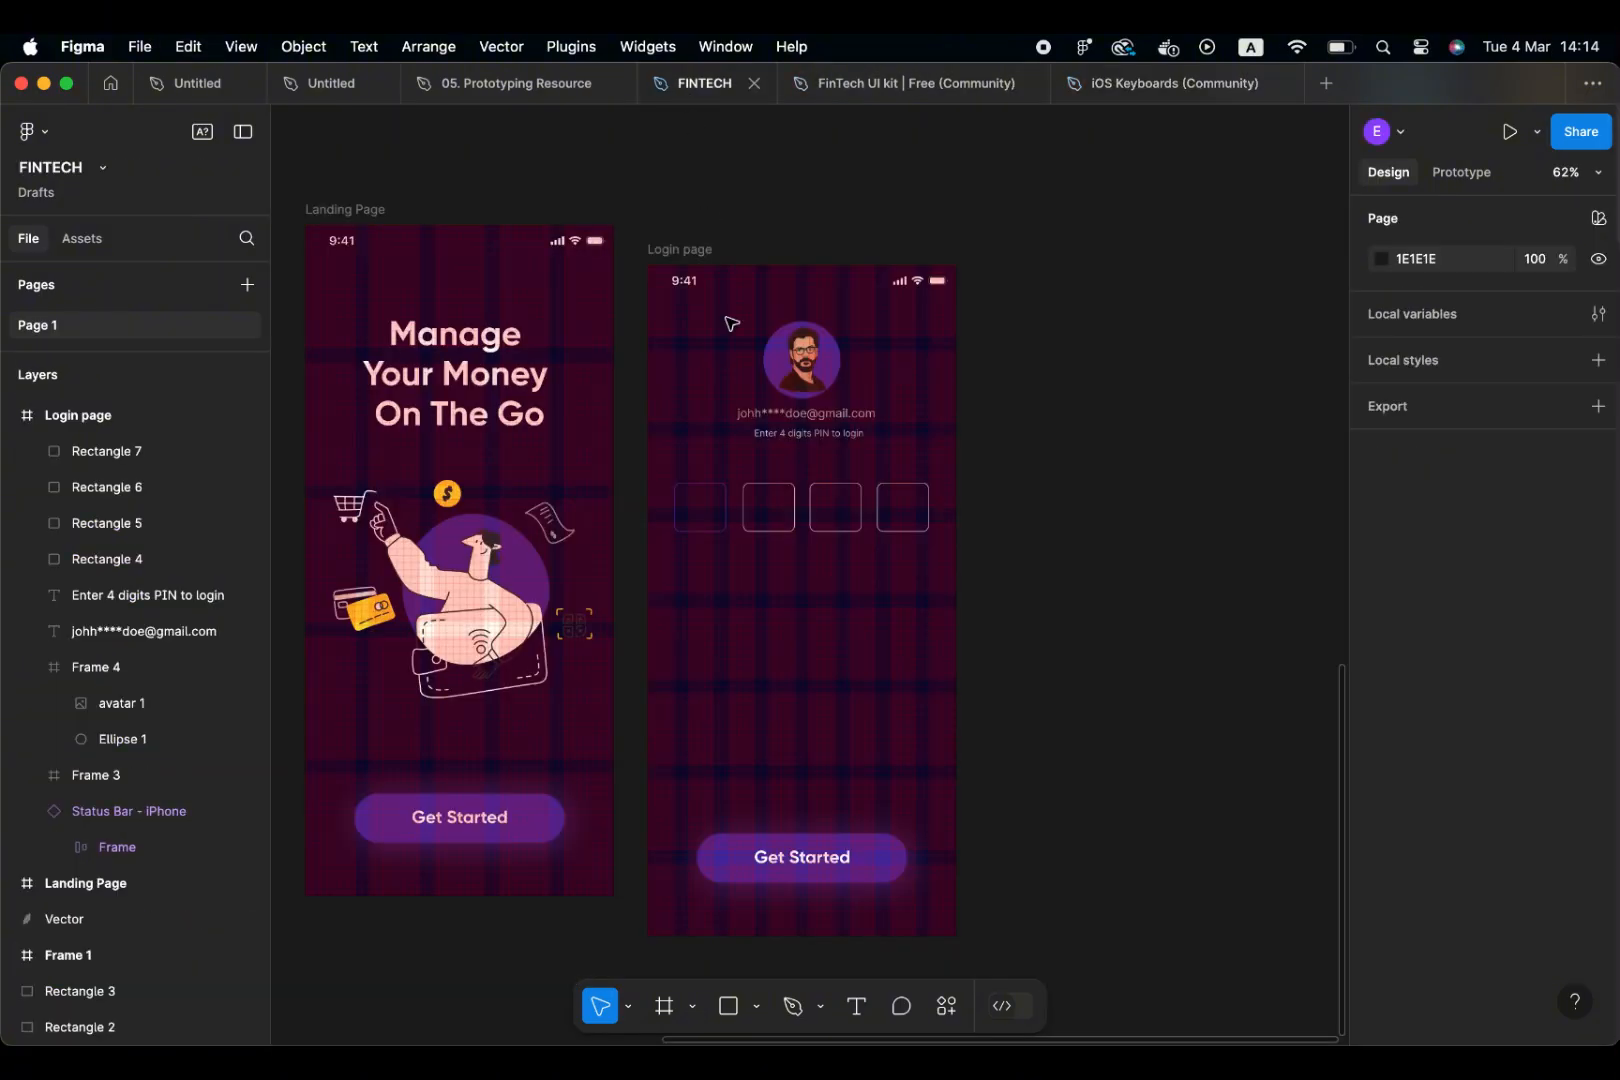
{"action": "key", "text": "super+v"}
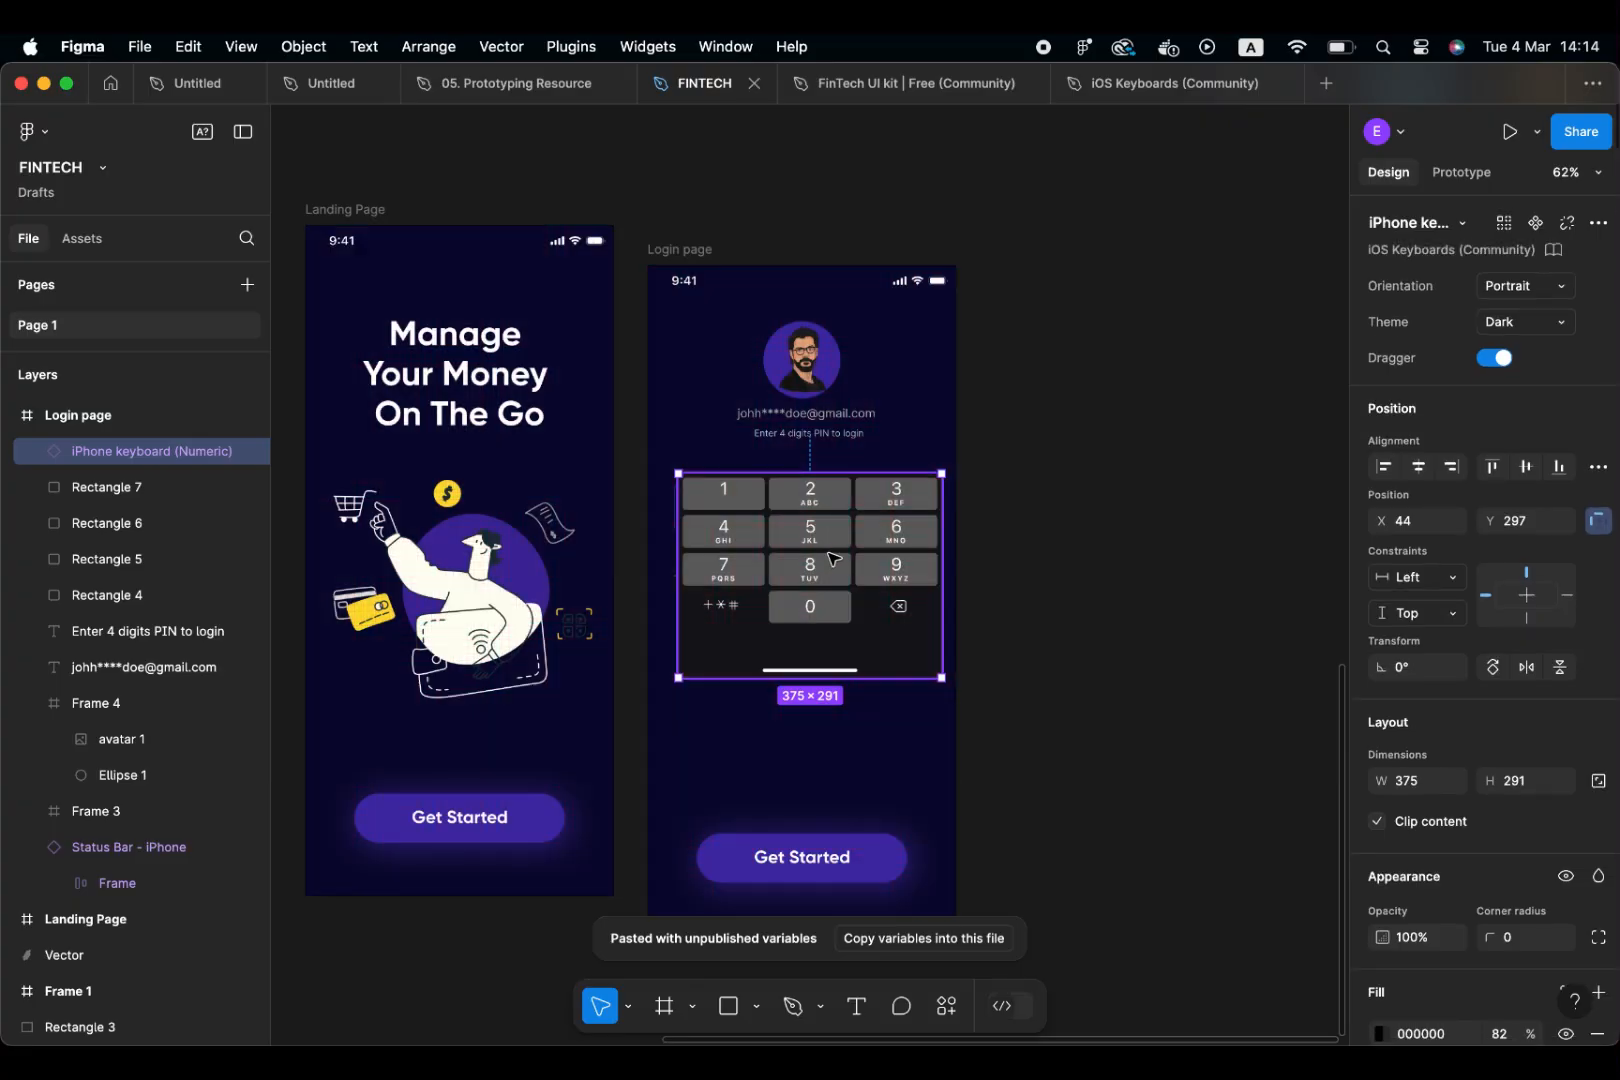
{"action": "left_click_drag", "start_coordinate": [830, 560], "coordinate": [823, 653]}
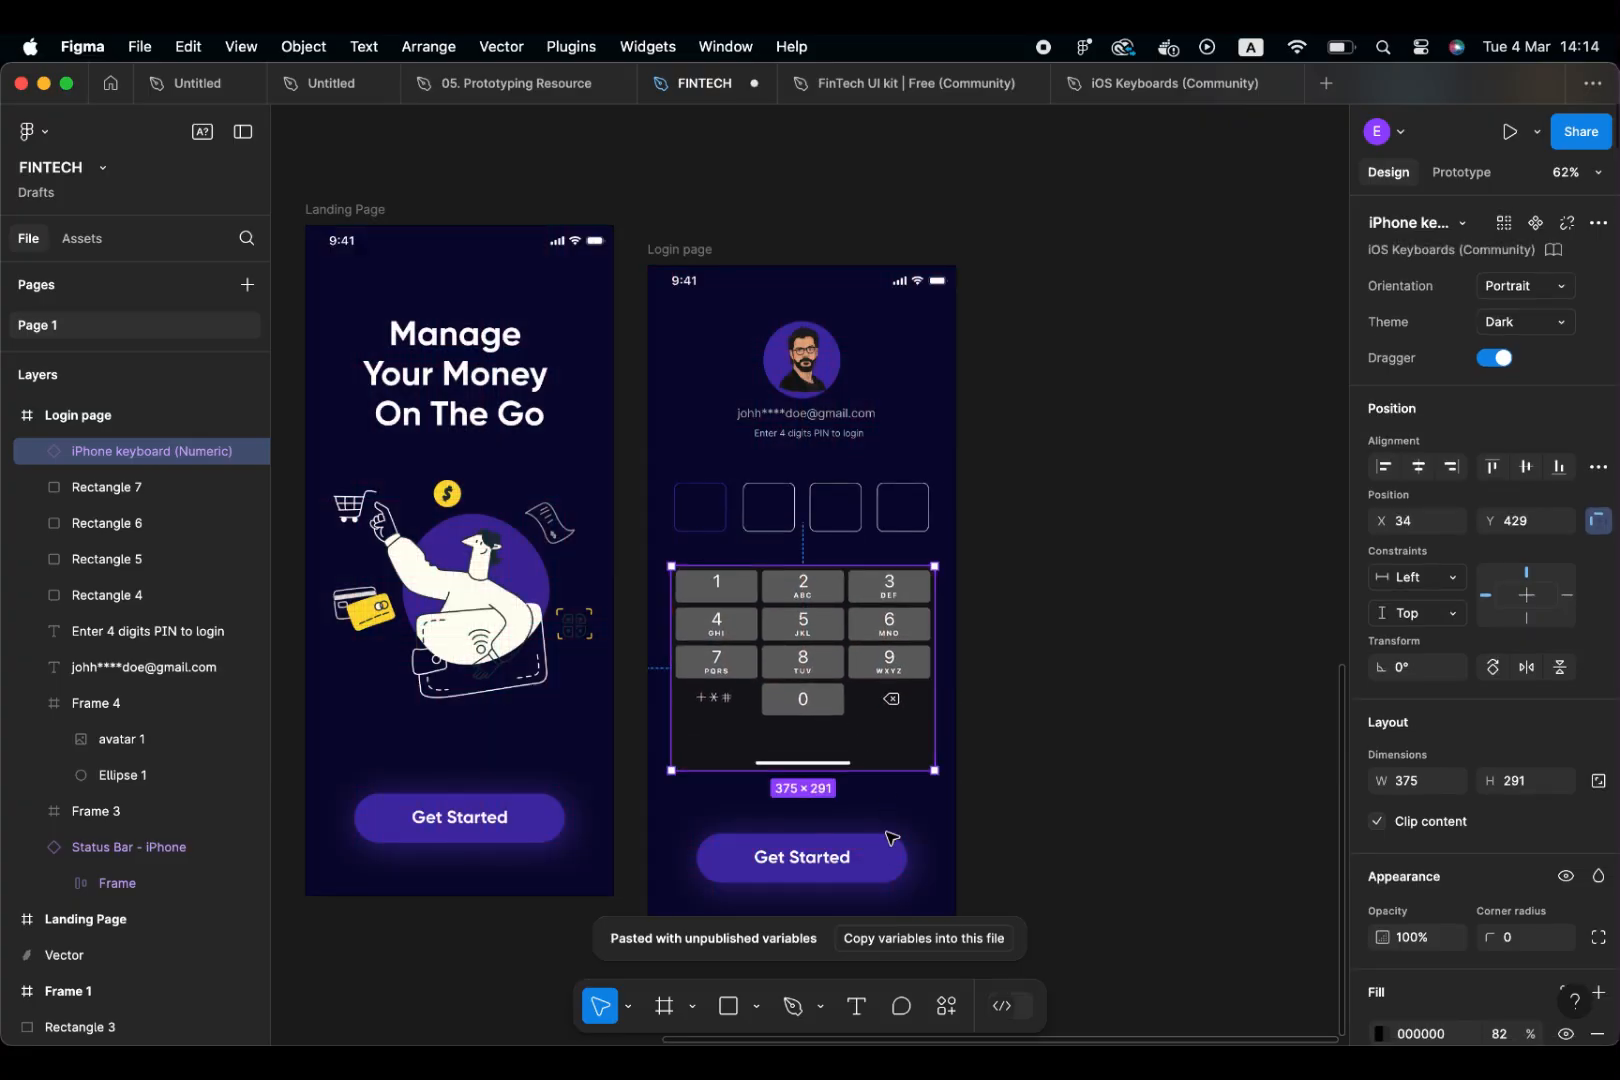
{"action": "key", "text": "ctrl+g"}
Move the Get Started button out of the Login page and place the numeric keyboard at the page's lower end, at X 34, Y 670
{"action": "left_click_drag", "start_coordinate": [888, 867], "coordinate": [1248, 539]}
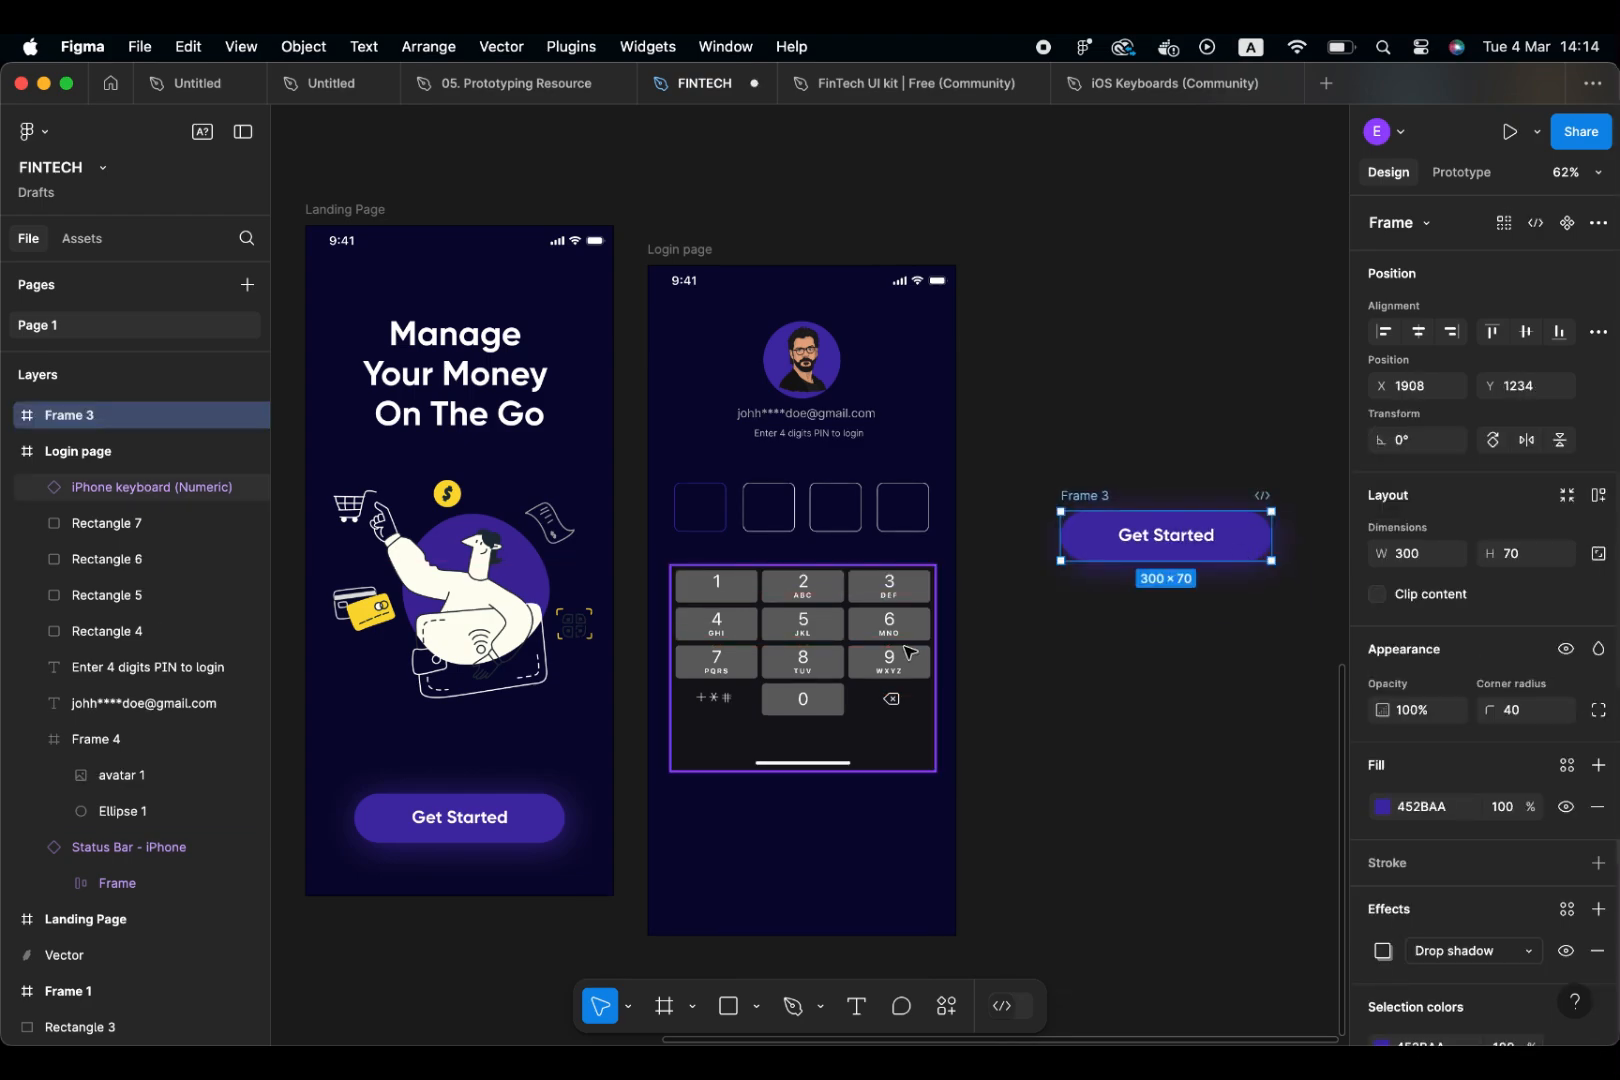
{"action": "left_click", "coordinate": [875, 675]}
{"action": "left_click_drag", "start_coordinate": [867, 666], "coordinate": [871, 822]}
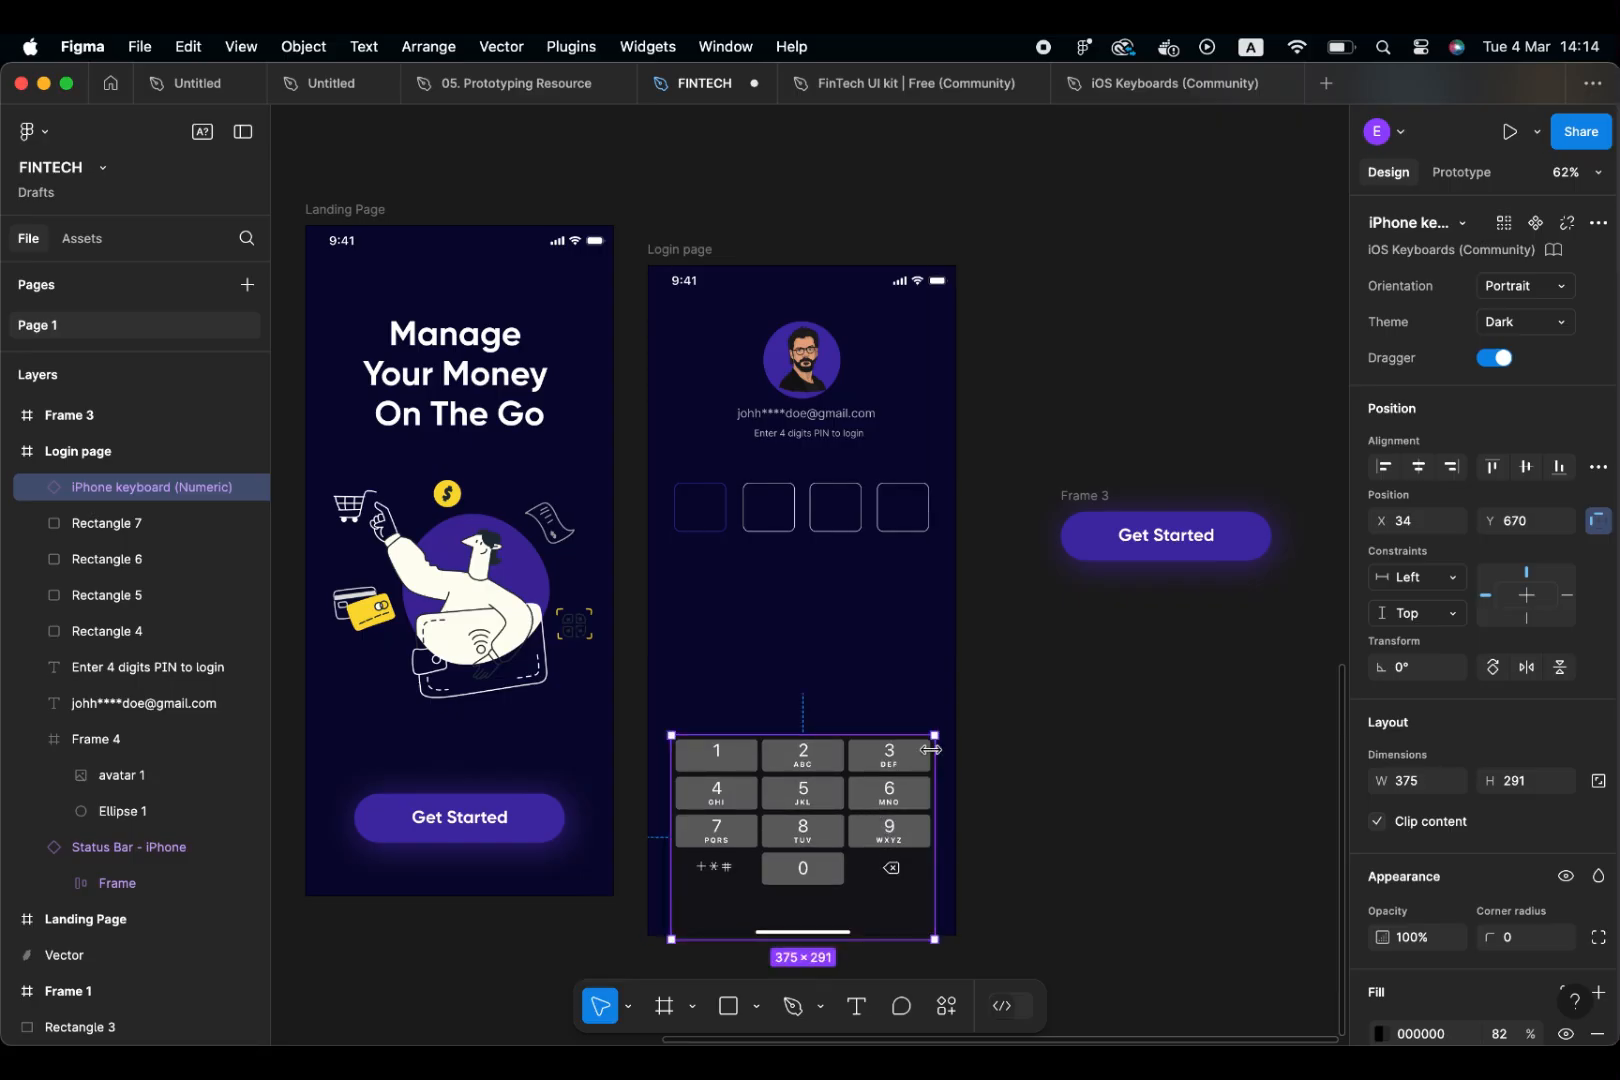
{"action": "left_click_drag", "start_coordinate": [935, 736], "coordinate": [962, 714]}
{"action": "key", "text": "super+z"}
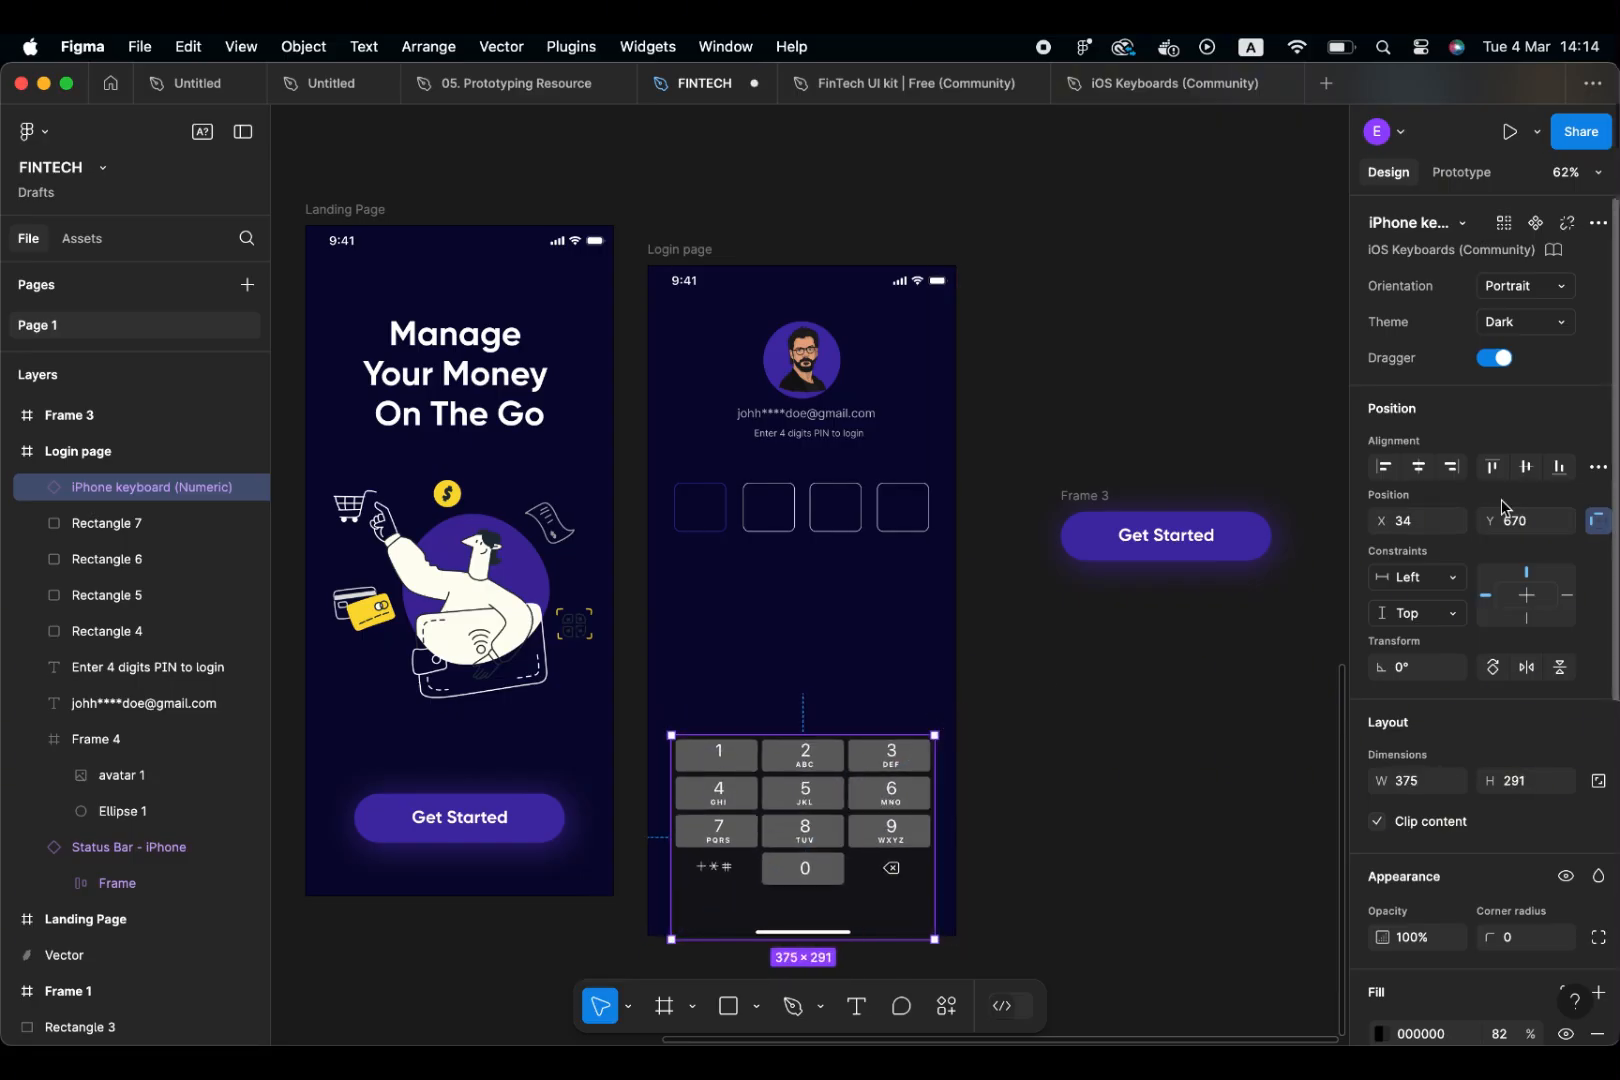
{"action": "key", "text": "Return"}
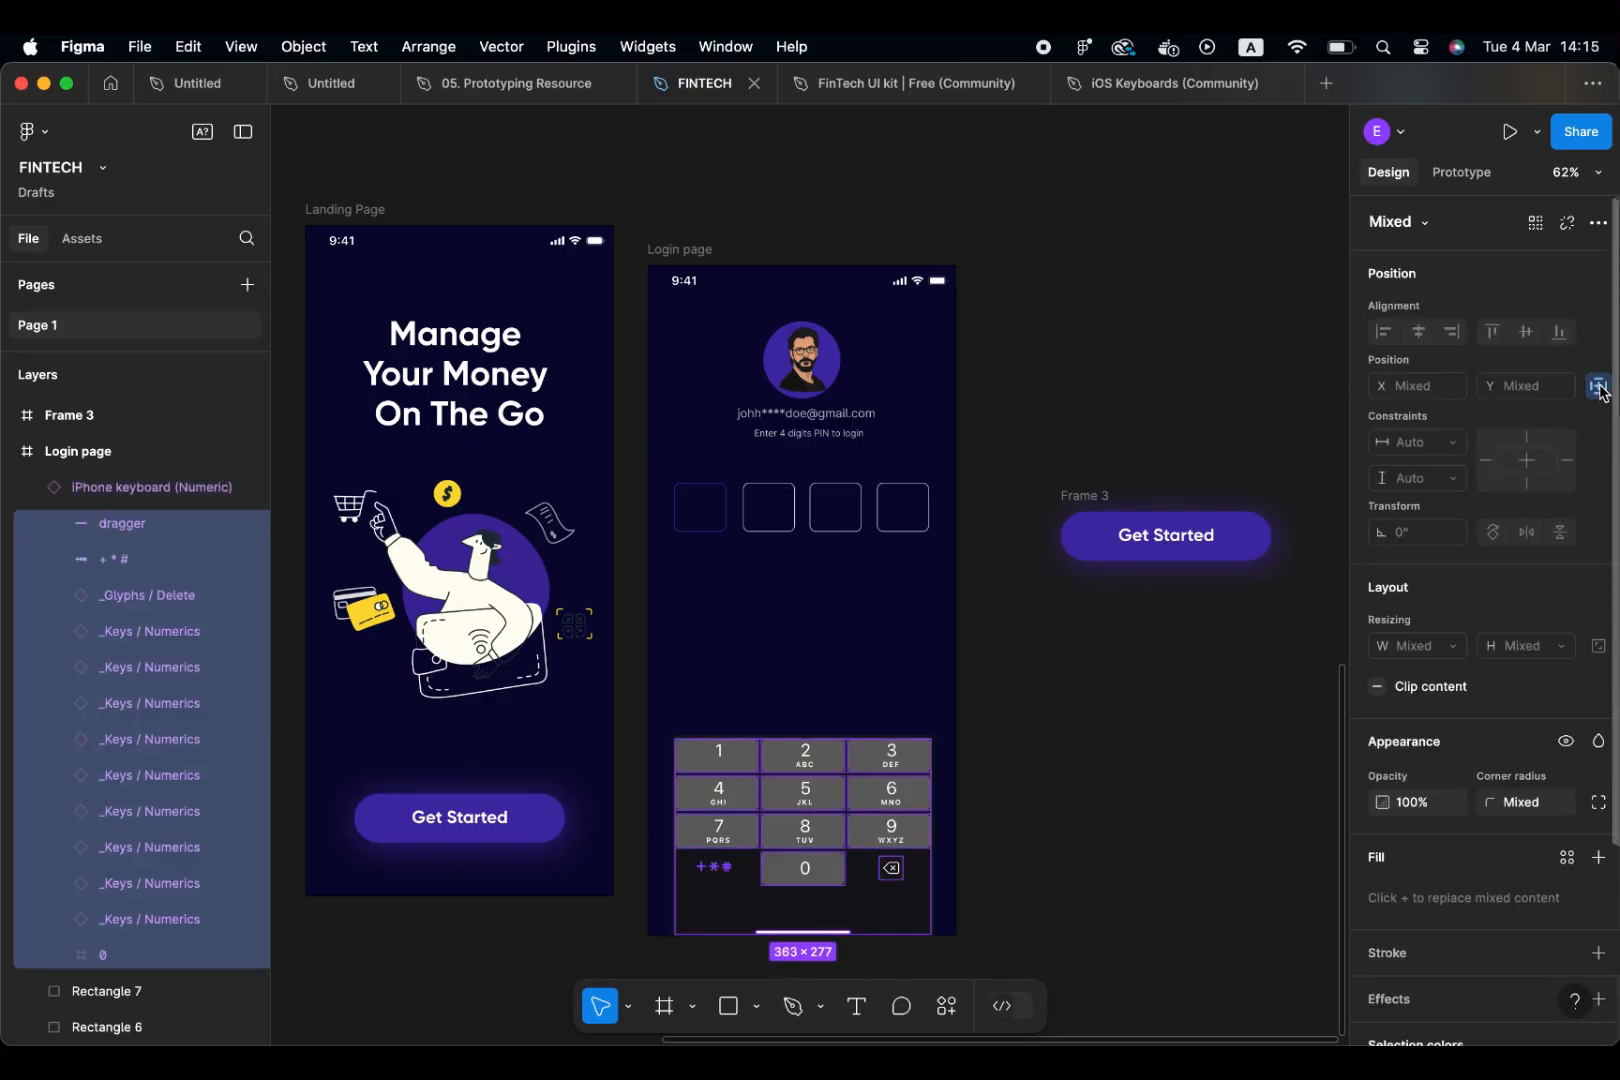
{"action": "left_click", "coordinate": [822, 790]}
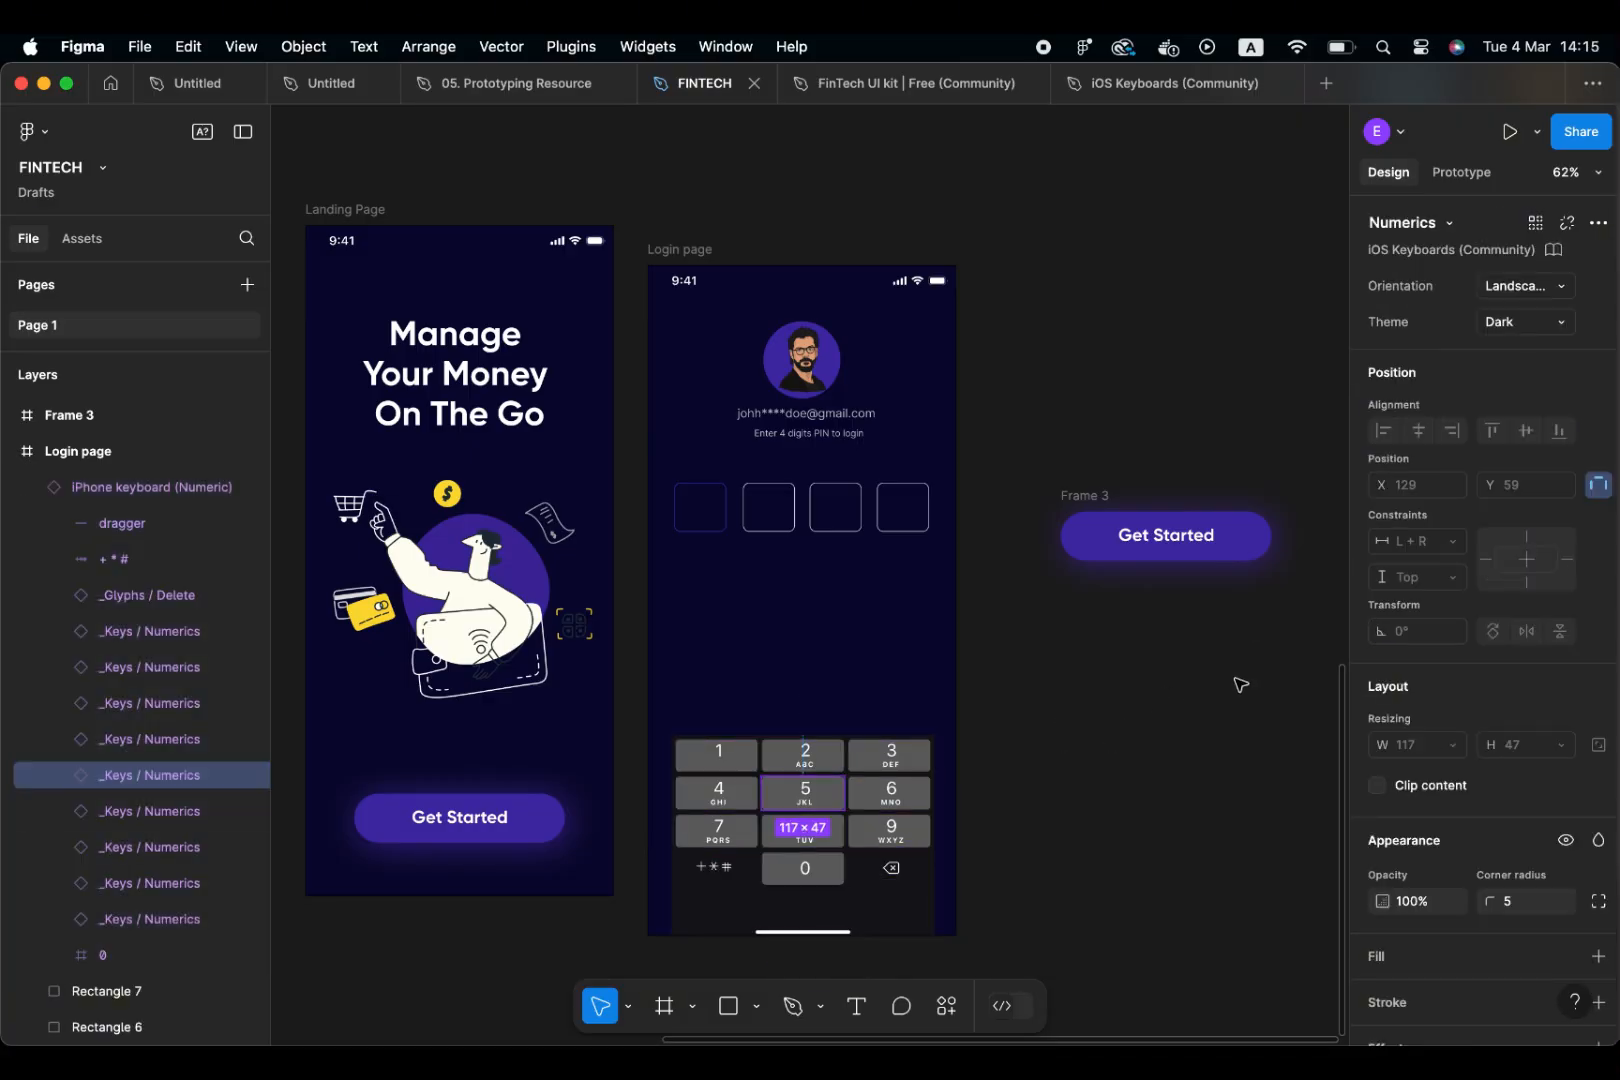
{"action": "left_click", "coordinate": [1150, 727]}
{"action": "left_click", "coordinate": [910, 895]}
{"action": "left_click", "coordinate": [969, 857]}
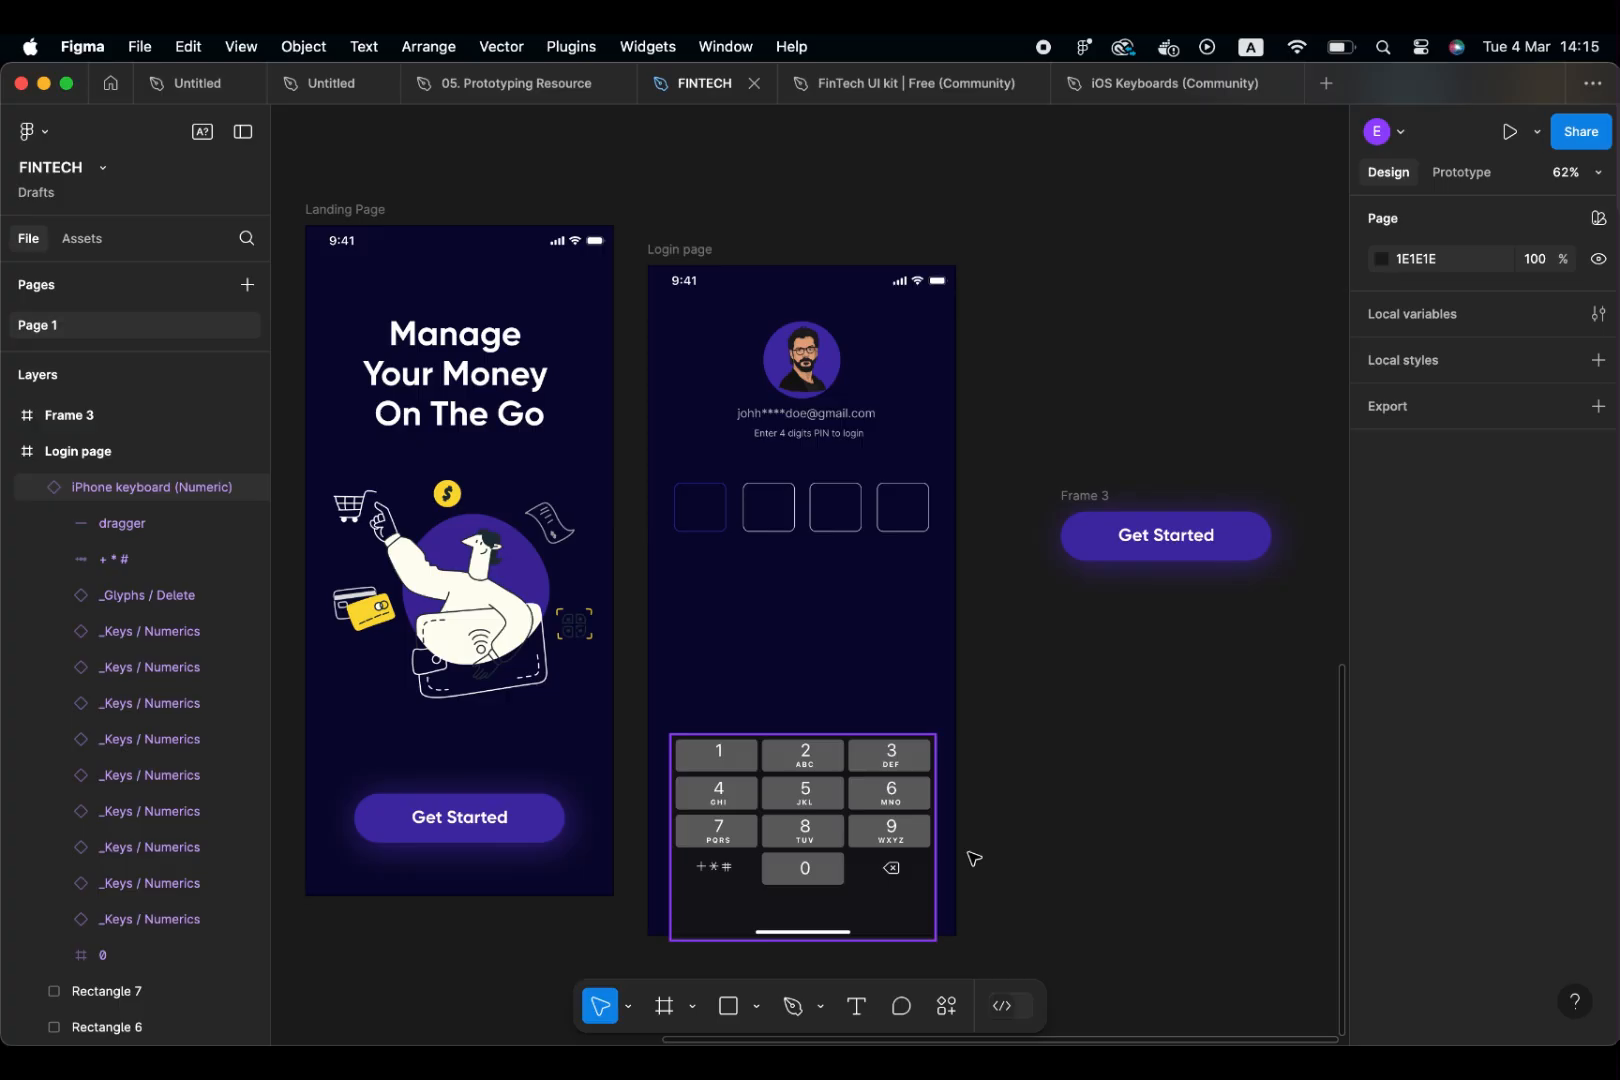
{"action": "key", "text": "super+z"}
{"action": "key", "text": "super+z"}
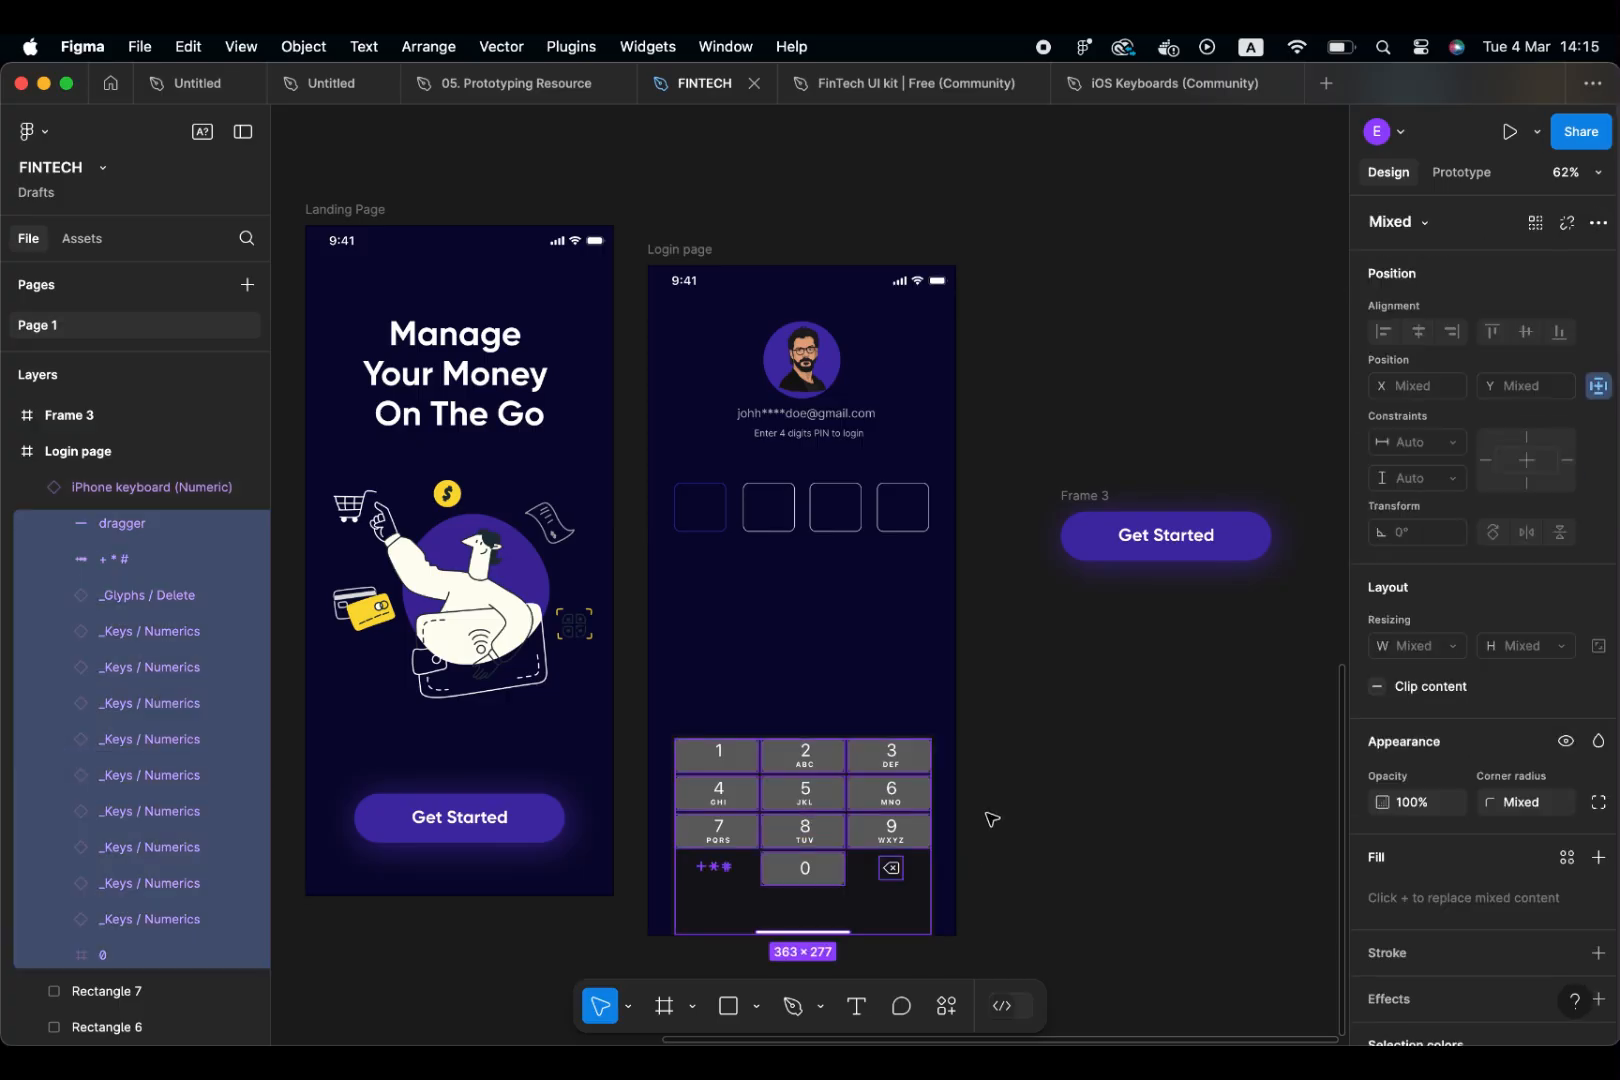
{"action": "key", "text": "super+z"}
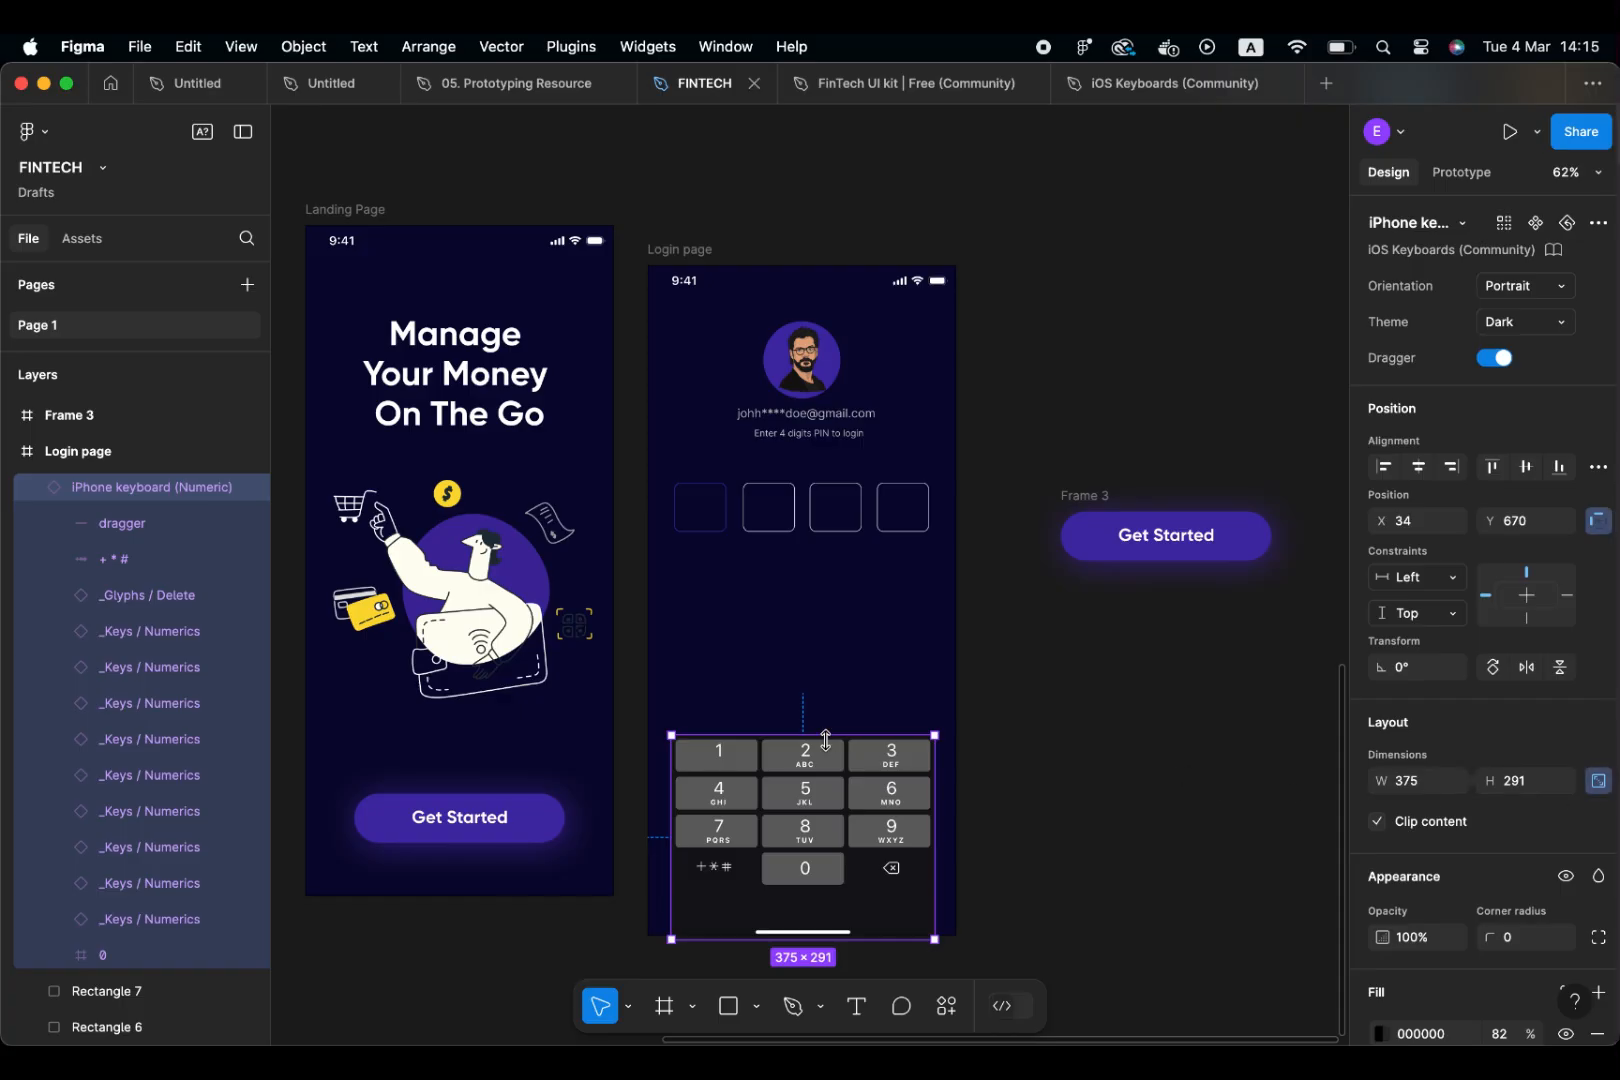
Enlarge the numeric keyboard proportionally to about 445 × 345 so it spans the full width of the Login page
{"action": "left_click_drag", "start_coordinate": [651, 724], "coordinate": [647, 716]}
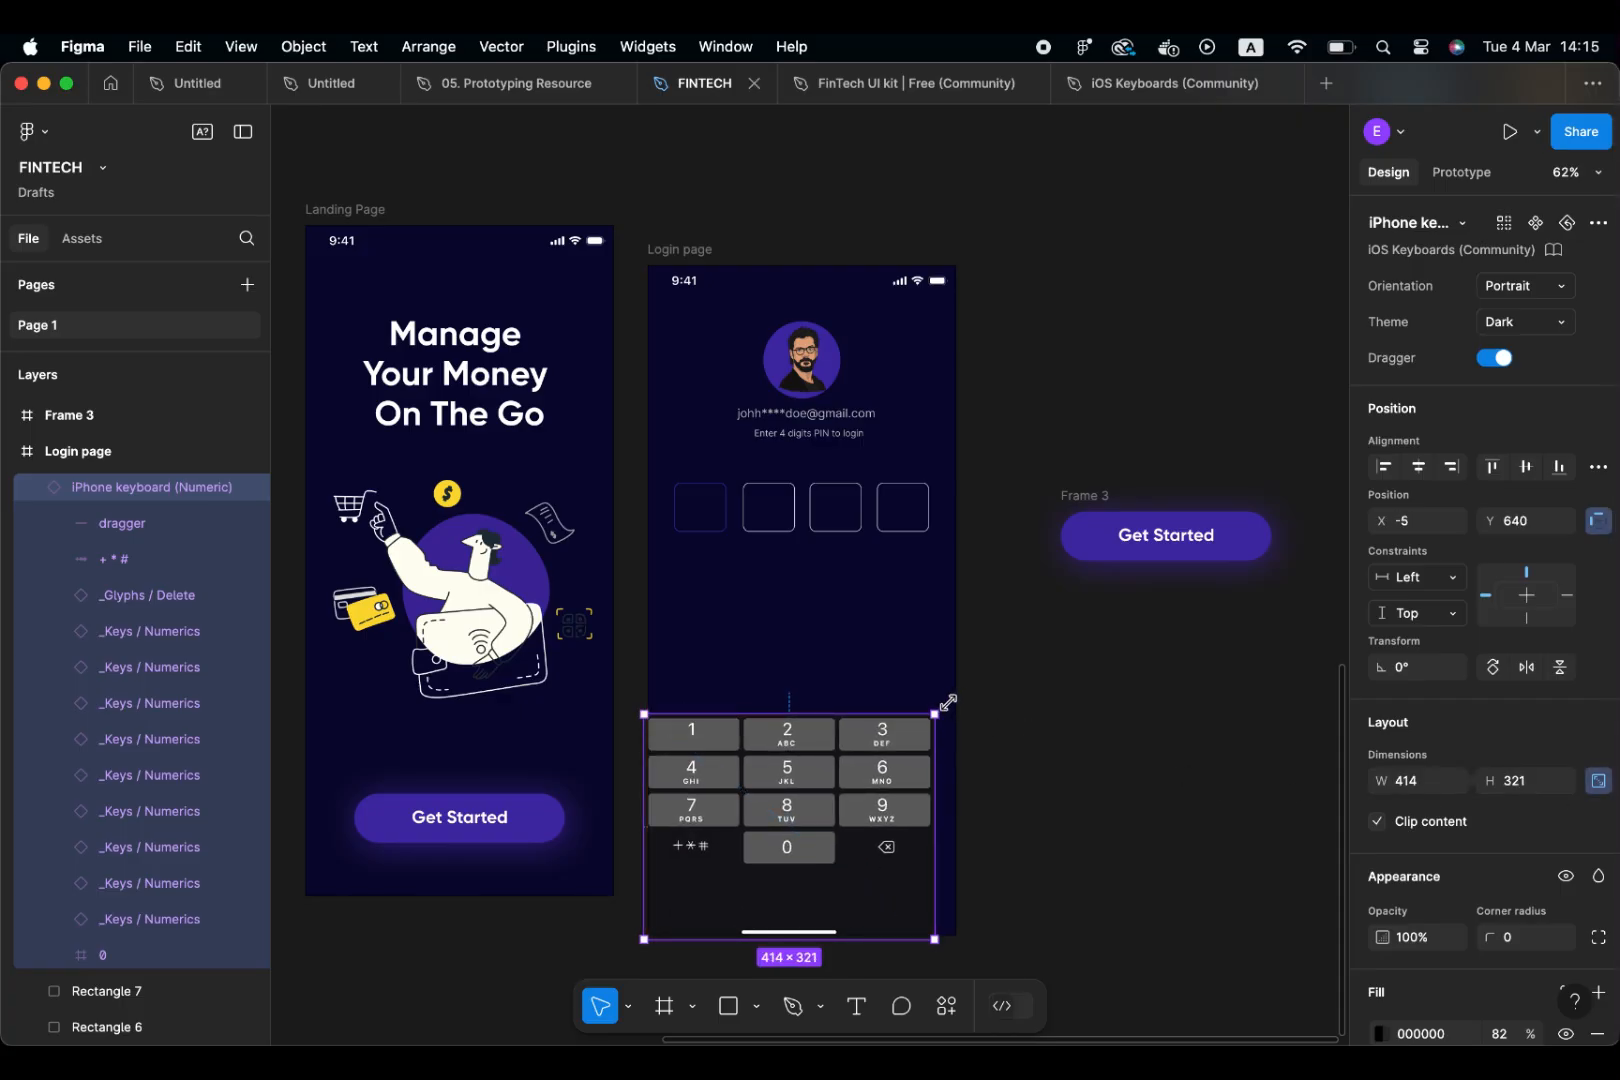
{"action": "left_click_drag", "start_coordinate": [947, 703], "coordinate": [955, 698]}
{"action": "left_click", "coordinate": [1037, 810]}
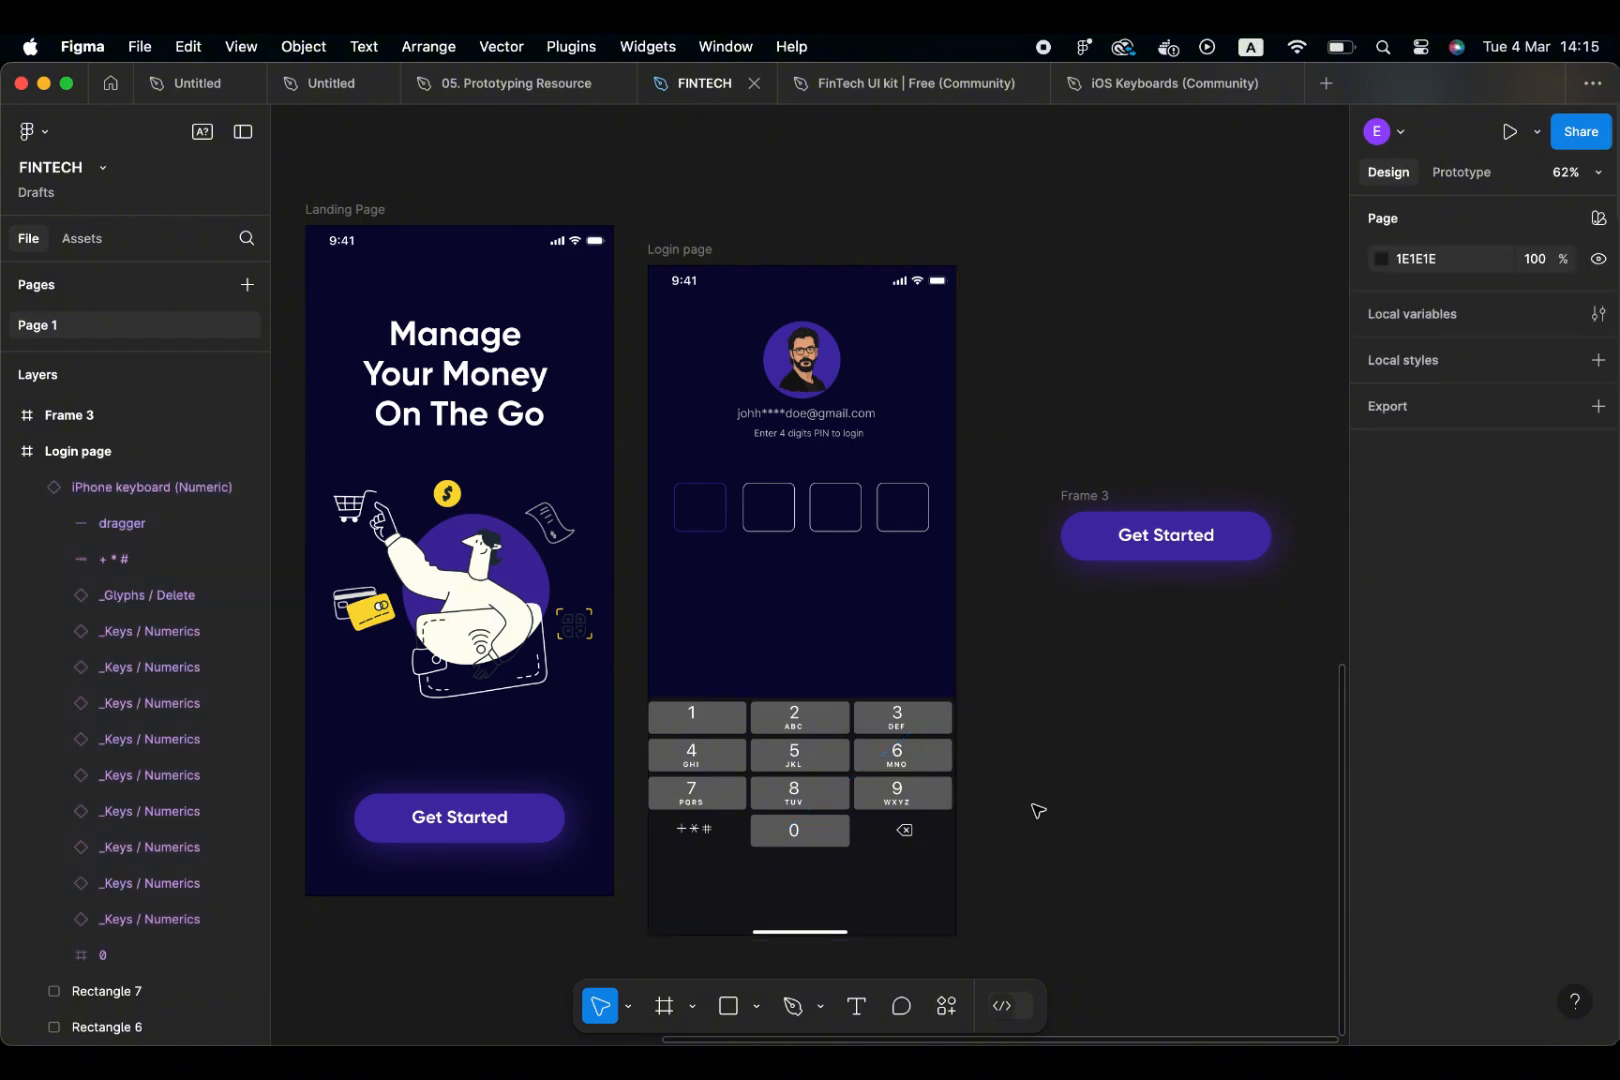
Recolour the numeric keyboard's Dark Background with the page's dark navy, 080731
{"action": "left_click", "coordinate": [930, 874]}
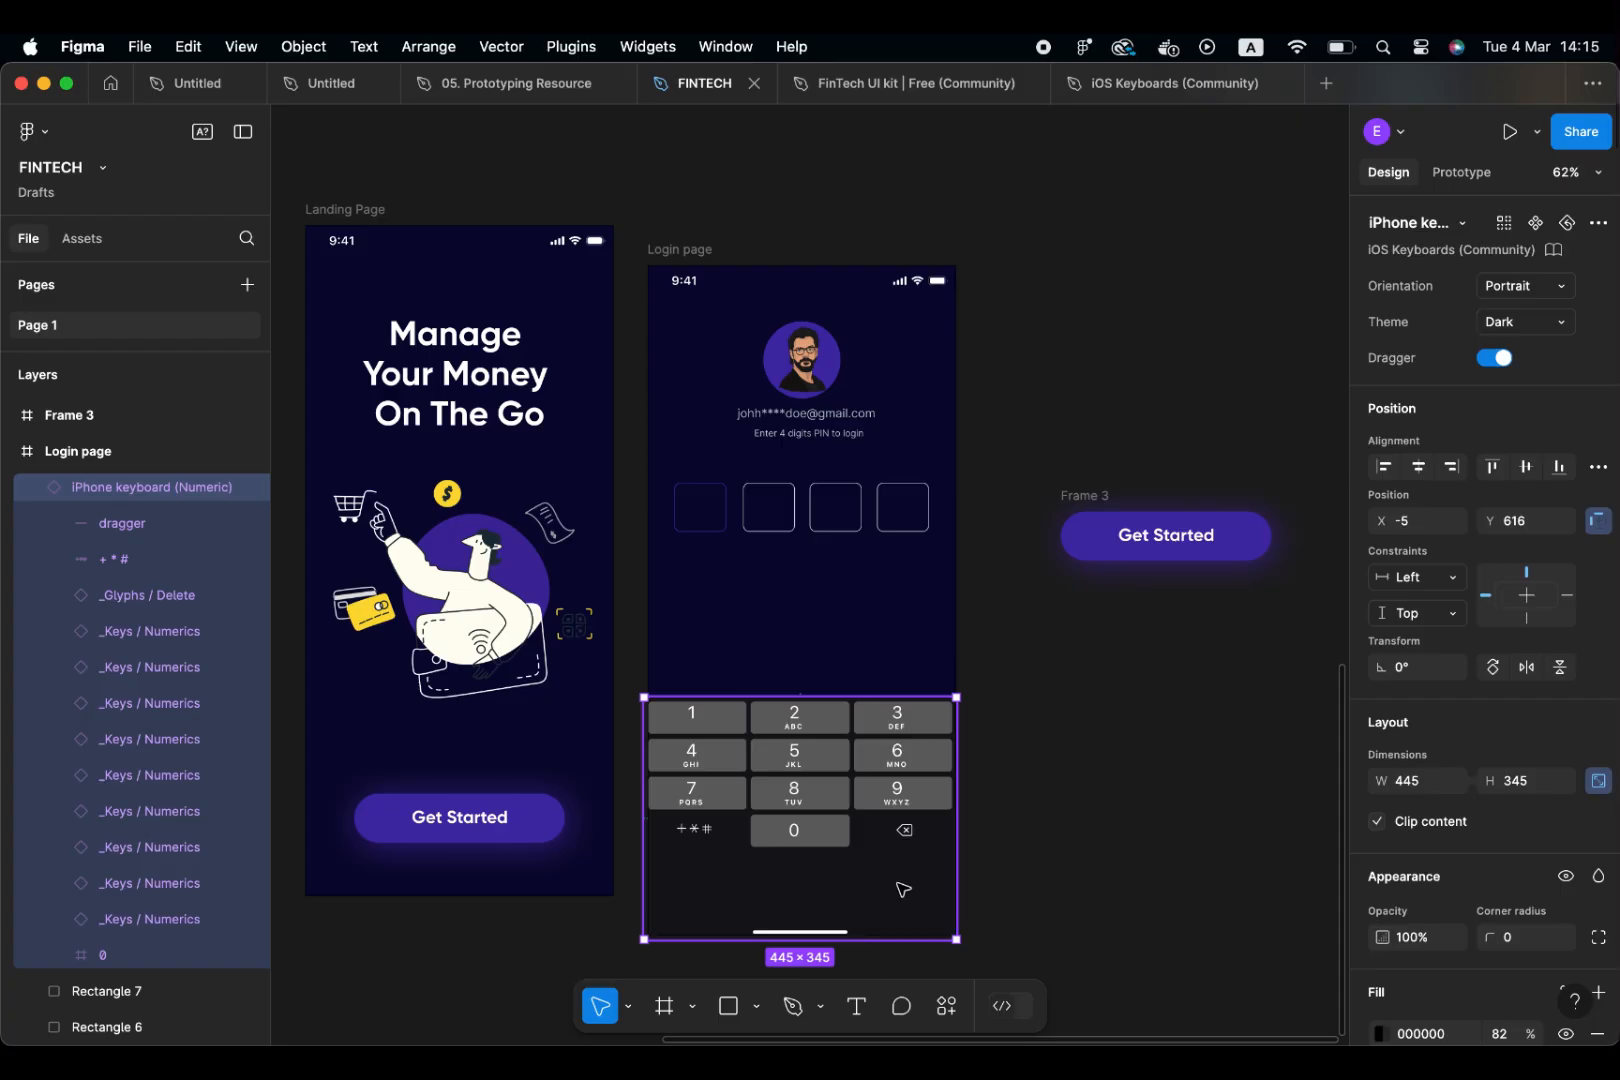
{"action": "scroll", "coordinate": [1360, 838], "scroll_direction": "down", "scroll_amount": 5}
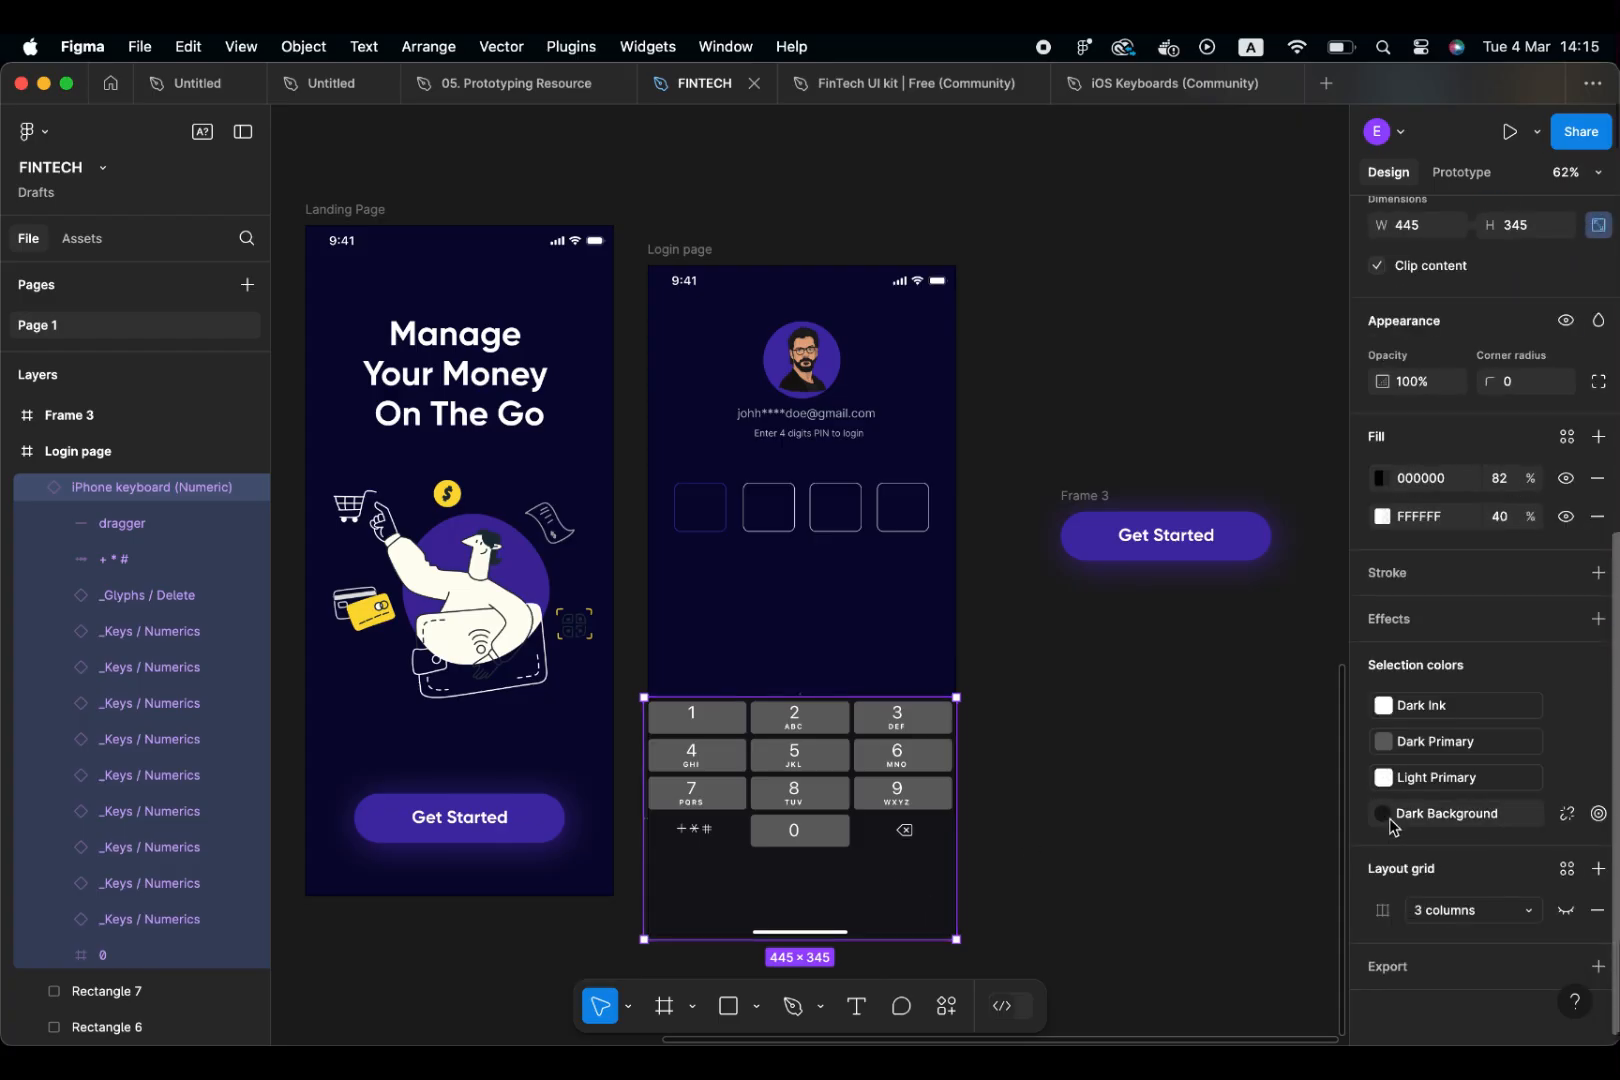
{"action": "left_click", "coordinate": [1384, 815]}
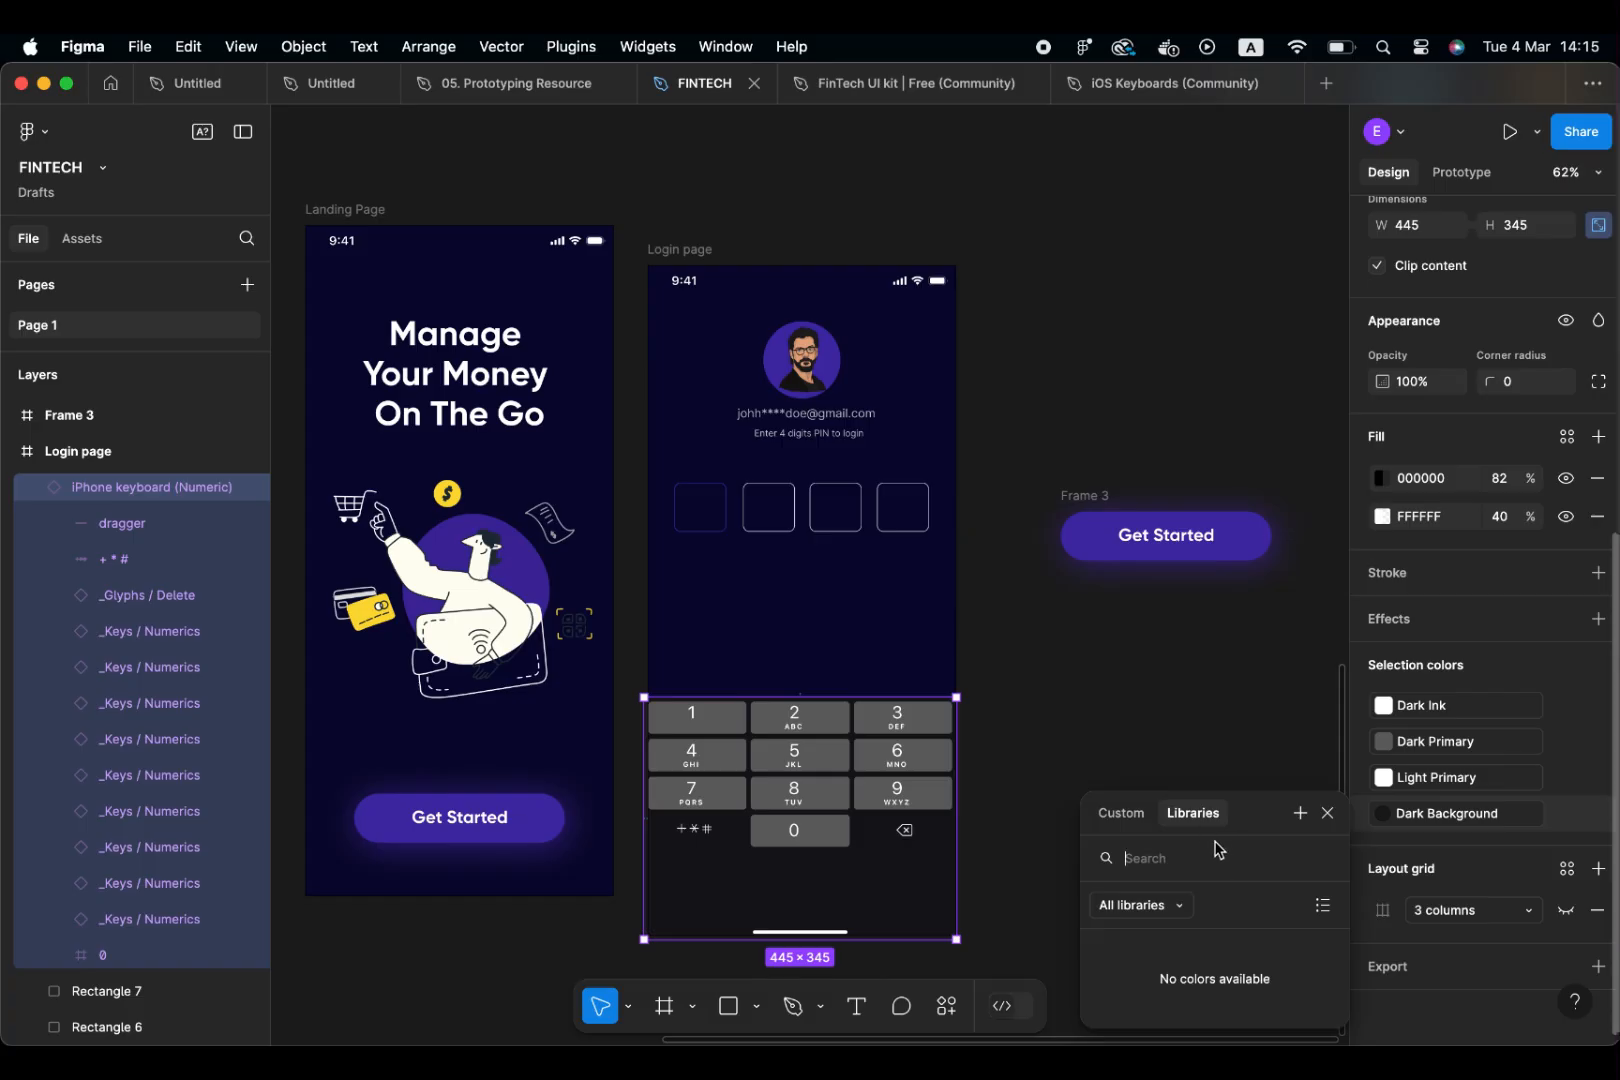
{"action": "left_click", "coordinate": [1122, 814]}
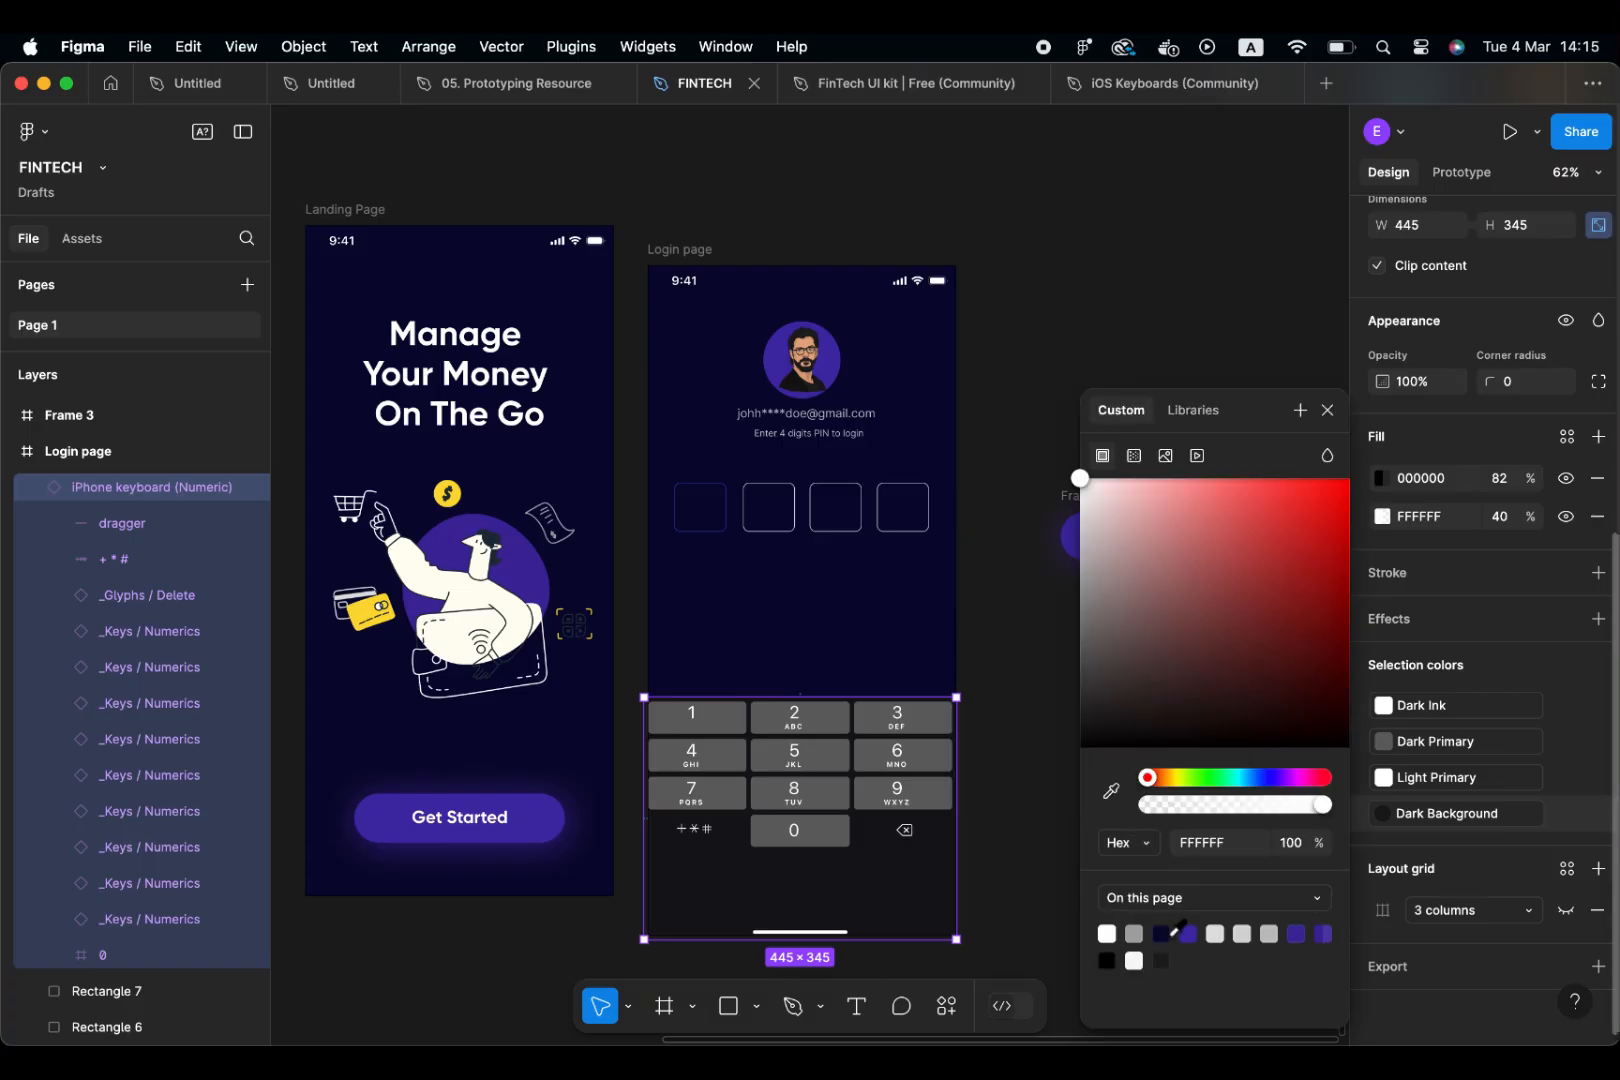
{"action": "left_click", "coordinate": [1174, 934]}
{"action": "left_click", "coordinate": [1036, 686]}
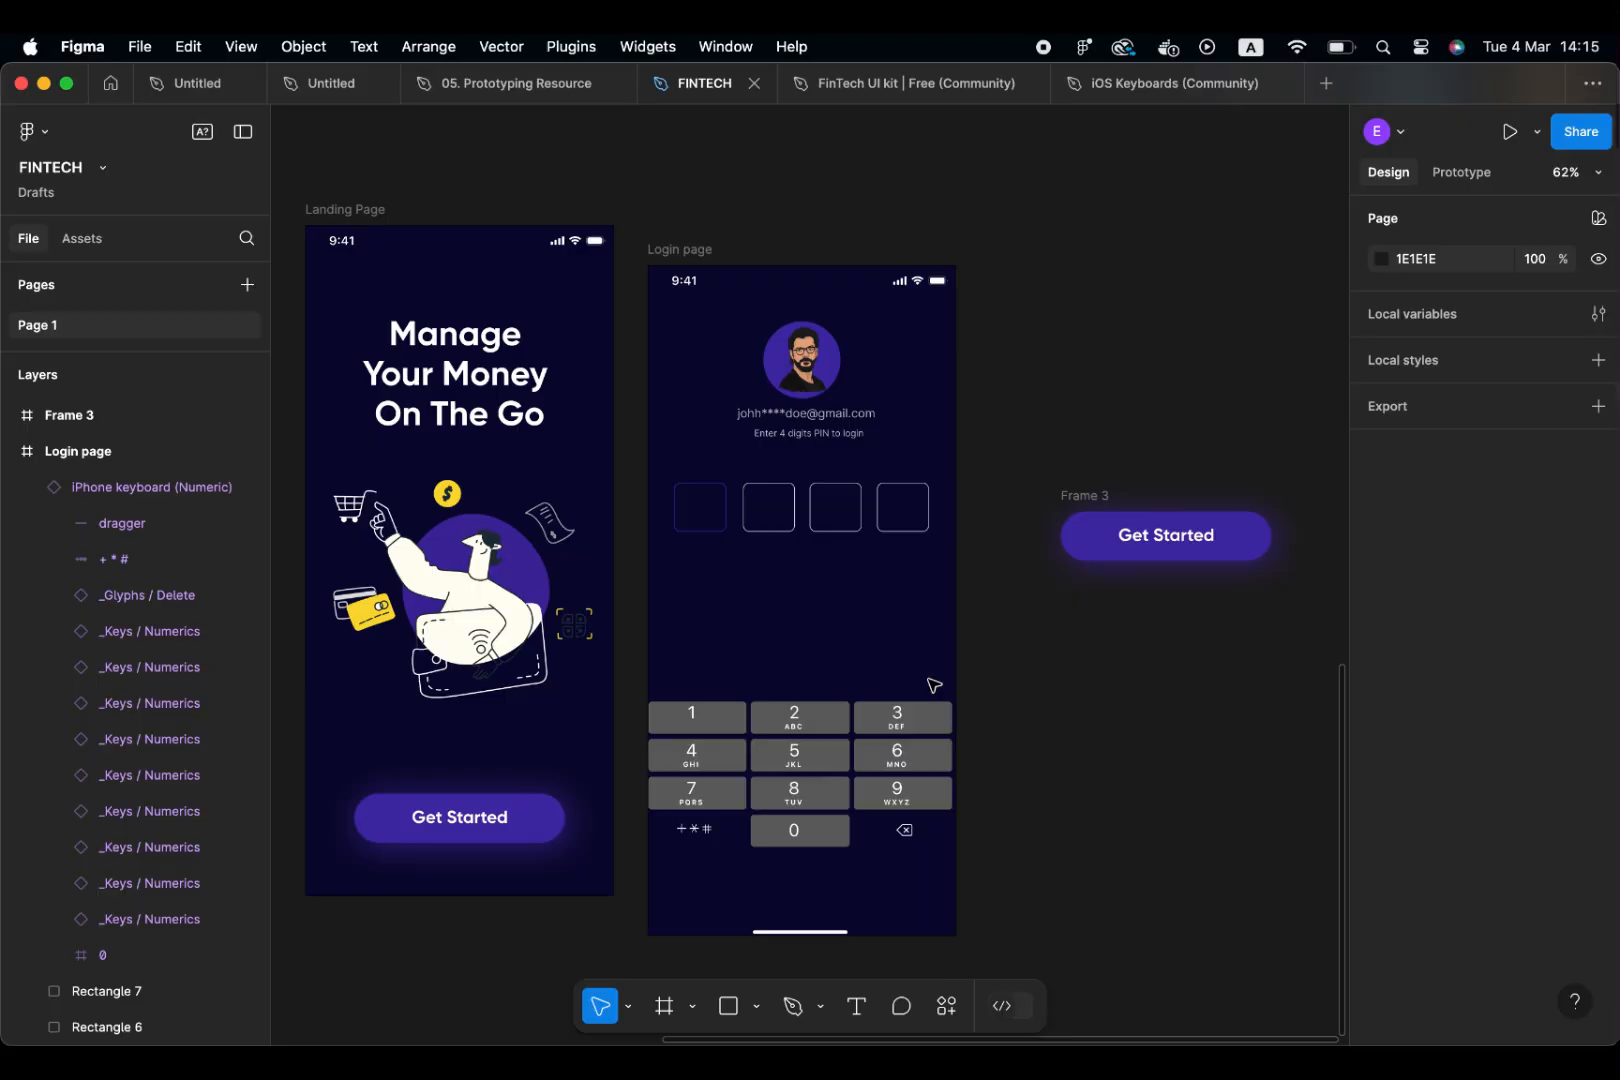
Lower the numeric keyboard to X -2, Y 724 on the Login page and clear the selection
{"action": "left_click", "coordinate": [851, 822]}
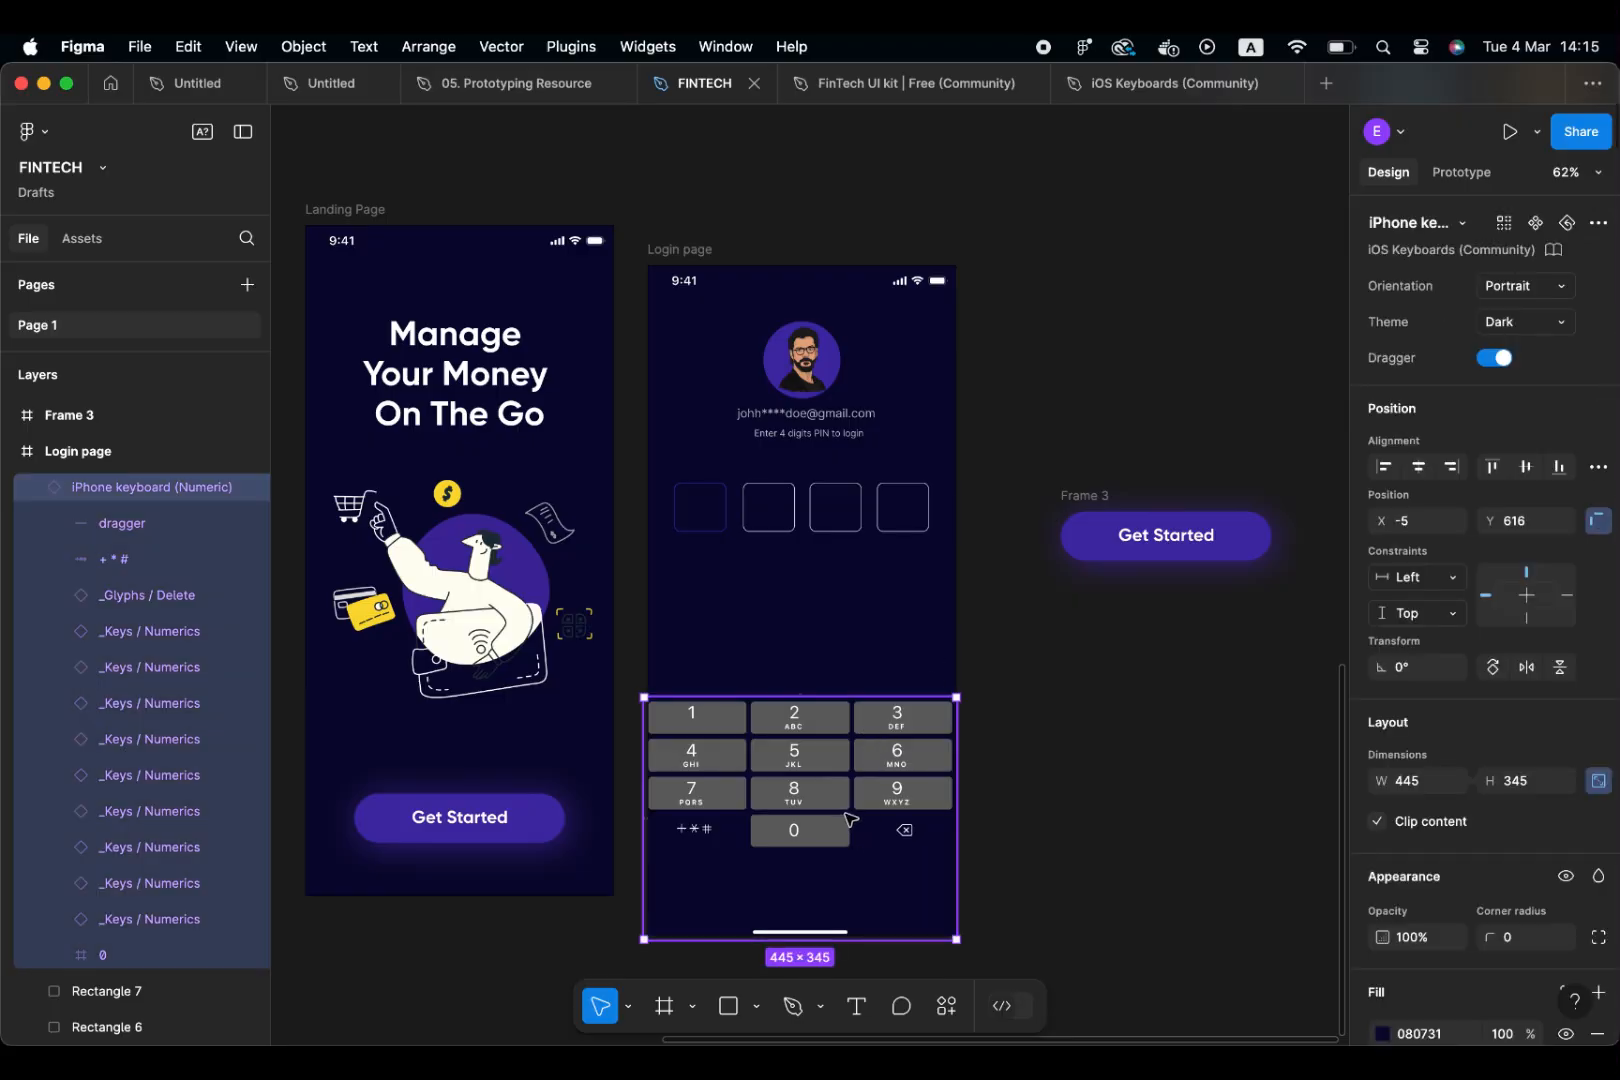
{"action": "key", "text": "shift+Down"}
{"action": "key", "text": "shift+Down"}
{"action": "key", "text": "shift+Down"}
{"action": "key", "text": "shift+Down"}
{"action": "key", "text": "shift+Down"}
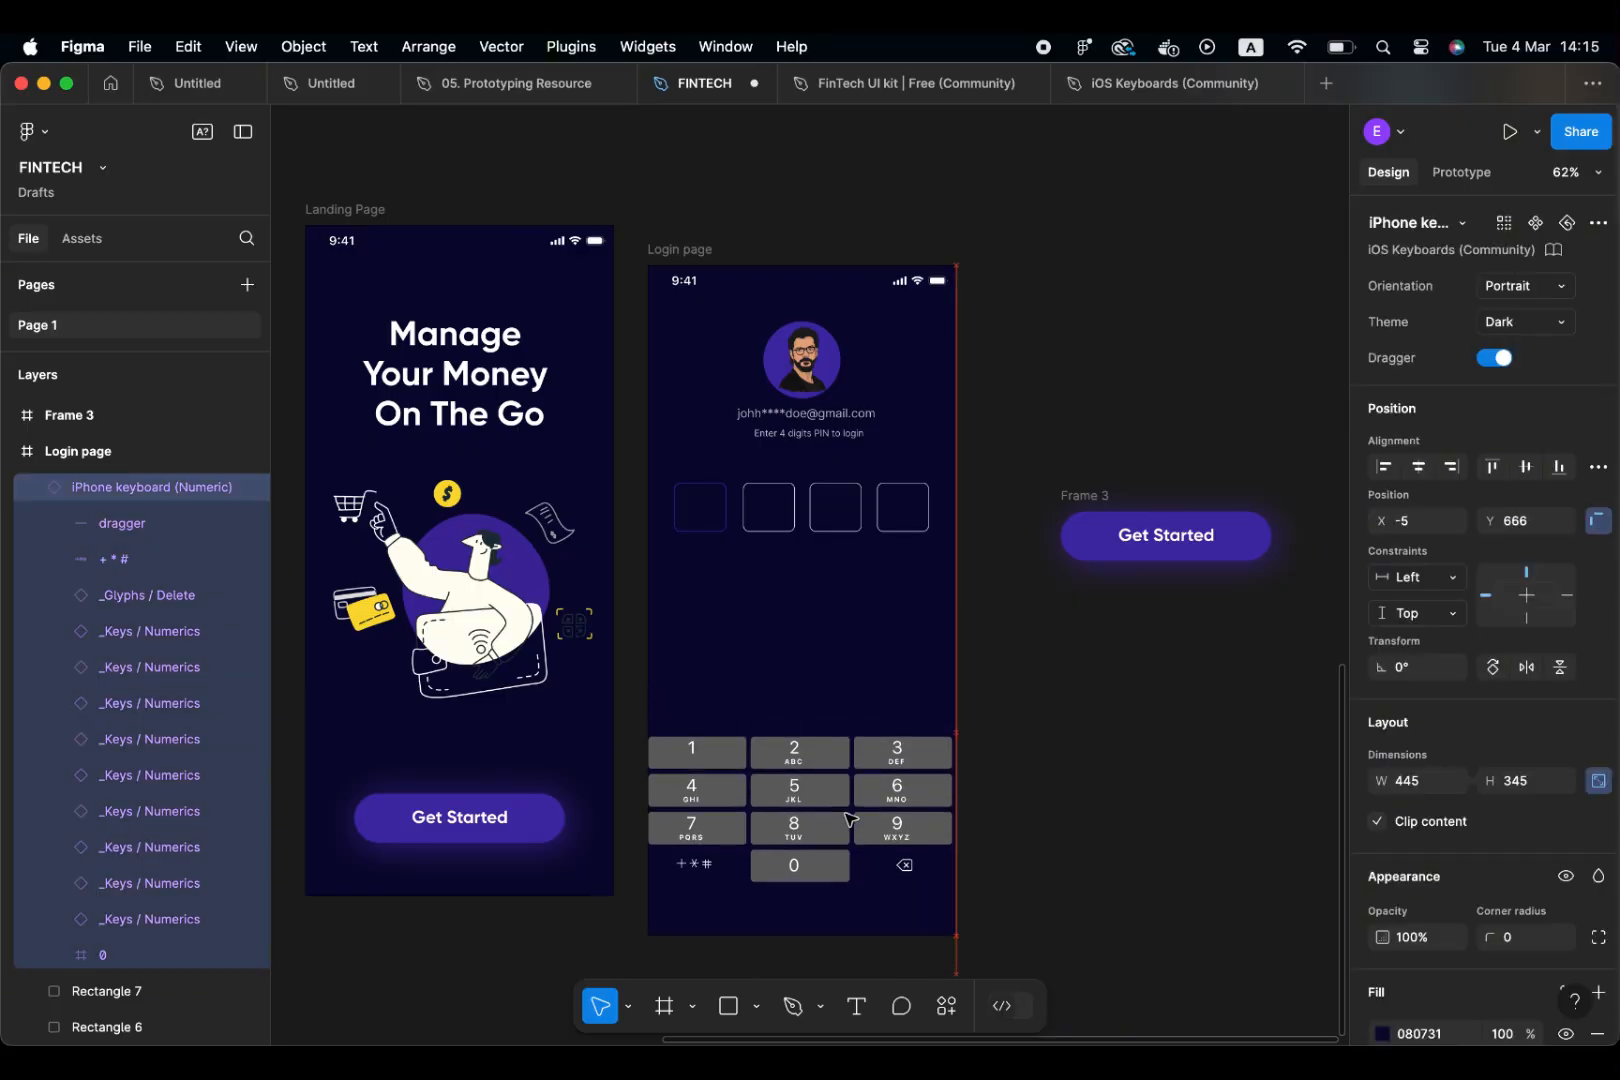
{"action": "key", "text": "shift+Down"}
{"action": "key", "text": "shift+Down"}
{"action": "key", "text": "shift+Down"}
{"action": "key", "text": "shift+Down"}
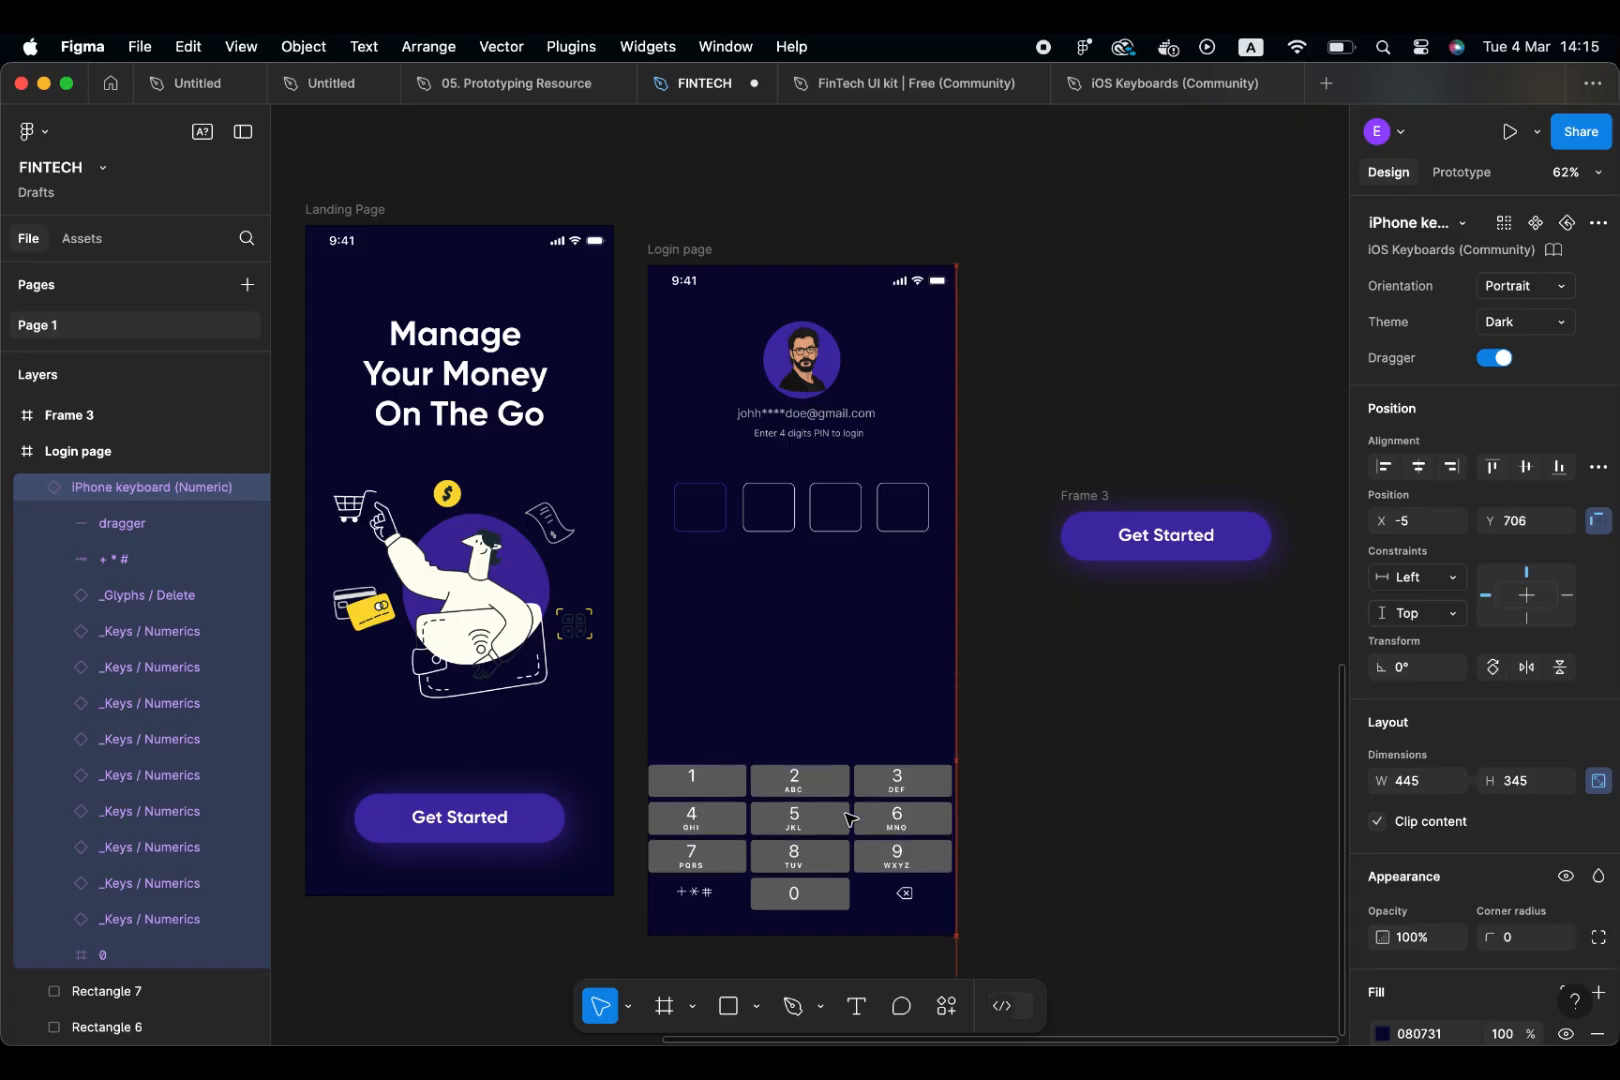
{"action": "key", "text": "Right"}
{"action": "key", "text": "shift+Down"}
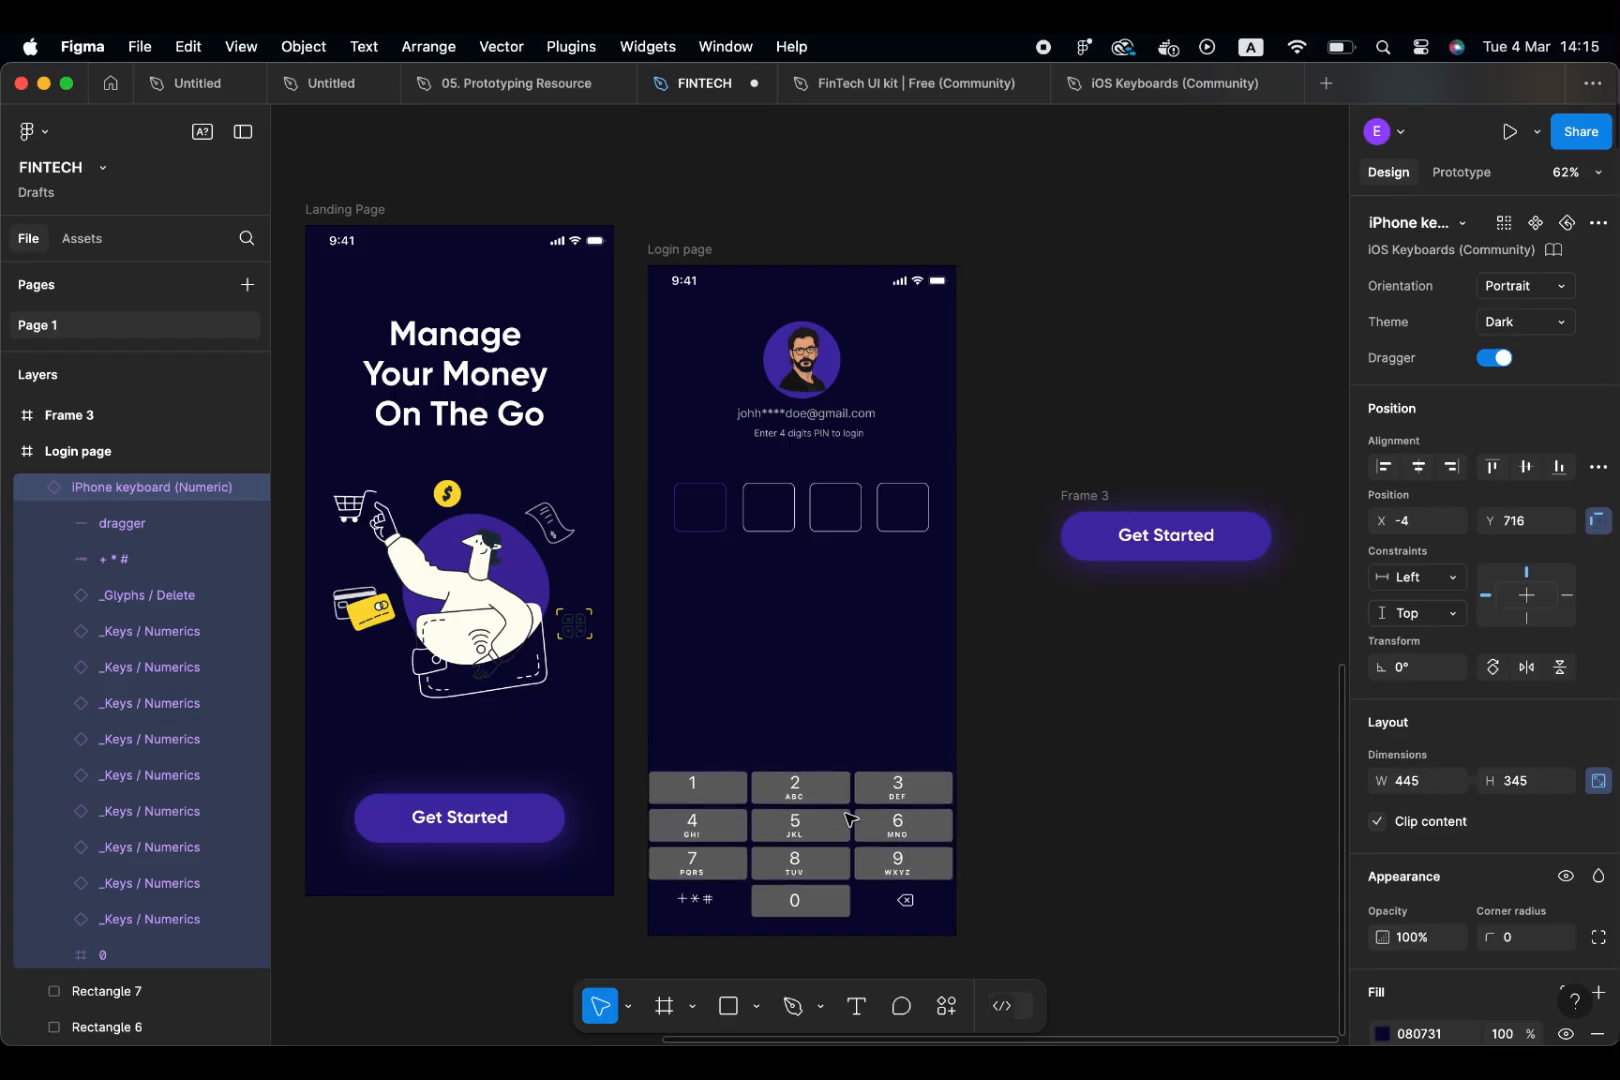
{"action": "key", "text": "Right"}
{"action": "key", "text": "Right"}
{"action": "key", "text": "shift+Down"}
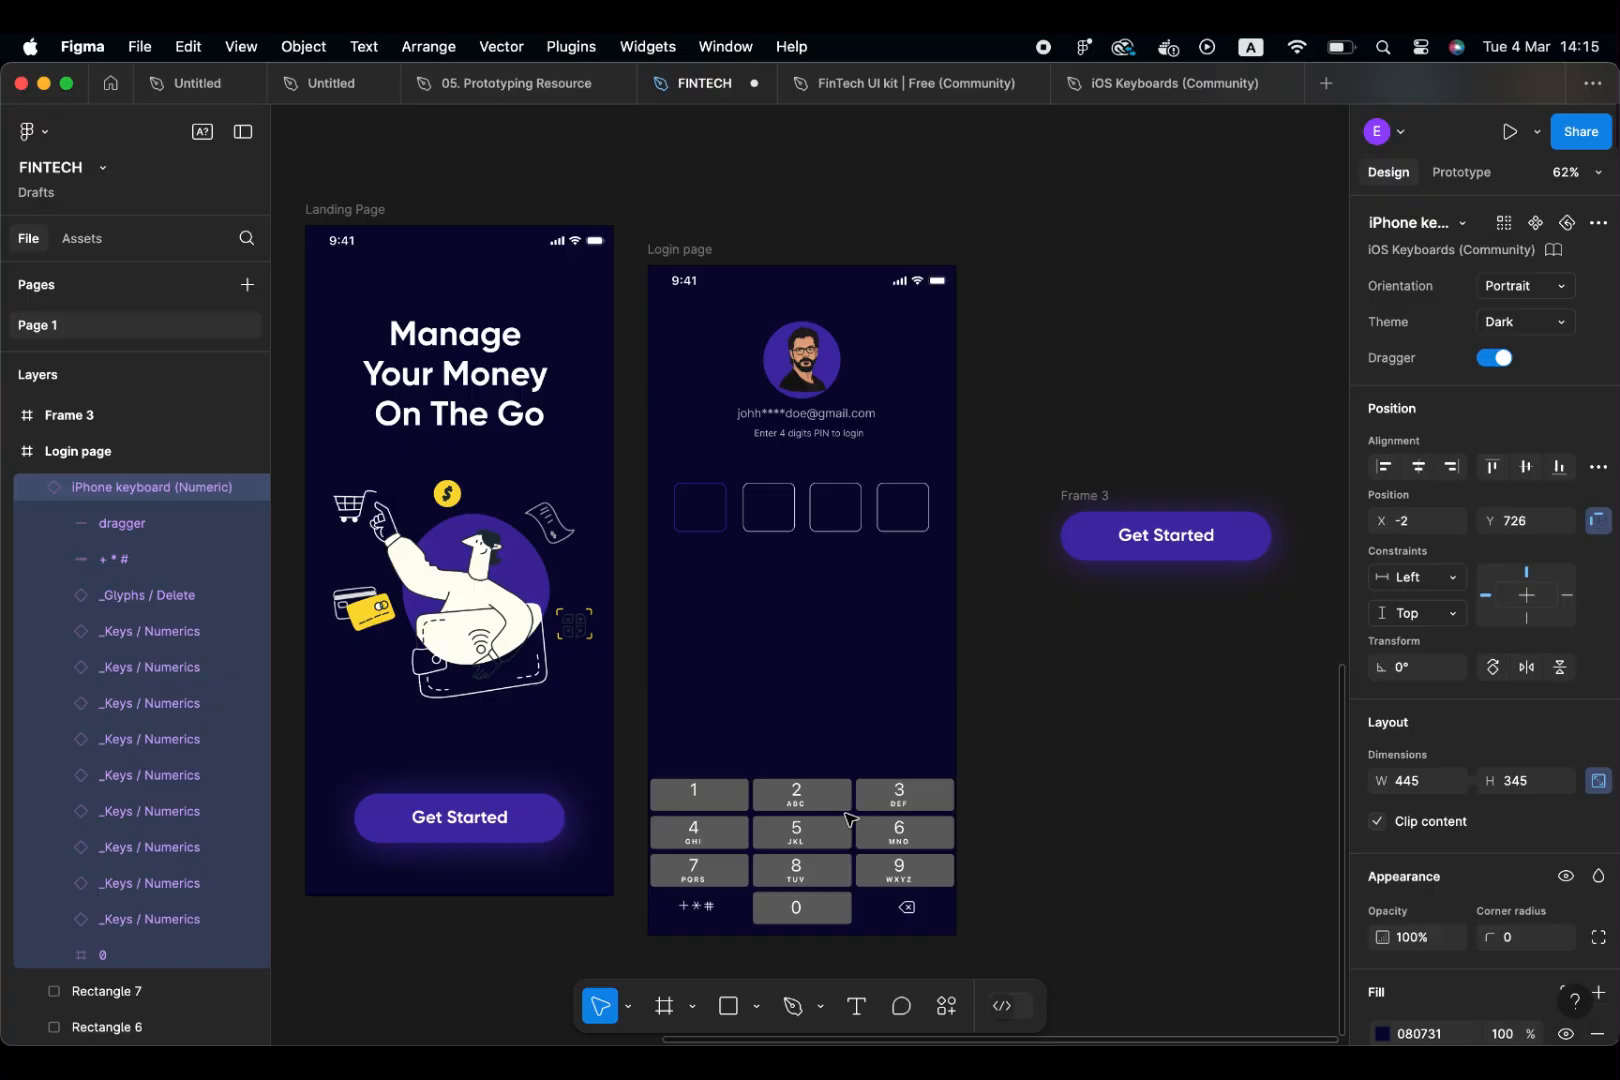
{"action": "key", "text": "Up"}
{"action": "key", "text": "Up"}
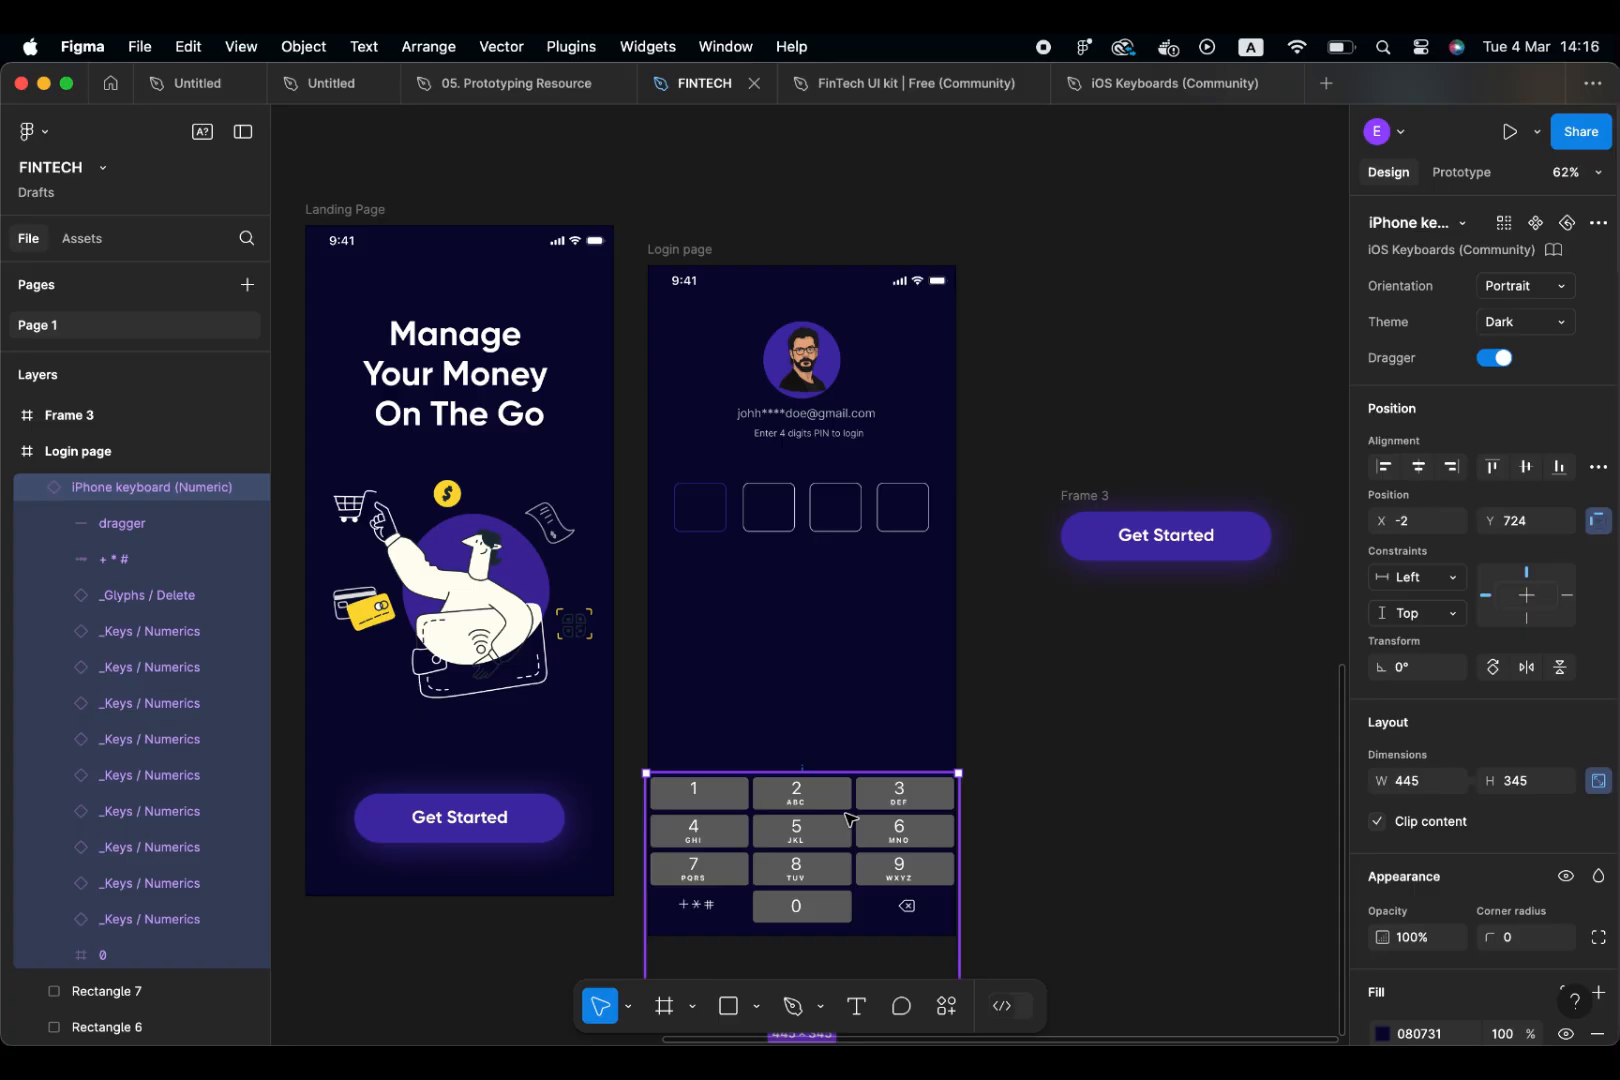
{"action": "left_click", "coordinate": [1076, 630]}
Add the text "Forgot PIN" to the Login page between the PIN boxes and the numeric keyboard
{"action": "key", "text": "t"}
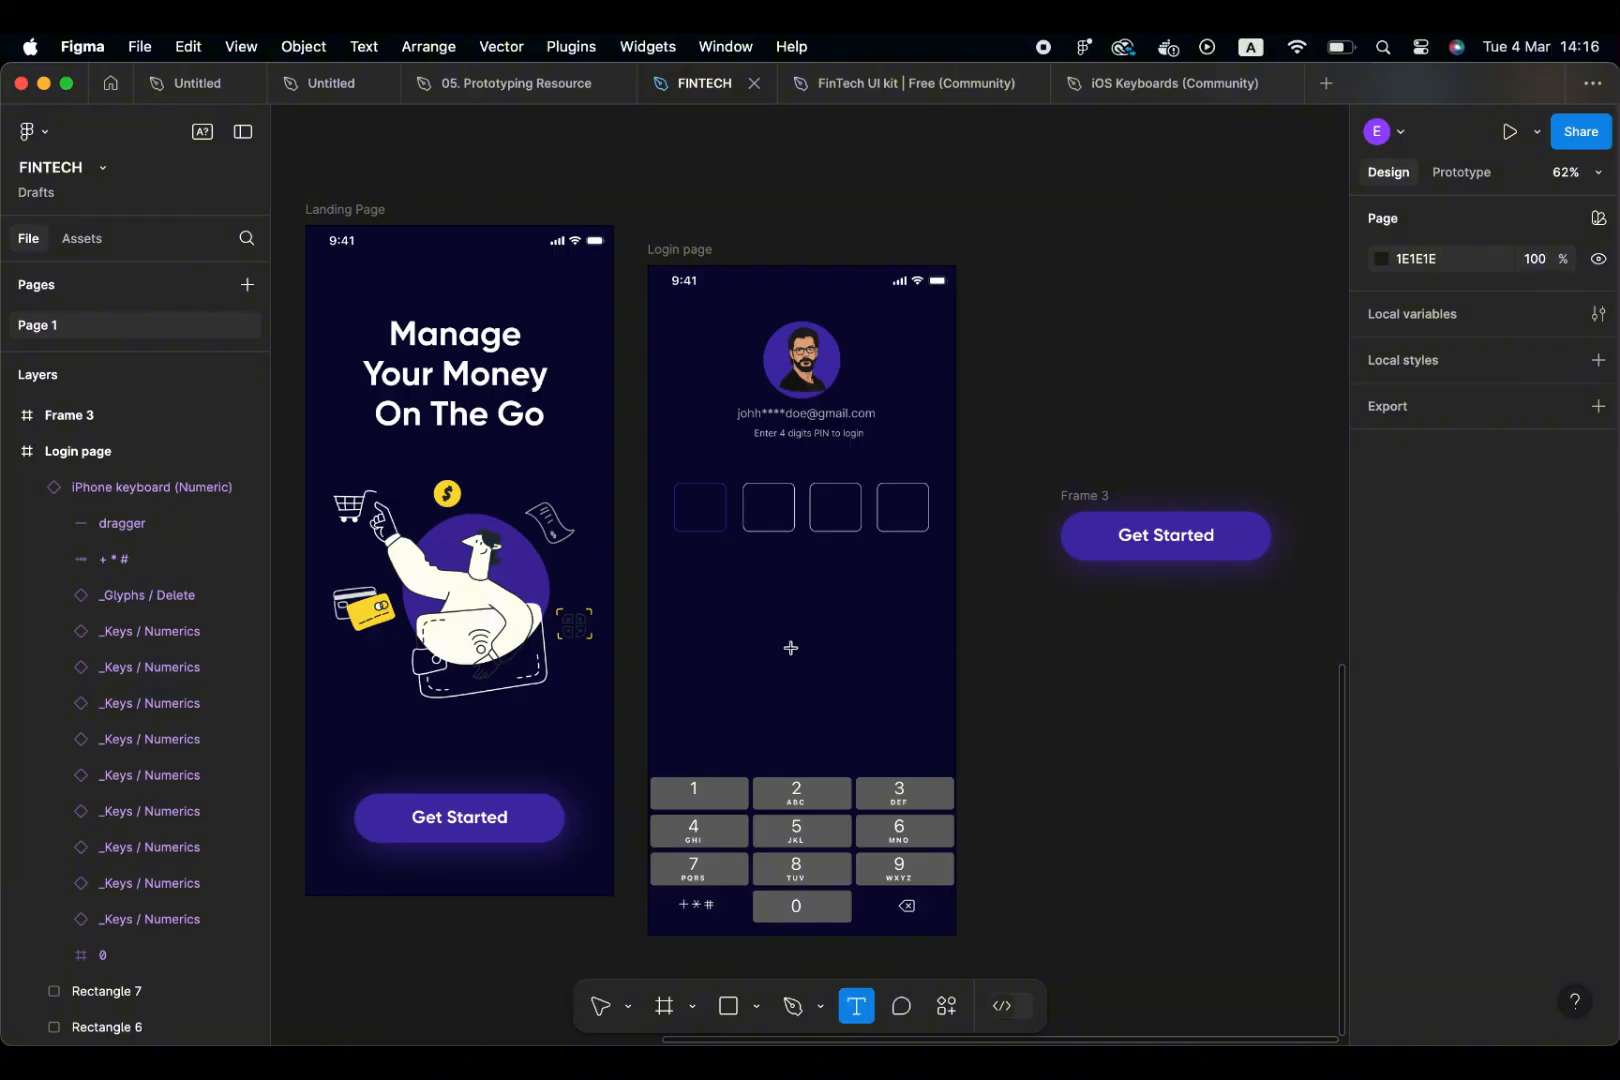
{"action": "left_click", "coordinate": [788, 659]}
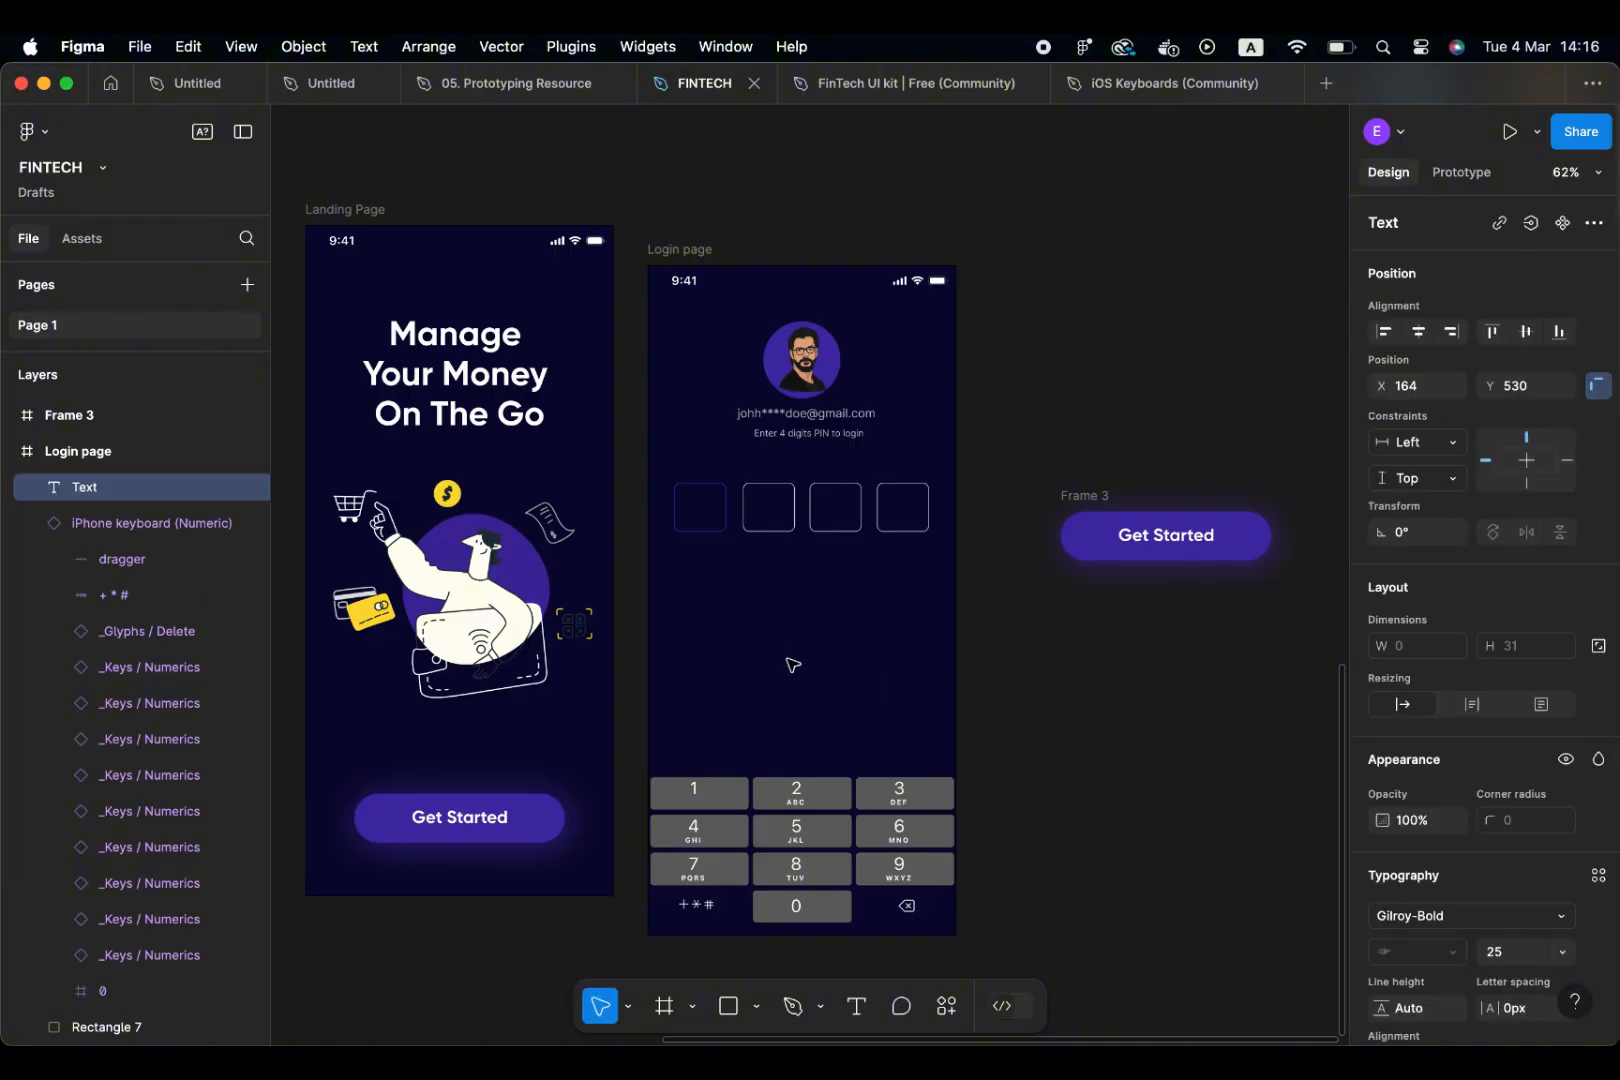
{"action": "type", "text": "forgot Pin"}
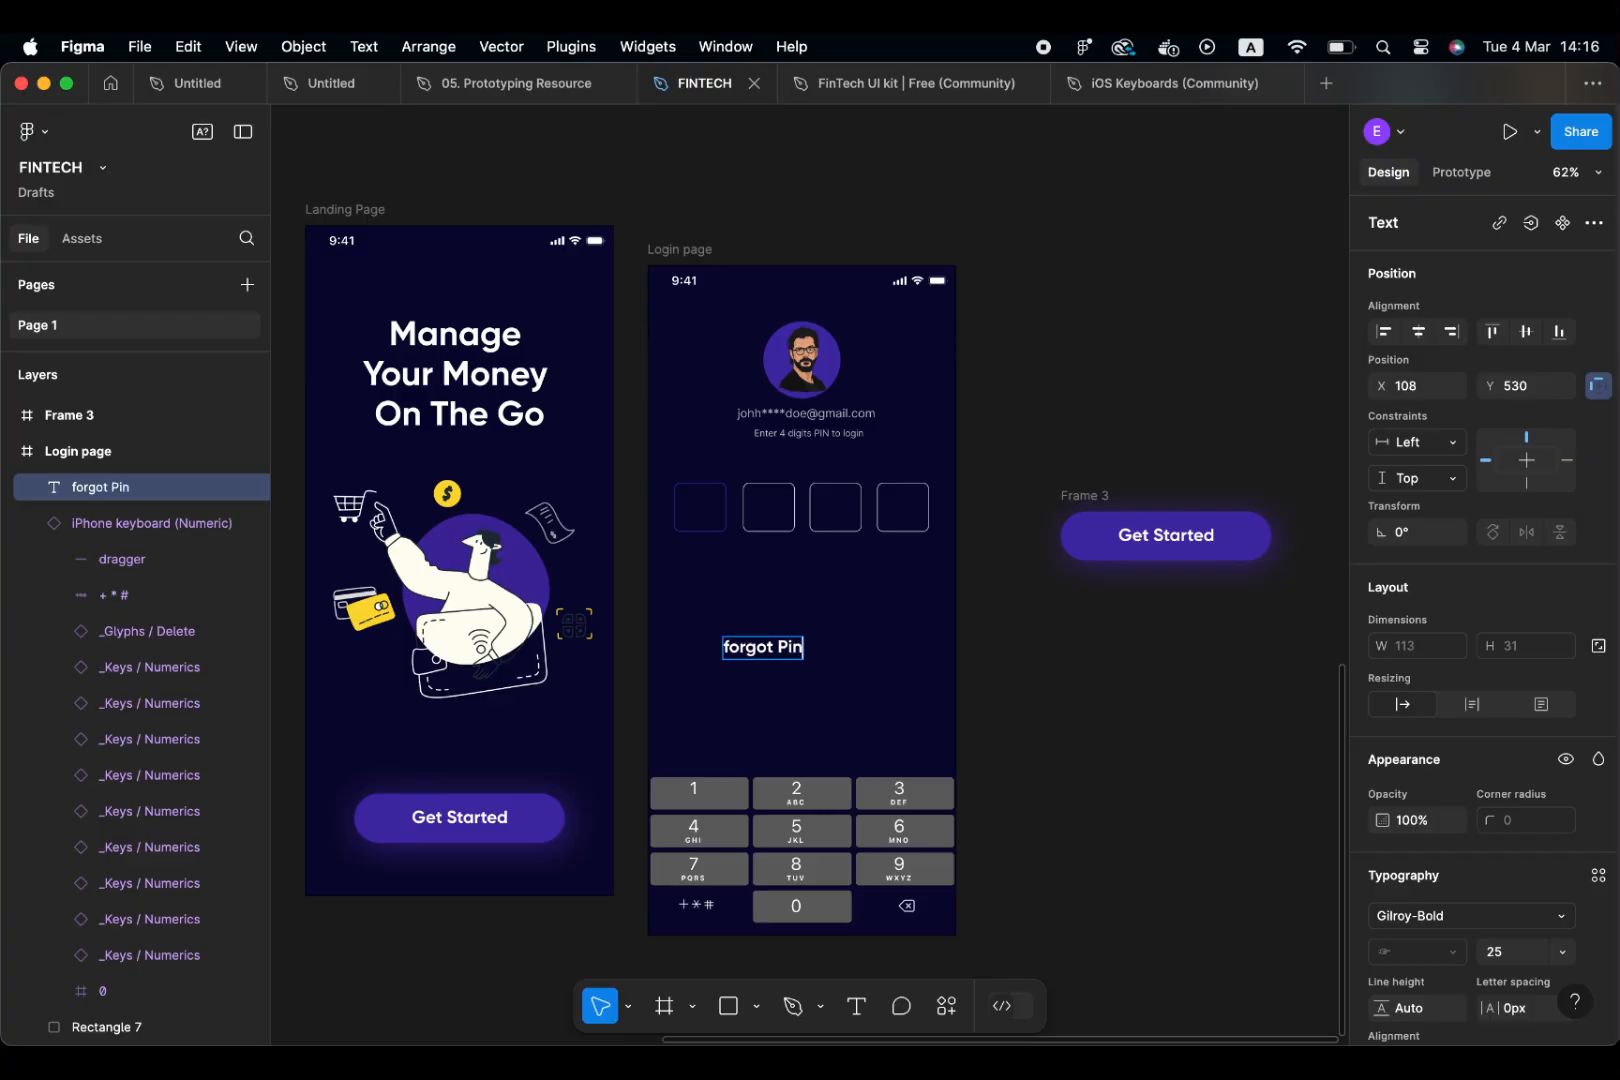
{"action": "key", "text": "BackSpace"}
{"action": "key", "text": "BackSpace"}
{"action": "key", "text": "BackSpace"}
{"action": "type", "text": "IN"}
{"action": "key", "text": "BackSpace"}
{"action": "key", "text": "BackSpace"}
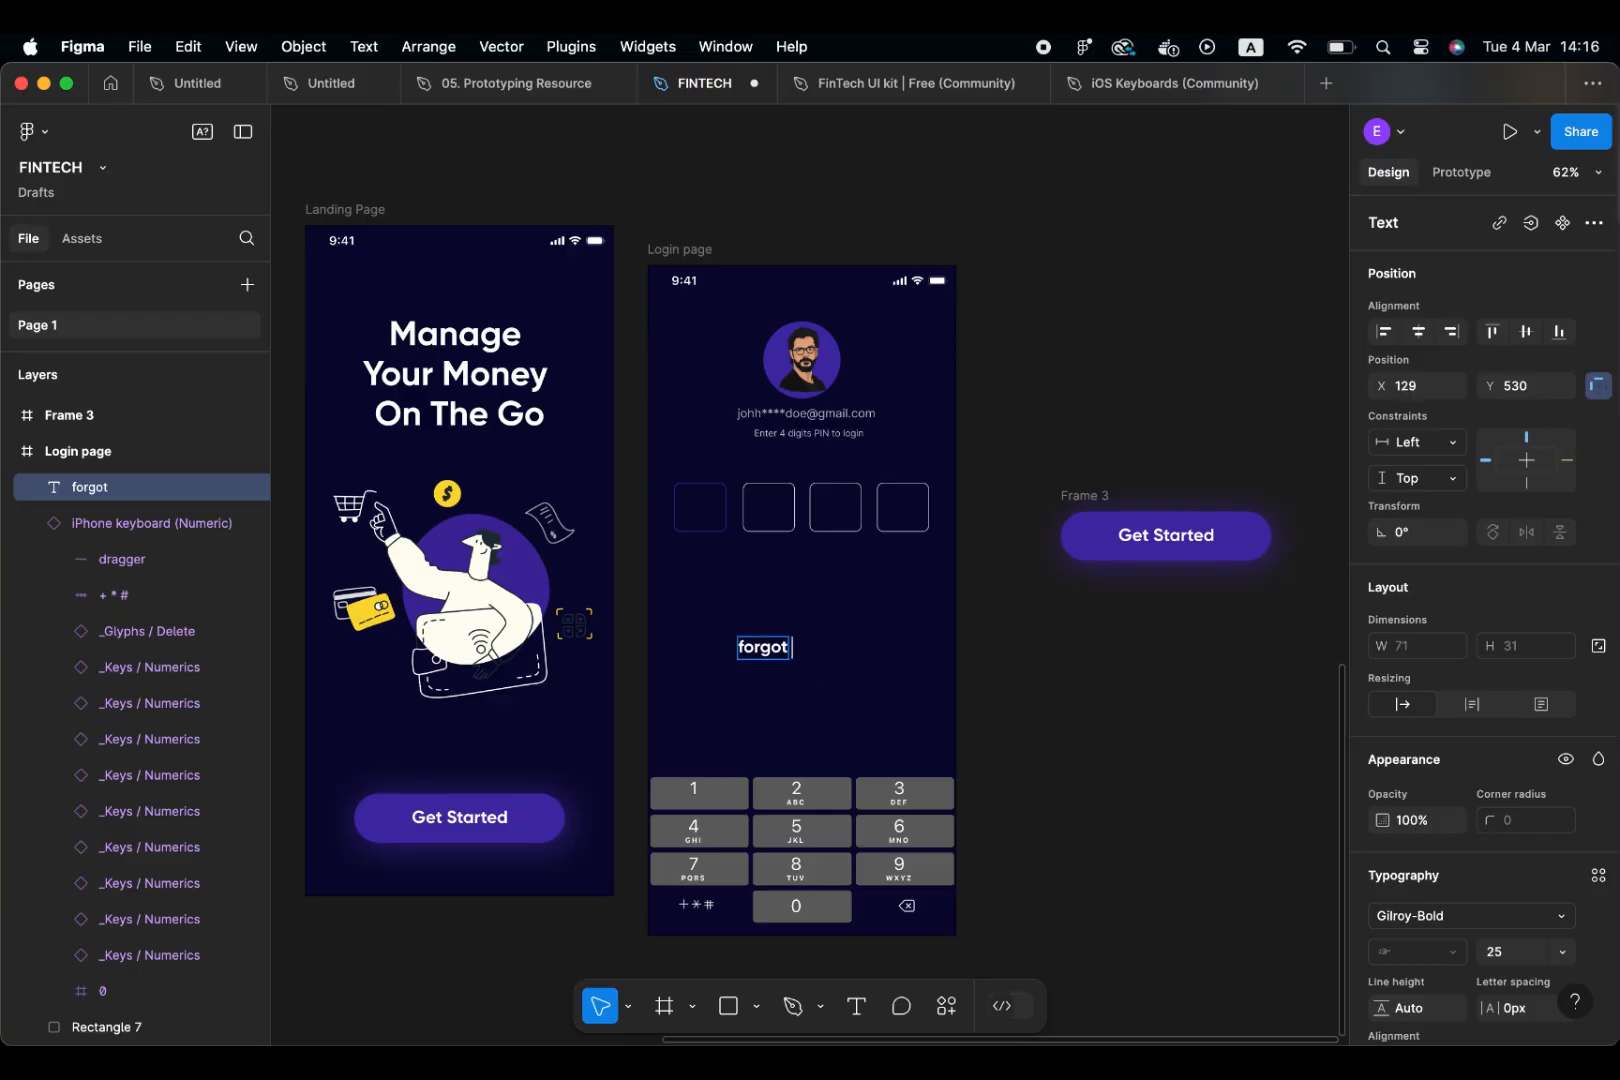
{"action": "type", "text": "PIN"}
{"action": "key", "text": "BackSpace"}
{"action": "key", "text": "BackSpace"}
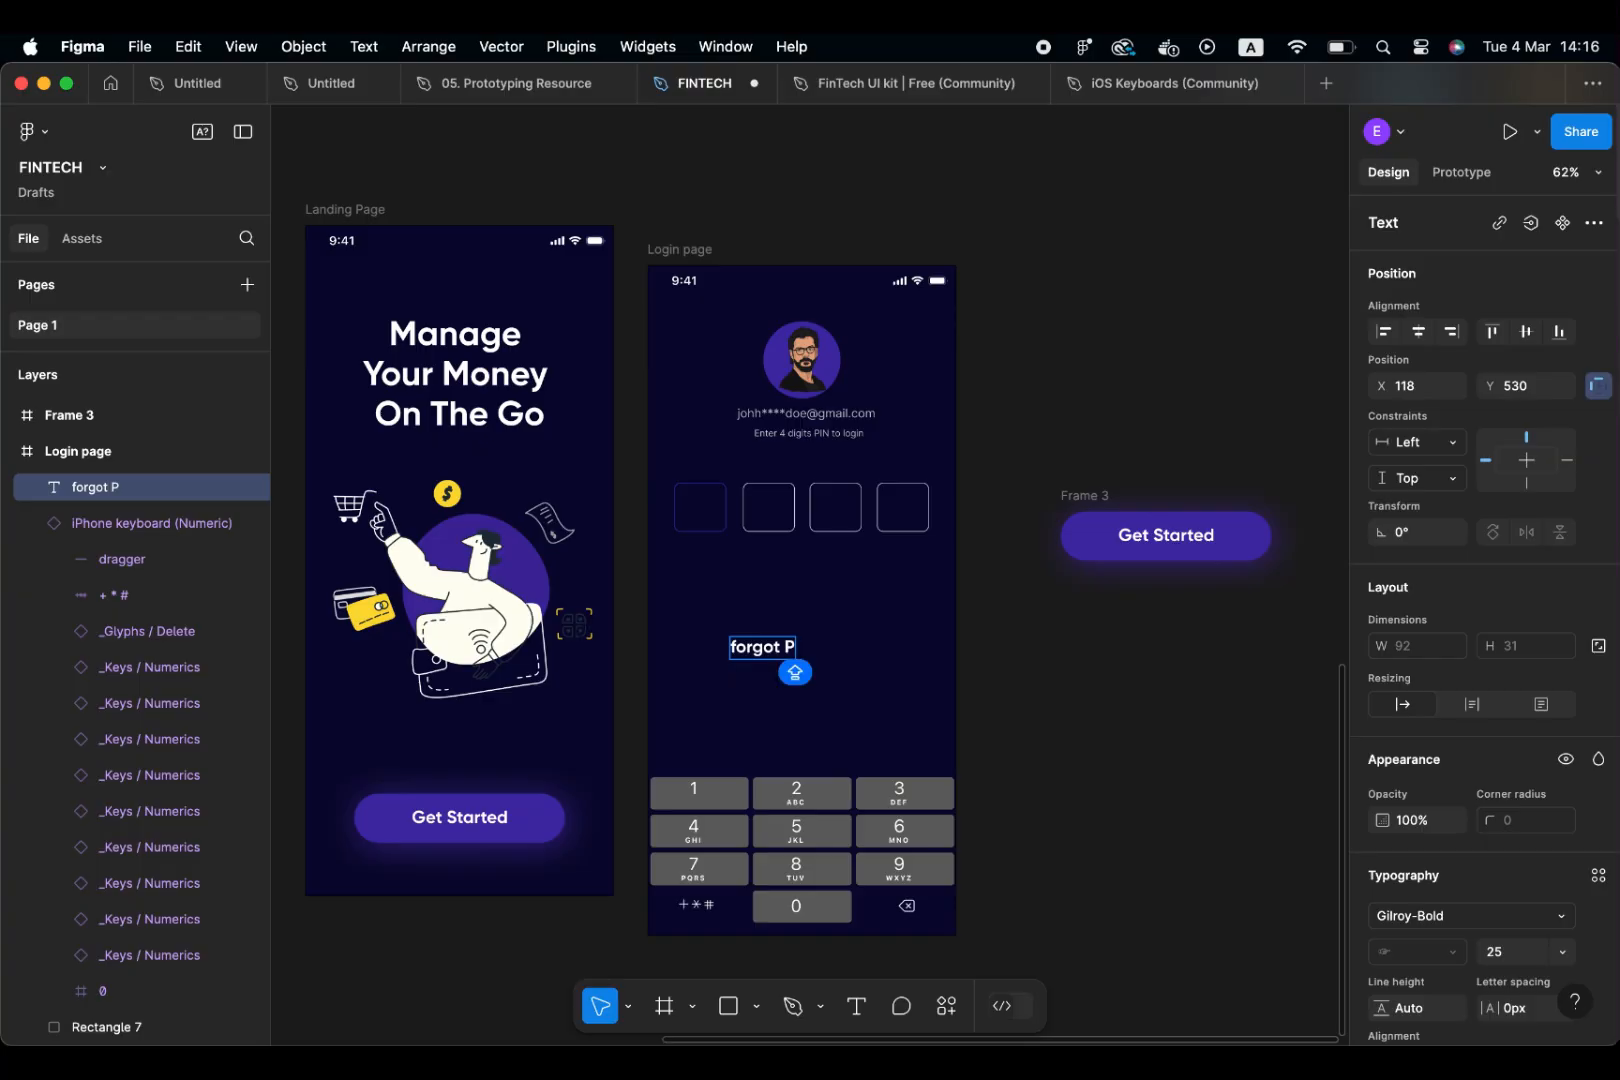
{"action": "type", "text": "IN"}
{"action": "left_click", "coordinate": [728, 649]}
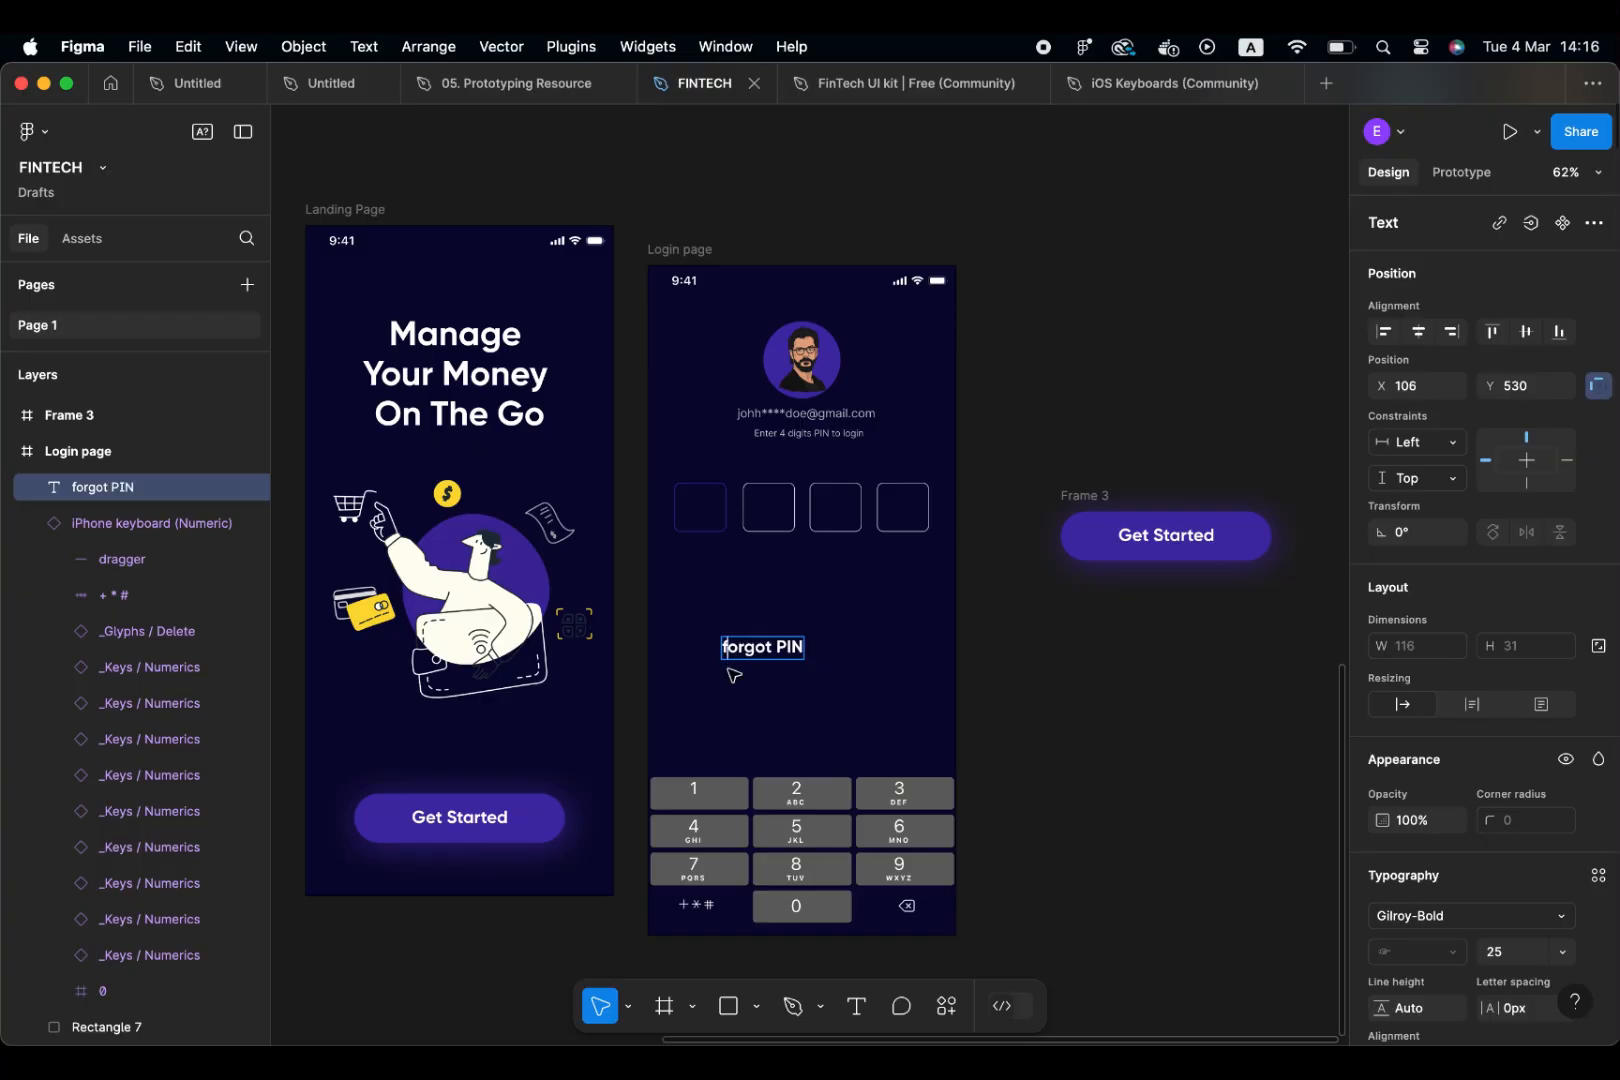
{"action": "key", "text": "BackSpace"}
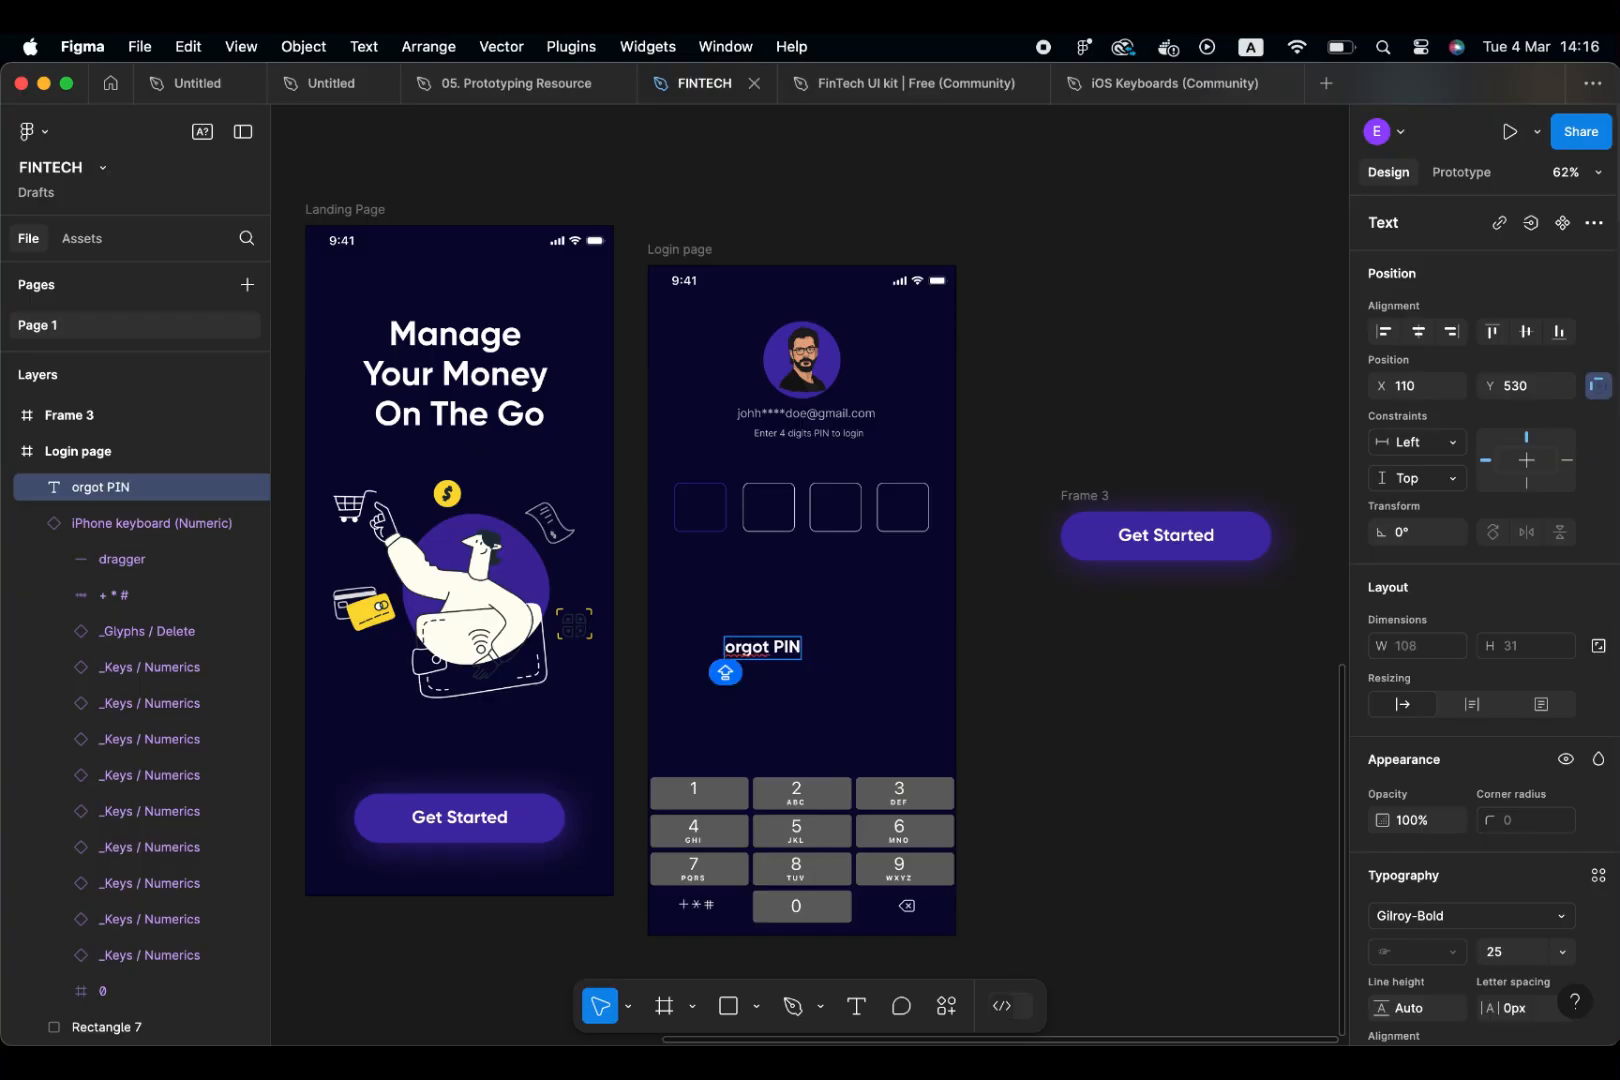
{"action": "type", "text": "F"}
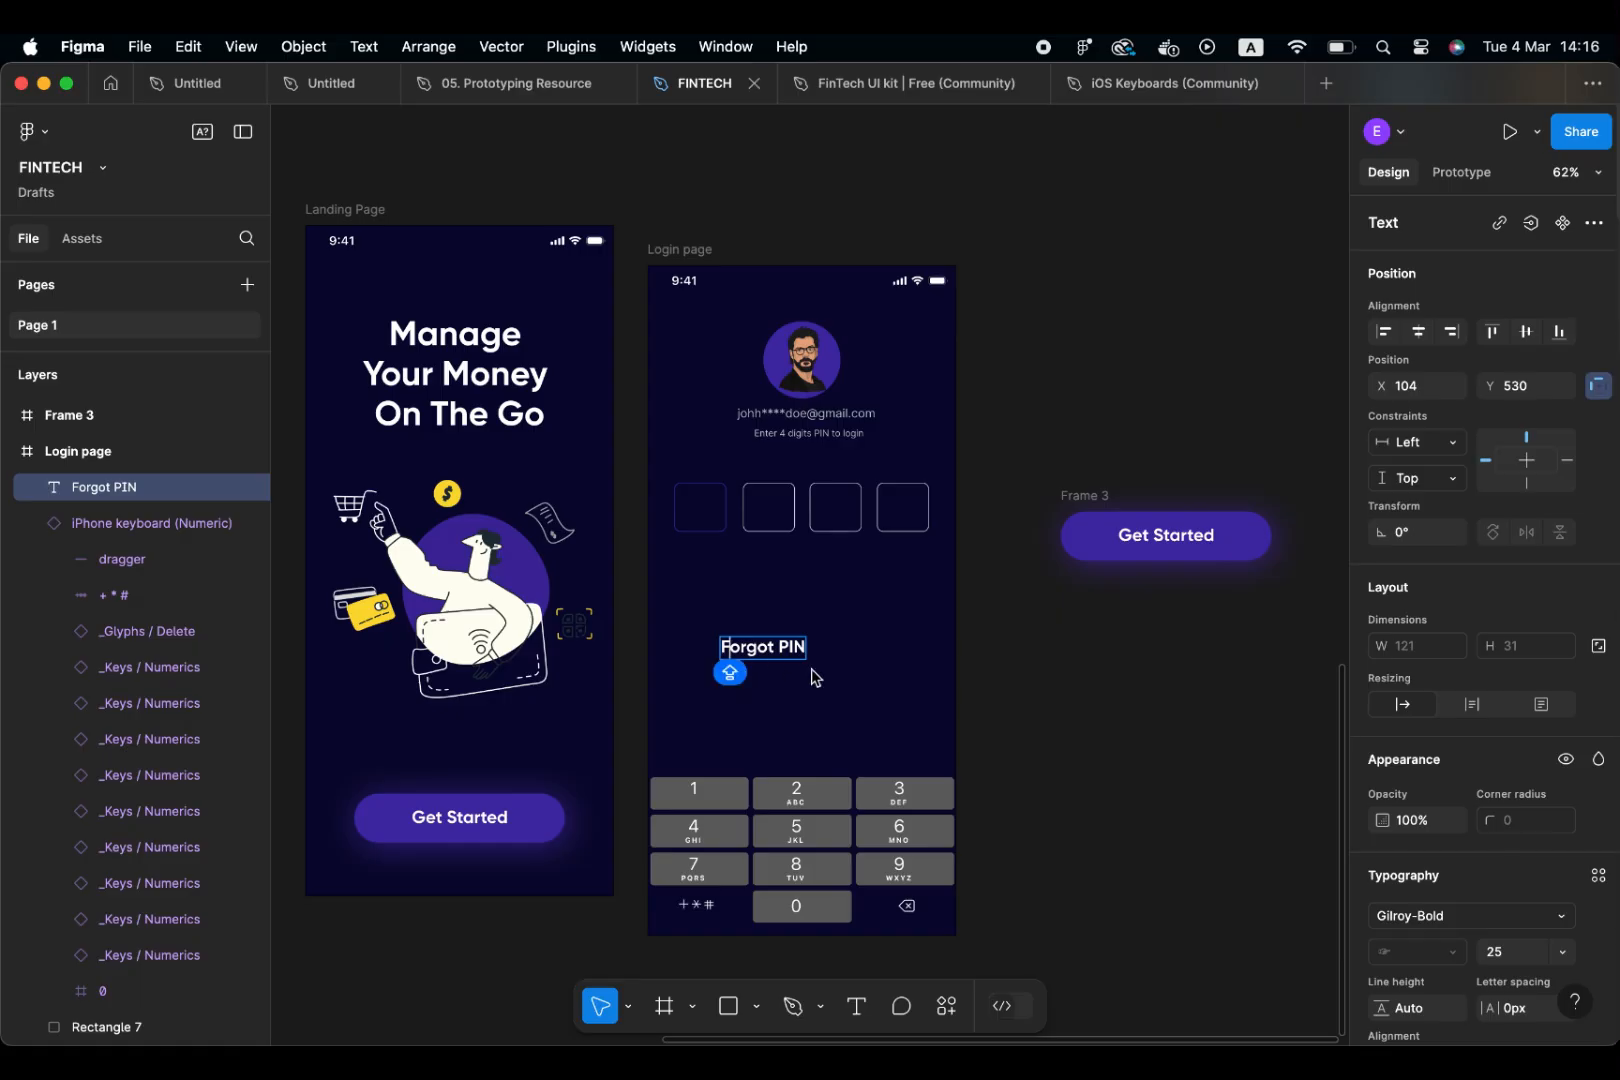
Change the font of the whole "Forgot PIN" text to Arial
{"action": "key", "text": "super+a"}
{"action": "scroll", "coordinate": [1417, 777], "scroll_direction": "down", "scroll_amount": 5}
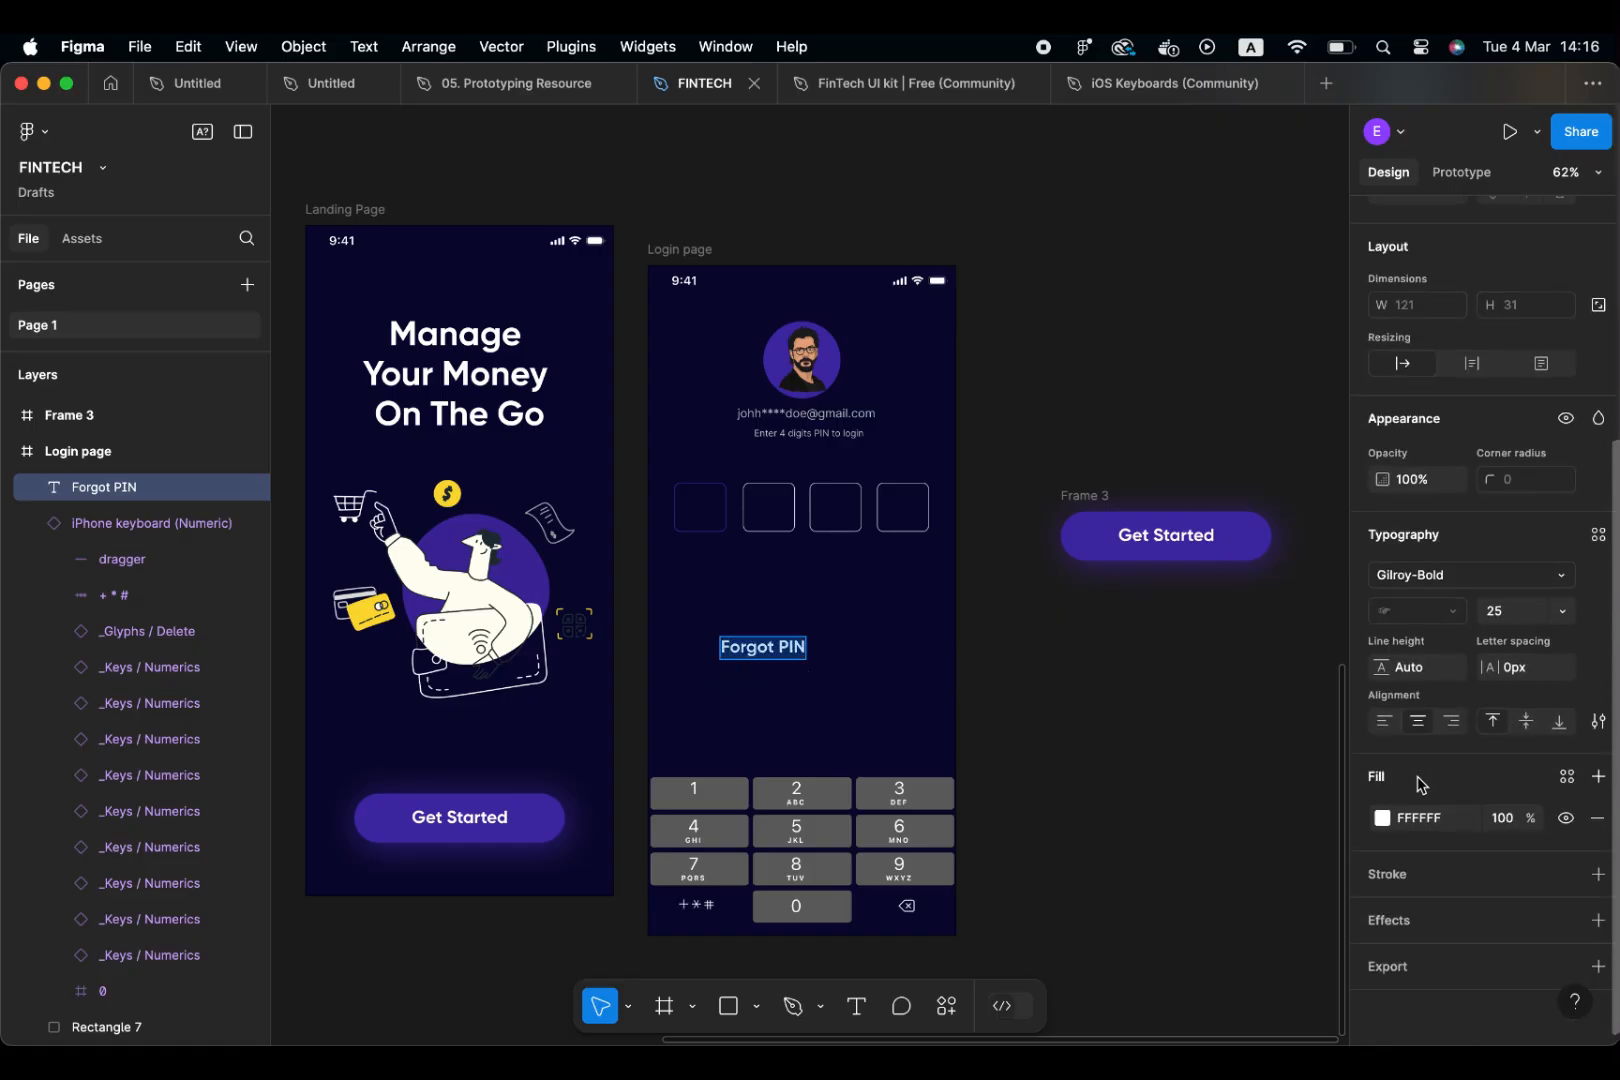
{"action": "scroll", "coordinate": [1405, 668], "scroll_direction": "up", "scroll_amount": 1}
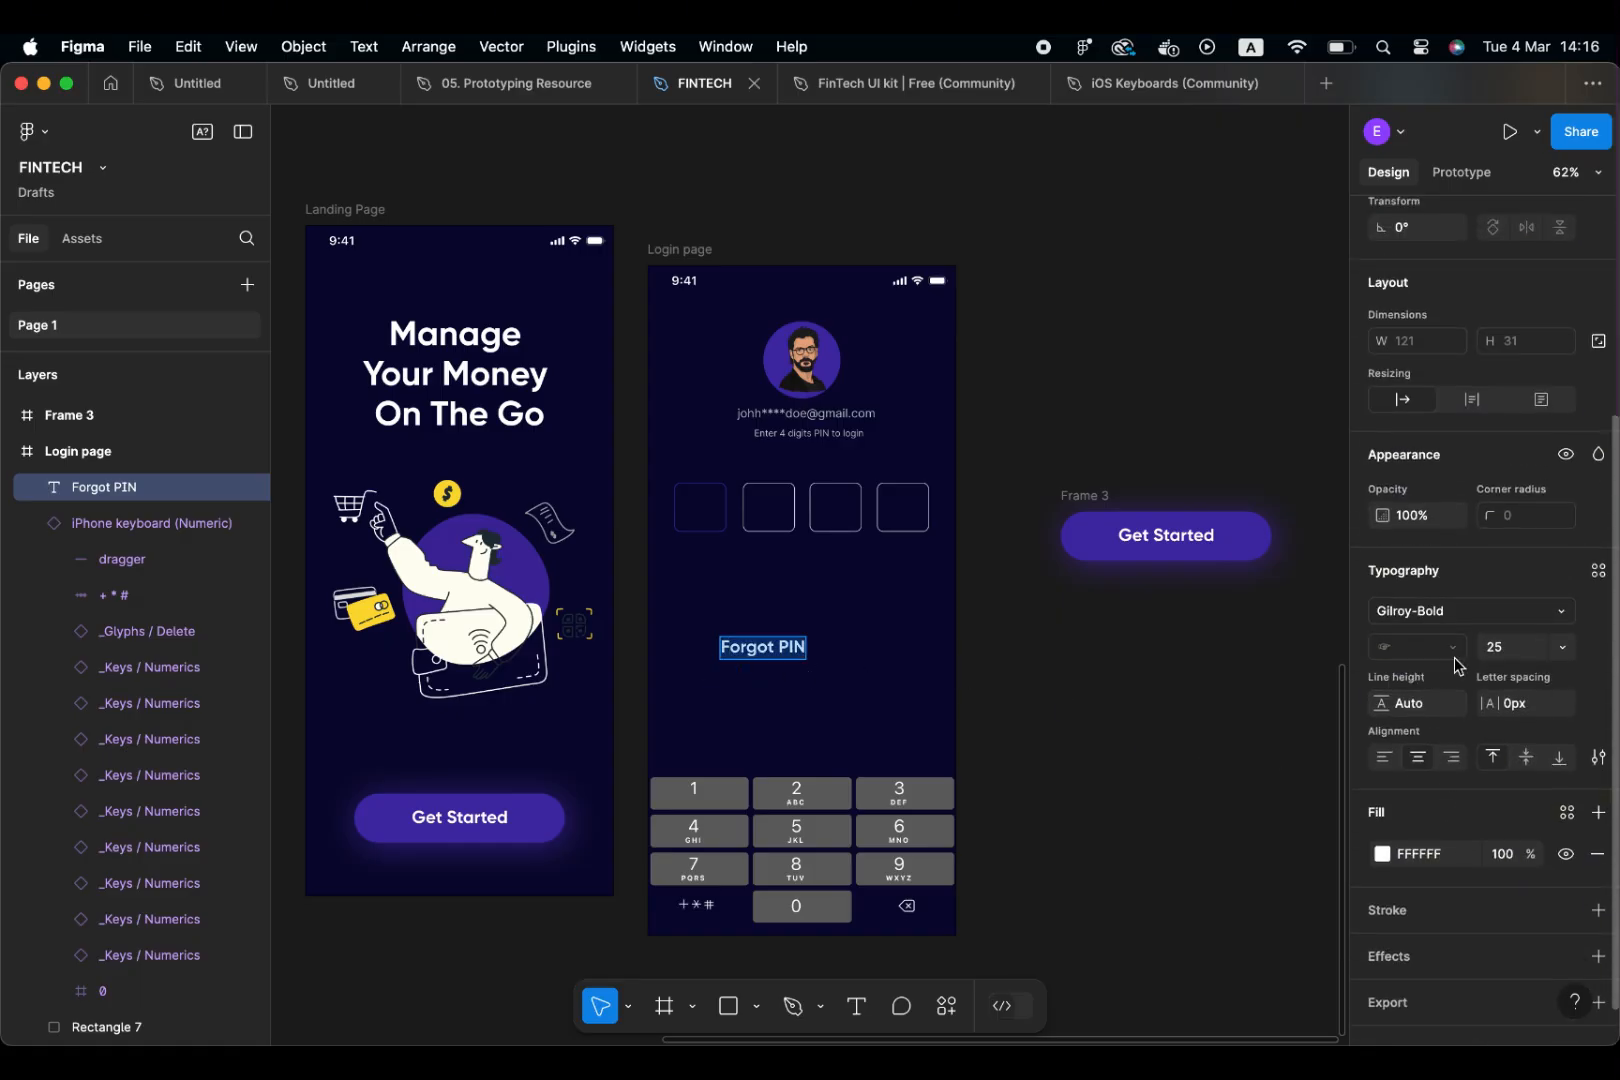
{"action": "left_click", "coordinate": [1460, 612]}
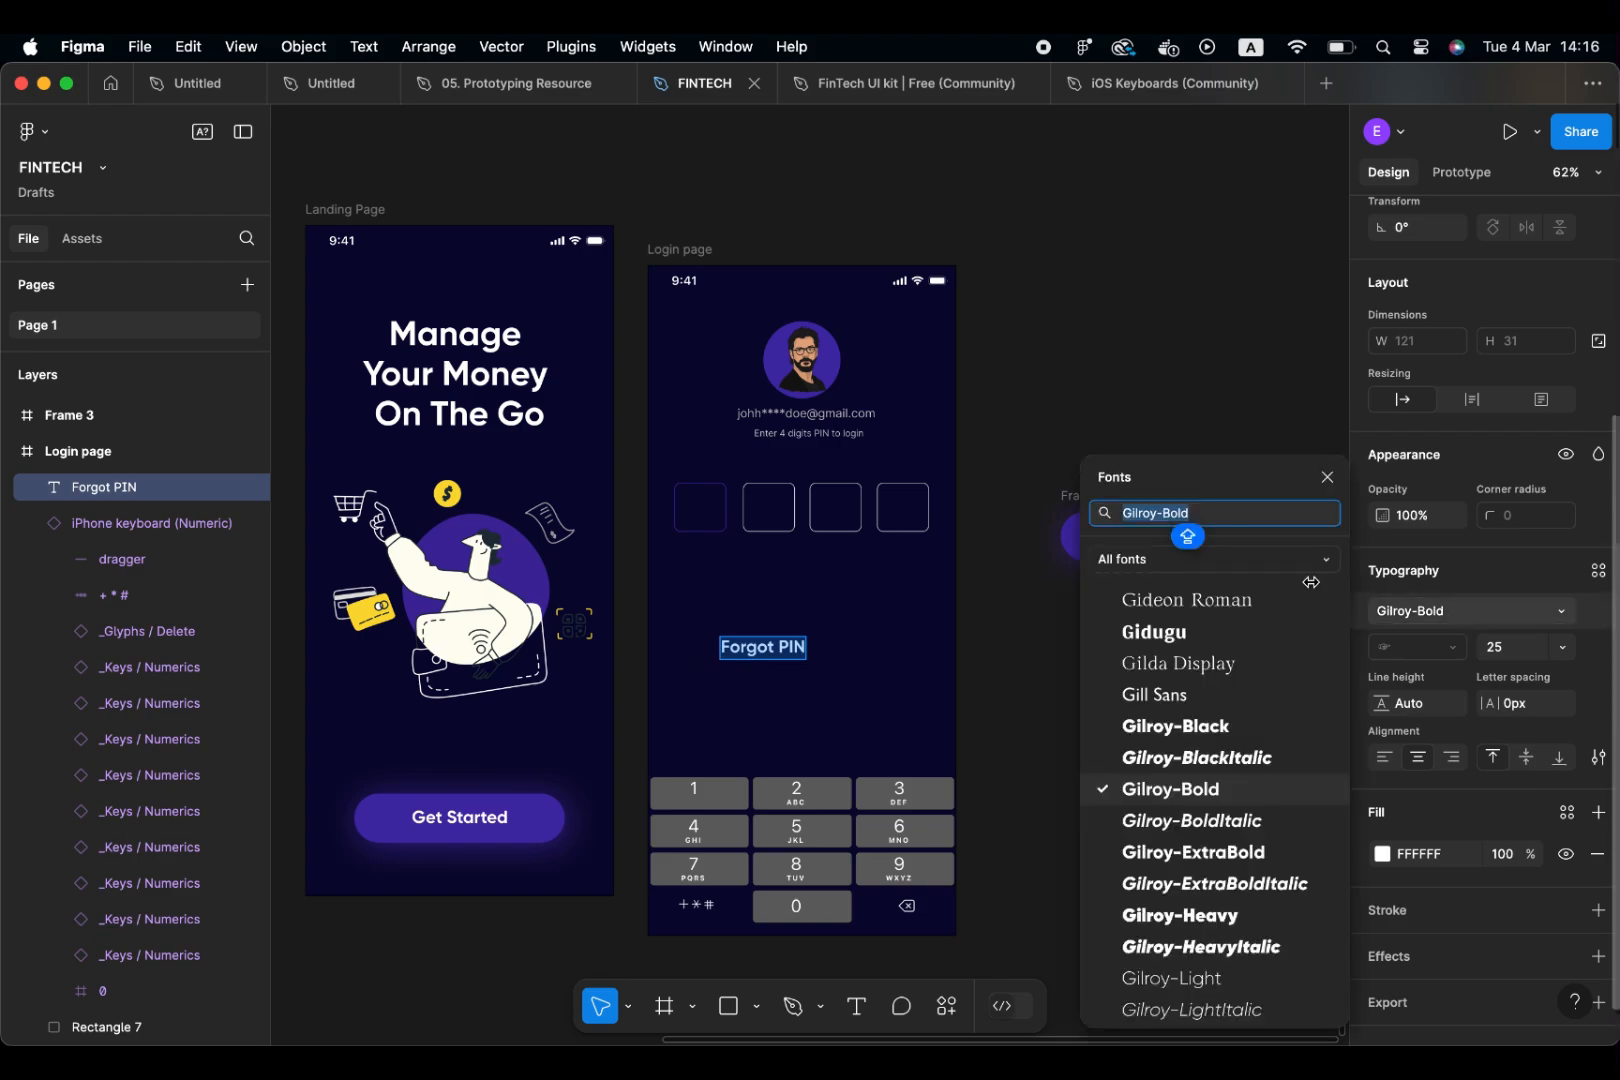
{"action": "type", "text": "Arial"}
{"action": "key", "text": "Return"}
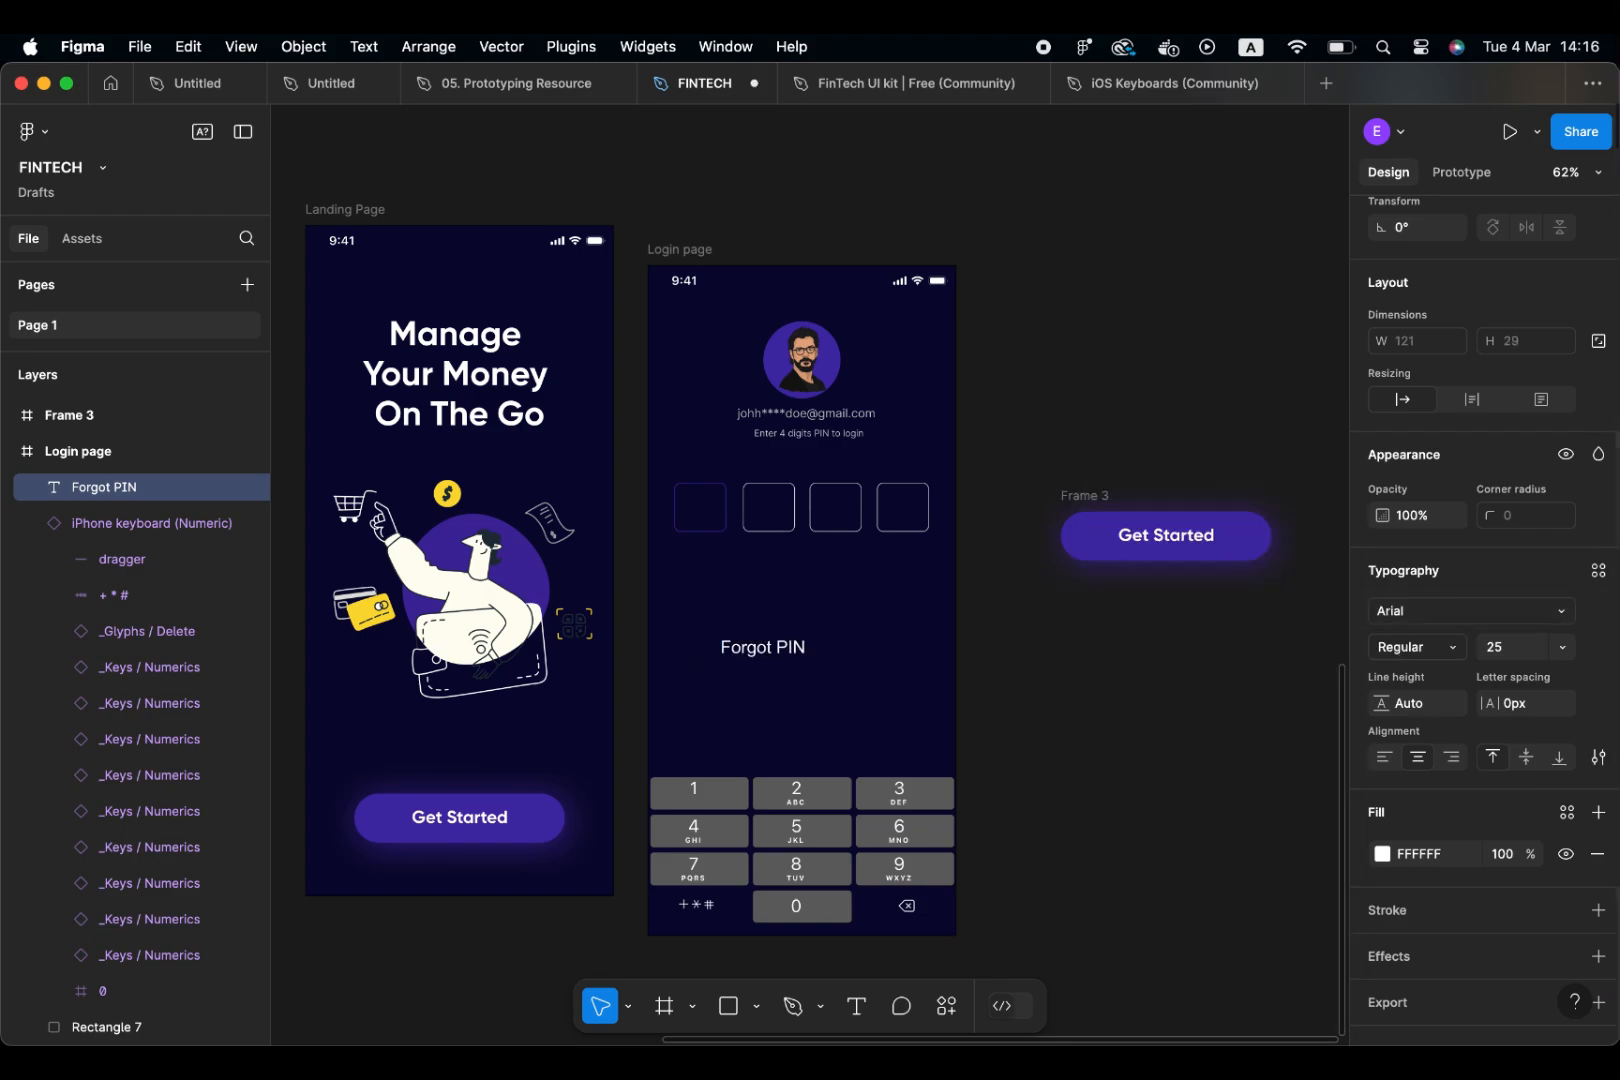
Reduce the "Forgot PIN" text's font size to 17
{"action": "left_click", "coordinate": [1522, 650]}
{"action": "key", "text": "Down"}
{"action": "key", "text": "Down"}
{"action": "key", "text": "Down"}
{"action": "key", "text": "Down"}
{"action": "key", "text": "Down"}
{"action": "key", "text": "Down"}
{"action": "key", "text": "Down"}
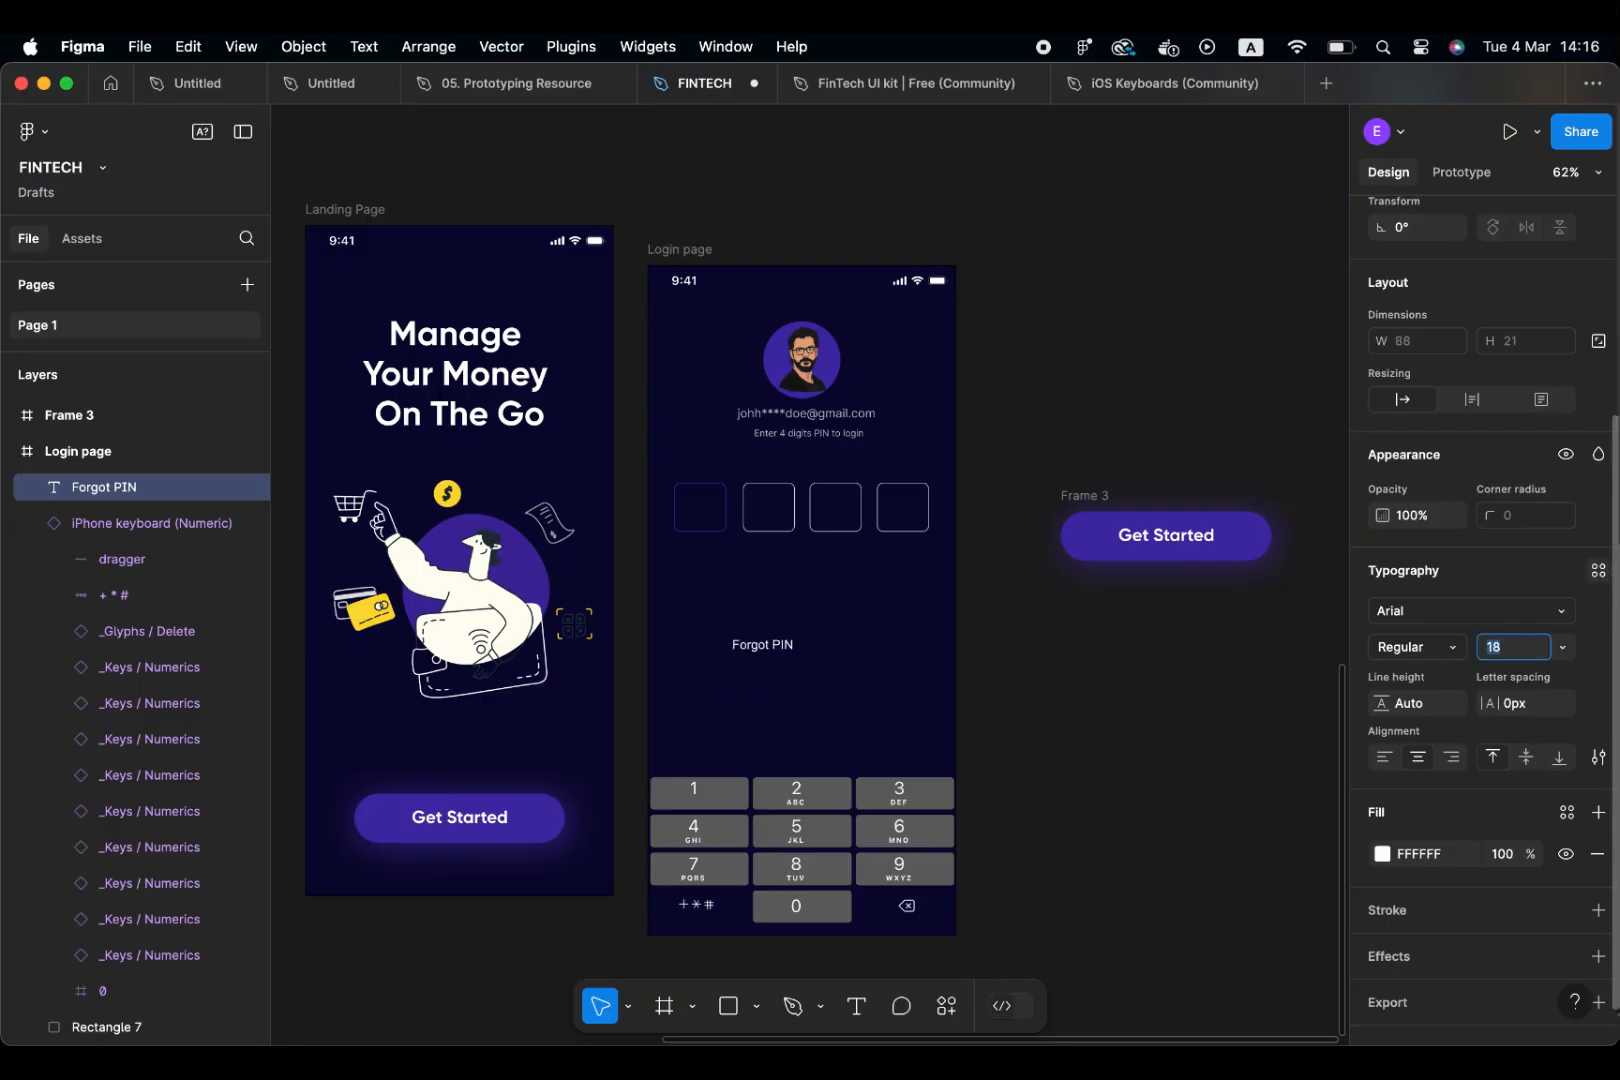
{"action": "key", "text": "Down"}
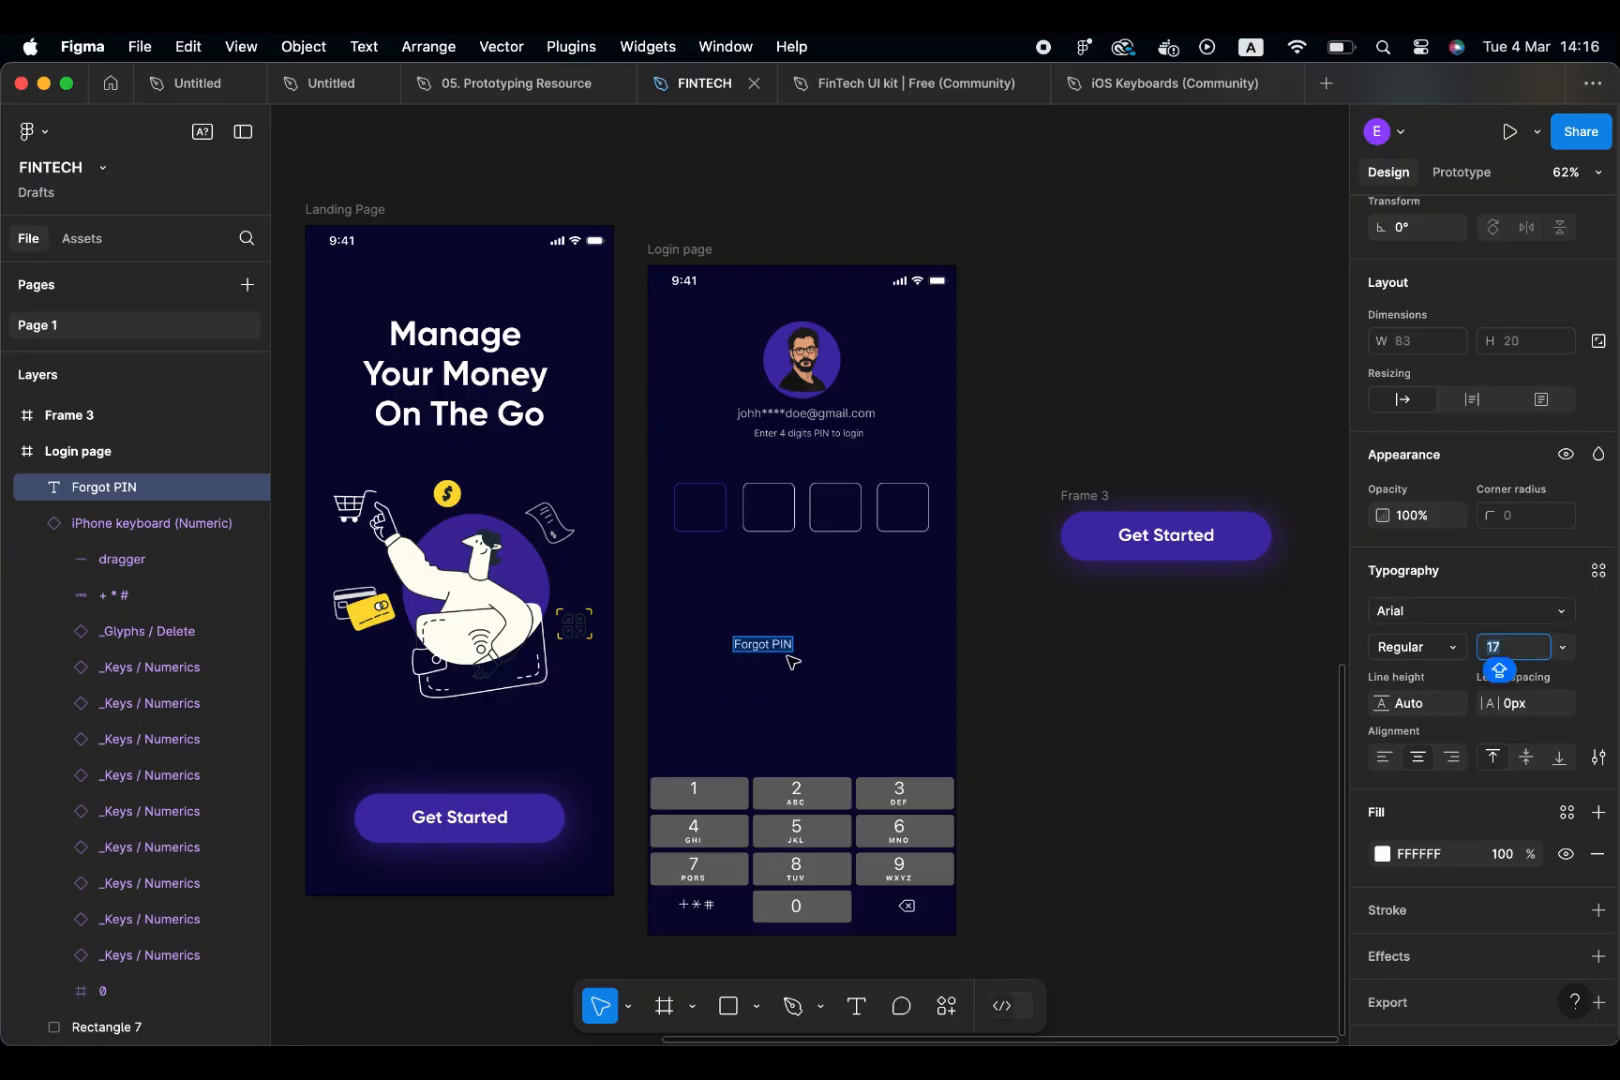
Centre the "Forgot PIN" text just above the numeric keyboard and open its wording for editing
{"action": "left_click", "coordinate": [785, 648]}
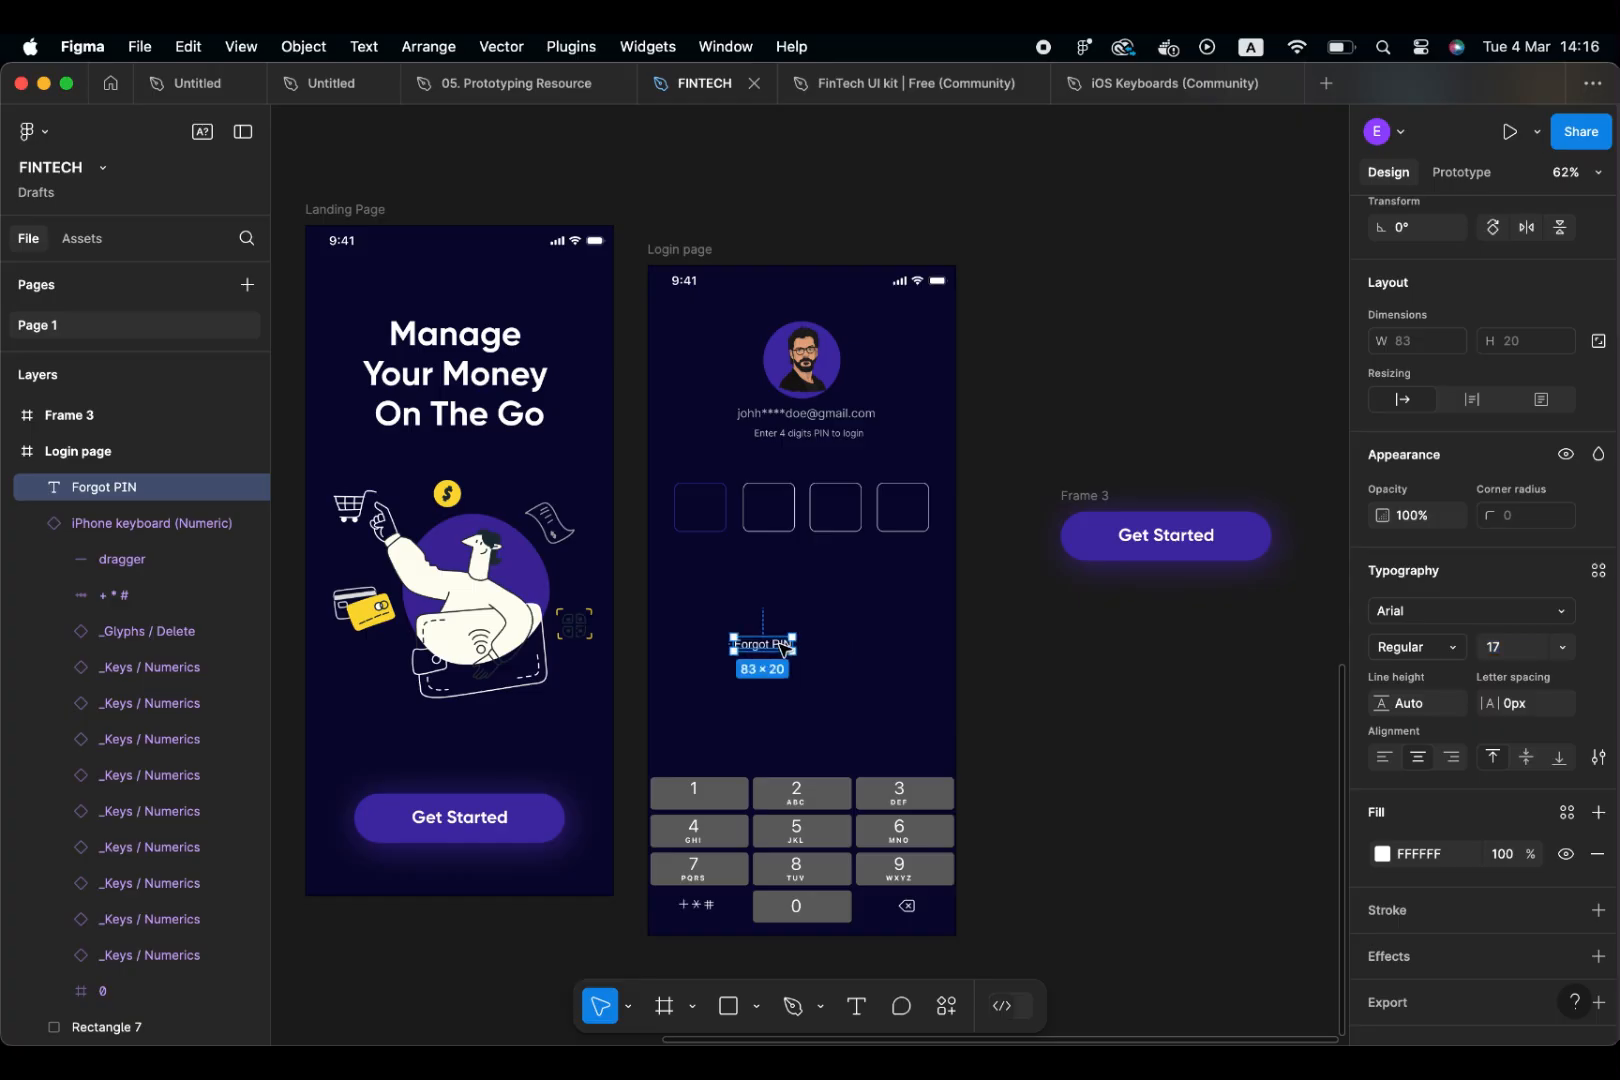
{"action": "left_click_drag", "start_coordinate": [781, 655], "coordinate": [819, 733]}
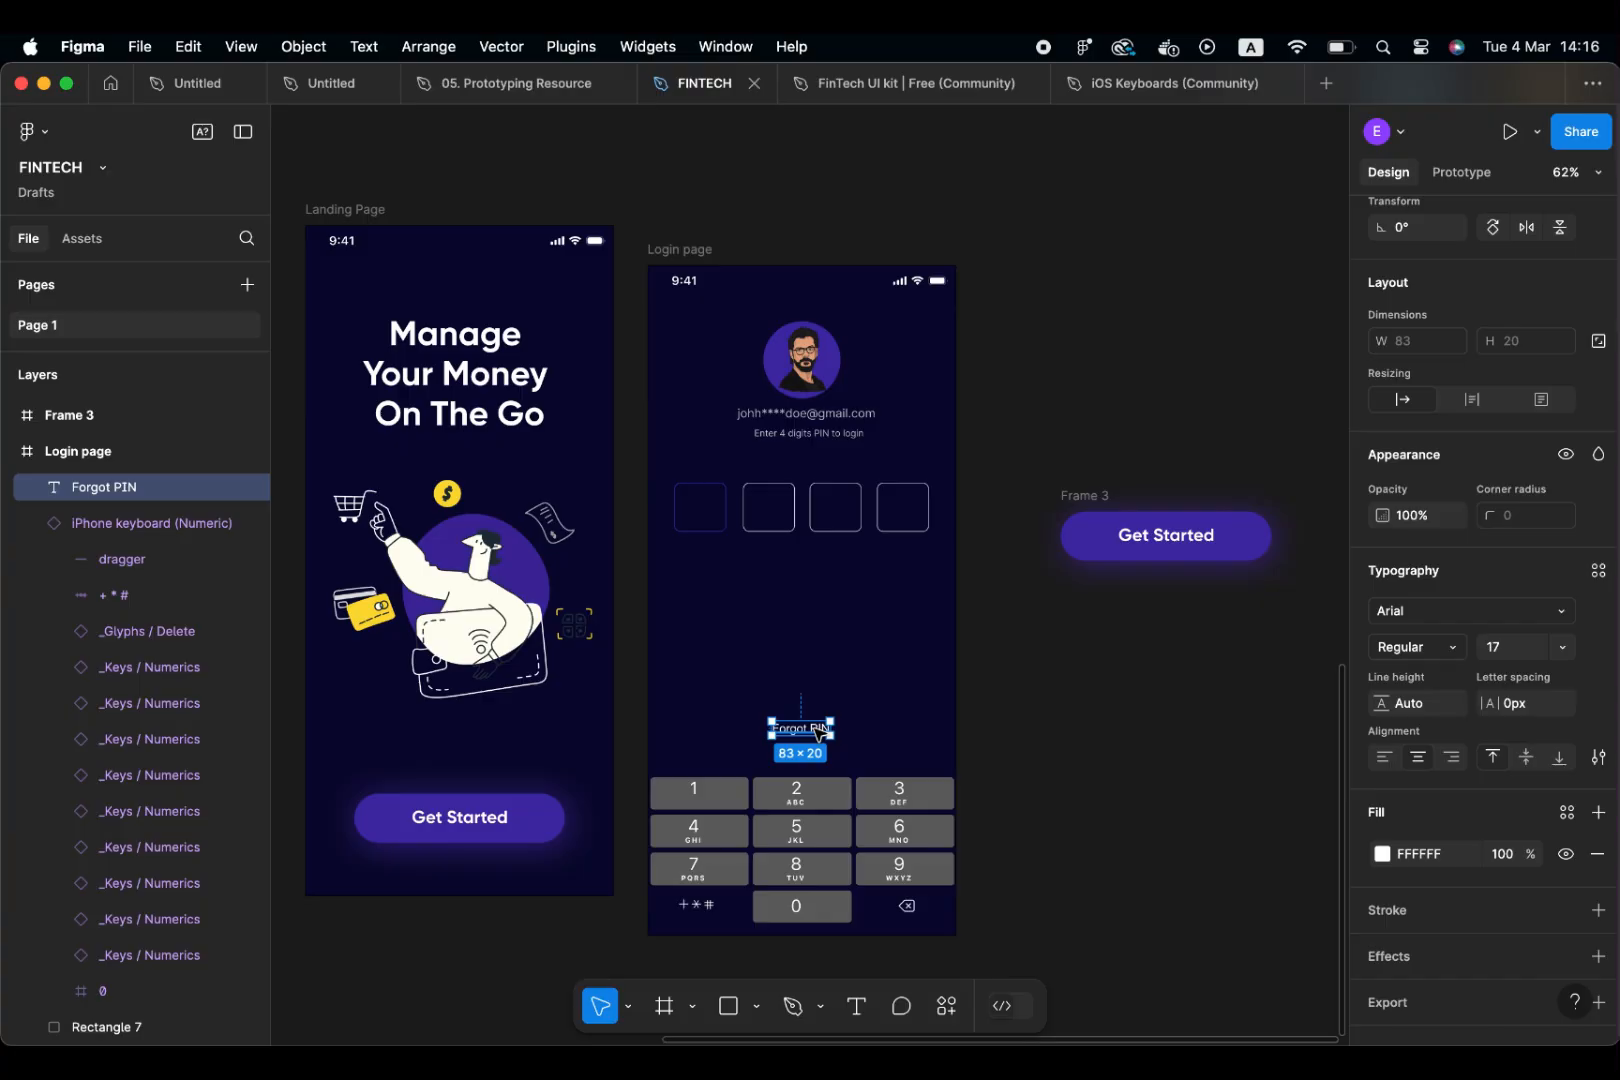
{"action": "double_click", "coordinate": [807, 728]}
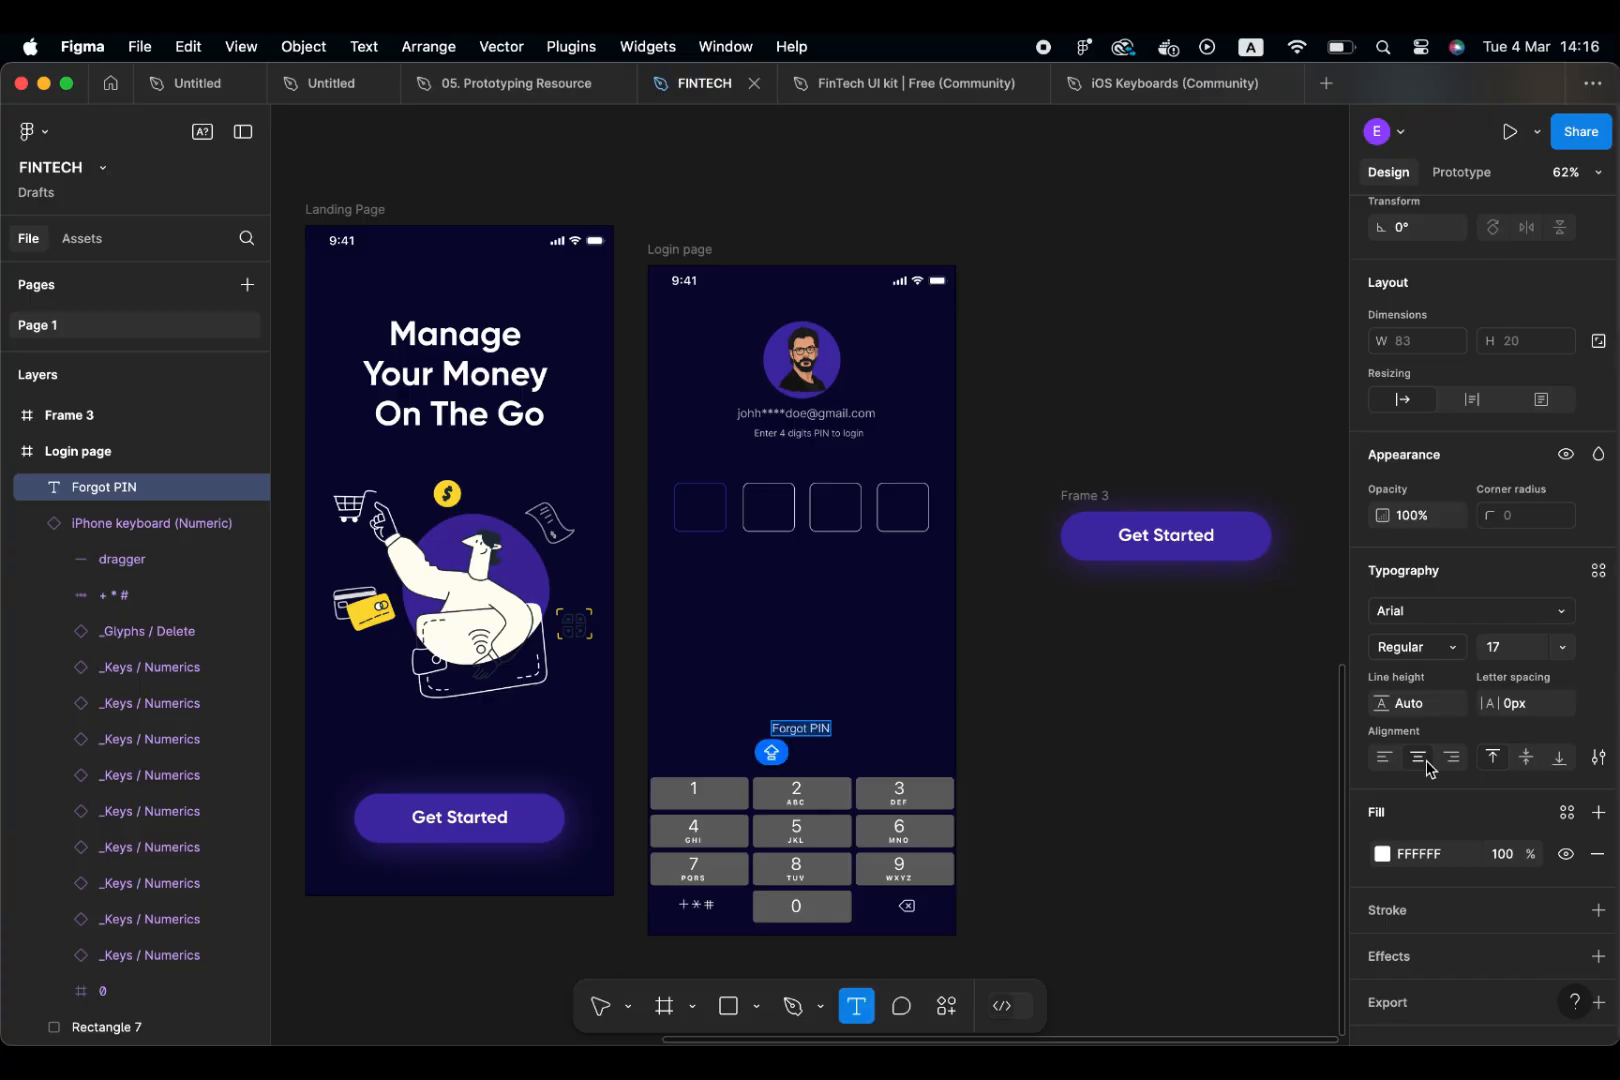
Fill the "Forgot PIN" text with purple 43269D sampled from the first colour swatch and add a 000000 outside stroke of weight 1
{"action": "left_click", "coordinate": [1382, 853]}
{"action": "scroll", "coordinate": [993, 697], "scroll_direction": "up", "scroll_amount": 7}
{"action": "scroll", "coordinate": [993, 697], "scroll_direction": "left", "scroll_amount": 3}
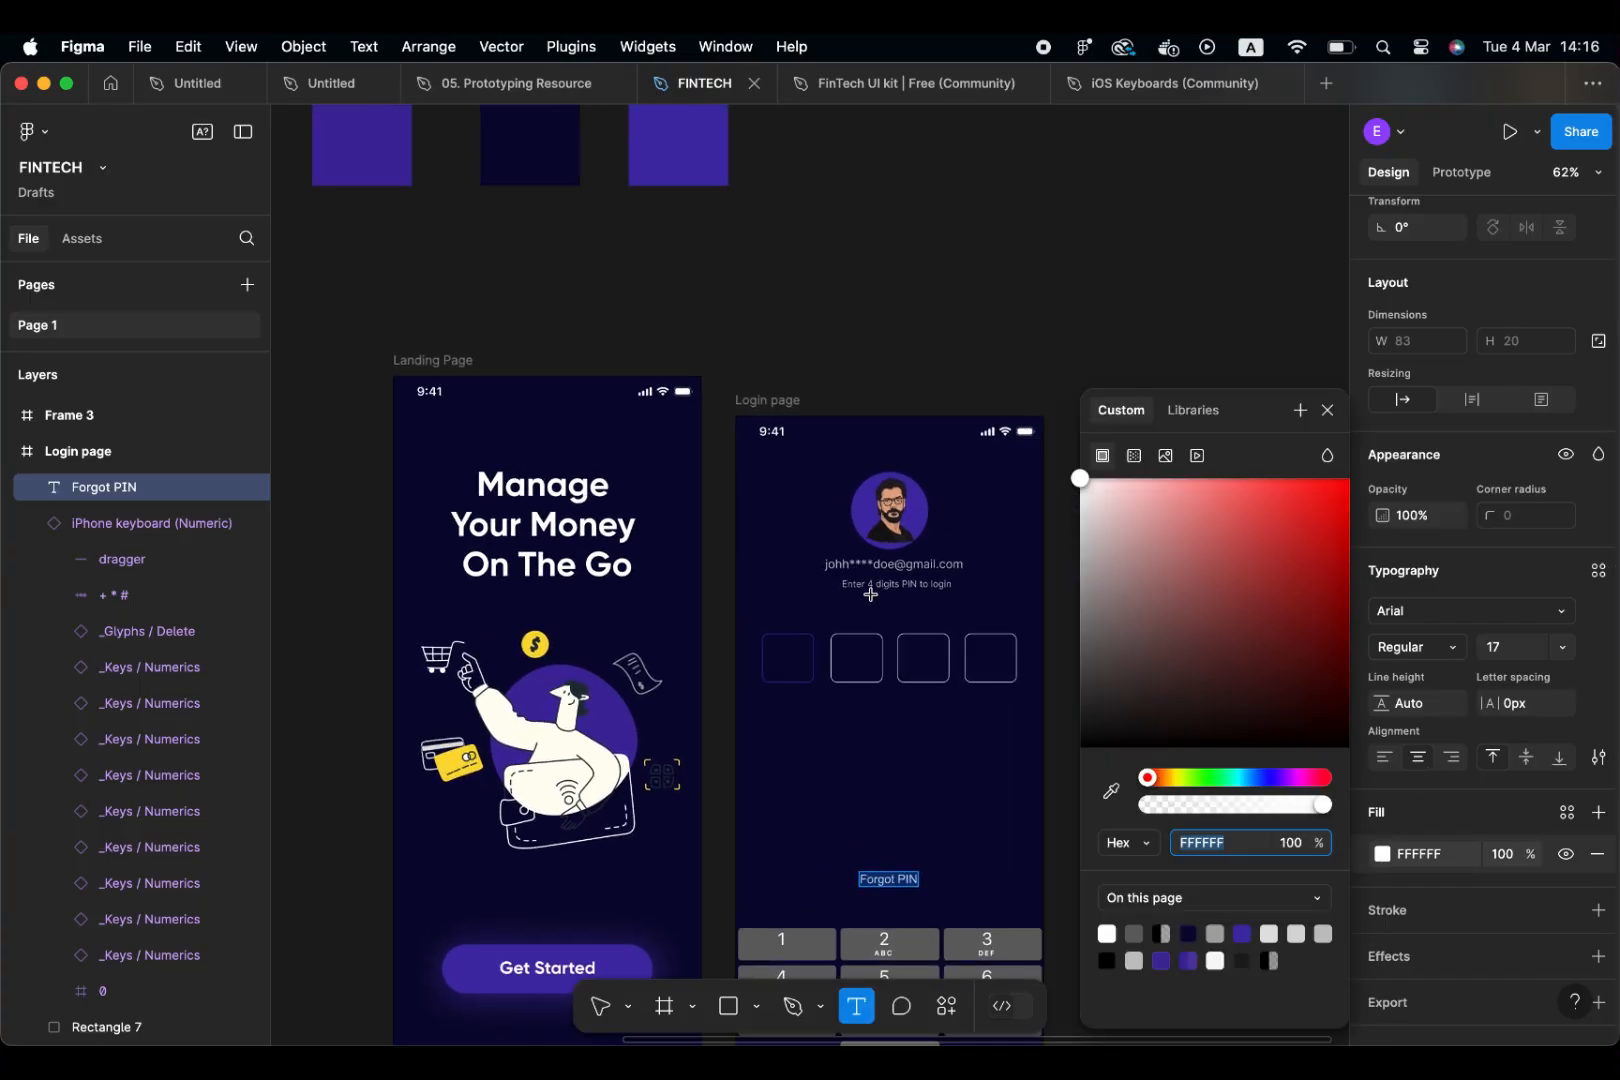
{"action": "left_click", "coordinate": [1110, 791]}
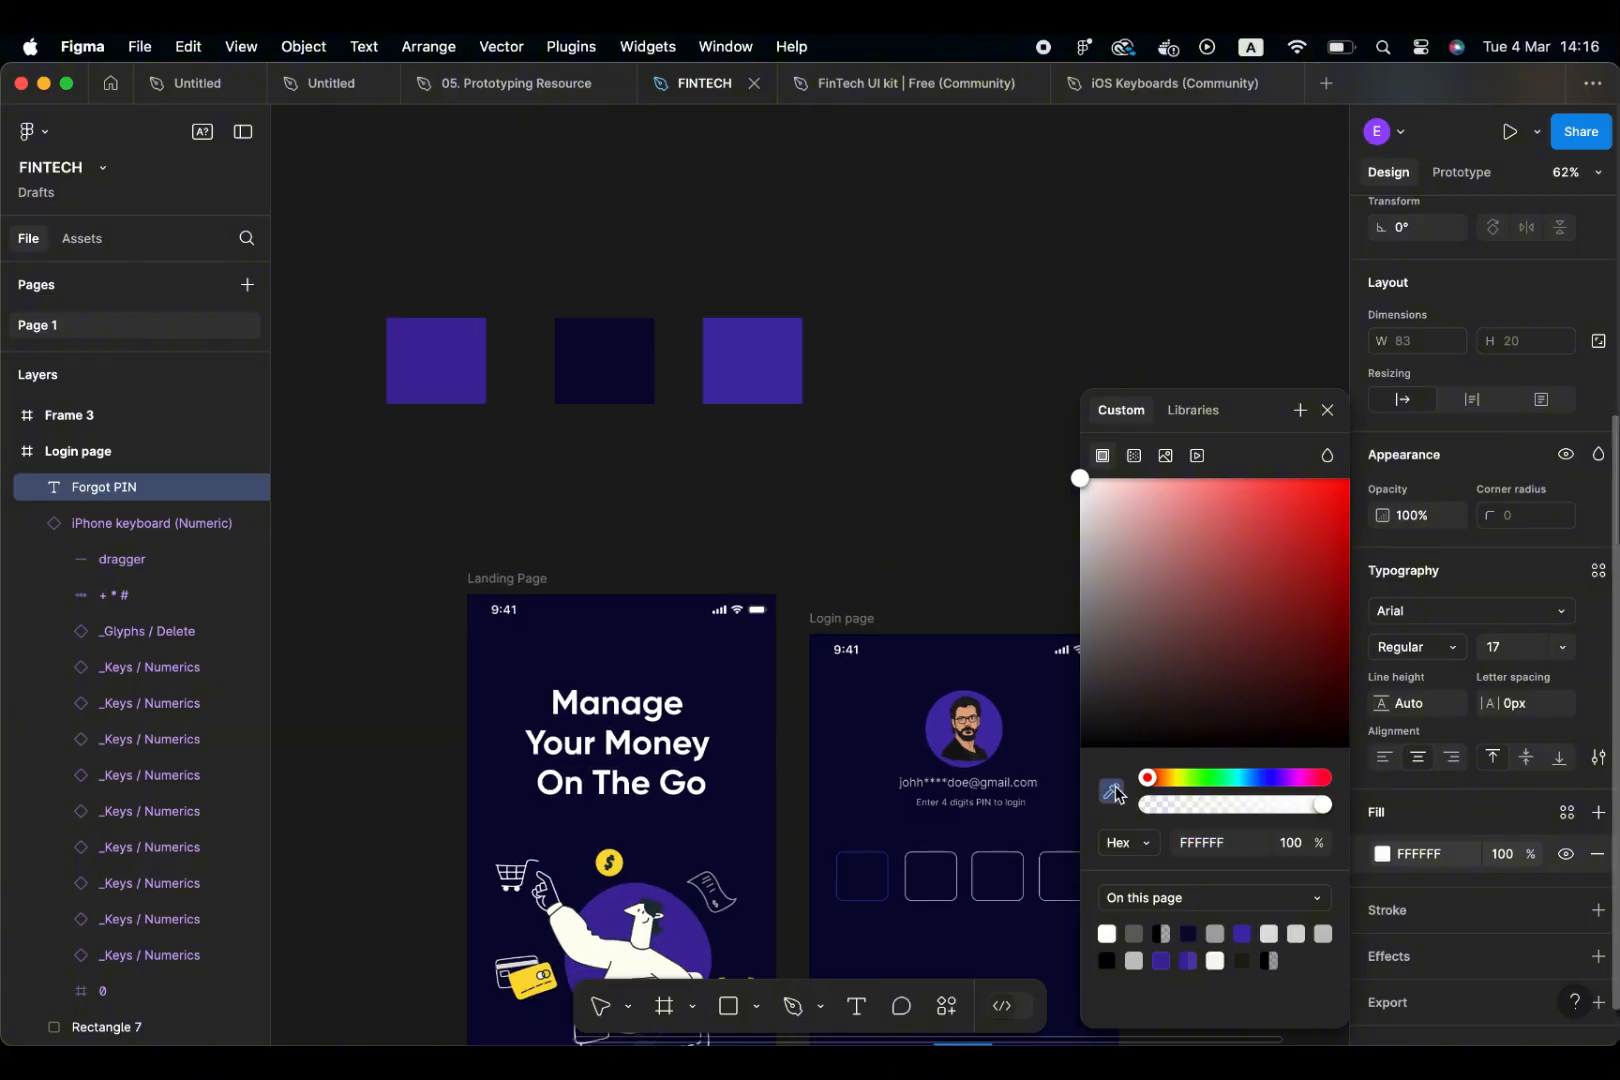
{"action": "left_click", "coordinate": [458, 352]}
{"action": "scroll", "coordinate": [458, 352], "scroll_direction": "down", "scroll_amount": 7}
{"action": "scroll", "coordinate": [458, 352], "scroll_direction": "right", "scroll_amount": 5}
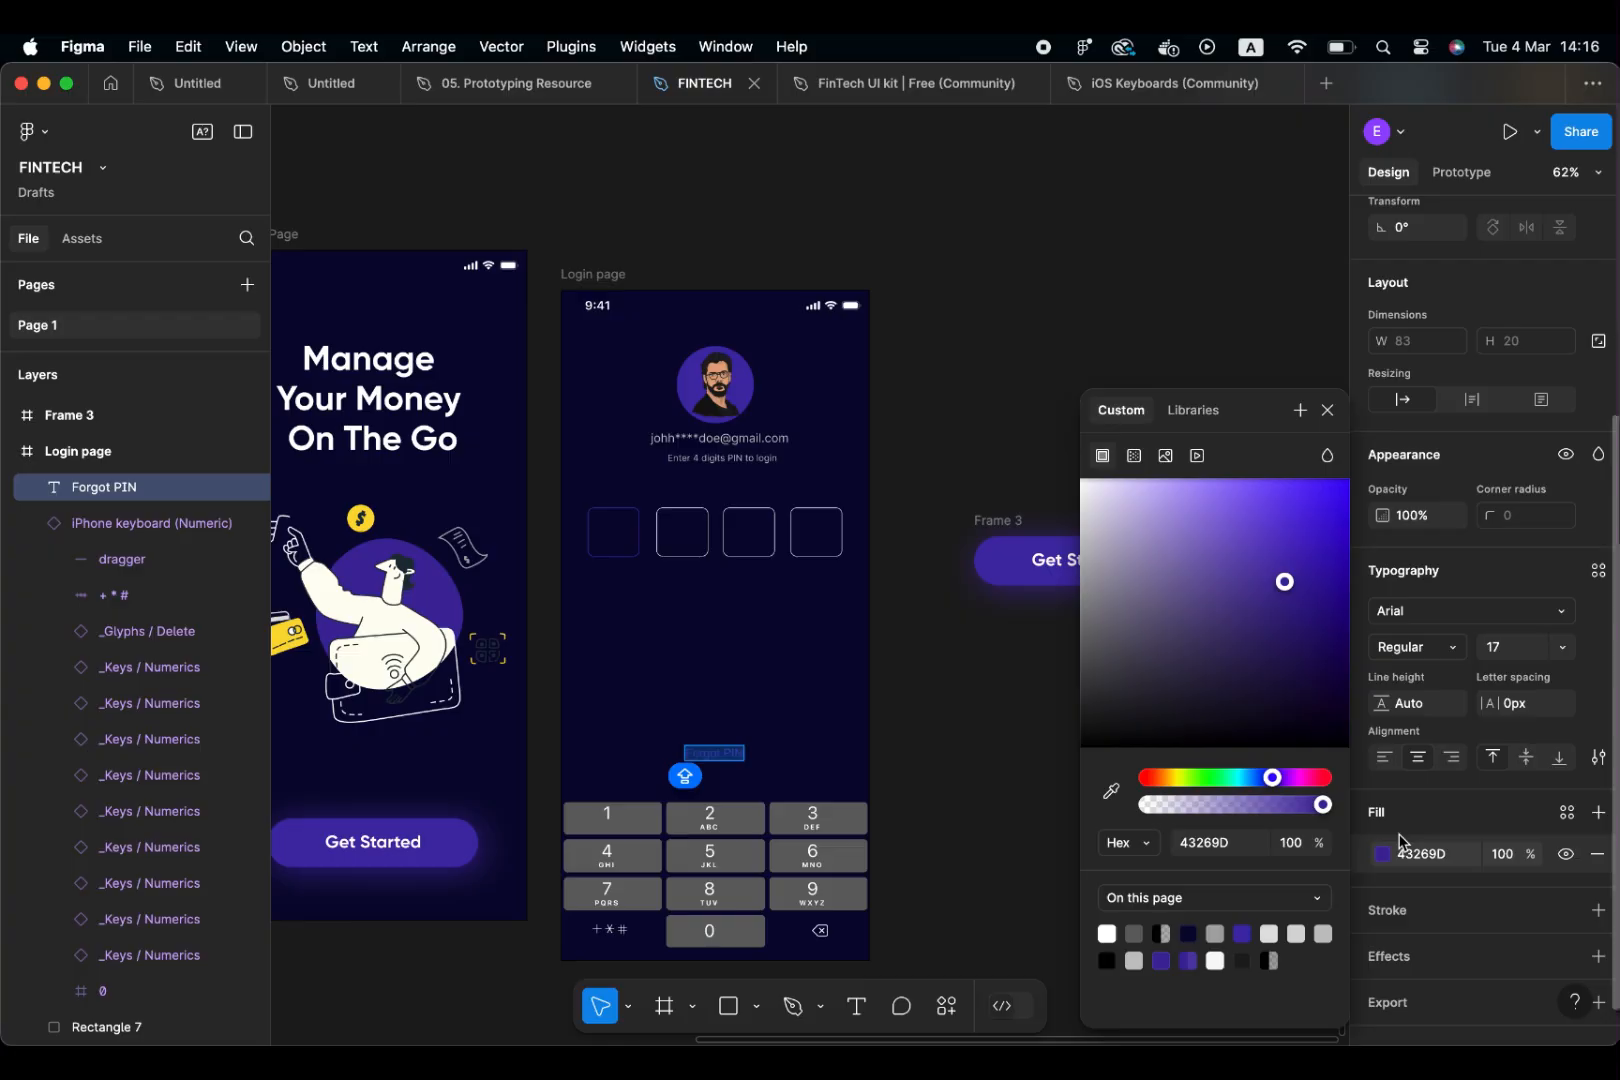
{"action": "left_click", "coordinate": [1430, 857]}
{"action": "left_click", "coordinate": [1480, 913]}
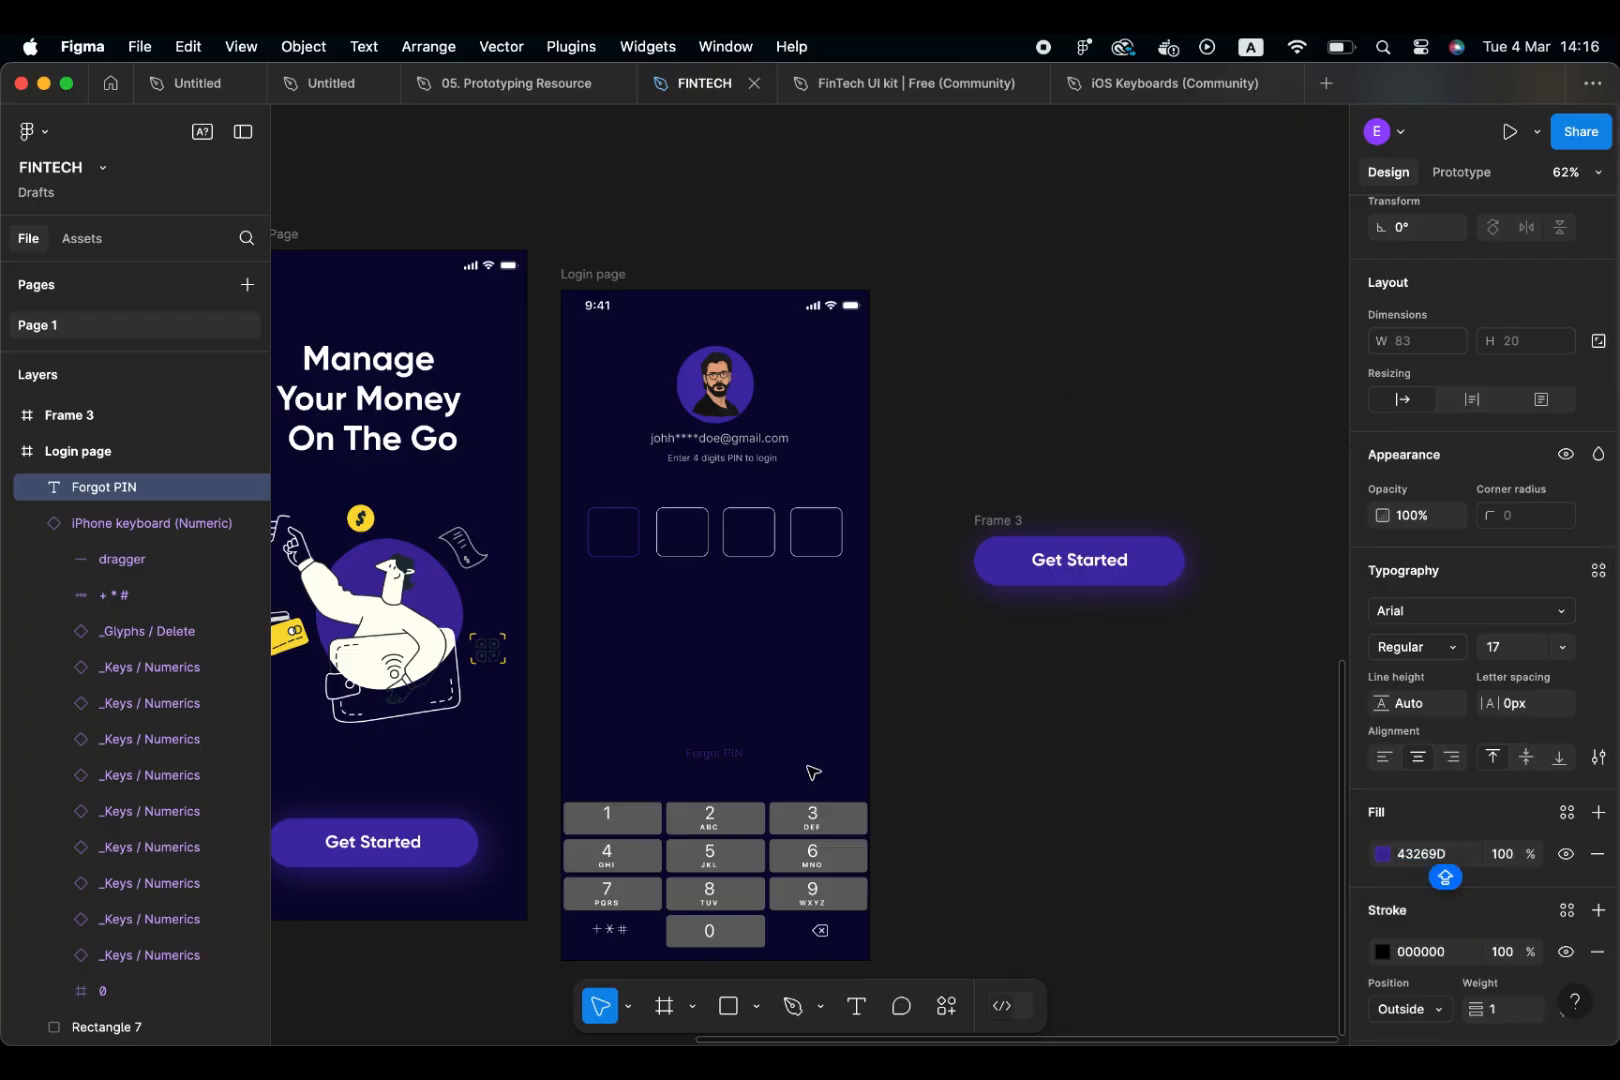
Lighten the "Forgot PIN" text's fill to the pale purple A994E9 and deselect the text
{"action": "double_click", "coordinate": [732, 756]}
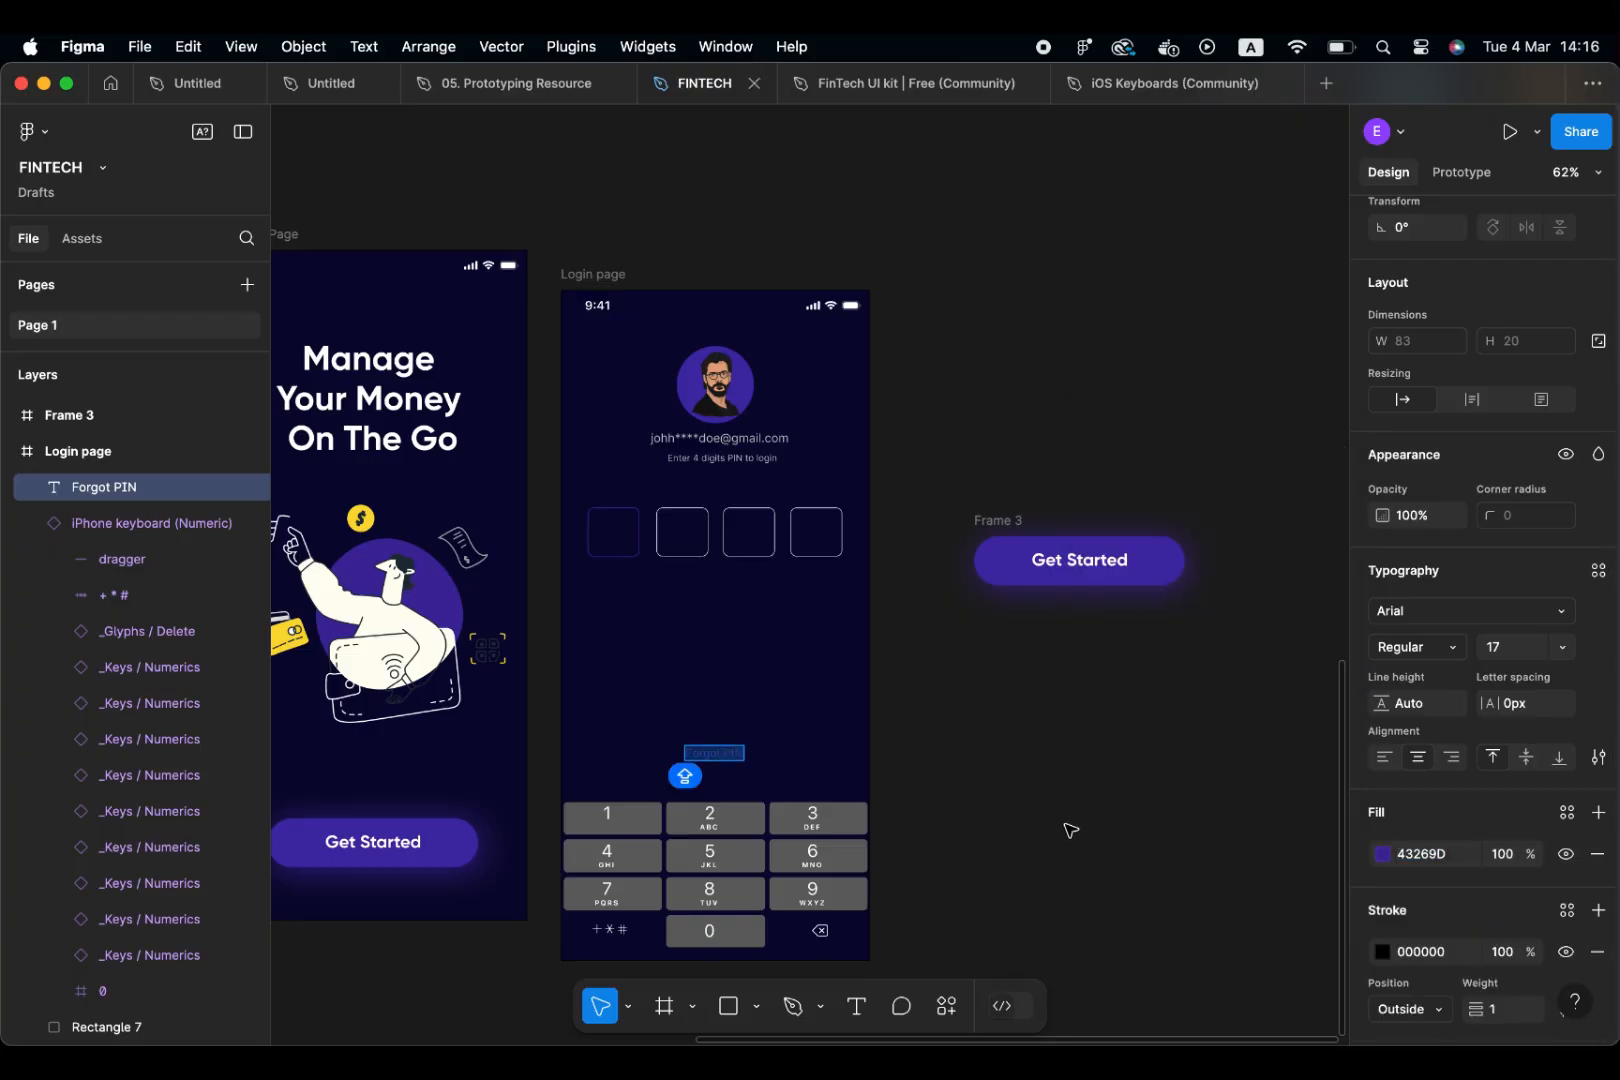
{"action": "left_click", "coordinate": [1383, 854]}
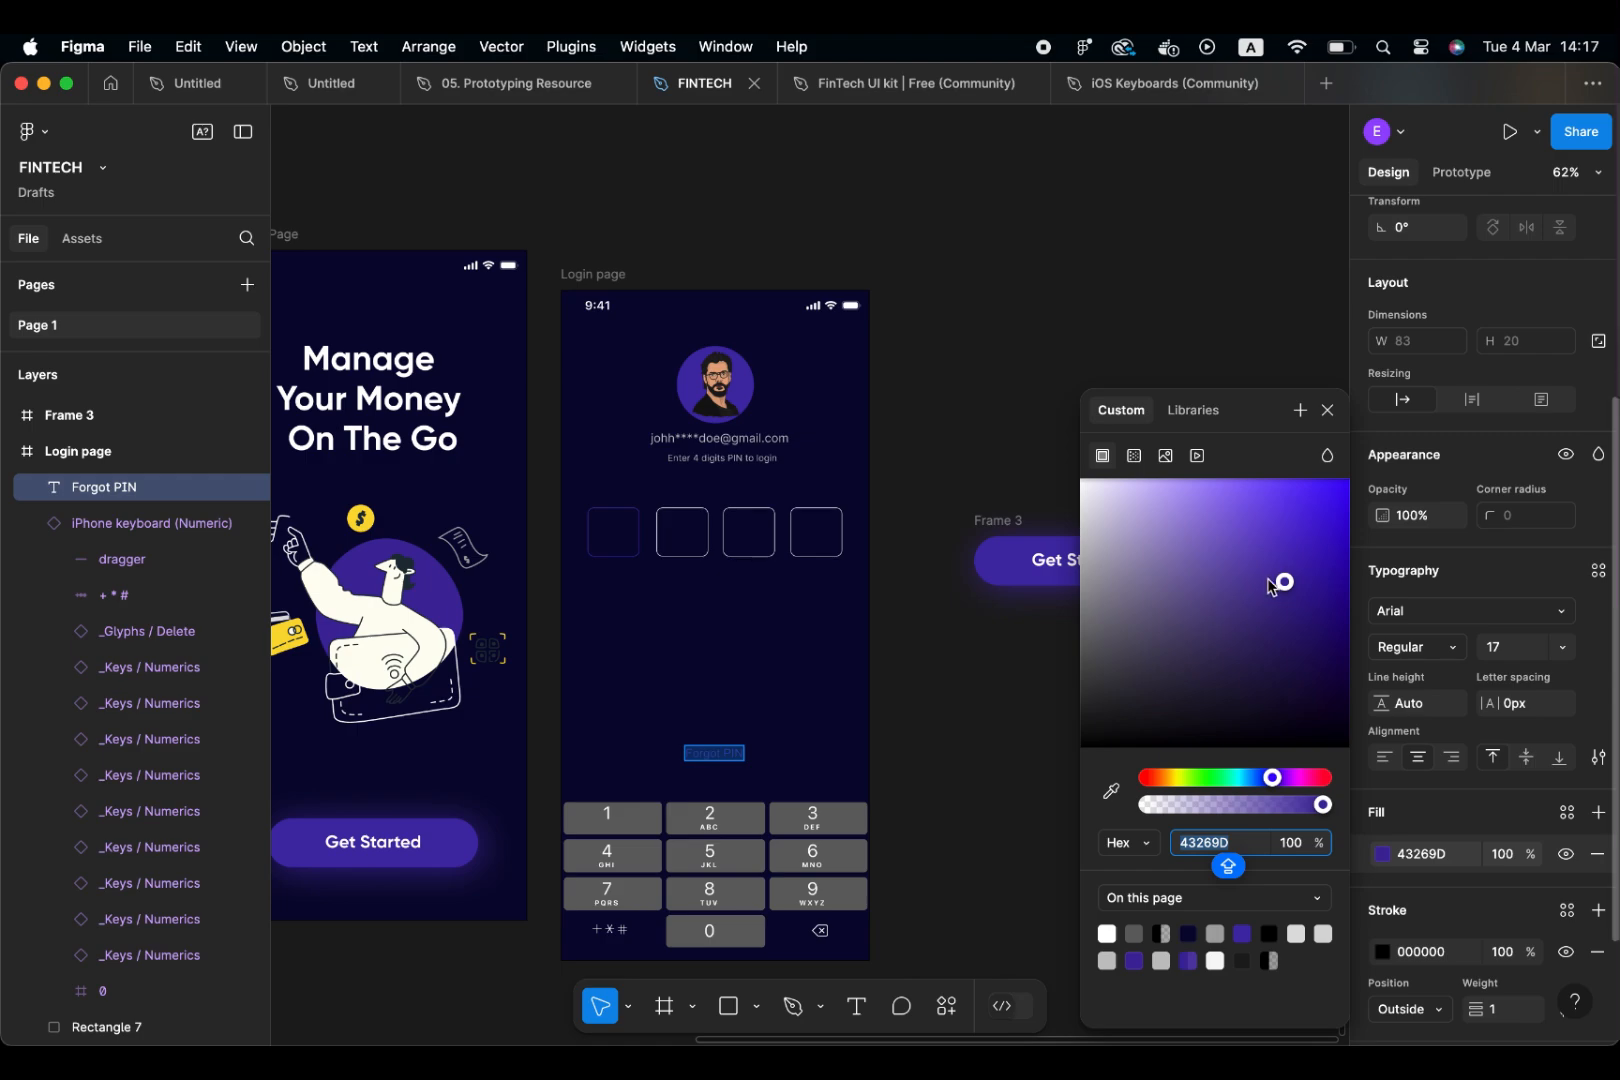
{"action": "left_click_drag", "start_coordinate": [1270, 587], "coordinate": [1231, 594]}
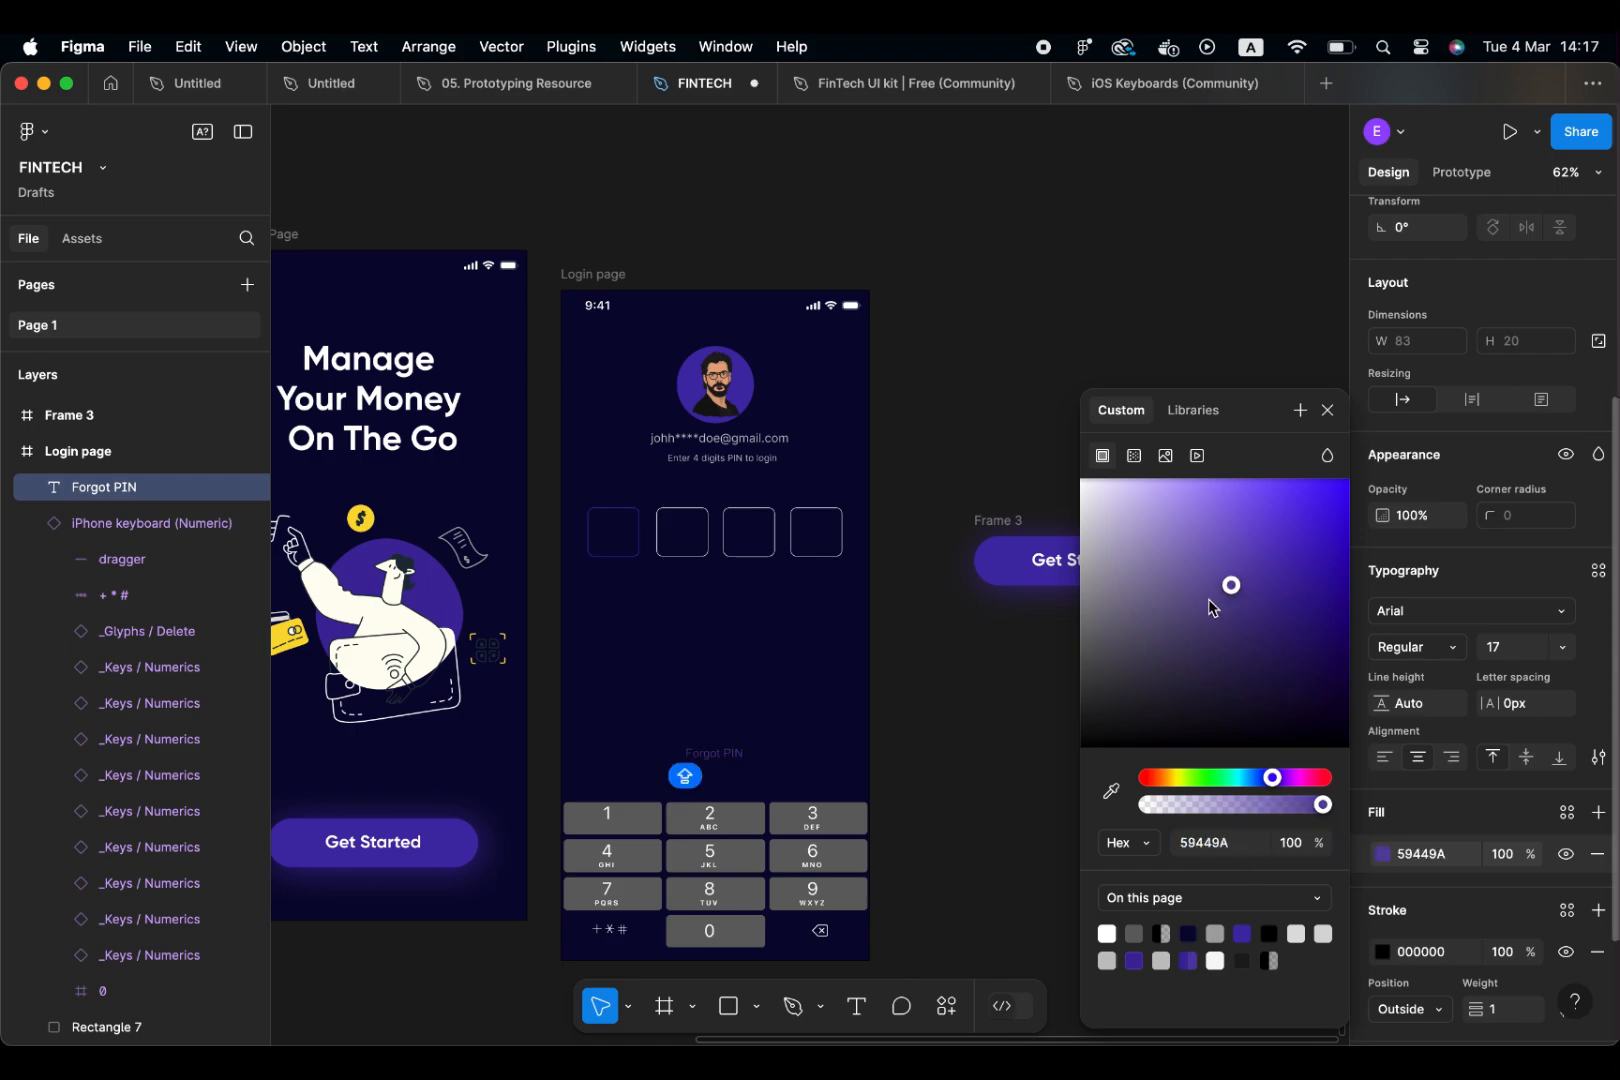
{"action": "left_click", "coordinate": [1187, 592]}
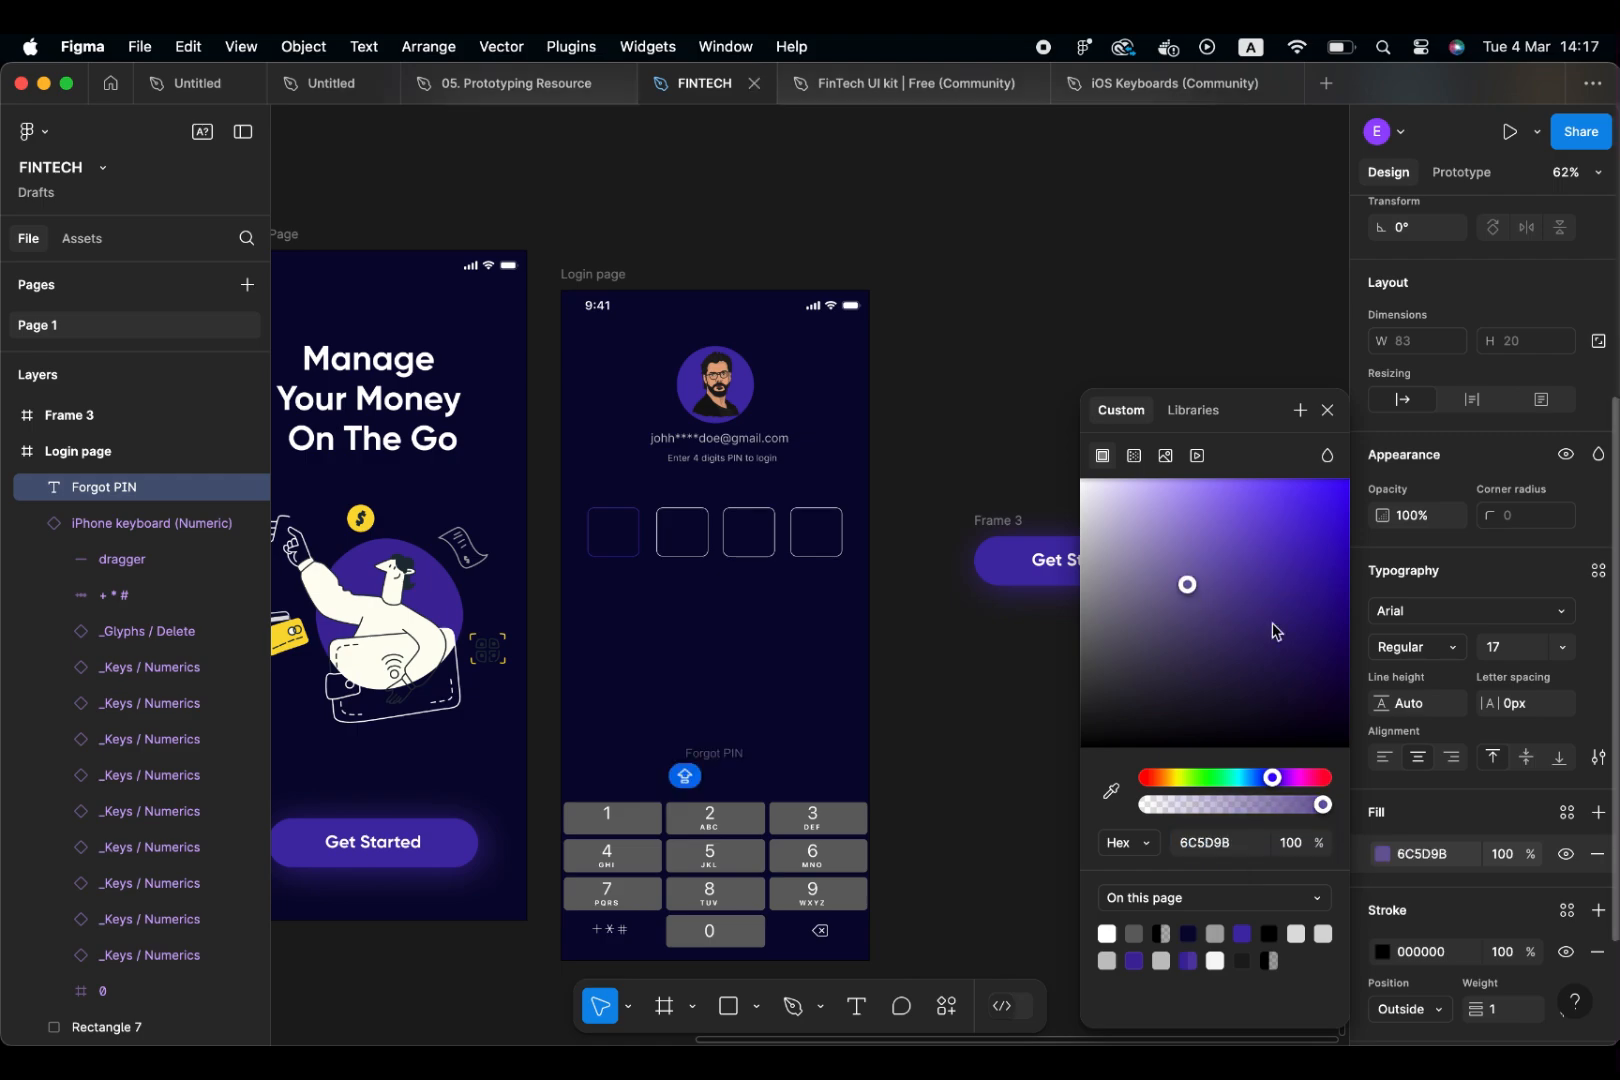
{"action": "left_click", "coordinate": [1200, 527]}
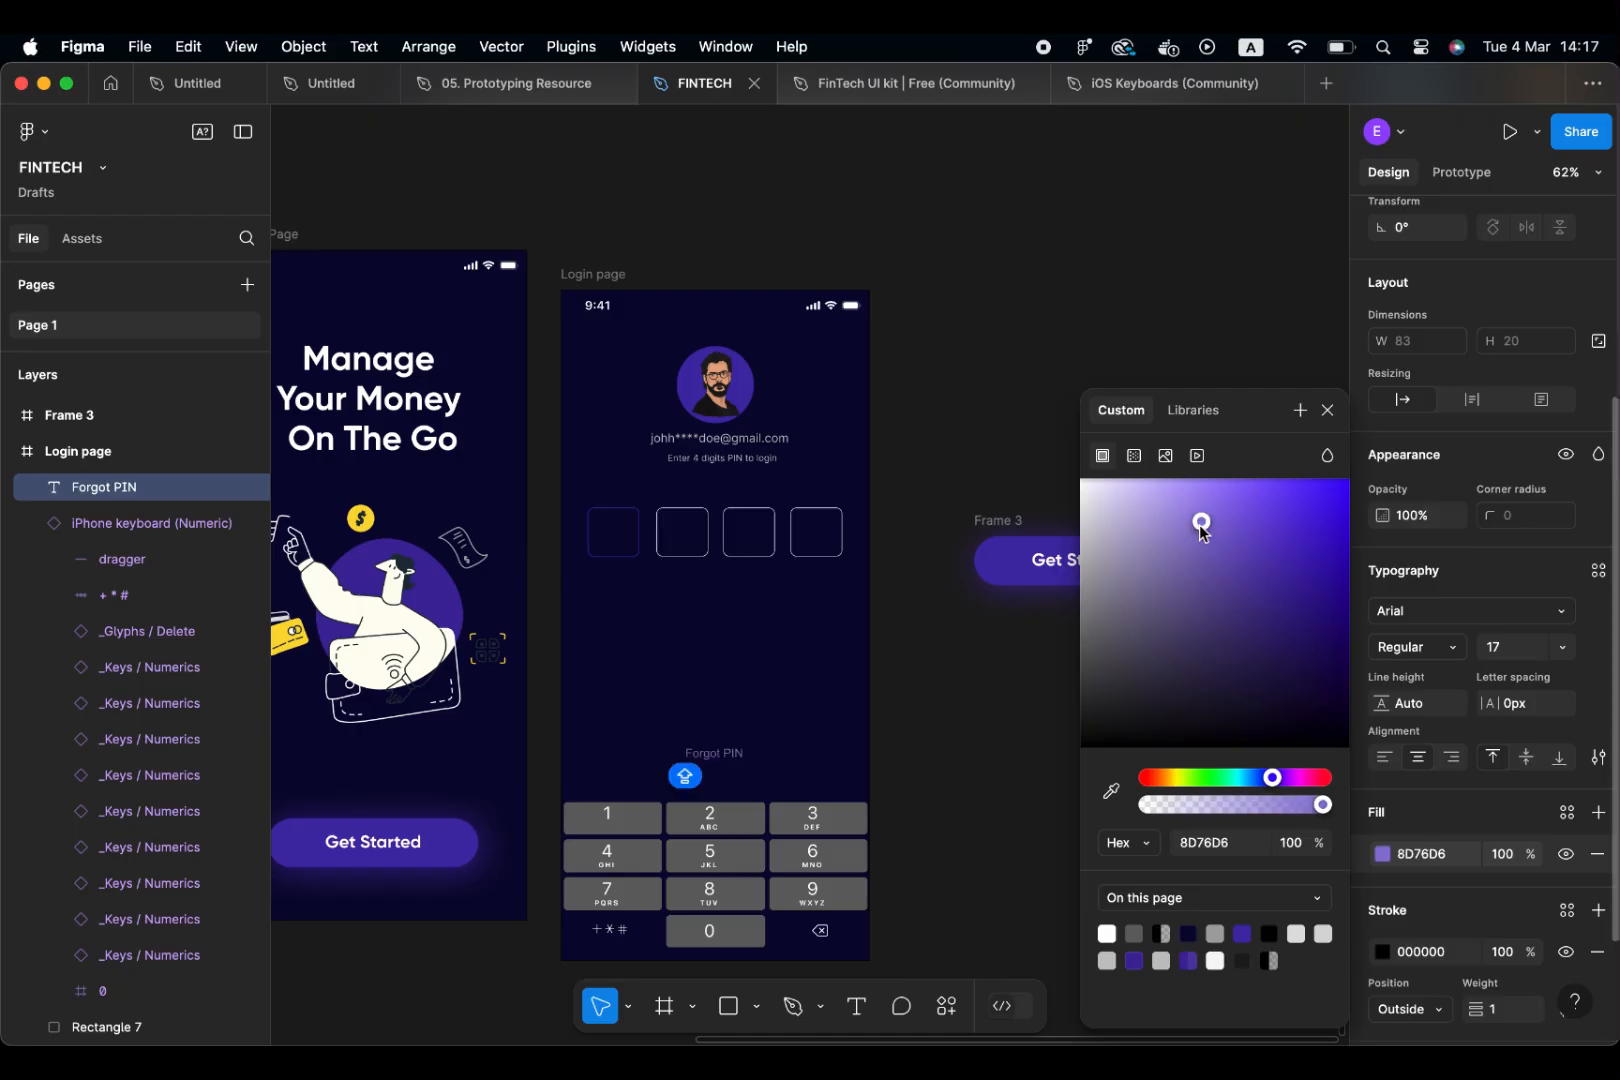
{"action": "left_click_drag", "start_coordinate": [1201, 527], "coordinate": [1178, 507]}
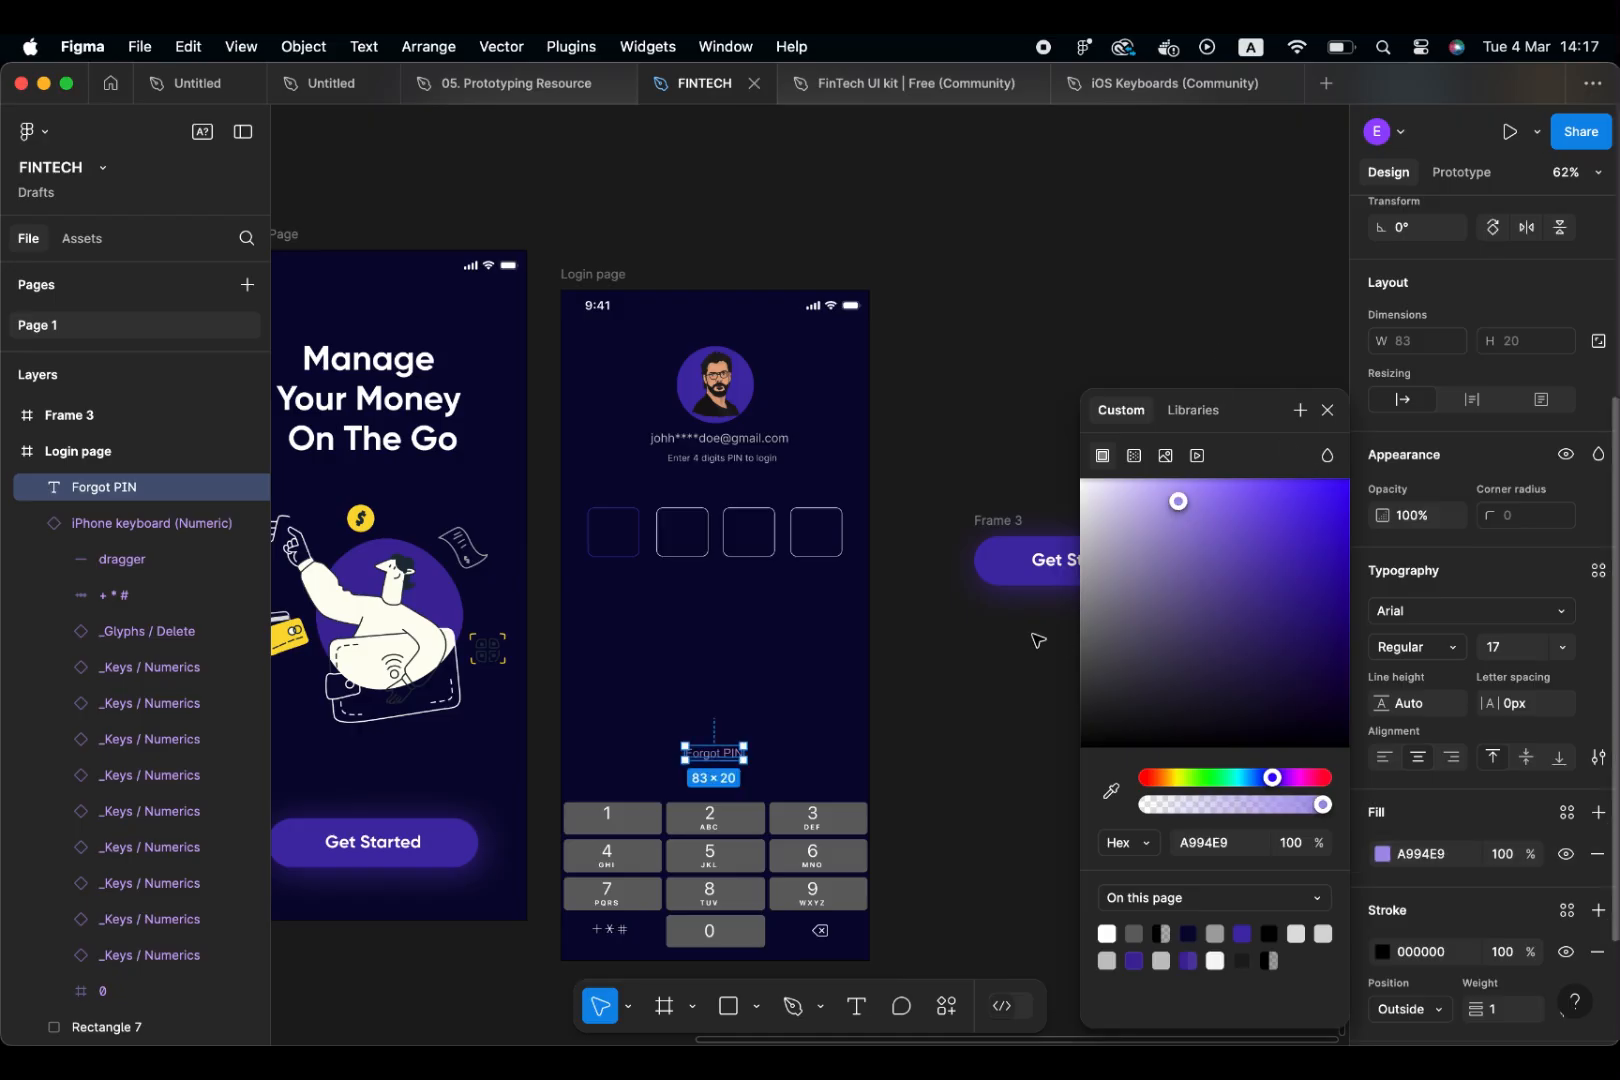
{"action": "left_click", "coordinate": [1327, 410]}
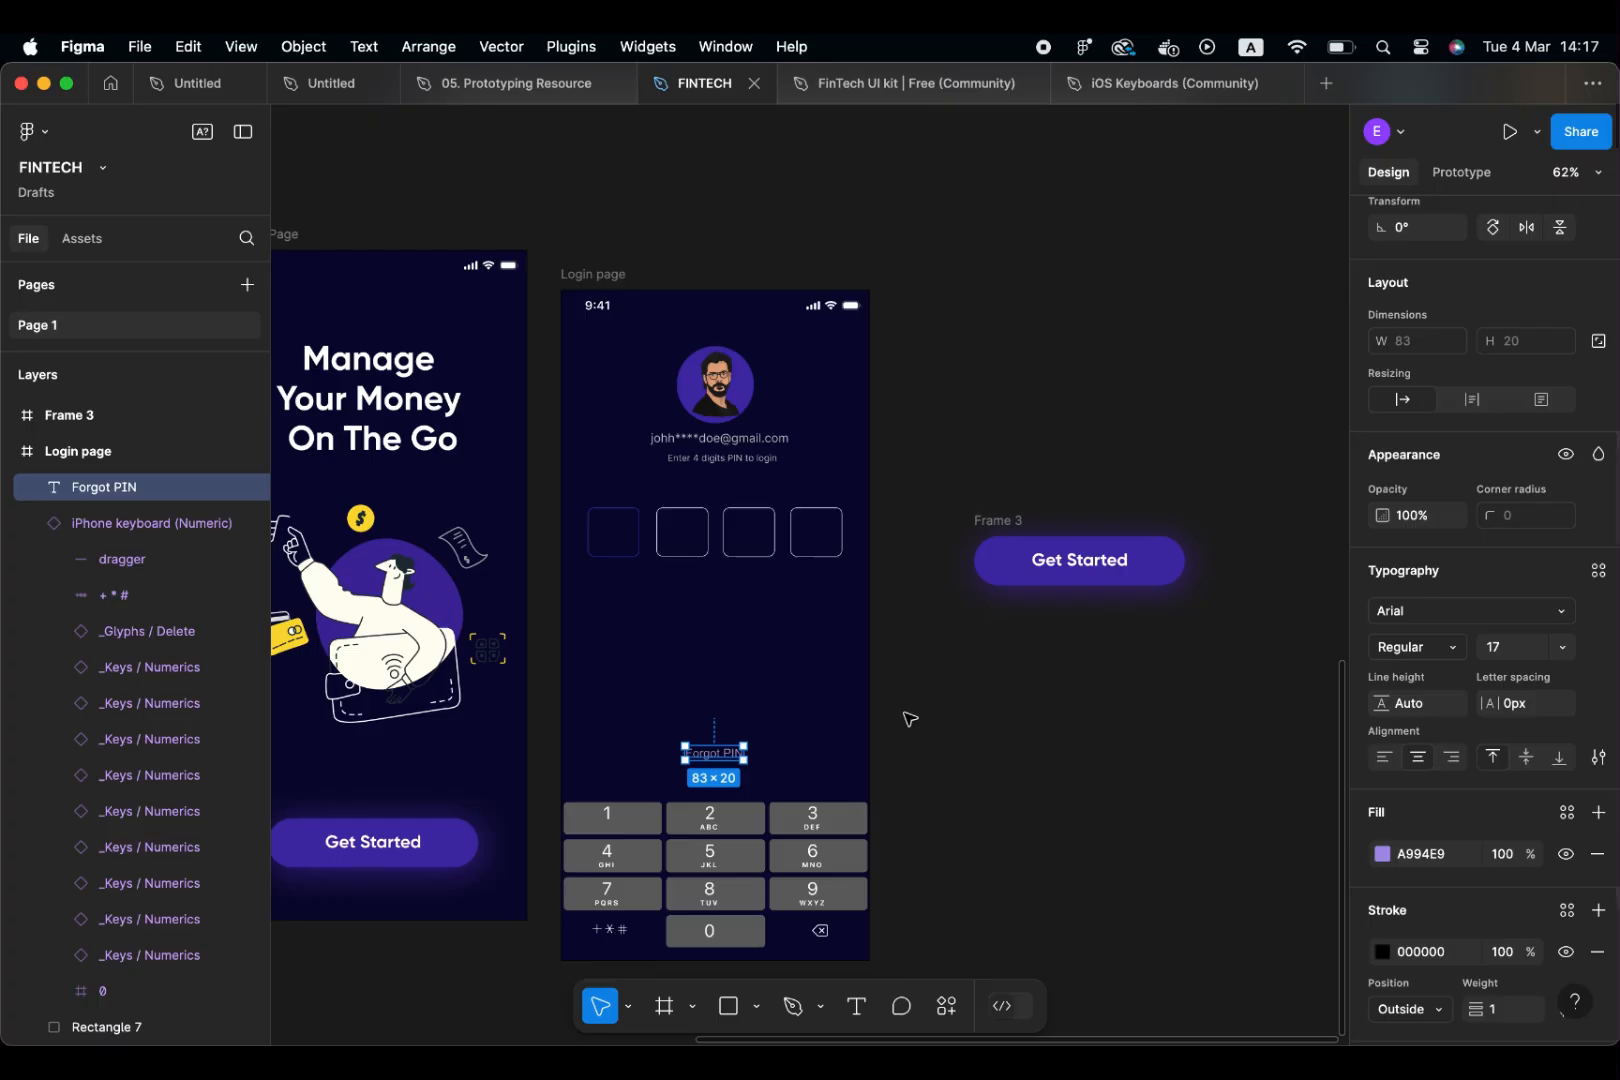
{"action": "left_click", "coordinate": [690, 720]}
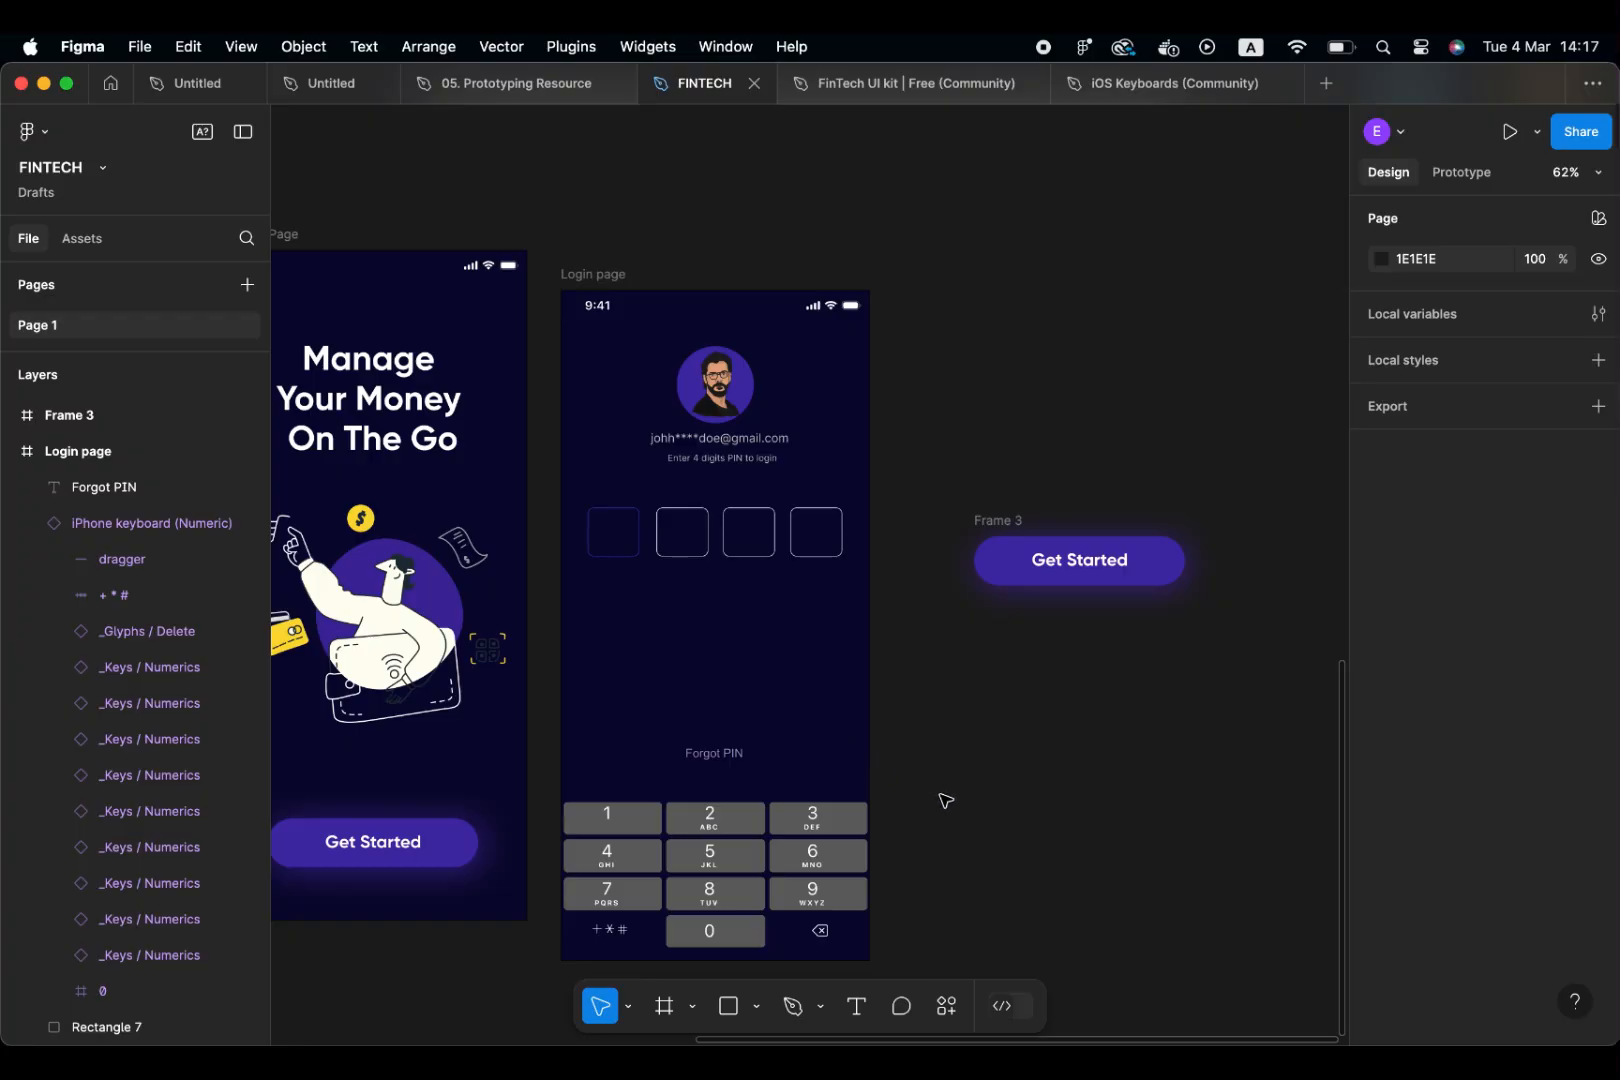
Add the text "Secure input mode is active" between "Forgot PIN" and the numeric keyboard, positioned at about X 128, Y 692
{"action": "key", "text": "t"}
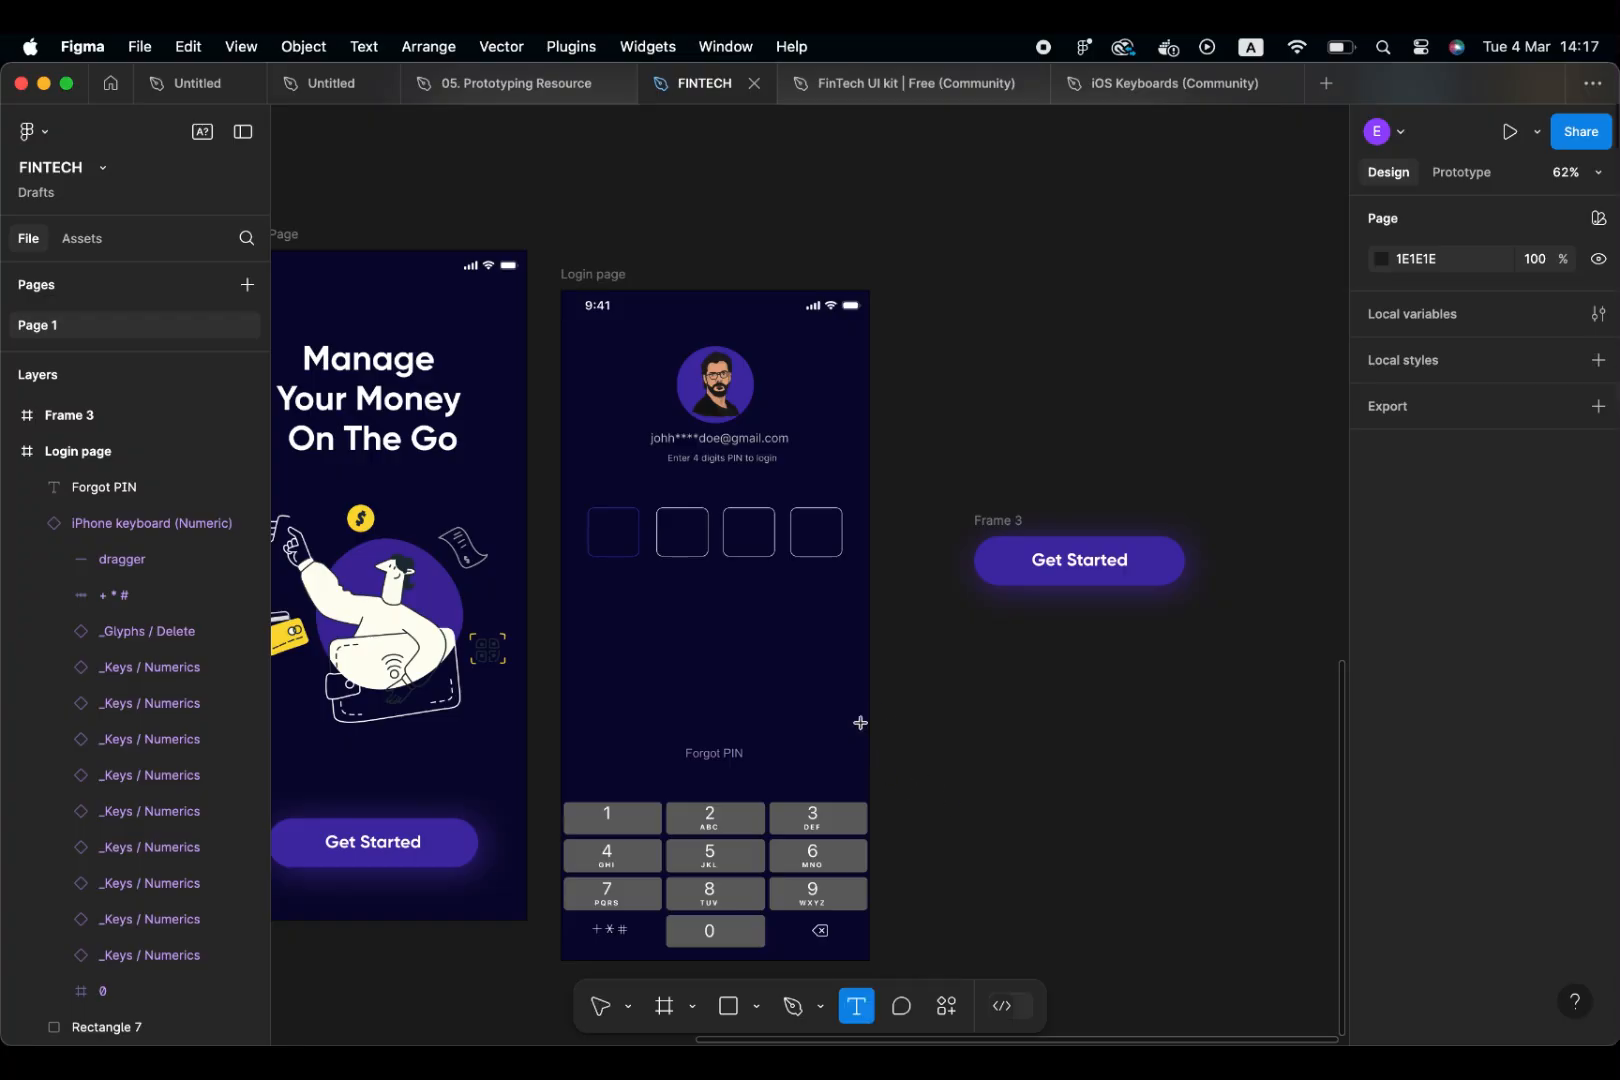
{"action": "left_click", "coordinate": [639, 780]}
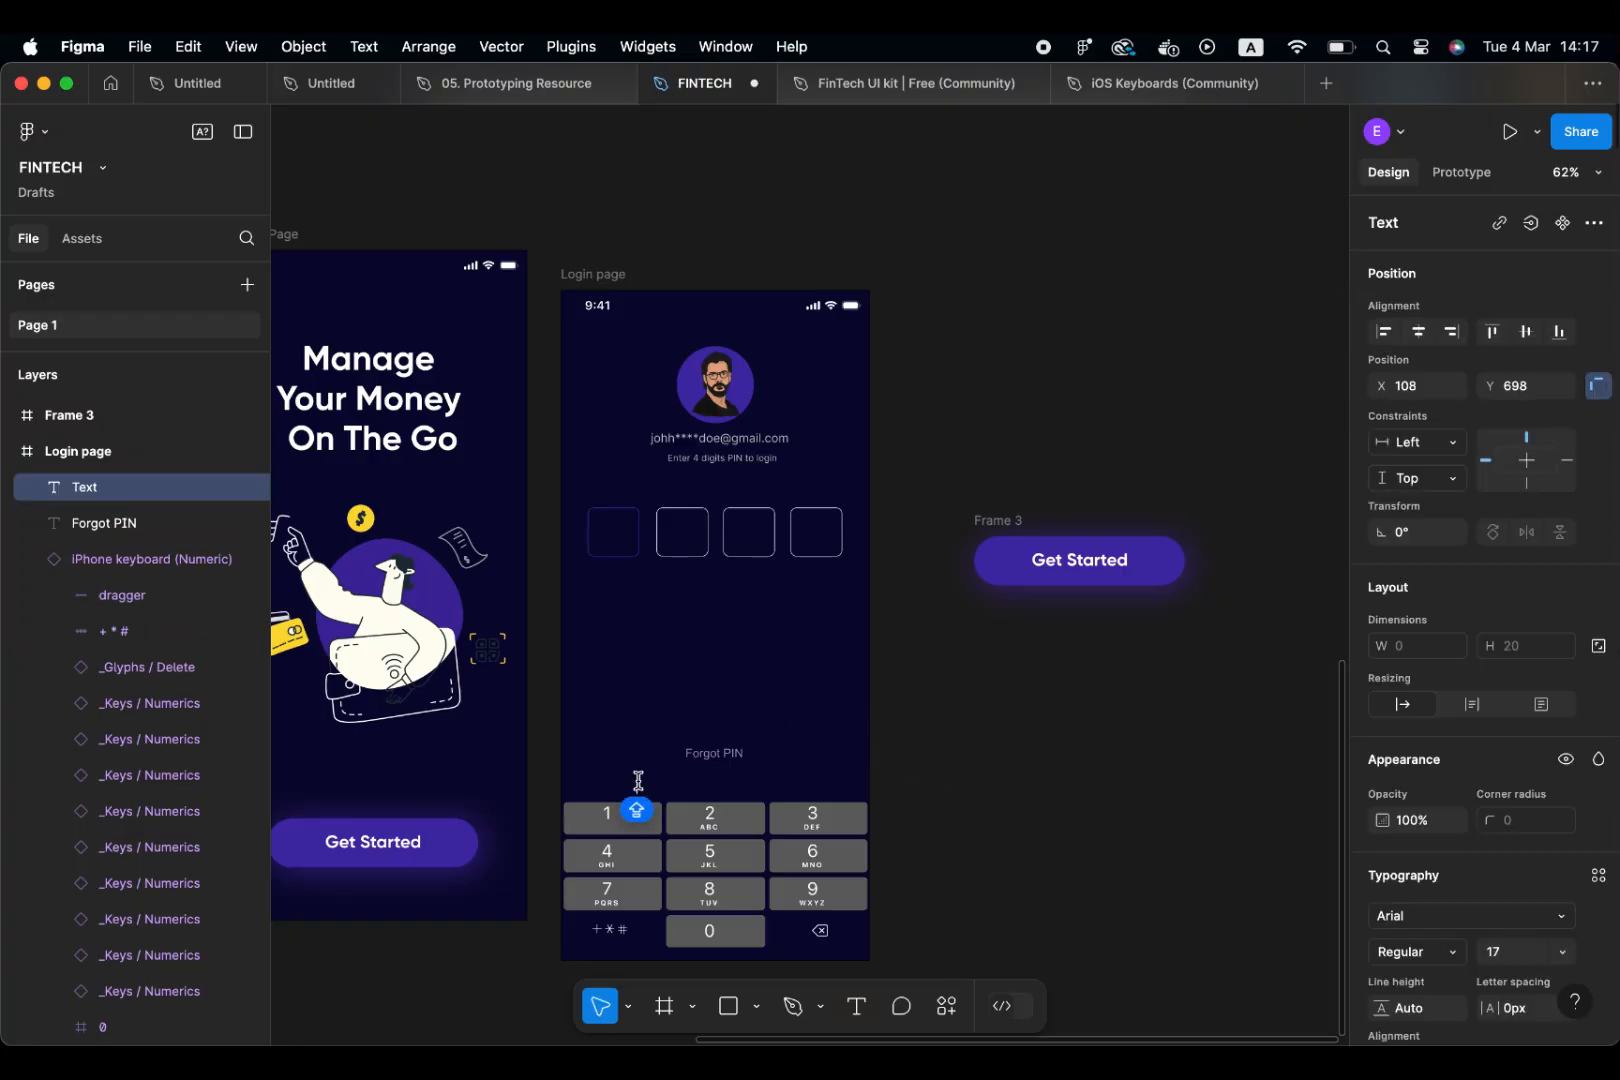
{"action": "type", "text": "Secure input mod"}
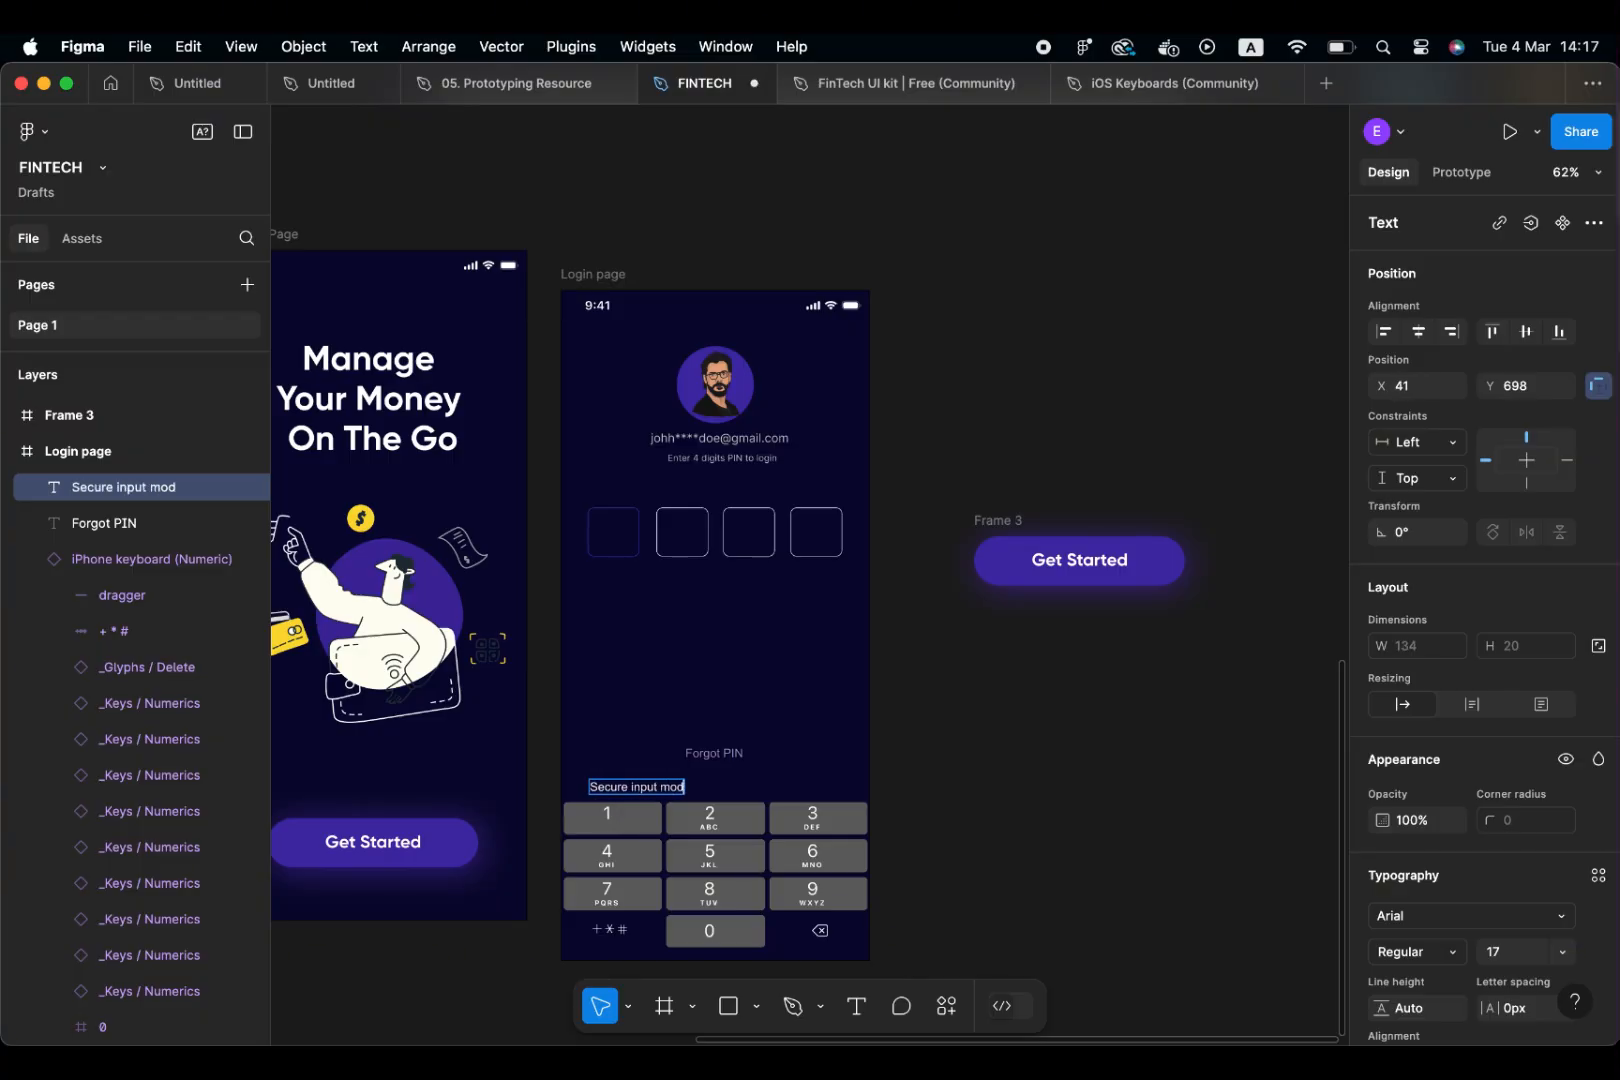
{"action": "type", "text": "e is active"}
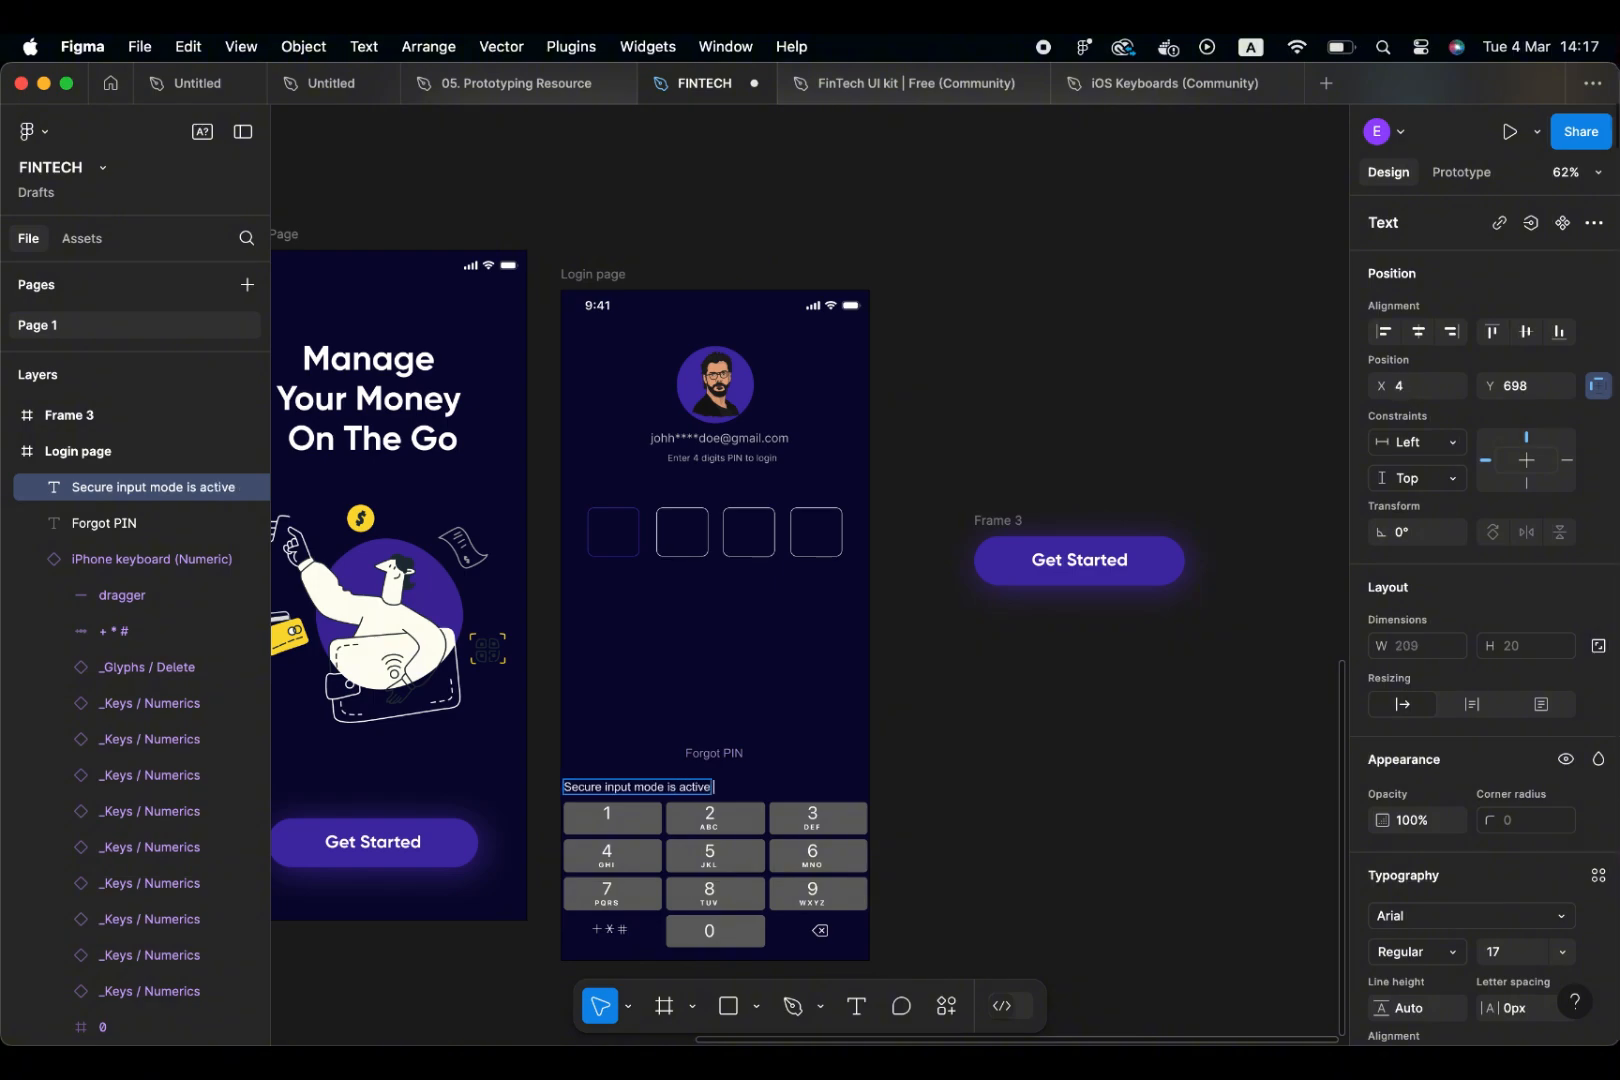
{"action": "key", "text": "Escape"}
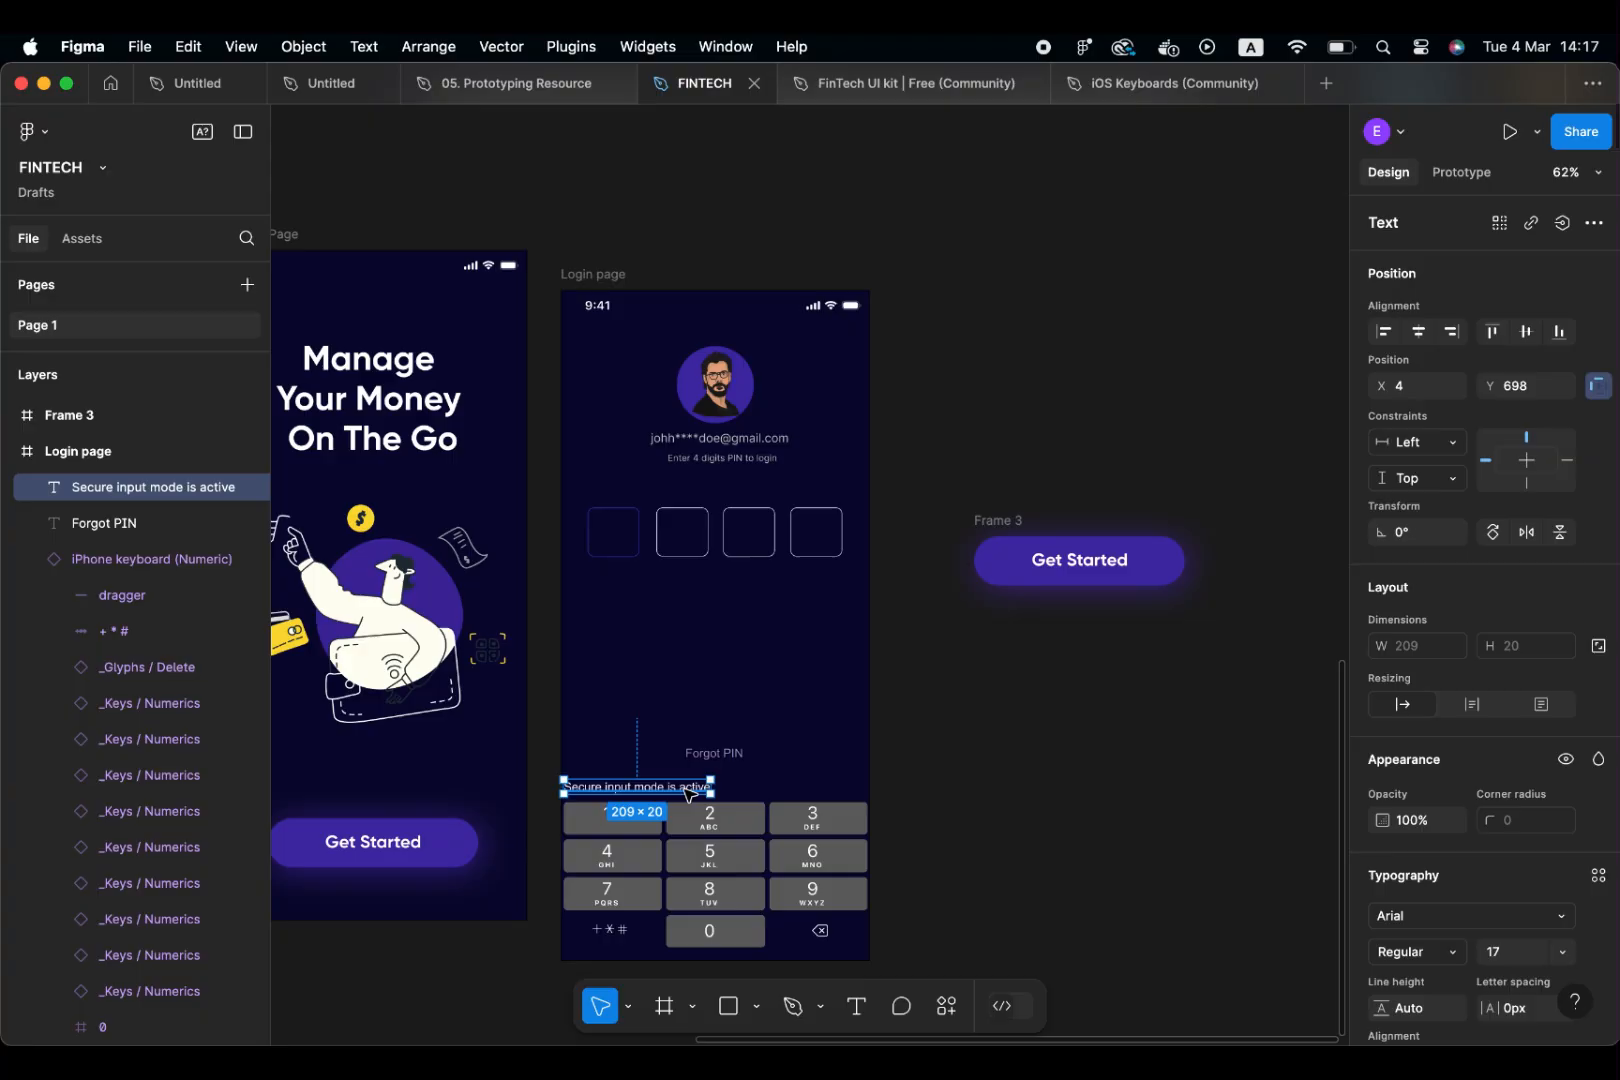
{"action": "left_click_drag", "start_coordinate": [683, 793], "coordinate": [761, 780]}
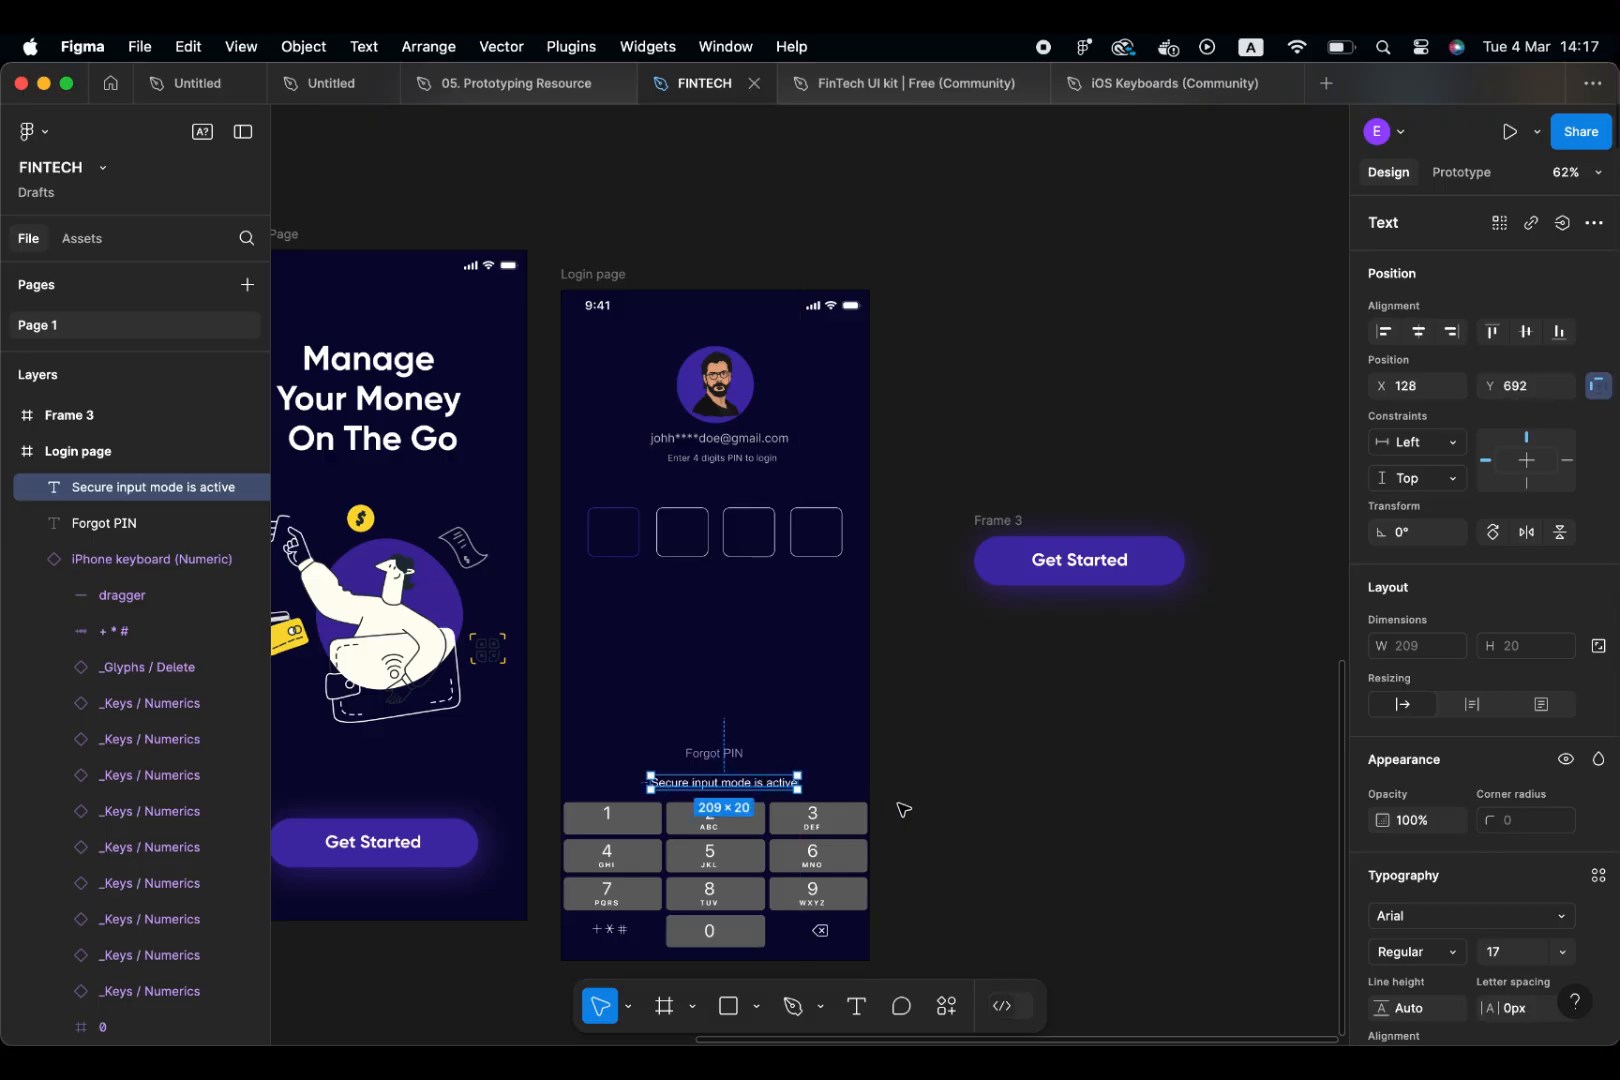
Wrap the "Secure input mode is active" text in a frame and add a fill to that frame
{"action": "right_click", "coordinate": [782, 784]}
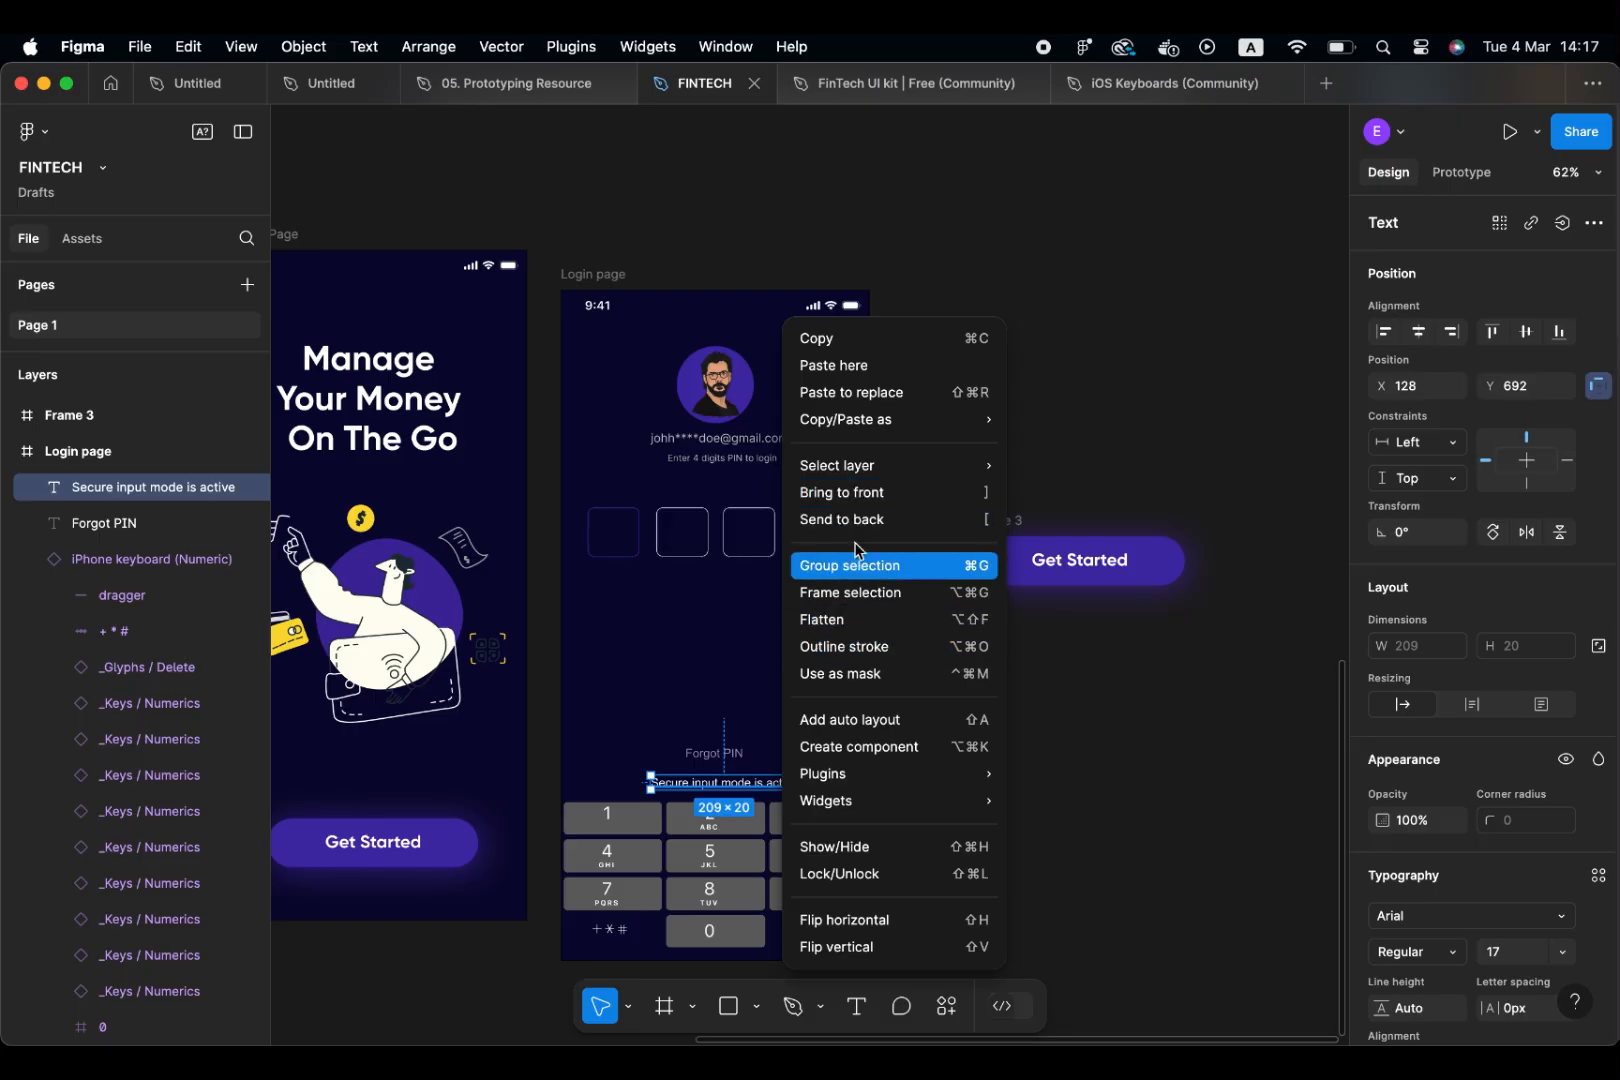
{"action": "mouse_move", "coordinate": [851, 433]}
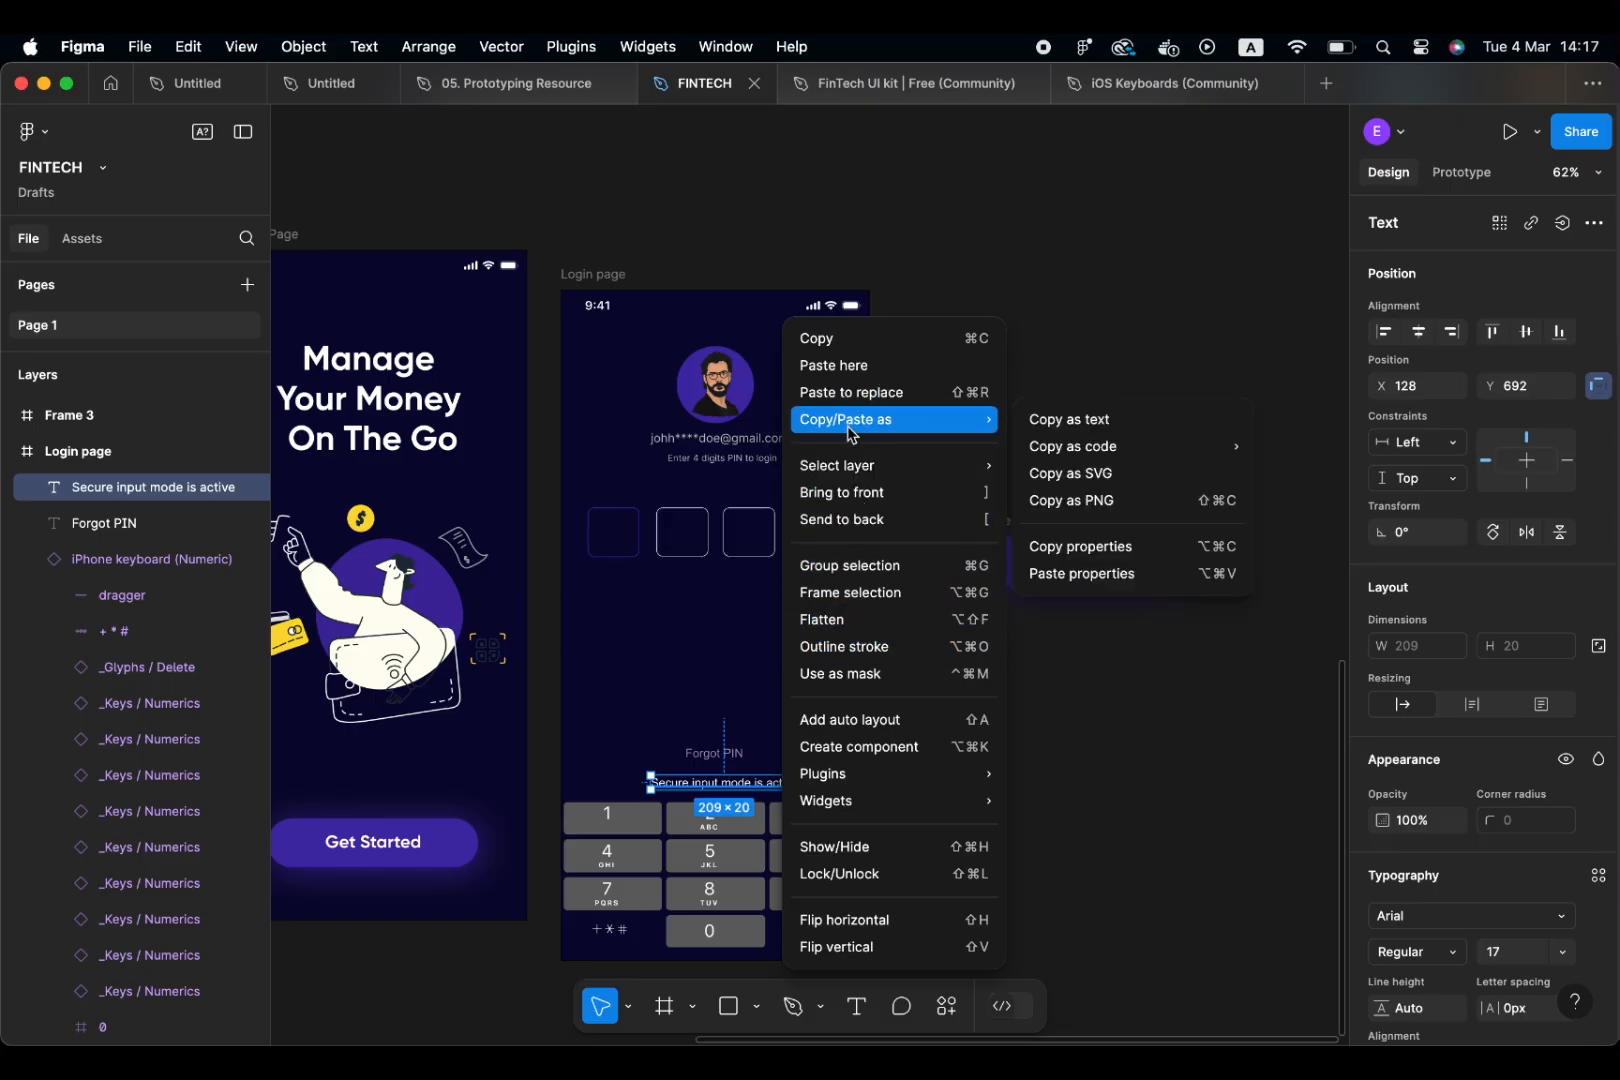
{"action": "left_click", "coordinate": [866, 593]}
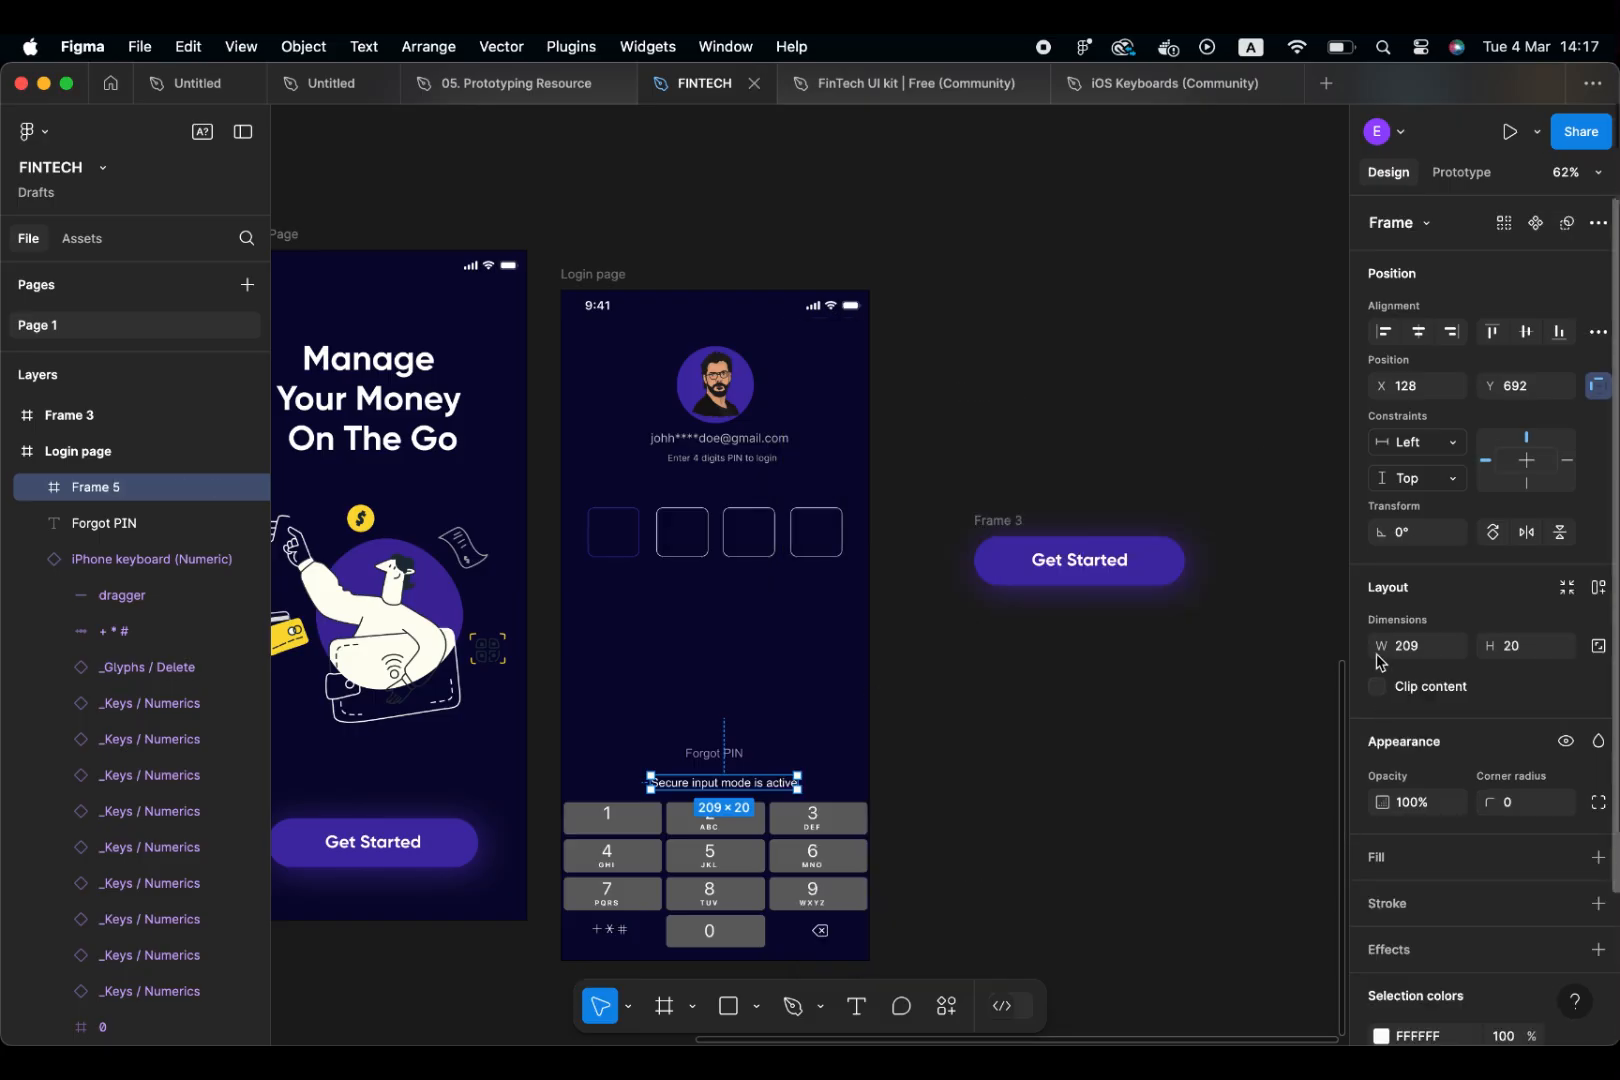
{"action": "scroll", "coordinate": [1456, 758], "scroll_direction": "down", "scroll_amount": 3}
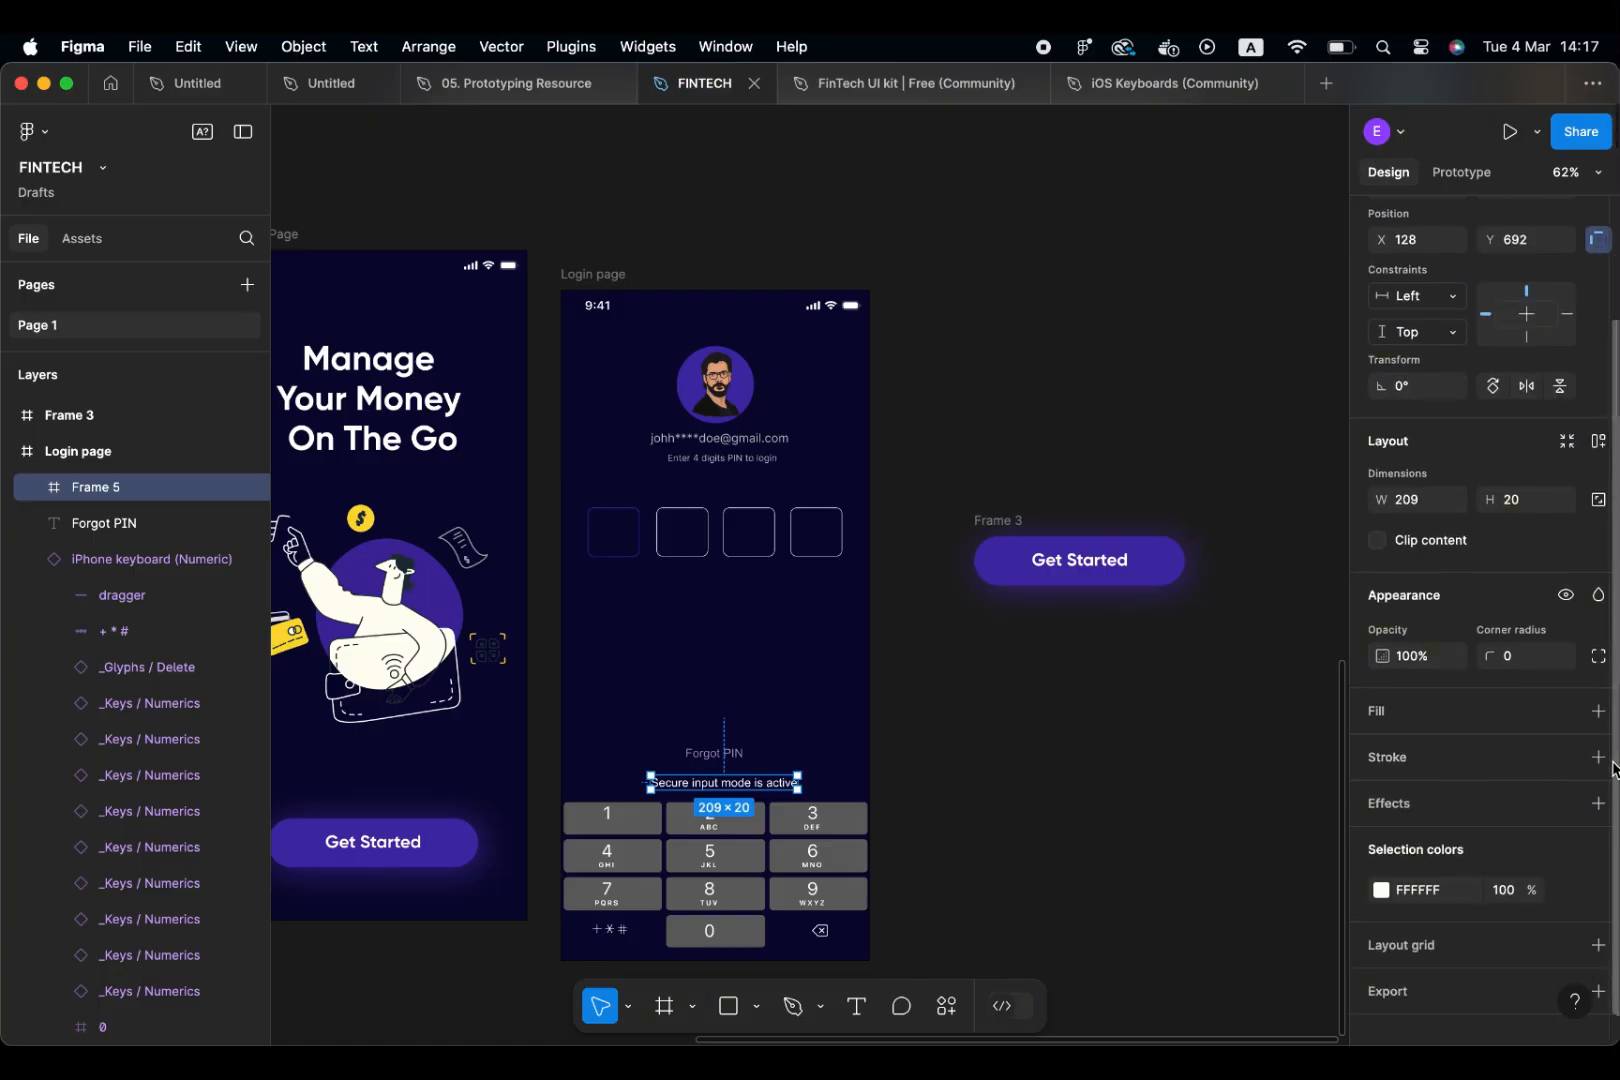
{"action": "left_click", "coordinate": [1598, 711]}
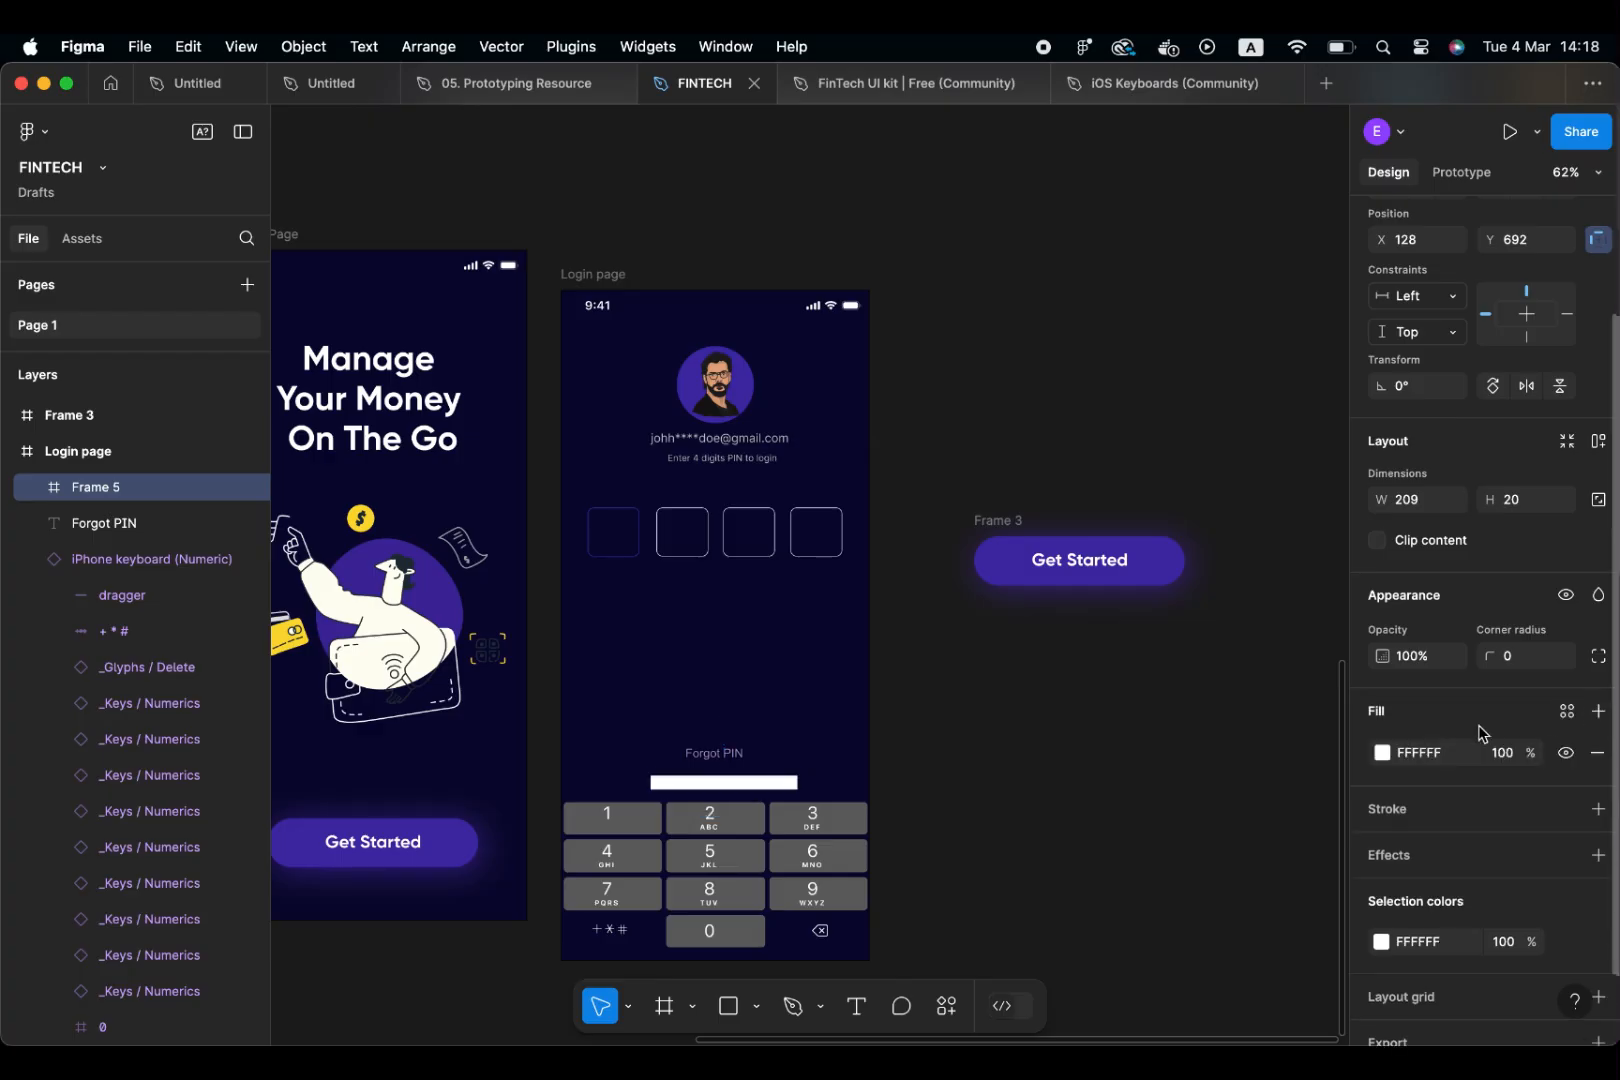
Change the text frame's fill to purple 452BAA, sampled from the third colour swatch above the pages
{"action": "left_click", "coordinate": [1385, 753]}
{"action": "left_click_drag", "start_coordinate": [1224, 705], "coordinate": [1074, 695]}
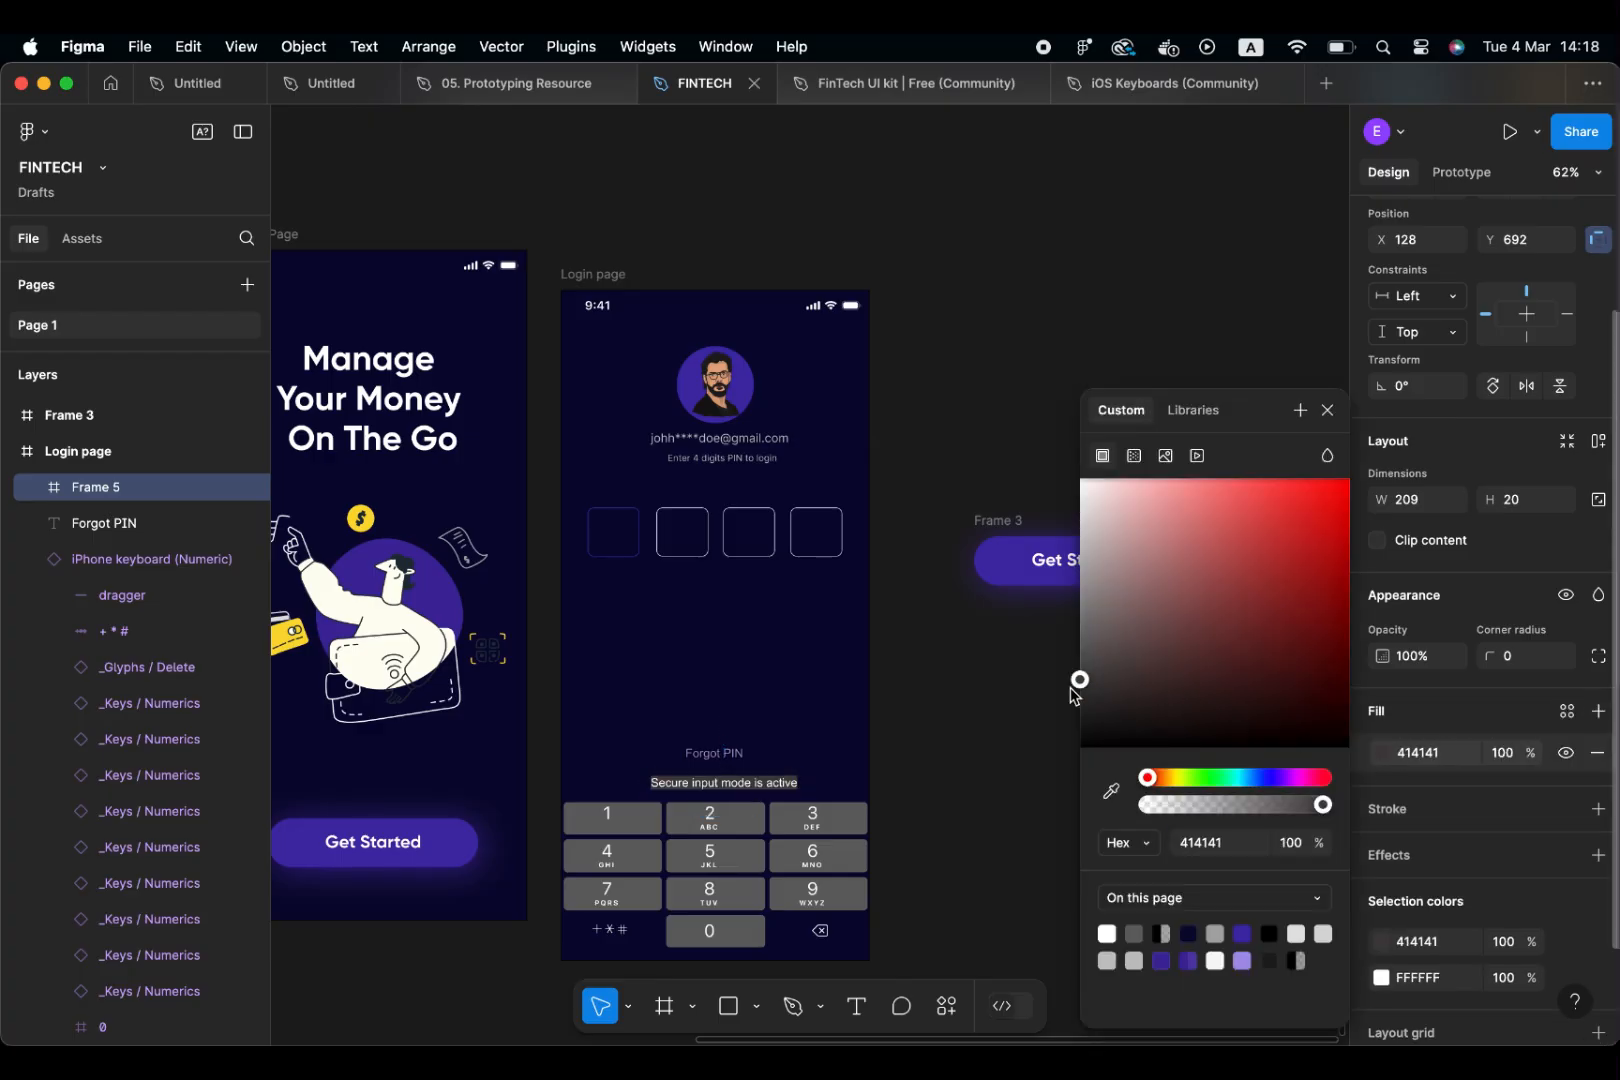
{"action": "left_click", "coordinate": [1110, 791]}
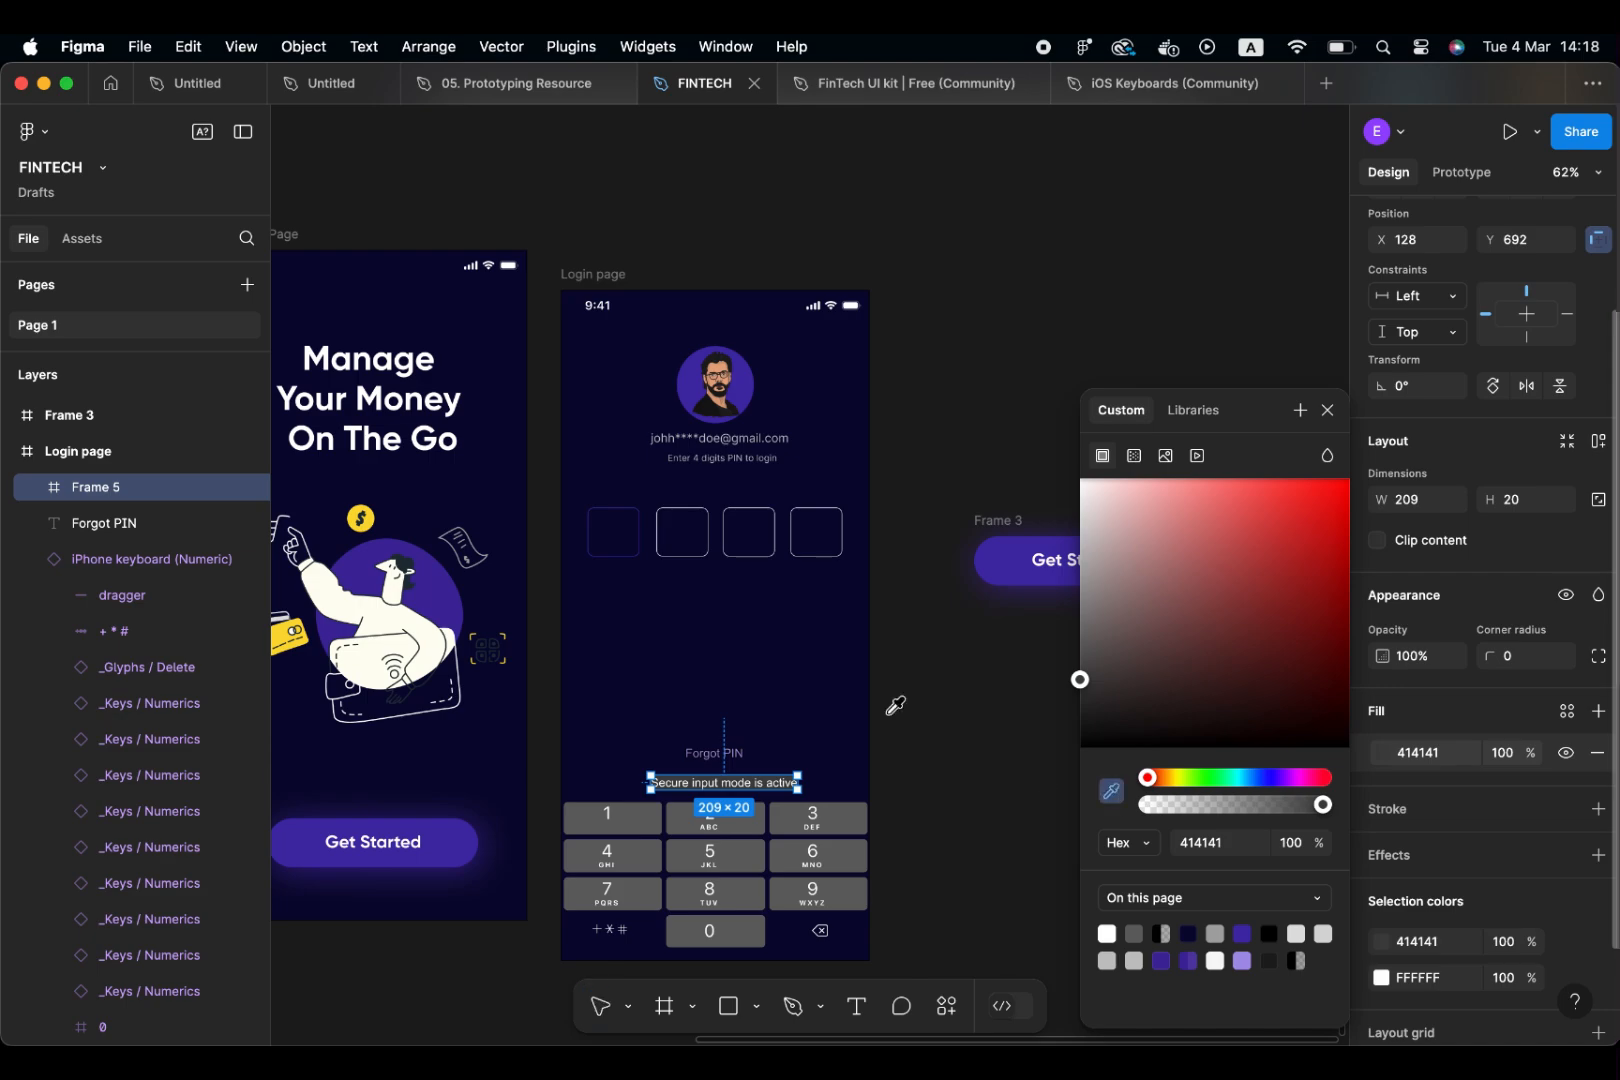
{"action": "scroll", "coordinate": [895, 706], "scroll_direction": "up", "scroll_amount": 6}
{"action": "scroll", "coordinate": [895, 706], "scroll_direction": "left", "scroll_amount": 3}
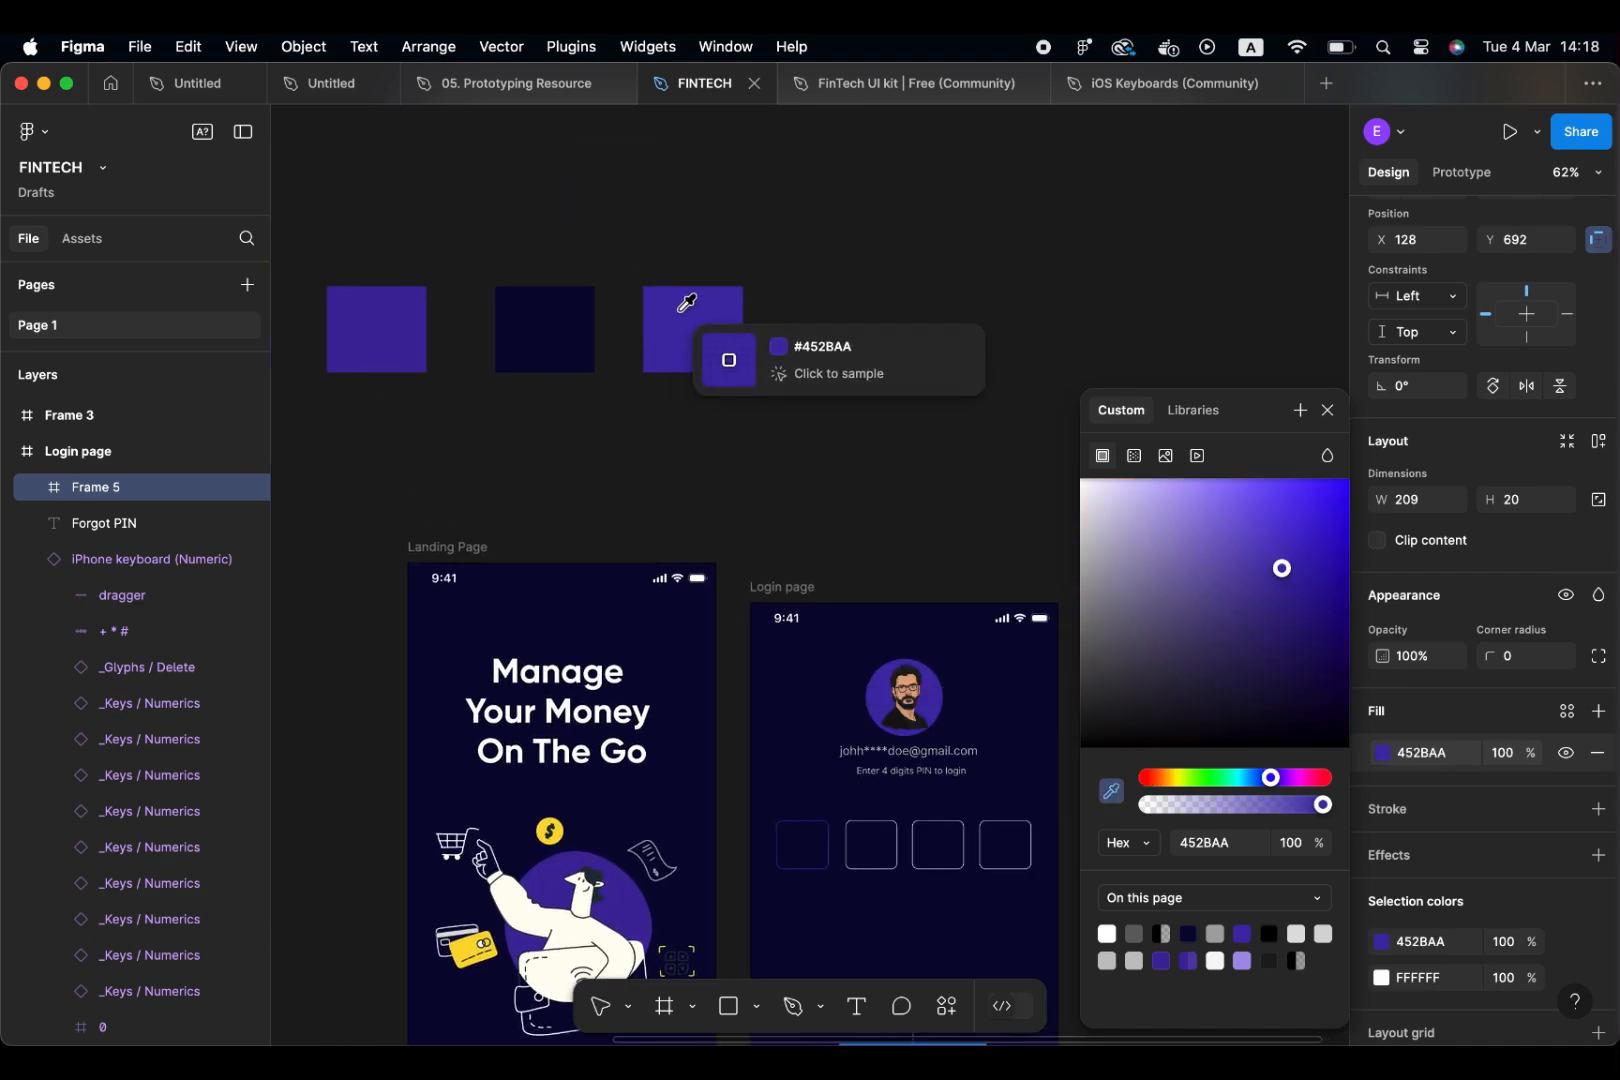
{"action": "left_click", "coordinate": [687, 302]}
{"action": "scroll", "coordinate": [727, 474], "scroll_direction": "down", "scroll_amount": 5}
{"action": "scroll", "coordinate": [727, 474], "scroll_direction": "right", "scroll_amount": 2}
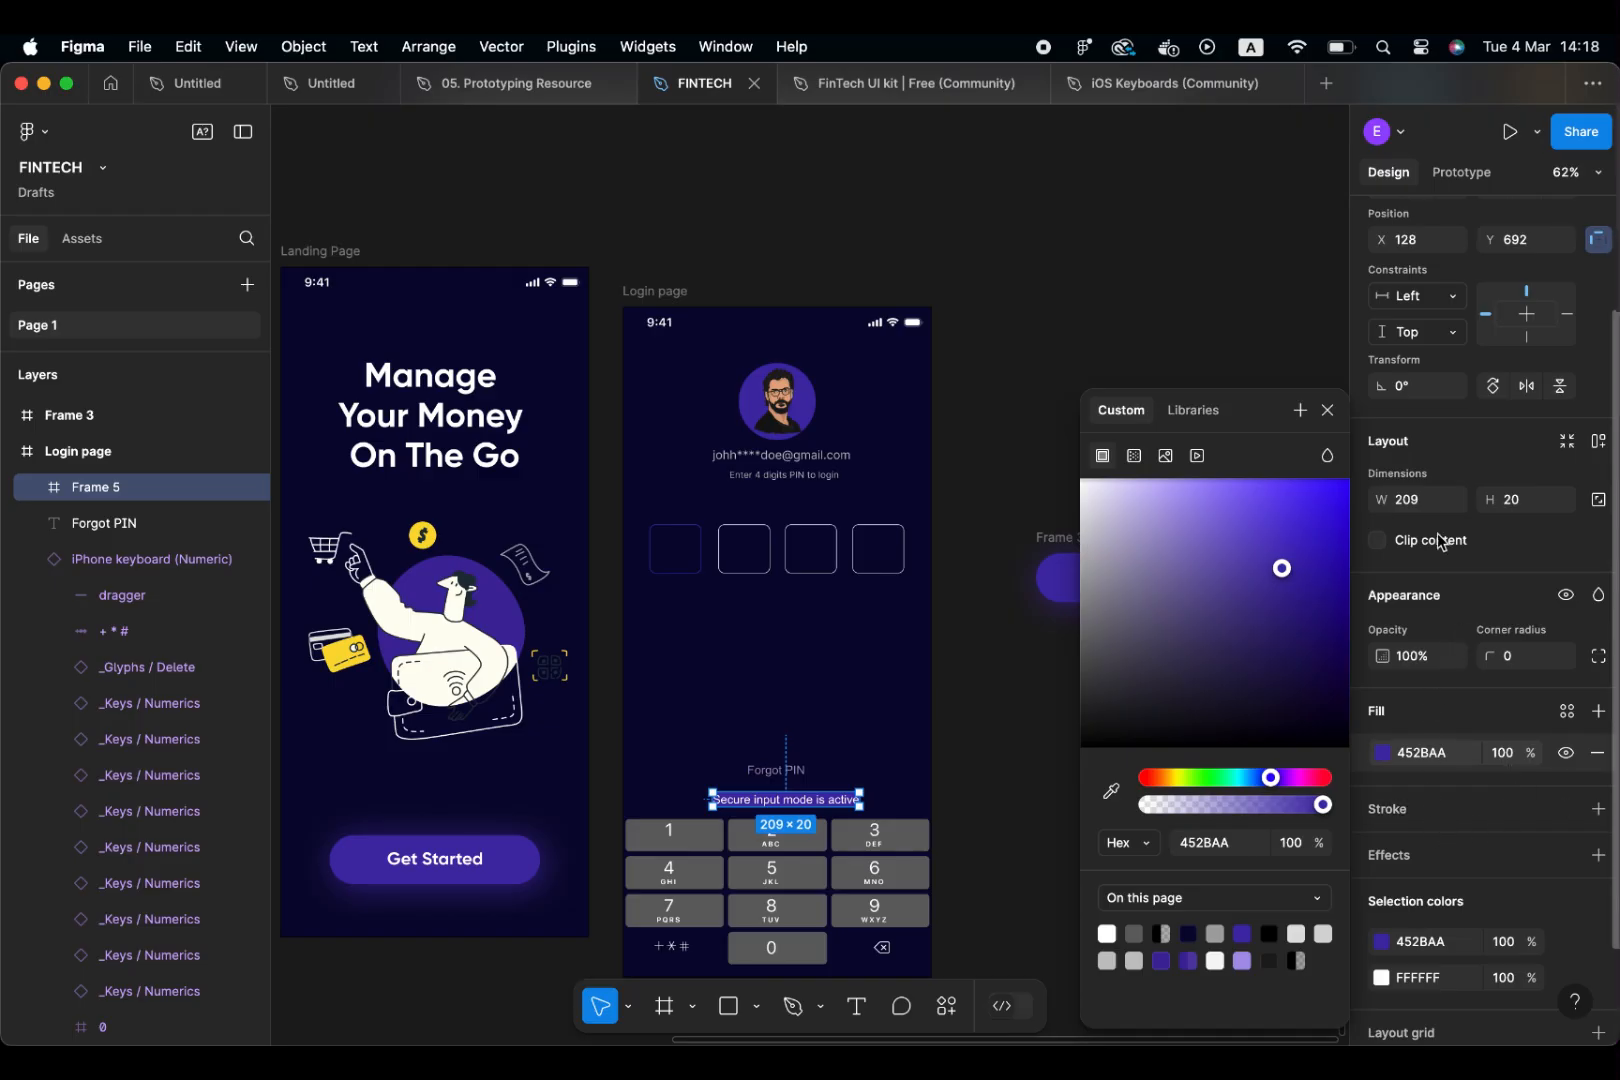
Set the width of the "Secure input mode is active" frame to 600
{"action": "left_click", "coordinate": [1426, 498]}
{"action": "key", "text": "Up"}
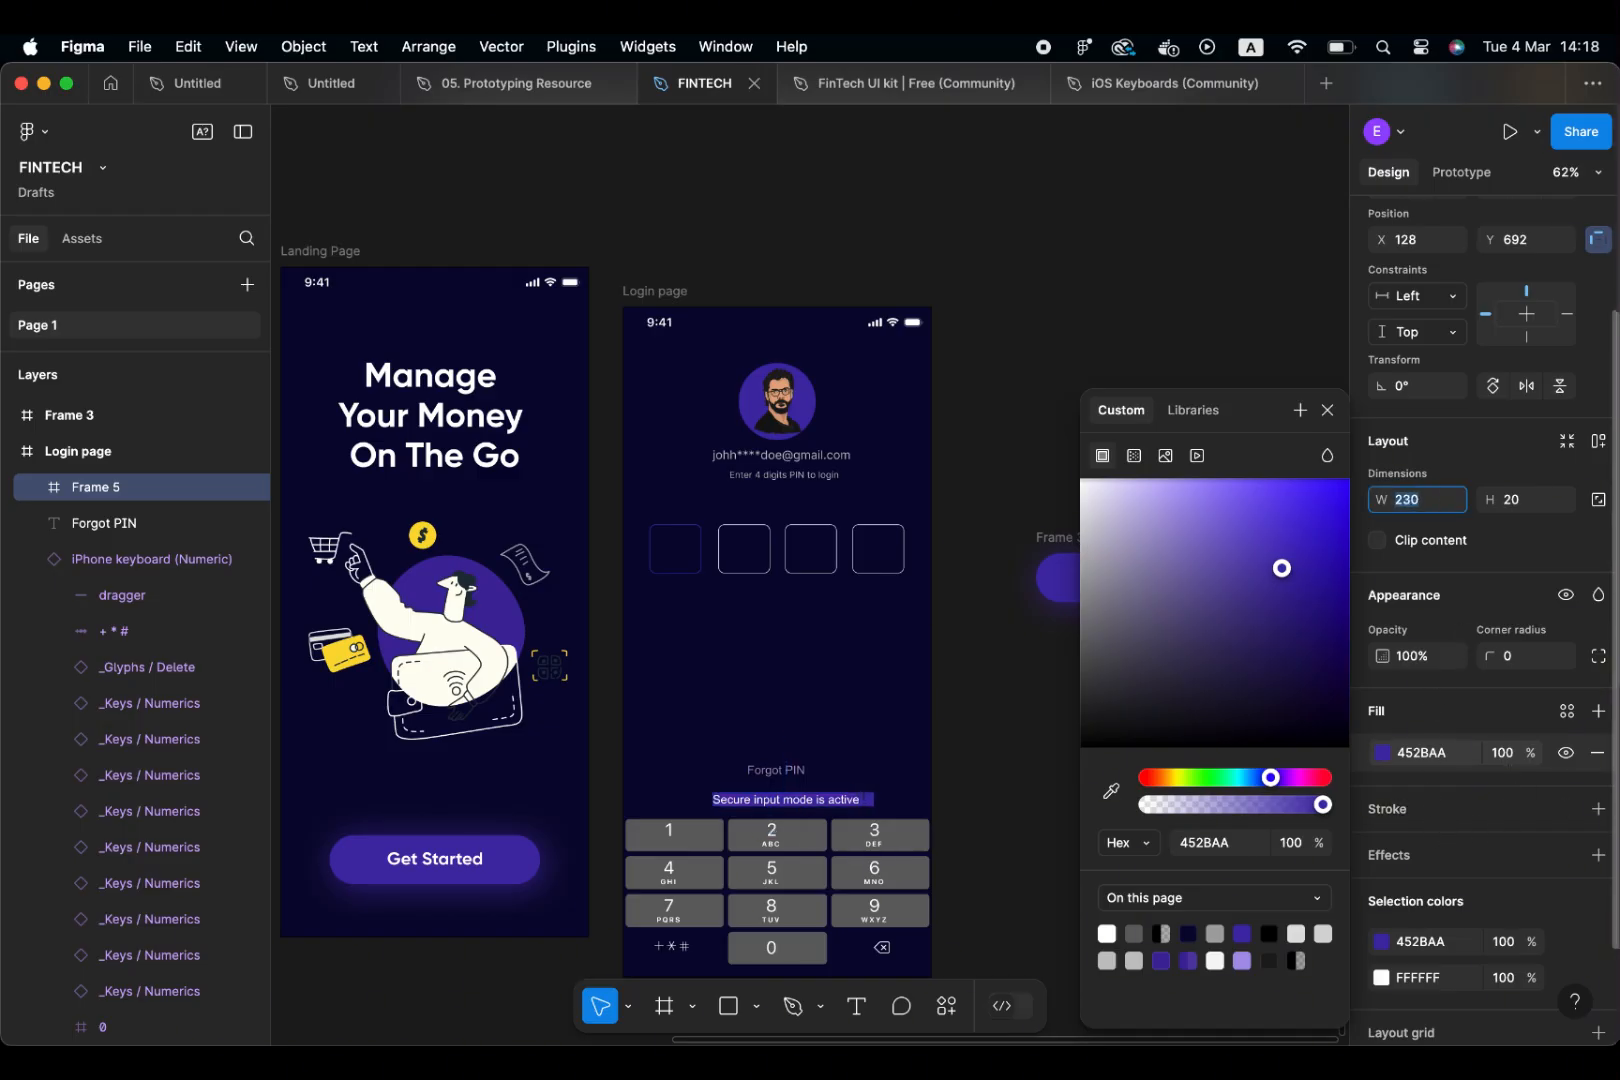
{"action": "type", "text": "600"}
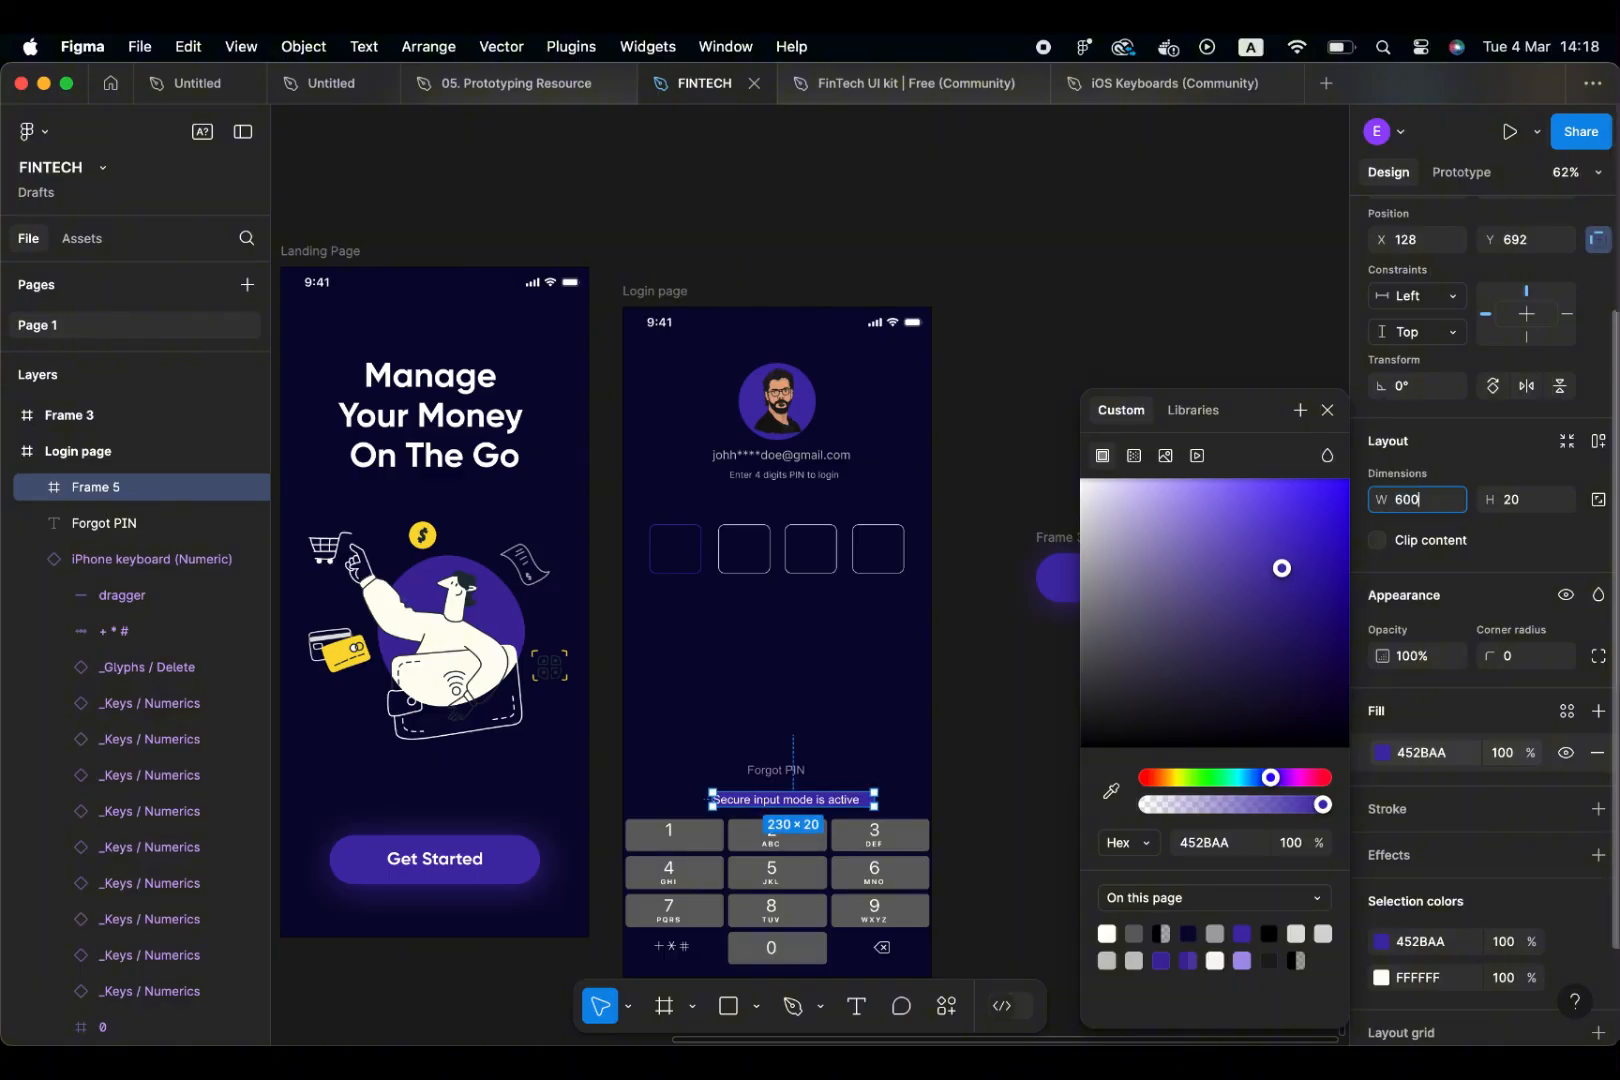
{"action": "key", "text": "Return"}
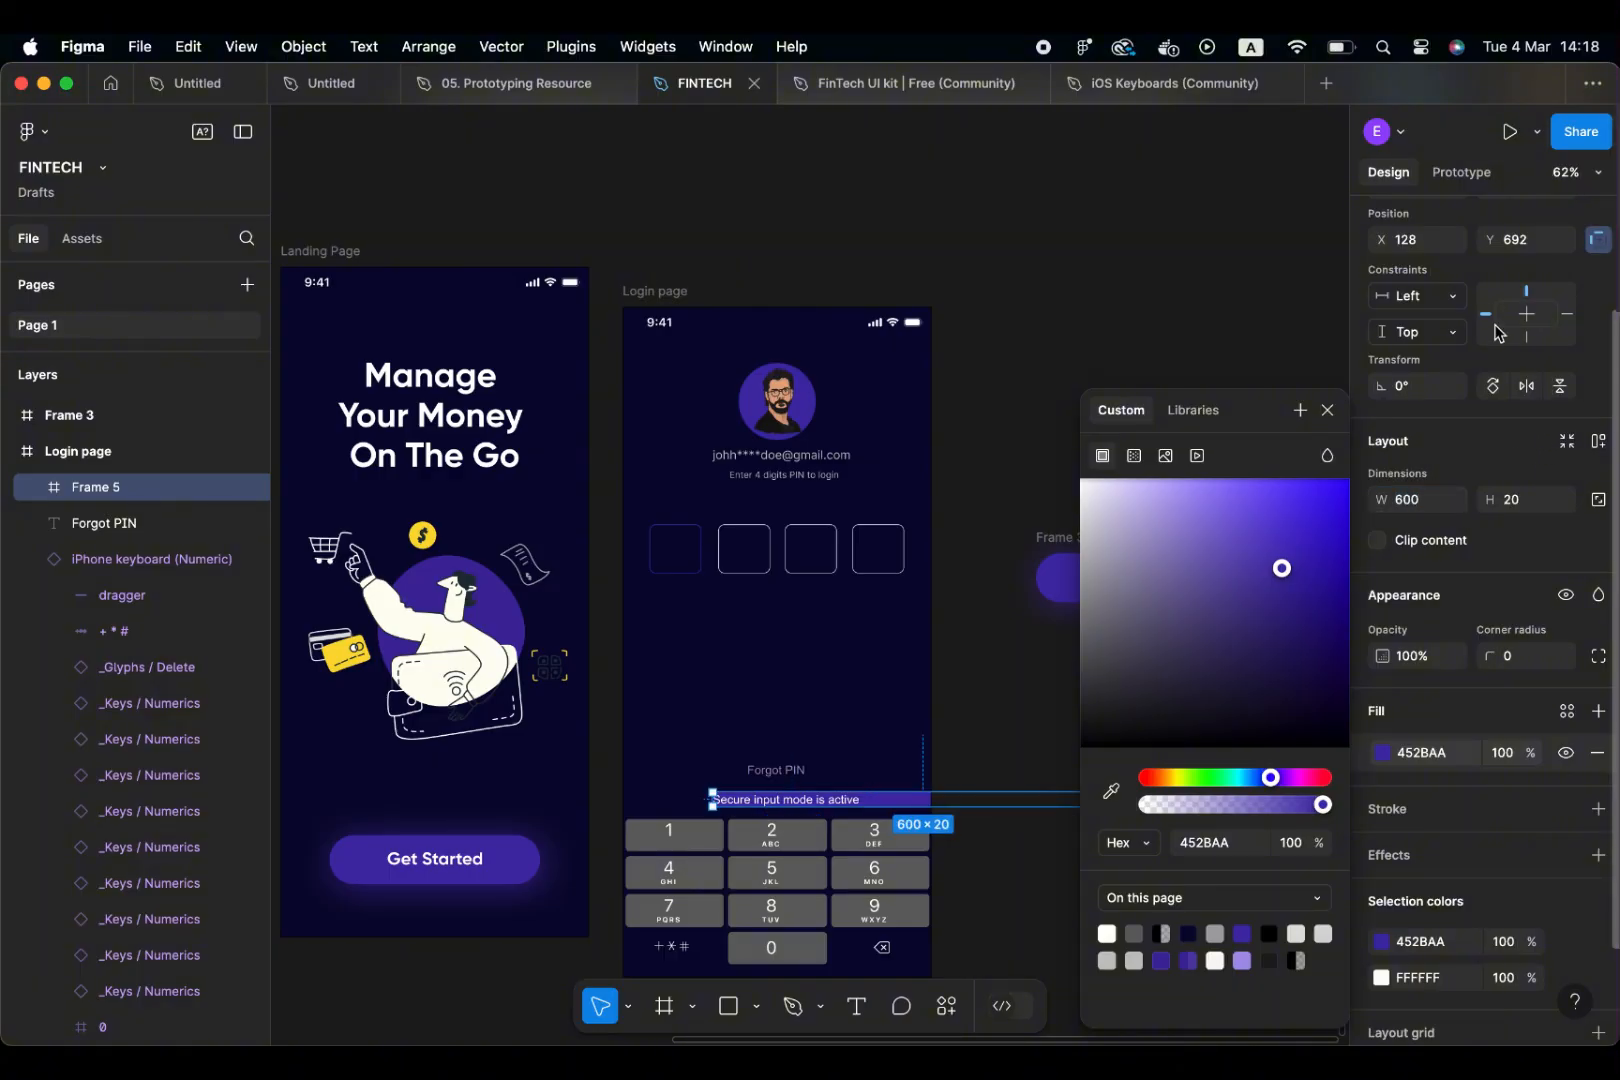
{"action": "left_click", "coordinate": [1328, 410]}
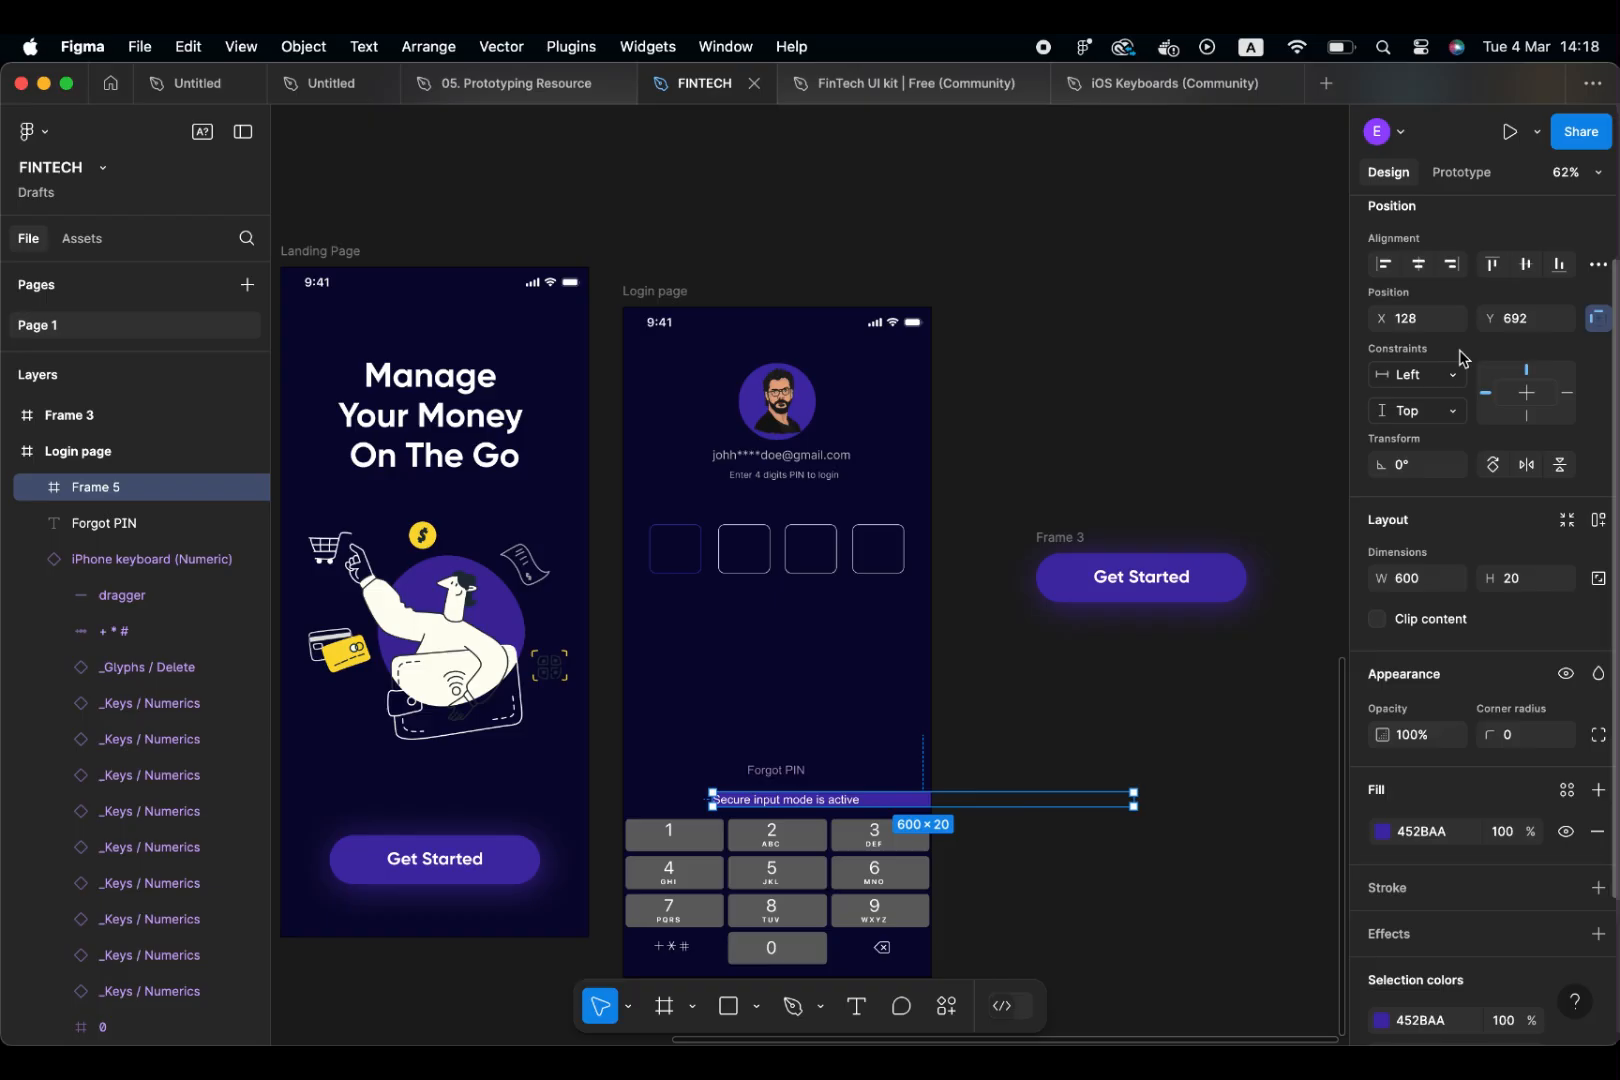
Centre the purple frame horizontally on the Login page; try centring it vertically too and undo that
{"action": "left_click", "coordinate": [1425, 280]}
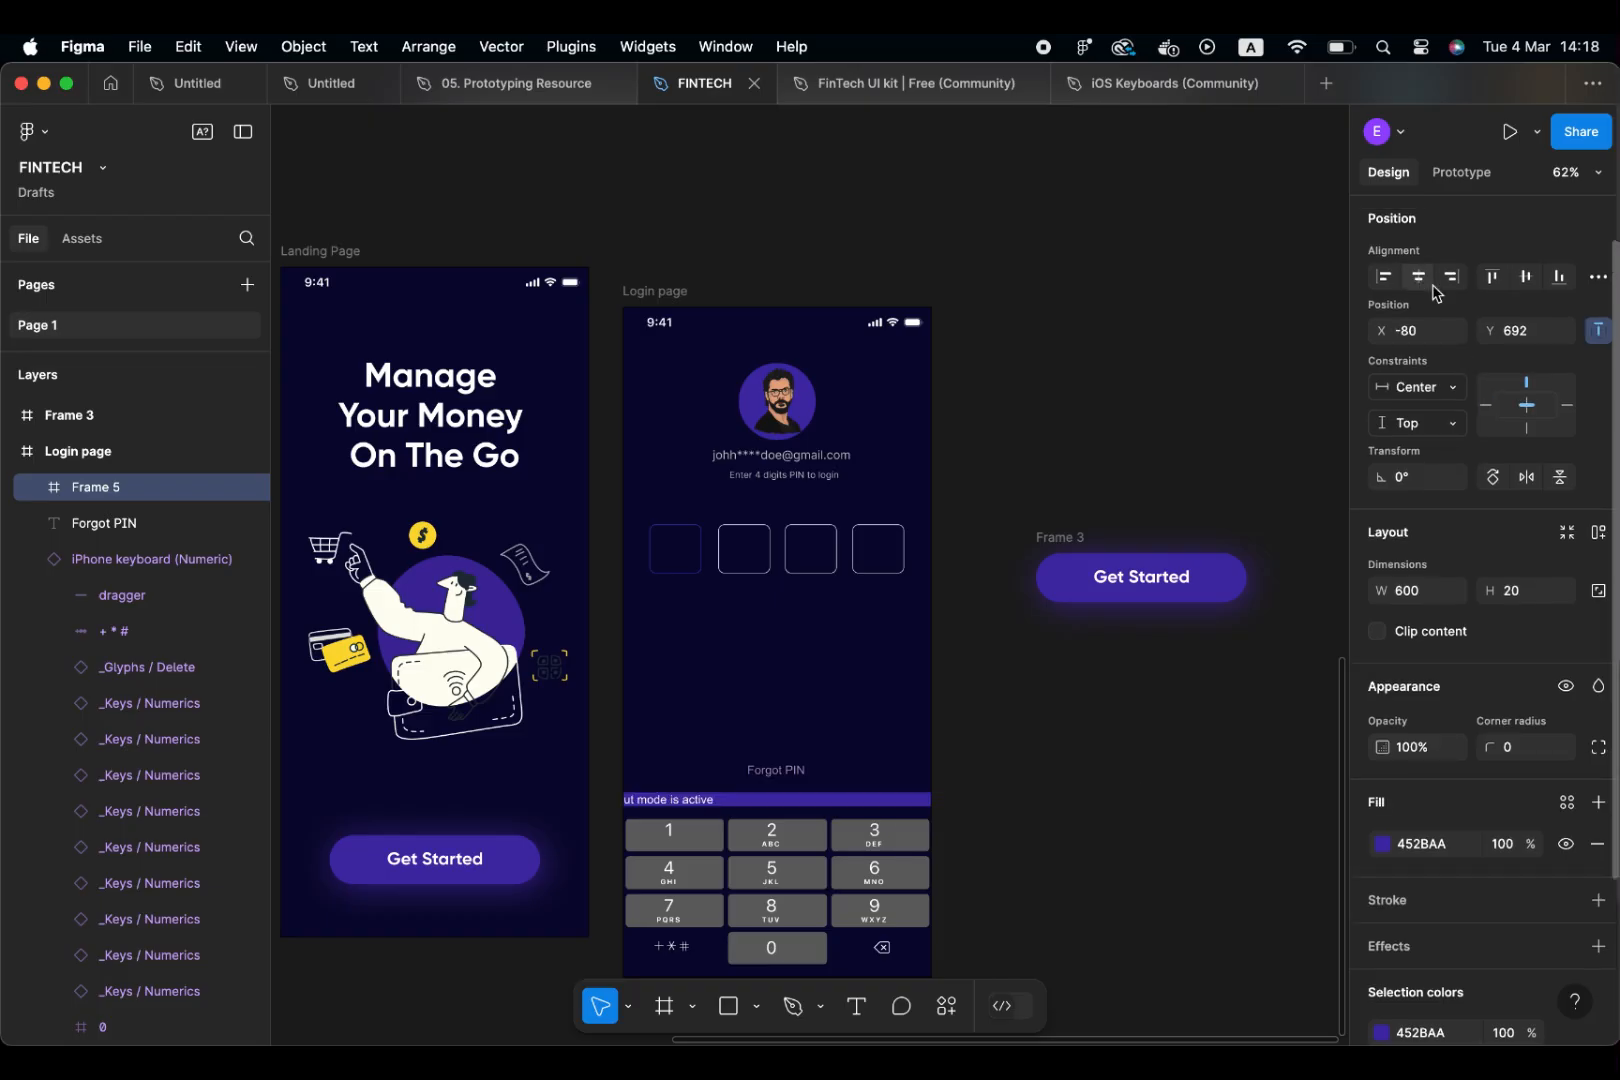
{"action": "left_click", "coordinate": [1525, 276]}
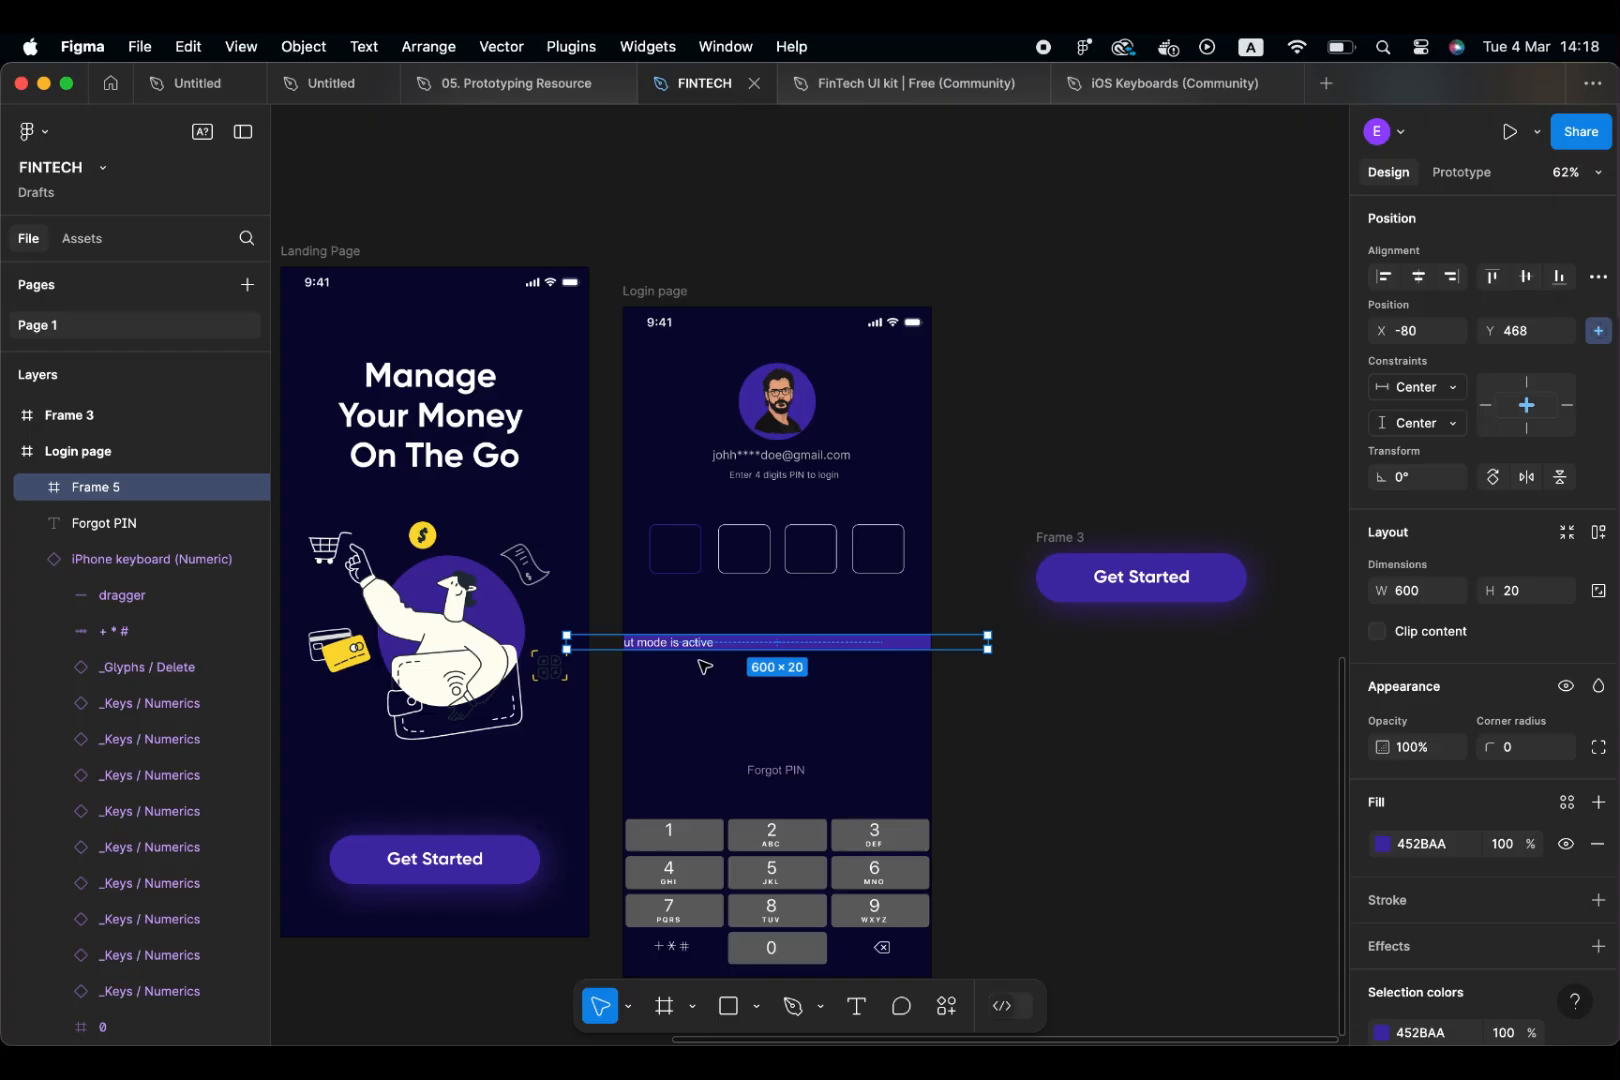
{"action": "key", "text": "super+z"}
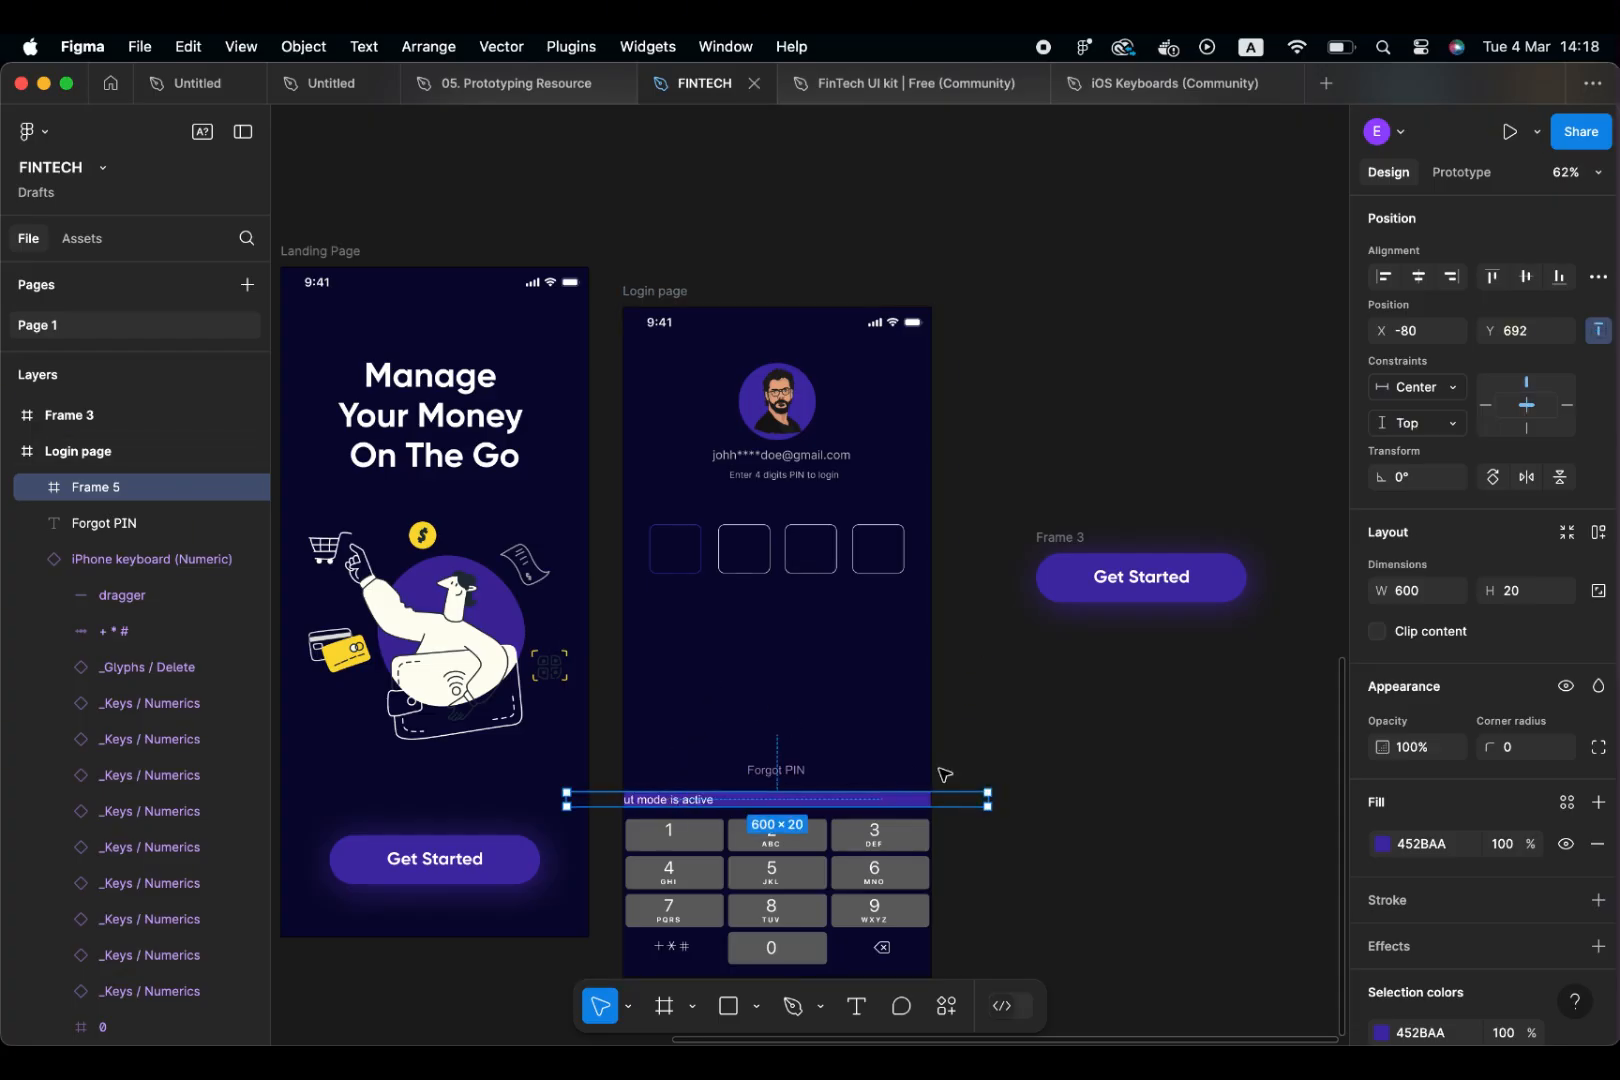
Set the width of the "Secure input mode is active" frame to 400 and centre it horizontally on the Login page
{"action": "left_click", "coordinate": [1411, 598]}
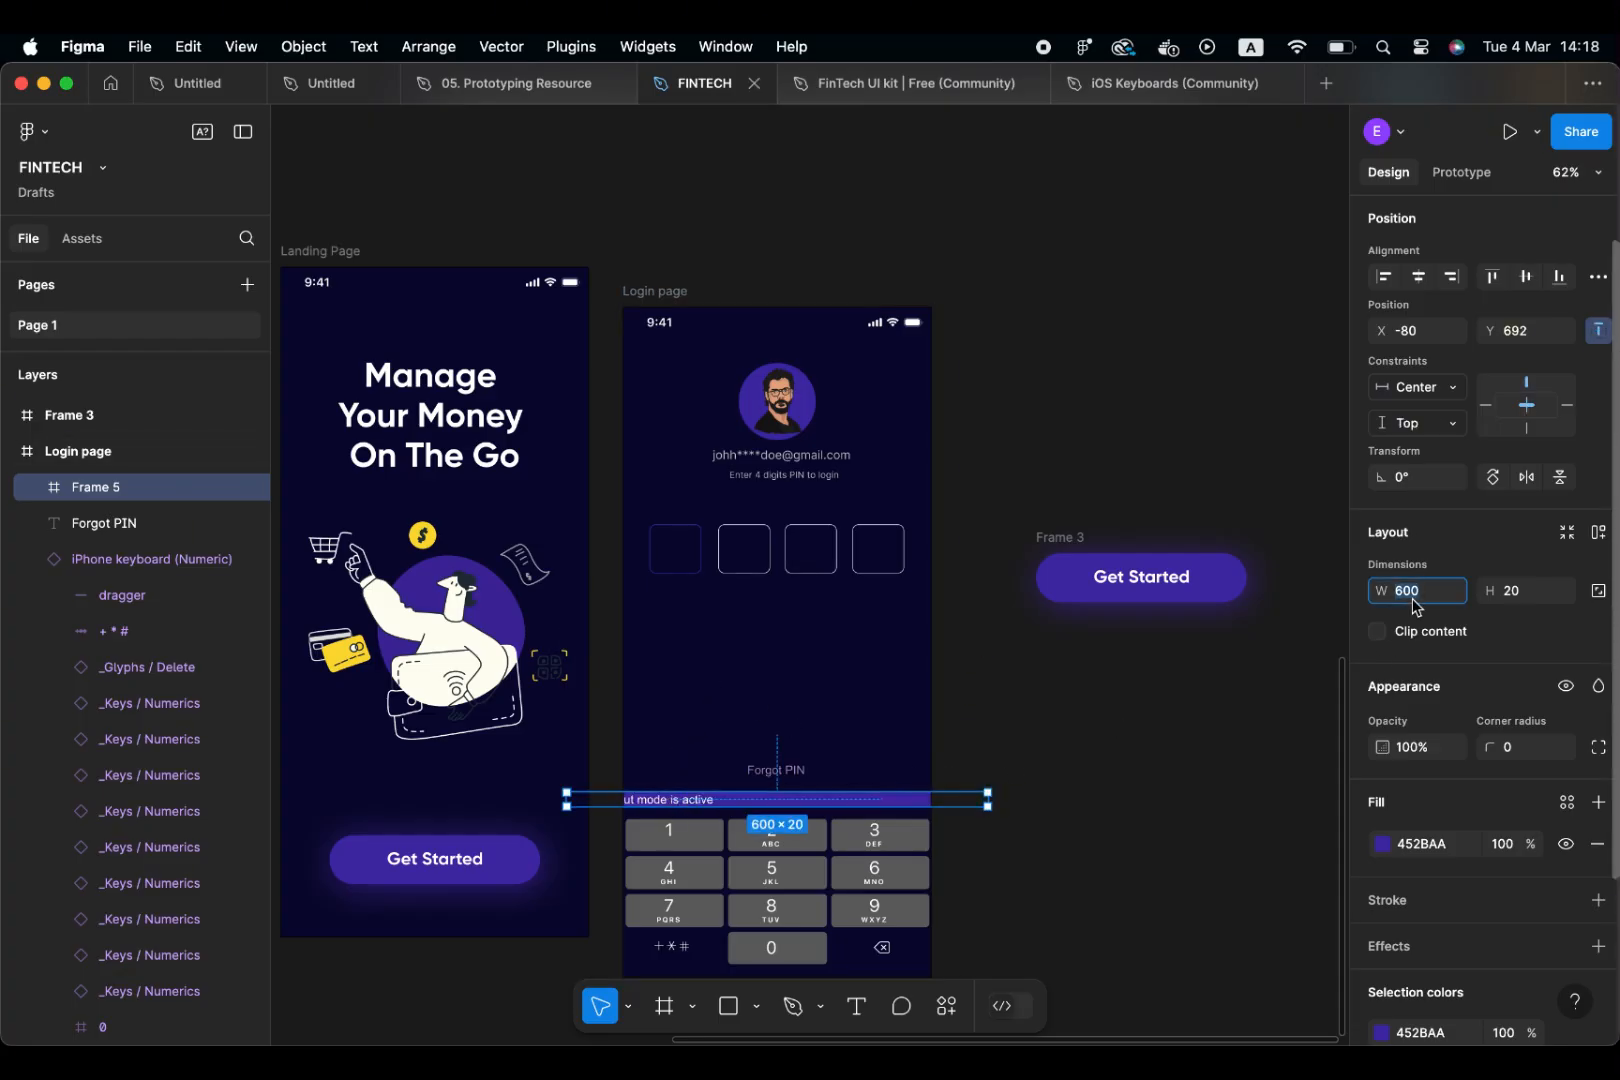
{"action": "type", "text": "400"}
{"action": "key", "text": "Return"}
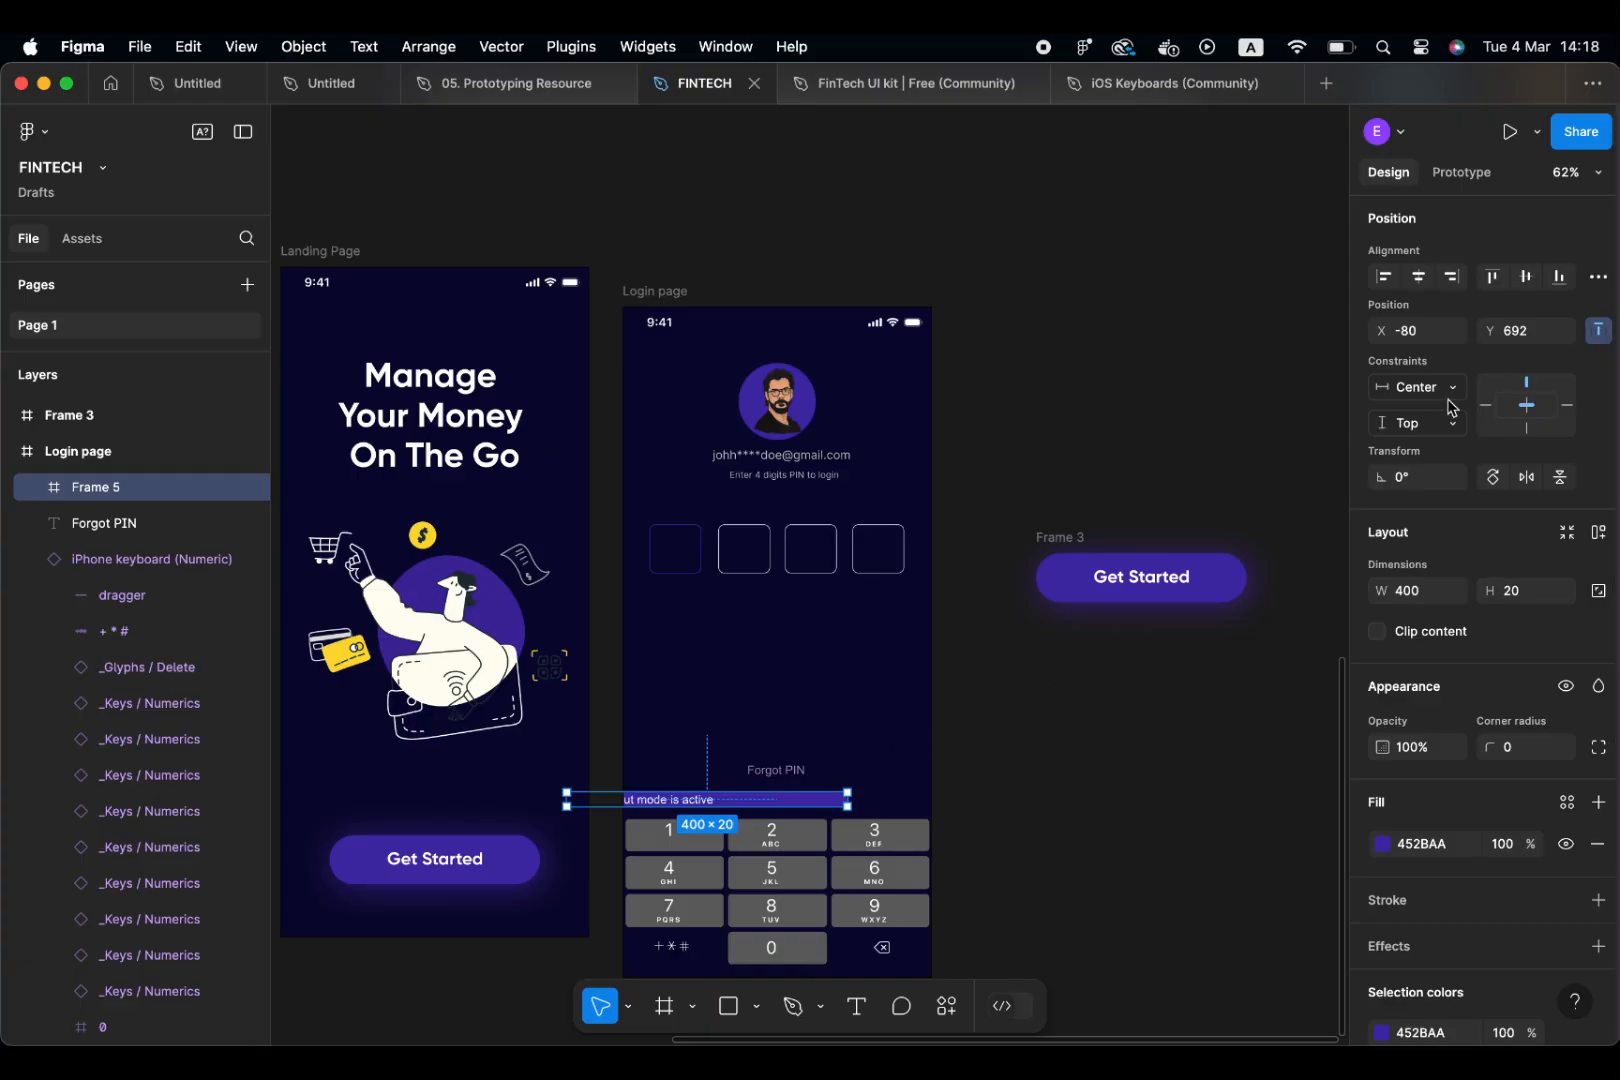
{"action": "left_click", "coordinate": [1421, 277]}
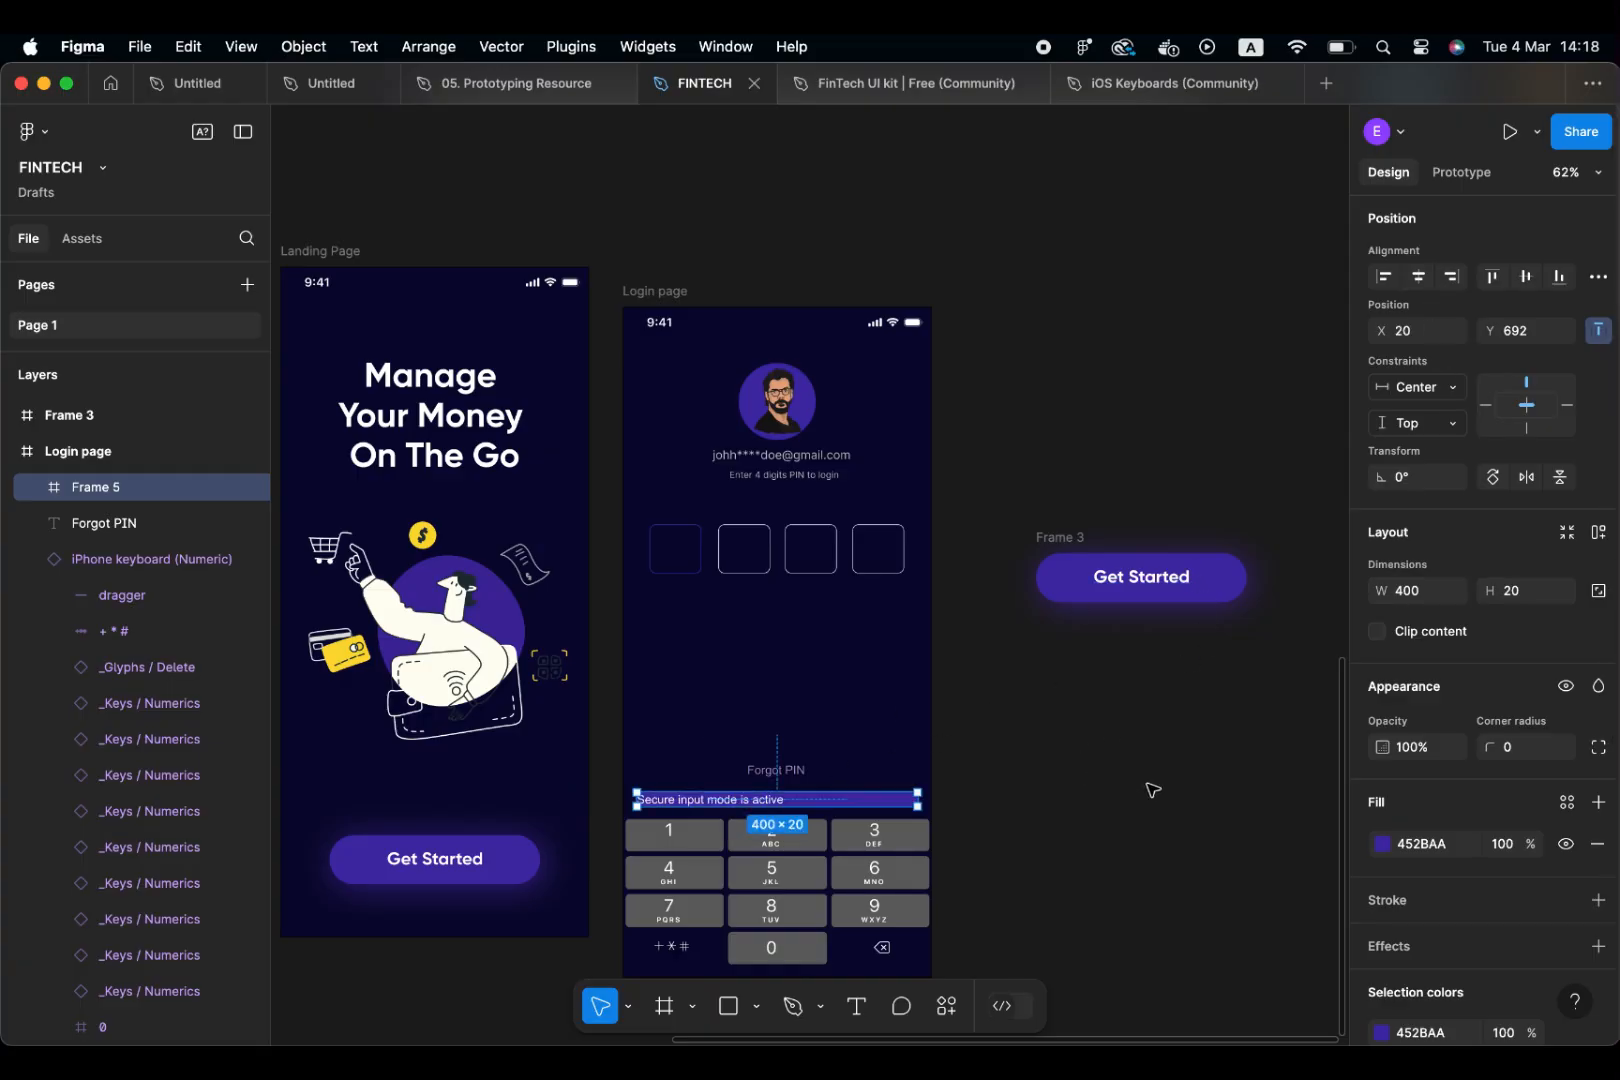
Widen the "Secure input mode is active" frame to 430 and centre it horizontally on the Login page again
{"action": "left_click", "coordinate": [1422, 591]}
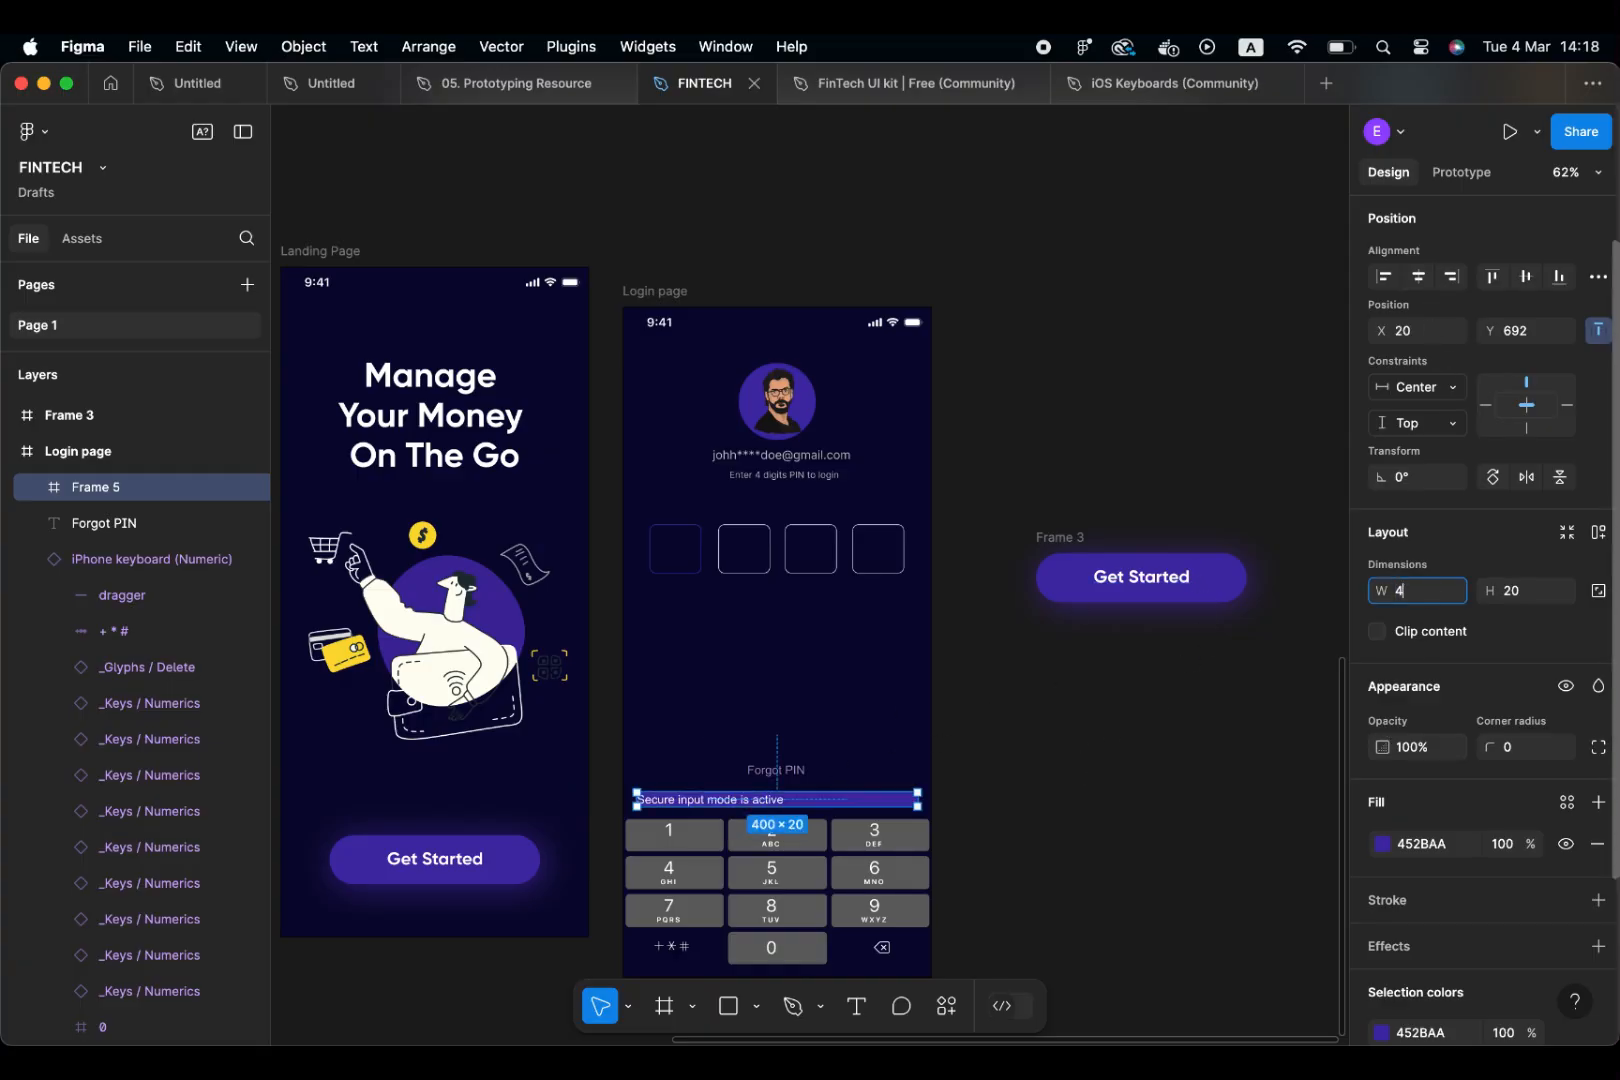
{"action": "type", "text": "430"}
{"action": "key", "text": "Return"}
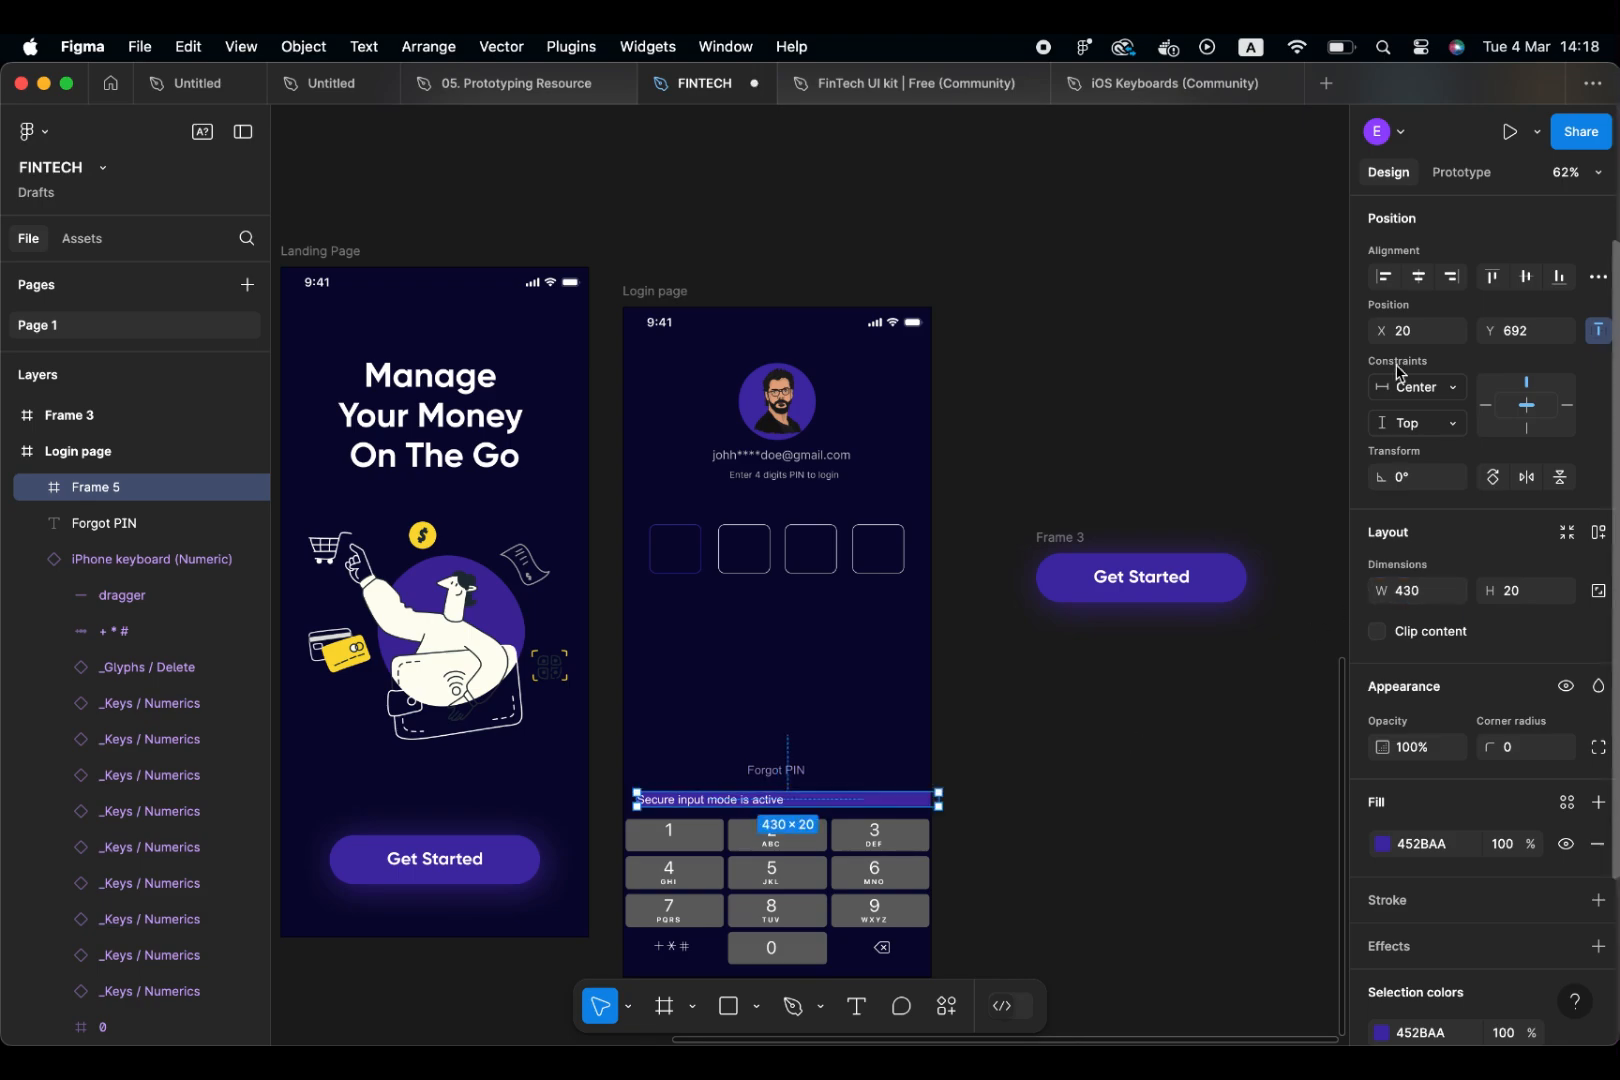
{"action": "left_click", "coordinate": [1421, 277]}
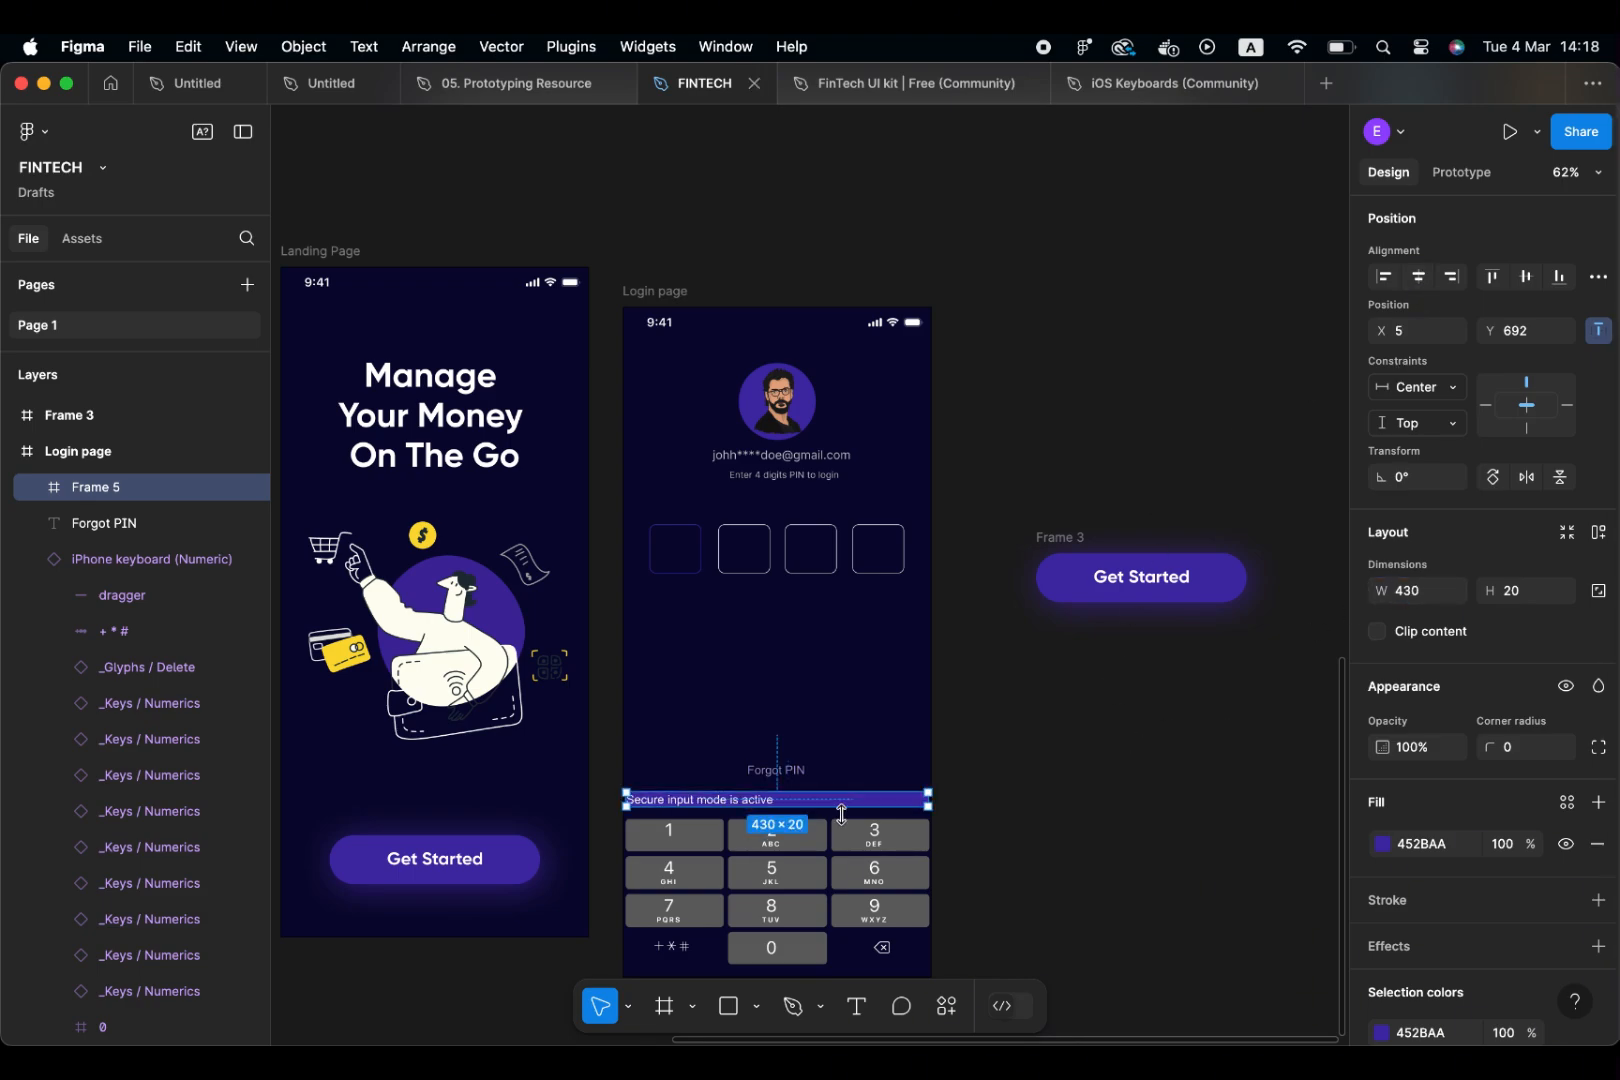
Centre the "Secure input mode is active" text horizontally in its purple frame and set the frame's height to 35
{"action": "double_click", "coordinate": [740, 800]}
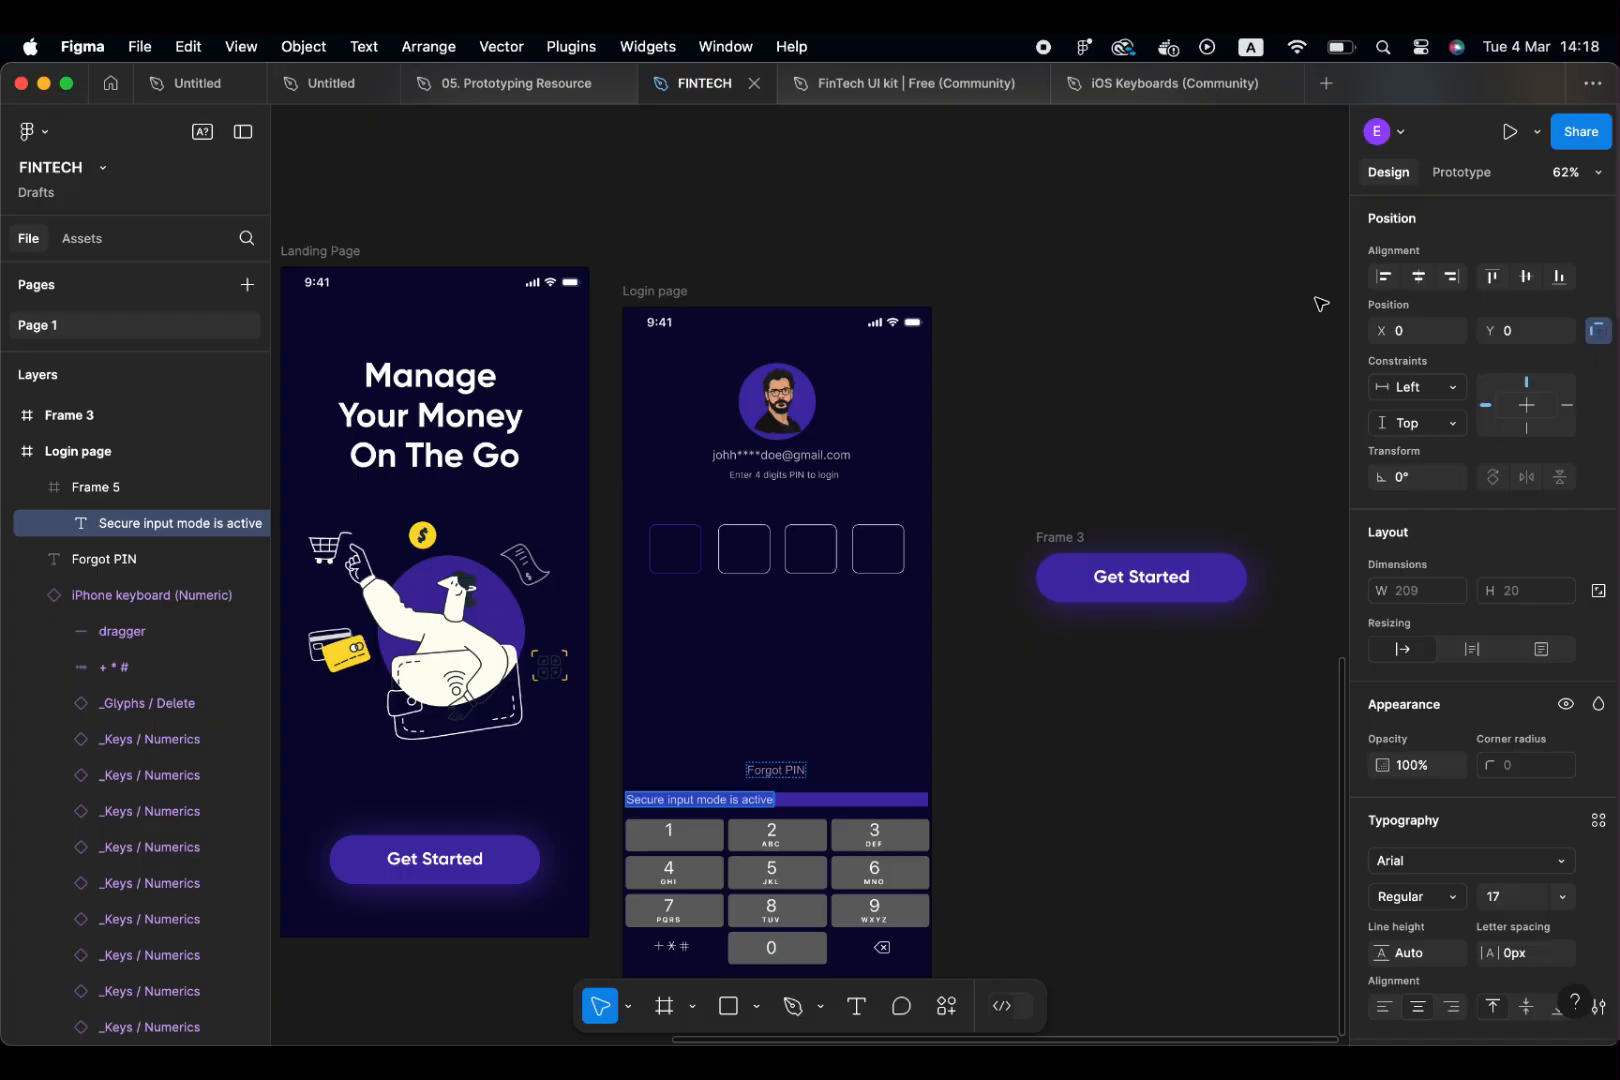
{"action": "left_click", "coordinate": [1418, 276]}
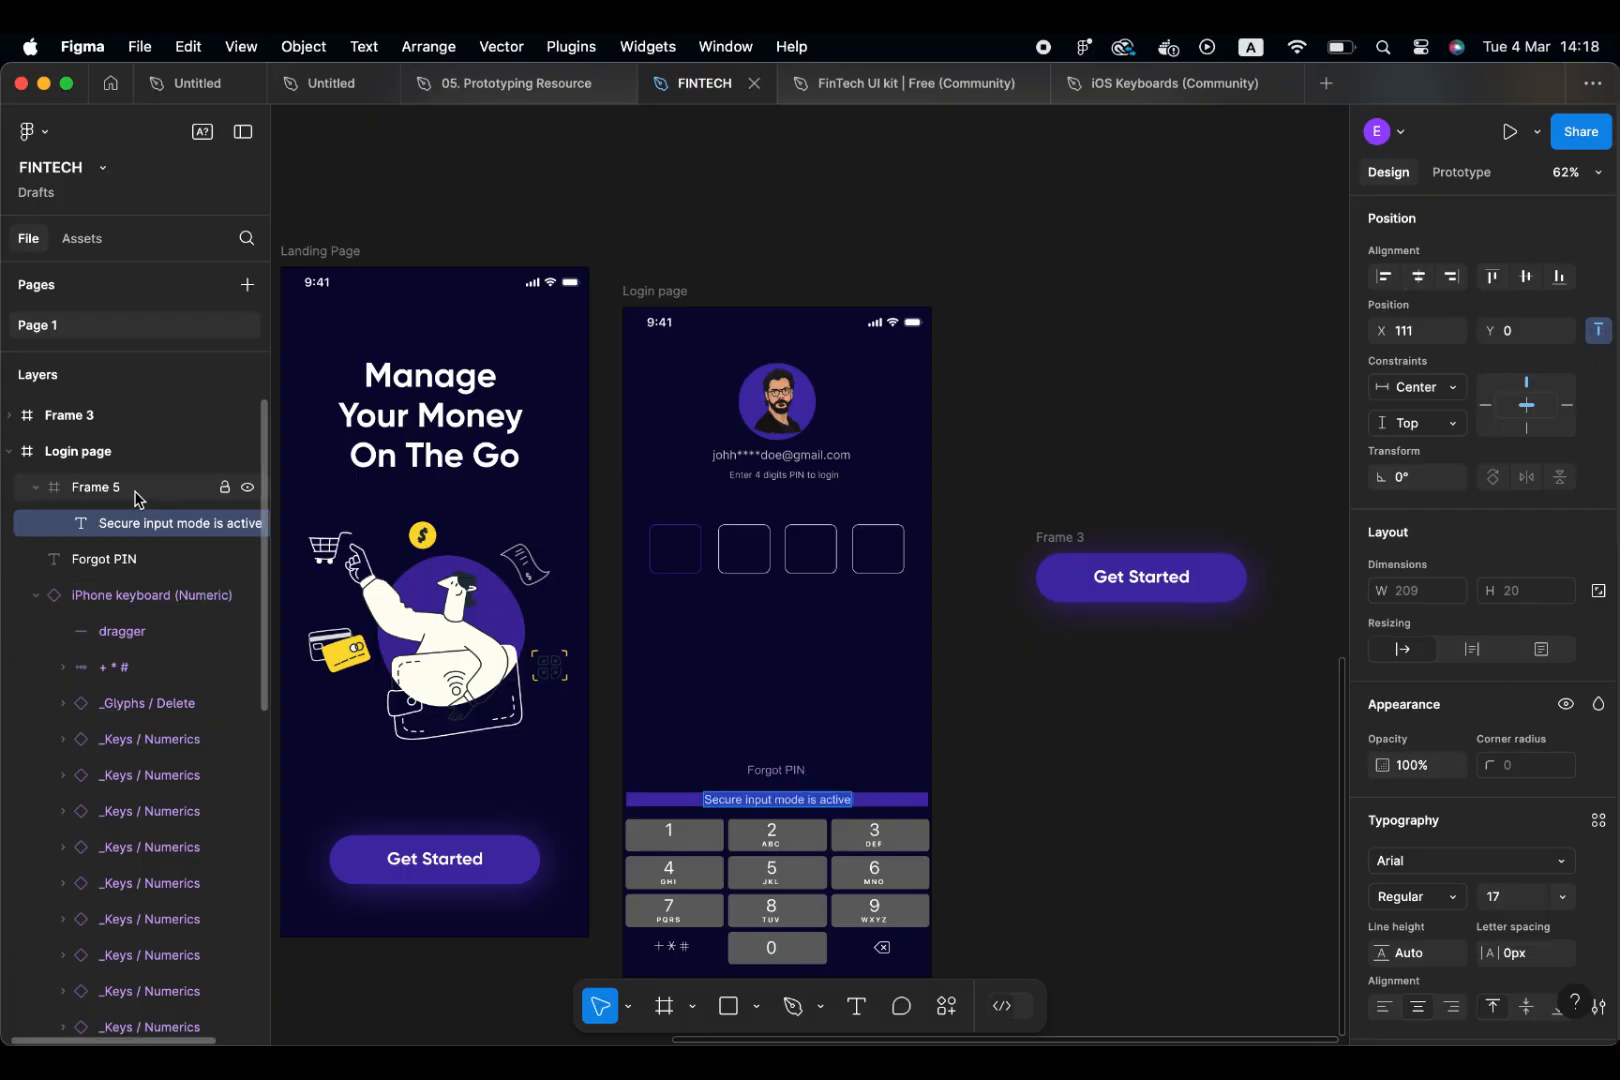
{"action": "left_click", "coordinate": [130, 487]}
{"action": "left_click", "coordinate": [1522, 597]}
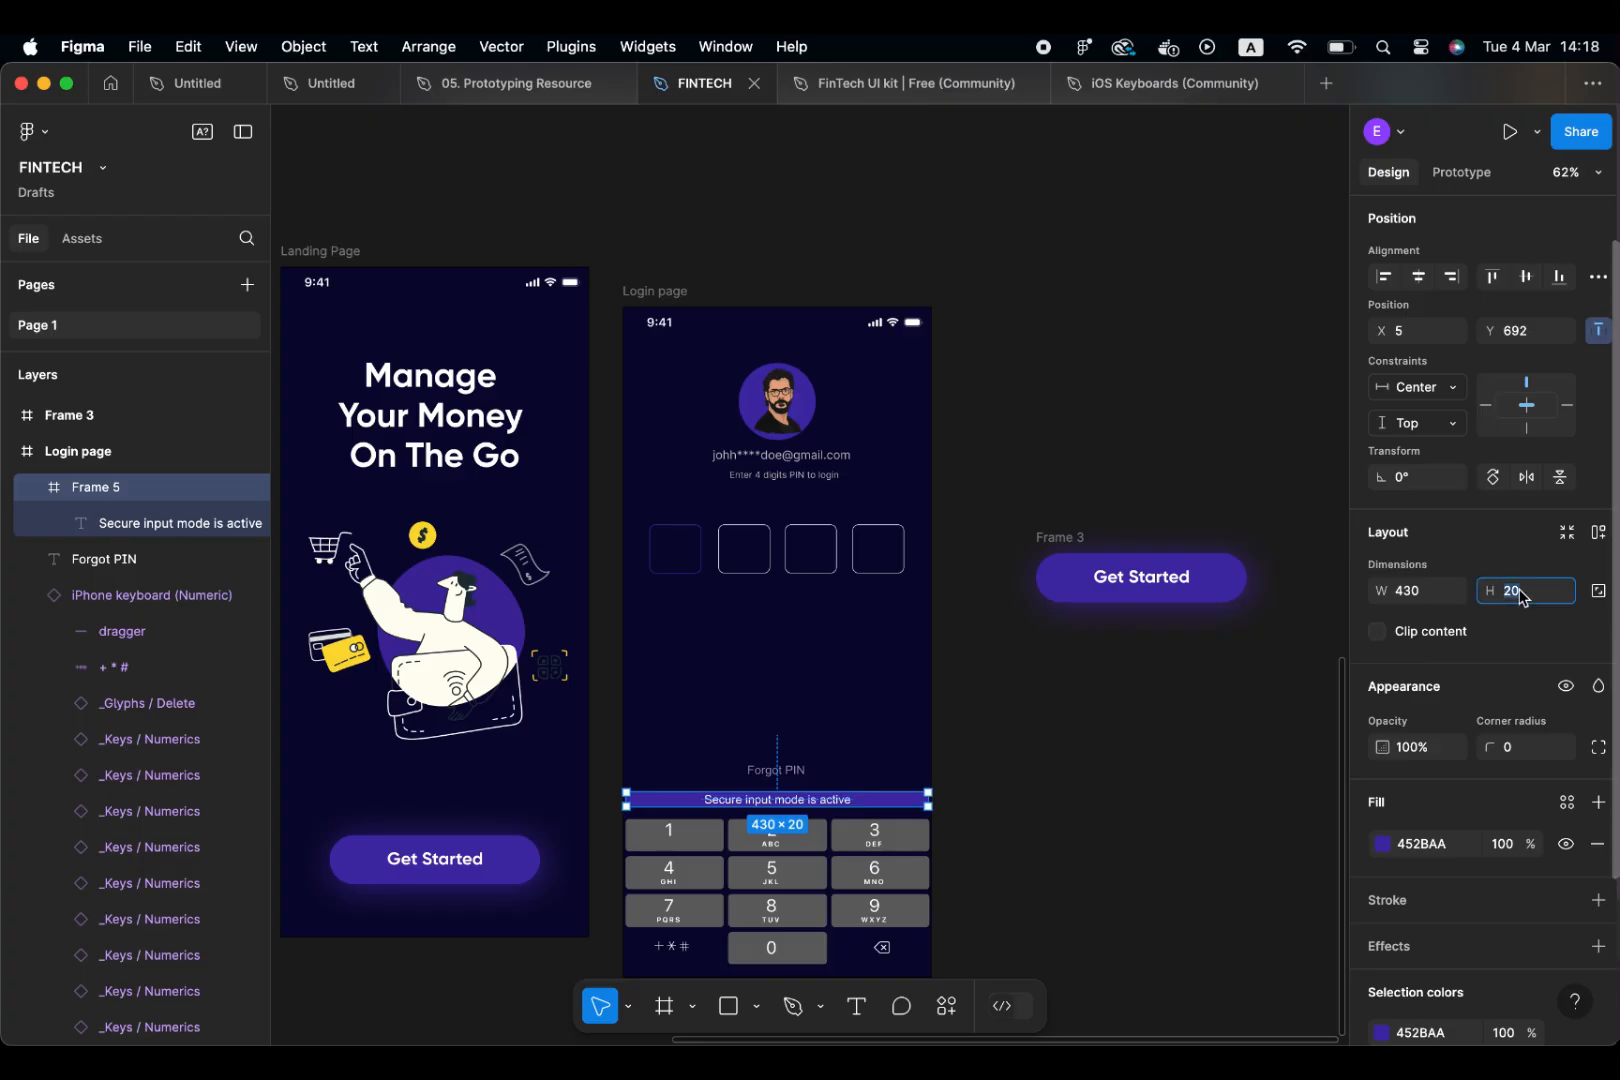
{"action": "key", "text": "Up"}
{"action": "key", "text": "Up"}
{"action": "key", "text": "Up"}
{"action": "key", "text": "Up"}
{"action": "key", "text": "Up"}
{"action": "key", "text": "Up"}
{"action": "key", "text": "Up"}
{"action": "key", "text": "Up"}
{"action": "key", "text": "Up"}
{"action": "key", "text": "Up"}
{"action": "key", "text": "Up"}
{"action": "key", "text": "Up"}
{"action": "key", "text": "Up"}
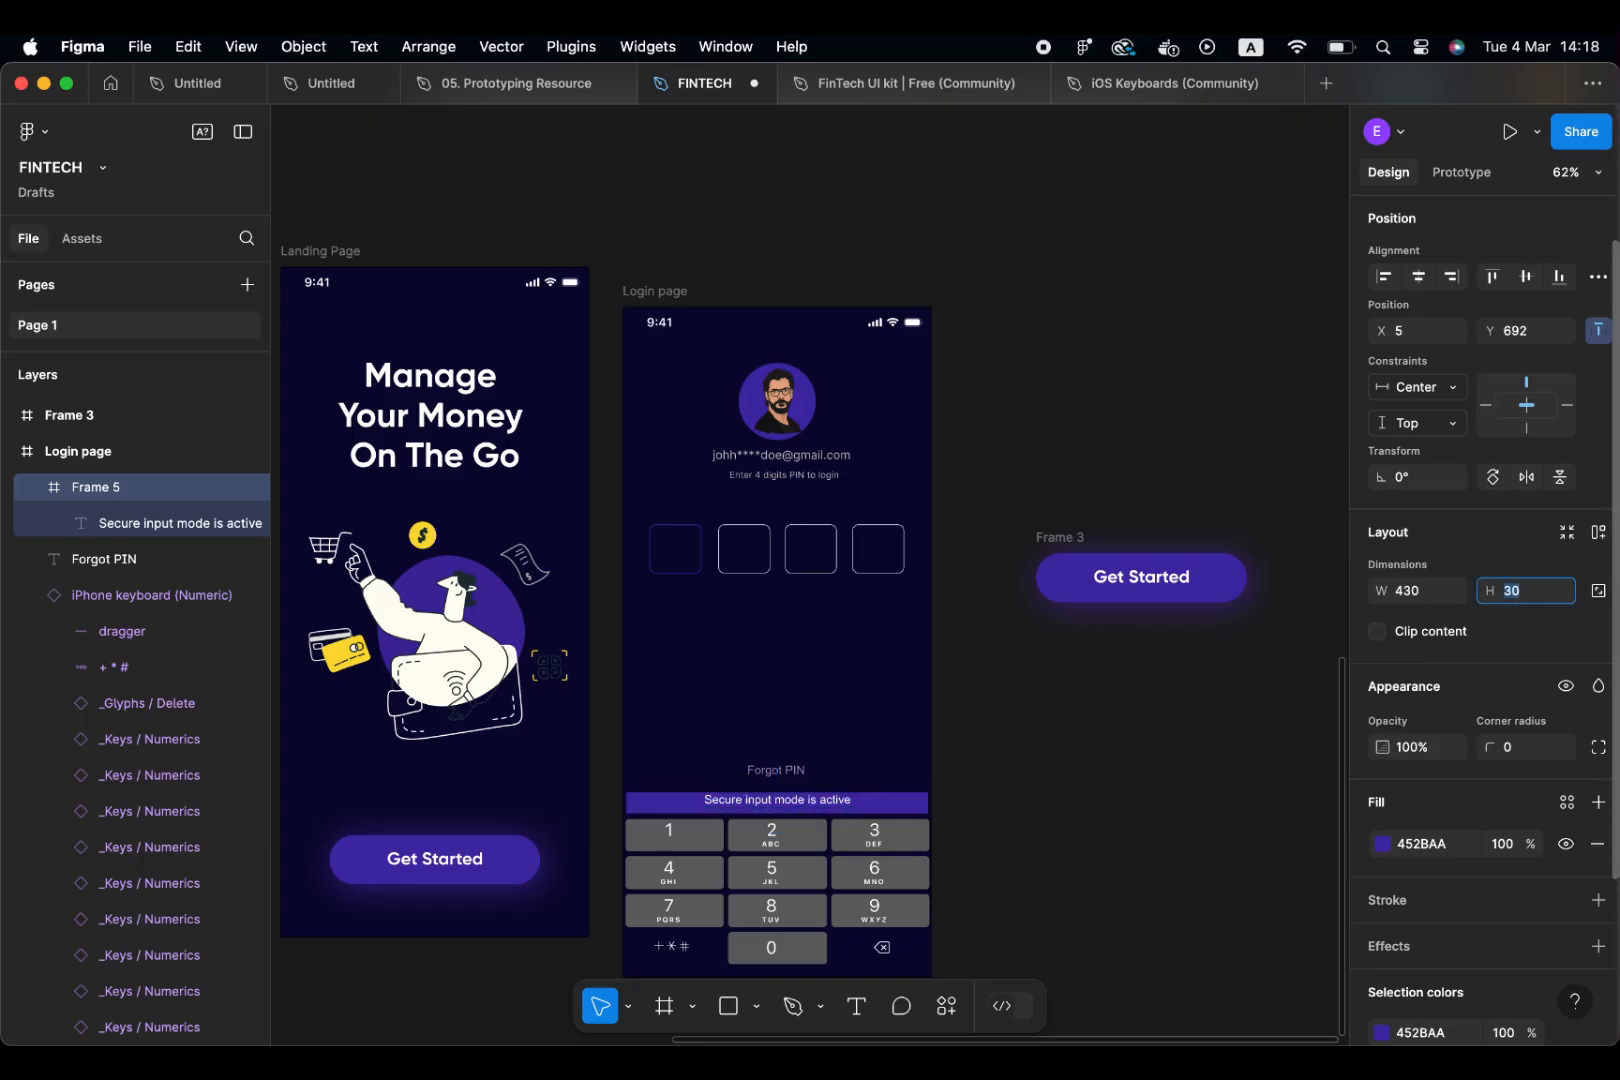
{"action": "key", "text": "Up"}
{"action": "key", "text": "Up"}
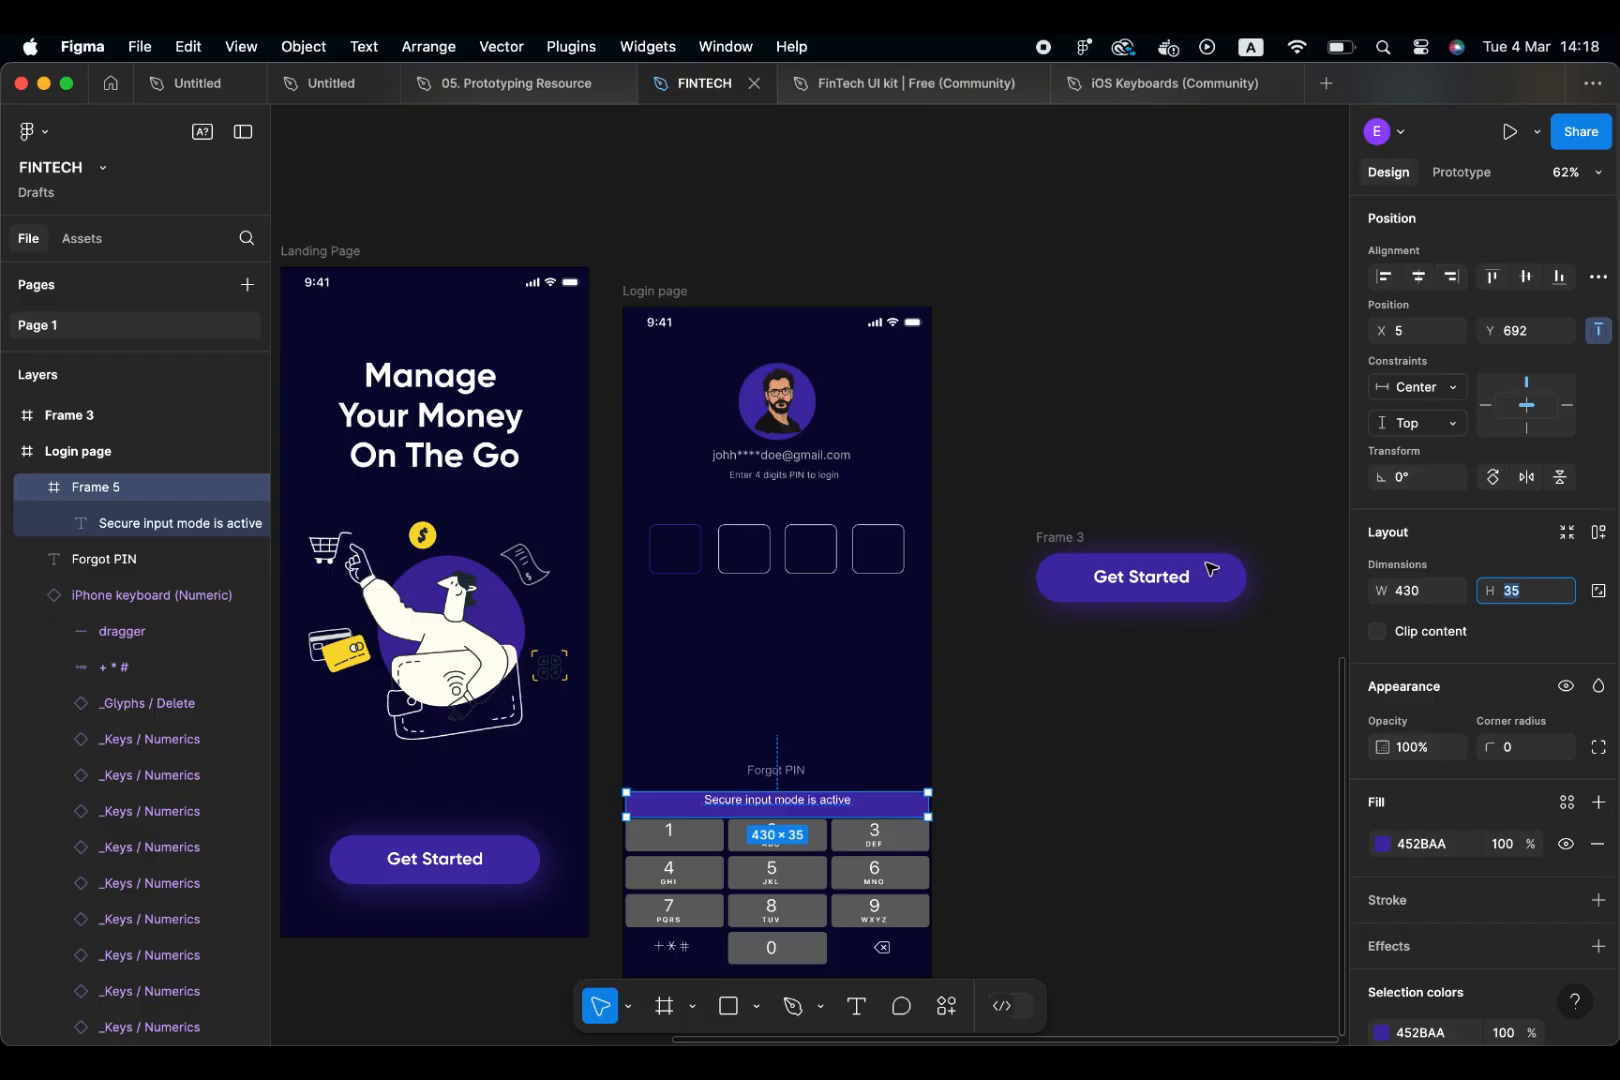
Centre the "Secure input mode is active" text vertically in its frame and set the frame's height to 40
{"action": "left_click", "coordinate": [200, 523]}
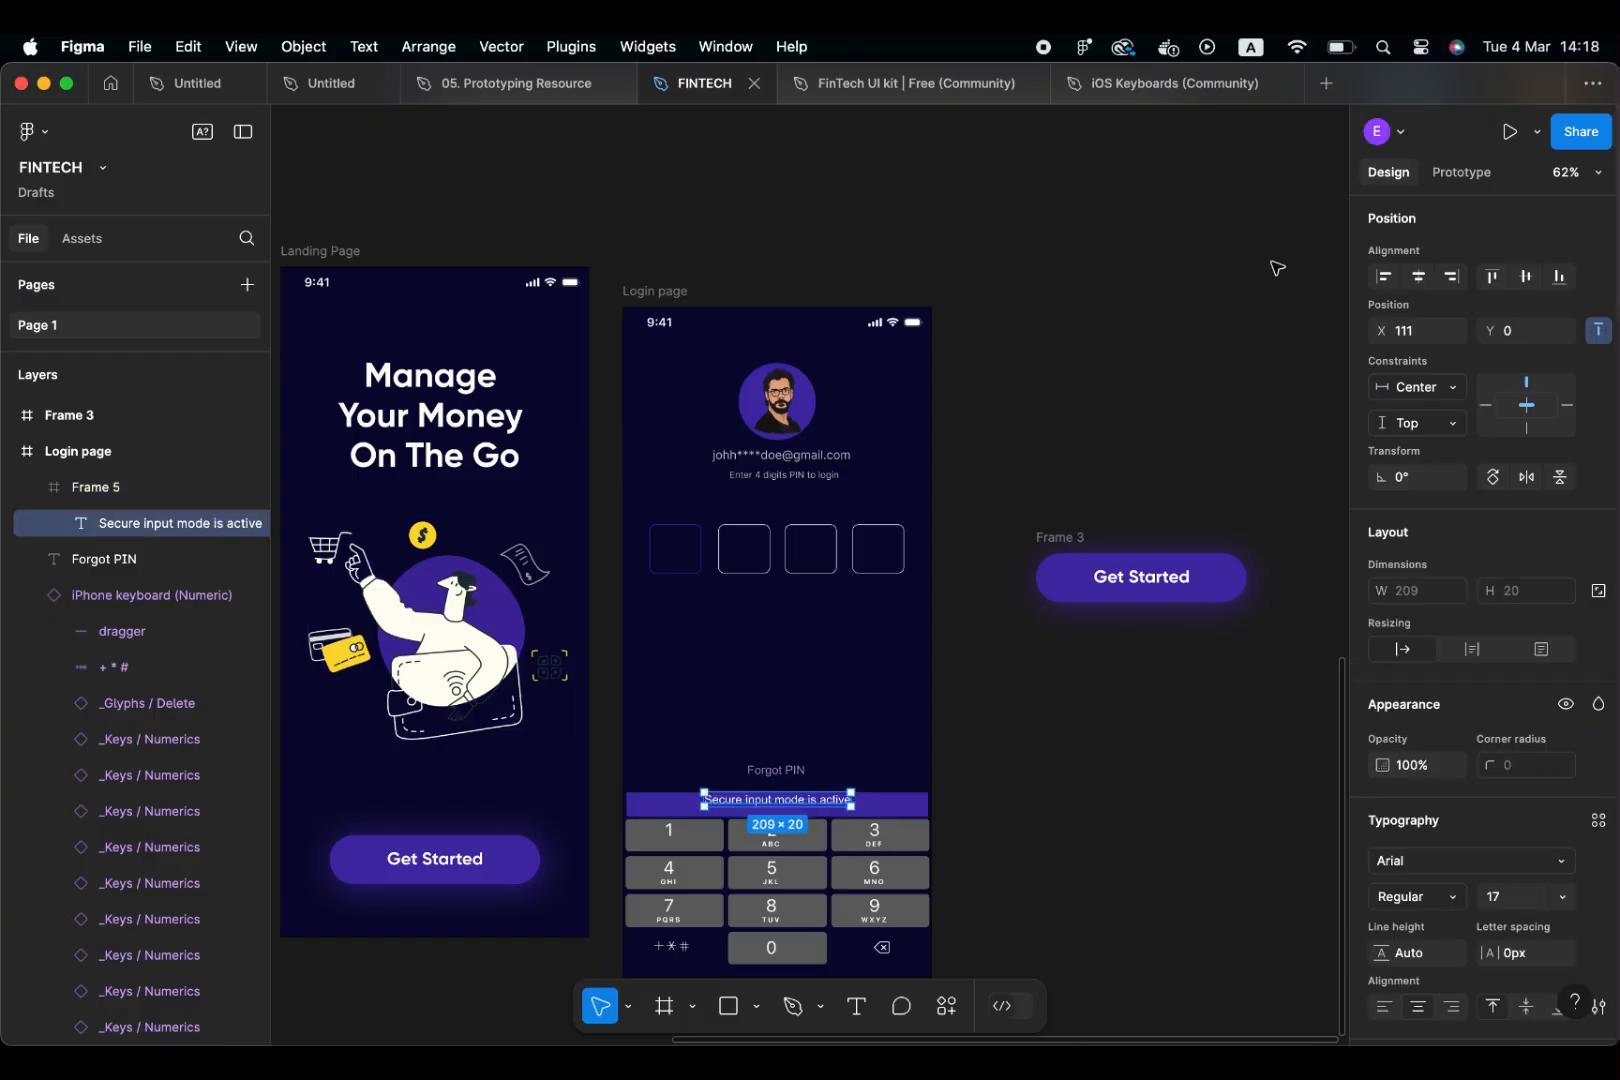
{"action": "left_click", "coordinate": [1526, 278]}
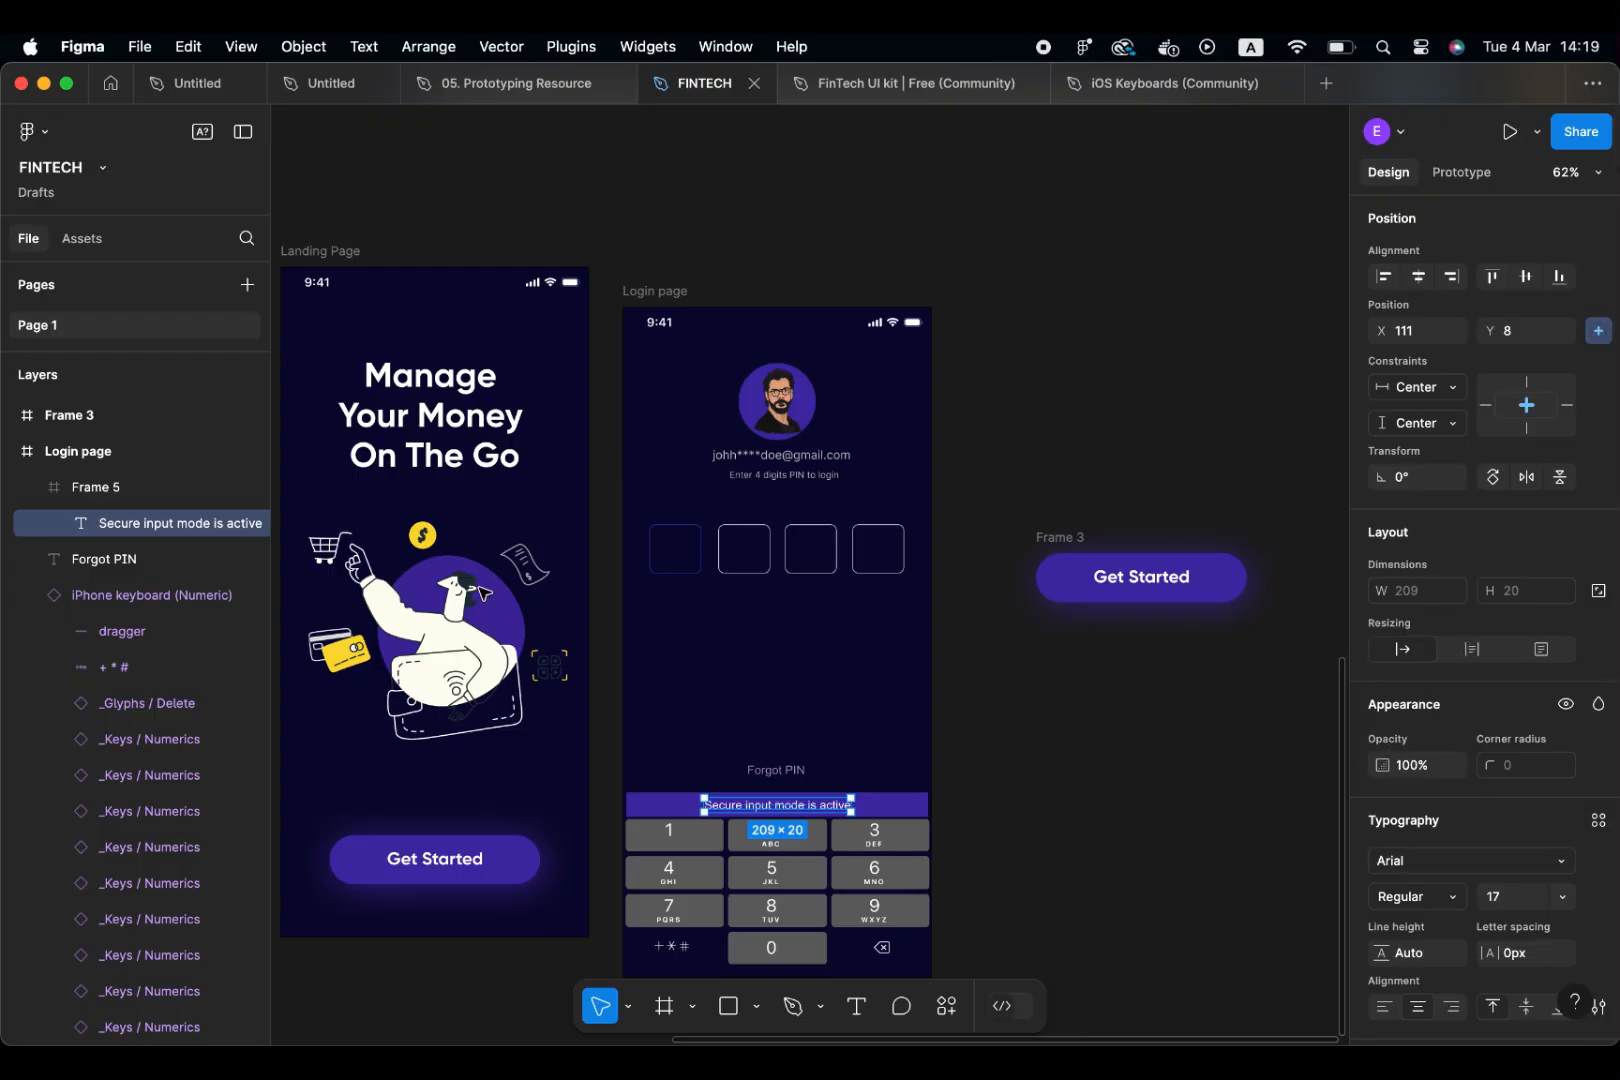
{"action": "left_click", "coordinate": [88, 492]}
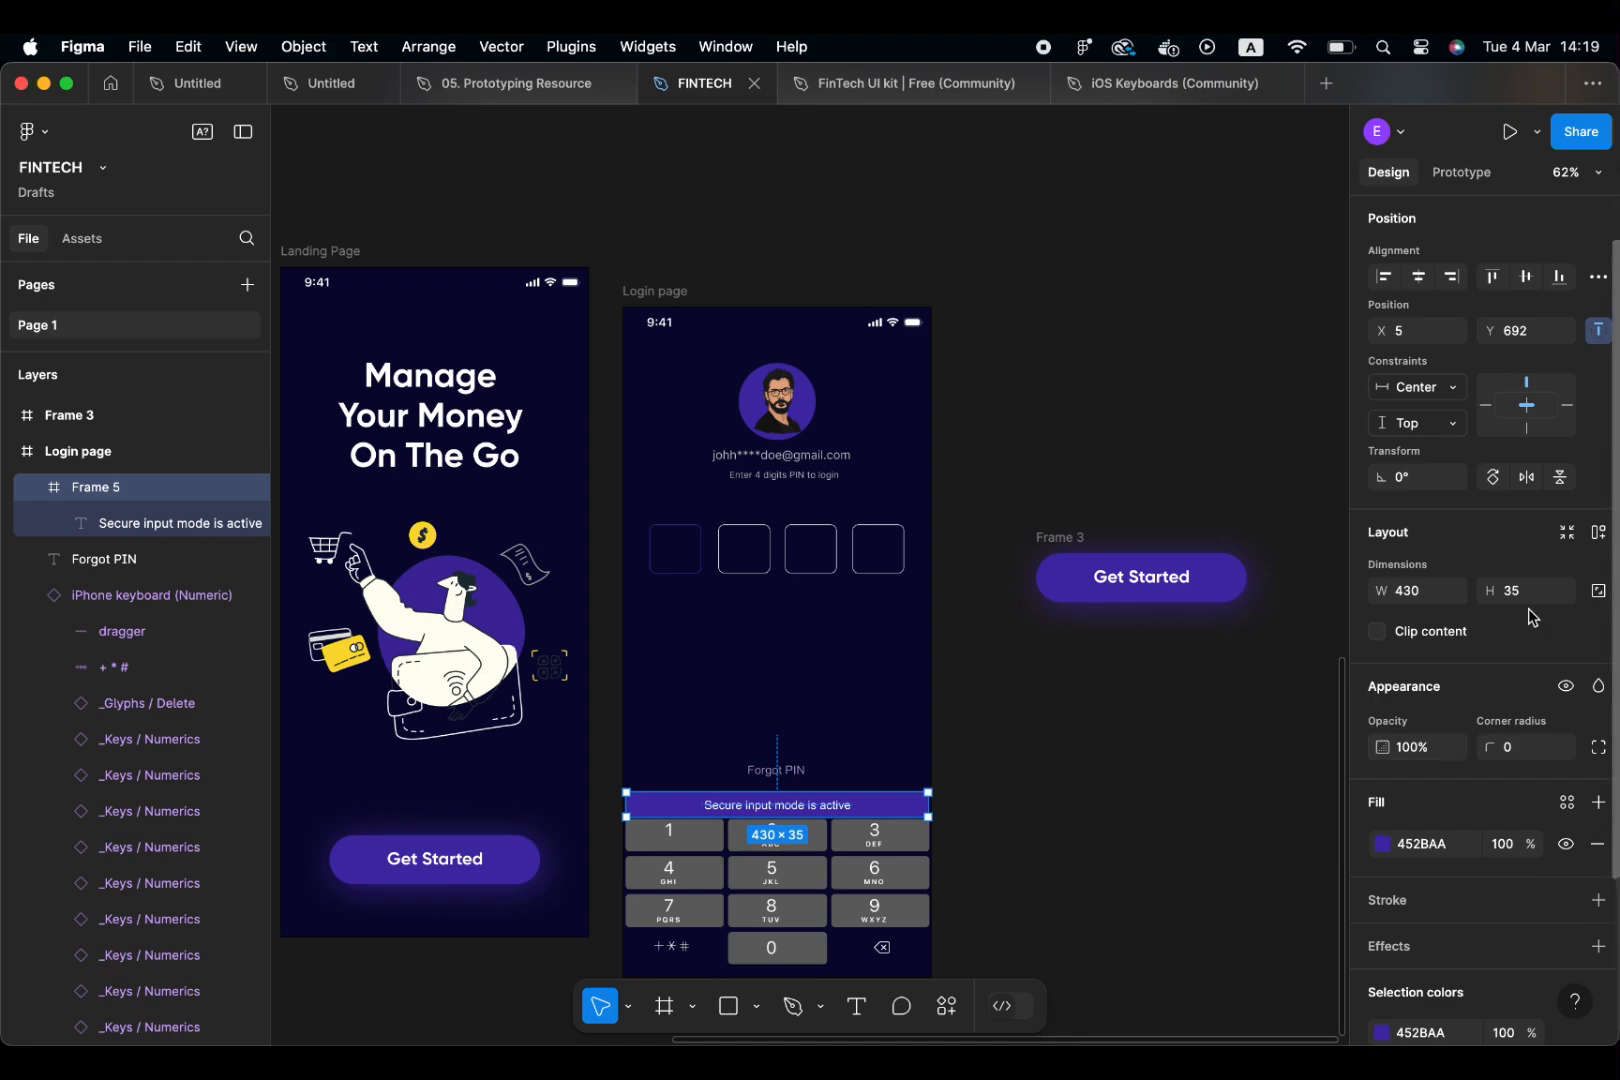
{"action": "type", "text": "39"}
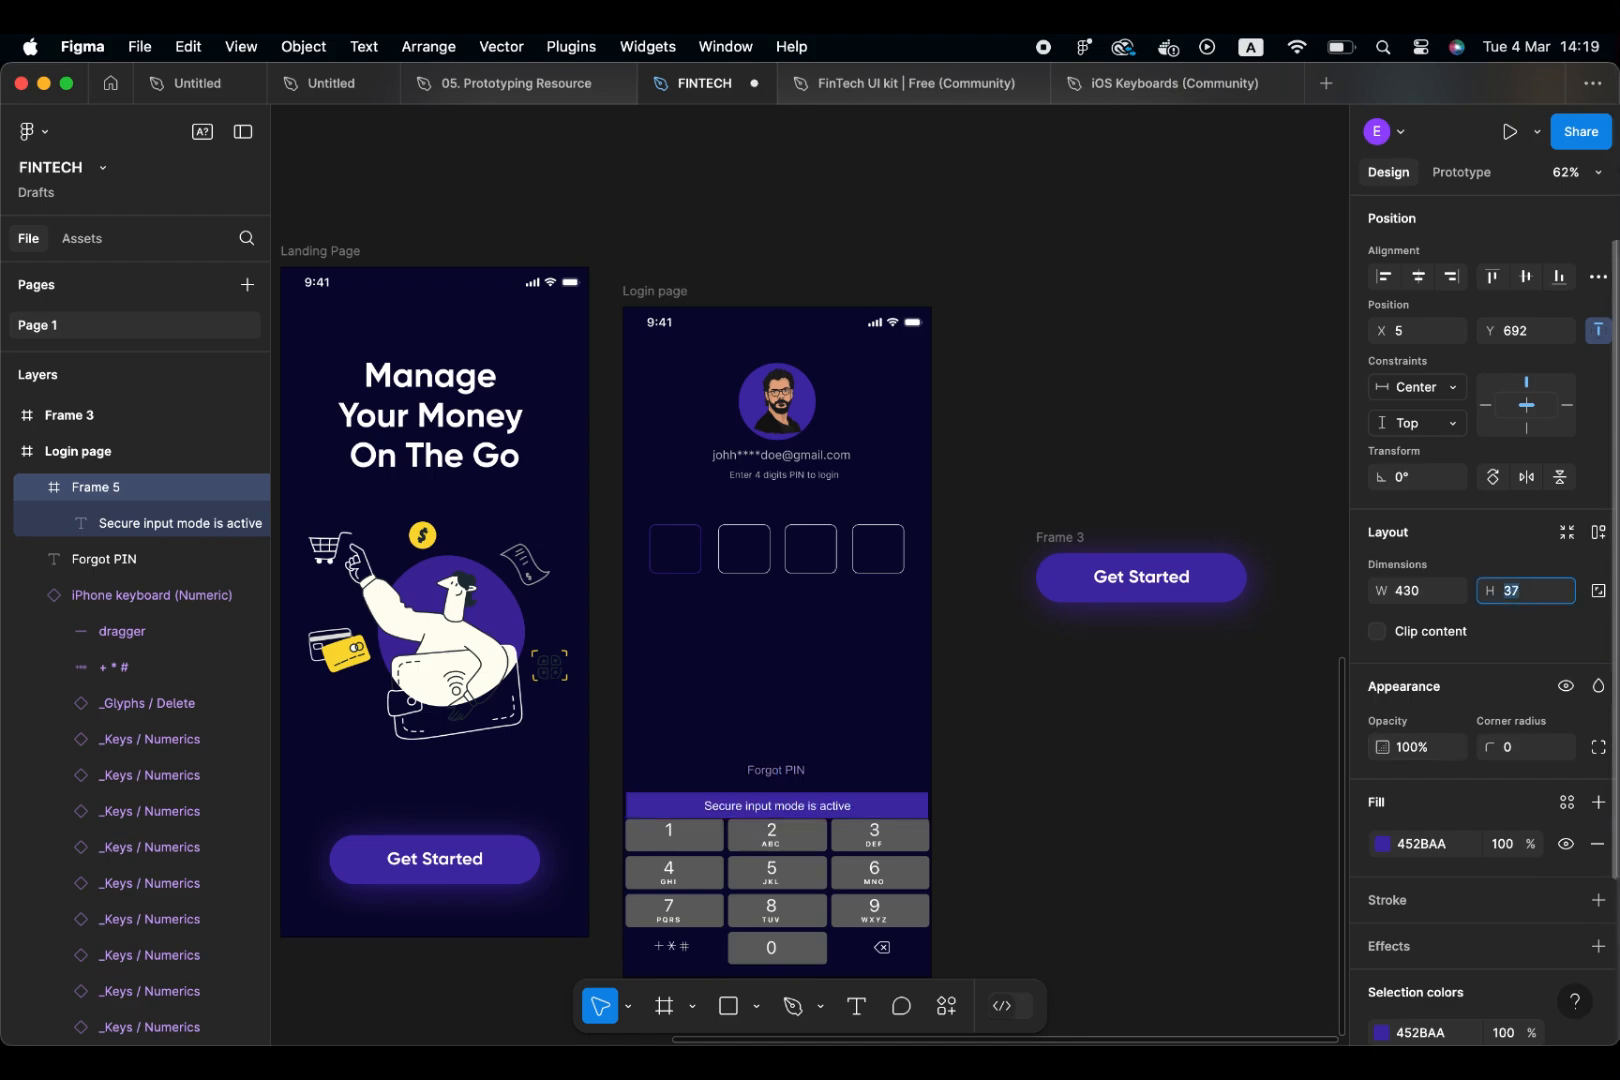
{"action": "key", "text": "Return"}
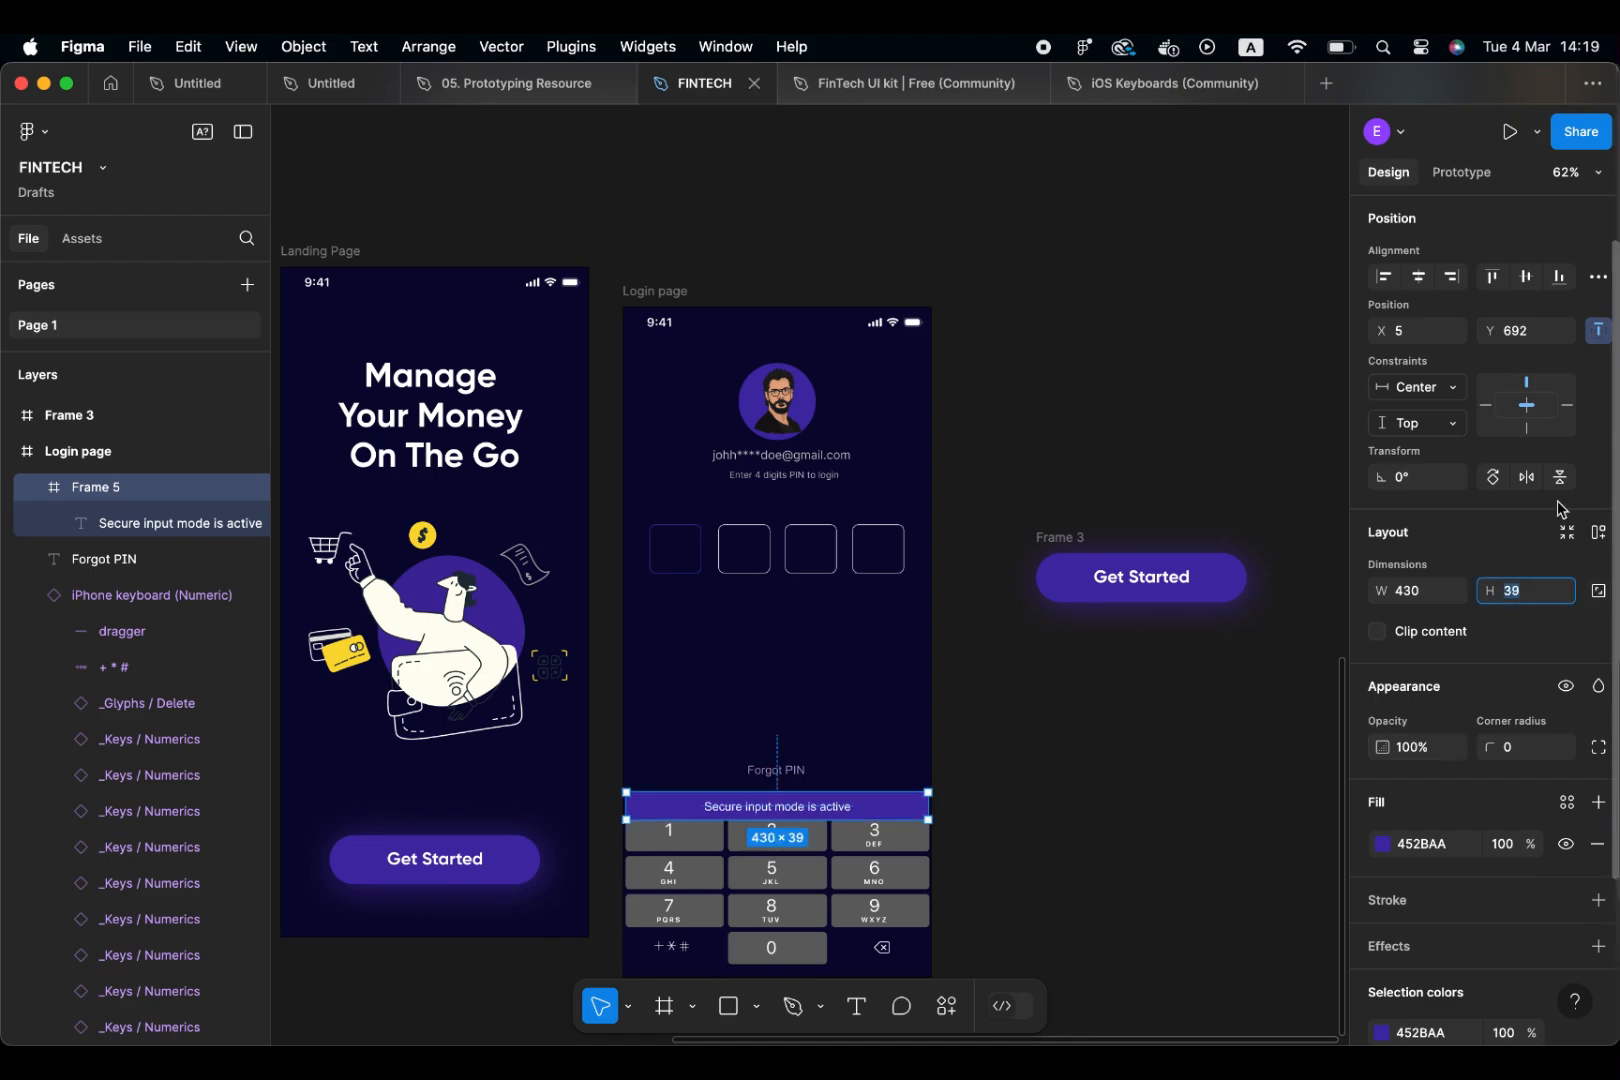
{"action": "key", "text": "Up"}
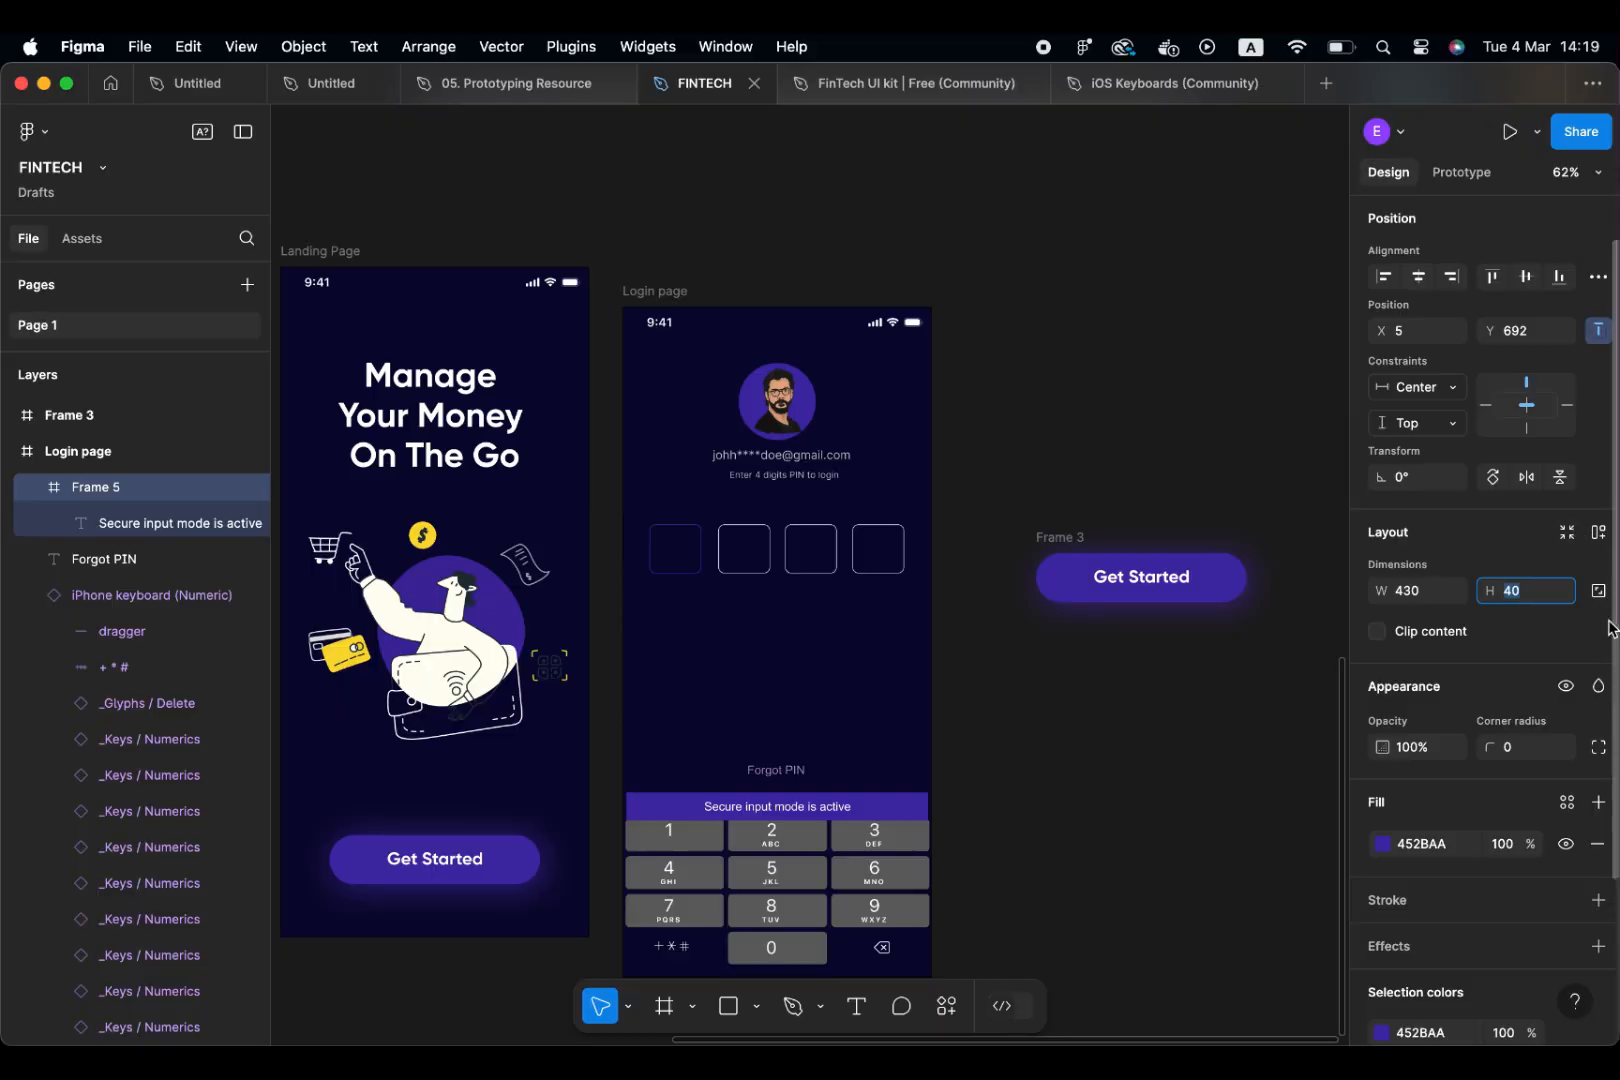
Set the purple frame's width to 440 and centre it horizontally so it spans the Login page
{"action": "left_click", "coordinate": [1443, 582]}
{"action": "type", "text": "434"}
{"action": "key", "text": "Return"}
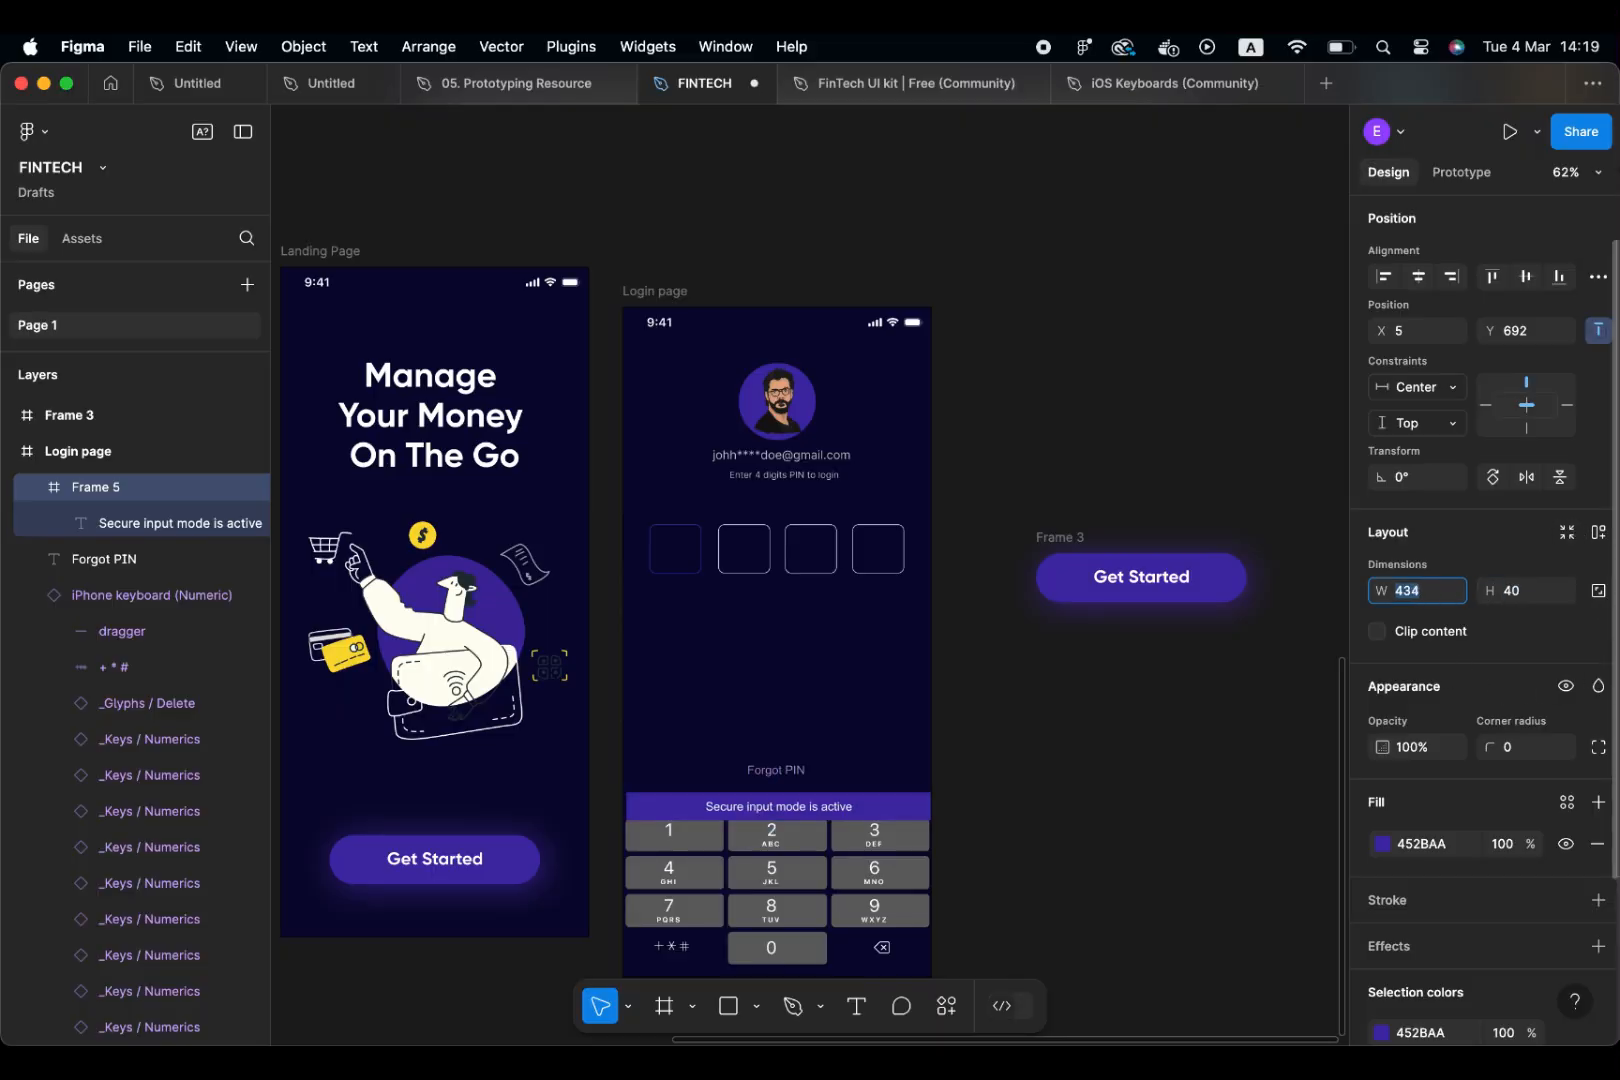
{"action": "key", "text": "Up"}
{"action": "key", "text": "Up"}
{"action": "key", "text": "Up"}
{"action": "key", "text": "Up"}
{"action": "key", "text": "Up"}
{"action": "key", "text": "Up"}
{"action": "left_click", "coordinate": [1418, 277]}
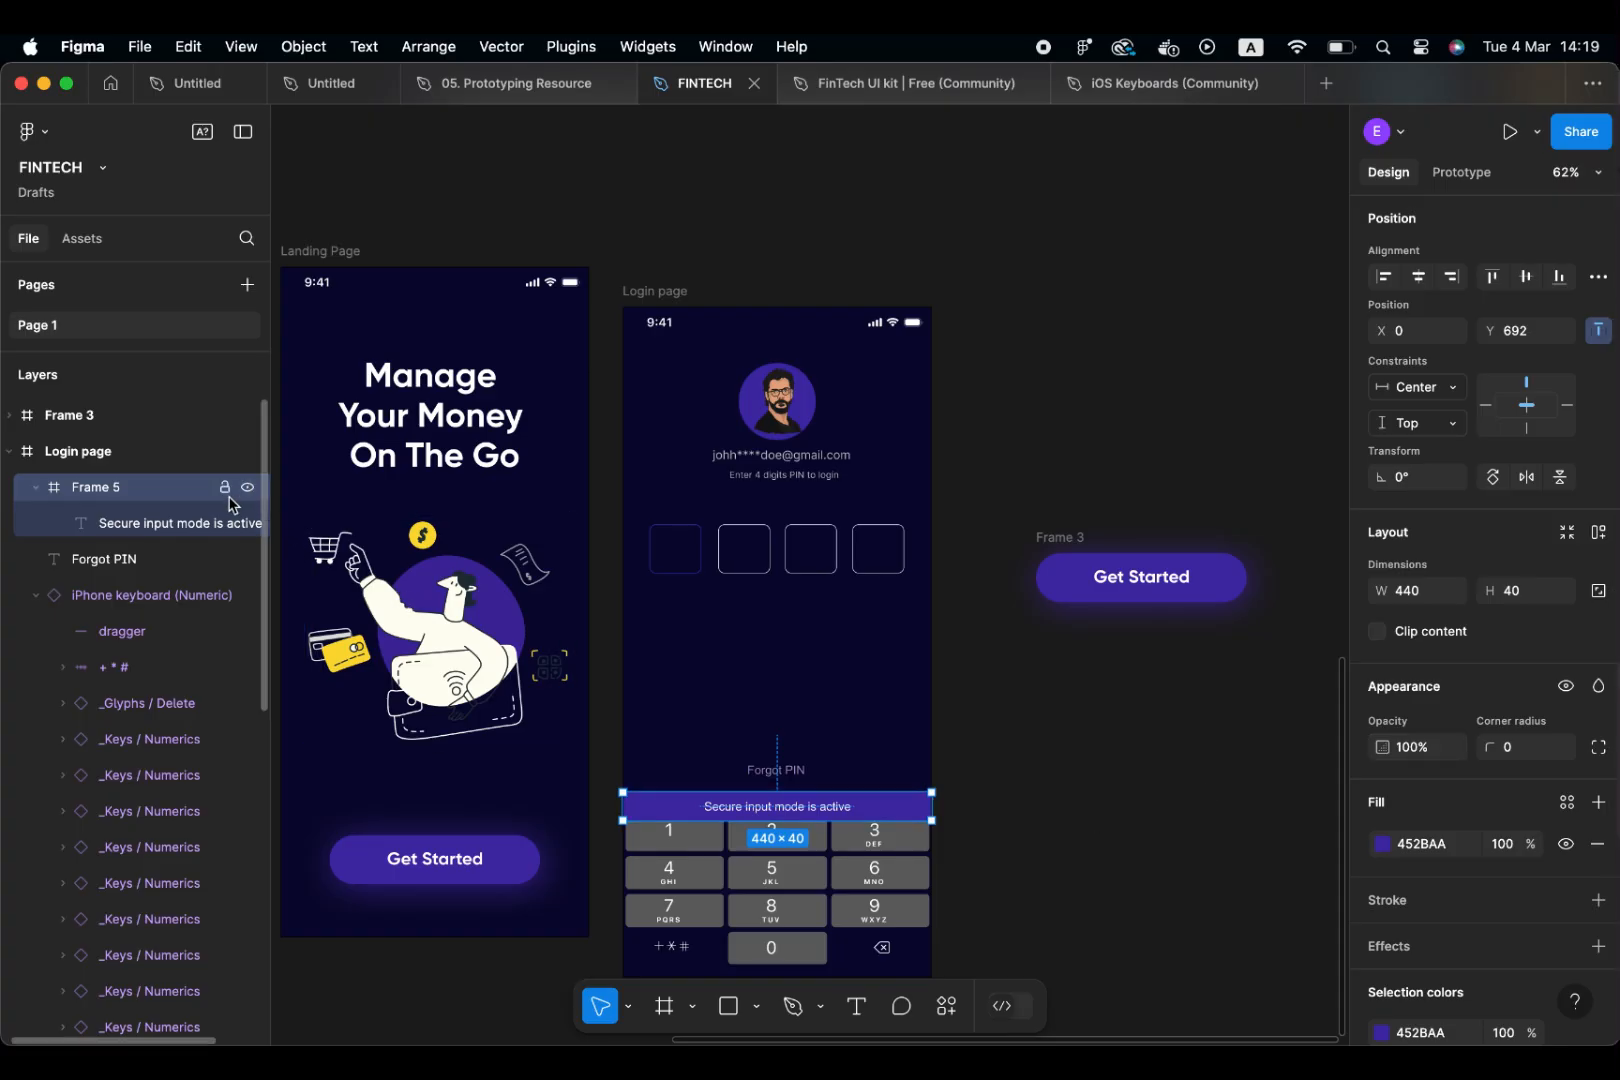
Move the purple frame up to Y 682, just above the numeric keyboard
{"action": "key", "text": "shift+Up"}
{"action": "key", "text": "shift+Up"}
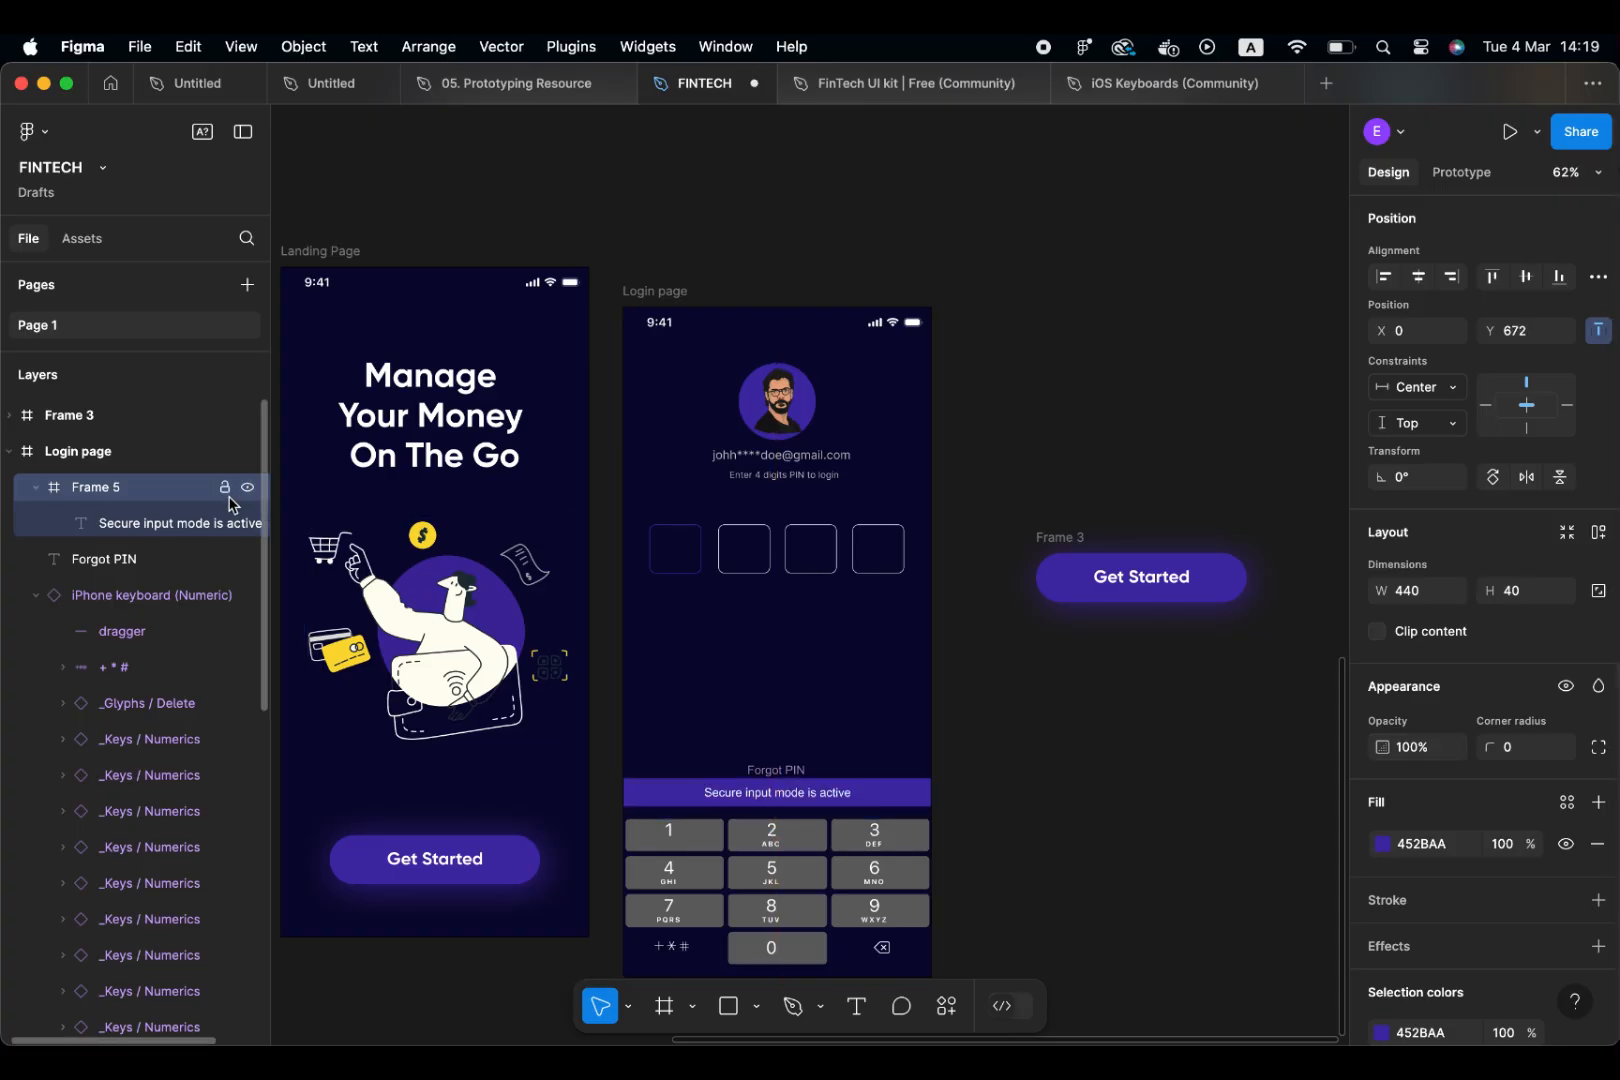
{"action": "key", "text": "shift+Down"}
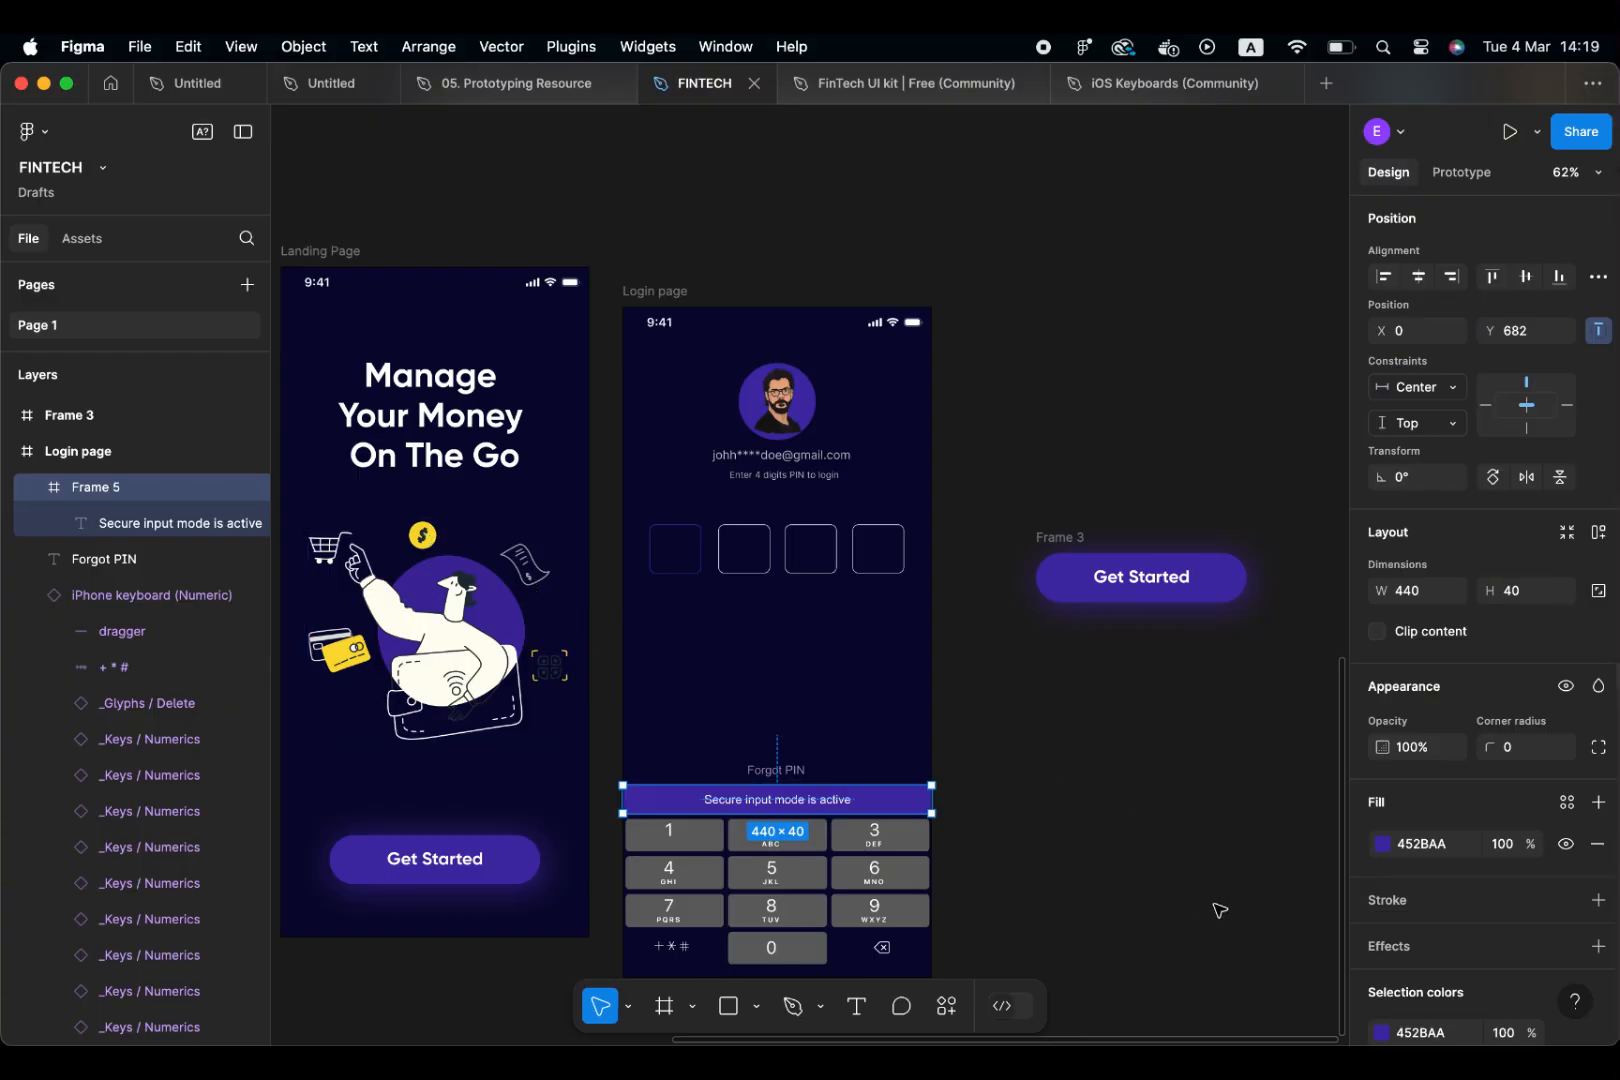
Change the banner frame's fill to 080731, sampled from the Login page background
{"action": "left_click", "coordinate": [1383, 844]}
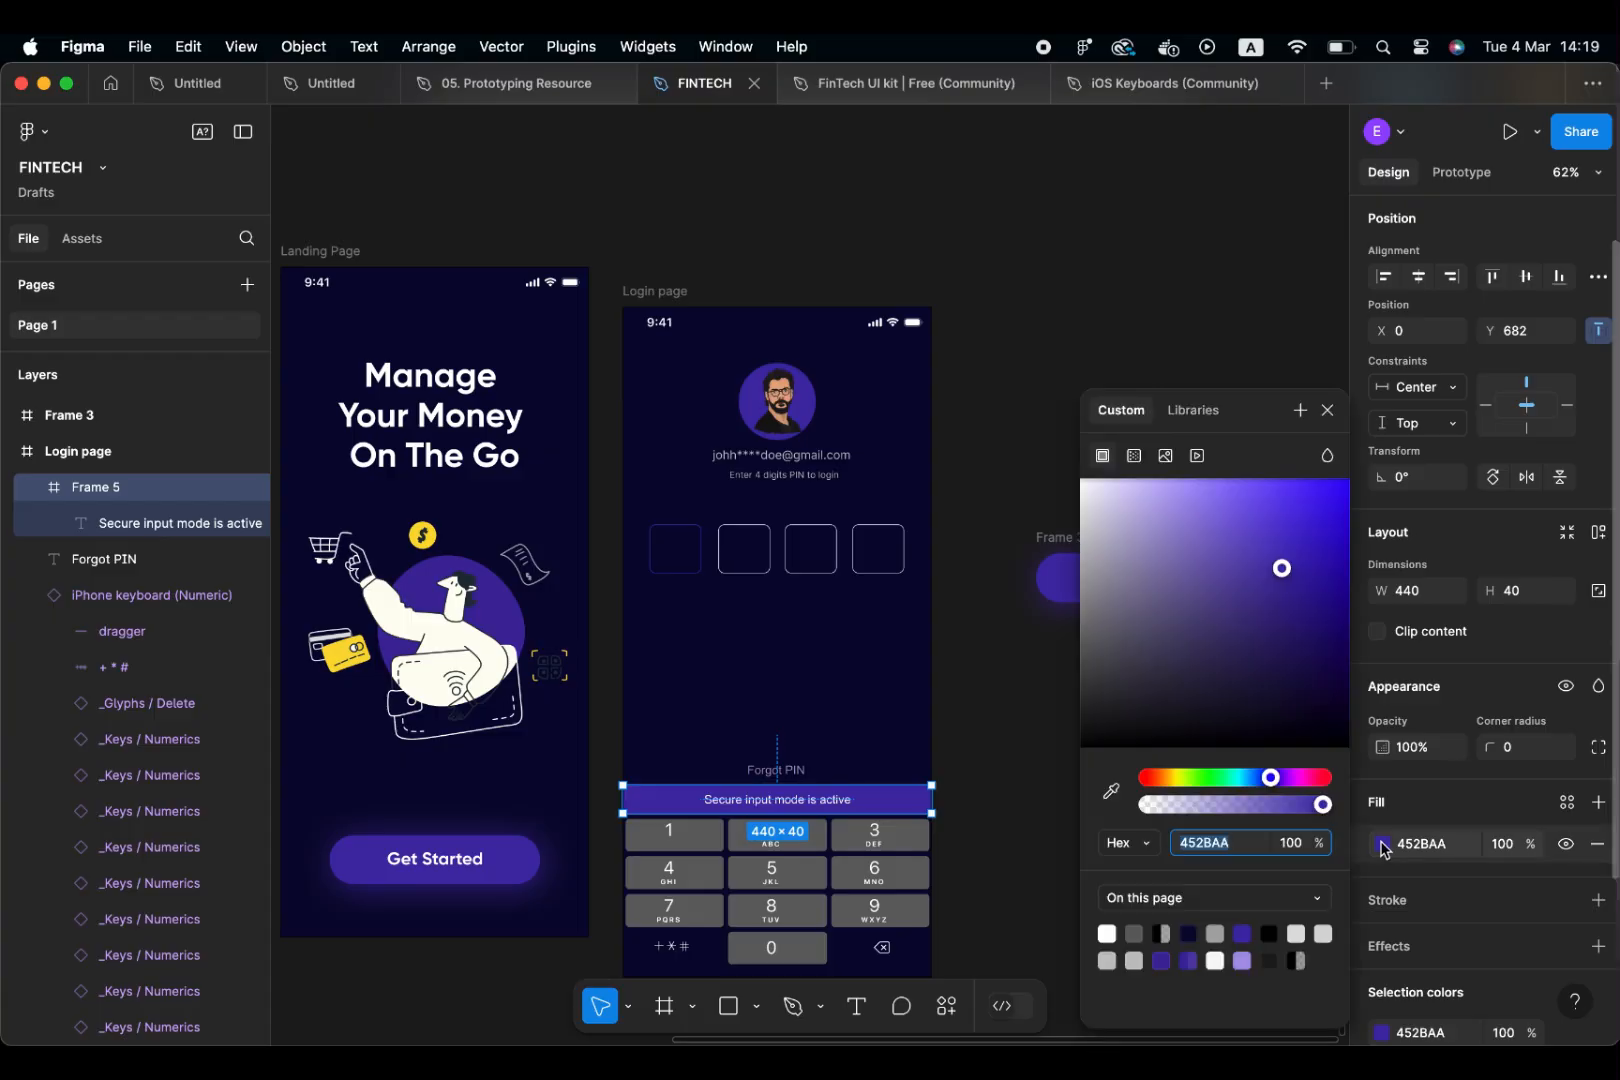
{"action": "left_click", "coordinate": [1110, 792]}
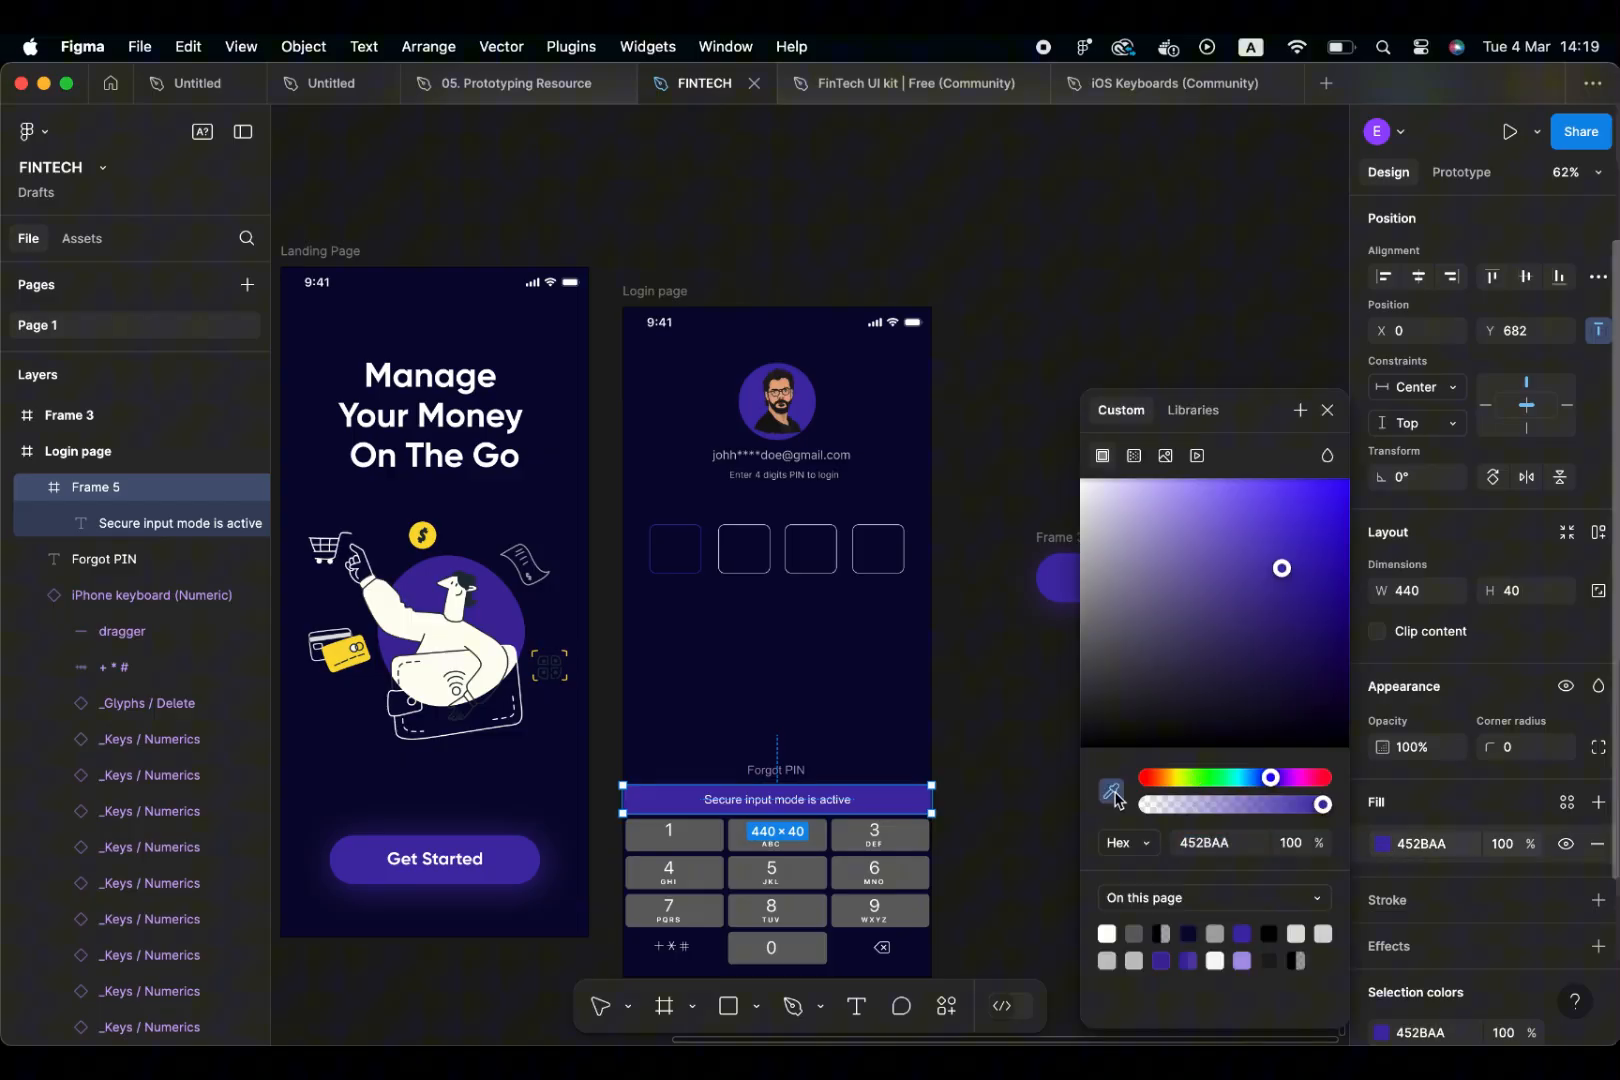
{"action": "left_click", "coordinate": [868, 700]}
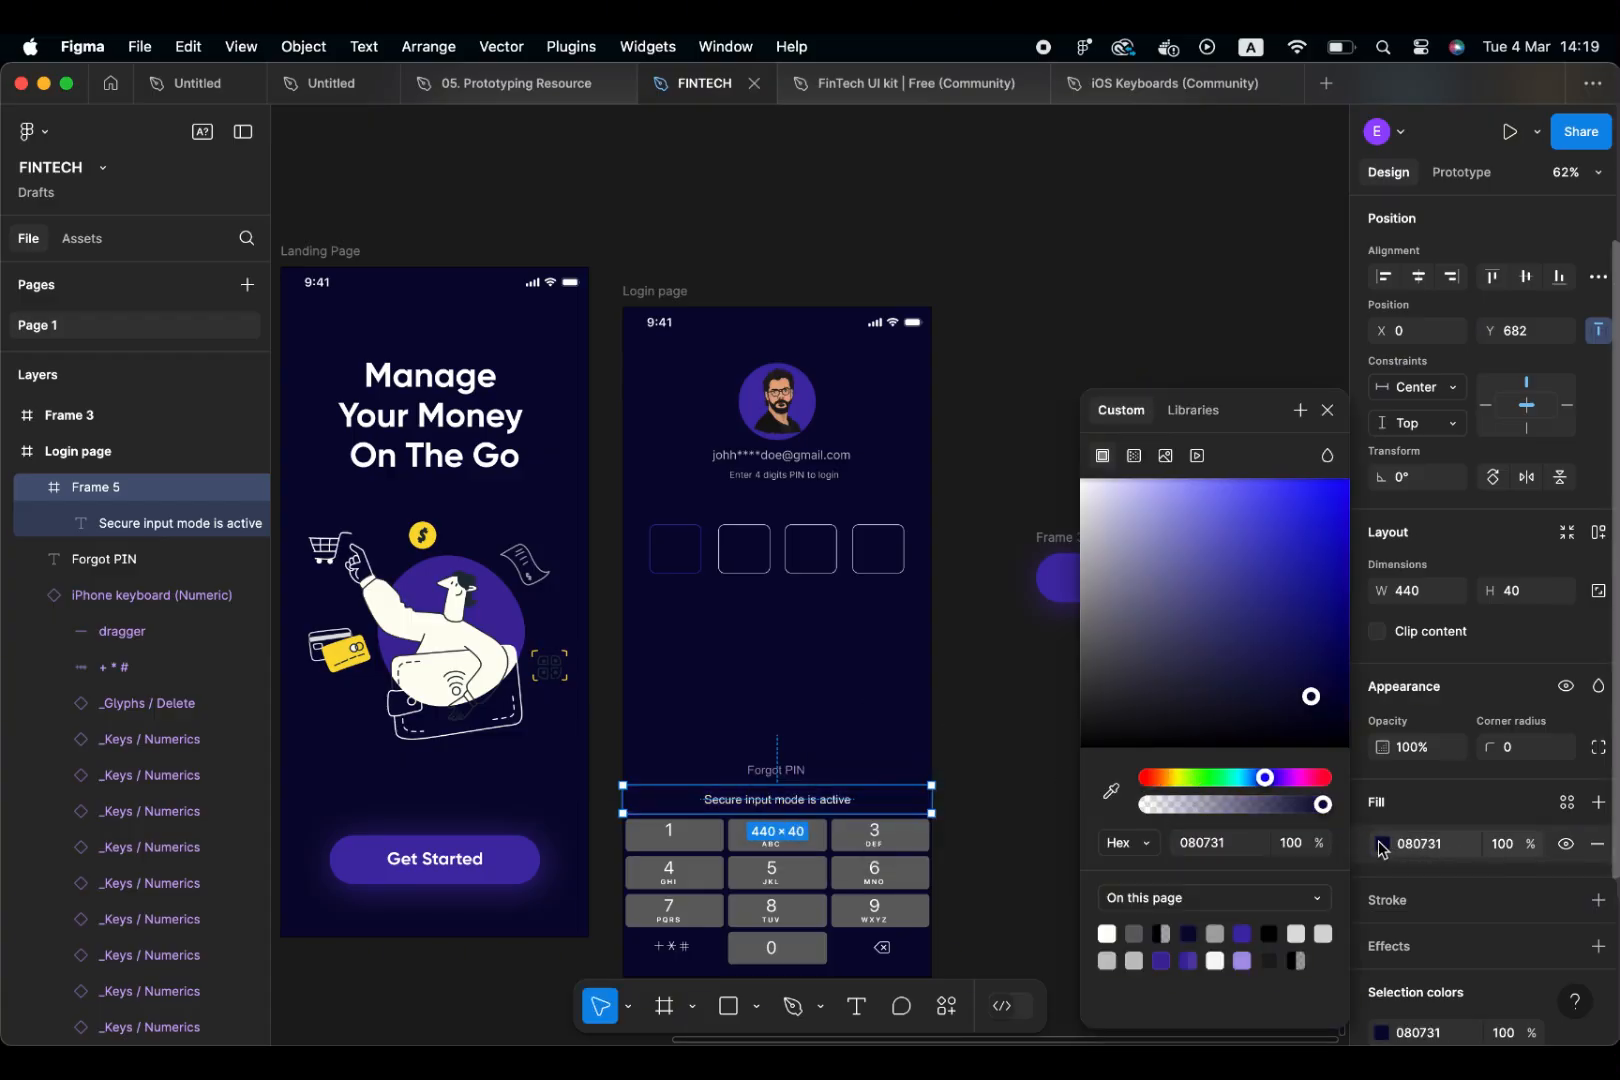
Try lowering the banner fill's opacity to 0% and restore it to 100%
{"action": "left_click", "coordinate": [1314, 848]}
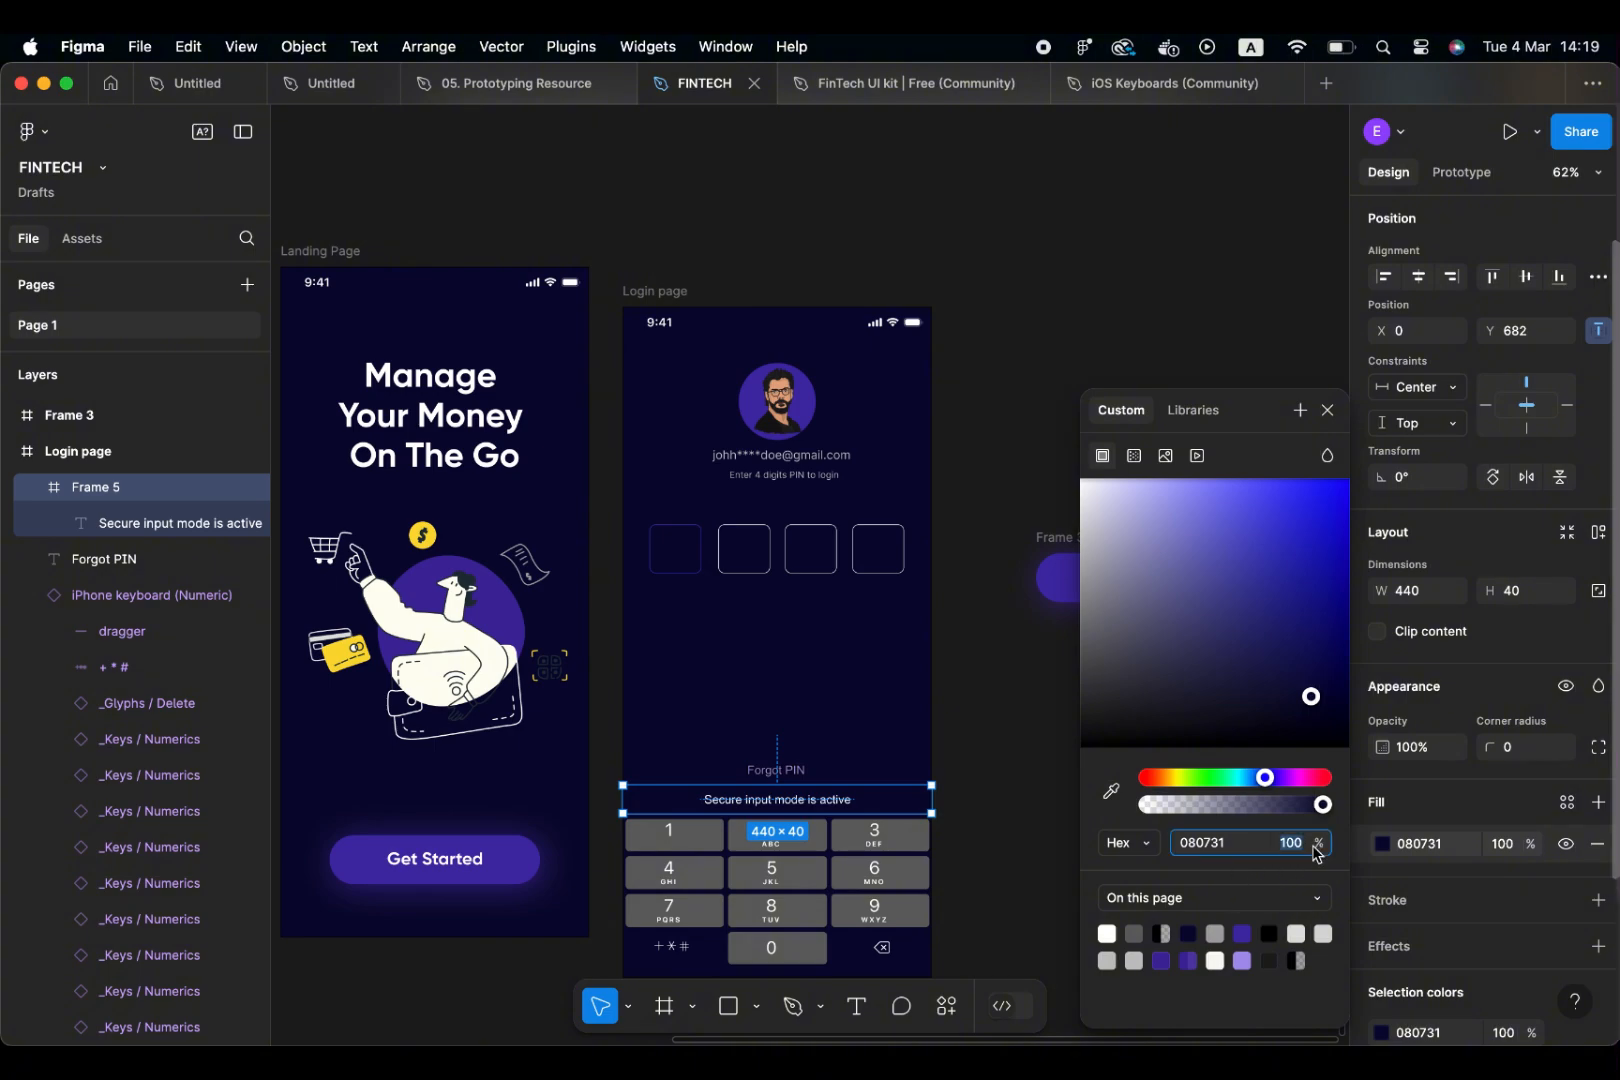
{"action": "key", "text": "shift+Down"}
{"action": "key", "text": "shift+Down"}
{"action": "key", "text": "shift+Down"}
{"action": "key", "text": "shift+Down"}
{"action": "key", "text": "shift+Down"}
{"action": "key", "text": "shift+Down"}
{"action": "key", "text": "shift+Down"}
{"action": "key", "text": "shift+Down"}
{"action": "key", "text": "shift+Down"}
{"action": "key", "text": "shift+Down"}
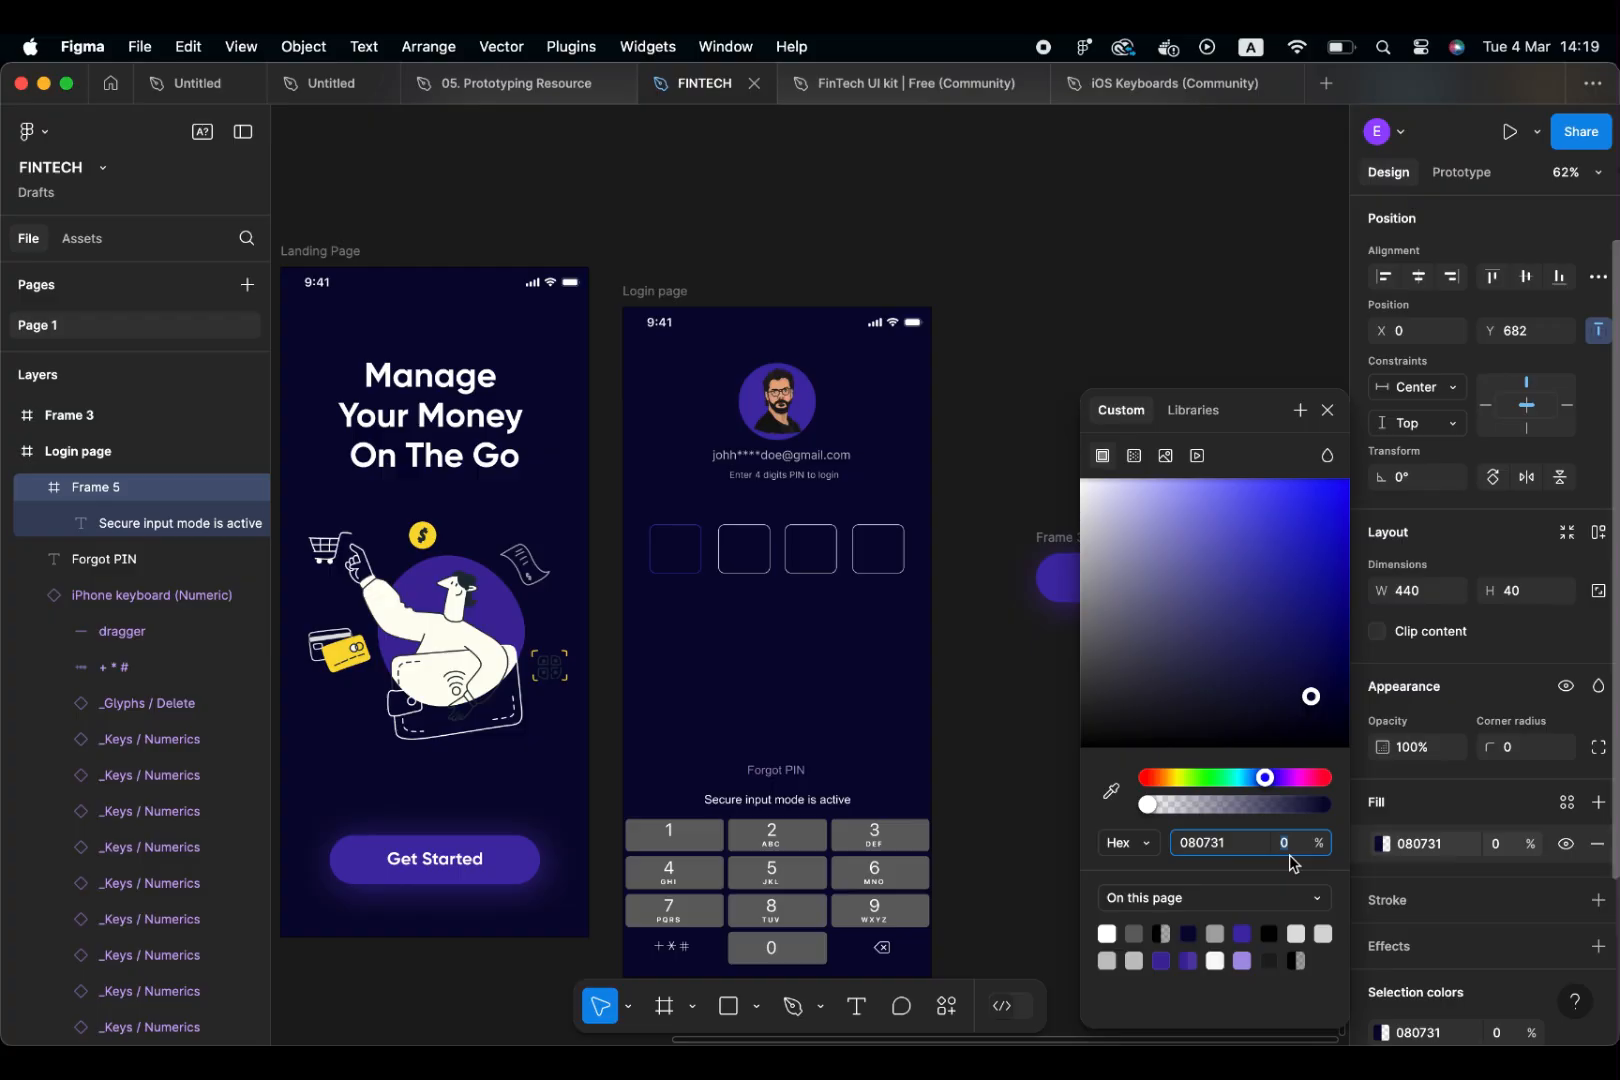
{"action": "left_click_drag", "start_coordinate": [1150, 806], "coordinate": [1352, 804]}
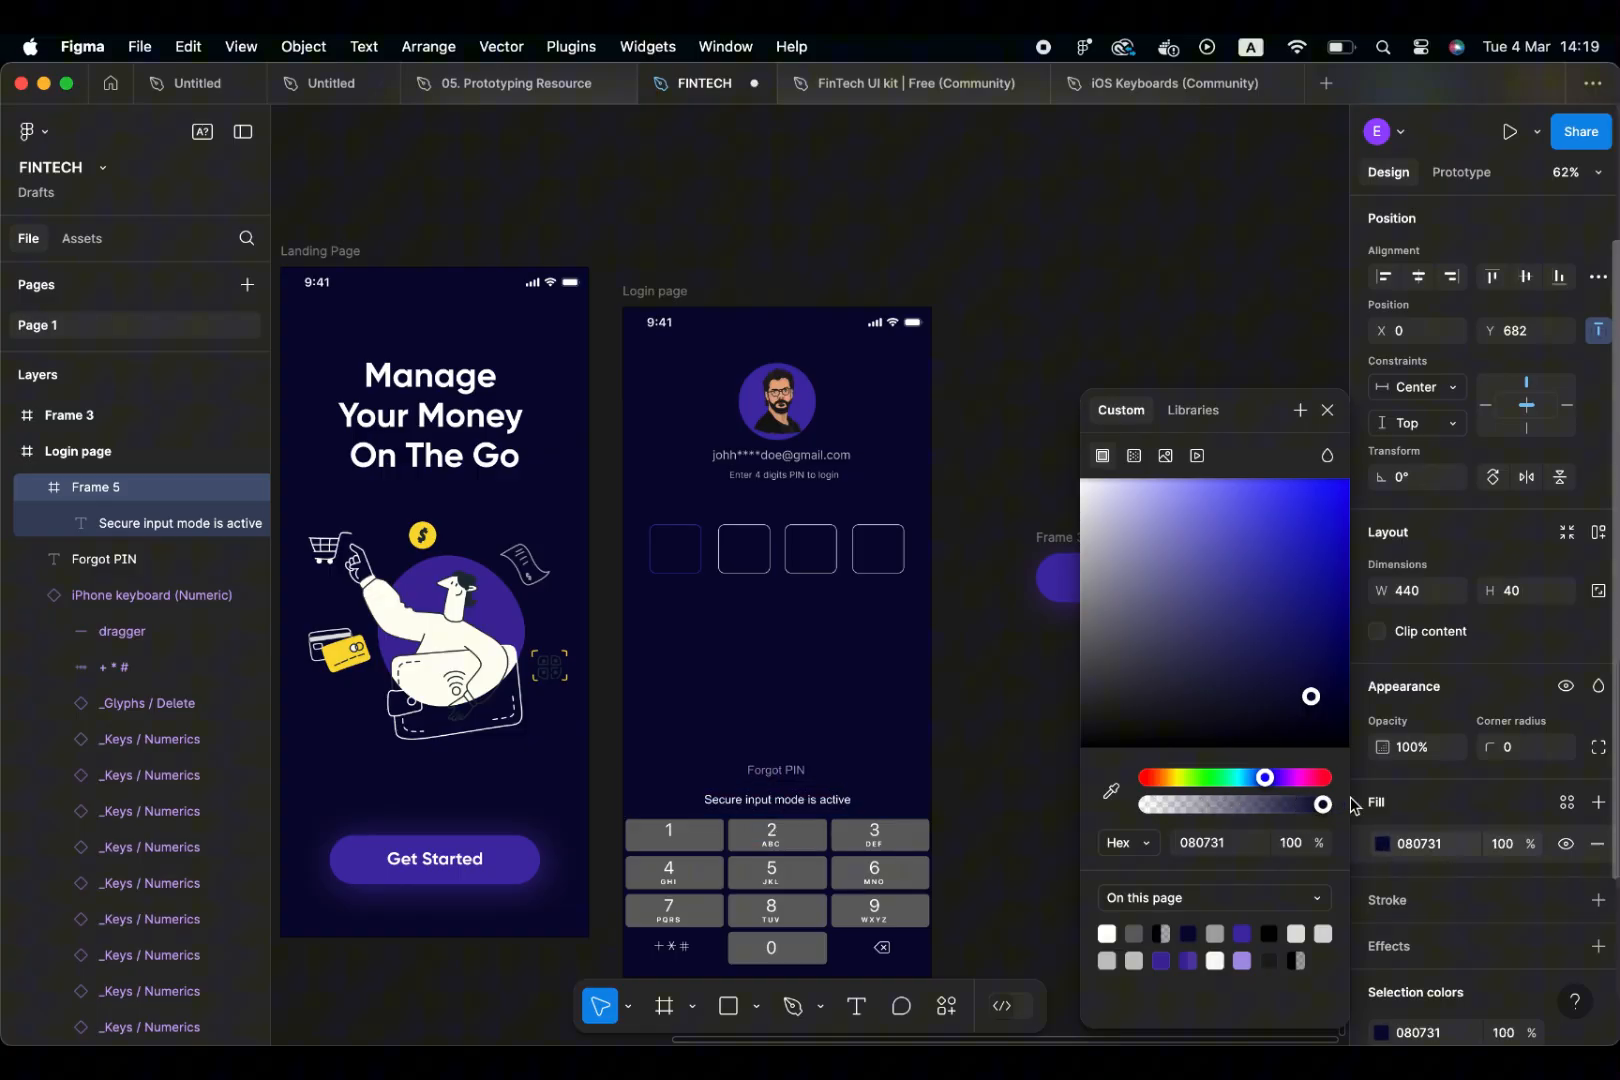
Sample a dark grey for the banner frame's fill and darken it to black 000000
{"action": "left_click", "coordinate": [1110, 791]}
{"action": "left_click", "coordinate": [1087, 732]}
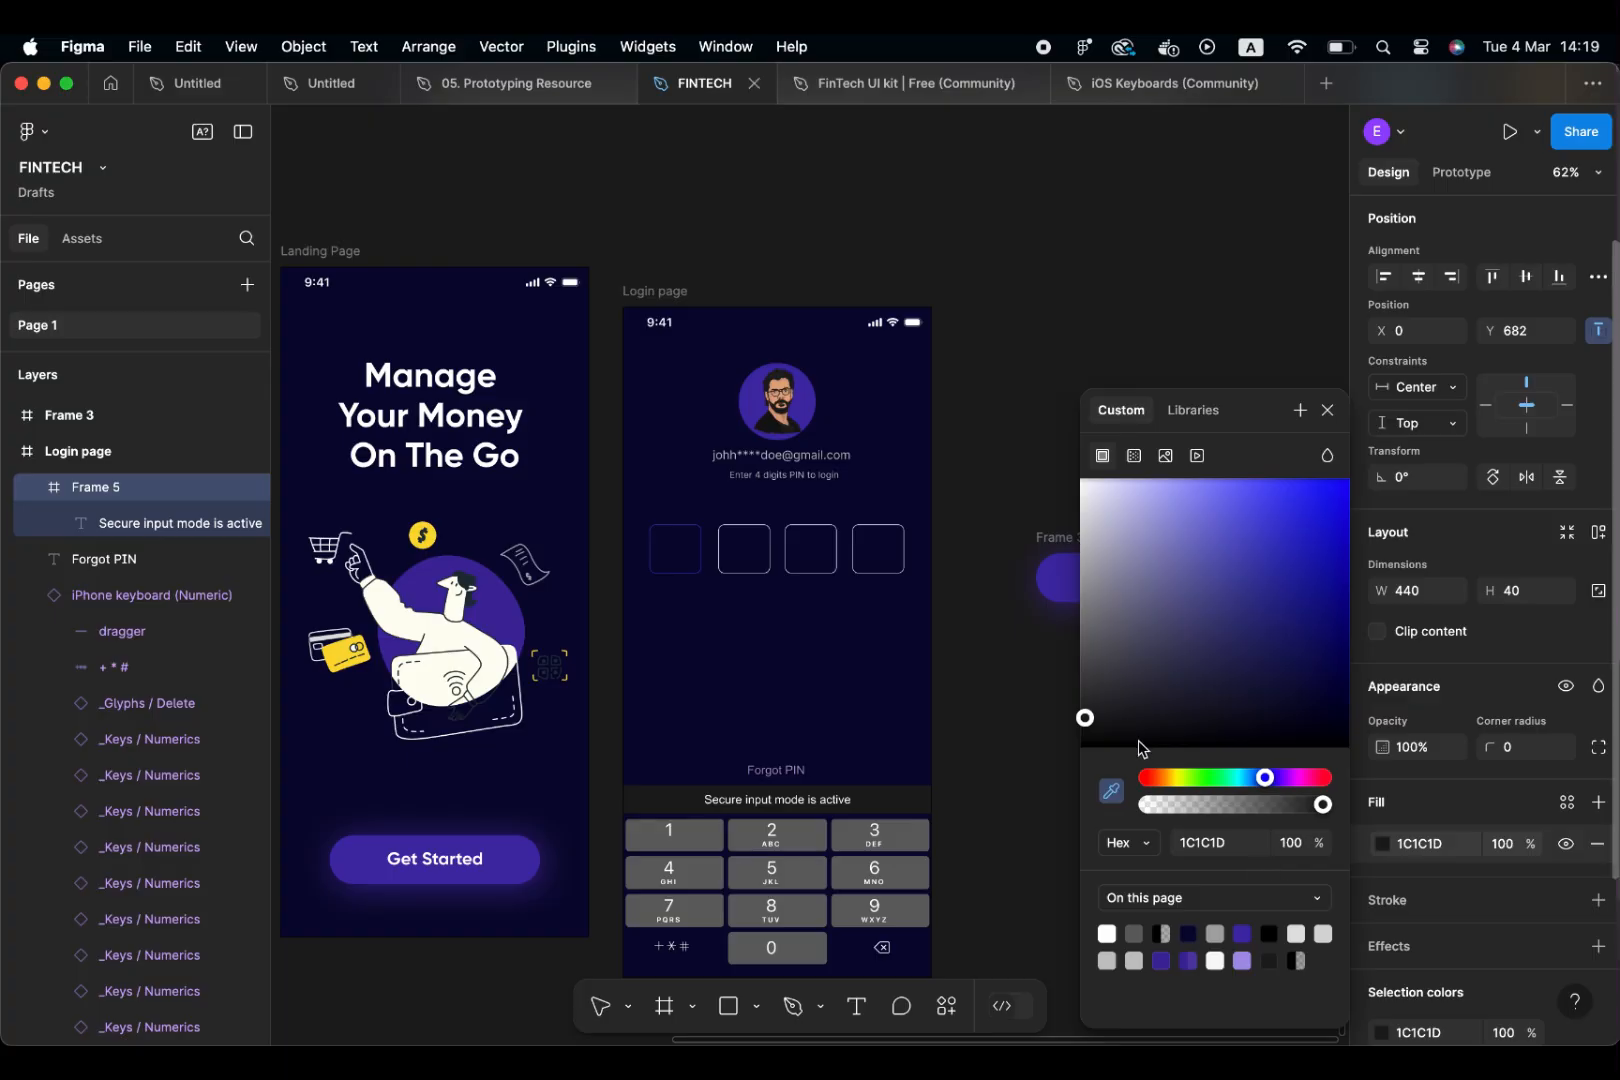
{"action": "left_click_drag", "start_coordinate": [1136, 731], "coordinate": [1056, 812]}
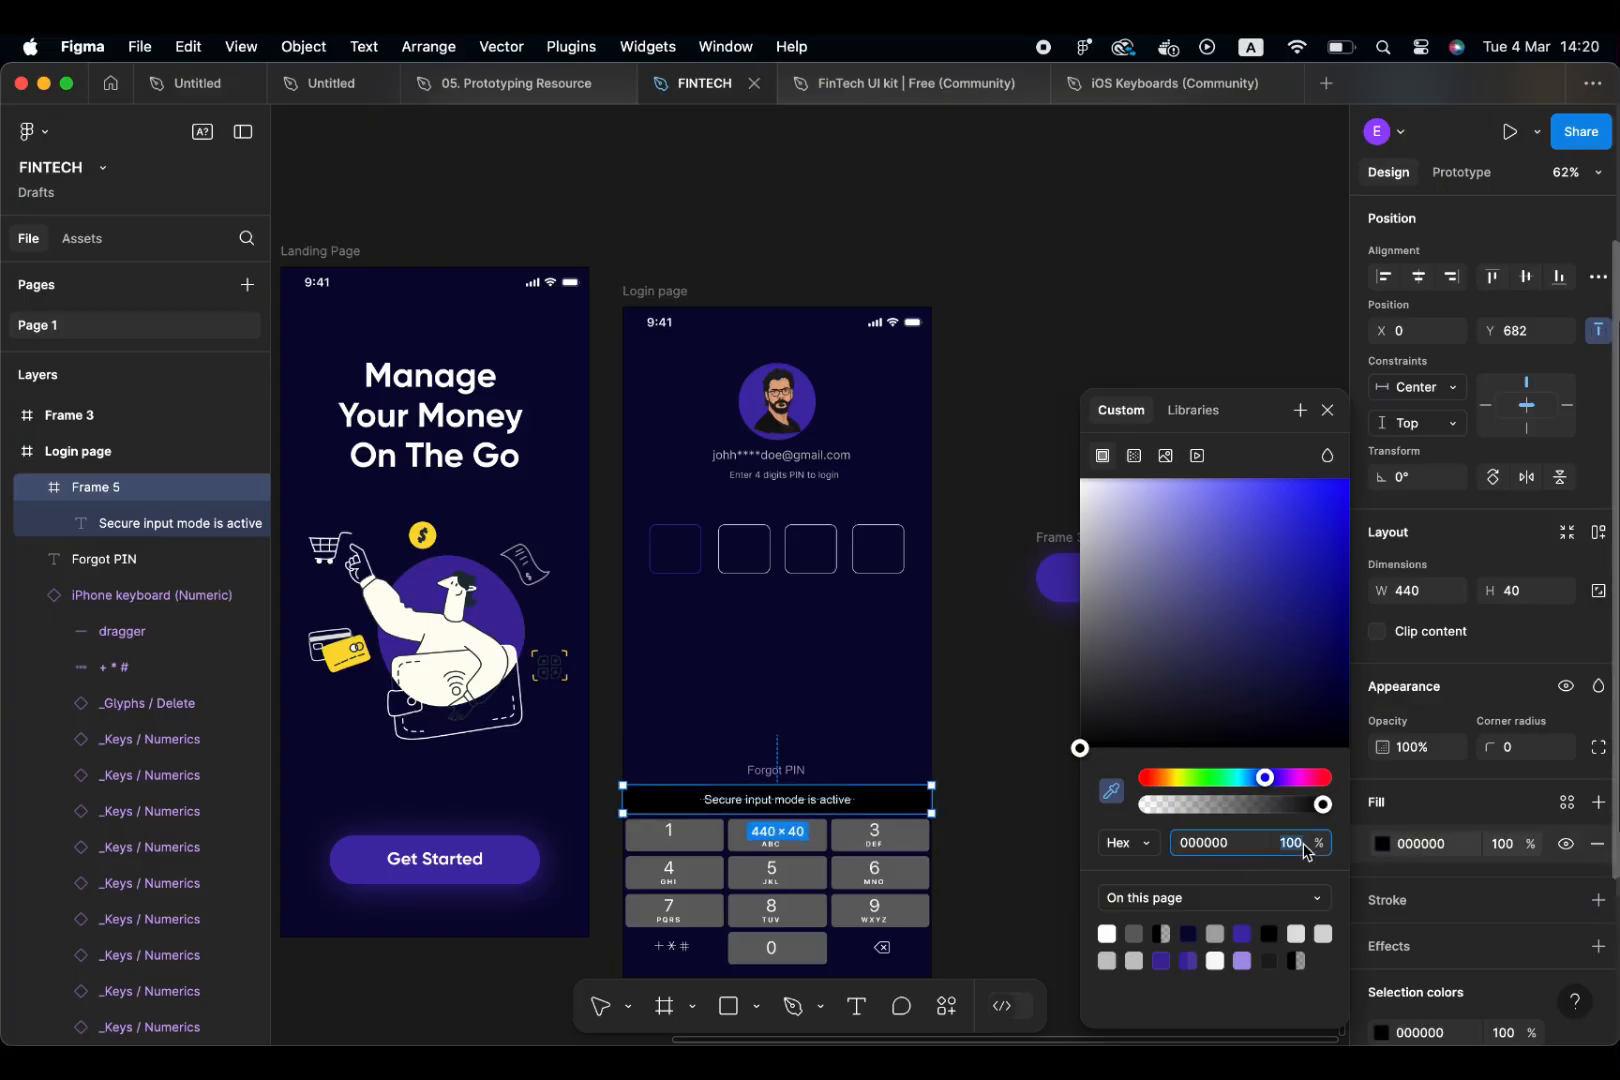
Set the black banner fill's opacity to 50%, keeping the frame at Y 682
{"action": "type", "text": "50"}
{"action": "key", "text": "Return"}
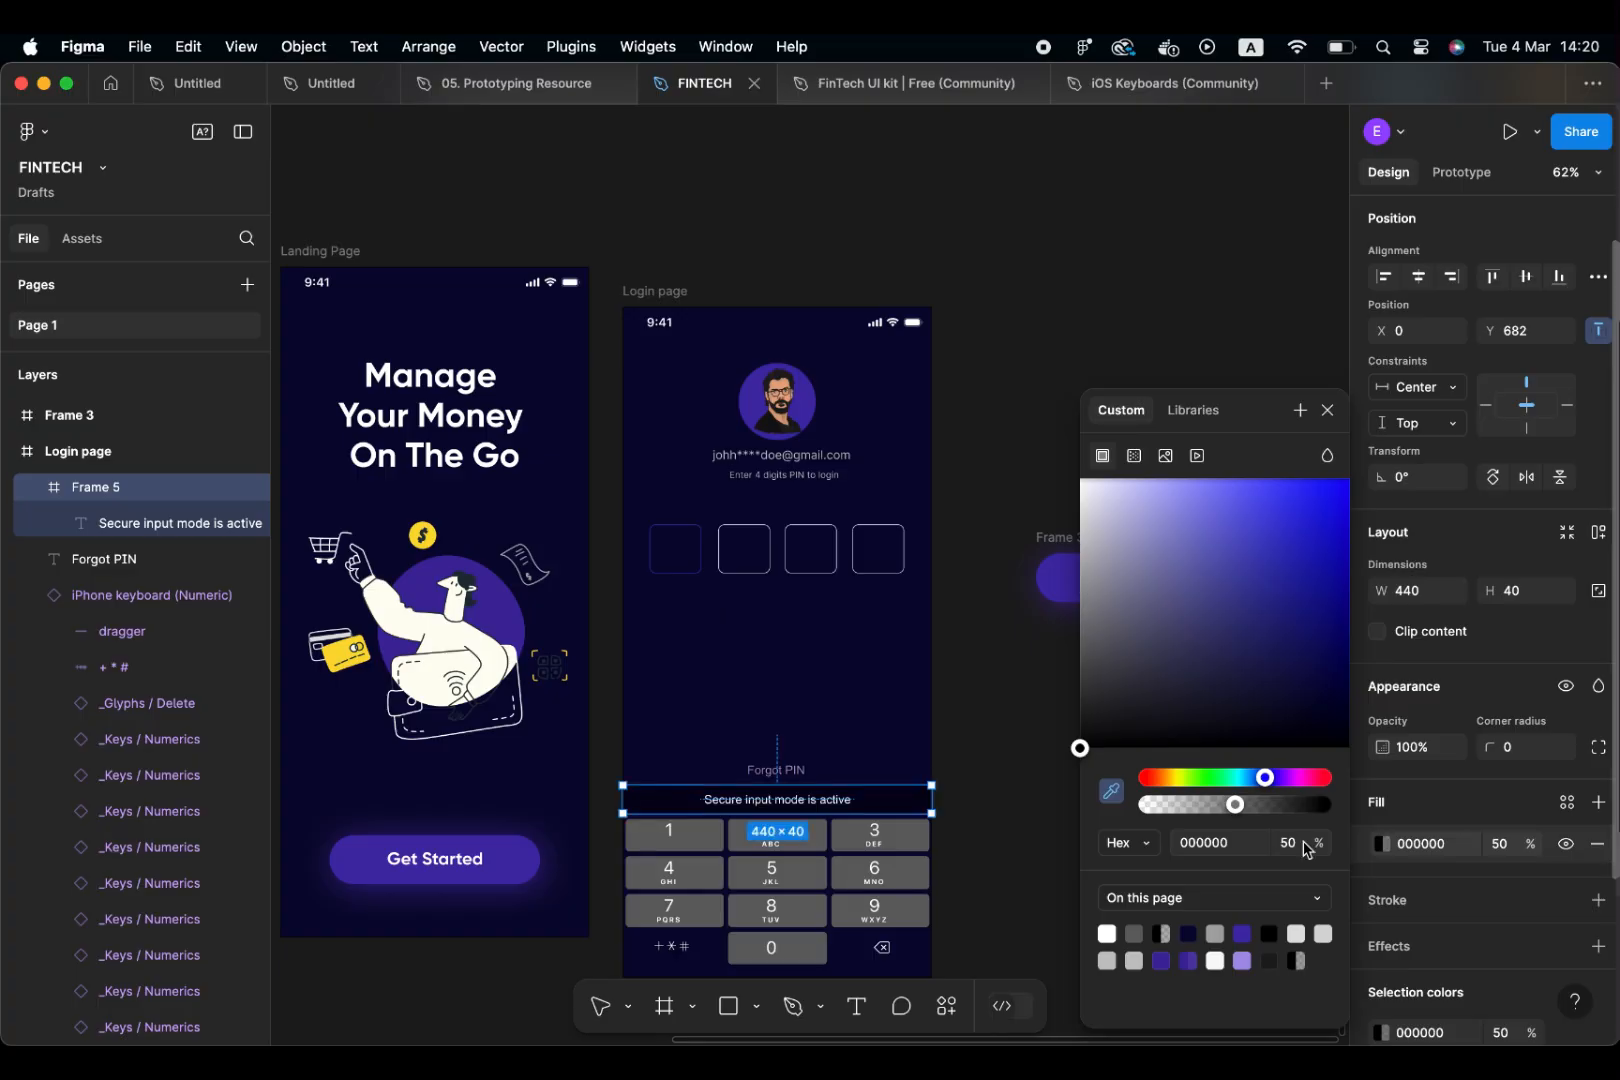
{"action": "key", "text": "Down"}
{"action": "key", "text": "Down"}
{"action": "key", "text": "Up"}
{"action": "key", "text": "Up"}
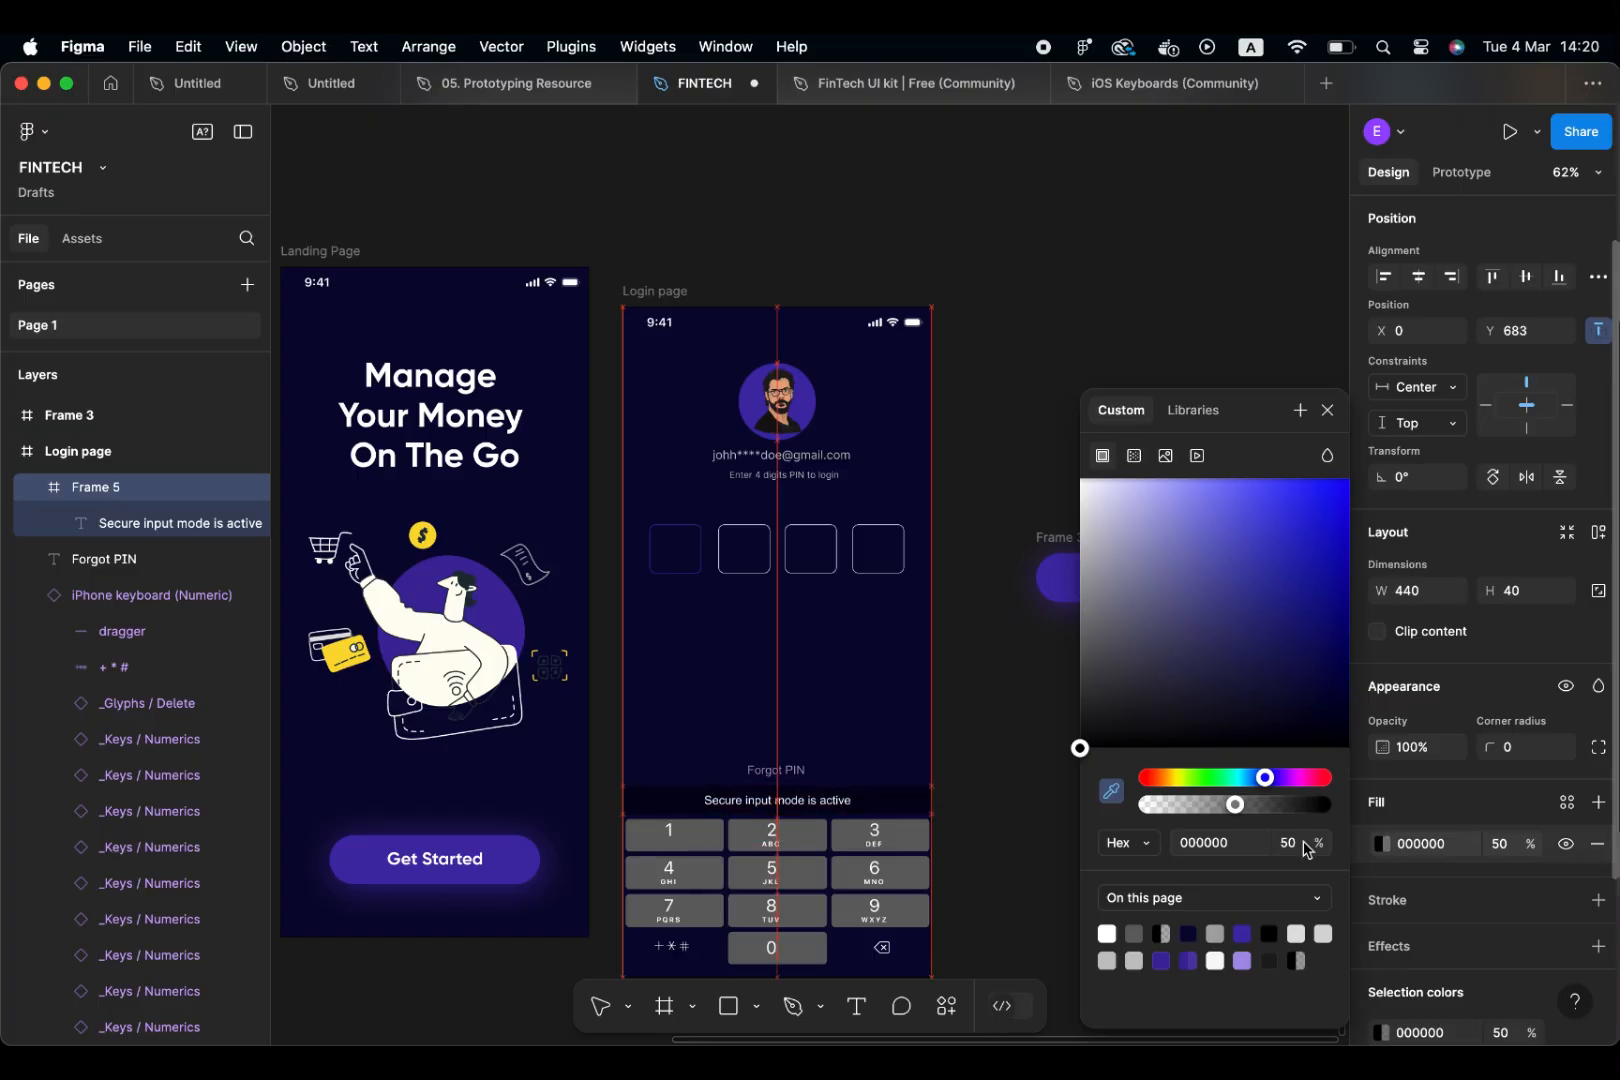
Reduce the opacity of the banner frame's black fill to 35%
{"action": "left_click", "coordinate": [1302, 854]}
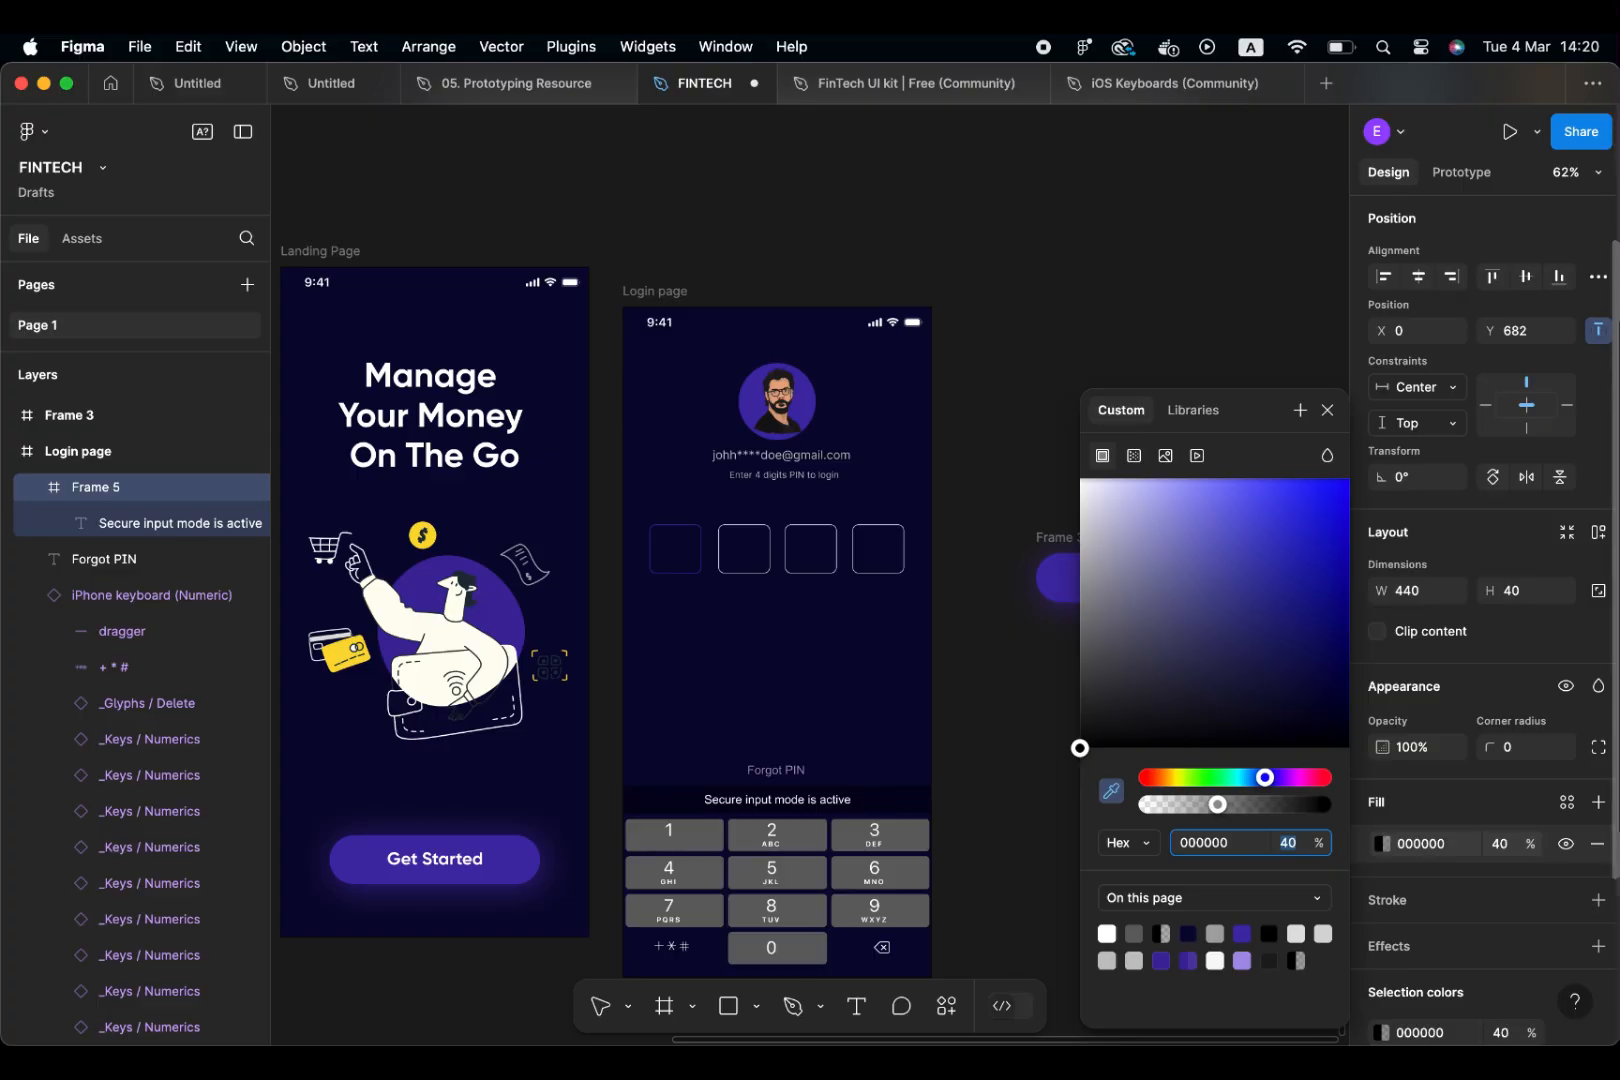
{"action": "key", "text": "Down"}
{"action": "key", "text": "Down"}
{"action": "key", "text": "Down"}
{"action": "key", "text": "Down"}
{"action": "key", "text": "Down"}
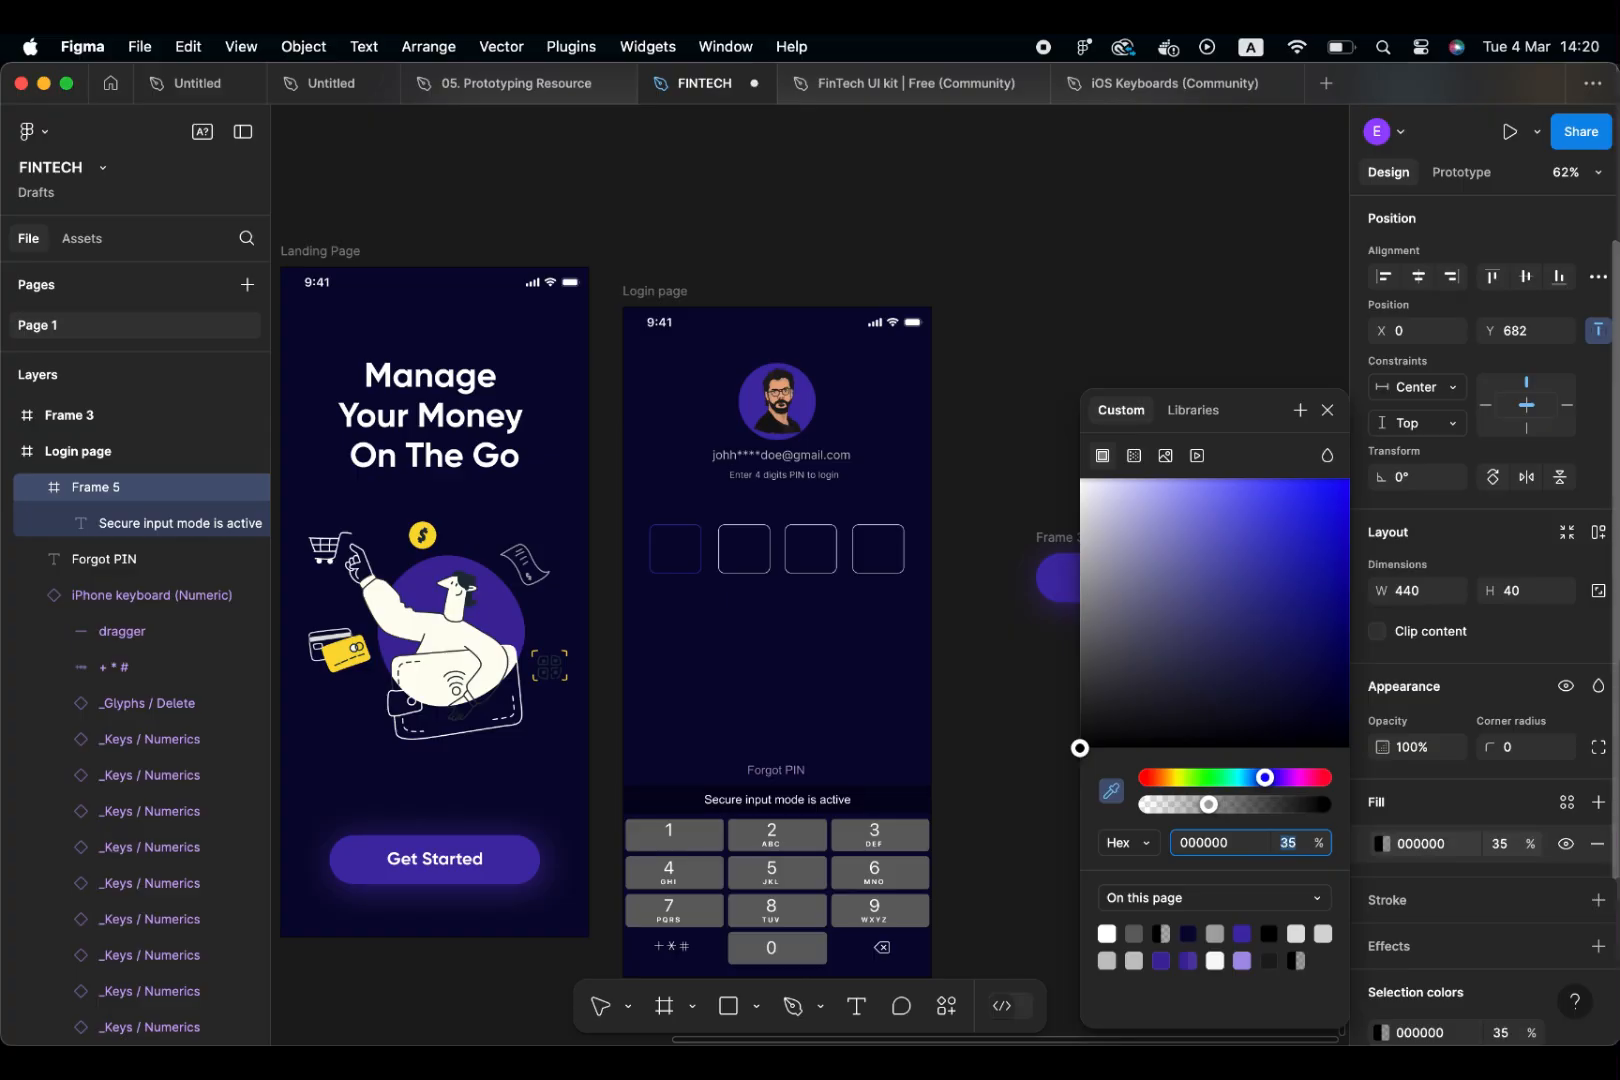
{"action": "key", "text": "Return"}
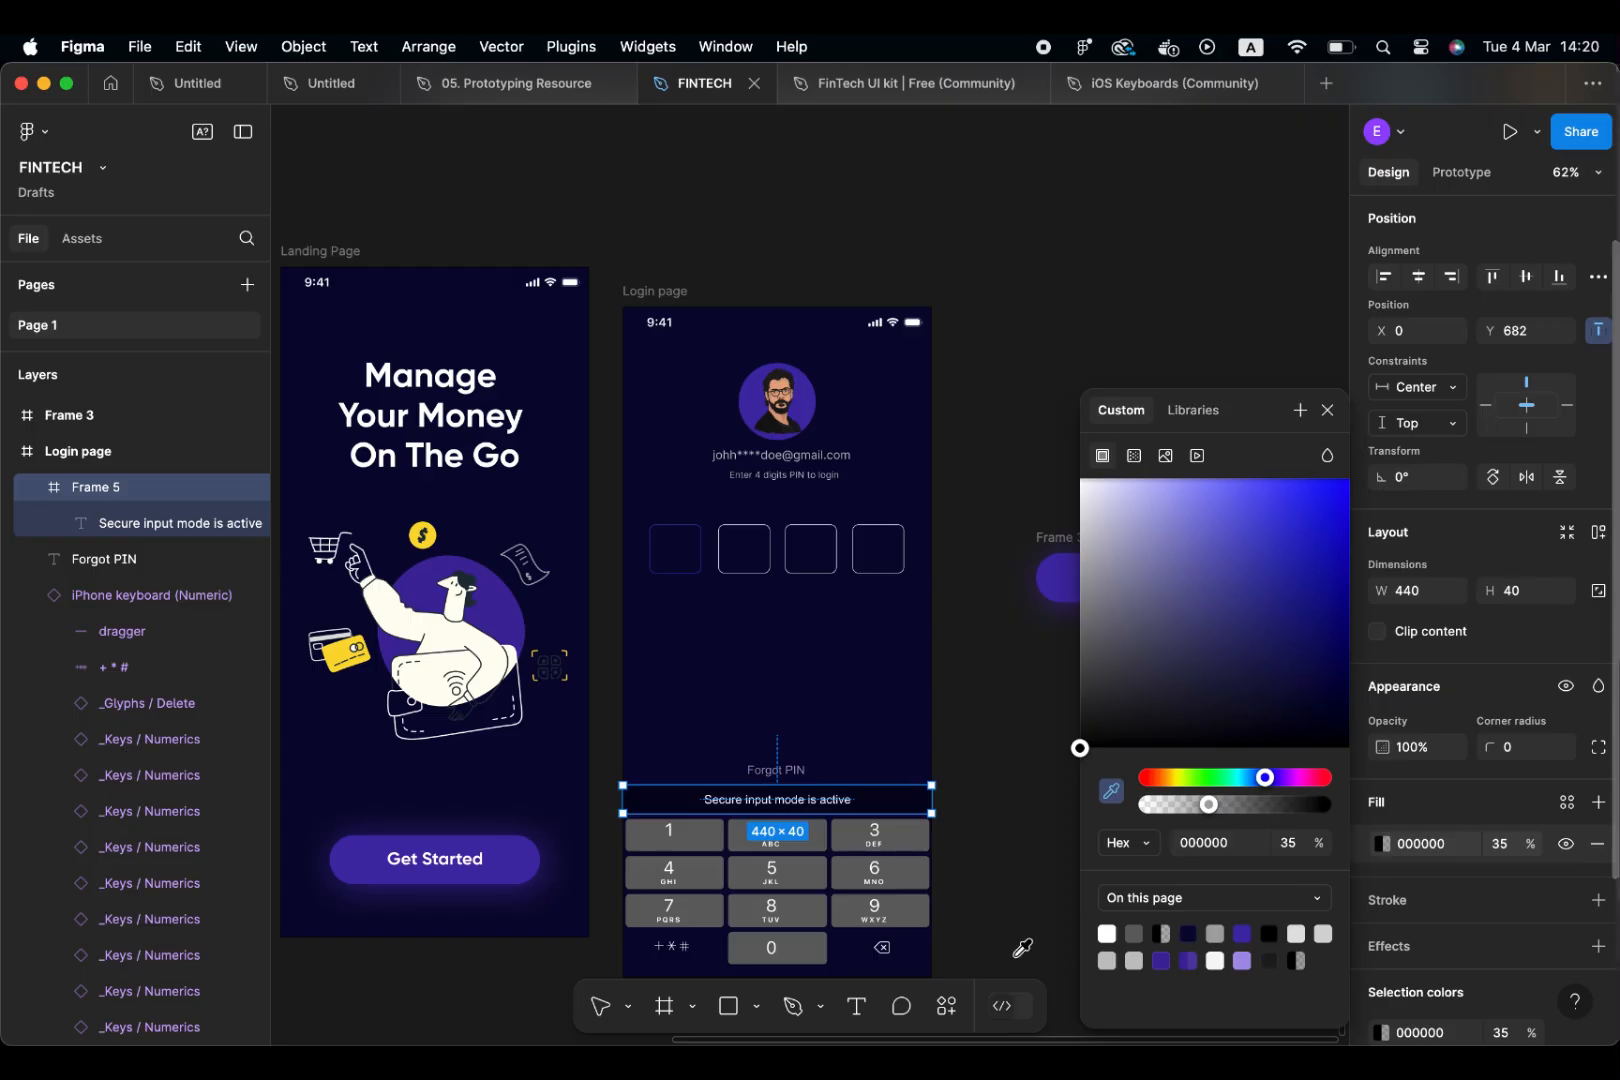
Run the Material Design Icons plugin and search it for "shield"
{"action": "left_click", "coordinate": [947, 1006]}
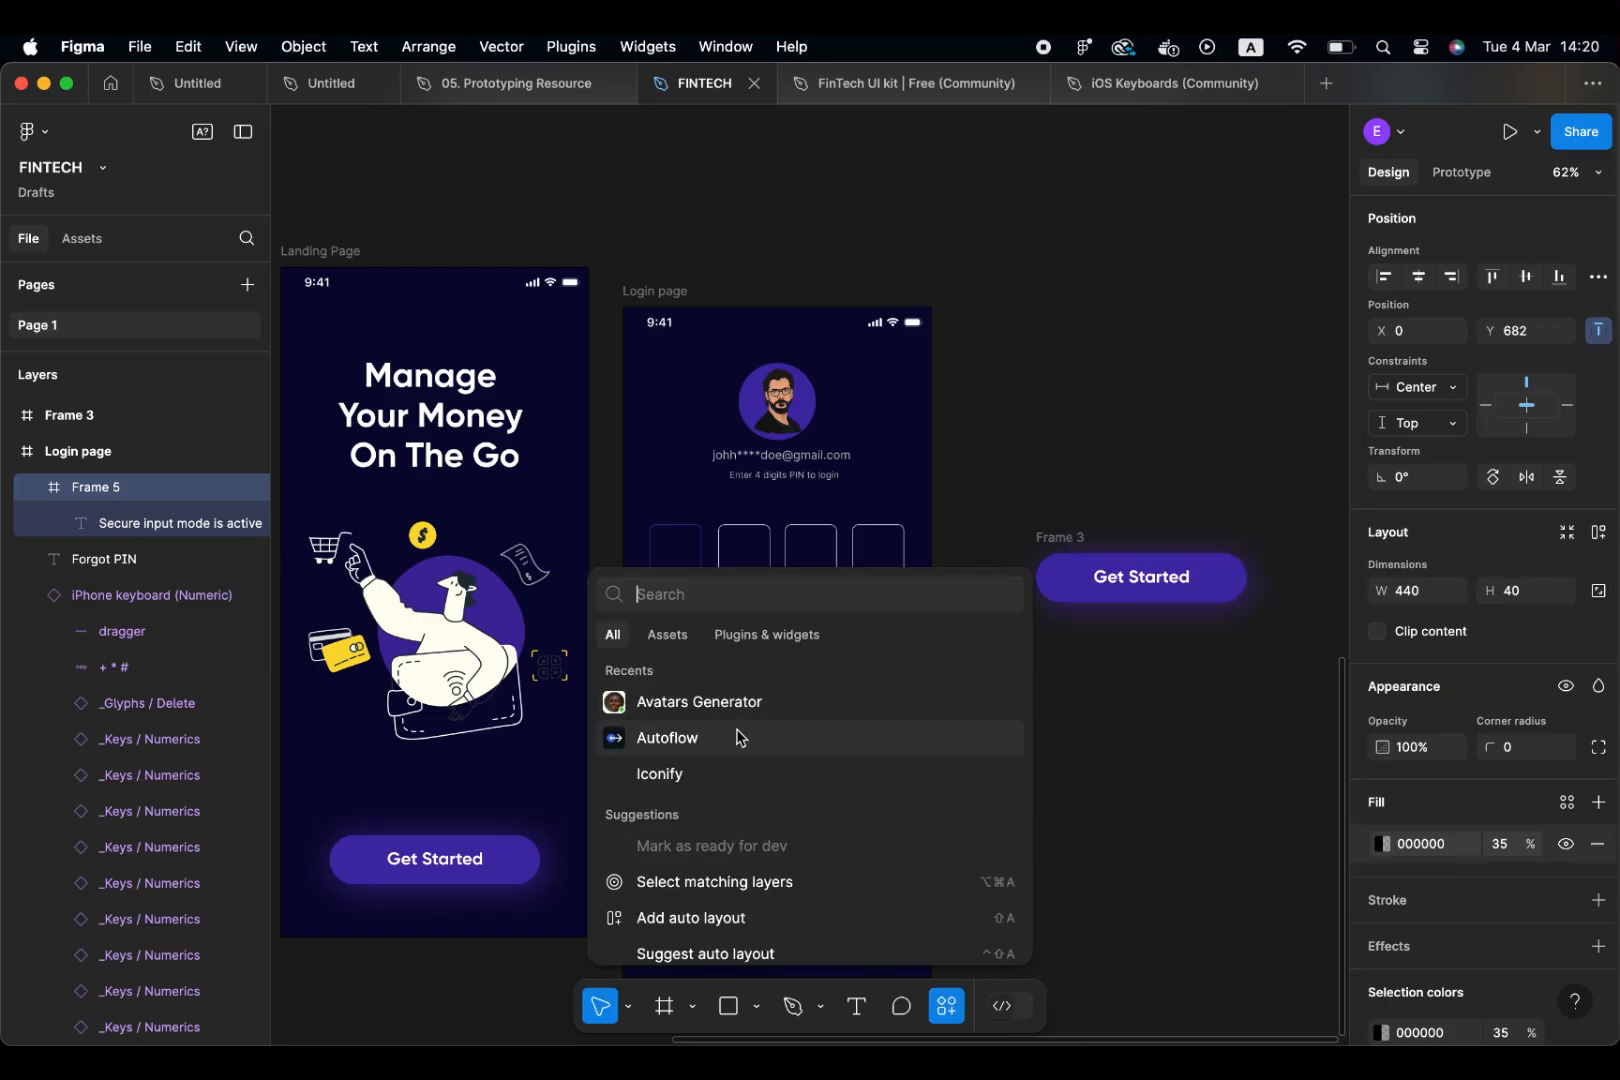
{"action": "scroll", "coordinate": [705, 775], "scroll_direction": "down", "scroll_amount": 1}
{"action": "scroll", "coordinate": [705, 775], "scroll_direction": "down", "scroll_amount": 3}
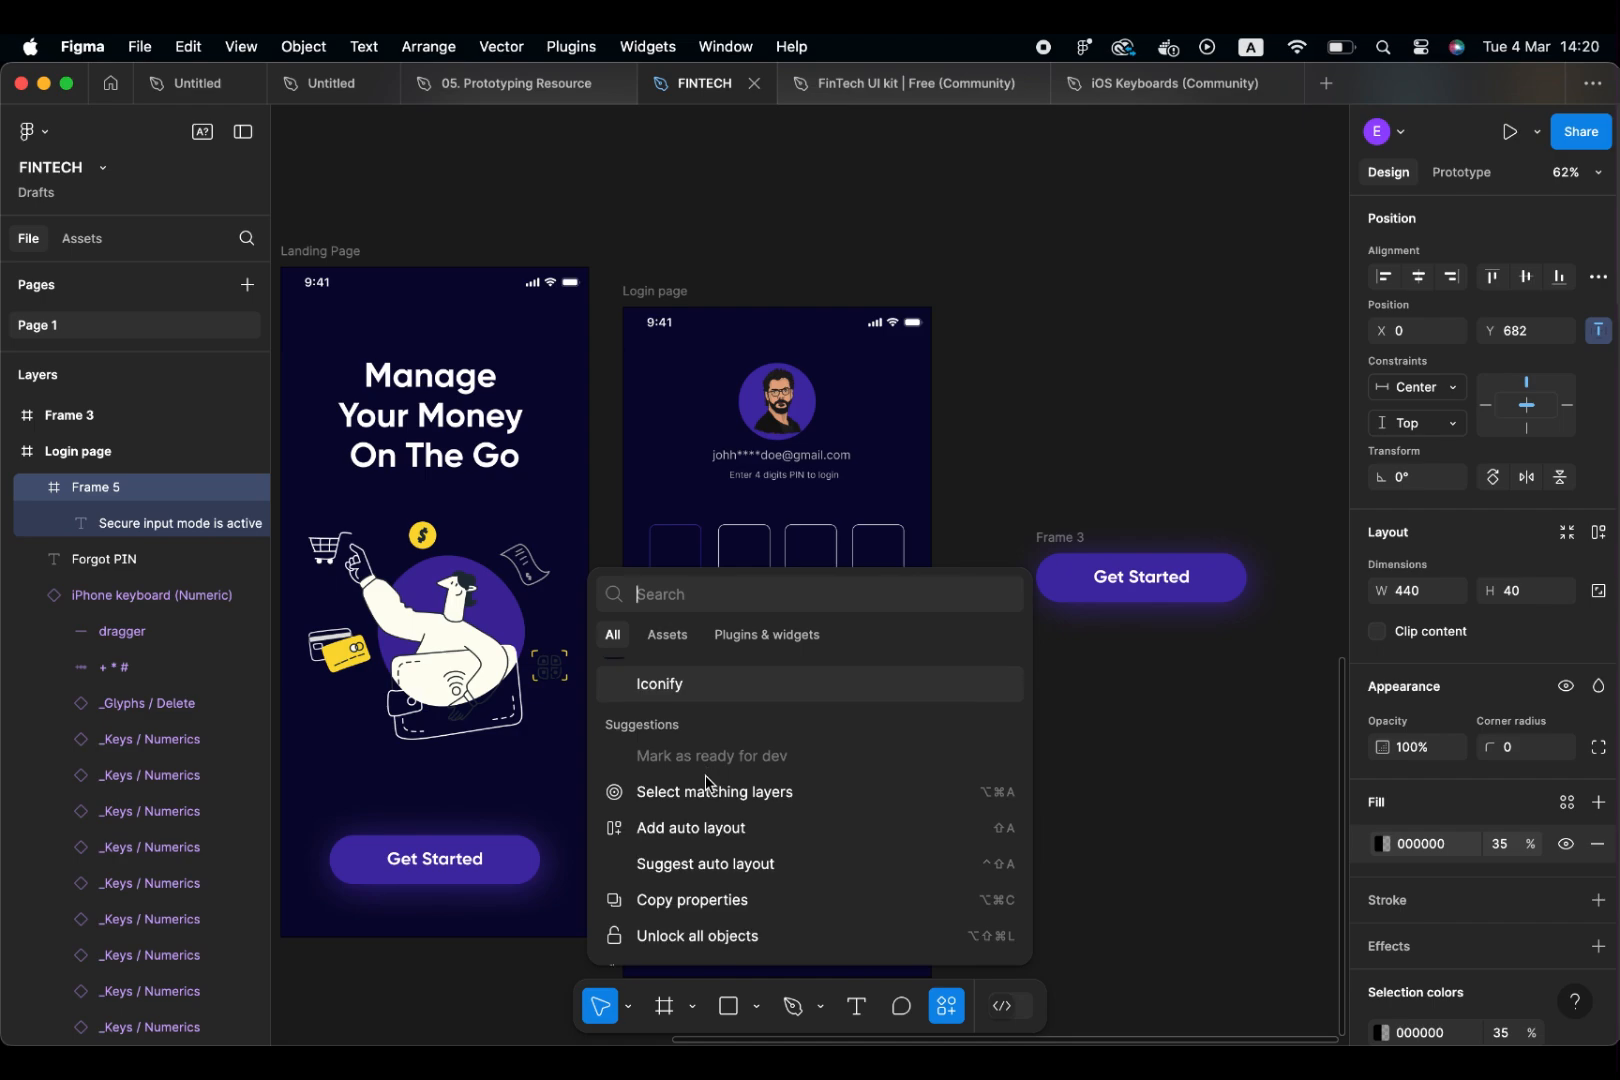
{"action": "scroll", "coordinate": [705, 775], "scroll_direction": "up", "scroll_amount": 5}
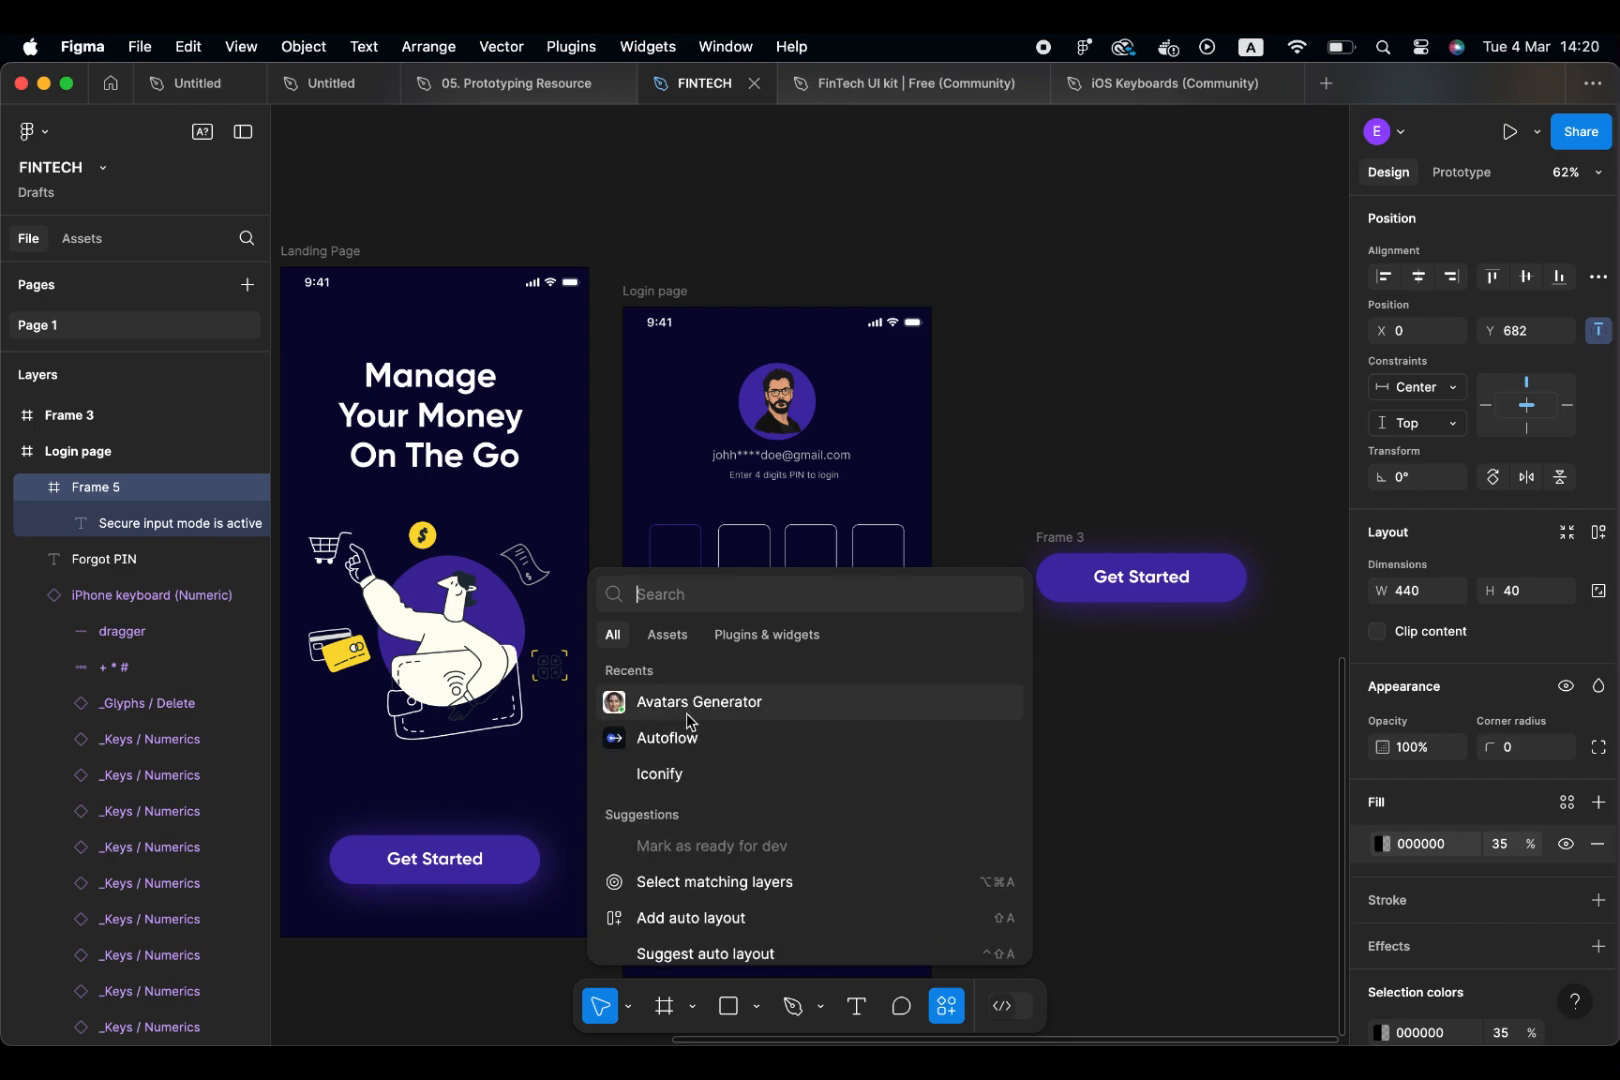
{"action": "left_click", "coordinate": [670, 636]}
{"action": "left_click", "coordinate": [737, 637]}
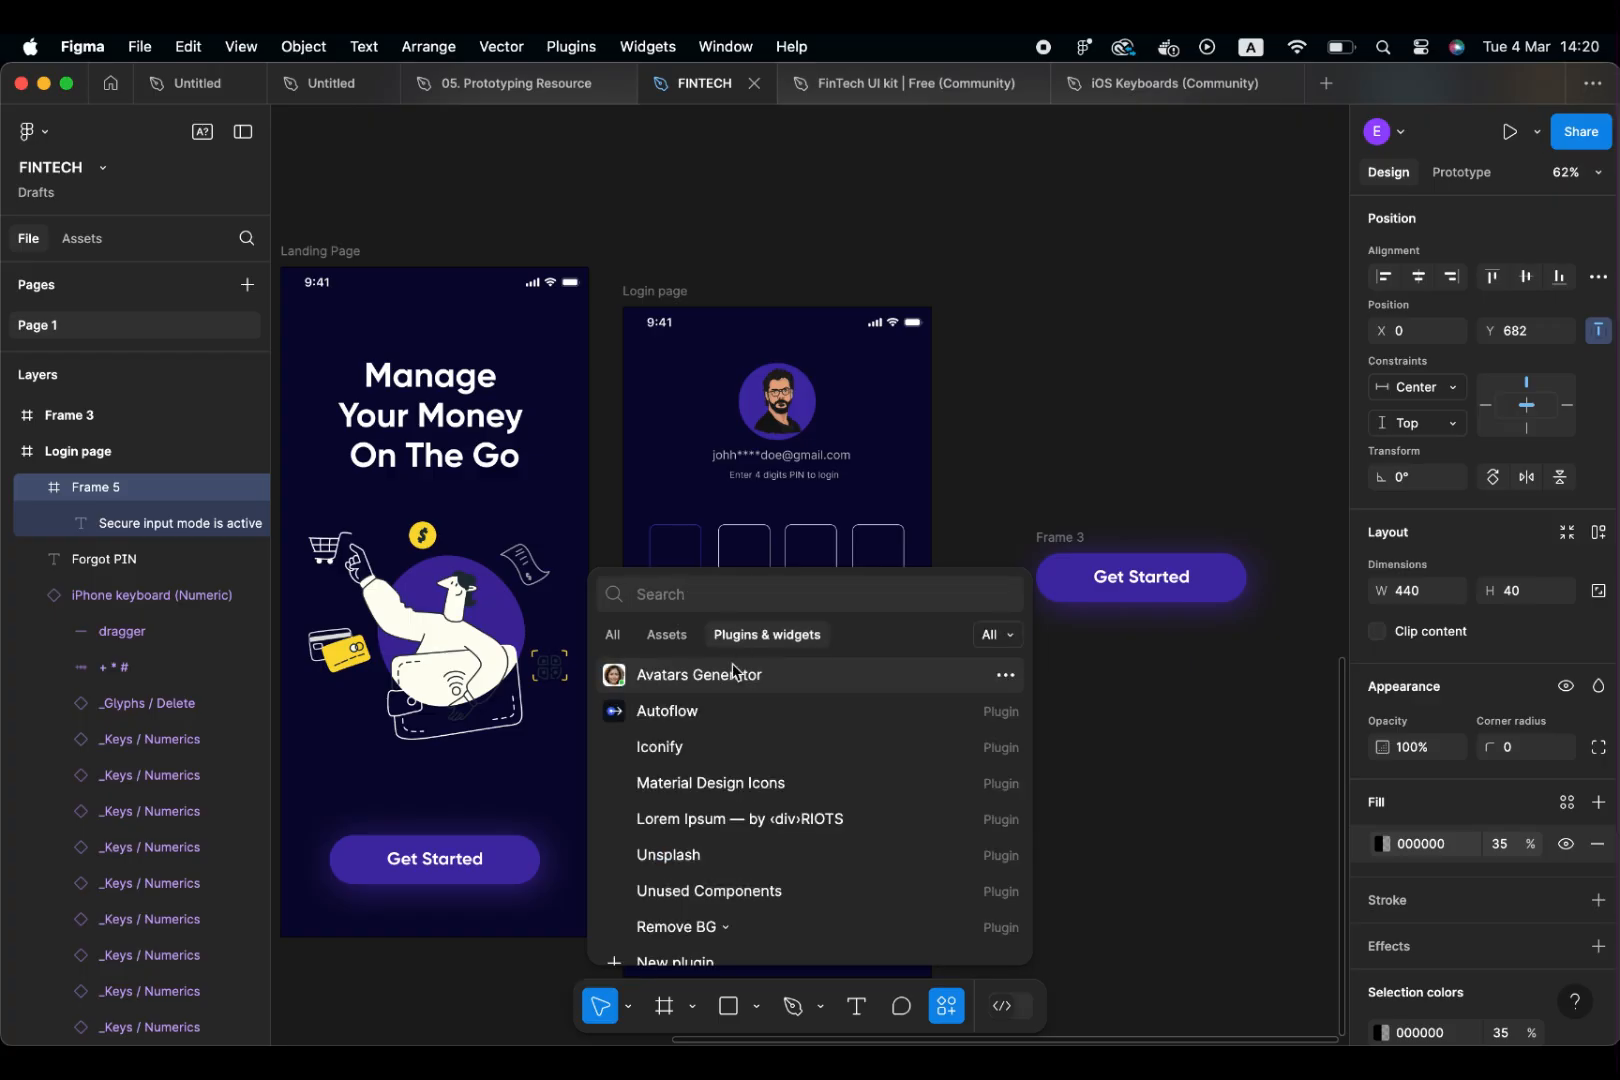
{"action": "left_click", "coordinate": [716, 786]}
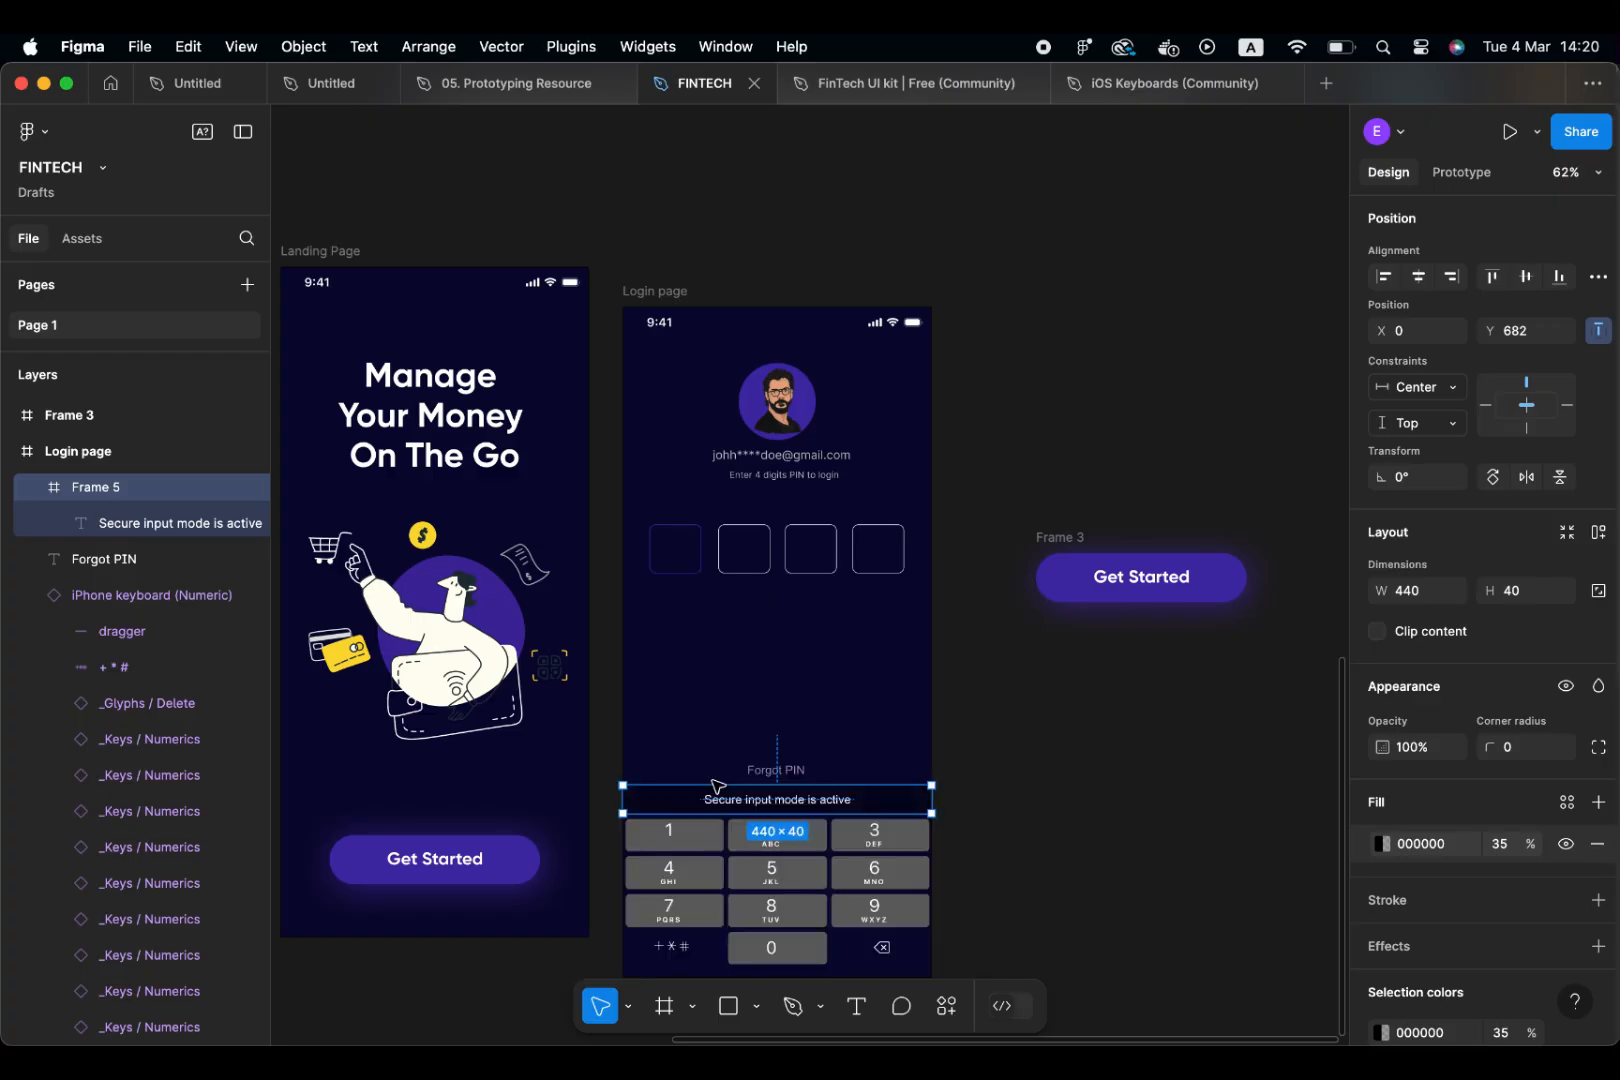
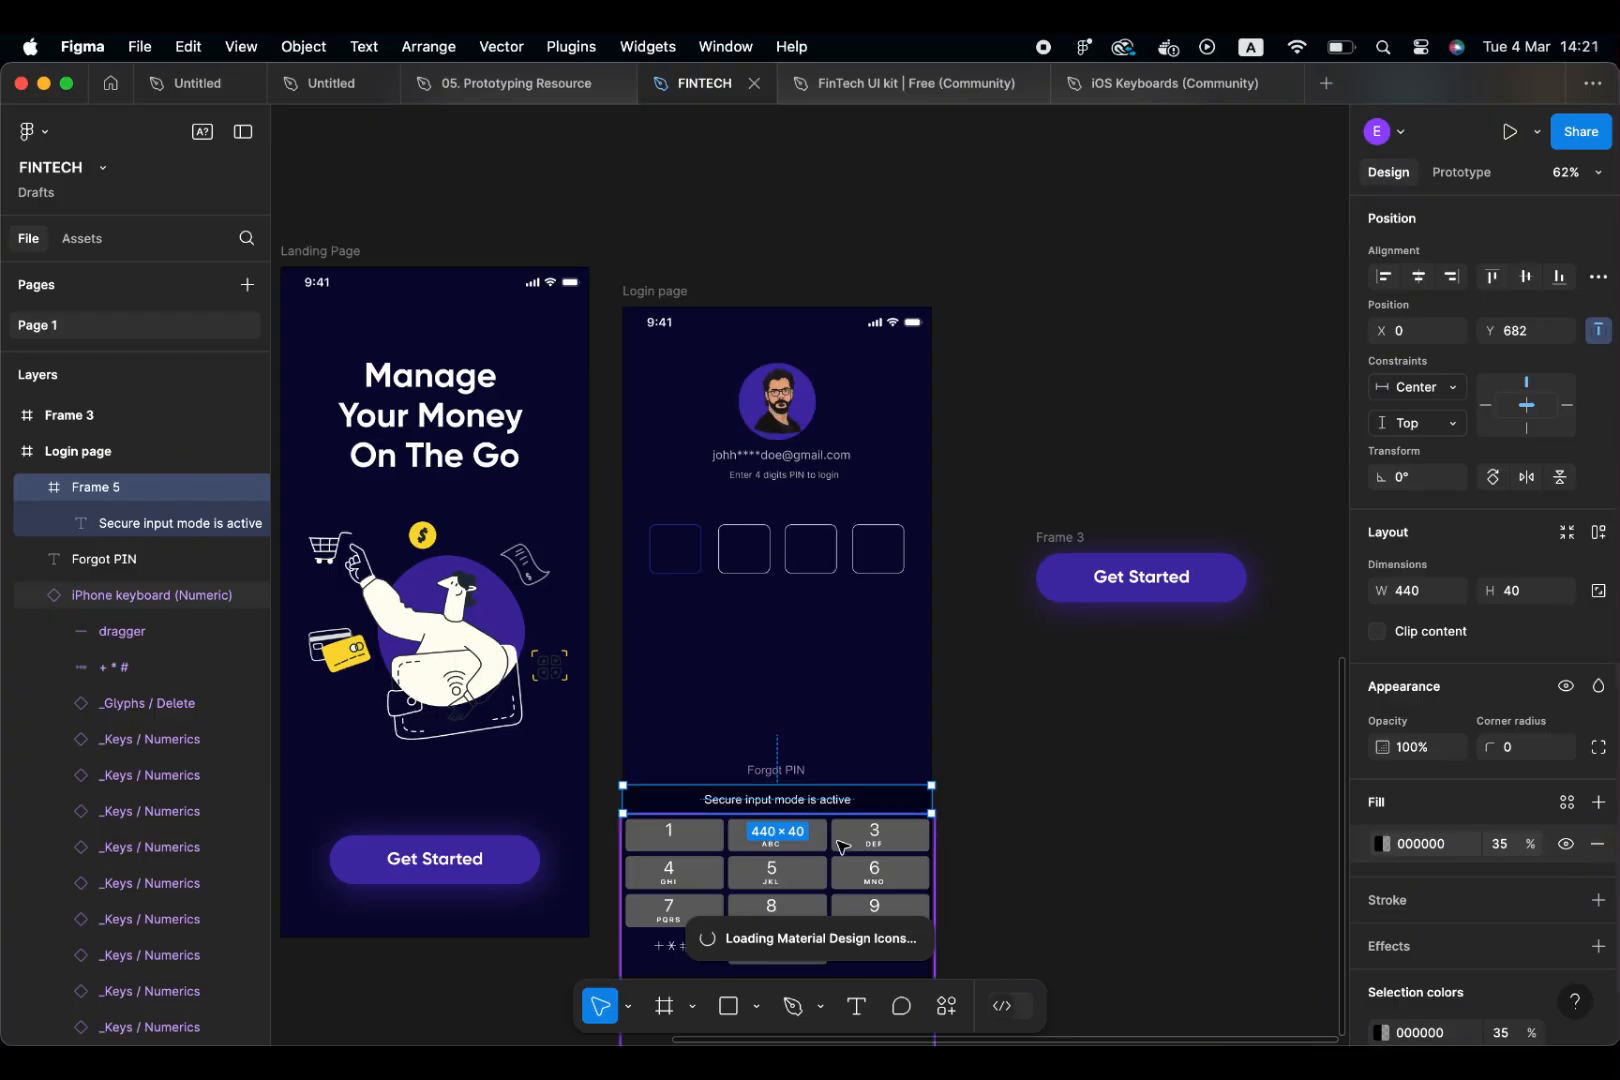
{"action": "type", "text": "shield"}
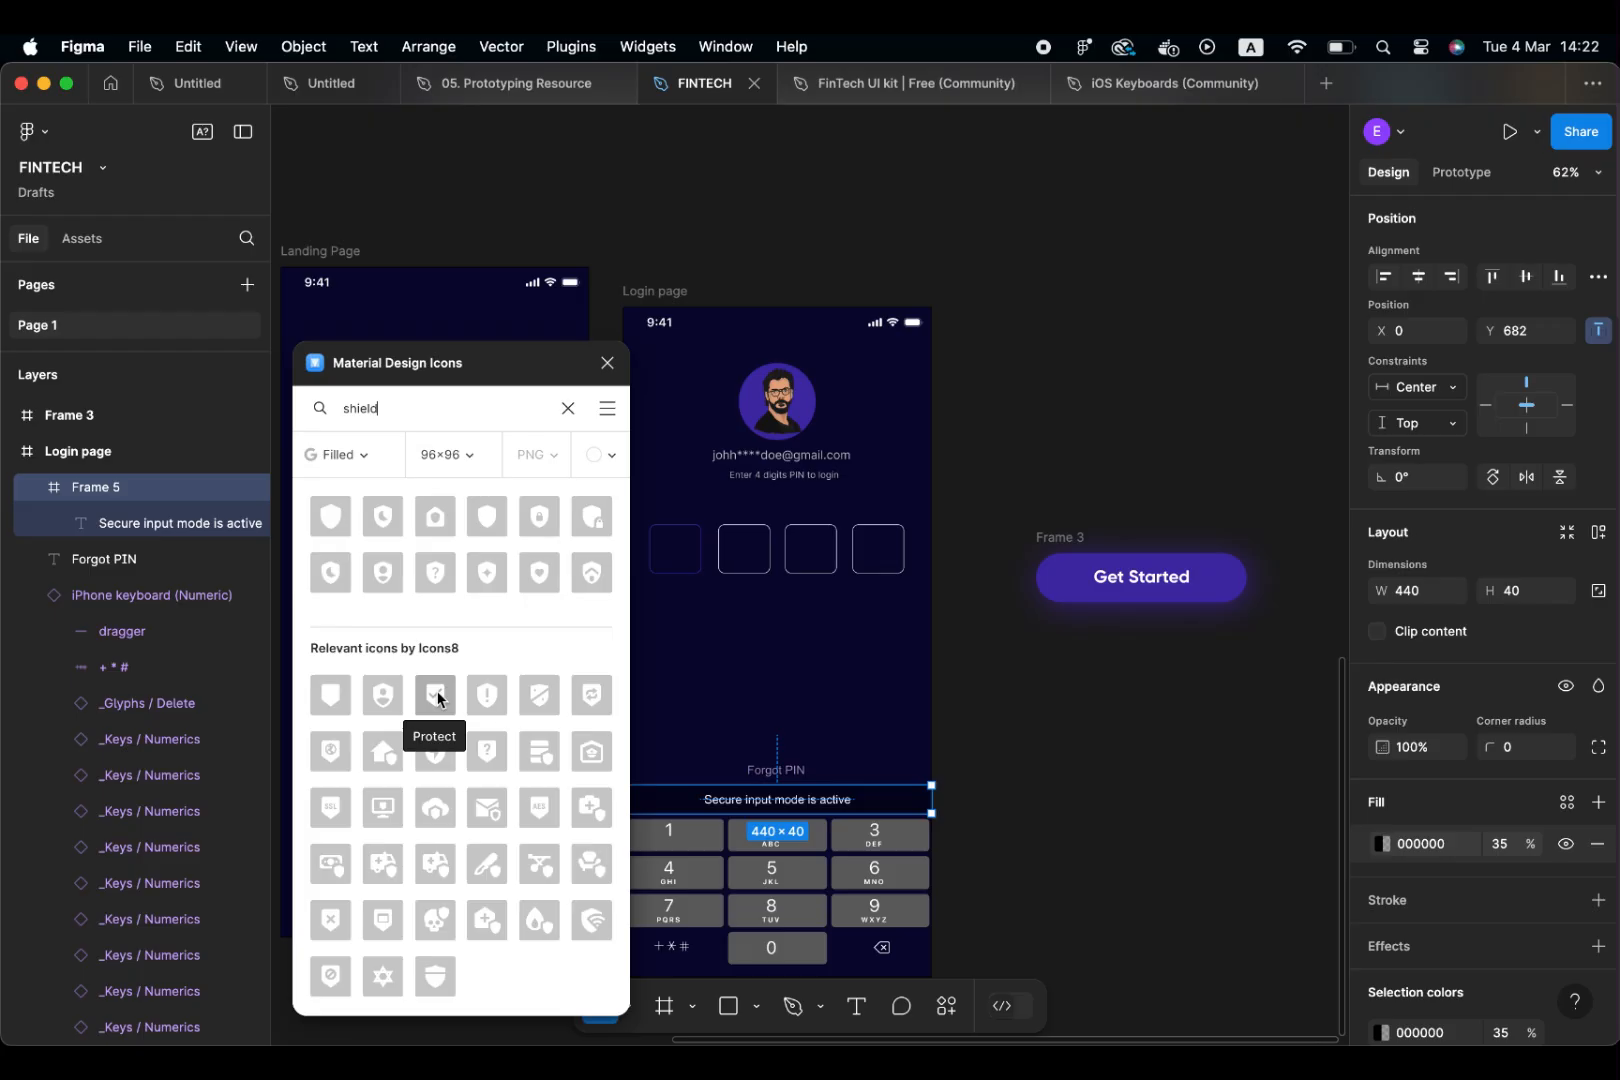
{"action": "scroll", "coordinate": [397, 790], "scroll_direction": "down", "scroll_amount": 1}
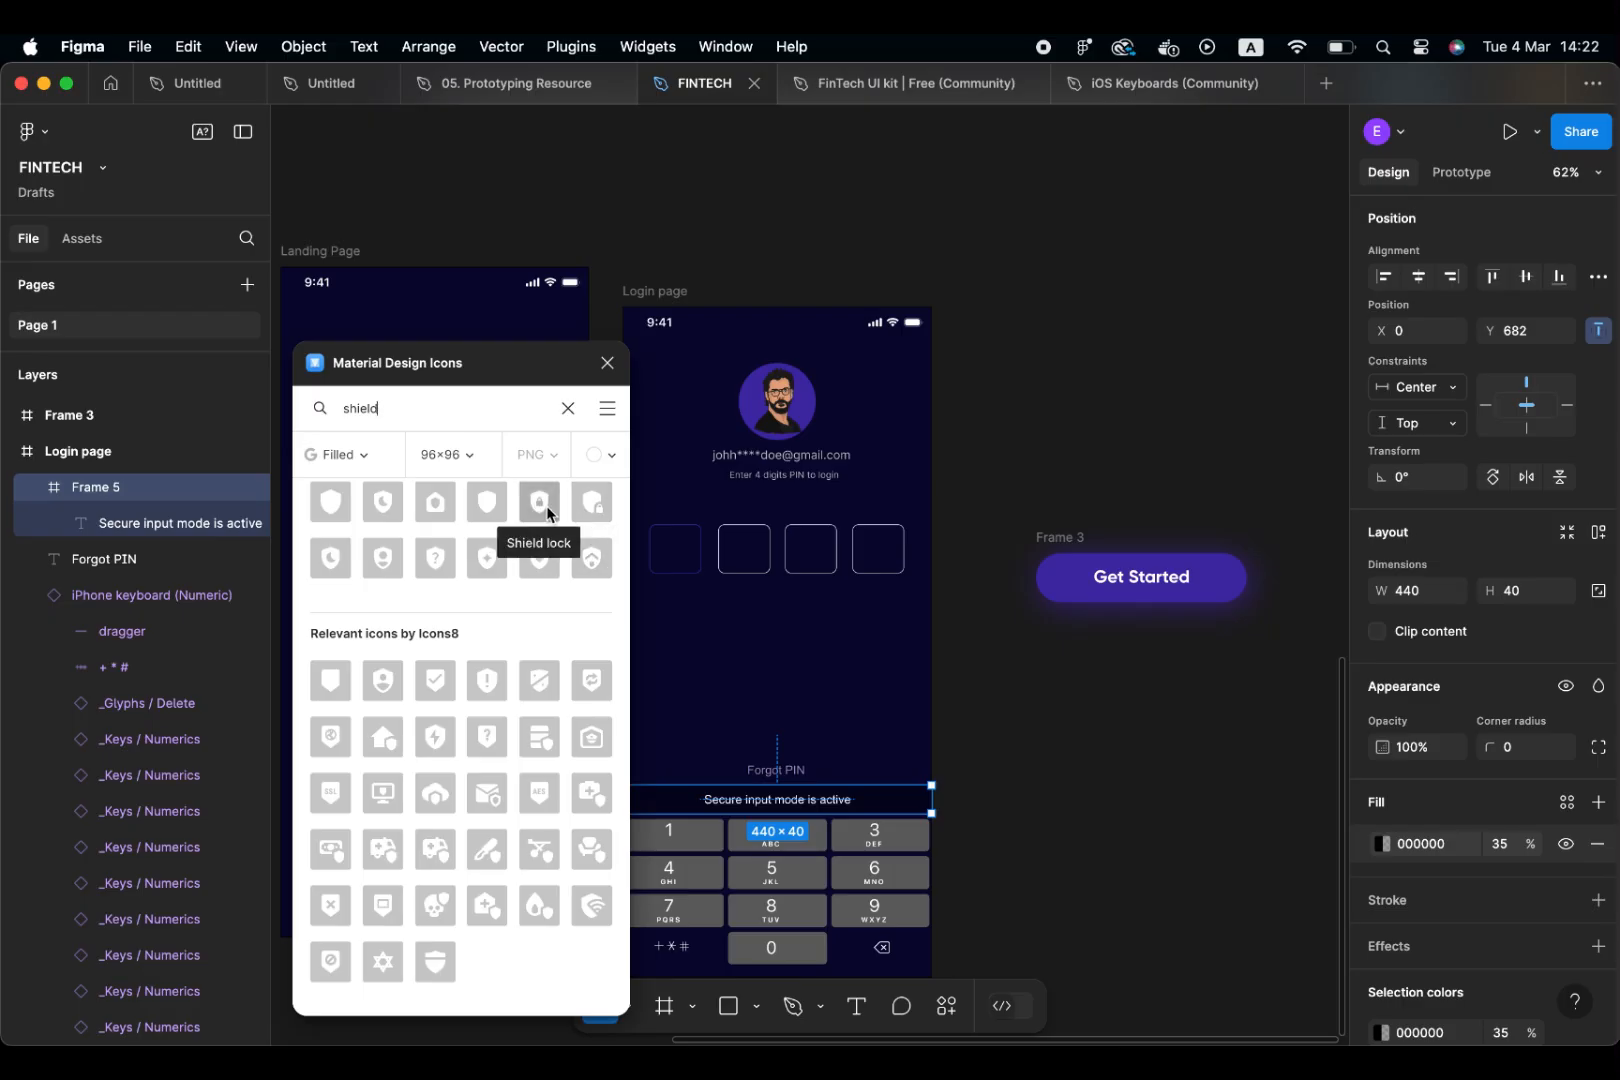
Try inserting the Shield lock icon into the selected banner frame, and undo the resulting changes
{"action": "left_click", "coordinate": [582, 546]}
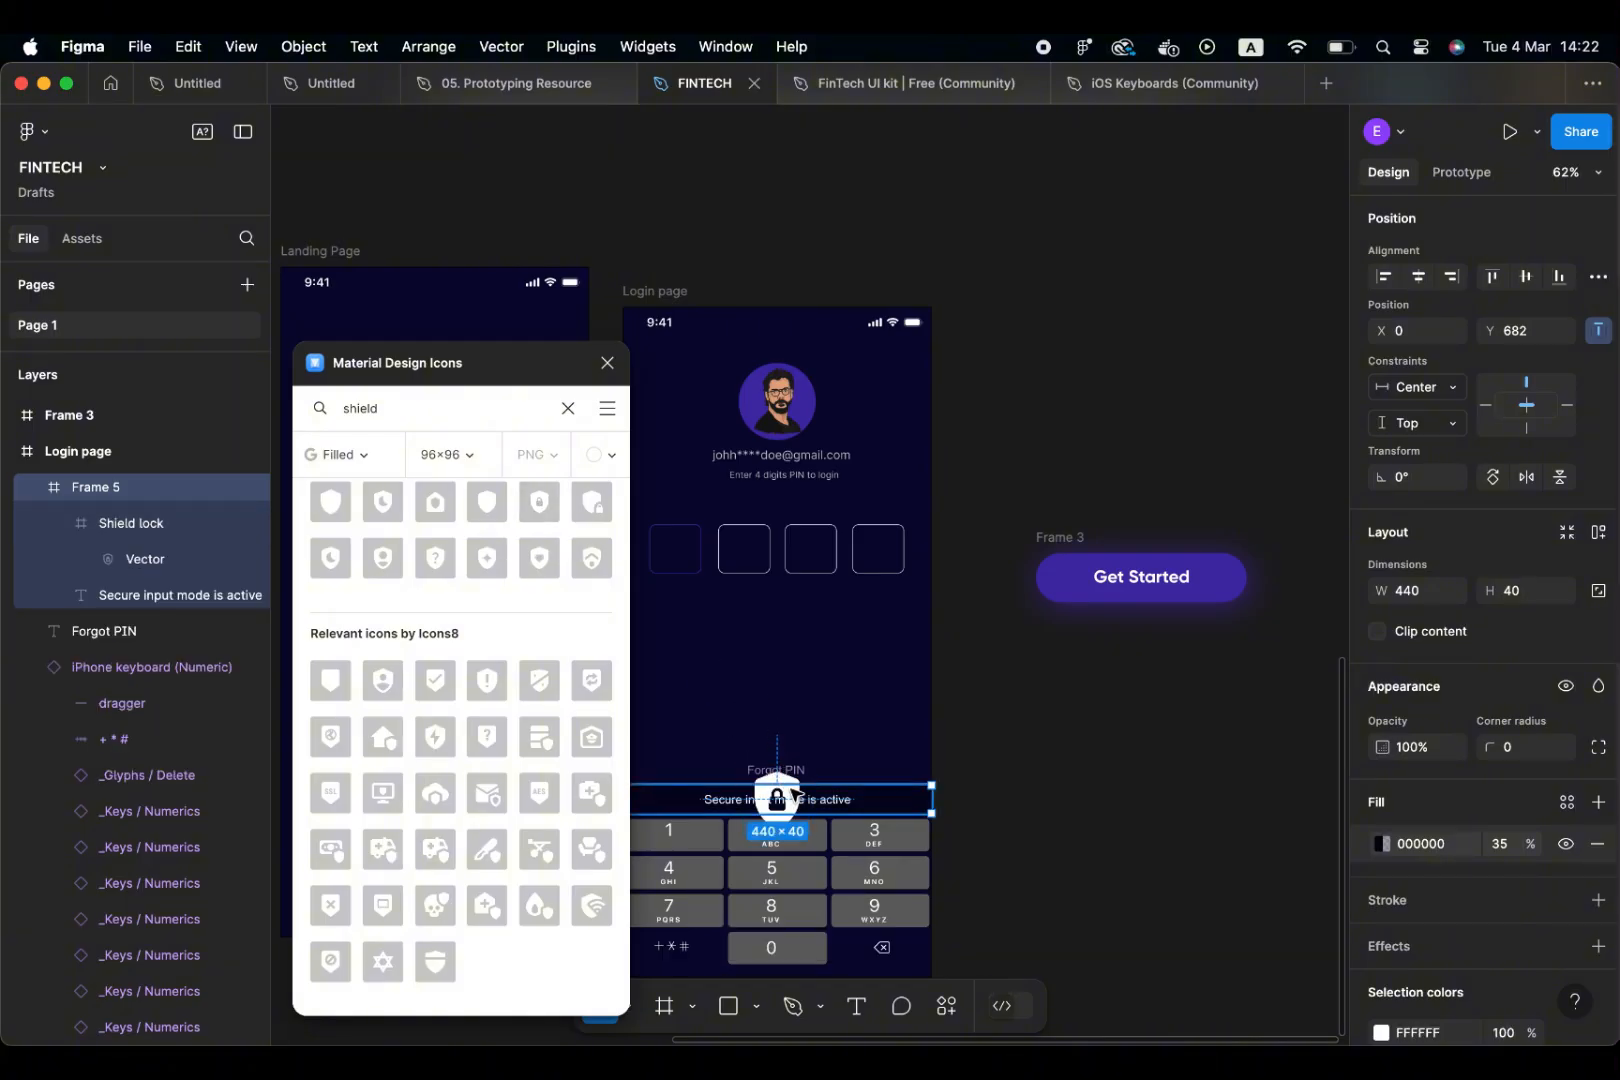
{"action": "left_click_drag", "start_coordinate": [782, 786], "coordinate": [772, 707]}
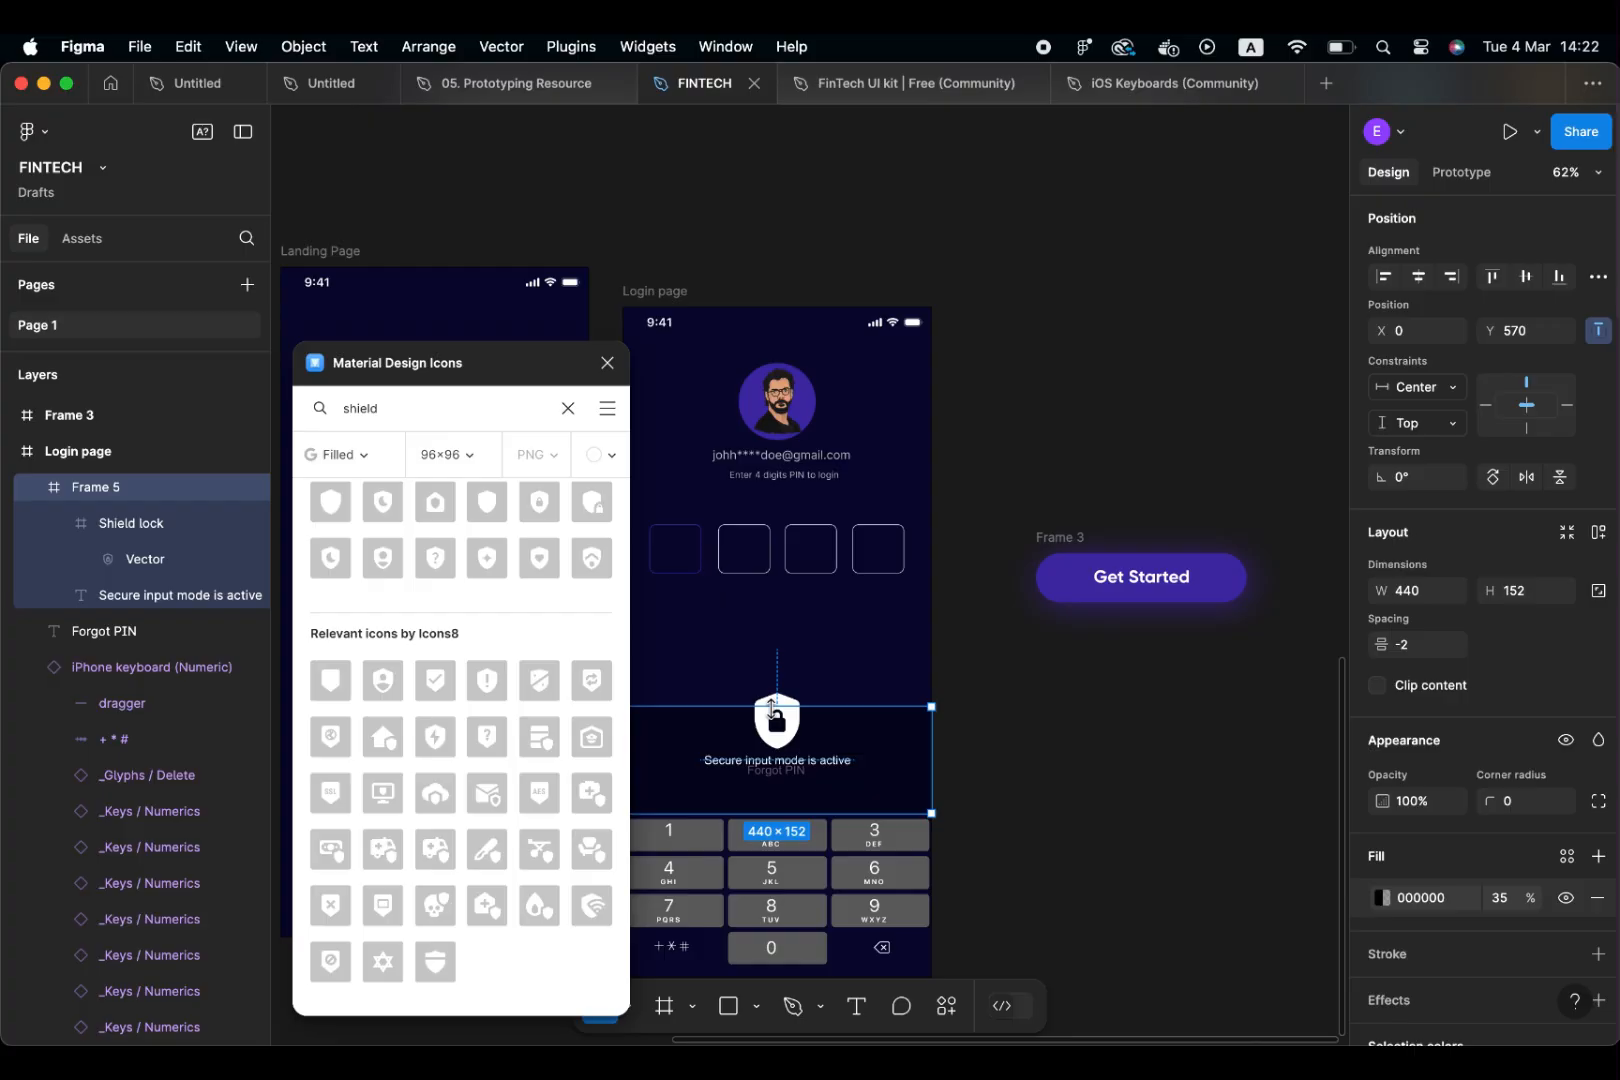
{"action": "key", "text": "super+z"}
{"action": "key", "text": "super+z"}
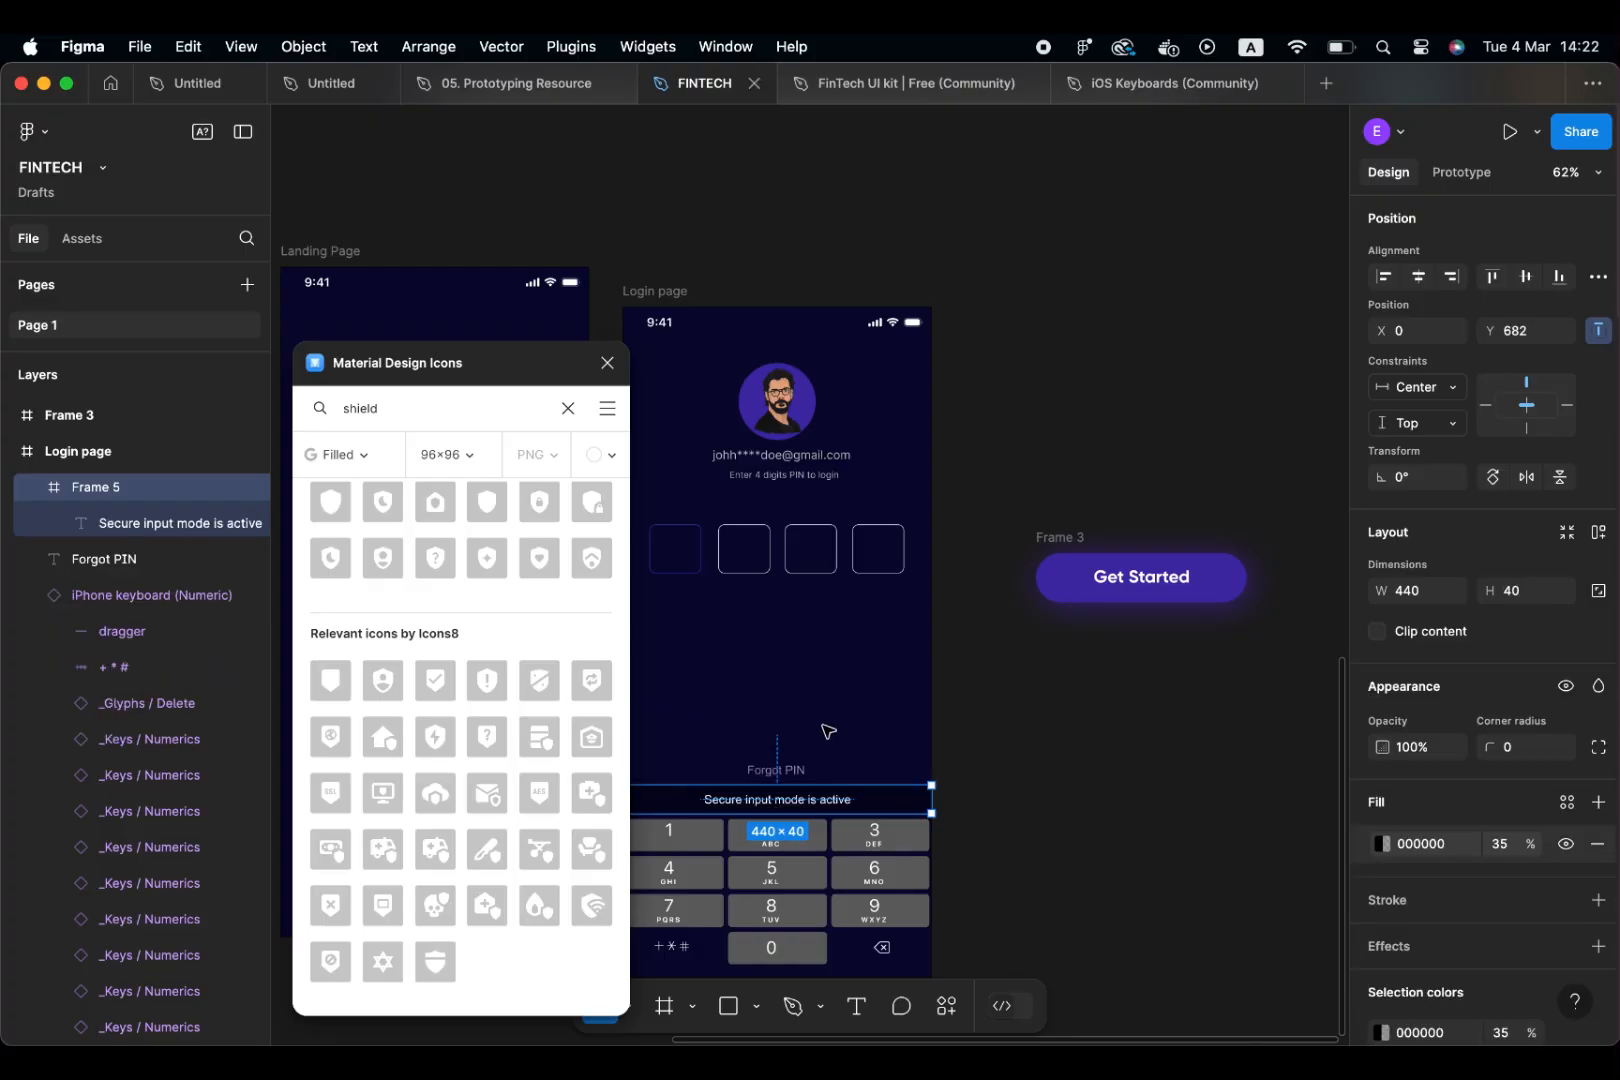
Insert the 96×96 Shield lock icon with the banner deselected and move its frame to just above the Forgot PIN text
{"action": "left_click", "coordinate": [953, 735]}
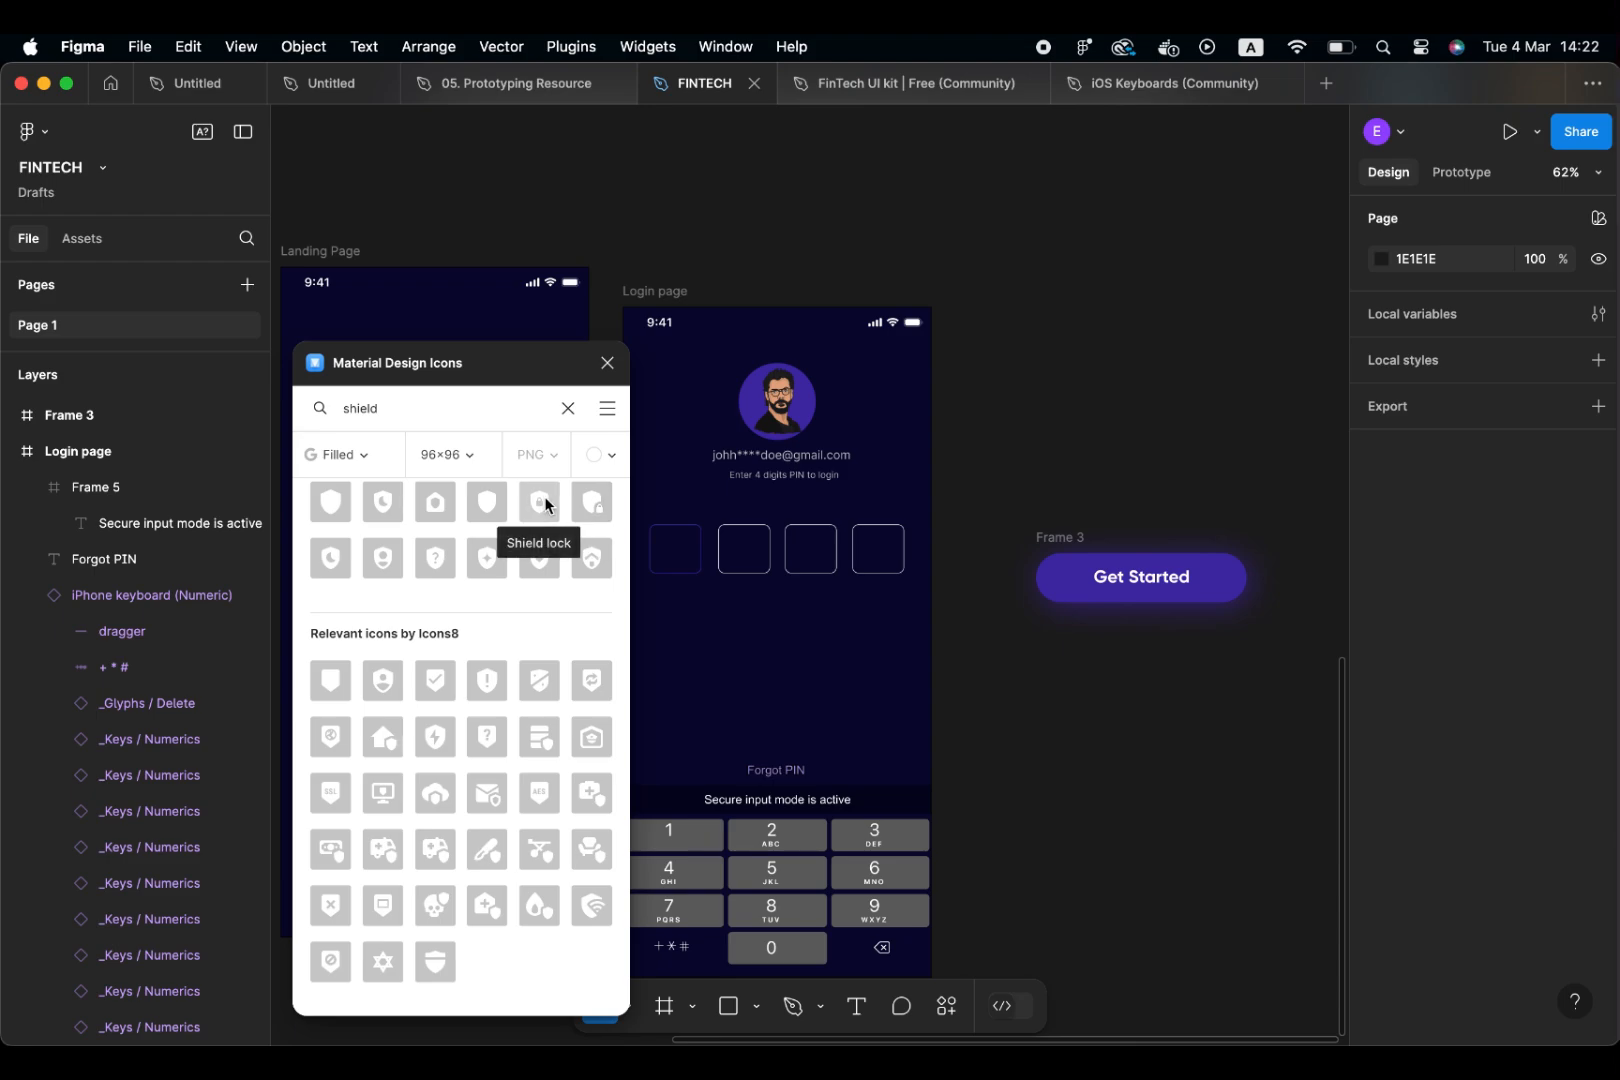
{"action": "left_click_drag", "start_coordinate": [539, 501], "coordinate": [767, 682]}
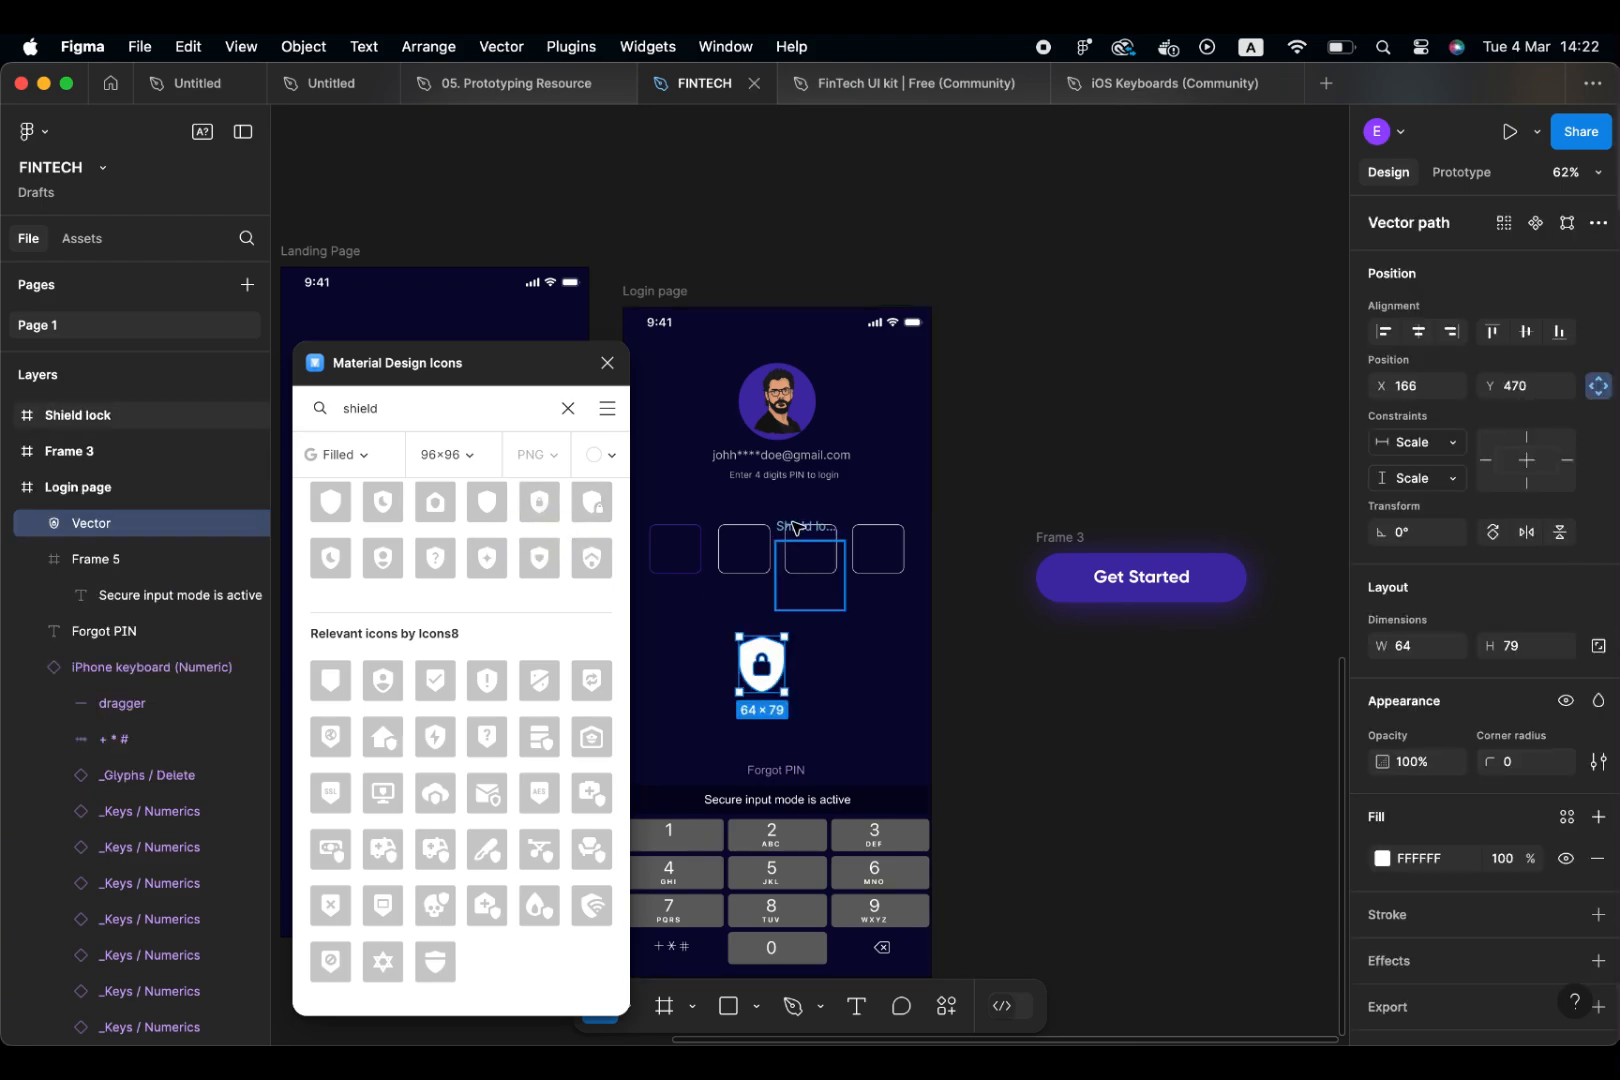
{"action": "key", "text": "super+z"}
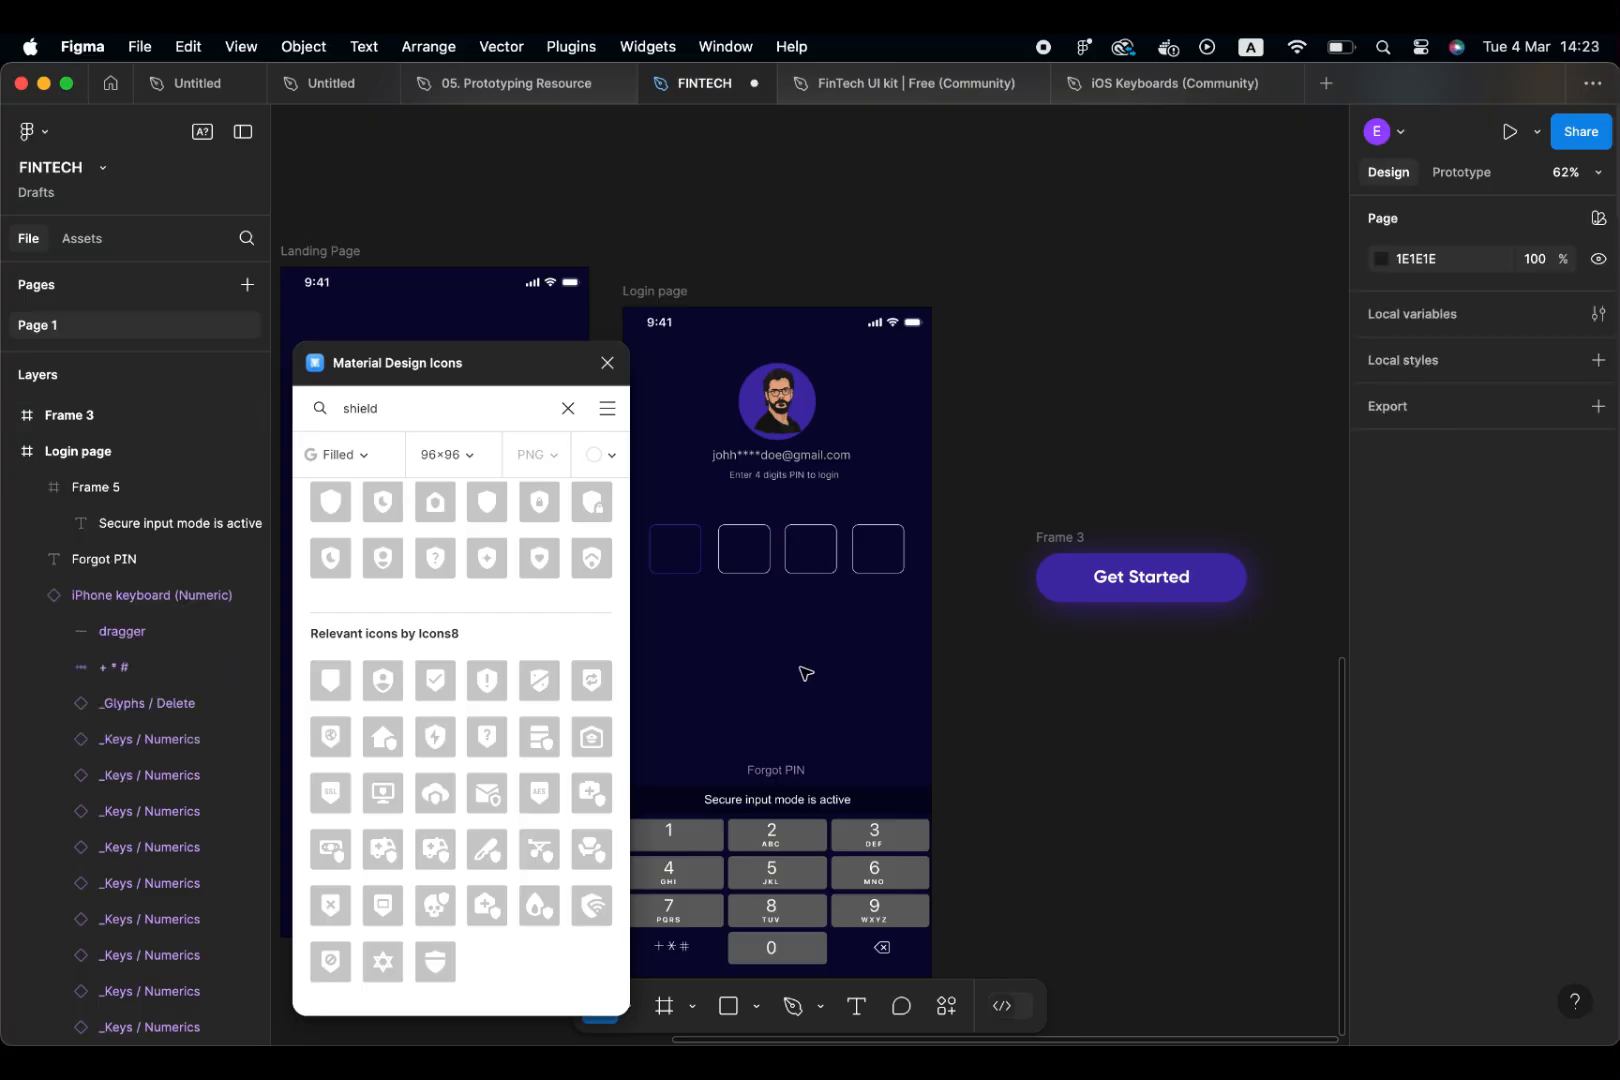
{"action": "left_click", "coordinate": [545, 500]}
{"action": "key", "text": "super+z"}
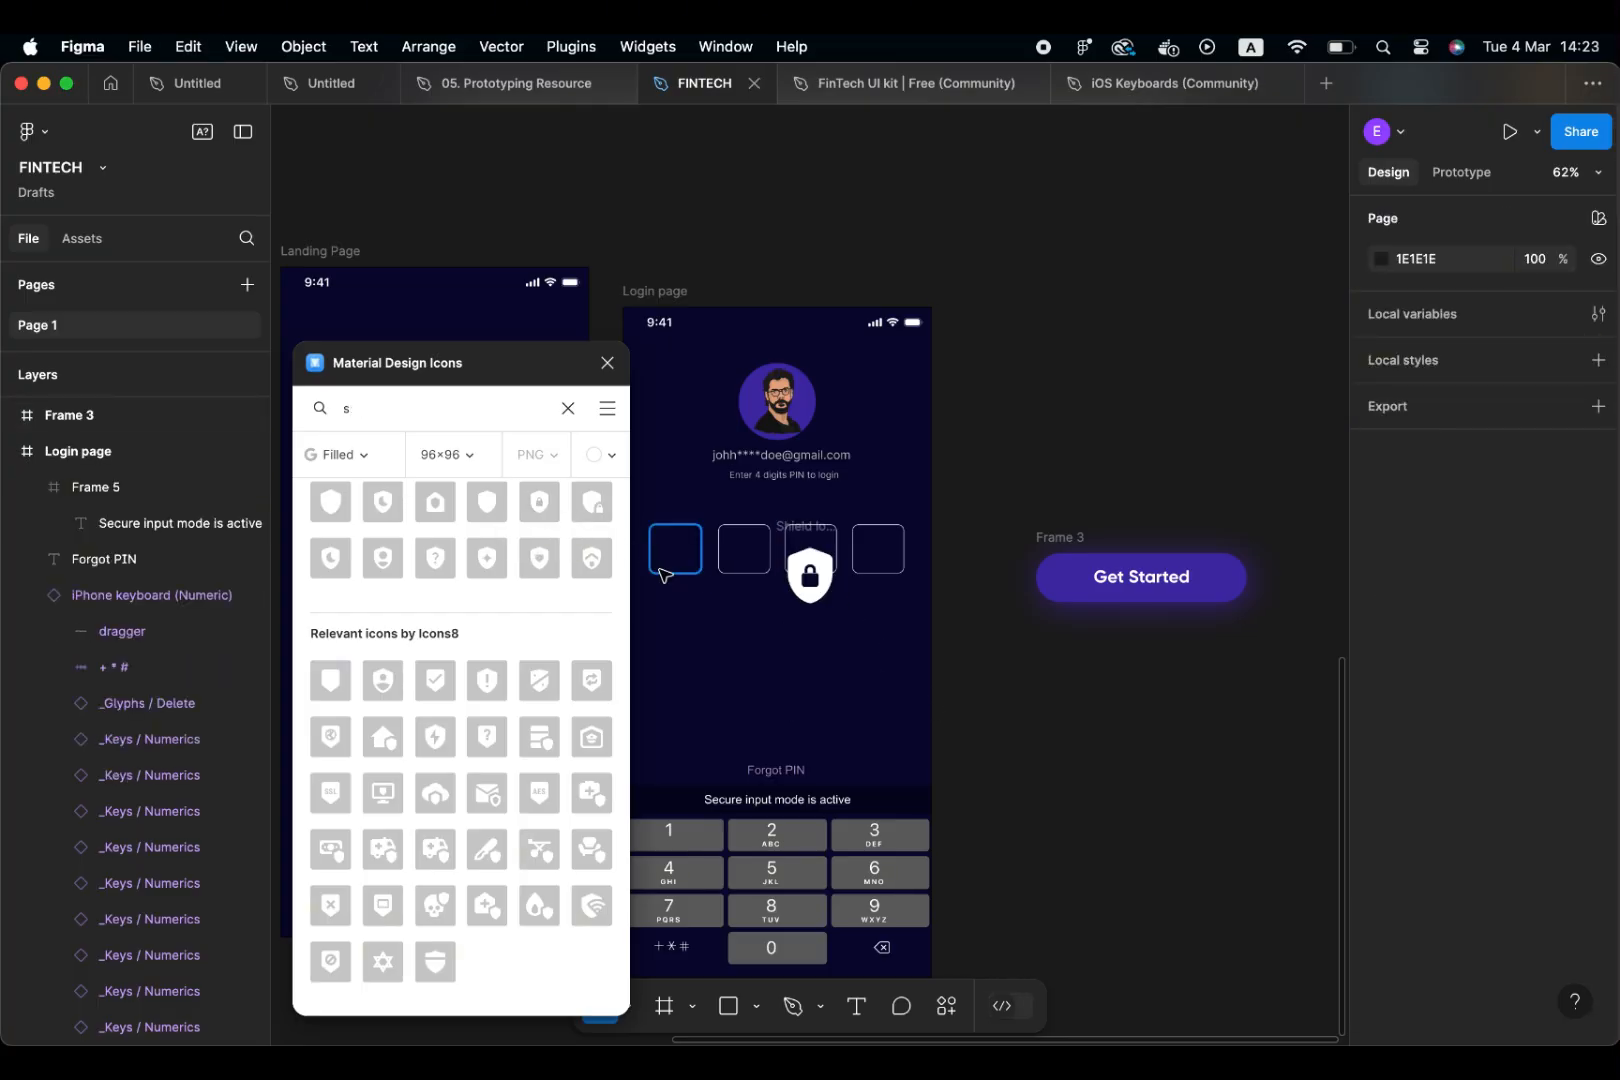
{"action": "left_click", "coordinate": [810, 582]}
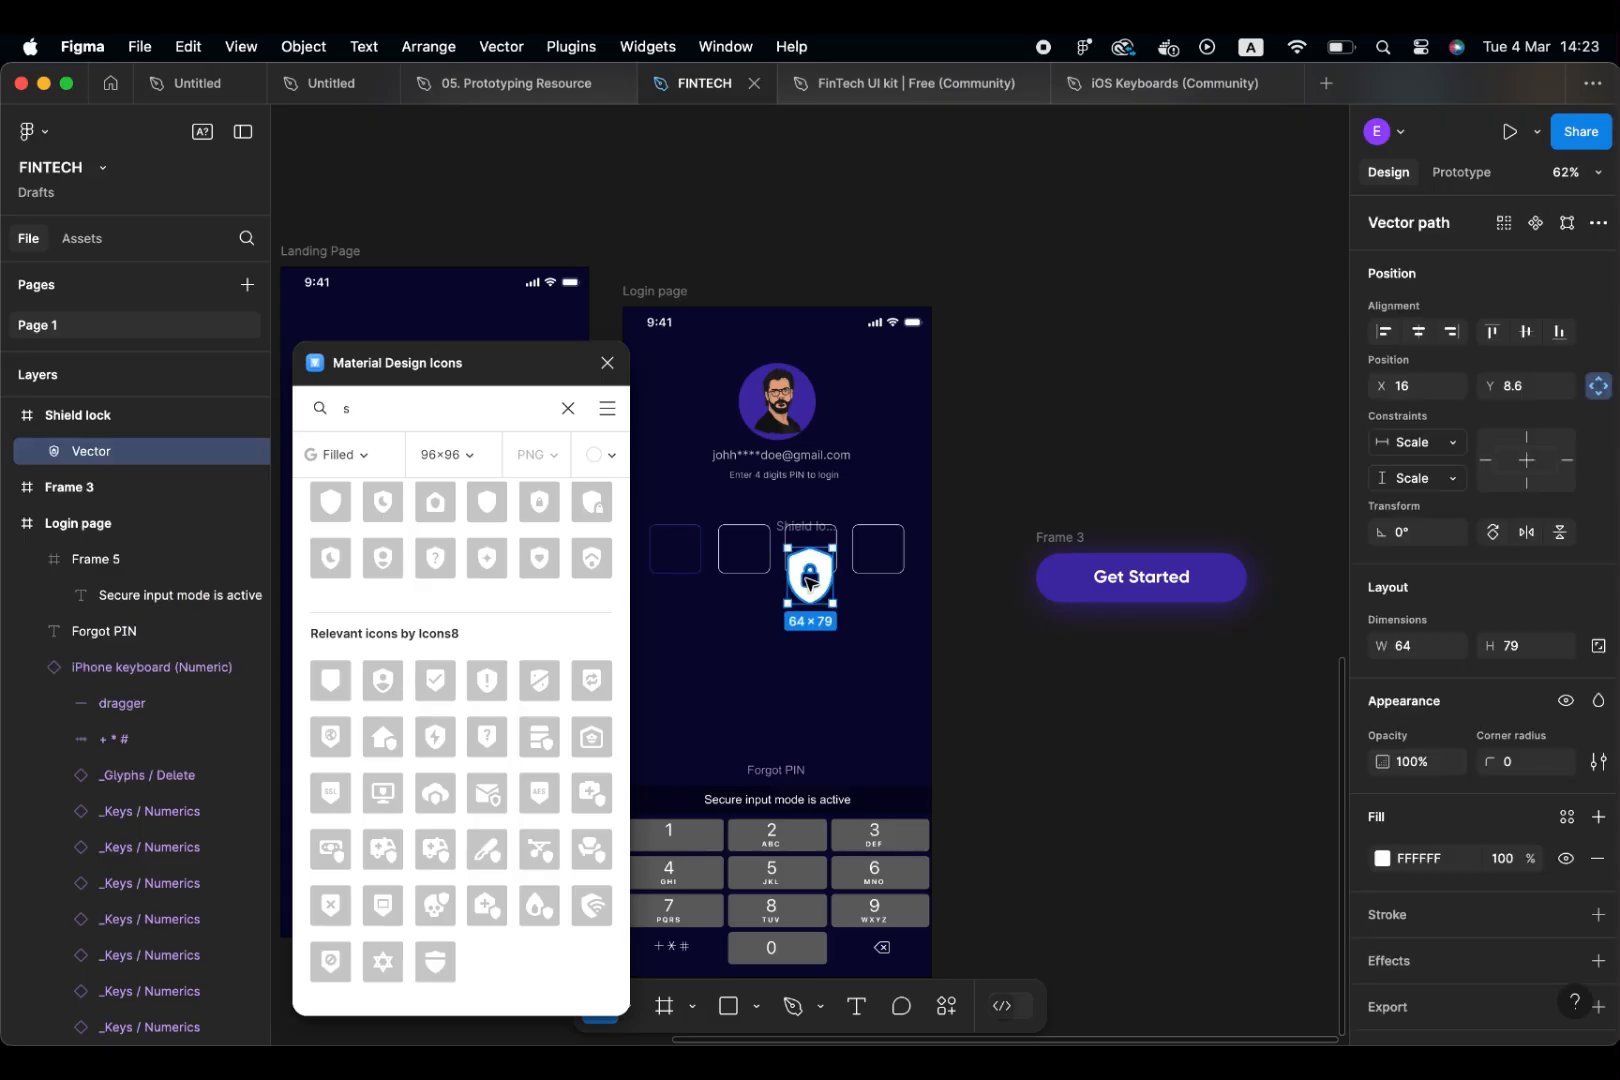
{"action": "left_click_drag", "start_coordinate": [790, 530], "coordinate": [752, 627]}
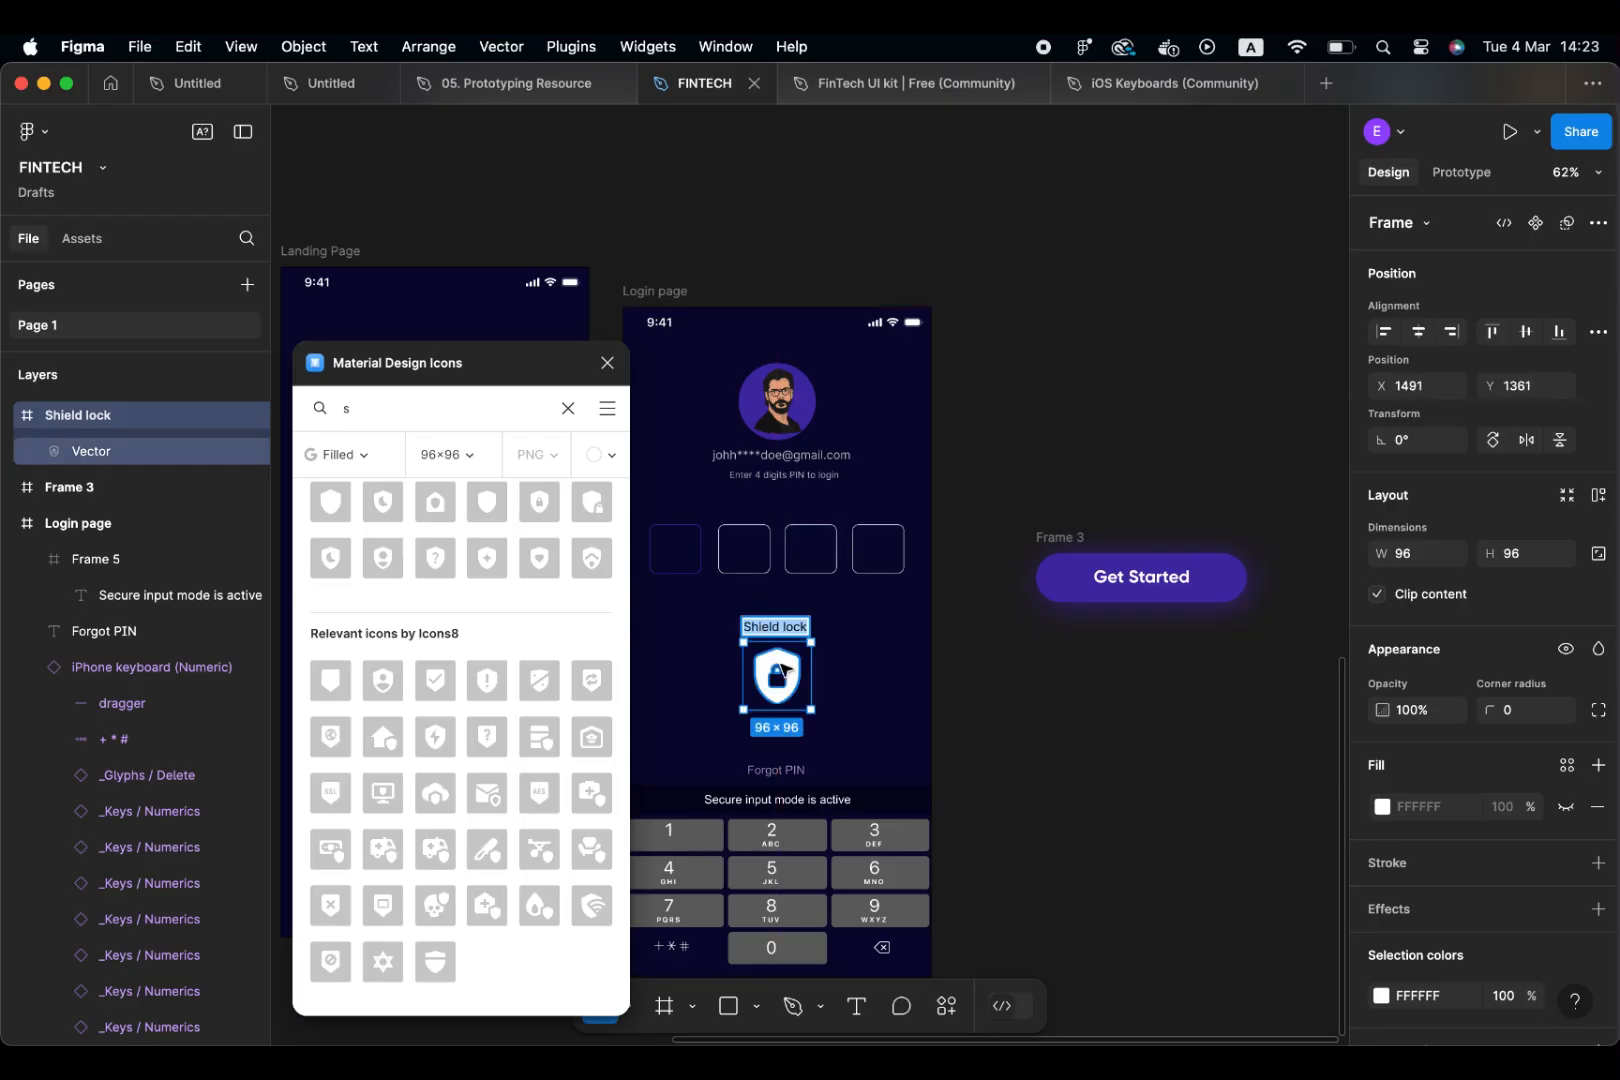
Clear the Shield lock name from the icon's frame
{"action": "left_click", "coordinate": [765, 660]}
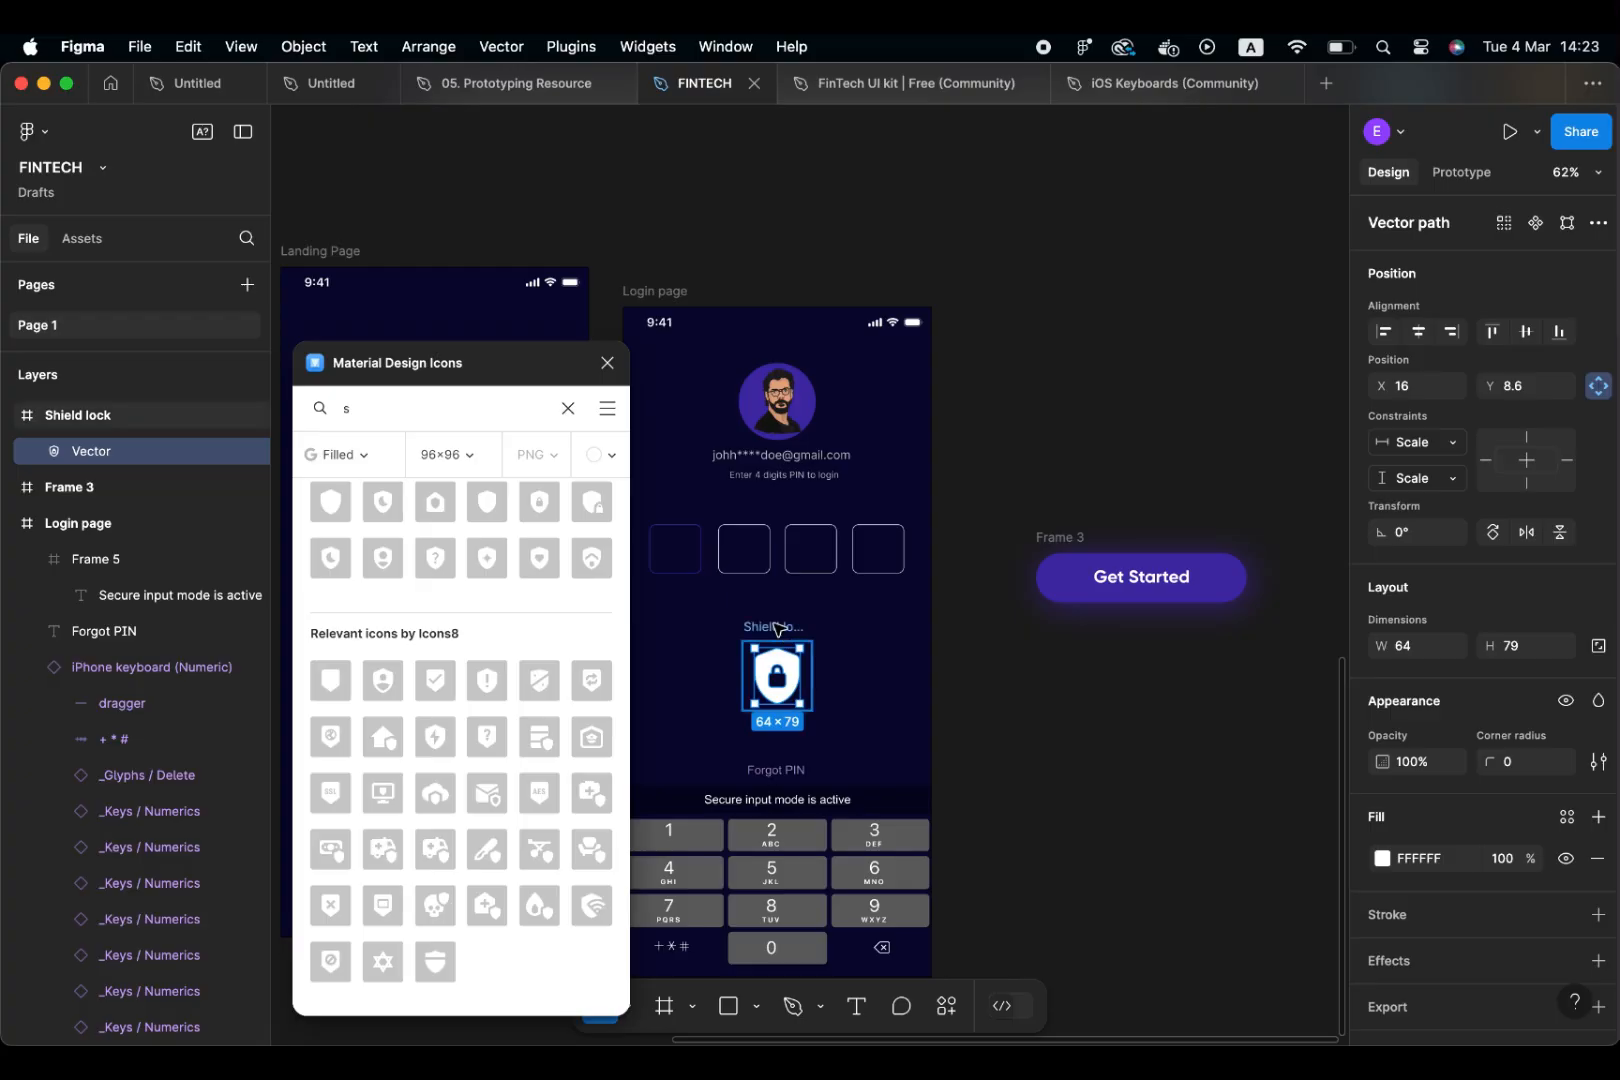
{"action": "left_click", "coordinate": [774, 625]}
{"action": "key", "text": "BackSpace"}
{"action": "key", "text": "Return"}
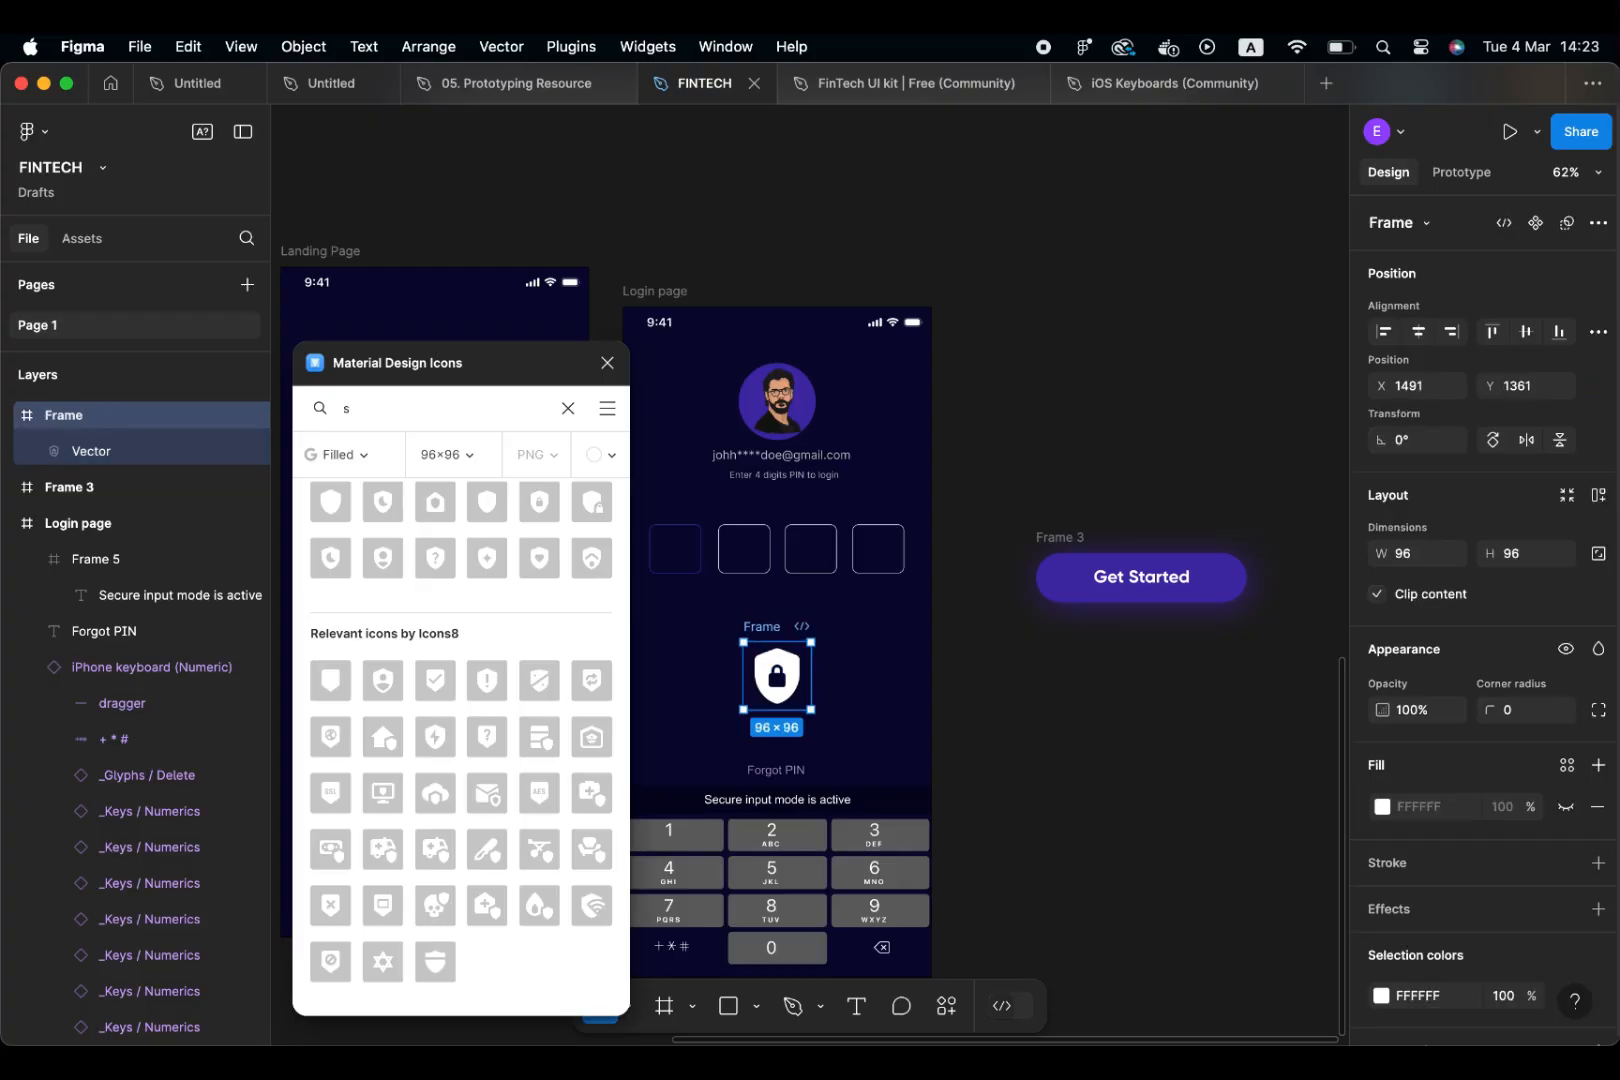
Change the fill of the shield vector from the icon plugin to green 35A600
{"action": "left_click", "coordinate": [785, 680]}
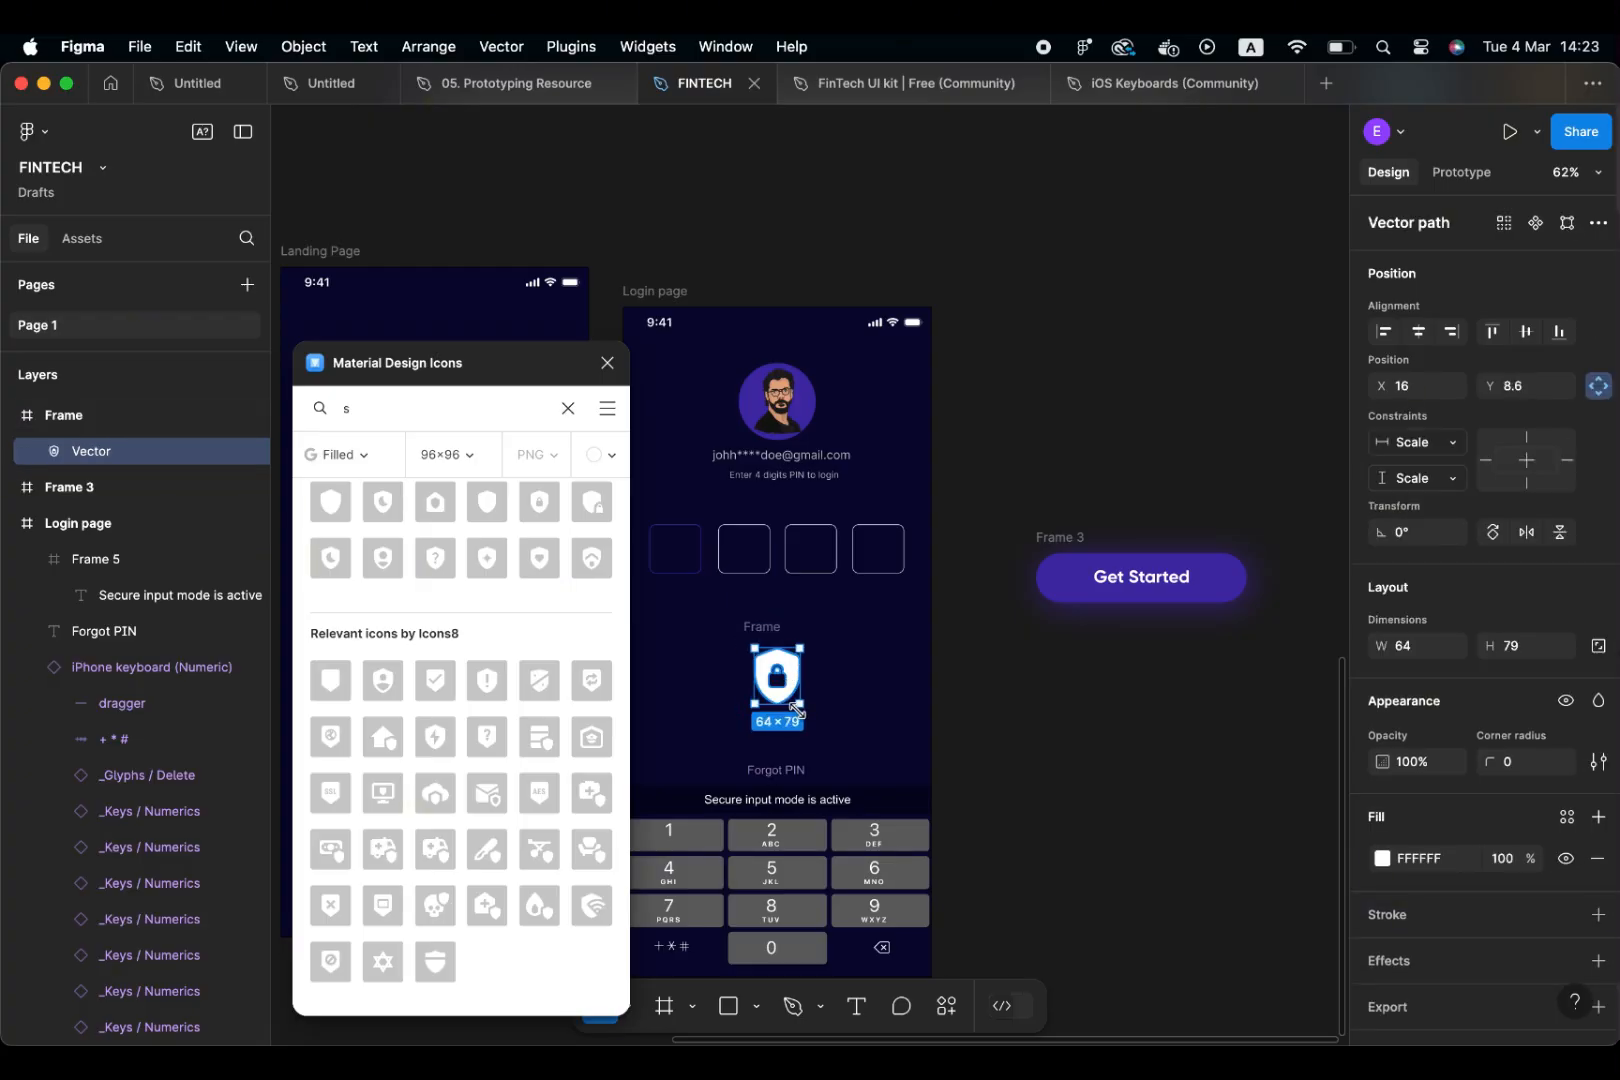
{"action": "right_click", "coordinate": [789, 690]}
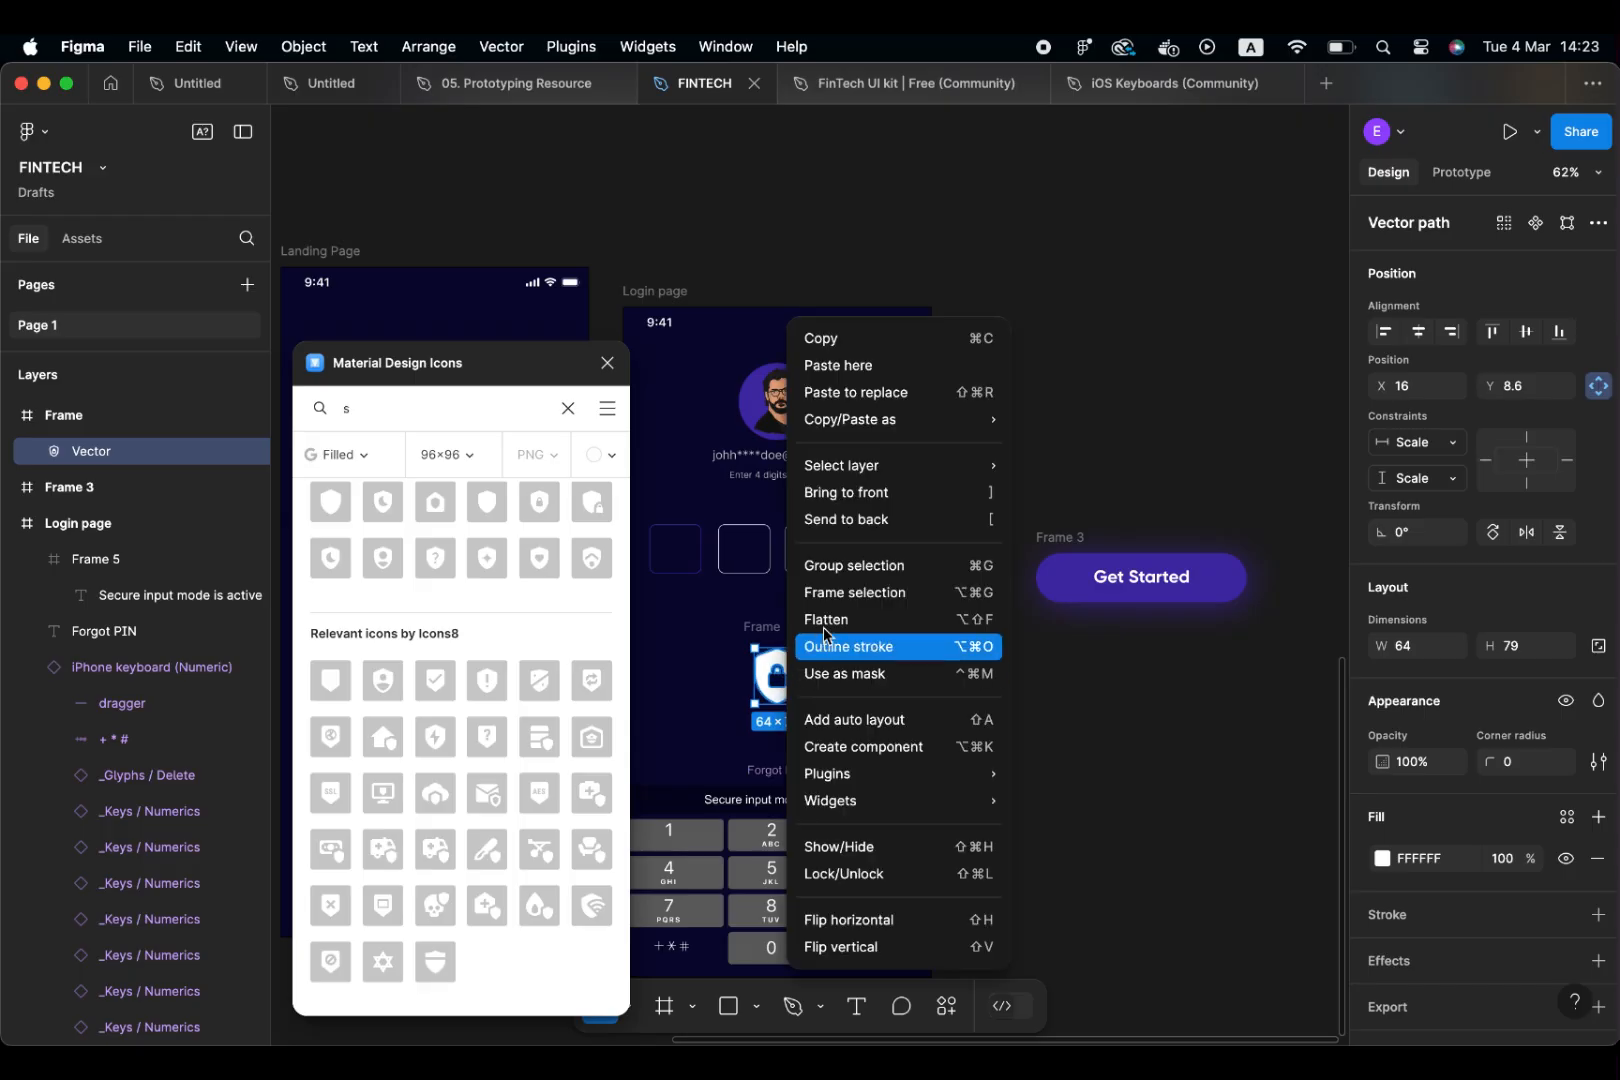
{"action": "double_click", "coordinate": [765, 672]}
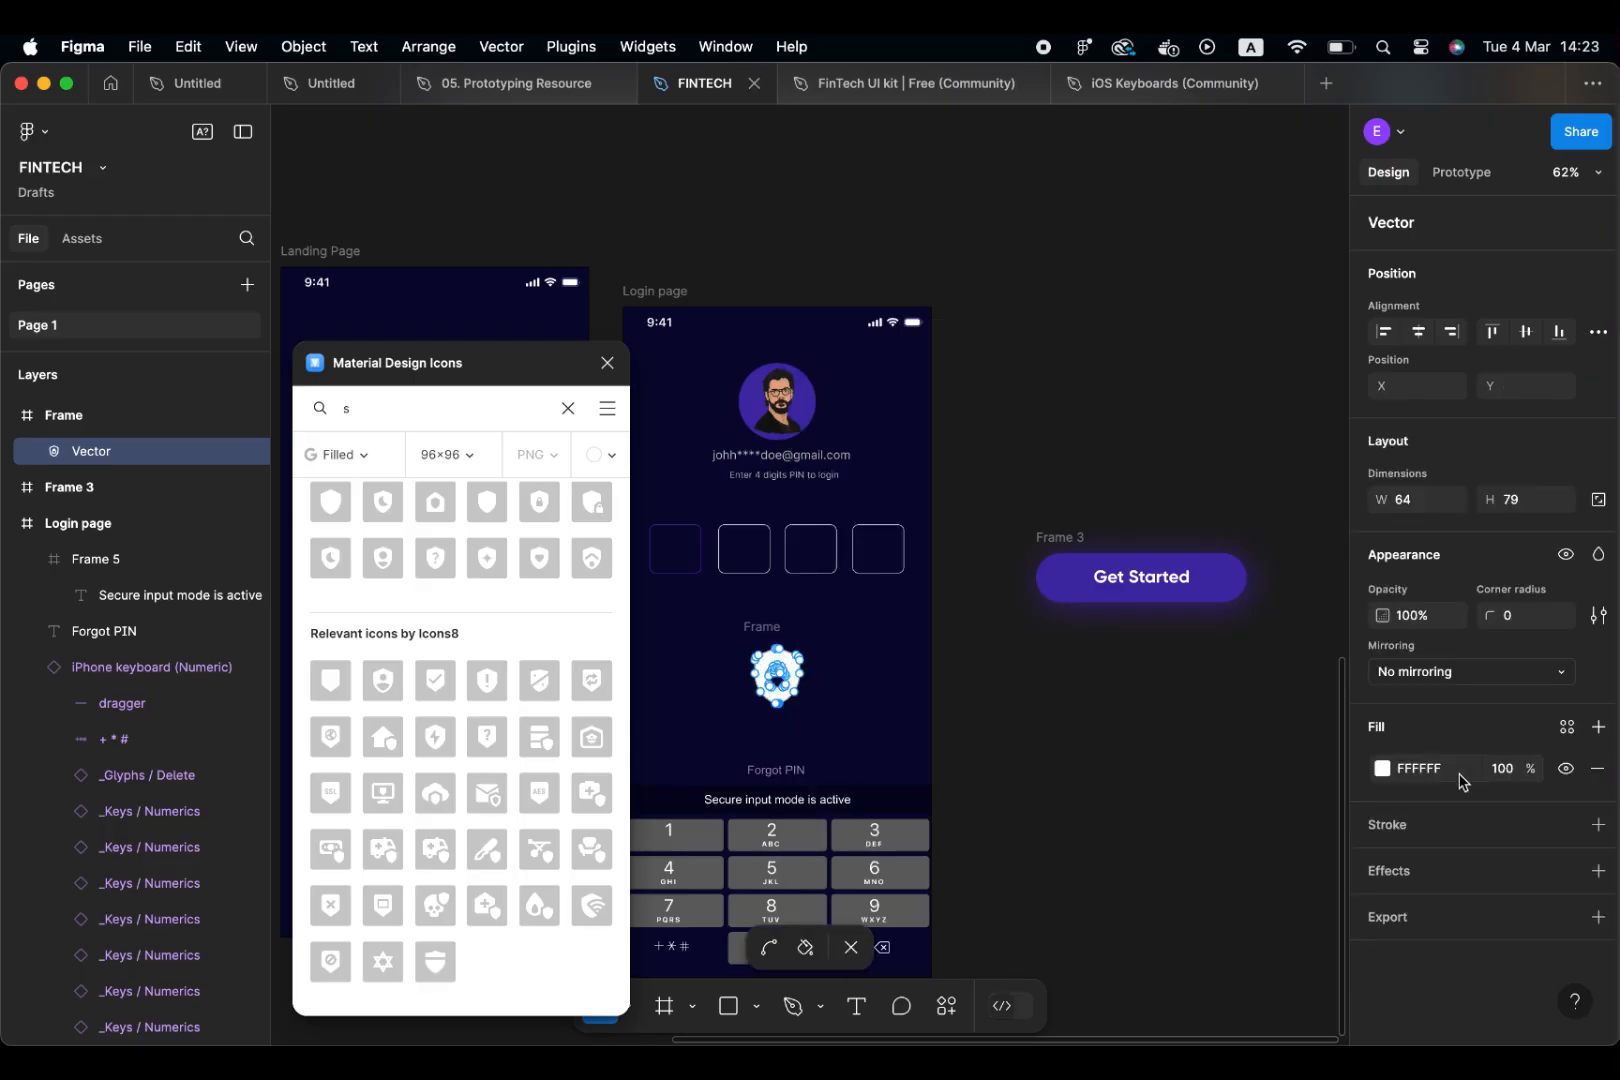
{"action": "left_click", "coordinate": [1382, 768]}
{"action": "left_click", "coordinate": [1218, 778]}
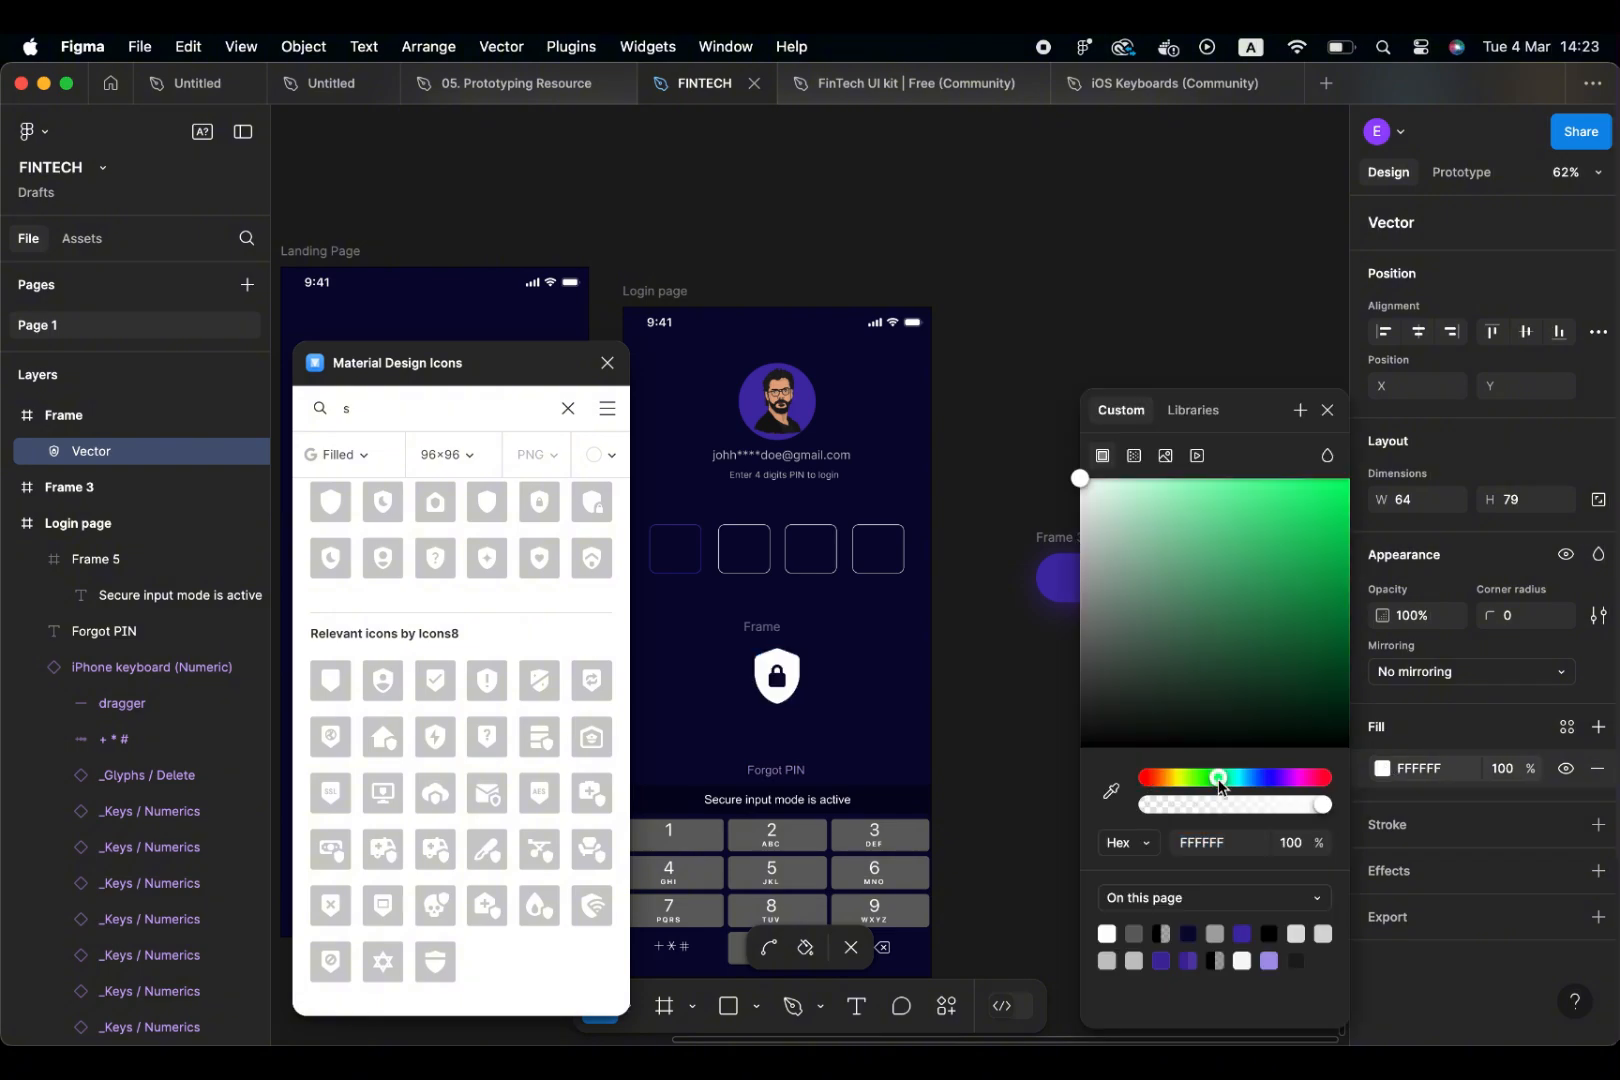
{"action": "left_click_drag", "start_coordinate": [1204, 657], "coordinate": [1352, 572]}
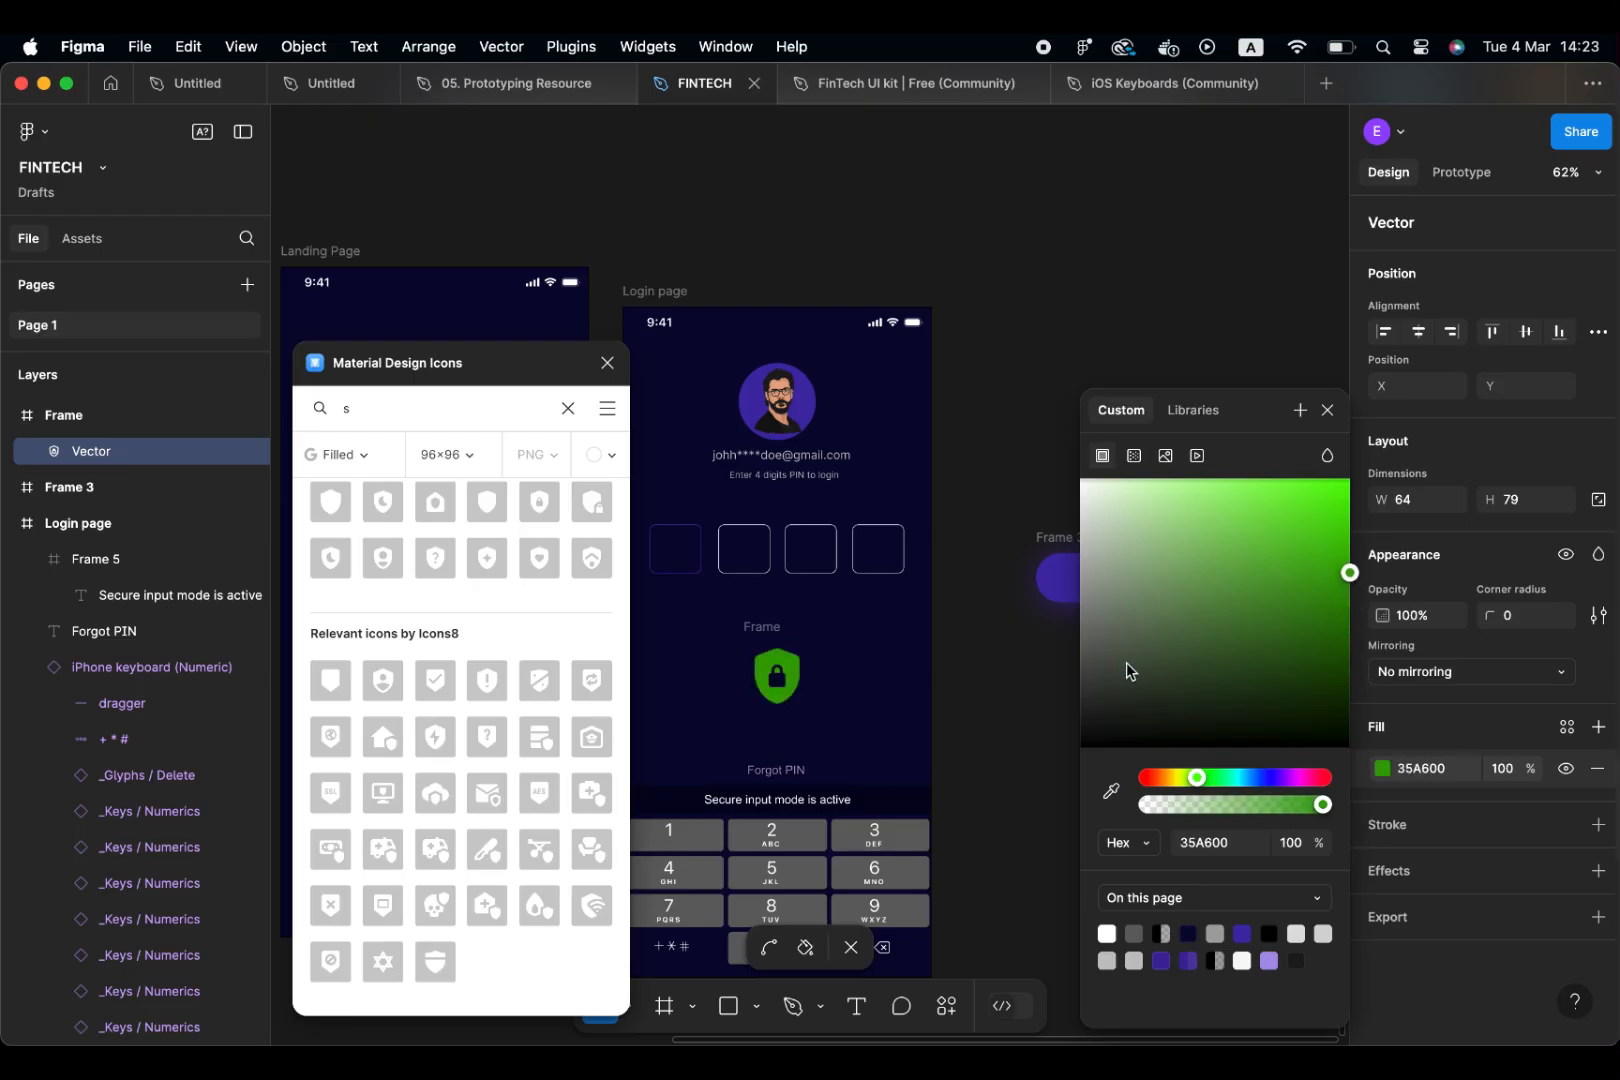
Try a different shade for the shield vector's fill and undo the colour change
{"action": "left_click", "coordinate": [782, 680]}
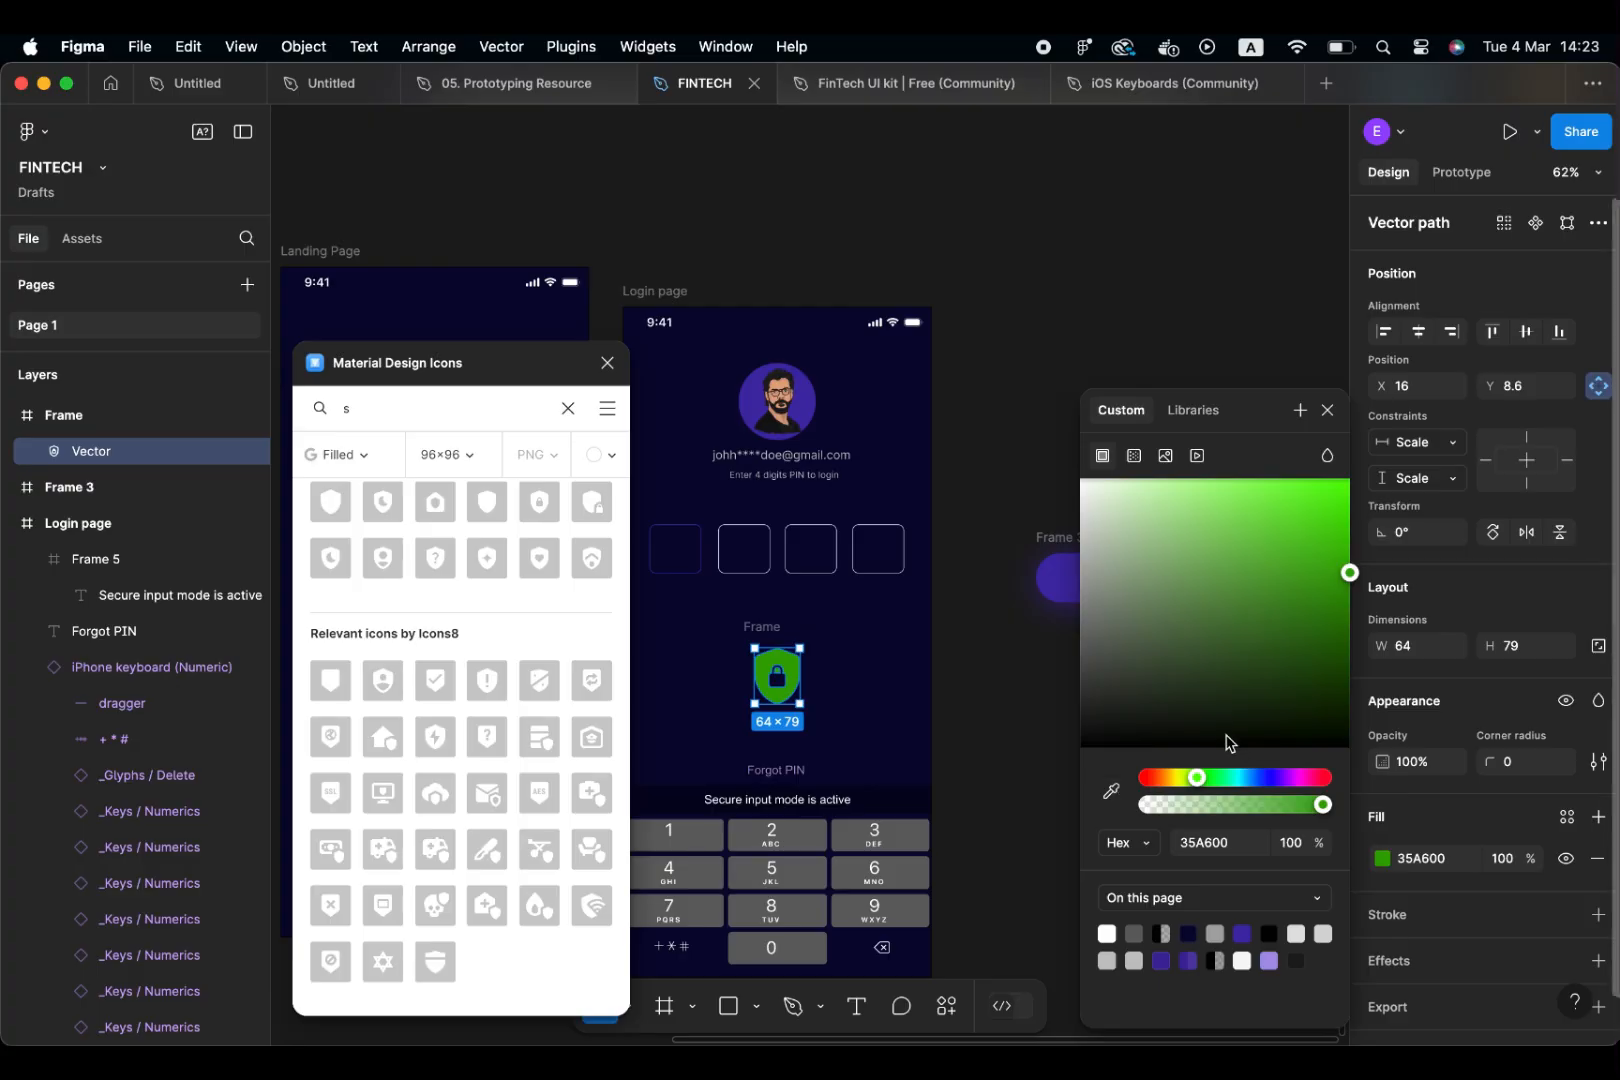
{"action": "left_click_drag", "start_coordinate": [1145, 620], "coordinate": [1080, 495]}
{"action": "key", "text": "super+z"}
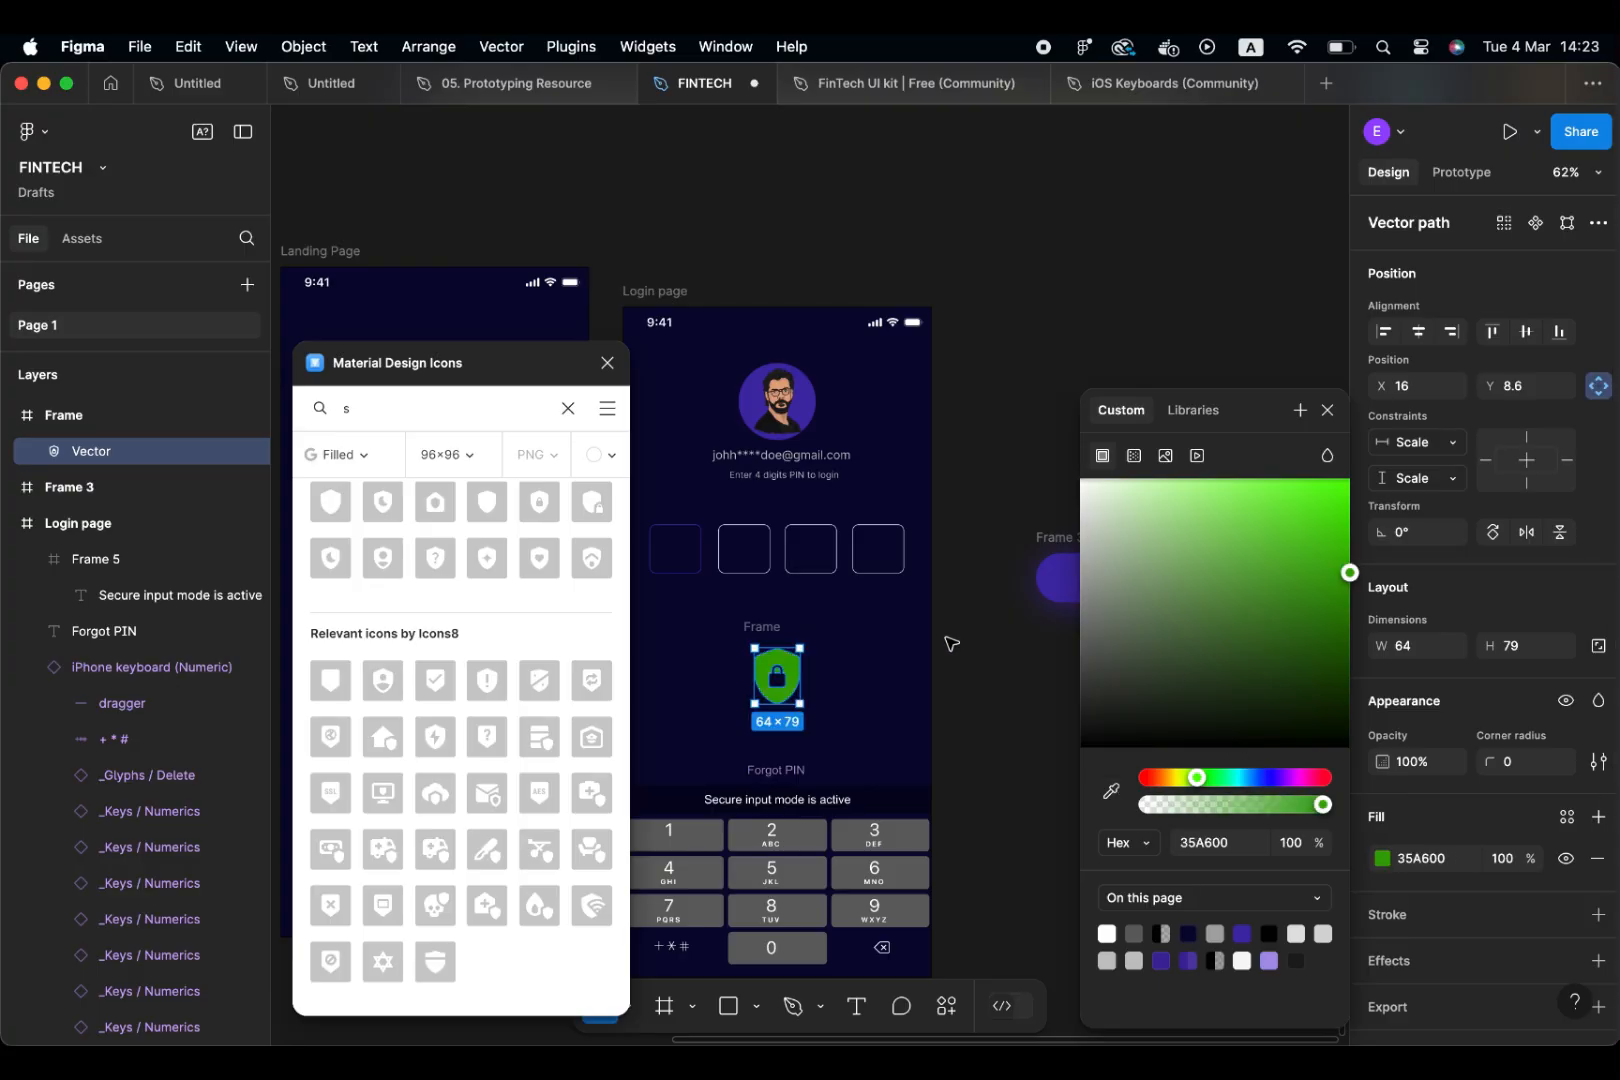
Check the padlock cutout in the green shield up close and close the Material Design Icons plugin
{"action": "left_click", "coordinate": [903, 682]}
{"action": "key", "text": "z"}
{"action": "left_click", "coordinate": [770, 687]}
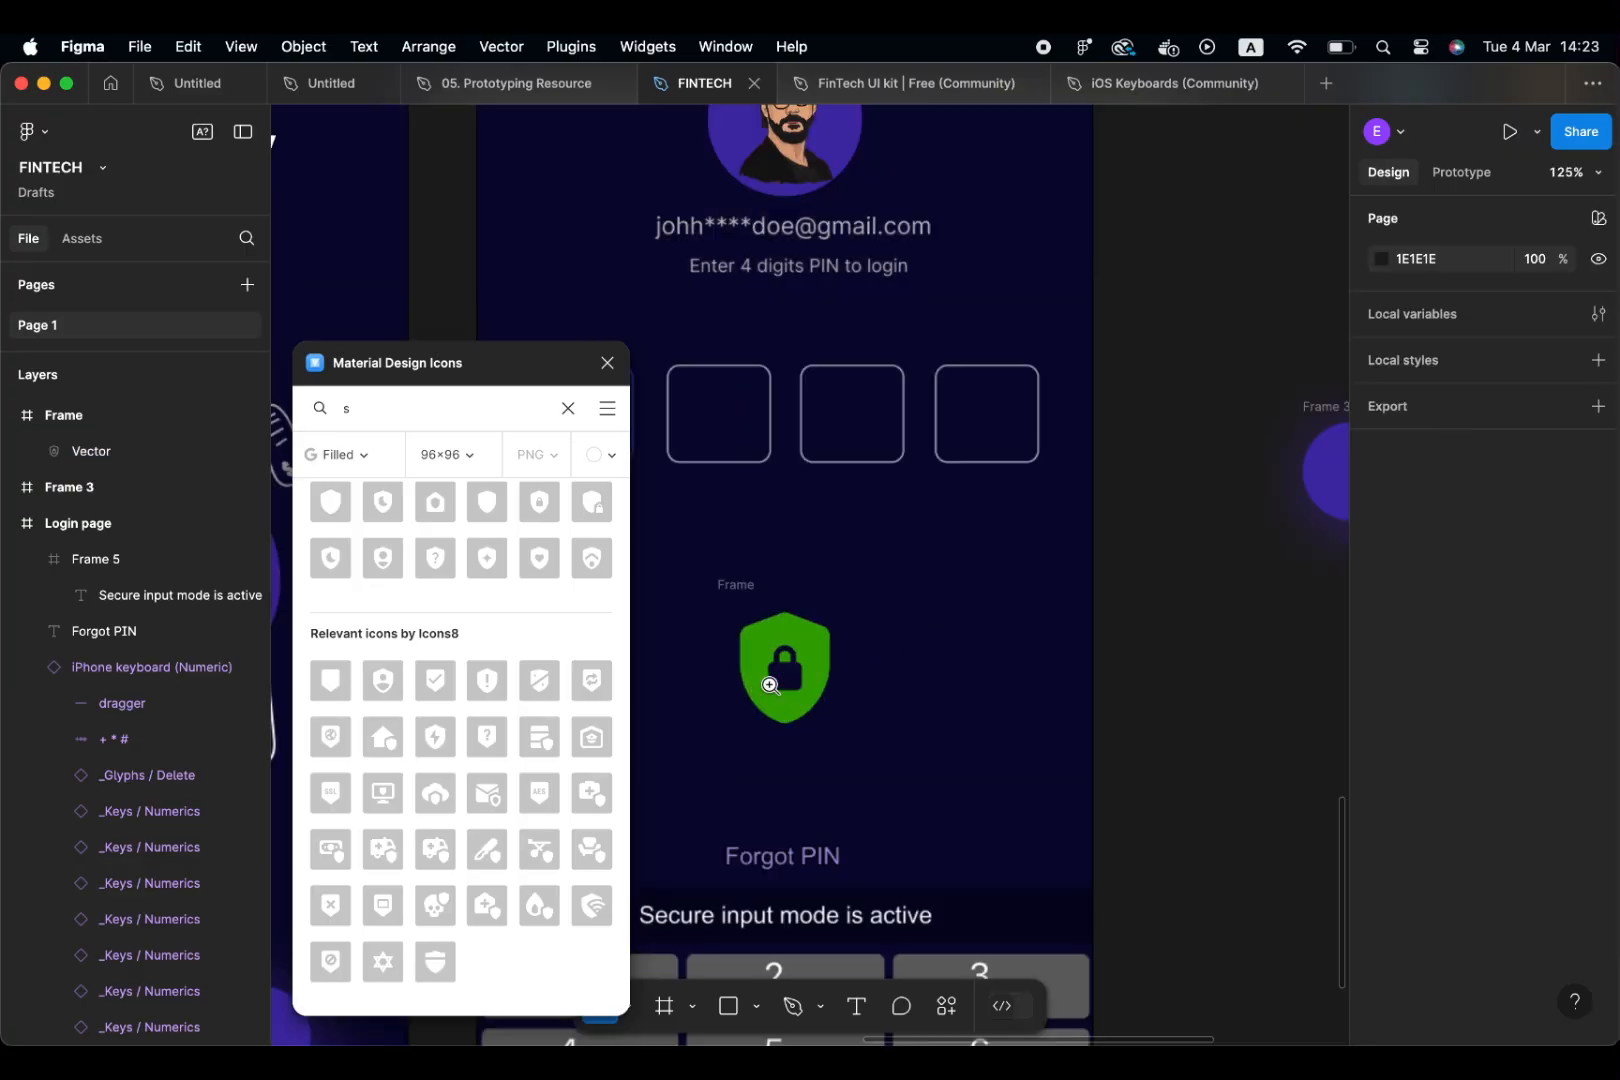
{"action": "left_click", "coordinate": [770, 687]}
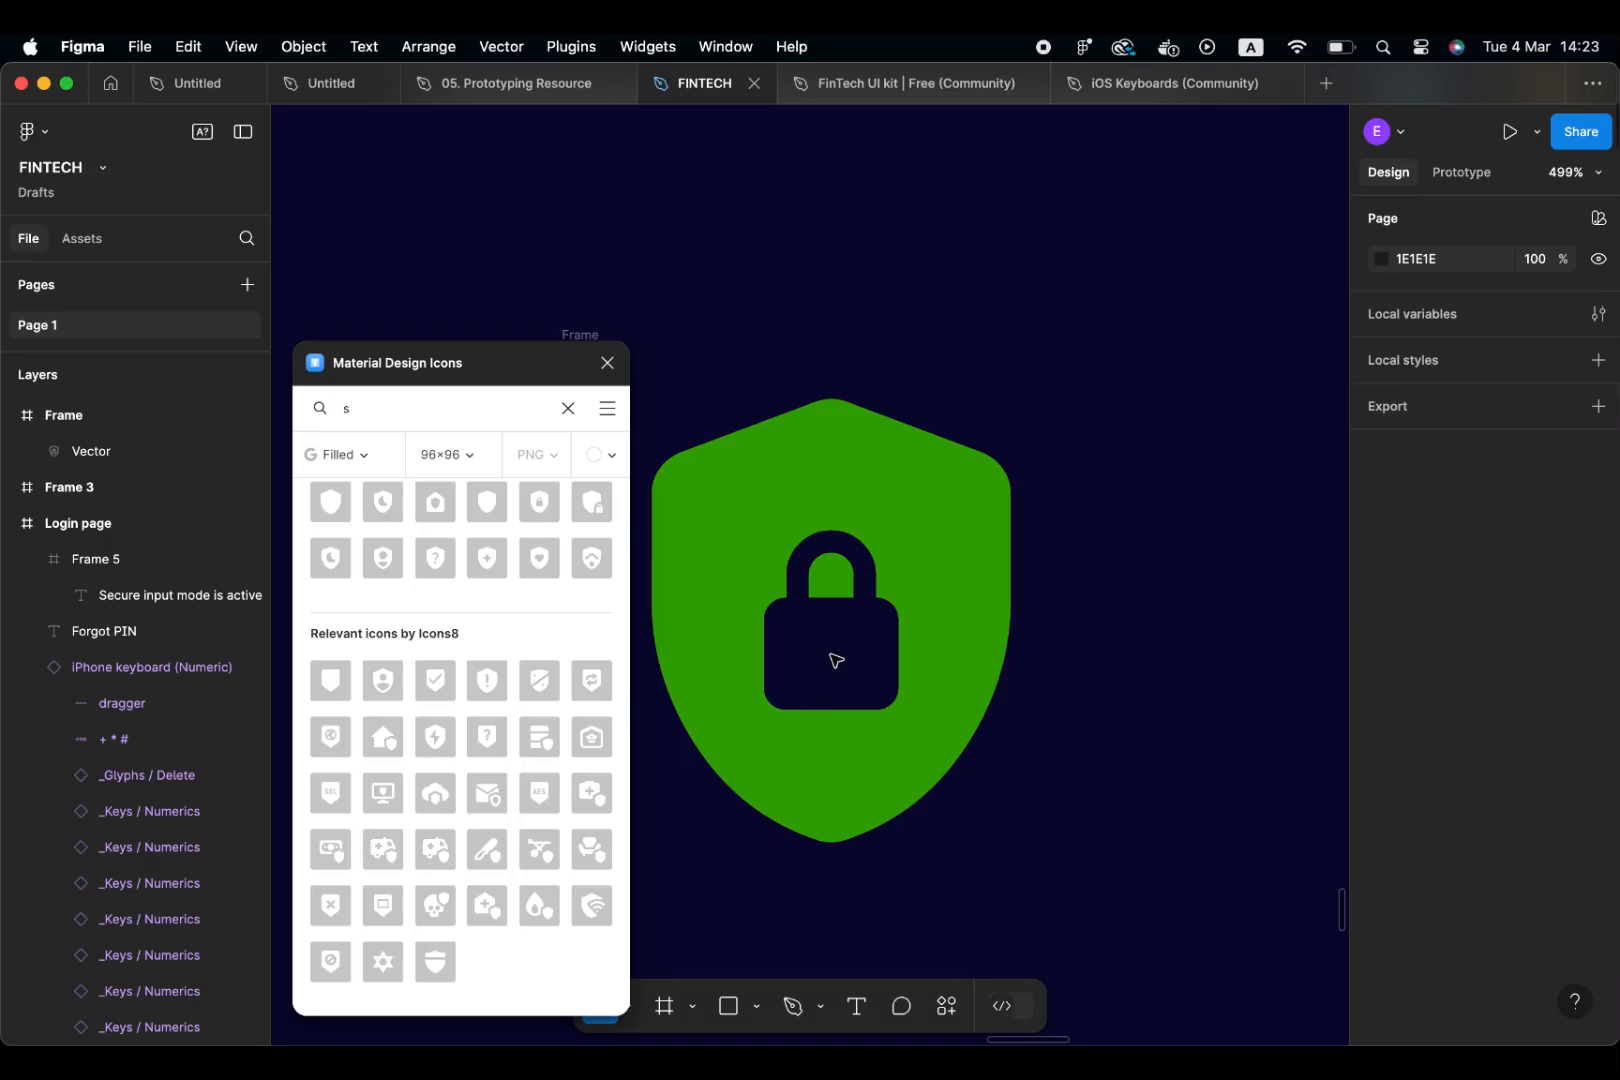
{"action": "left_click", "coordinate": [997, 663]}
{"action": "left_click", "coordinate": [846, 640]}
{"action": "left_click", "coordinate": [607, 363]}
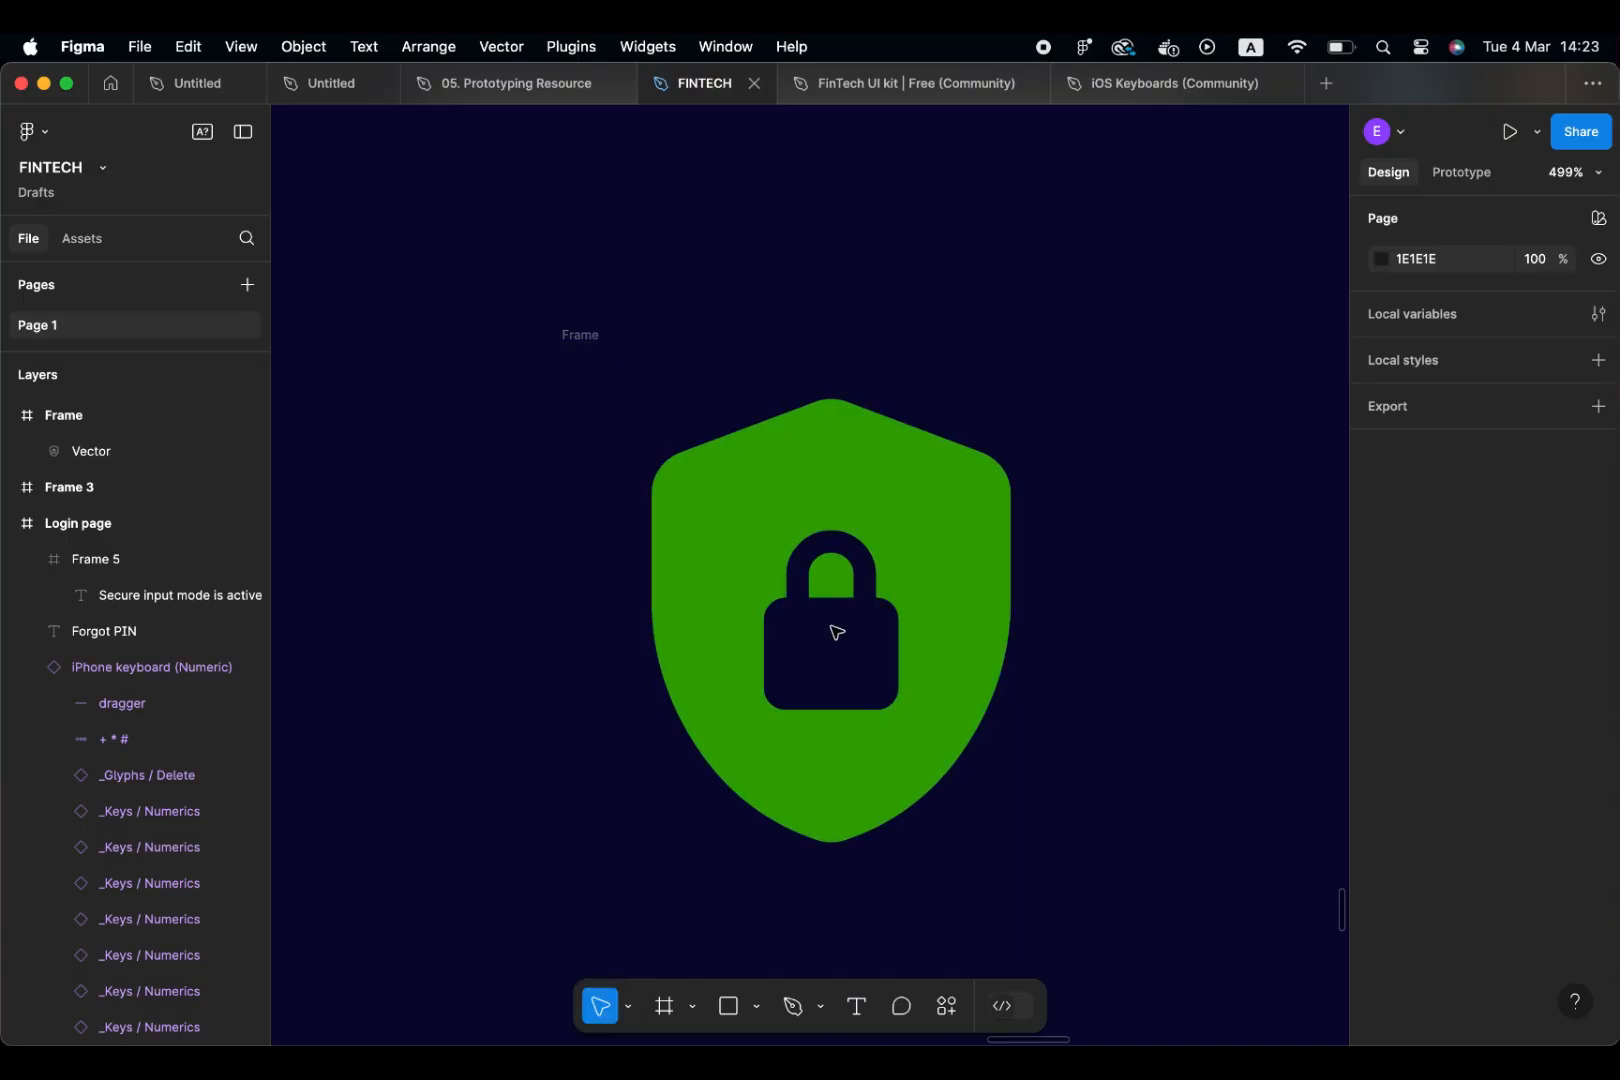
Reposition the green shield vector inside its frame to X 7, Y 2
{"action": "scroll", "coordinate": [837, 632], "scroll_direction": "down", "scroll_amount": 5}
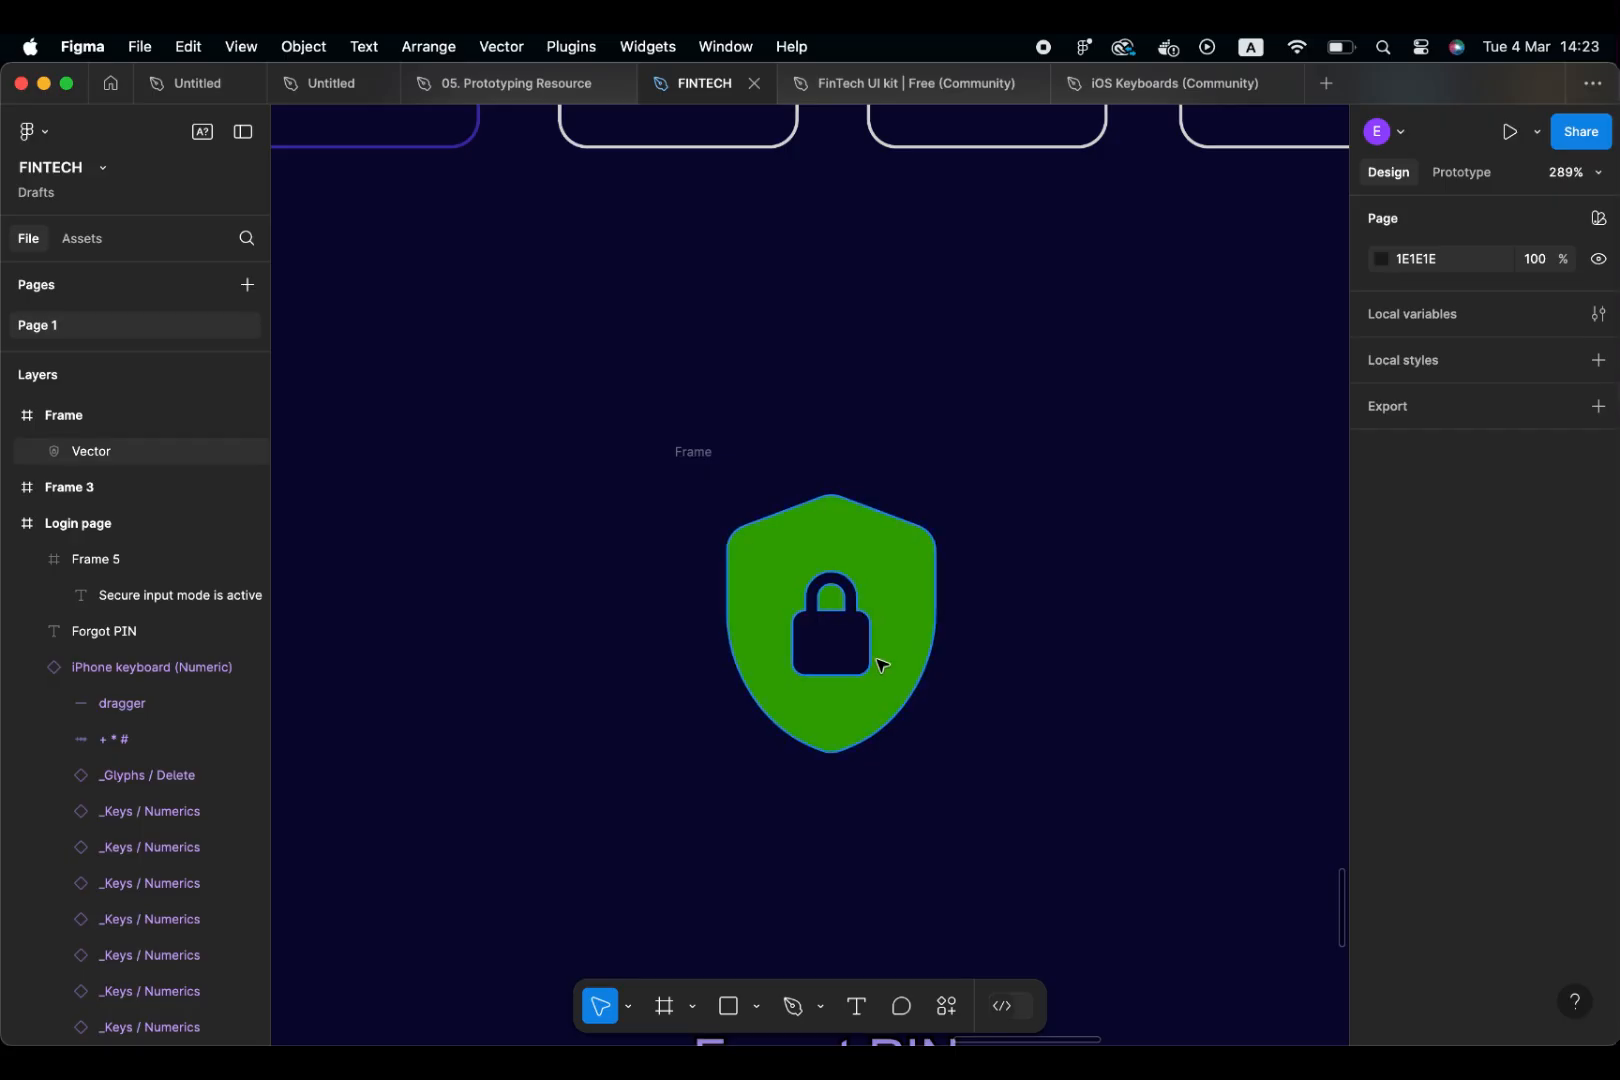
{"action": "left_click_drag", "start_coordinate": [864, 686], "coordinate": [770, 697]}
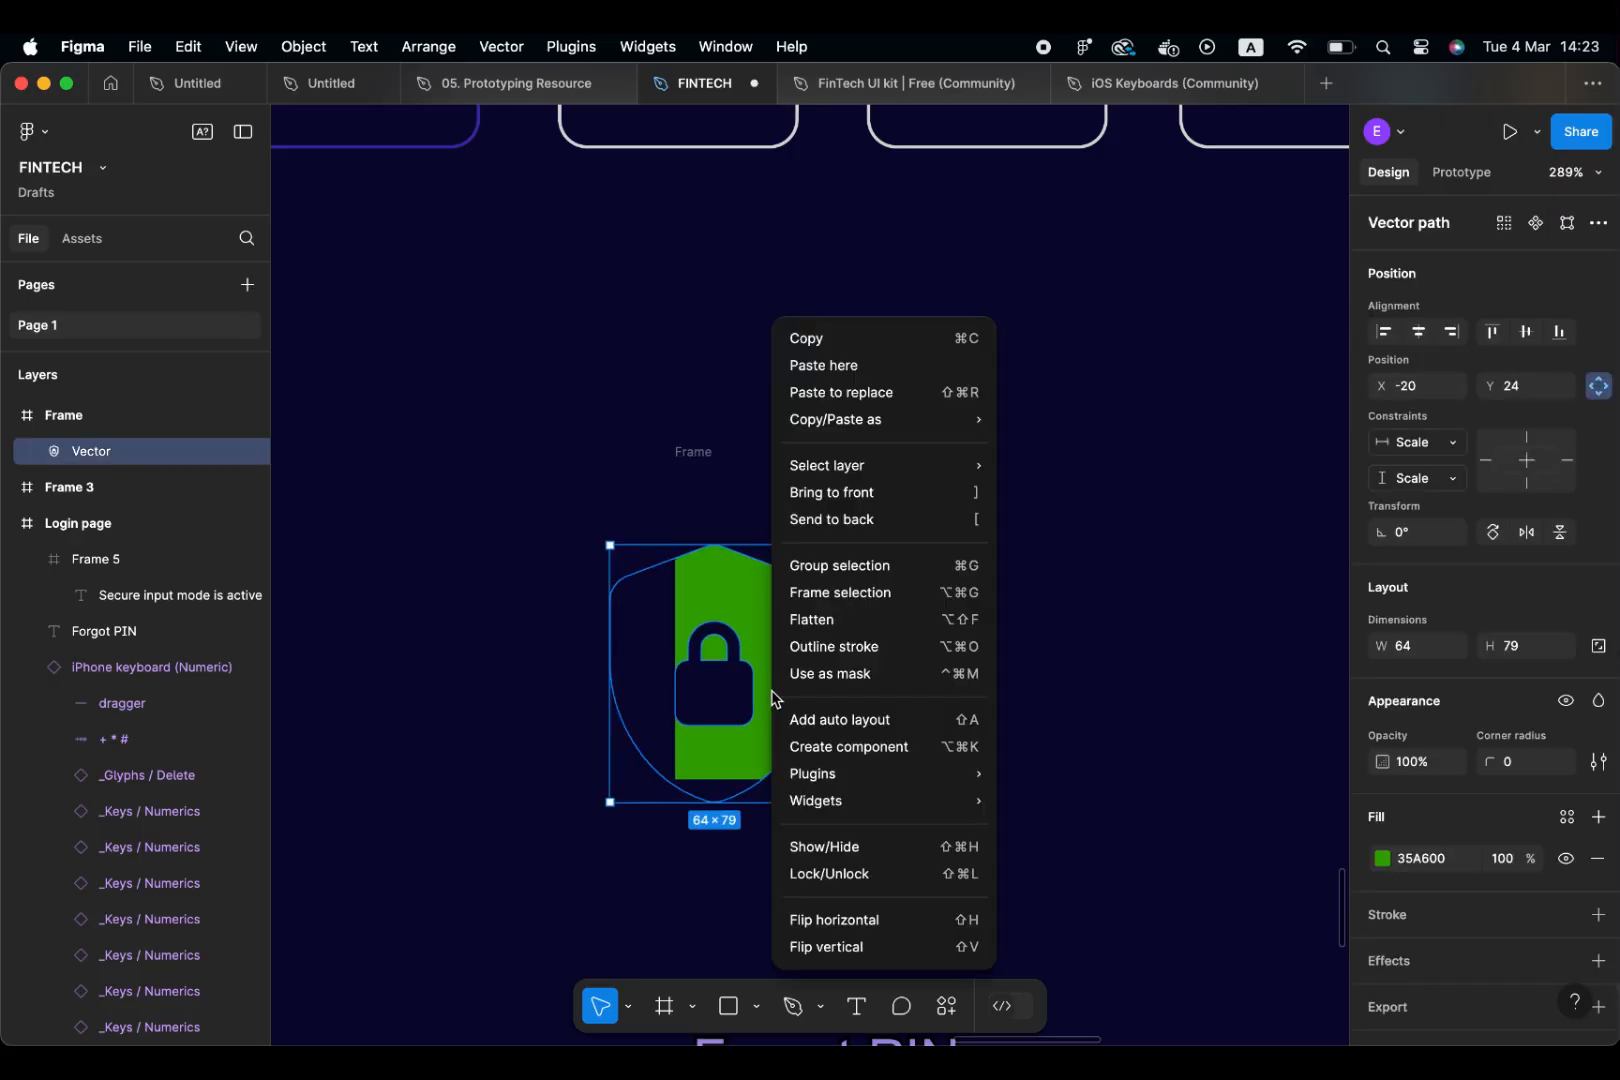
{"action": "right_click", "coordinate": [770, 697]}
{"action": "left_click", "coordinate": [736, 680]}
{"action": "left_click_drag", "start_coordinate": [737, 677], "coordinate": [824, 607]}
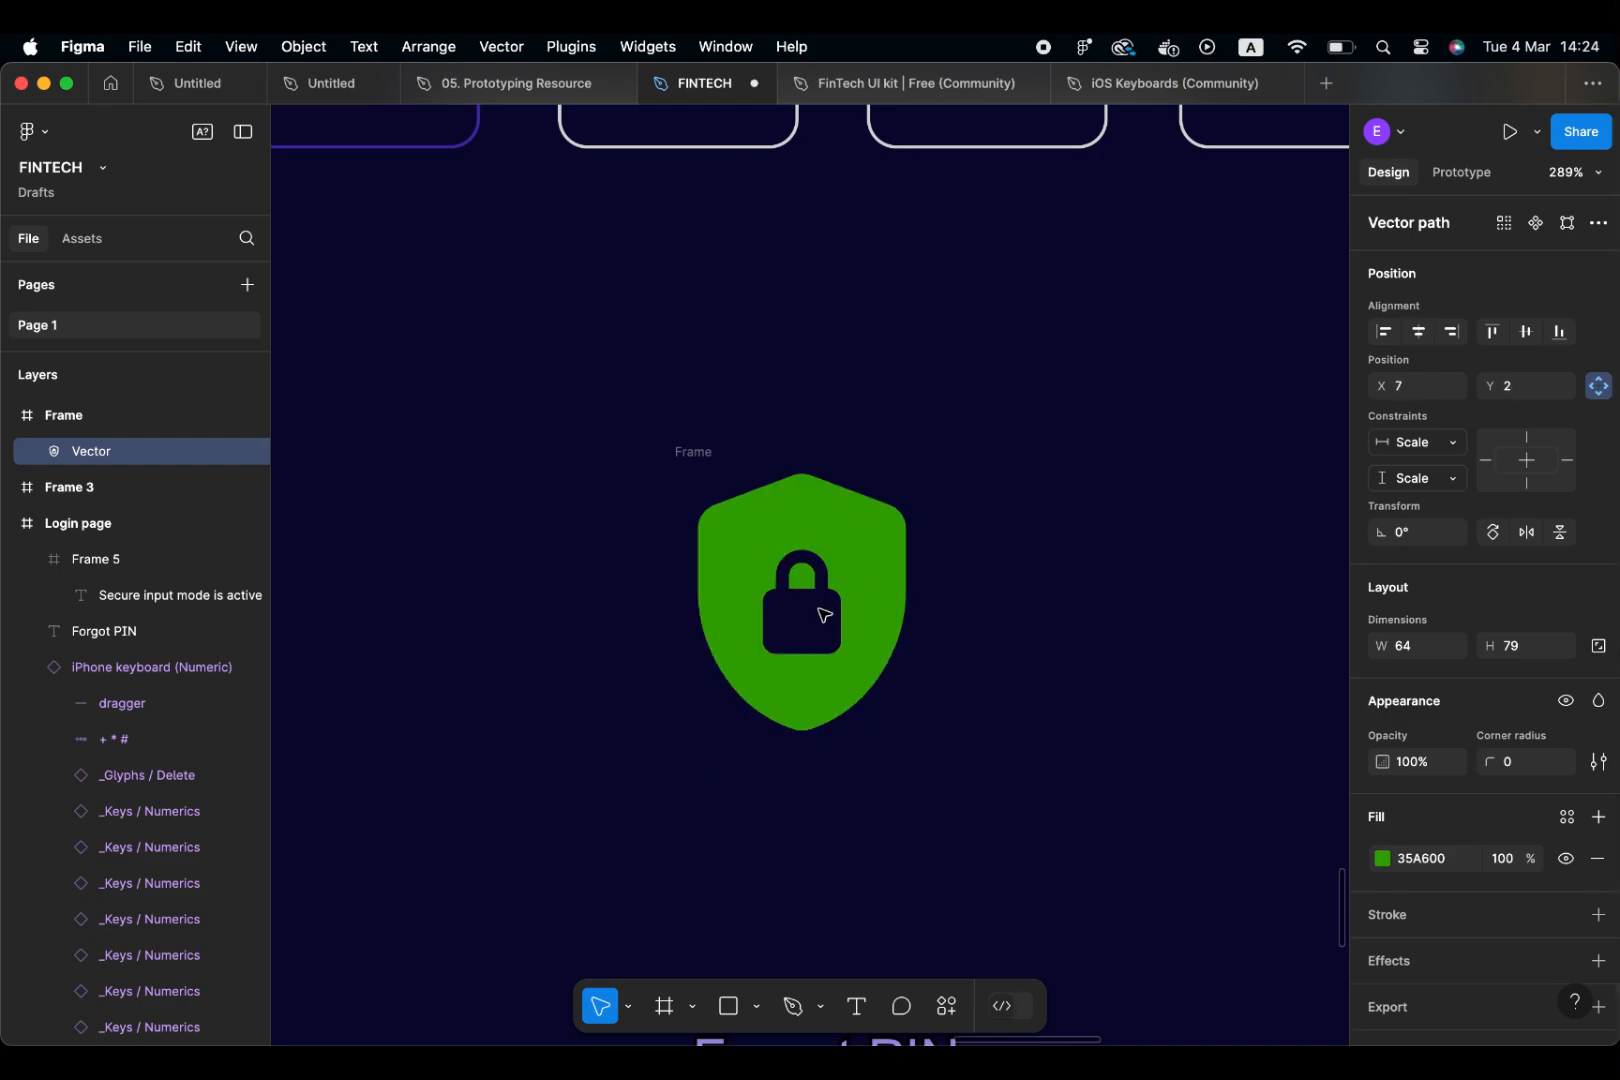
{"action": "key", "text": "Escape"}
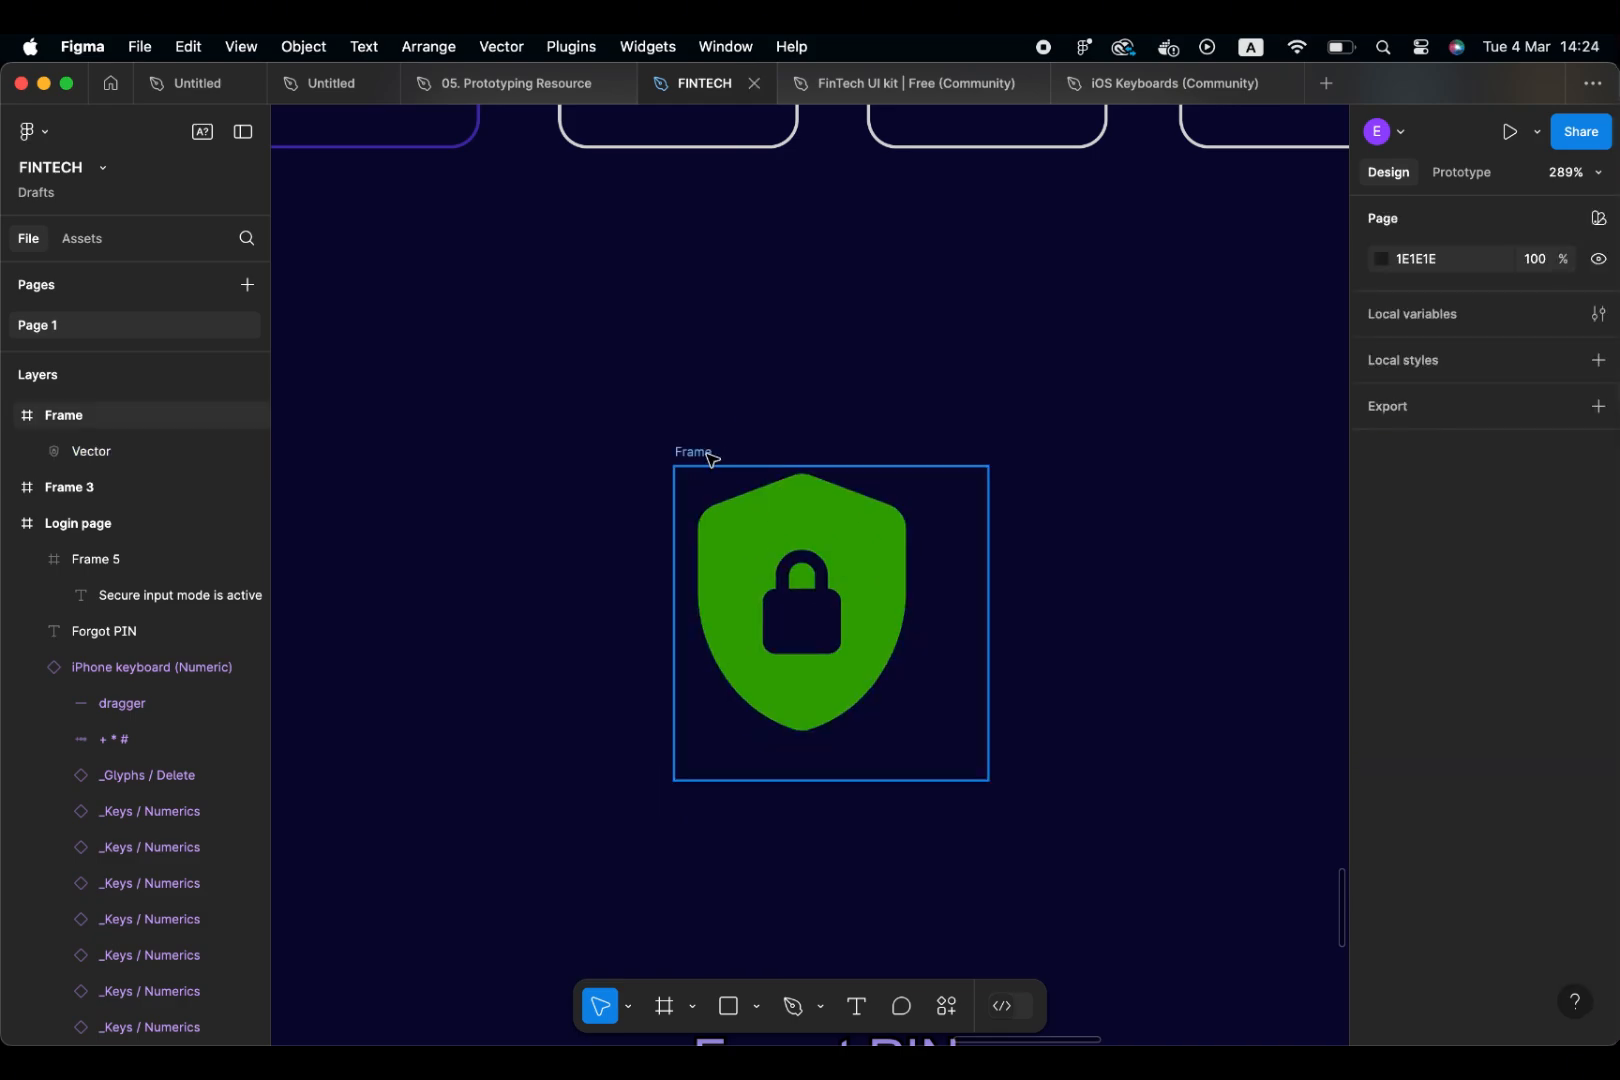
Flatten the frame holding the green shield into a single vector
{"action": "left_click", "coordinate": [708, 455]}
{"action": "right_click", "coordinate": [704, 455]}
{"action": "left_click", "coordinate": [683, 455]}
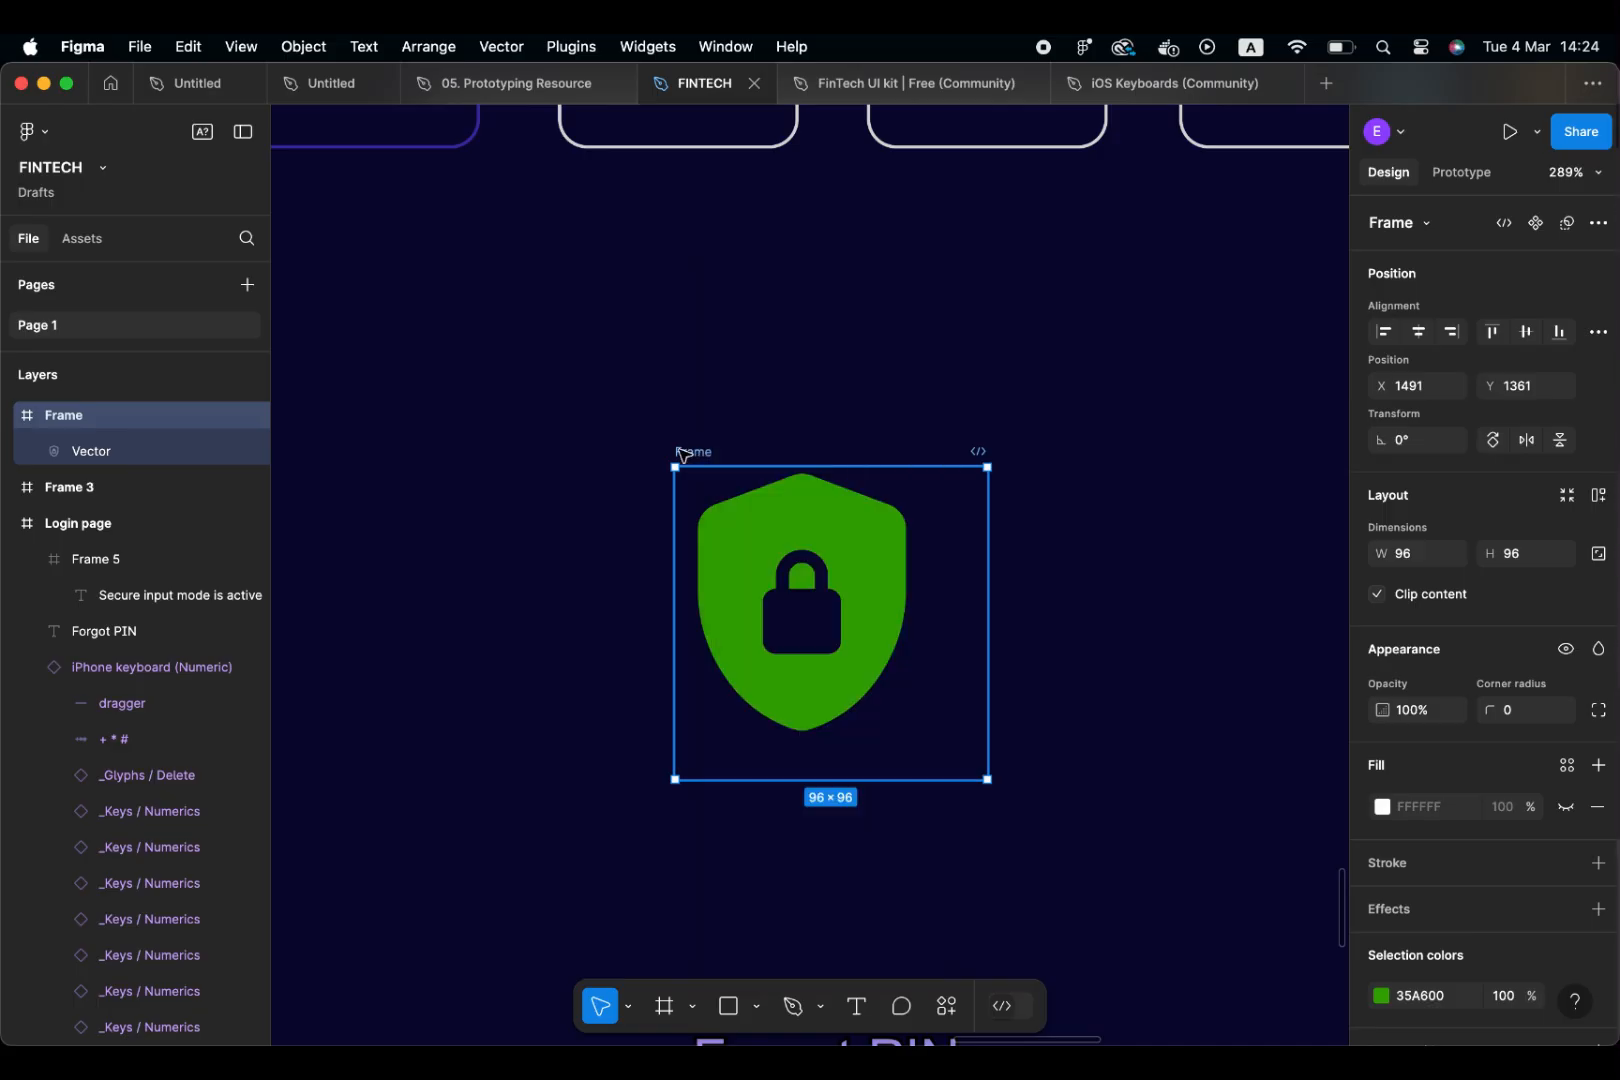
{"action": "right_click", "coordinate": [112, 418]}
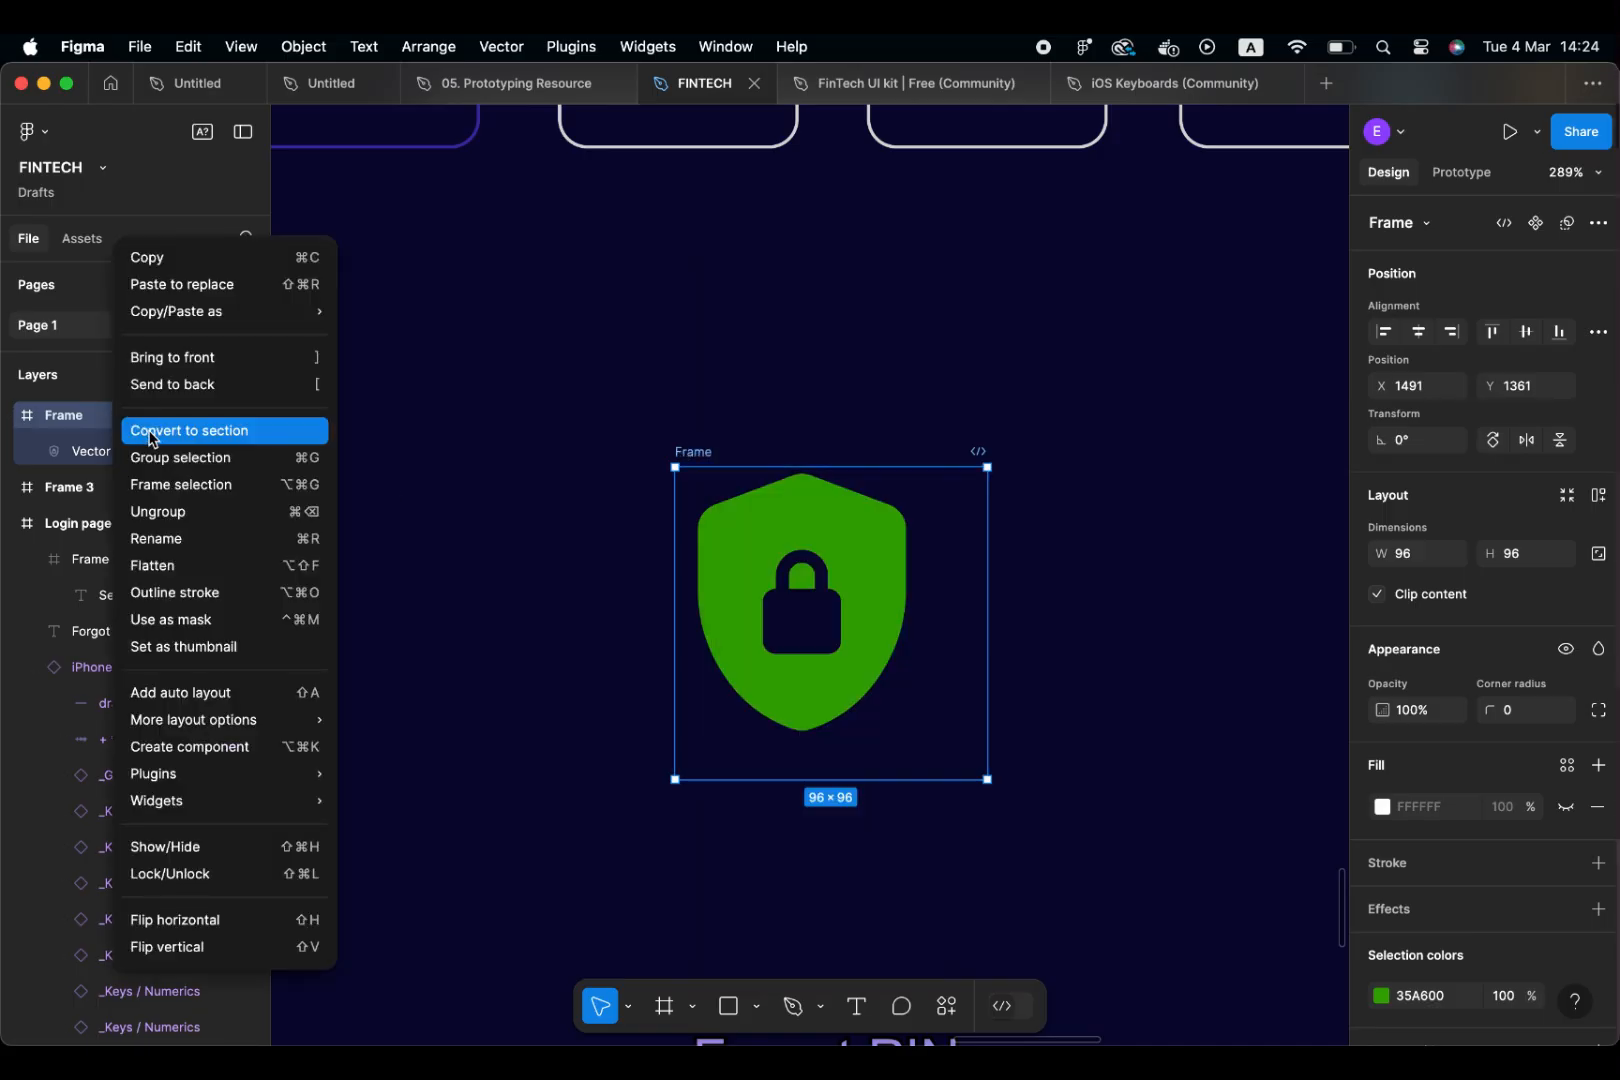
{"action": "left_click", "coordinate": [178, 564]}
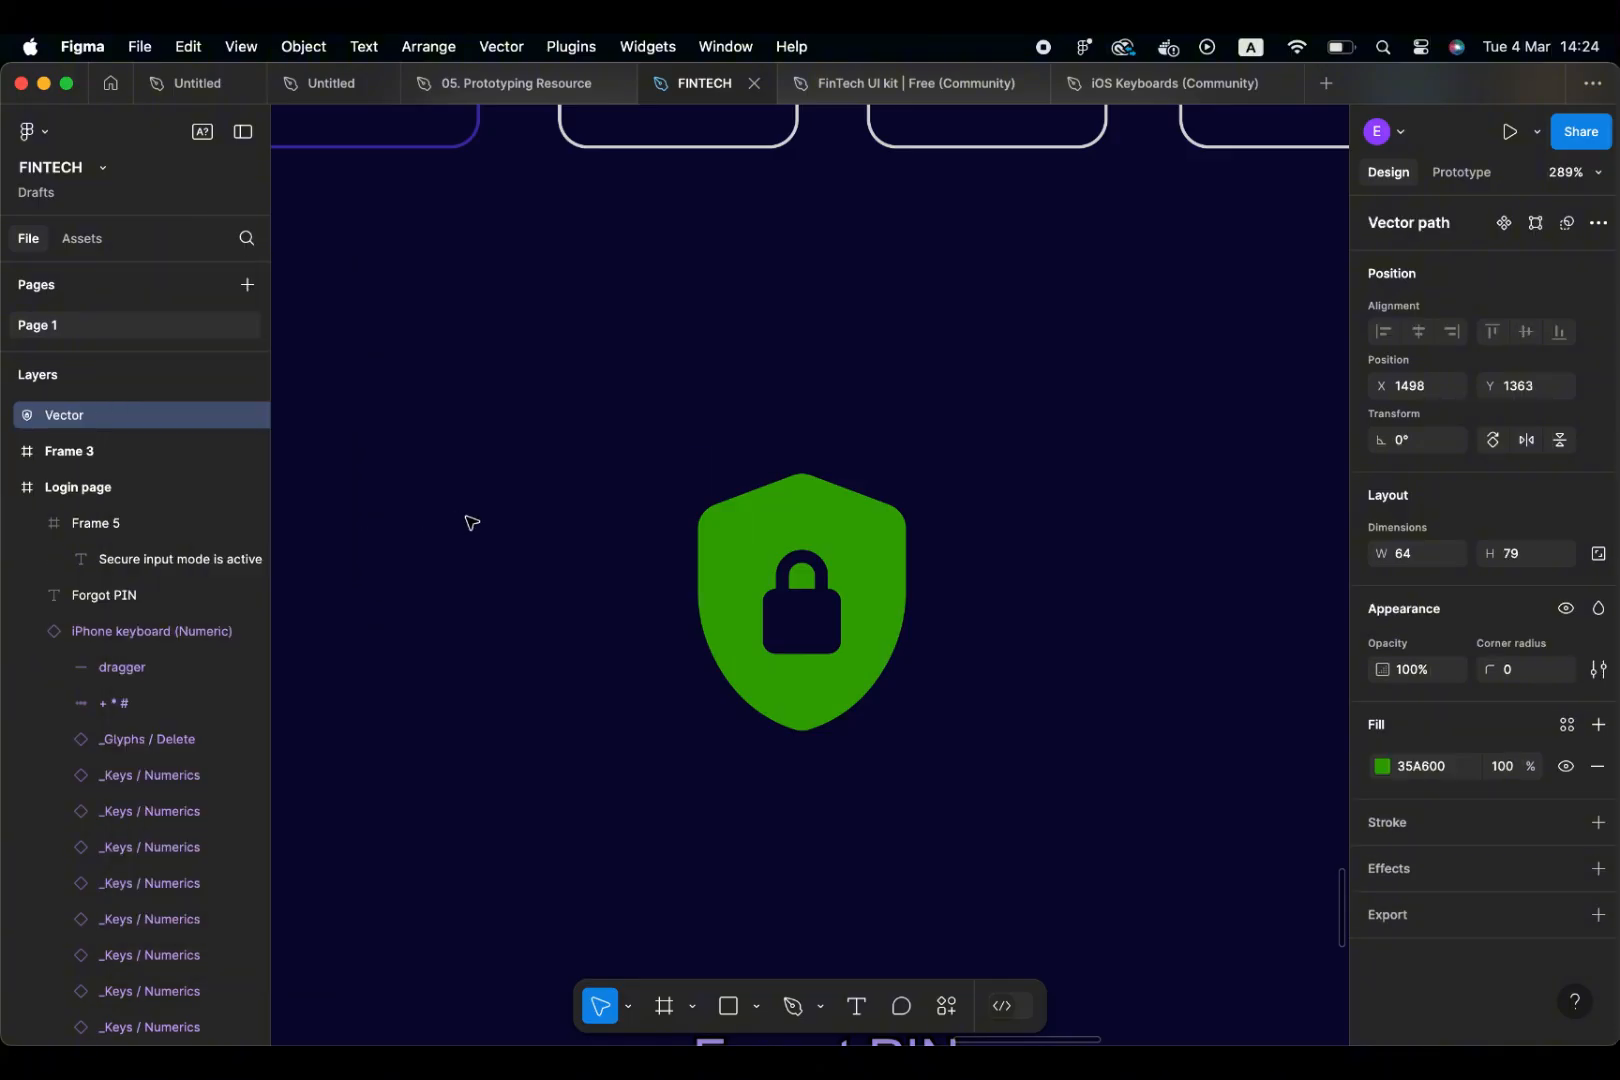
Try moving the shield vector and shrinking it freely to 38 × 40, and undo the resize
{"action": "left_click_drag", "start_coordinate": [770, 640], "coordinate": [750, 655]}
{"action": "scroll", "coordinate": [750, 655], "scroll_direction": "down", "scroll_amount": 5}
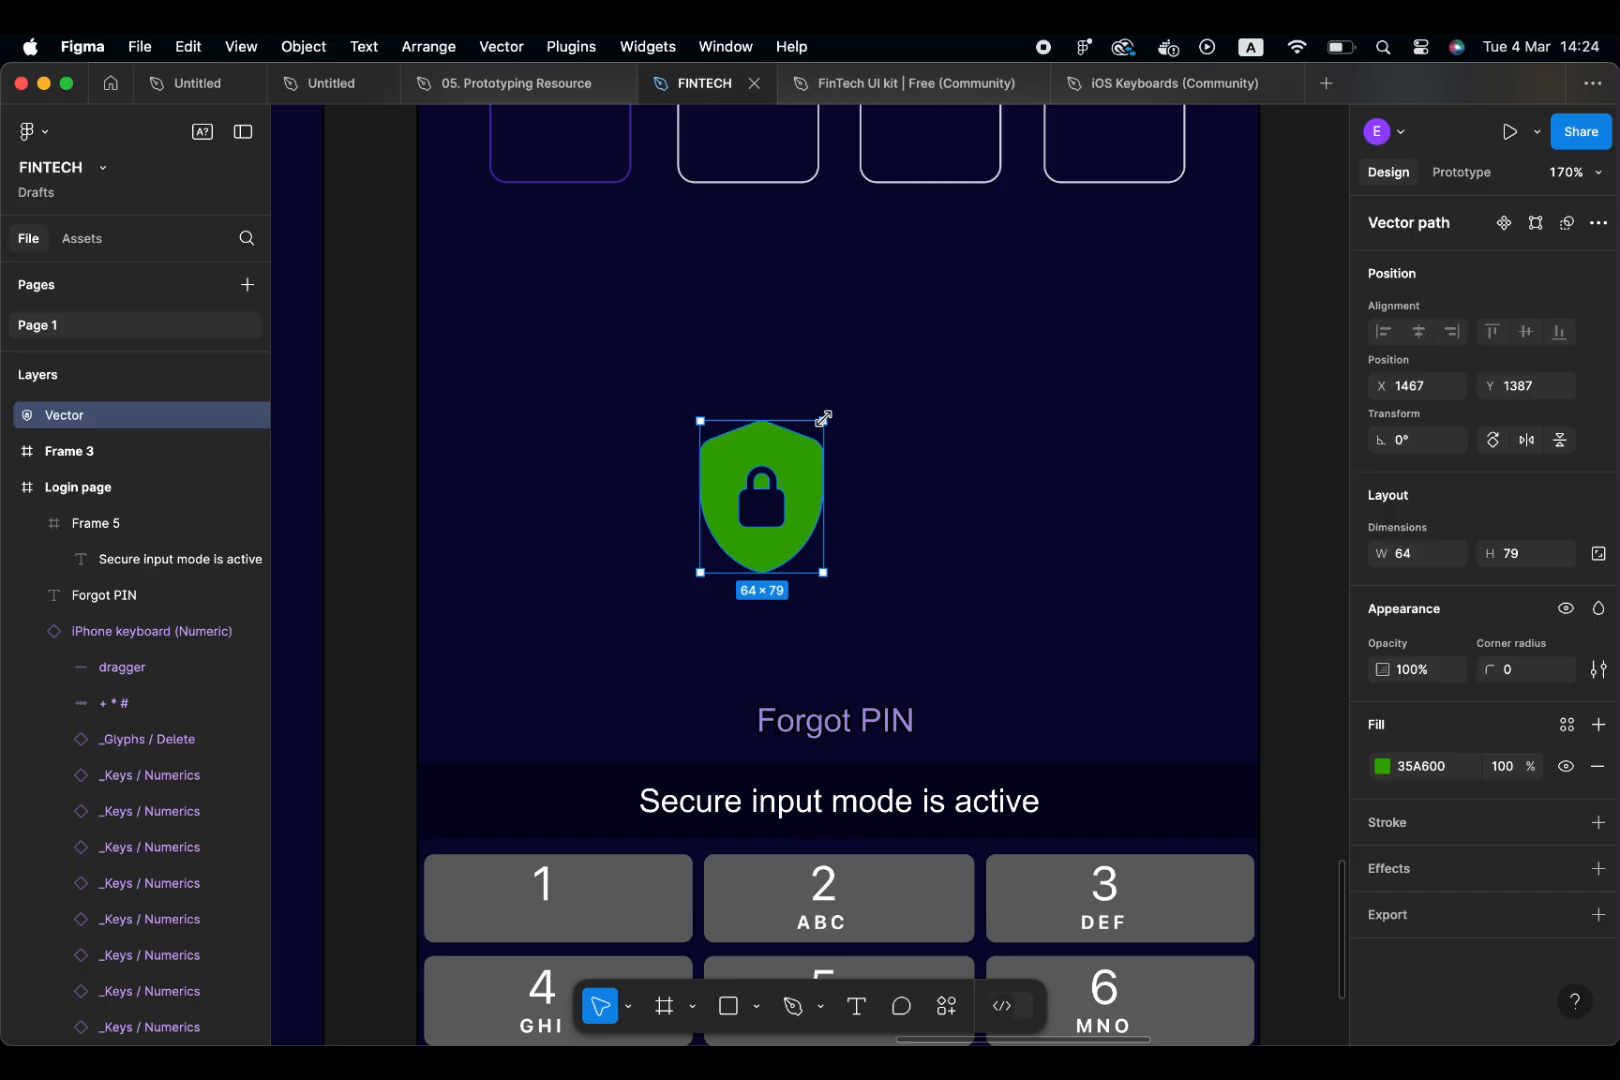
{"action": "left_click_drag", "start_coordinate": [817, 449], "coordinate": [776, 499]}
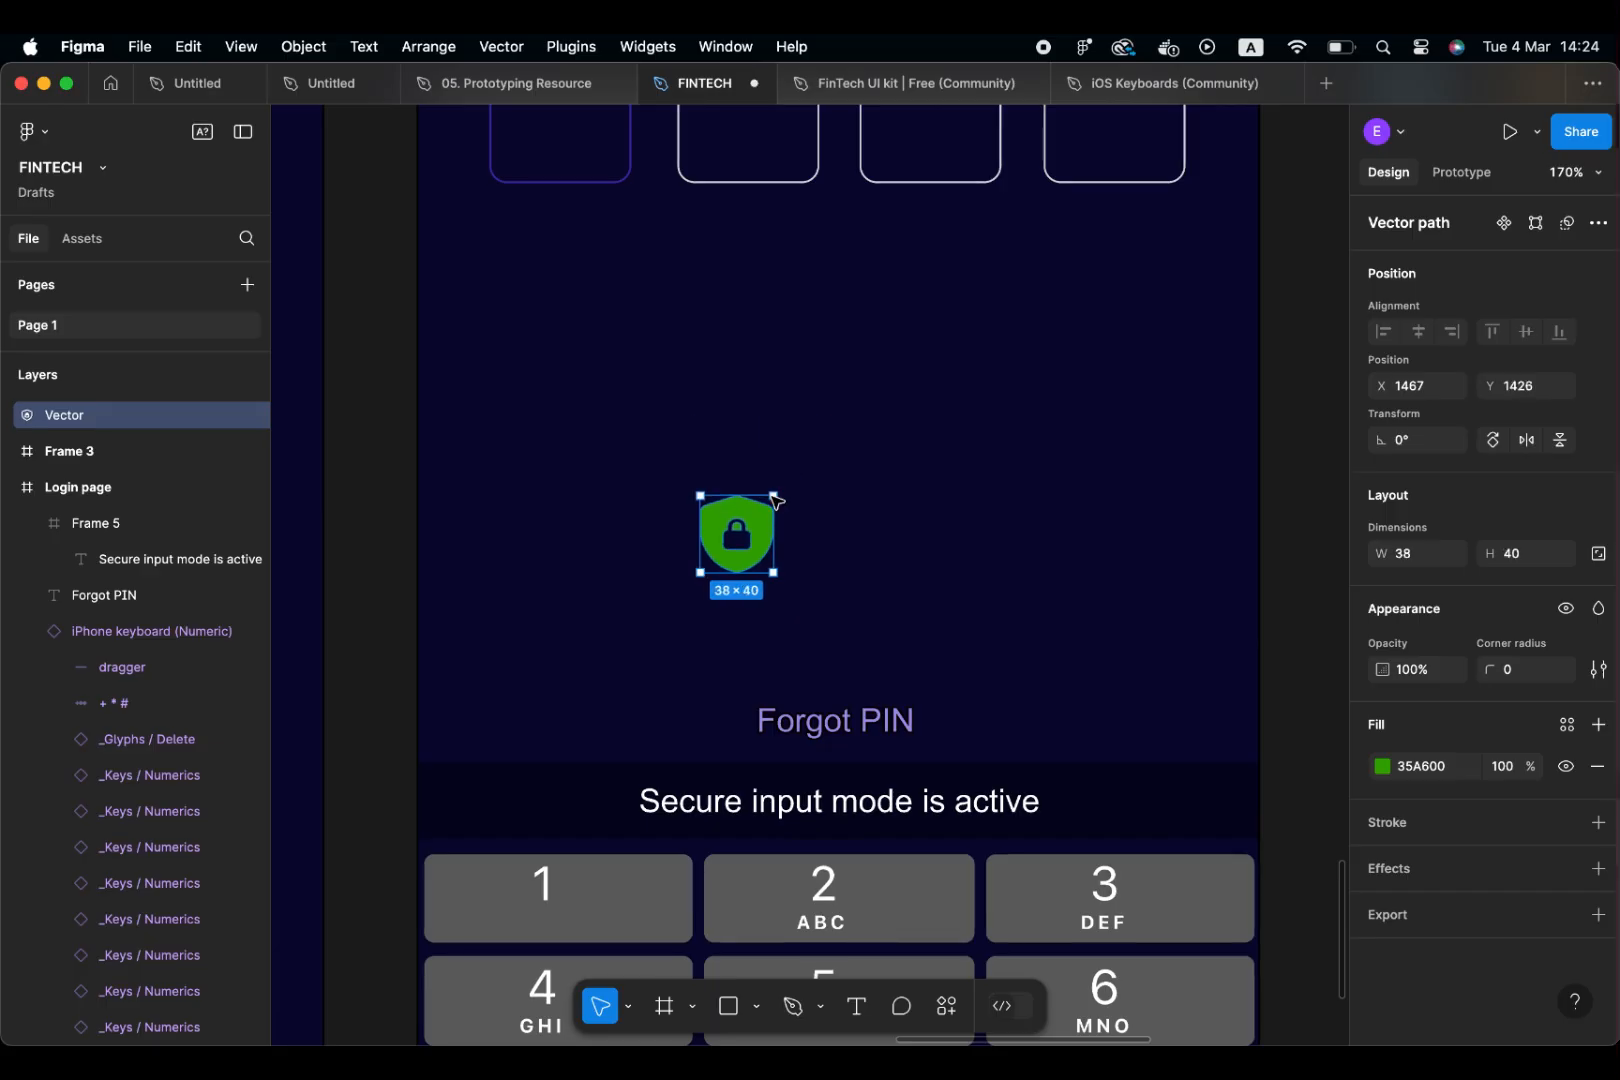
{"action": "key", "text": "super+z"}
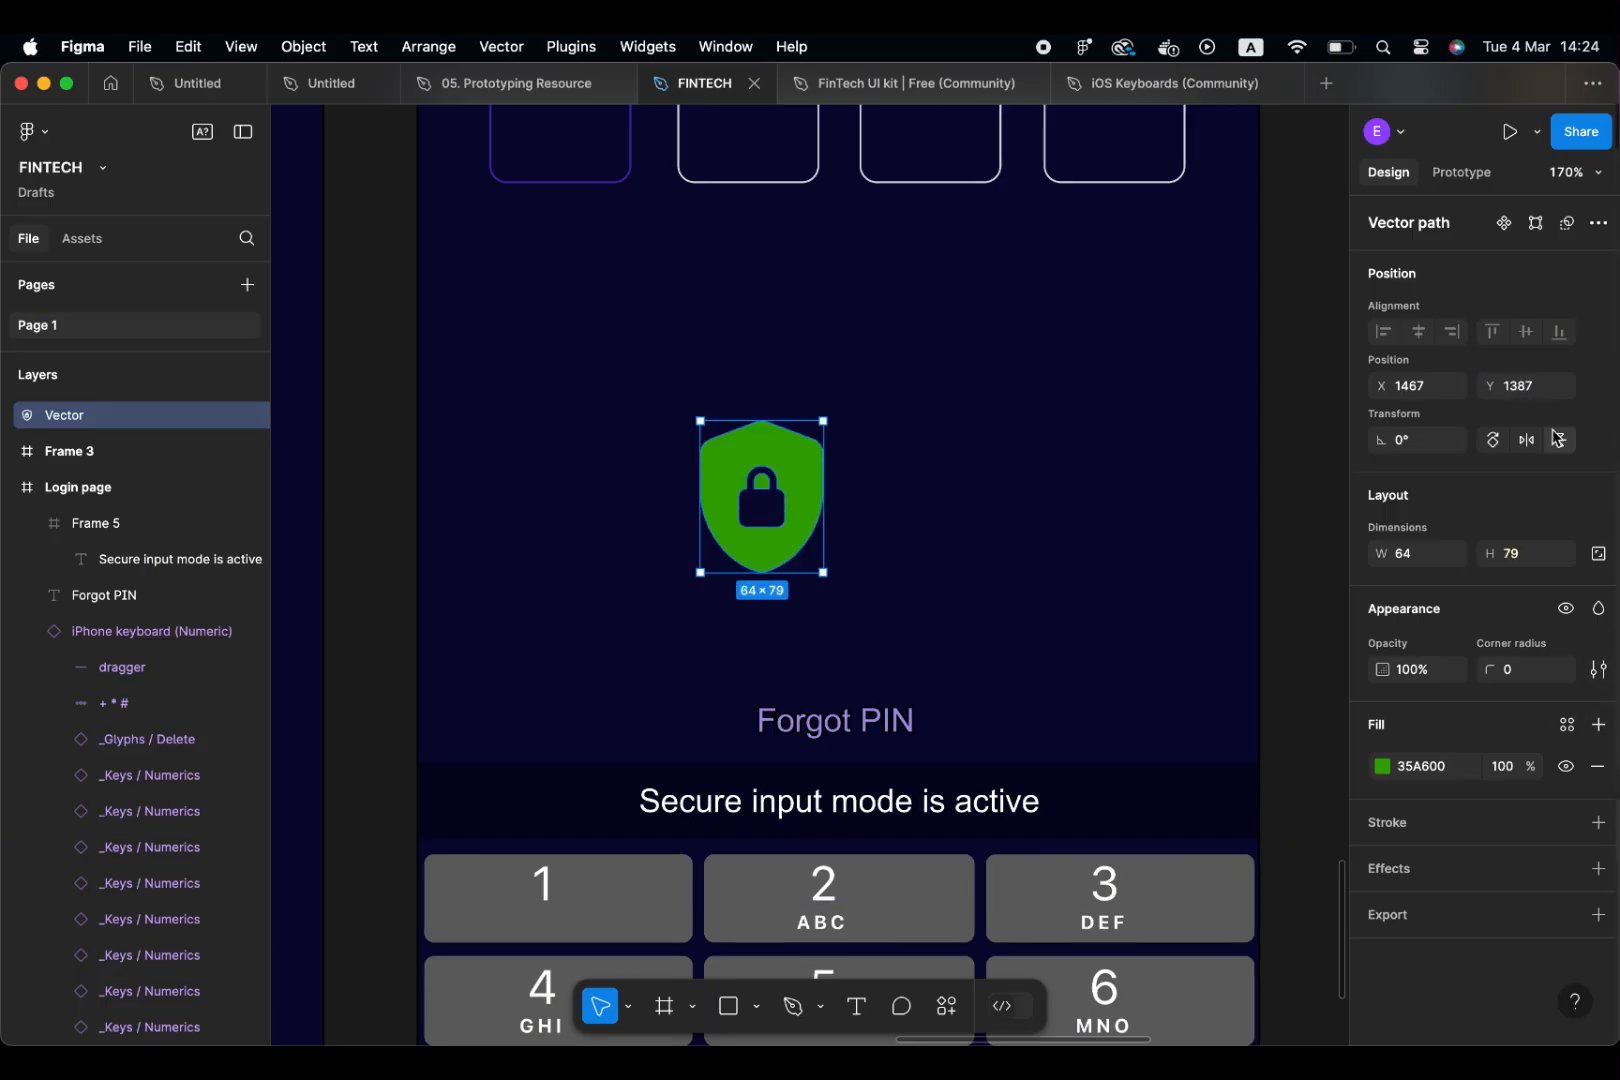
Lock the shield's aspect ratio, scale it to 20 × 25 and place it just before the "Secure input mode is active" text
{"action": "left_click", "coordinate": [1598, 555]}
{"action": "left_click_drag", "start_coordinate": [813, 441], "coordinate": [624, 801]}
{"action": "key", "text": "shift+0"}
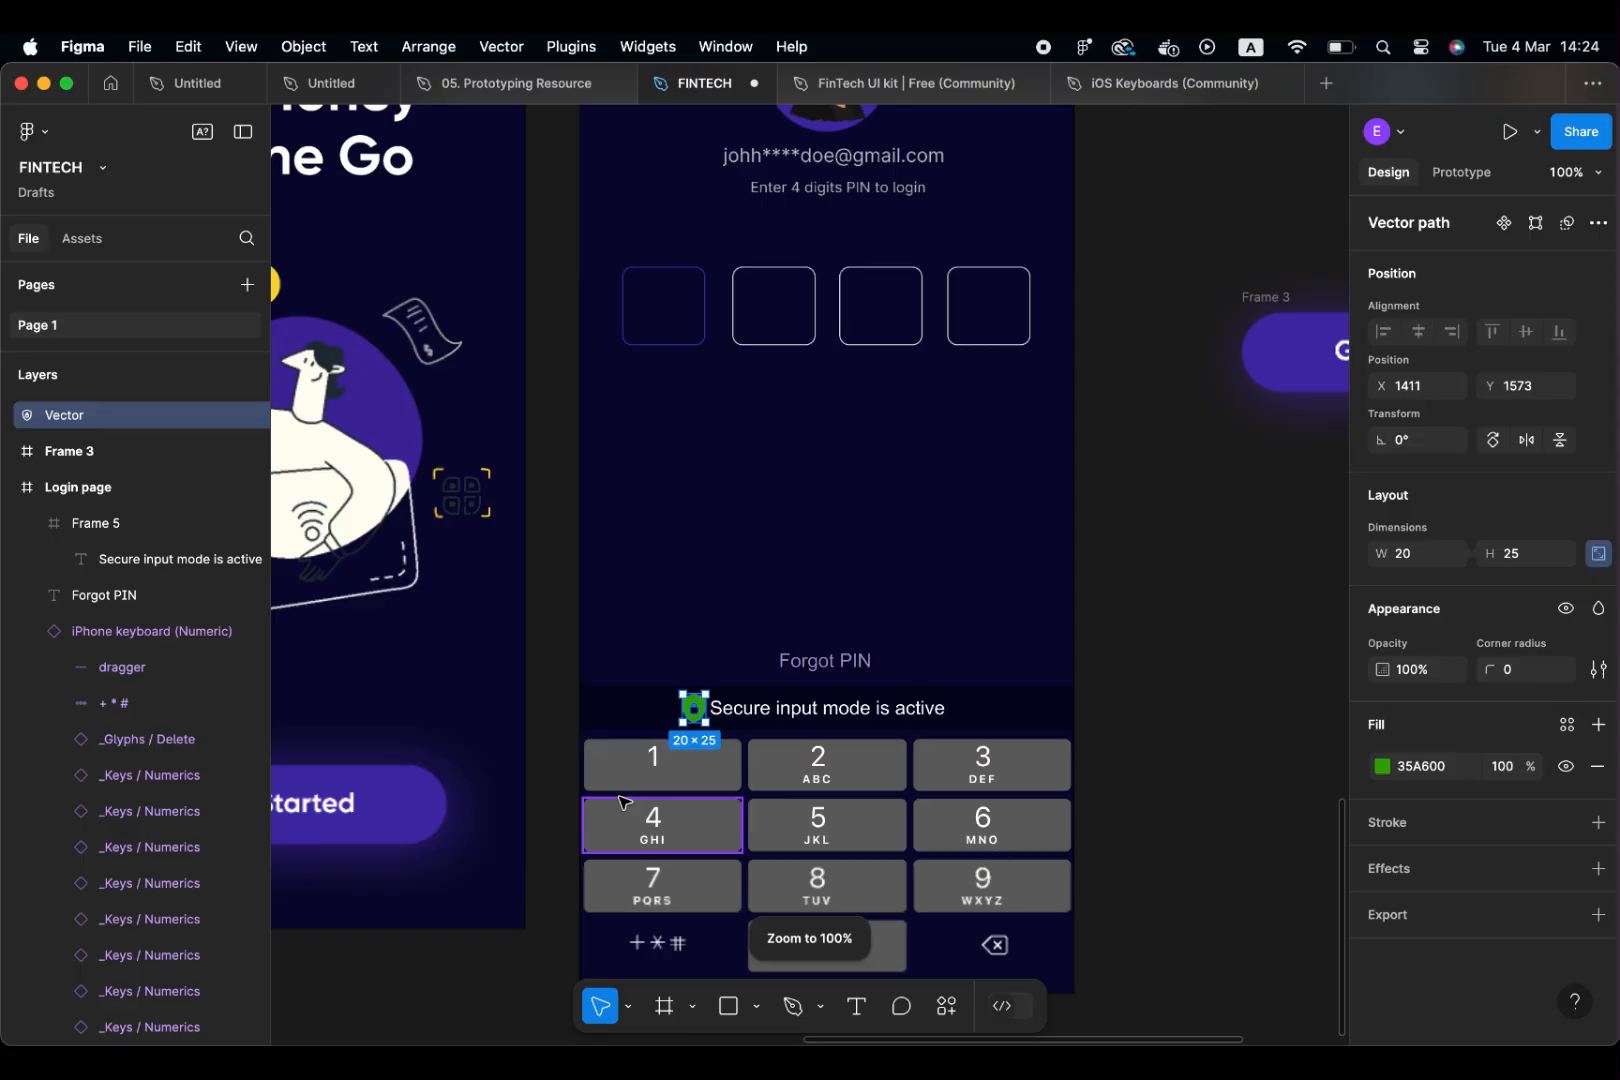
{"action": "left_click", "coordinate": [1237, 608]}
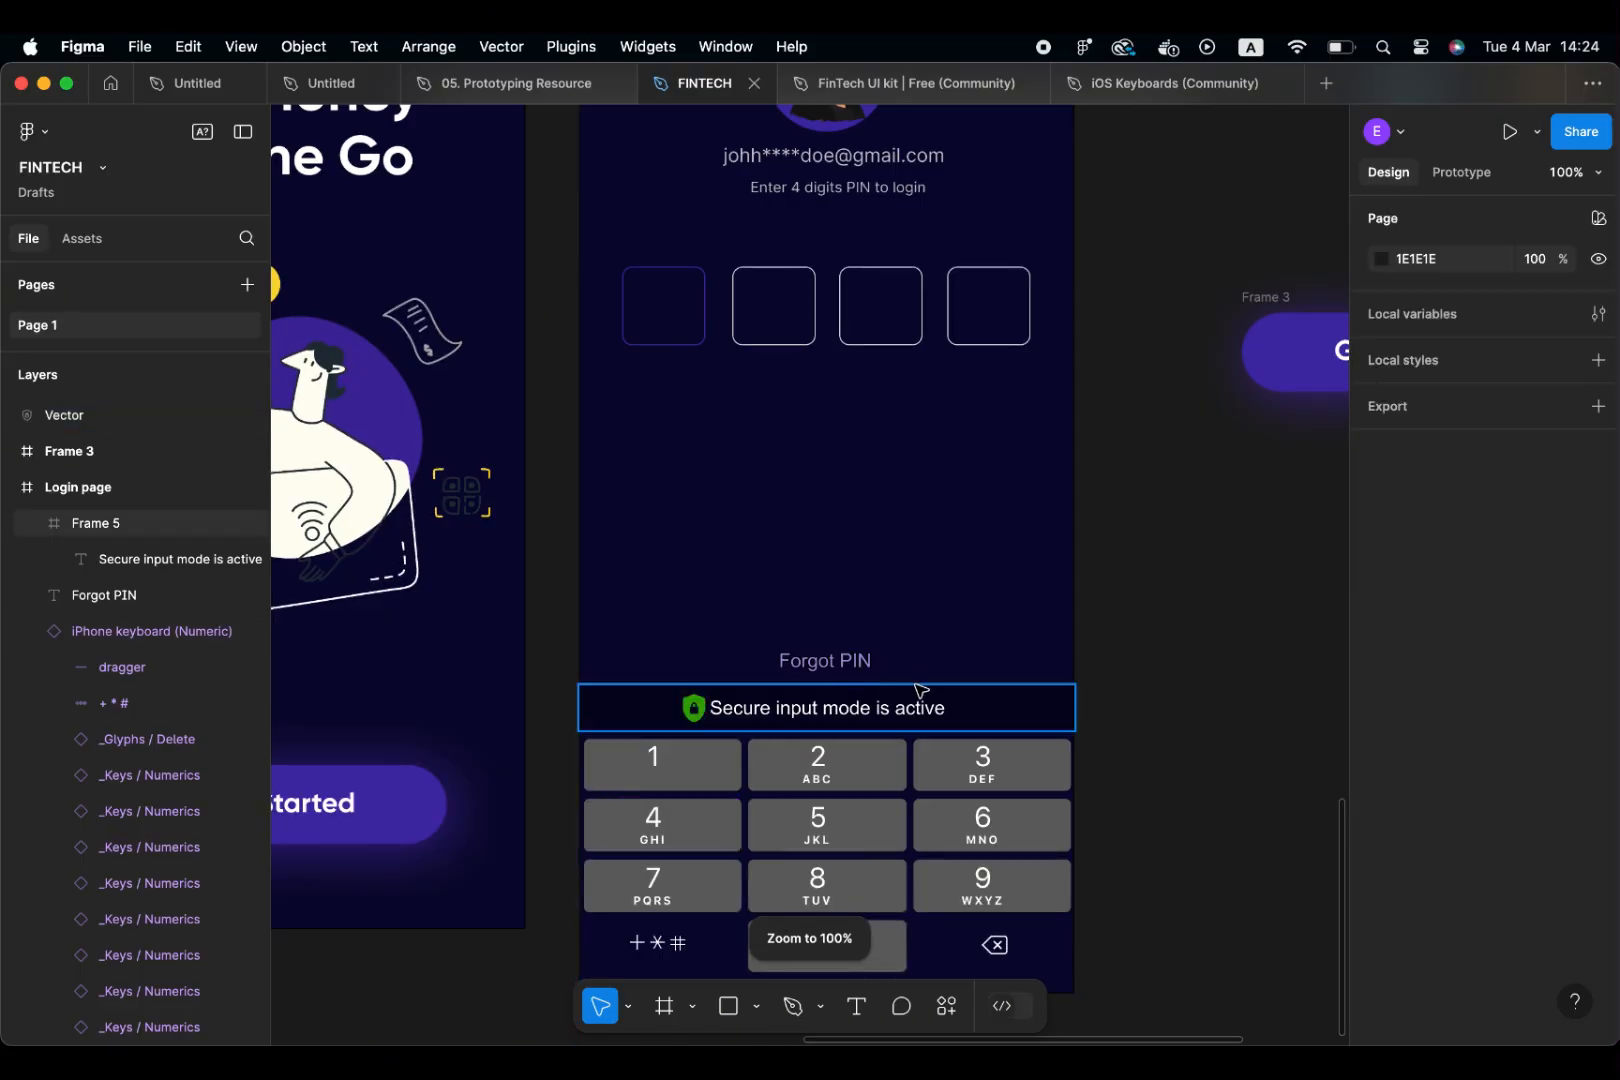
Scale the shield down further to 13 × 16 and place it at X 1418, Y 1578, close to the banner text
{"action": "left_click", "coordinate": [704, 703]}
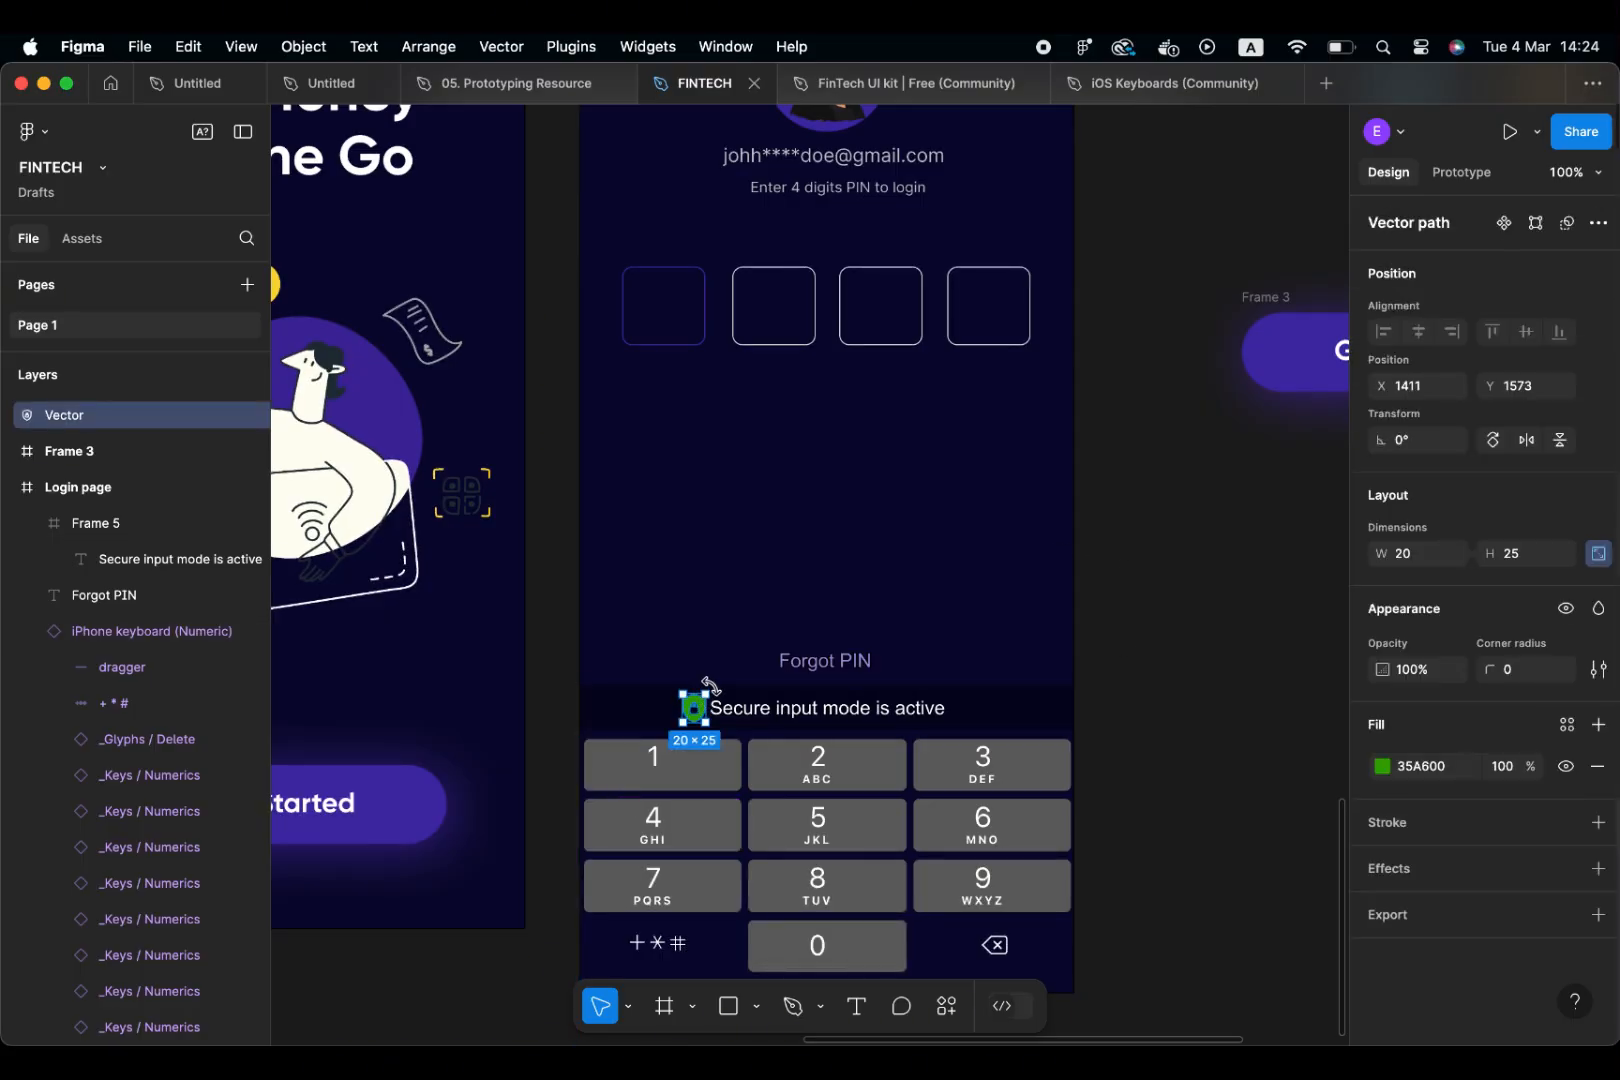
{"action": "left_click_drag", "start_coordinate": [707, 692], "coordinate": [703, 697]}
{"action": "left_click", "coordinate": [1268, 697]}
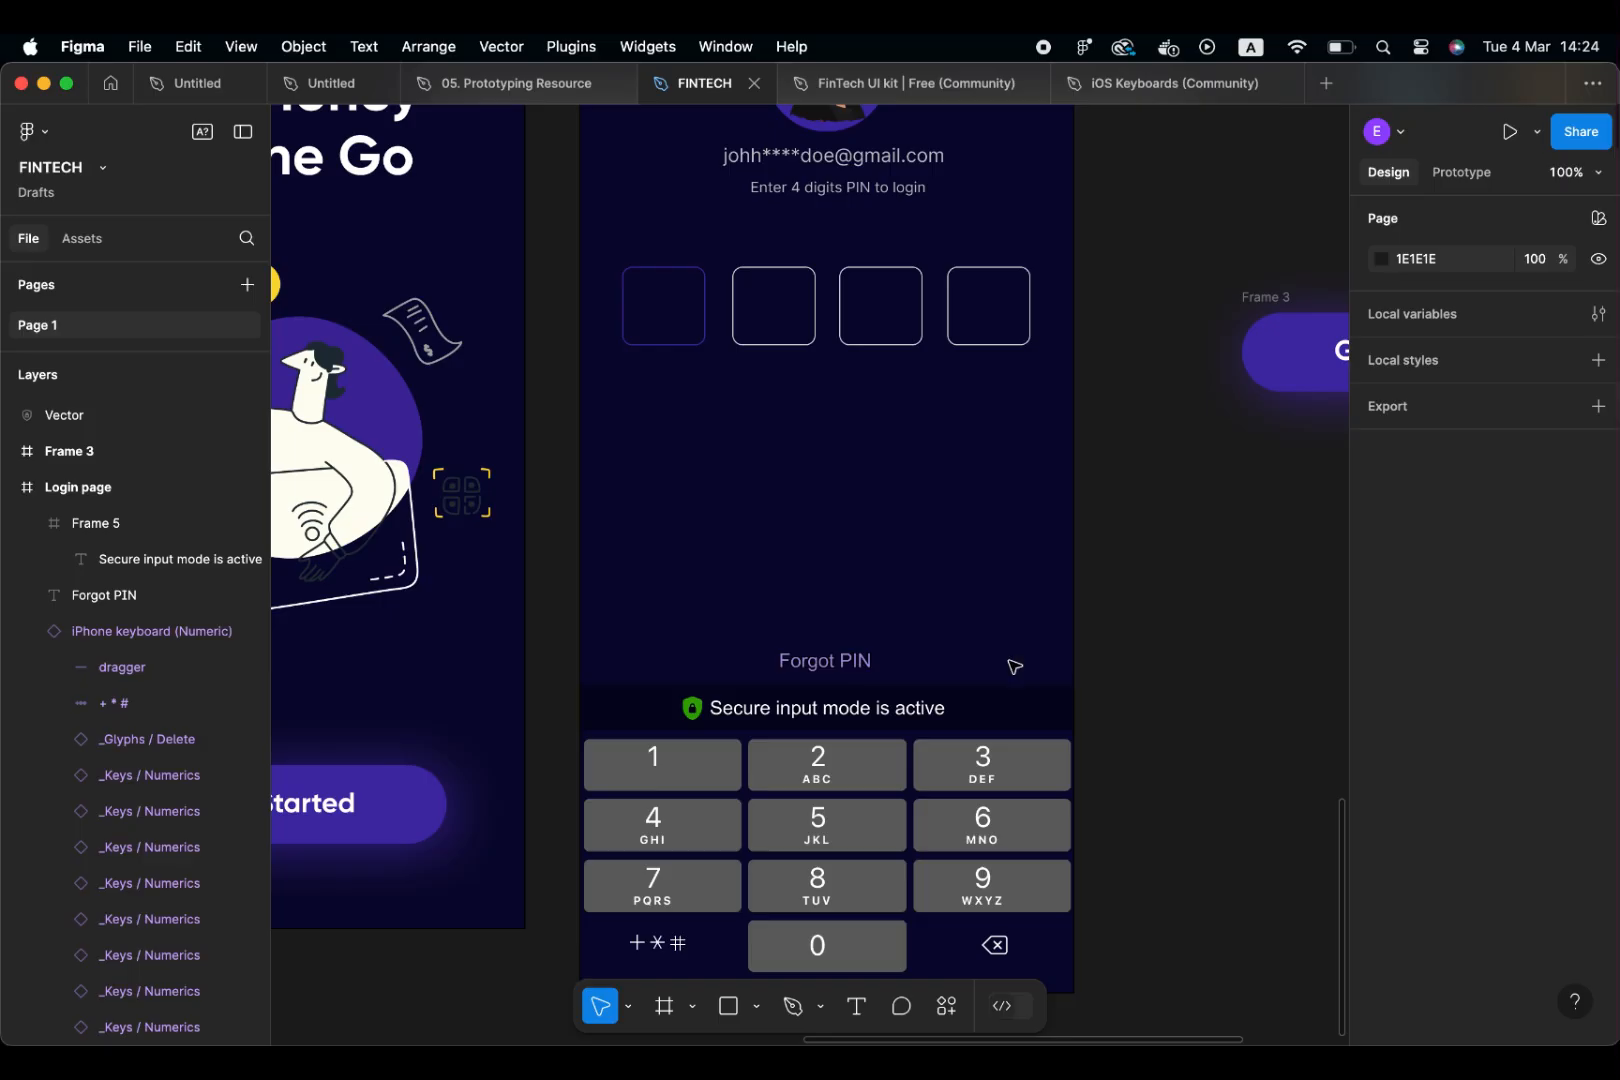
{"action": "scroll", "coordinate": [690, 706], "scroll_direction": "up", "scroll_amount": 5}
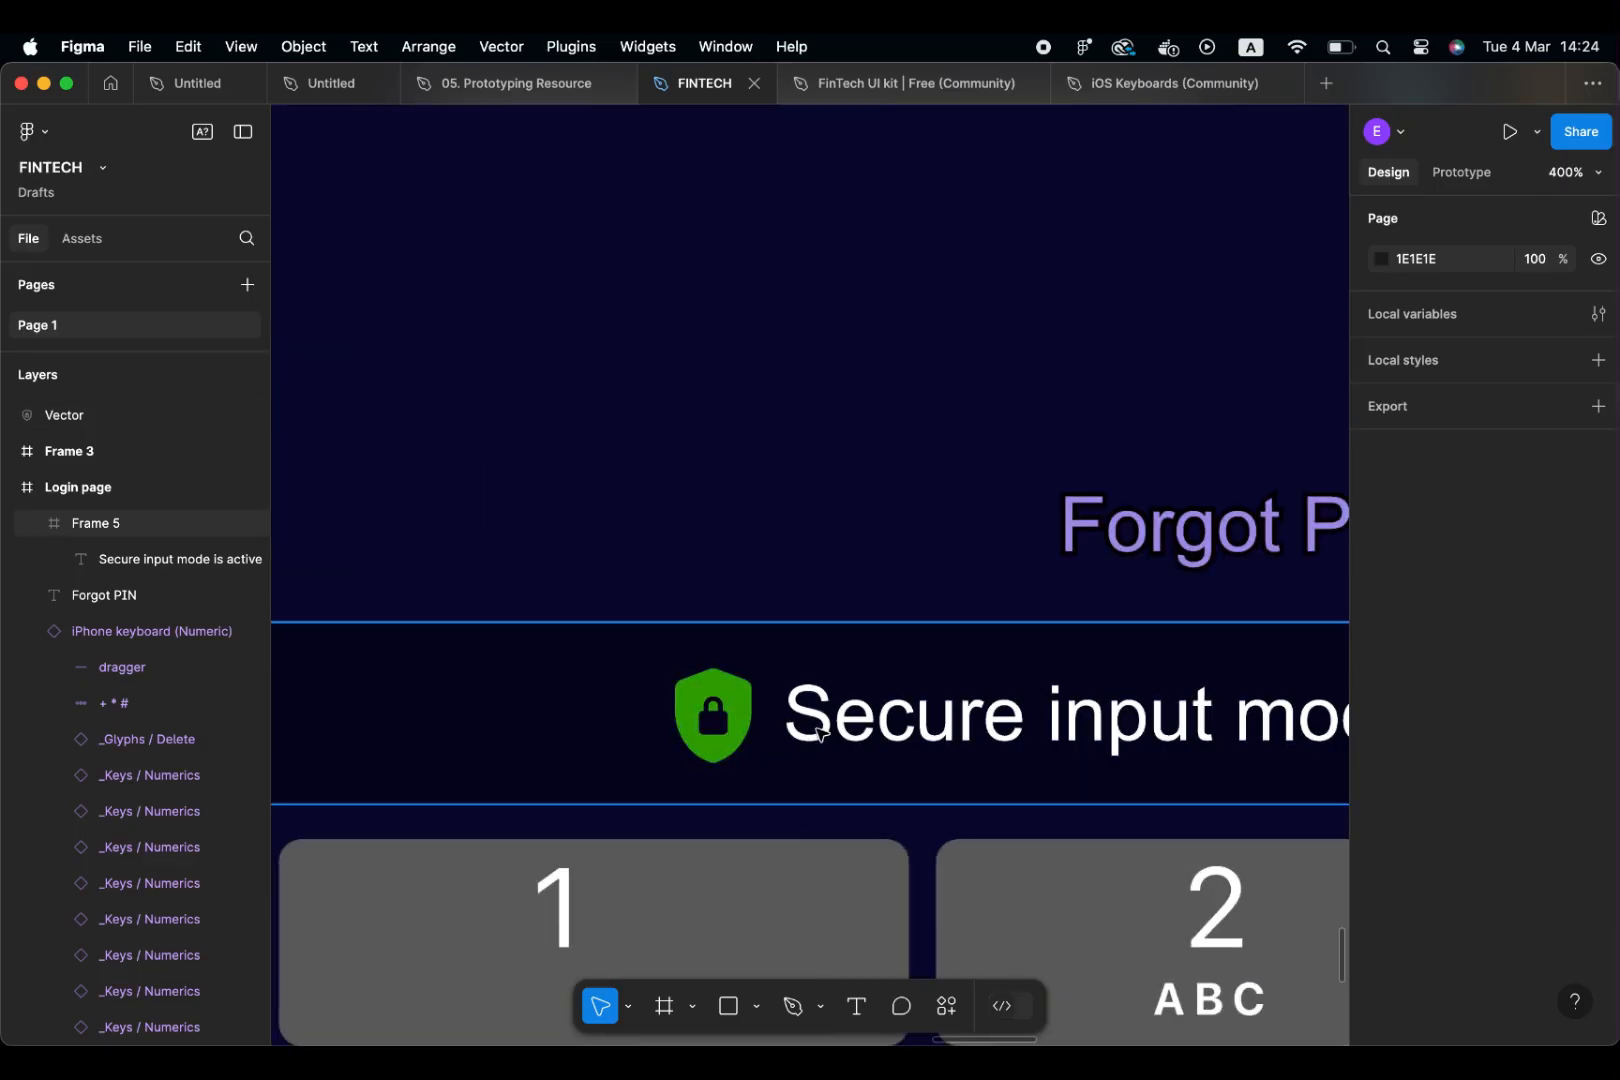
{"action": "left_click", "coordinate": [731, 722]}
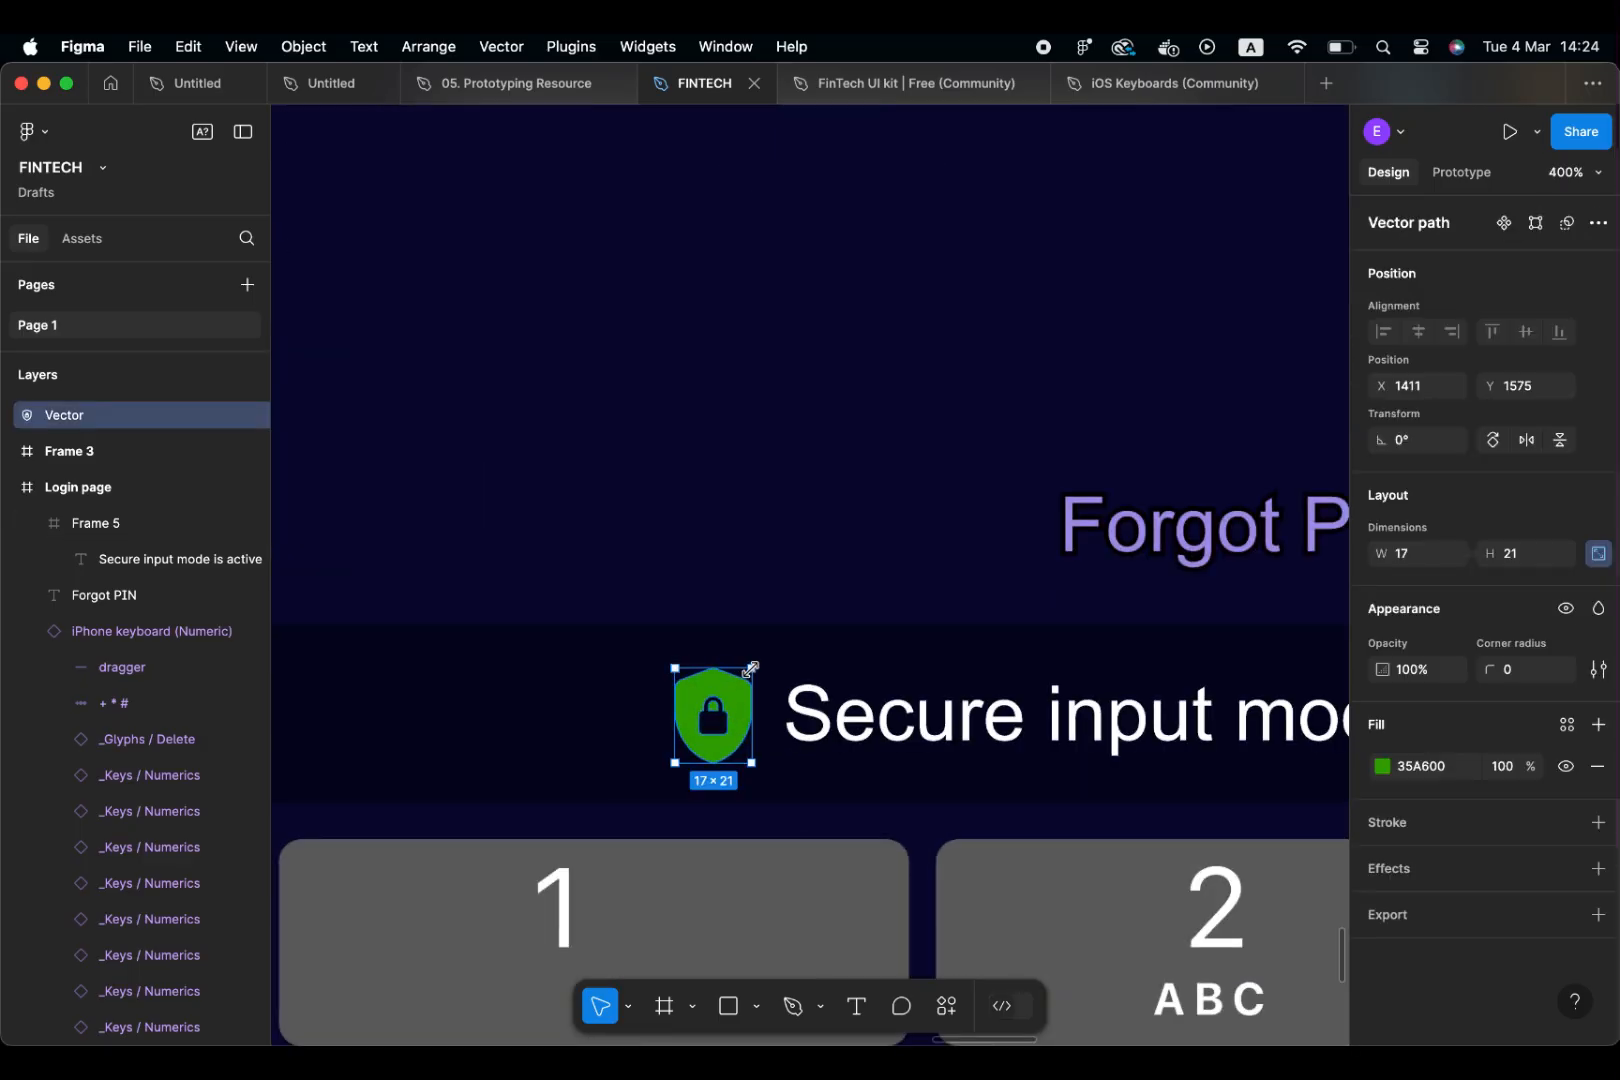
{"action": "left_click_drag", "start_coordinate": [751, 667], "coordinate": [749, 718]}
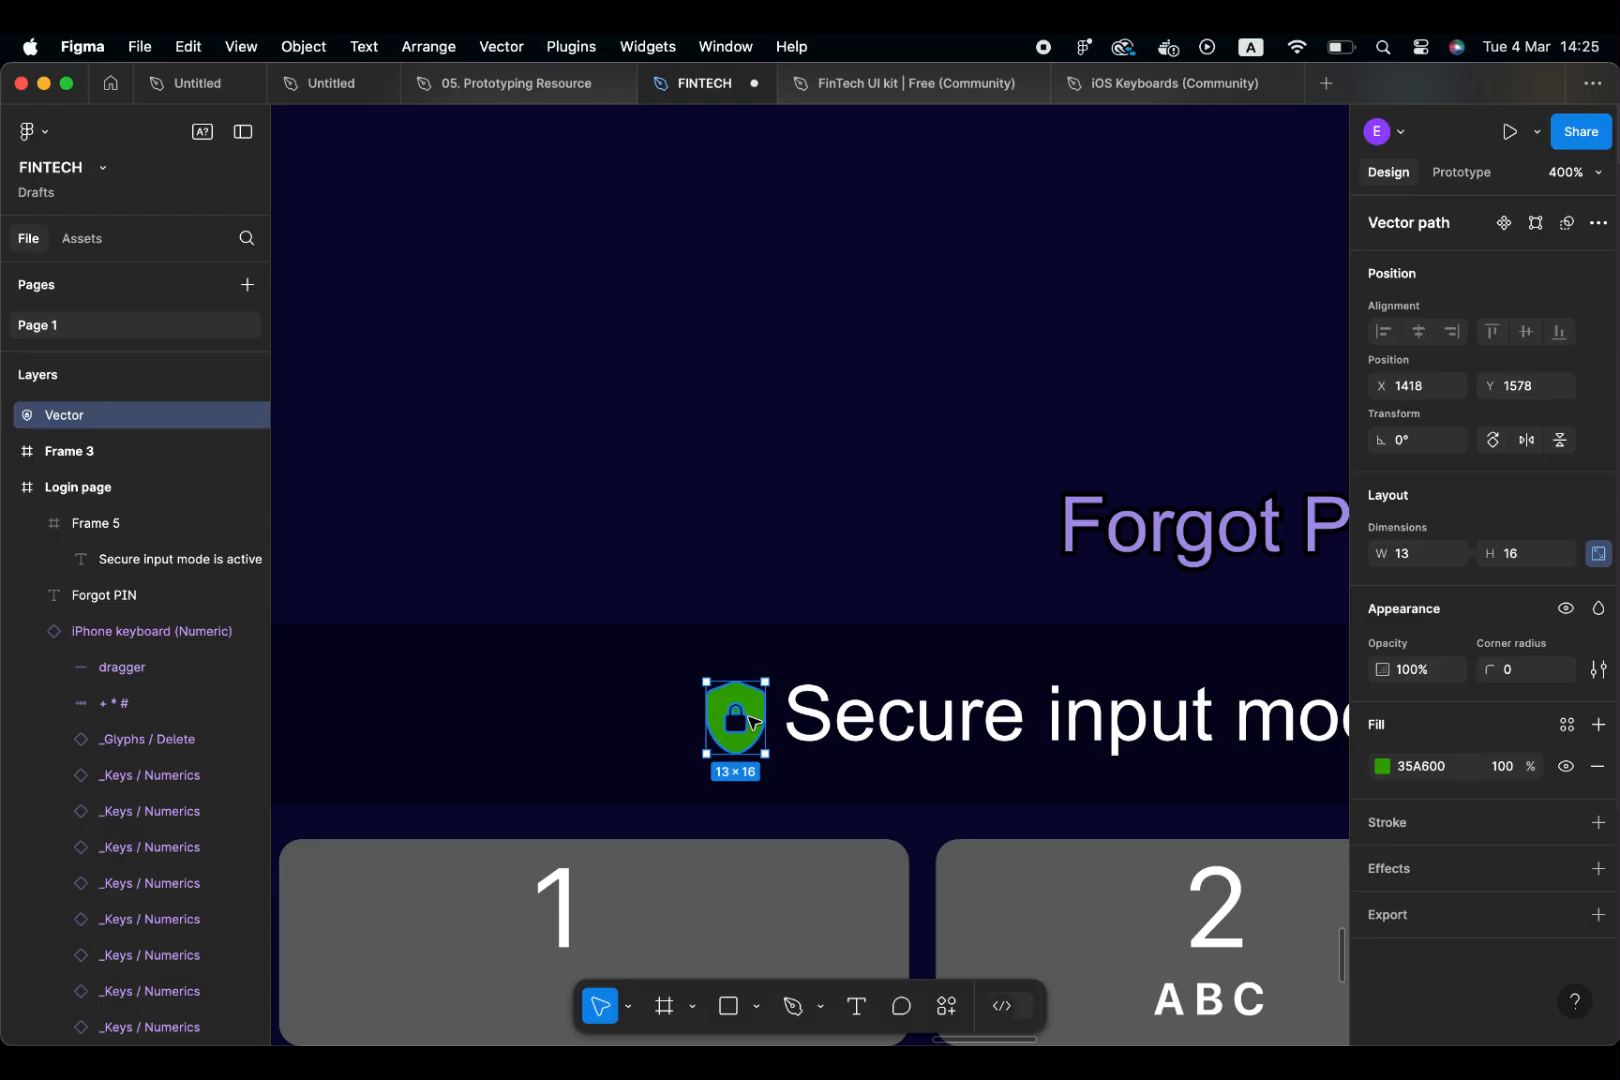
{"action": "scroll", "coordinate": [752, 722], "scroll_direction": "down", "scroll_amount": 5}
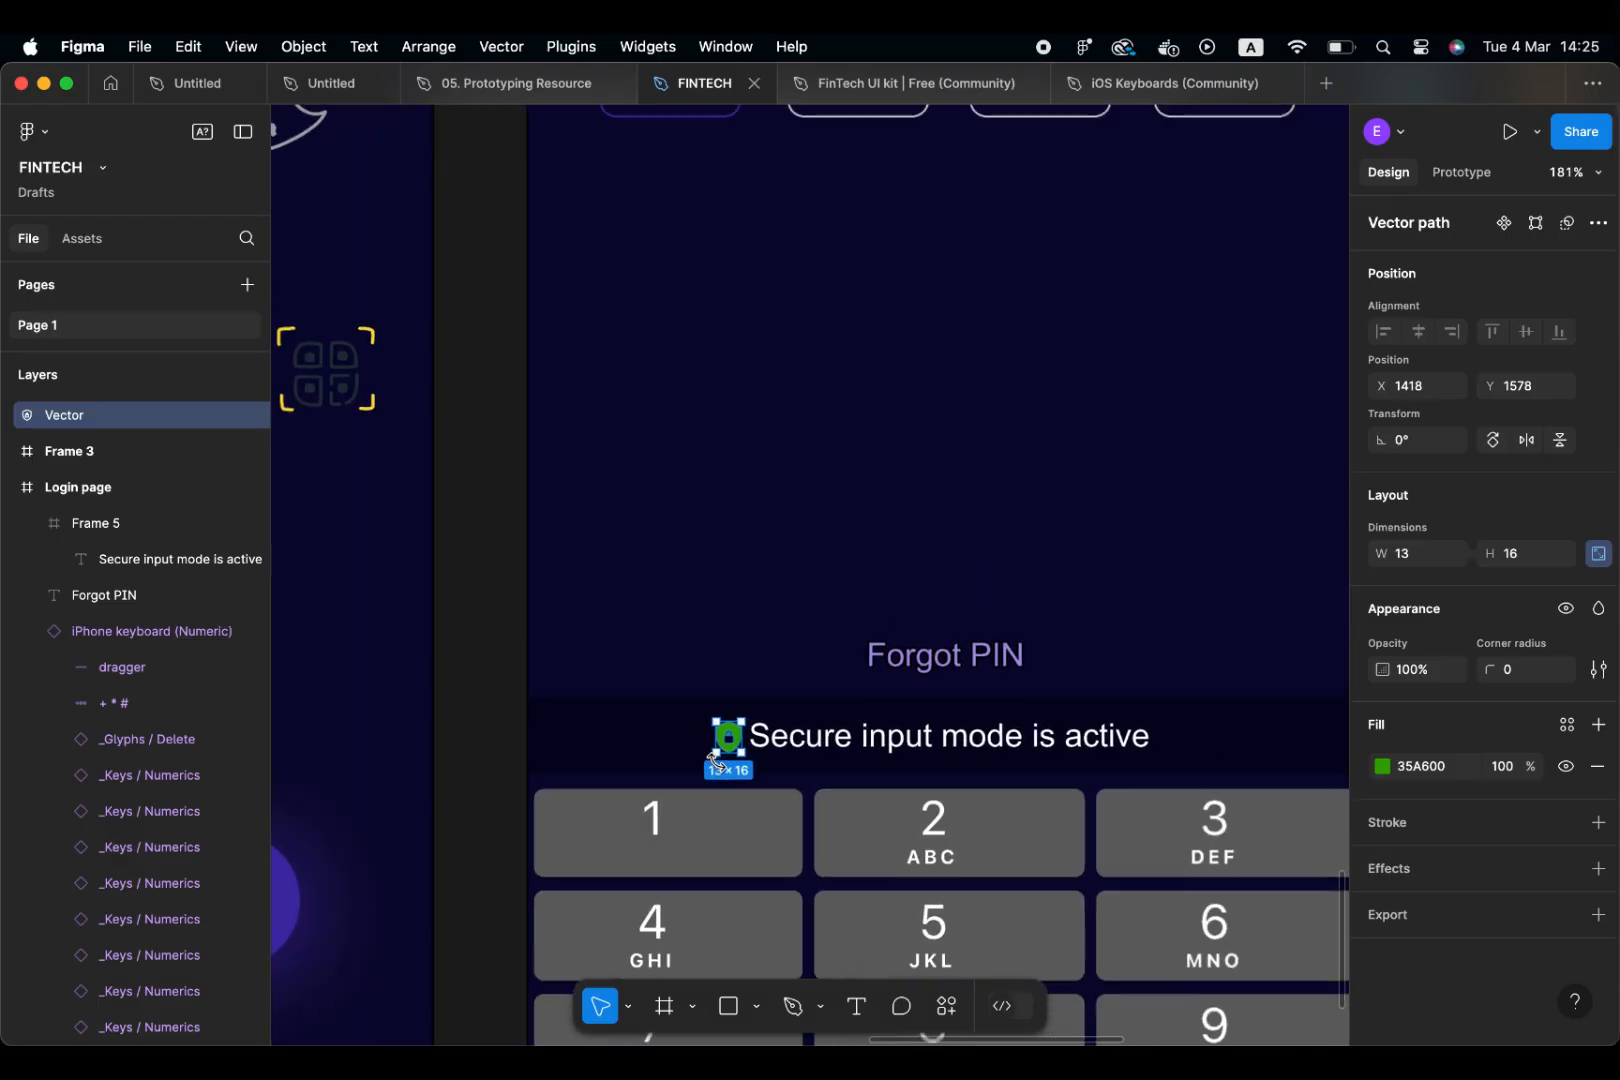
Nudge the "Secure input mode is active" text away from the shield to X 119 within its banner frame
{"action": "left_click", "coordinate": [920, 740]}
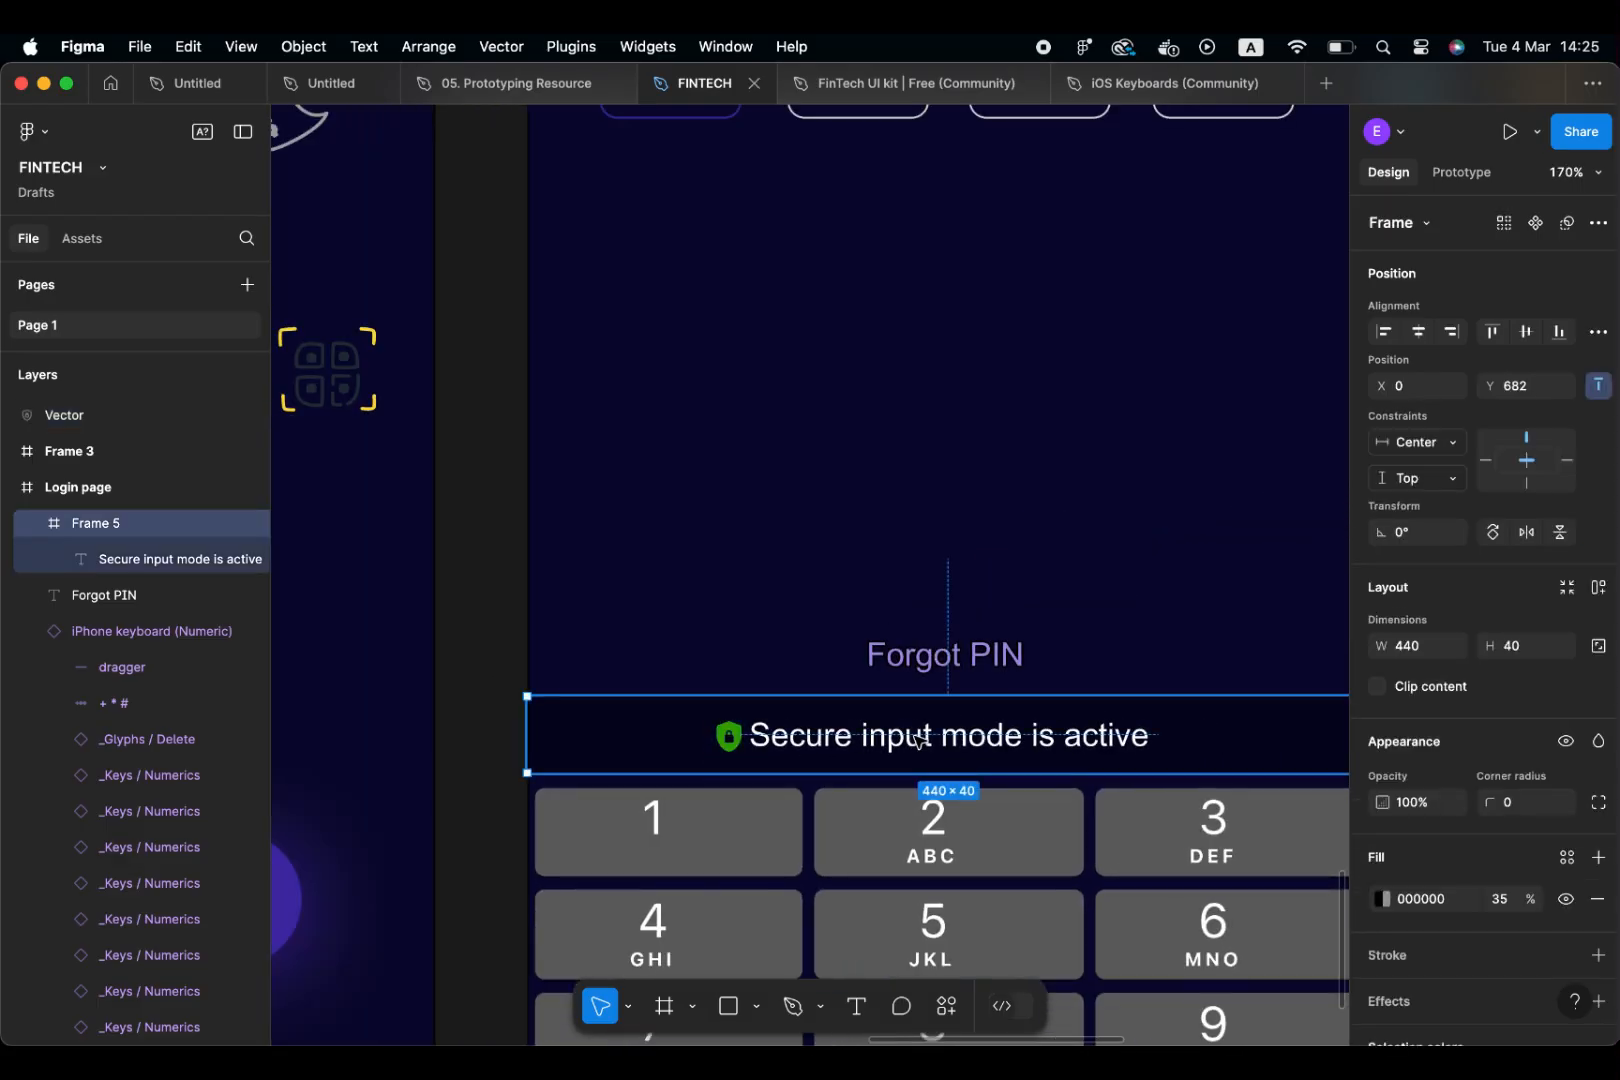
{"action": "left_click", "coordinate": [920, 740]}
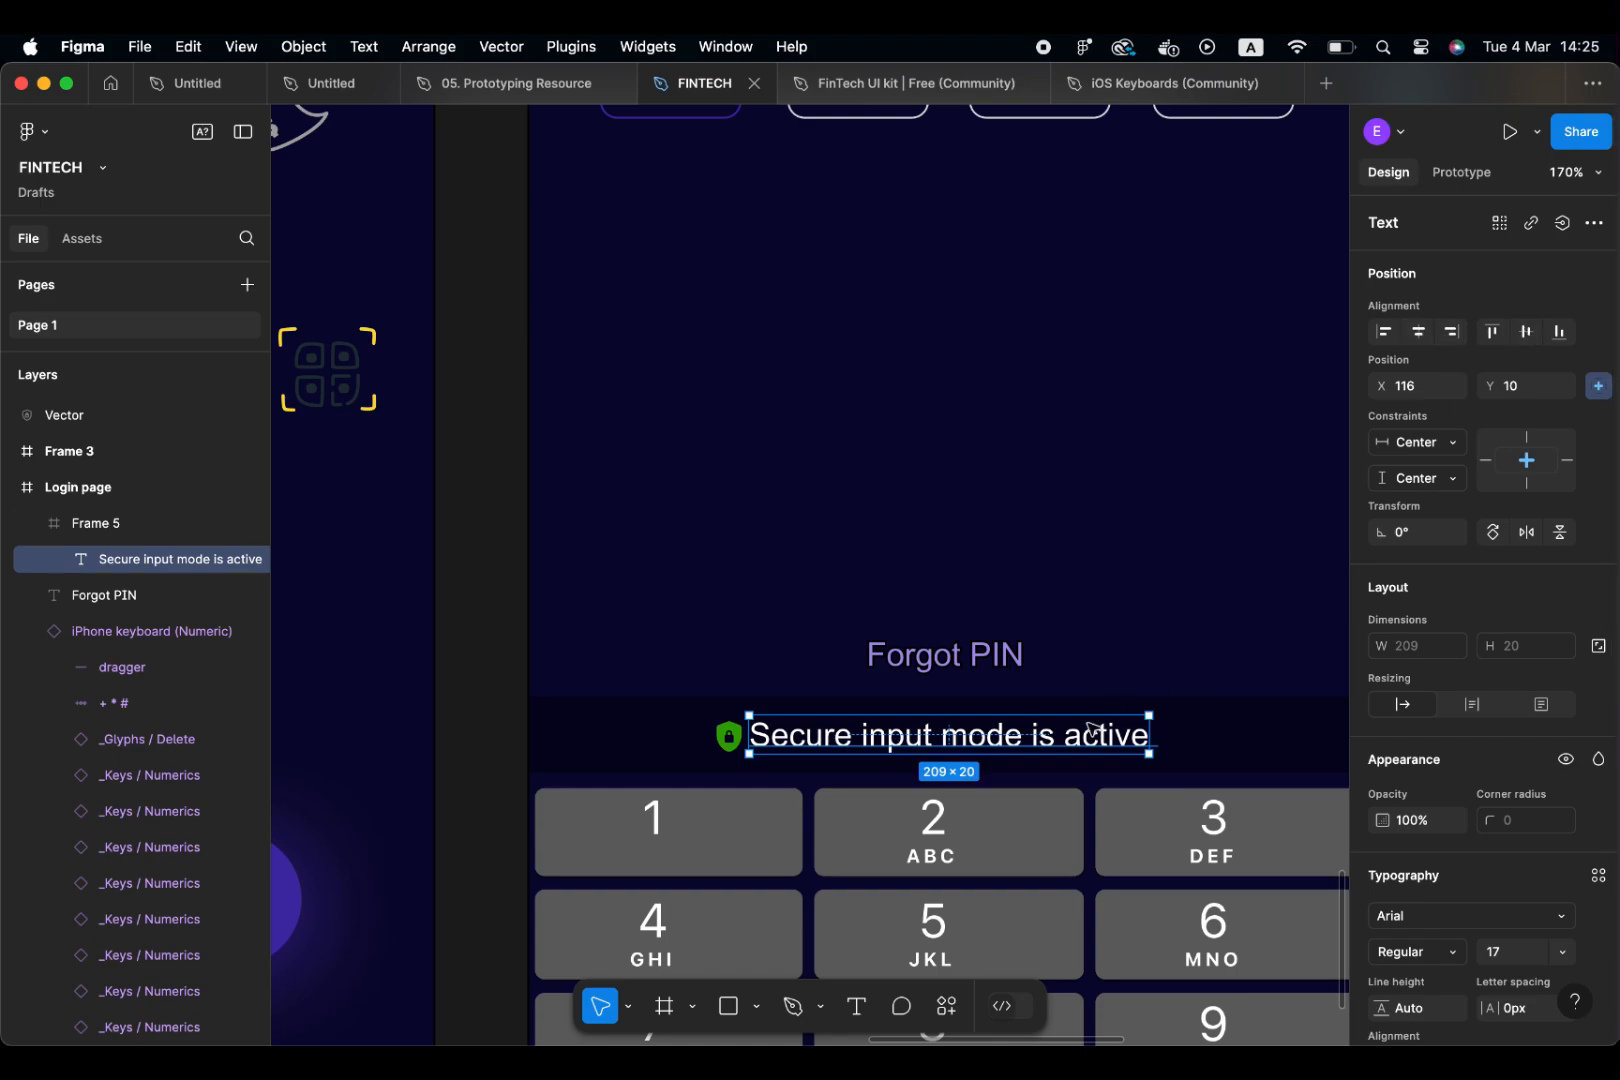
{"action": "key", "text": "Right"}
{"action": "key", "text": "Right"}
{"action": "key", "text": "Right"}
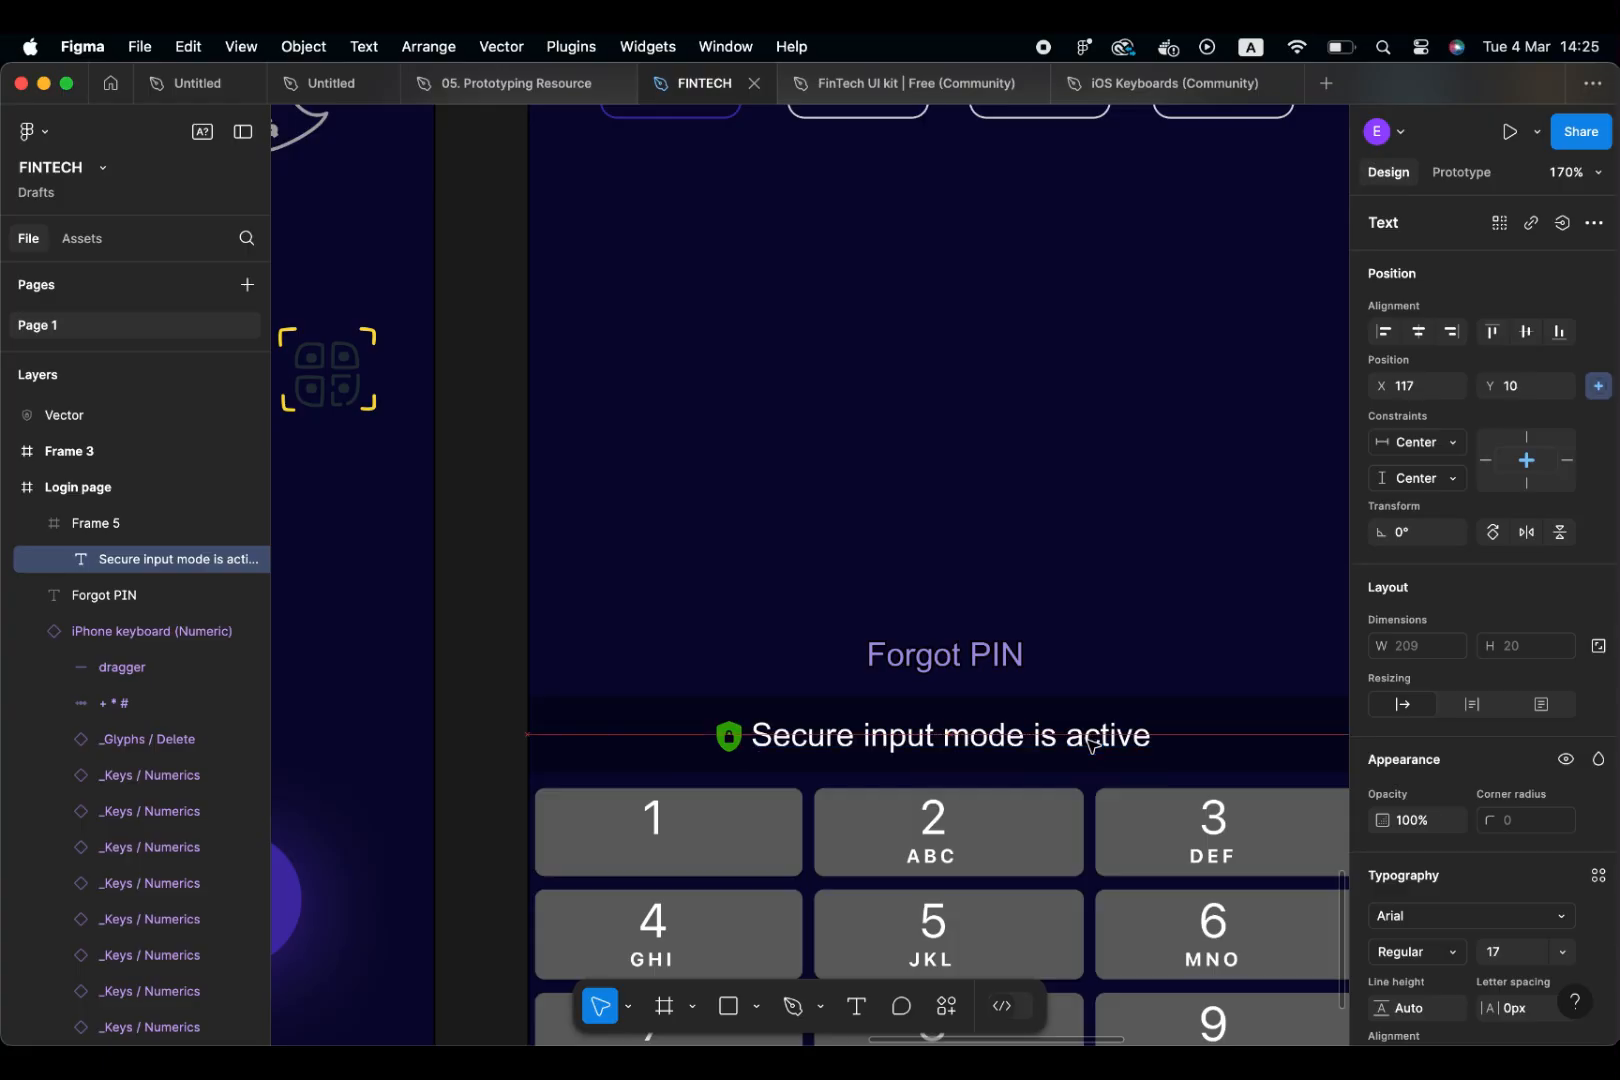
{"action": "scroll", "coordinate": [1090, 745], "scroll_direction": "down", "scroll_amount": 5}
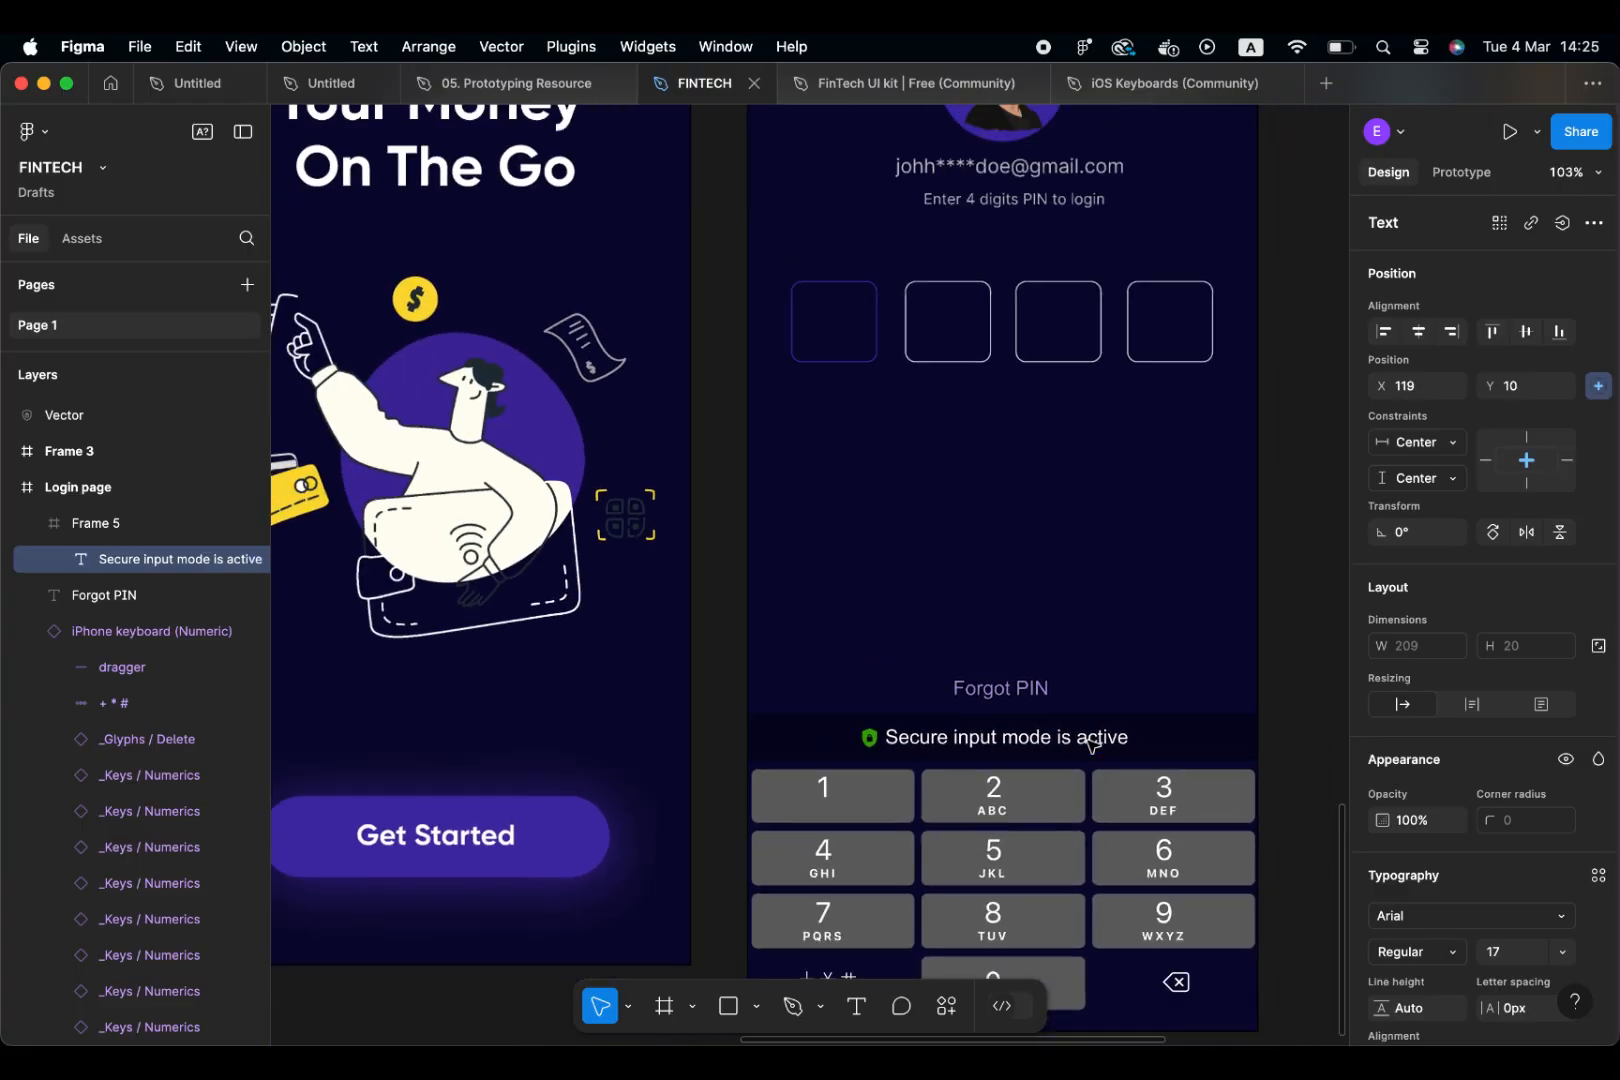
{"action": "scroll", "coordinate": [1086, 674], "scroll_direction": "down", "scroll_amount": 2}
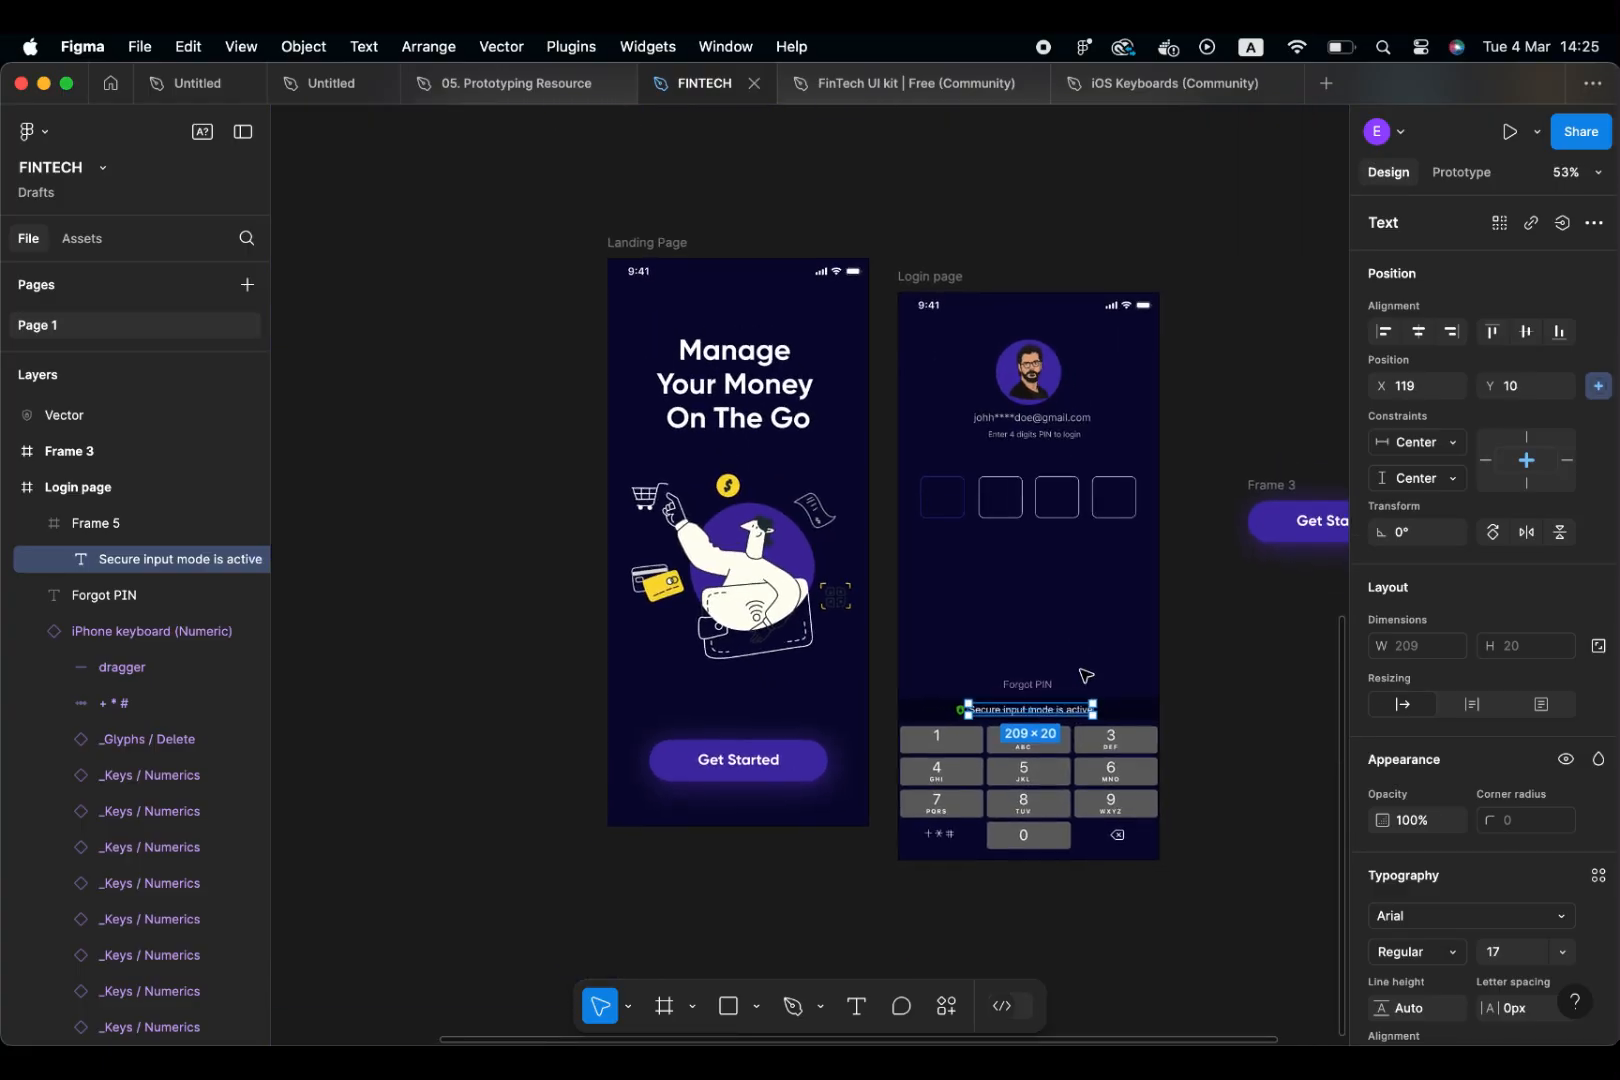
{"action": "left_click", "coordinate": [1272, 733]}
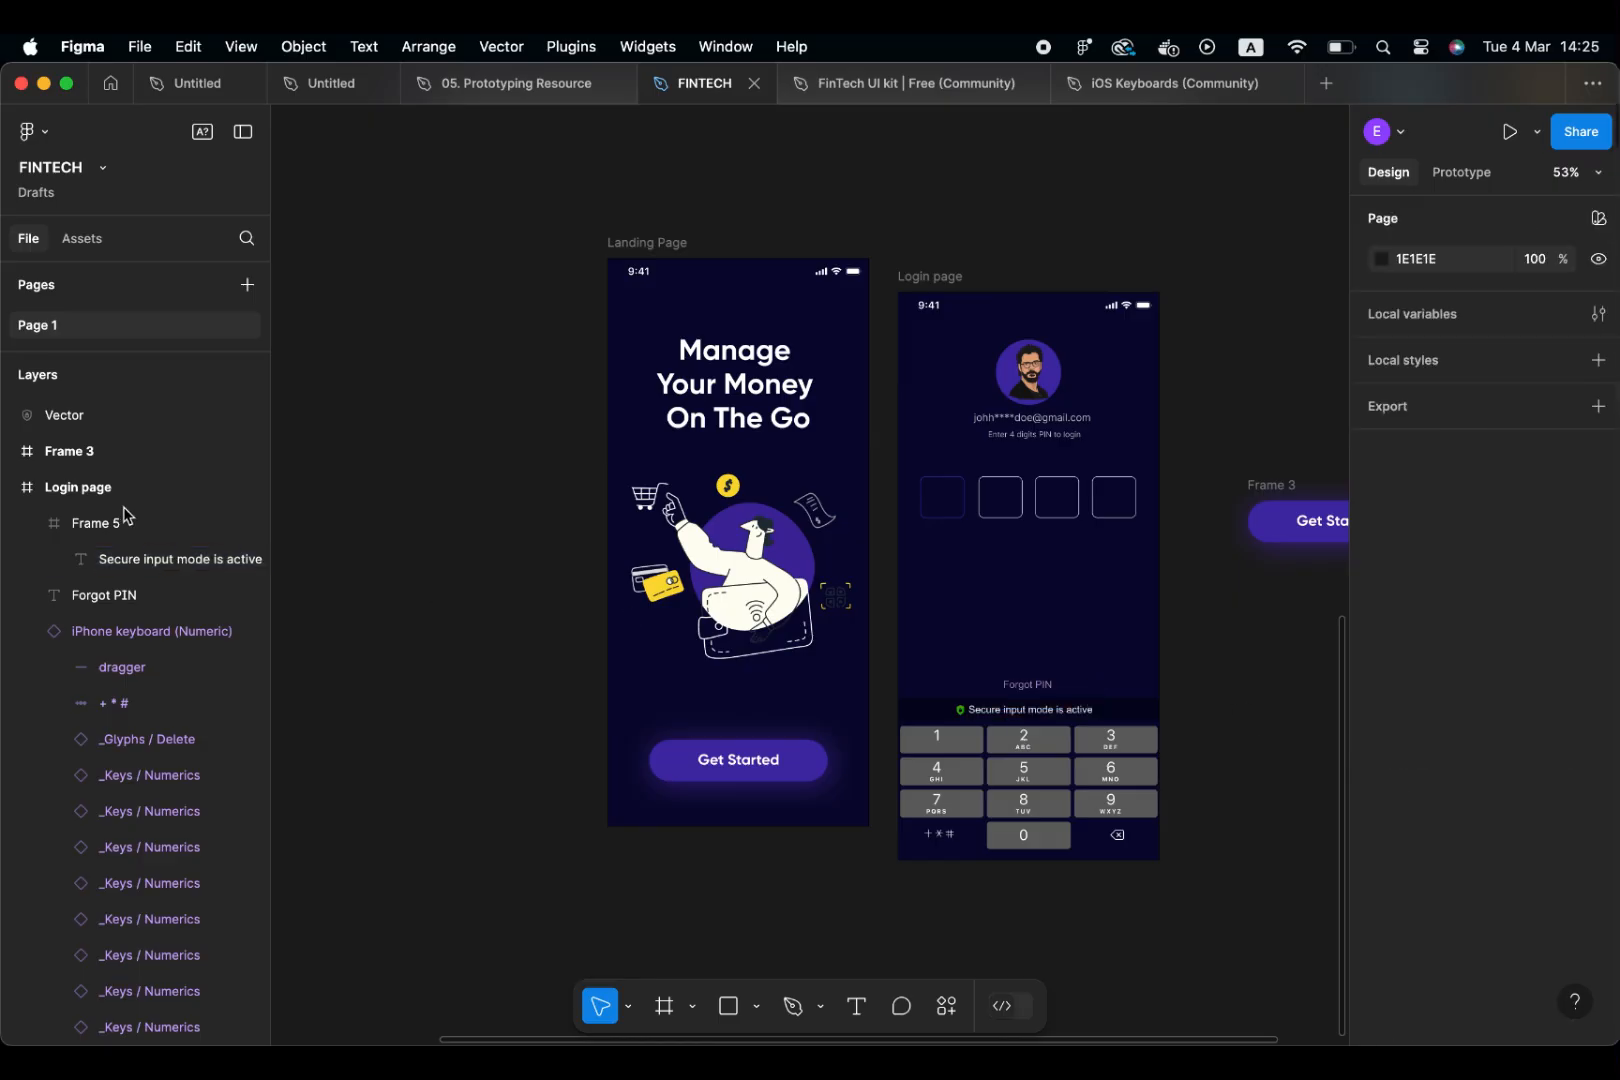
Move the Login page frame up to Y 827, level with the Landing Page frame
{"action": "left_click", "coordinate": [92, 492]}
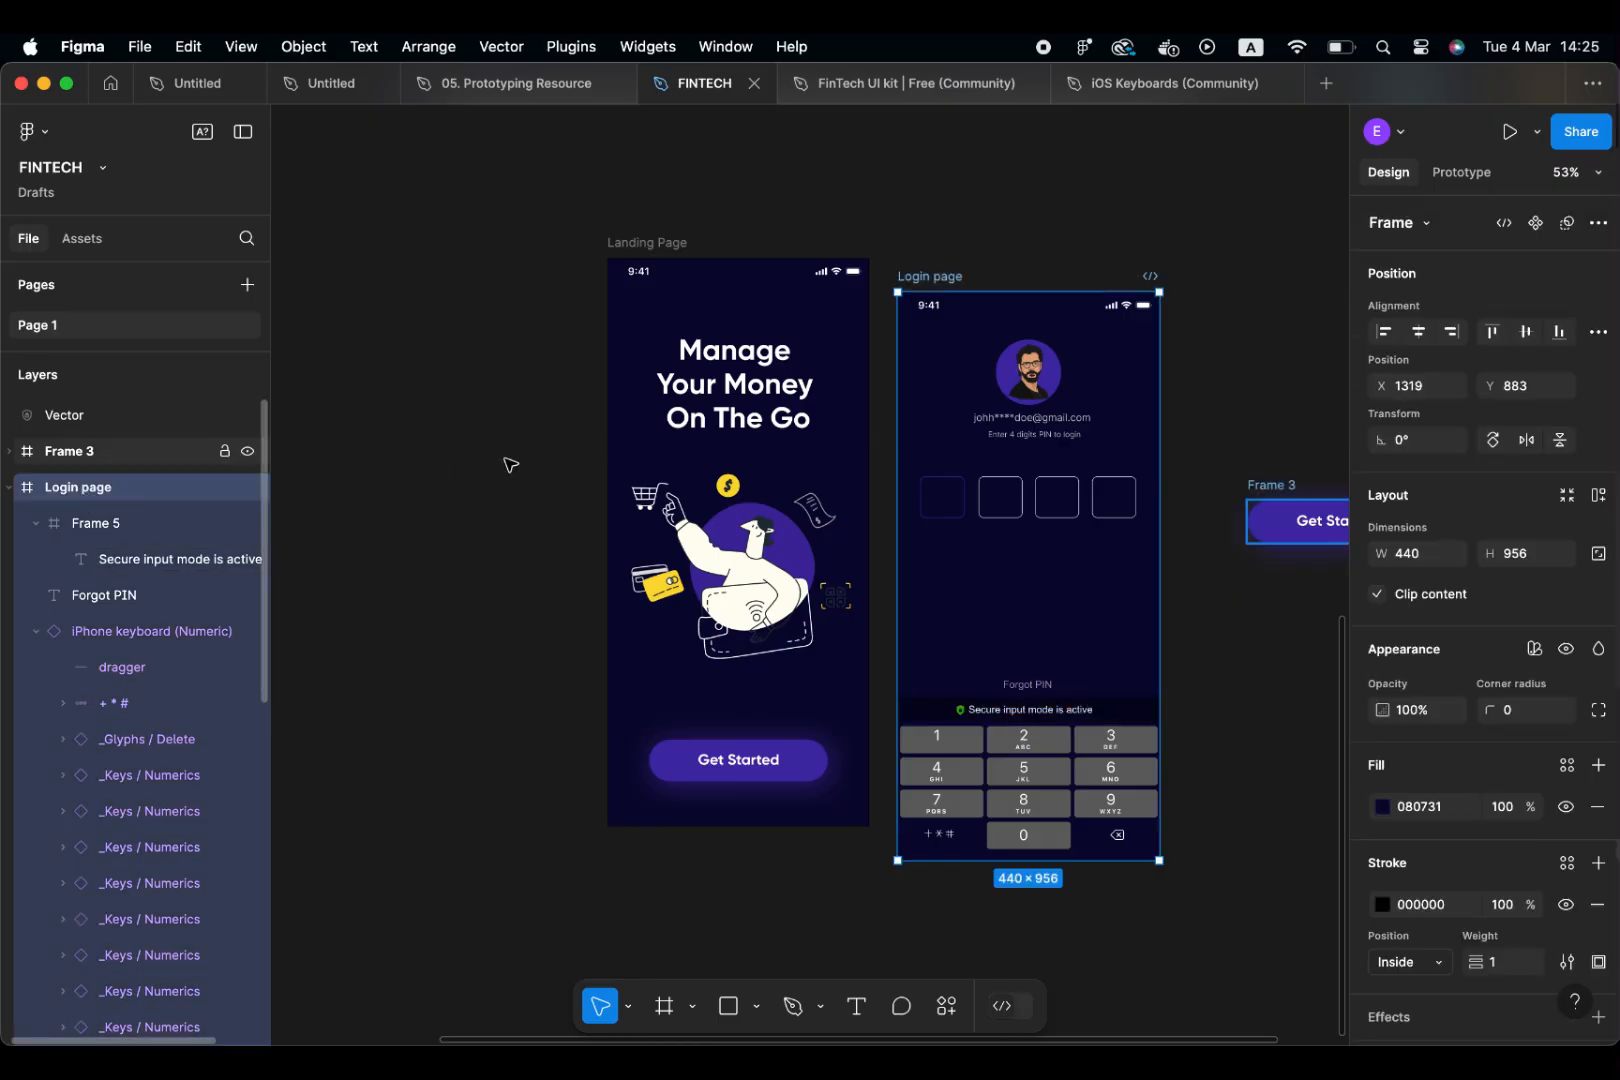
{"action": "key", "text": "shift+Up"}
{"action": "key", "text": "shift+Up"}
{"action": "key", "text": "shift+Up"}
{"action": "key", "text": "shift+Up"}
{"action": "key", "text": "shift+Up"}
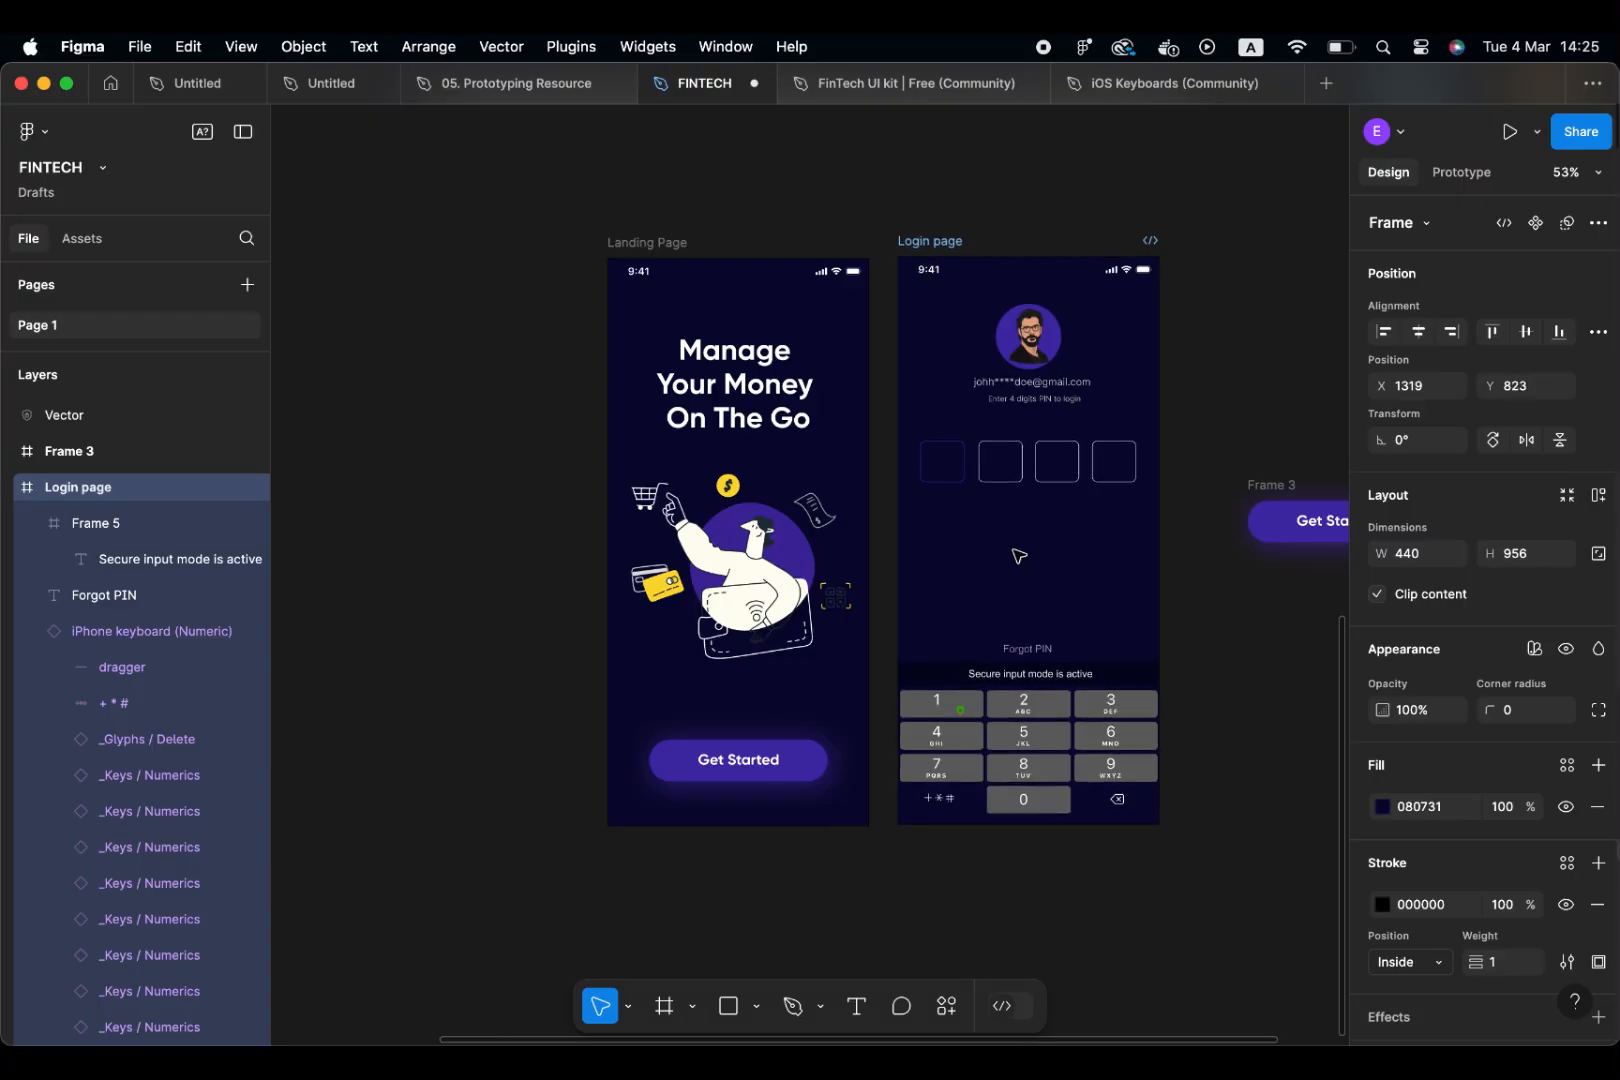
{"action": "key", "text": "Up"}
{"action": "key", "text": "Up"}
{"action": "key", "text": "Up"}
{"action": "key", "text": "Up"}
{"action": "key", "text": "Up"}
{"action": "key", "text": "Up"}
{"action": "key", "text": "Up"}
{"action": "key", "text": "Up"}
{"action": "key", "text": "Down"}
{"action": "key", "text": "Down"}
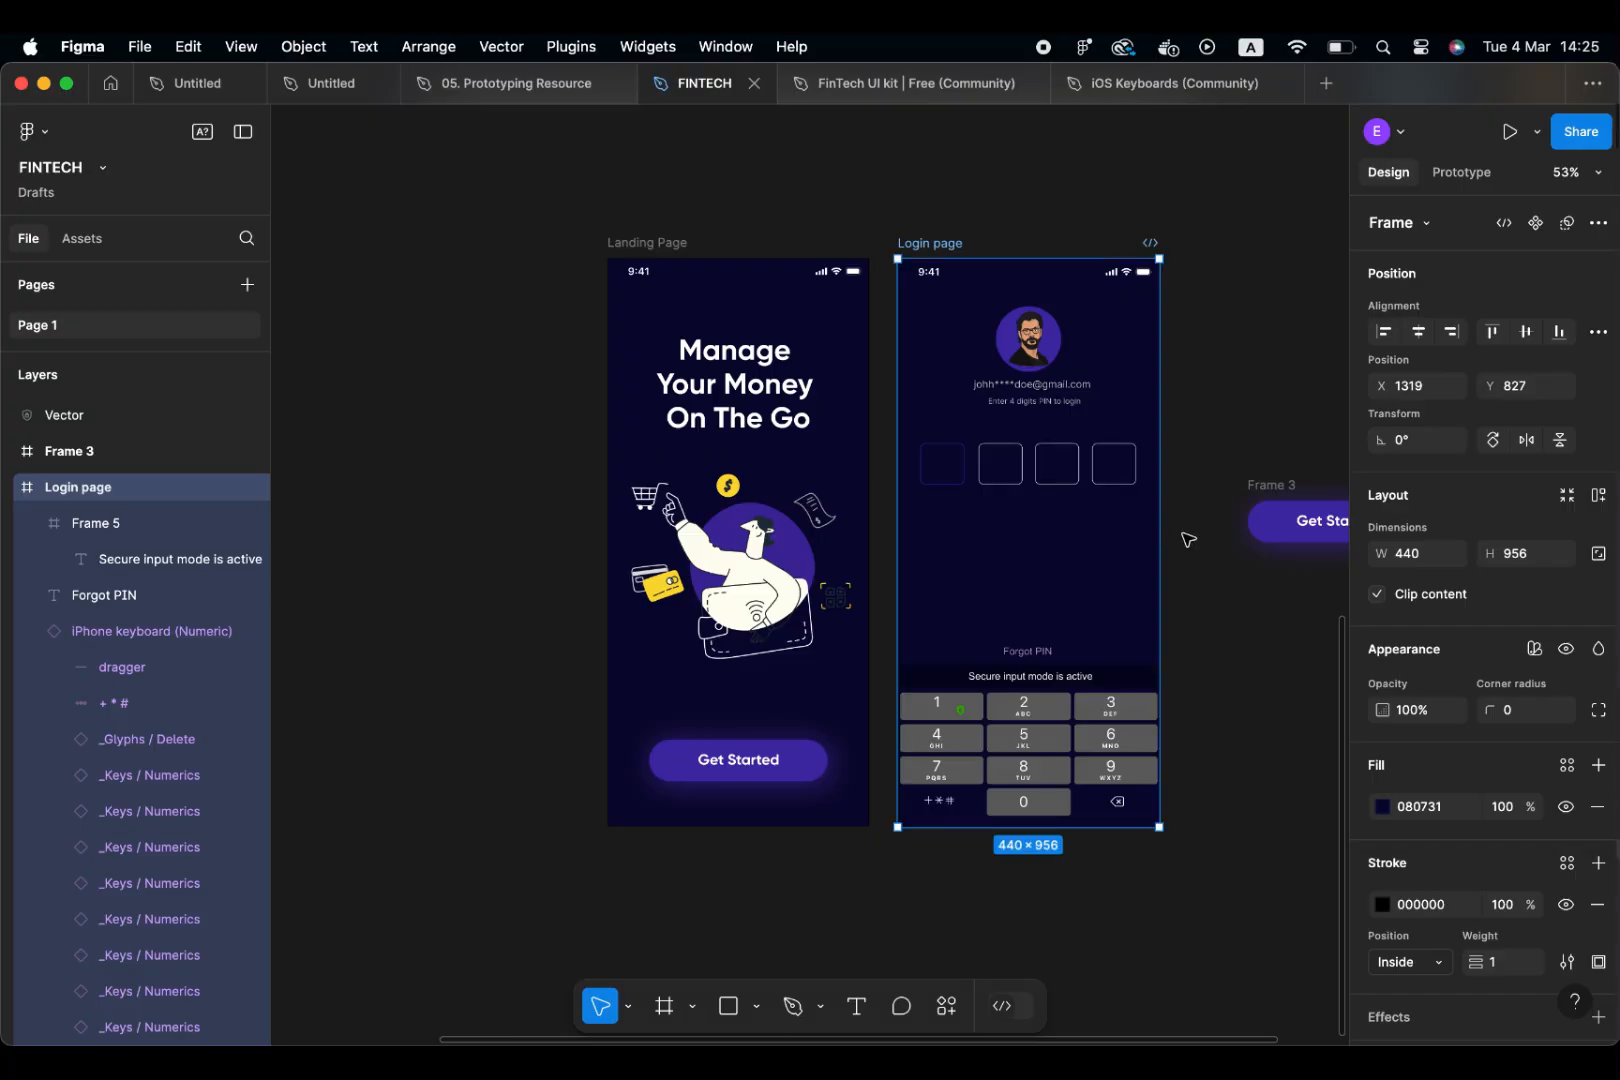
{"action": "left_click", "coordinate": [1237, 641]}
Delete the spare Get Started button, Frame 3, and its text beside the Login page
{"action": "scroll", "coordinate": [1226, 643], "scroll_direction": "right", "scroll_amount": 5}
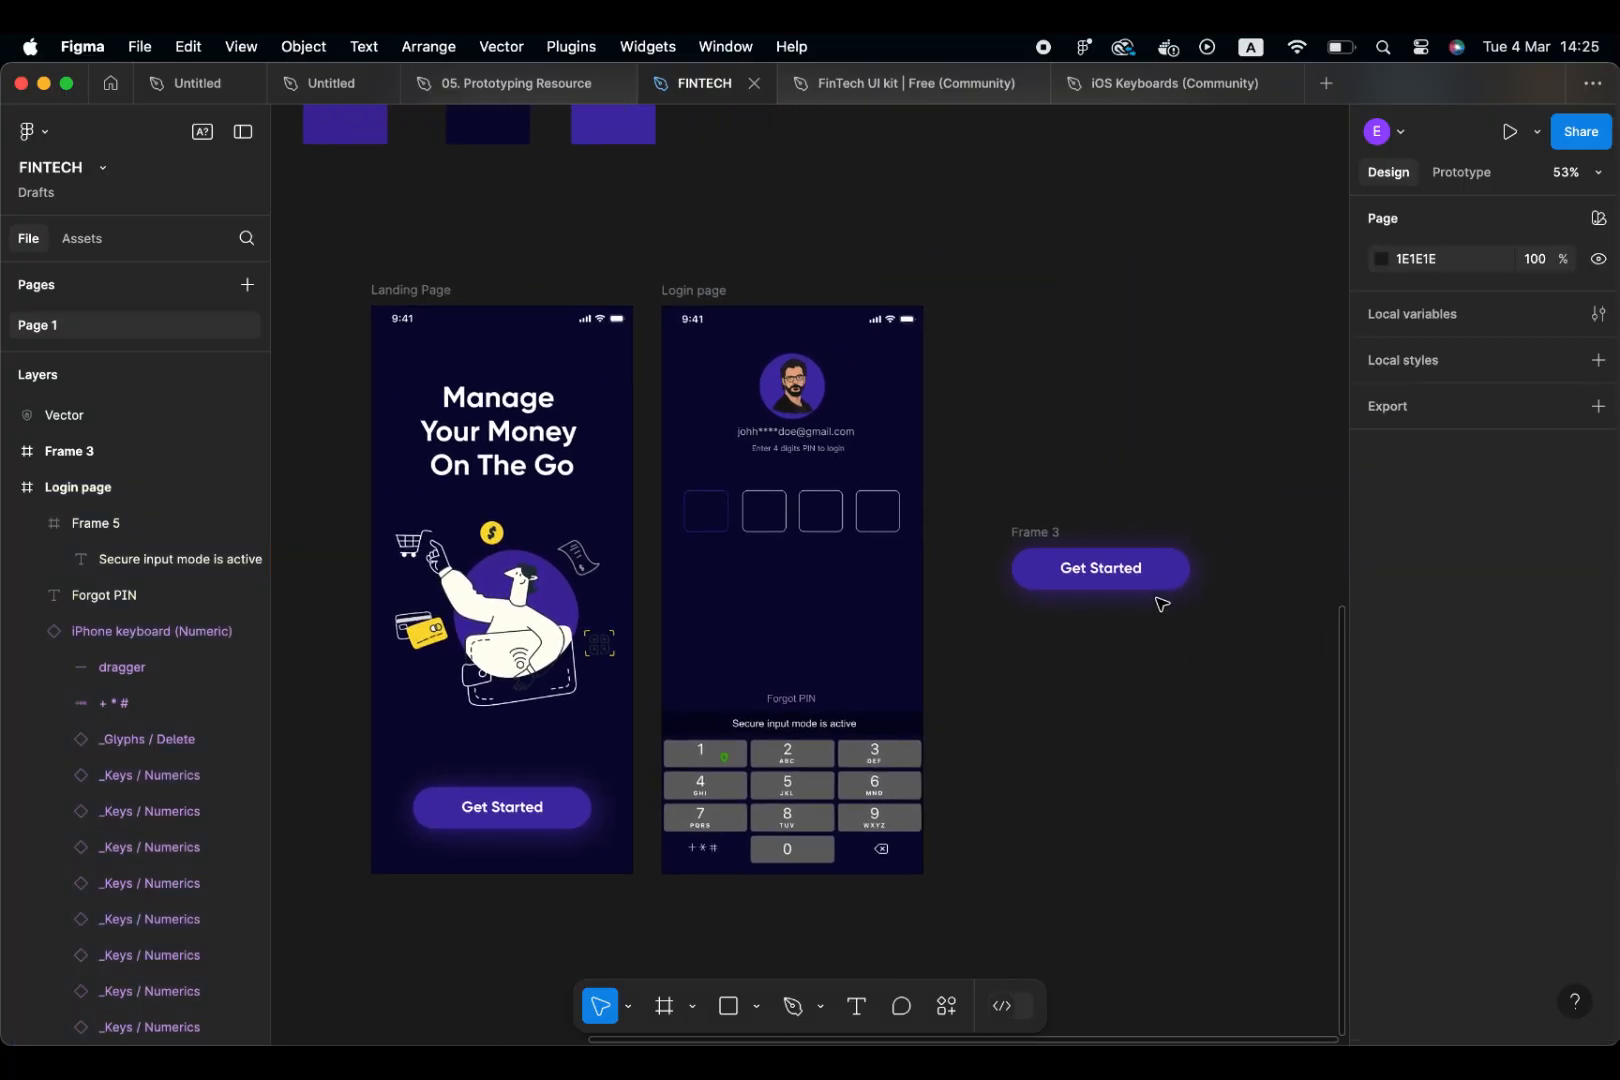
{"action": "left_click", "coordinate": [1143, 584]}
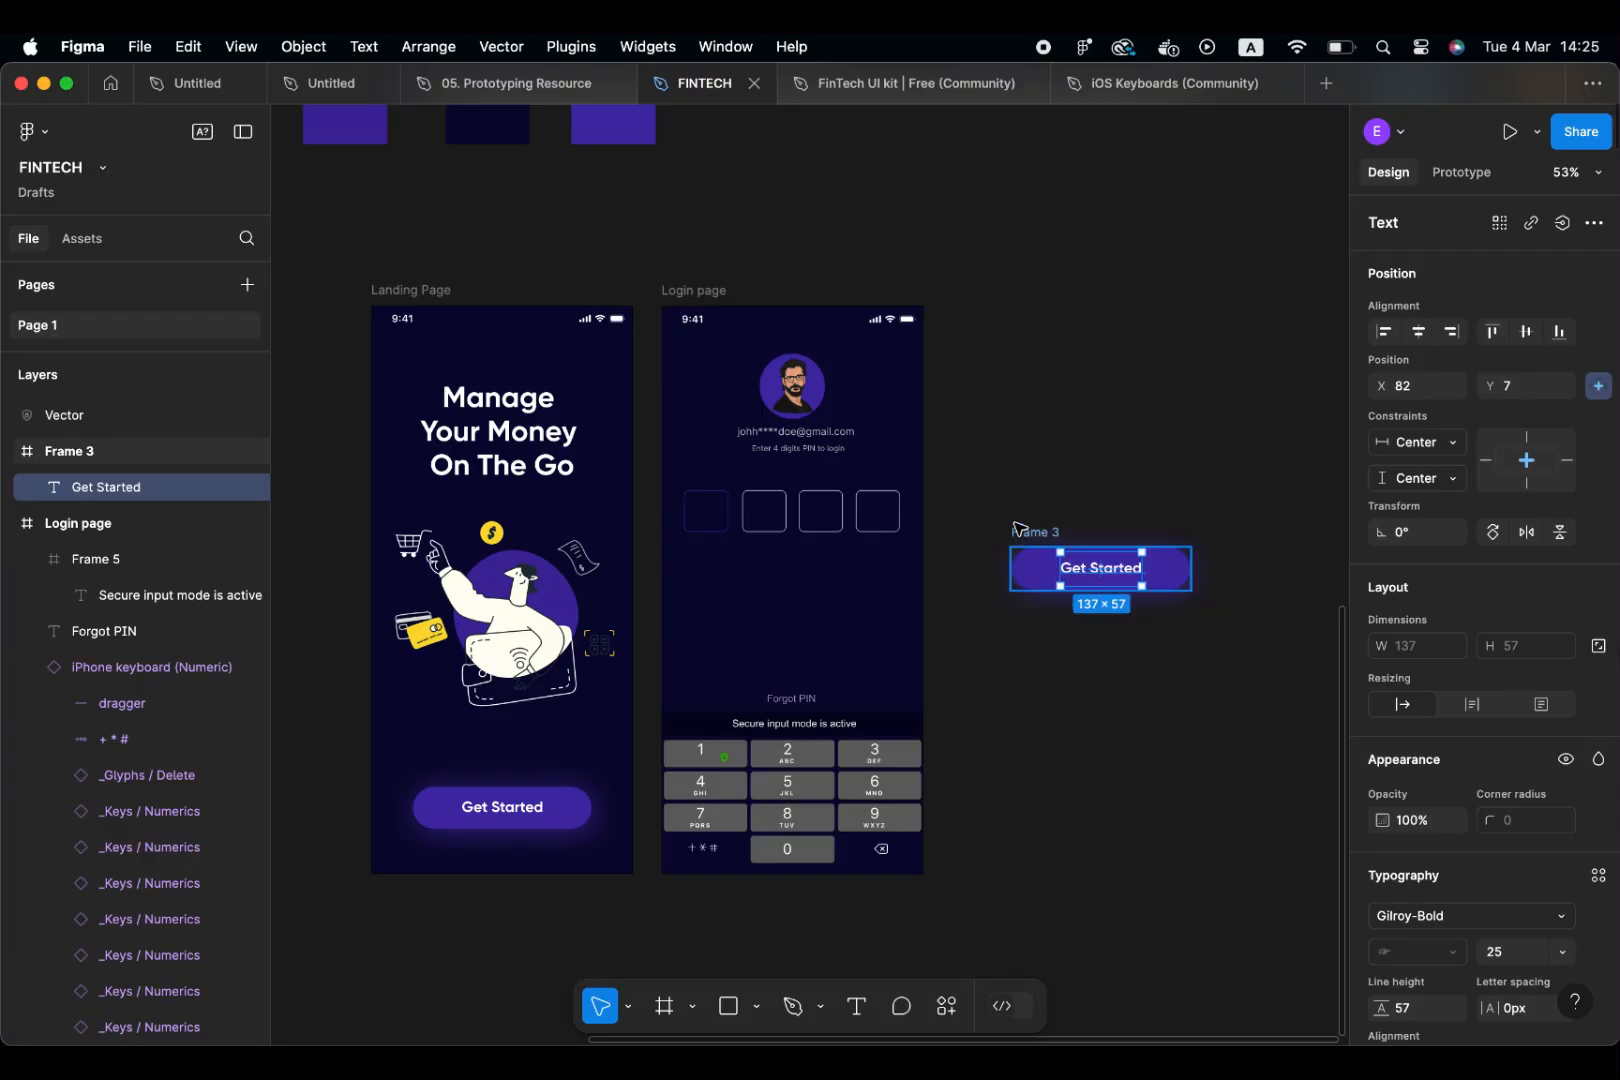
{"action": "key", "text": "Delete"}
{"action": "left_click", "coordinate": [1061, 586]}
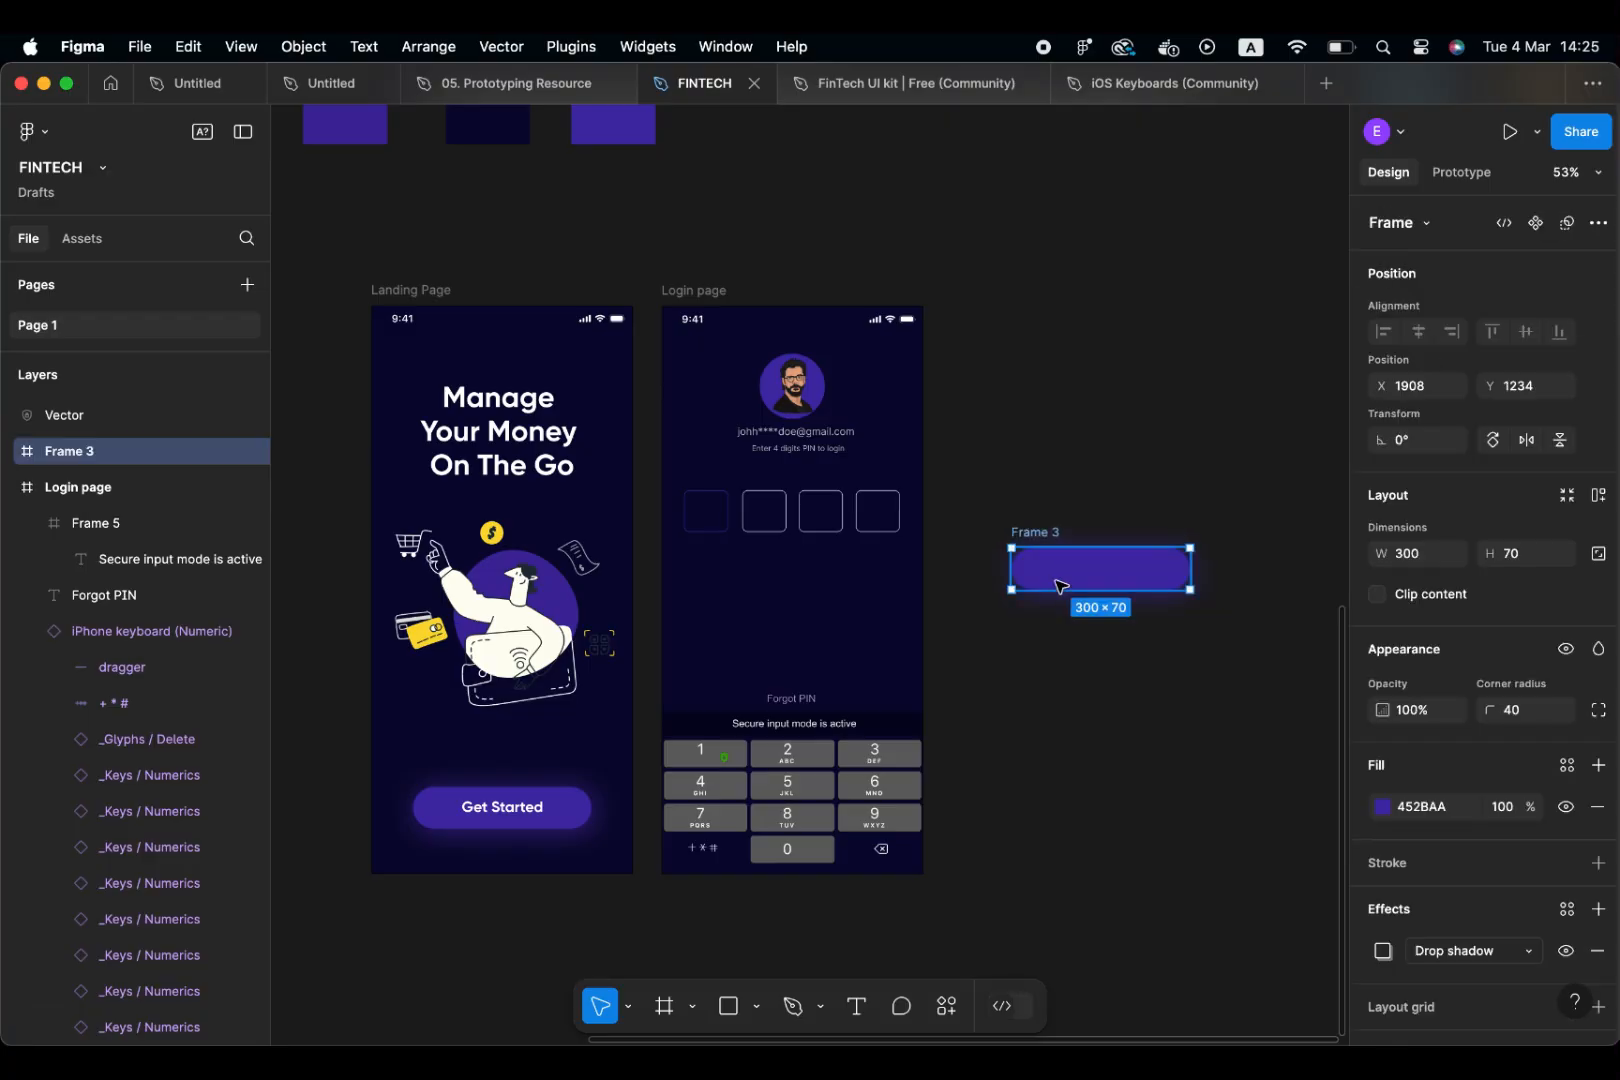
{"action": "key", "text": "Delete"}
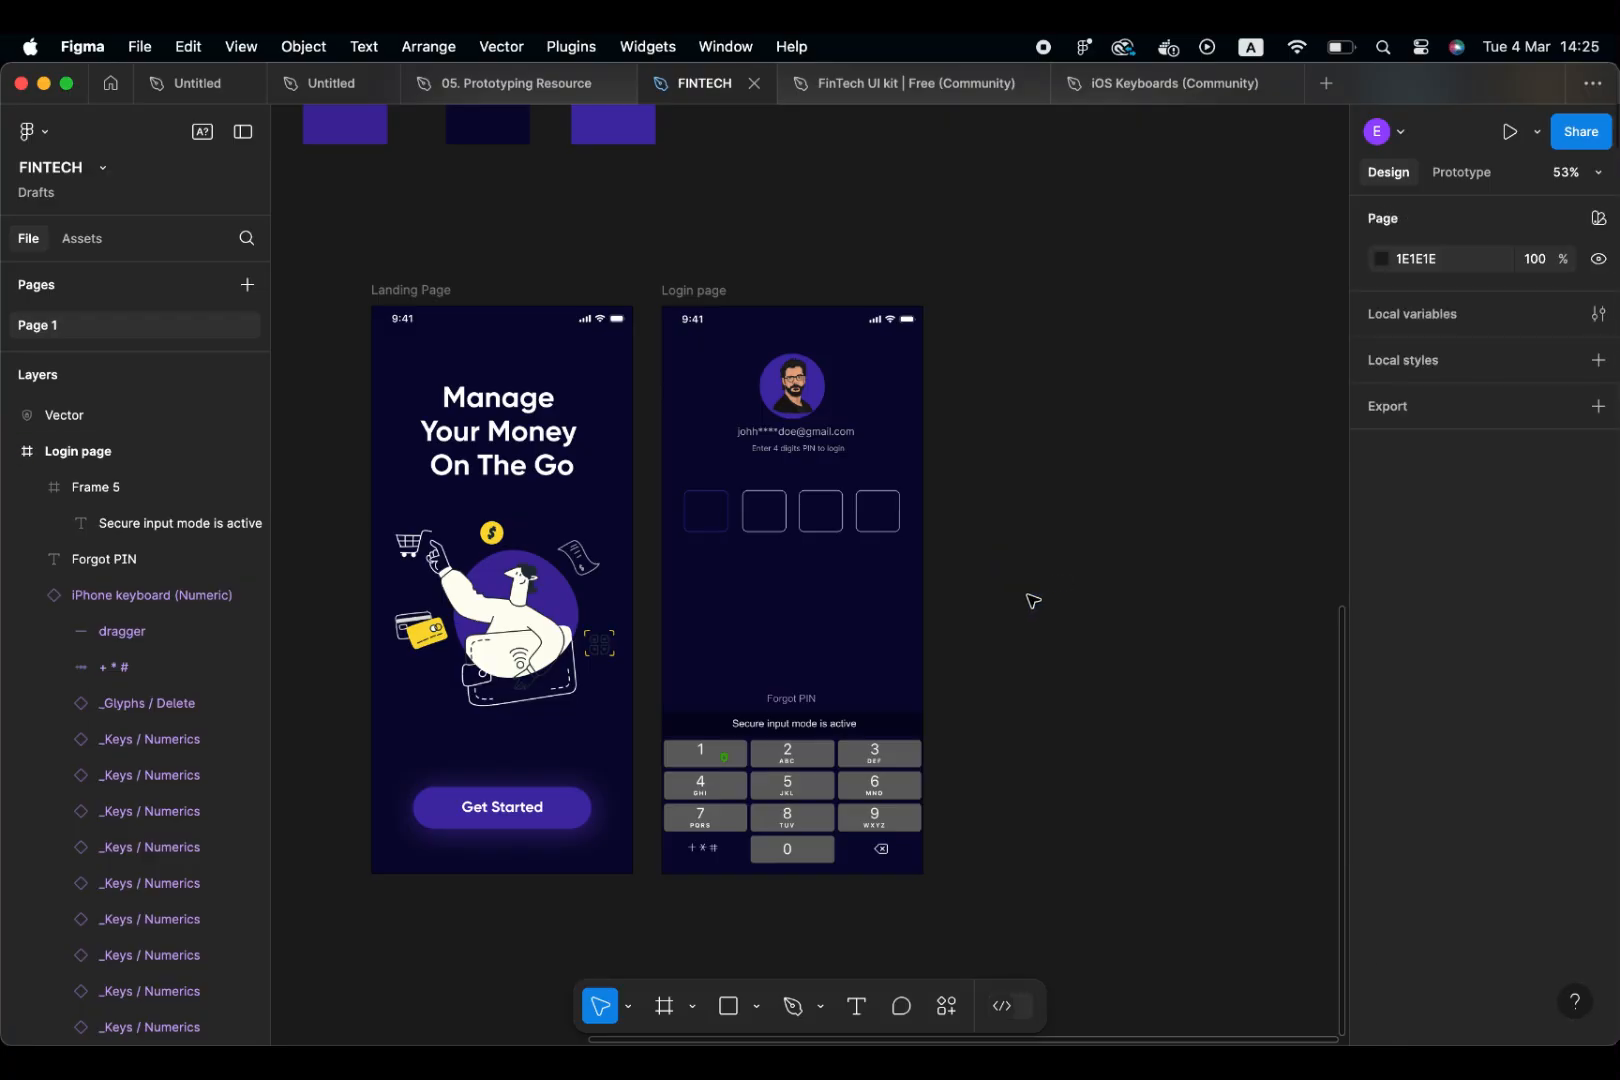